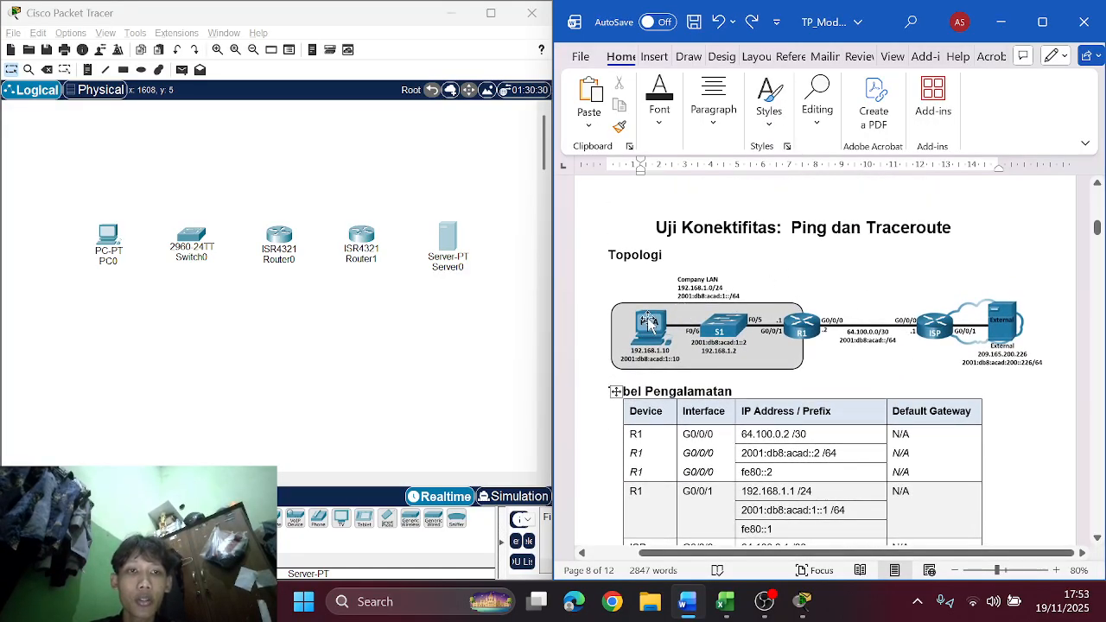
# Step: Connect PC0's FastEthernet0 port to Switch0's FastEthernet0/6 port with a copper straight-through cable, following the module's topology
pyautogui.scroll(-8, 657, 324)
pyautogui.scroll(-10, 675, 326)
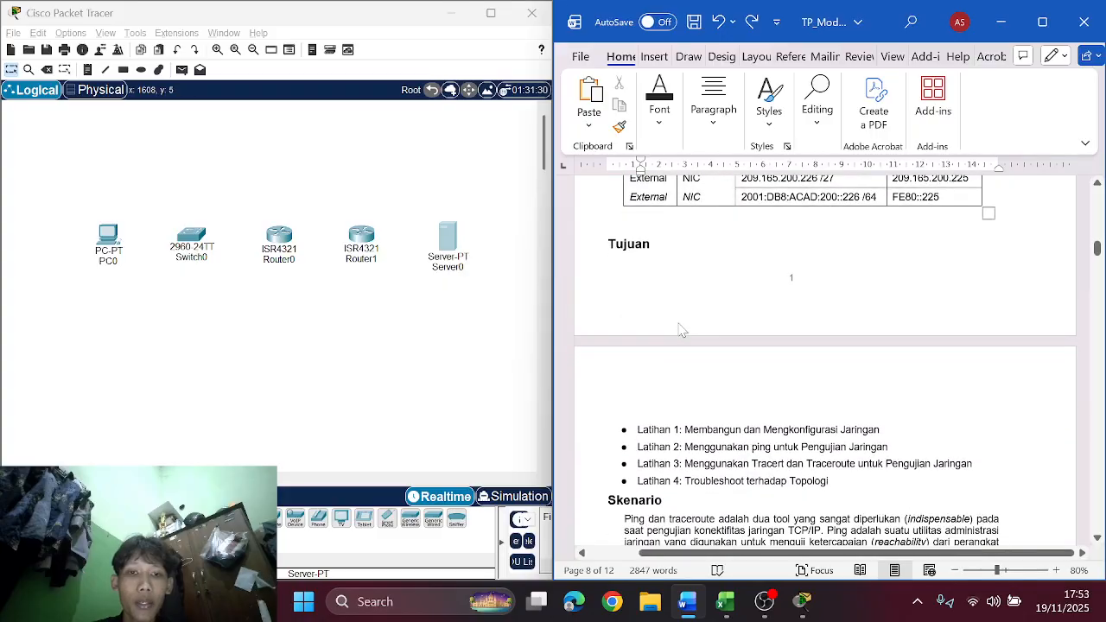
pyautogui.scroll(-10, 803, 363)
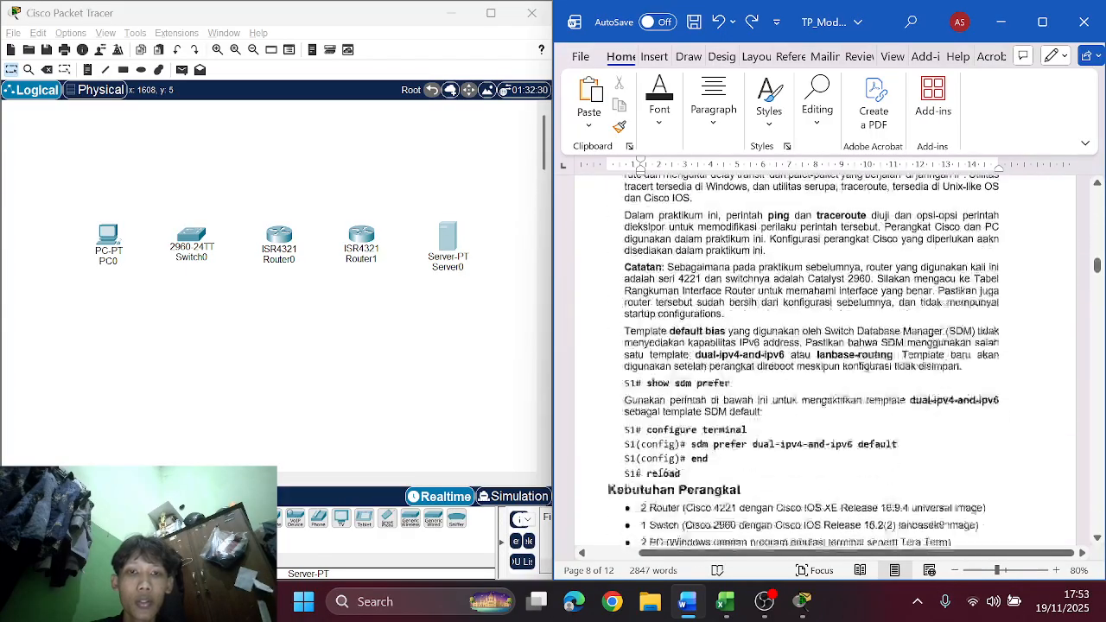
pyautogui.scroll(-3, 734, 353)
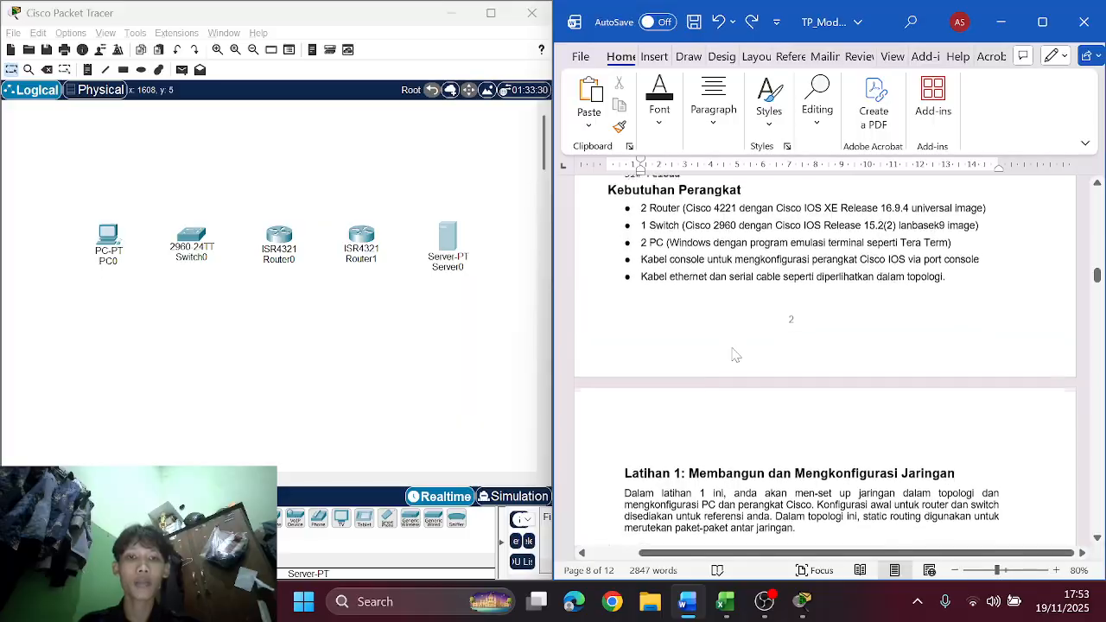
pyautogui.scroll(-5, 758, 312)
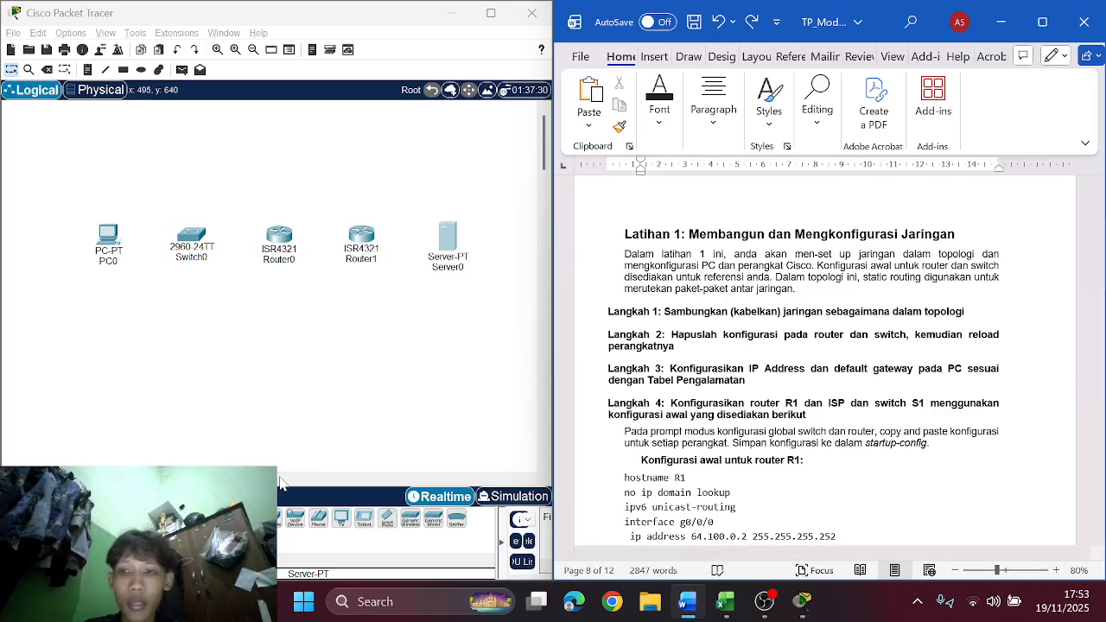
pyautogui.click(69, 518)
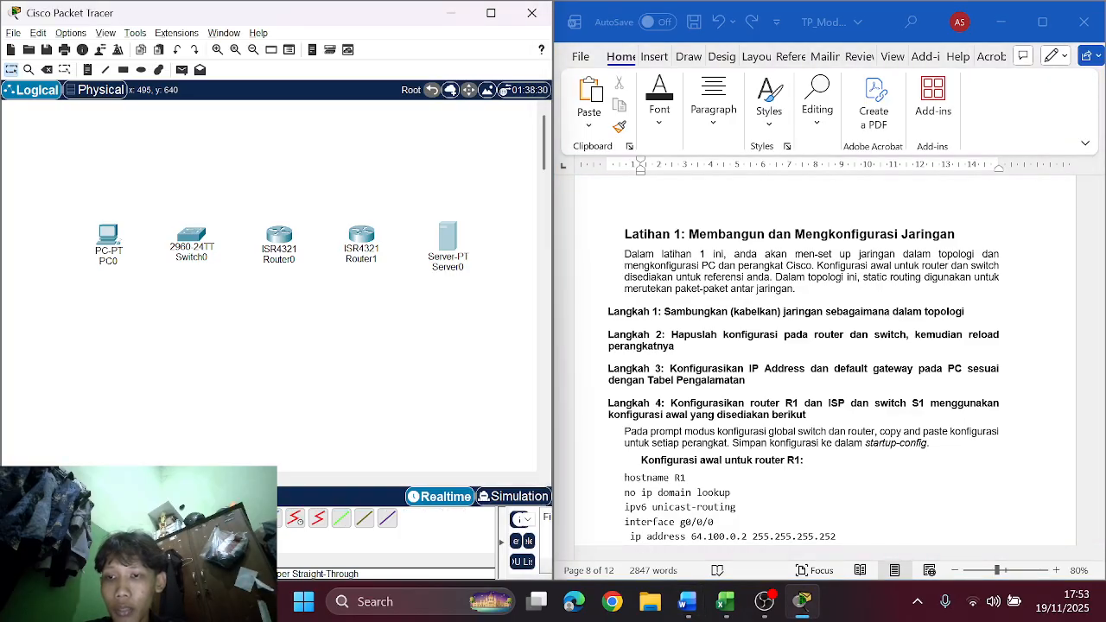
pyautogui.click(108, 237)
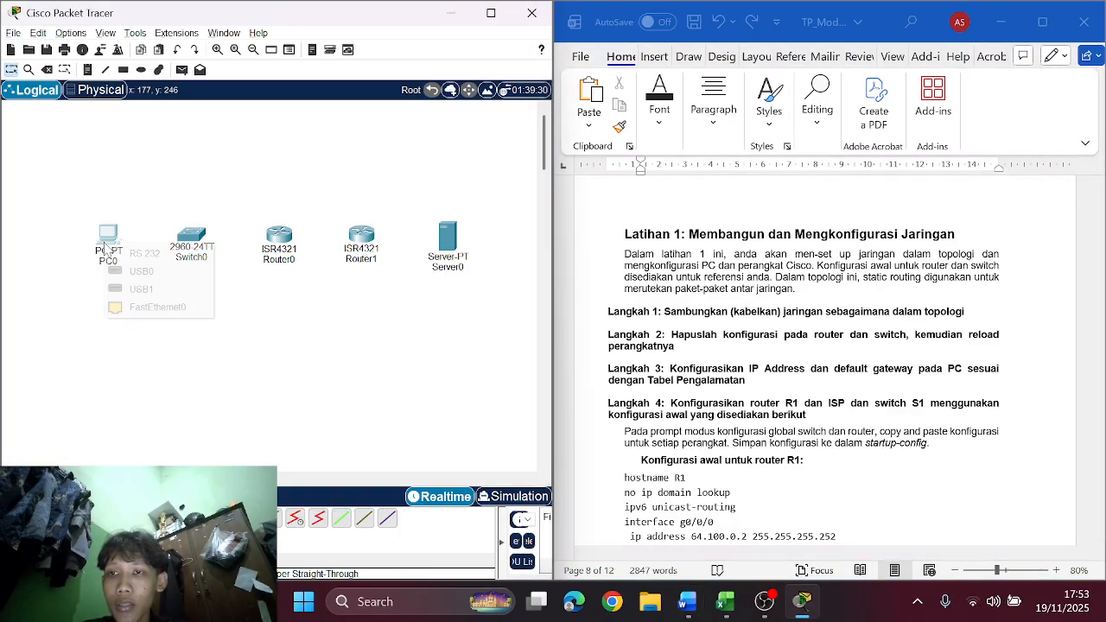
pyautogui.click(177, 308)
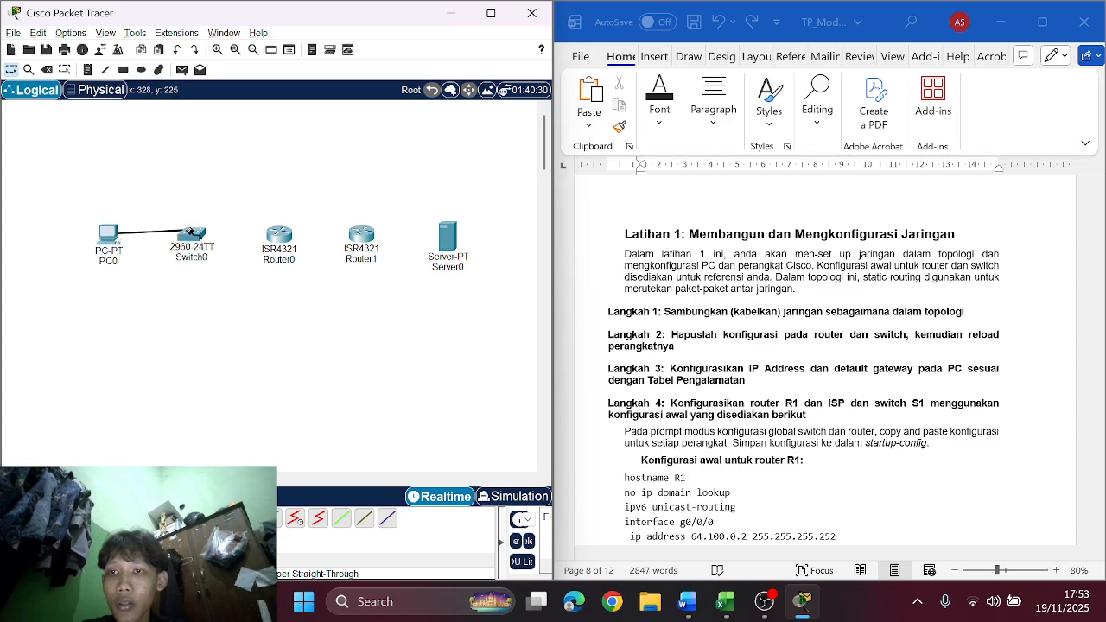
pyautogui.click(190, 238)
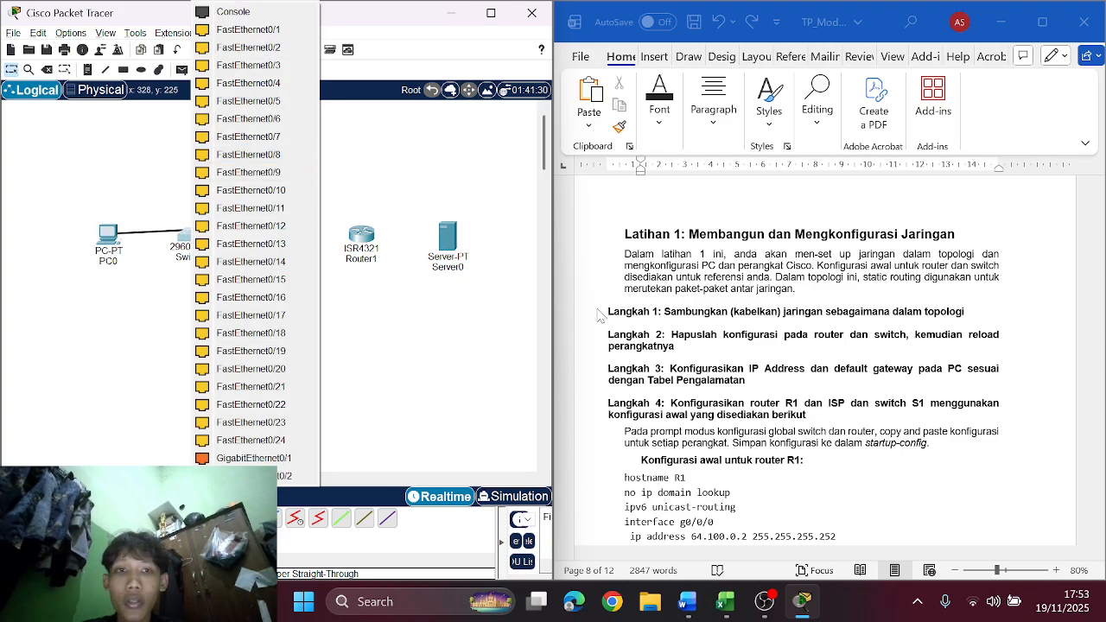
pyautogui.scroll(10, 700, 312)
pyautogui.scroll(5, 699, 313)
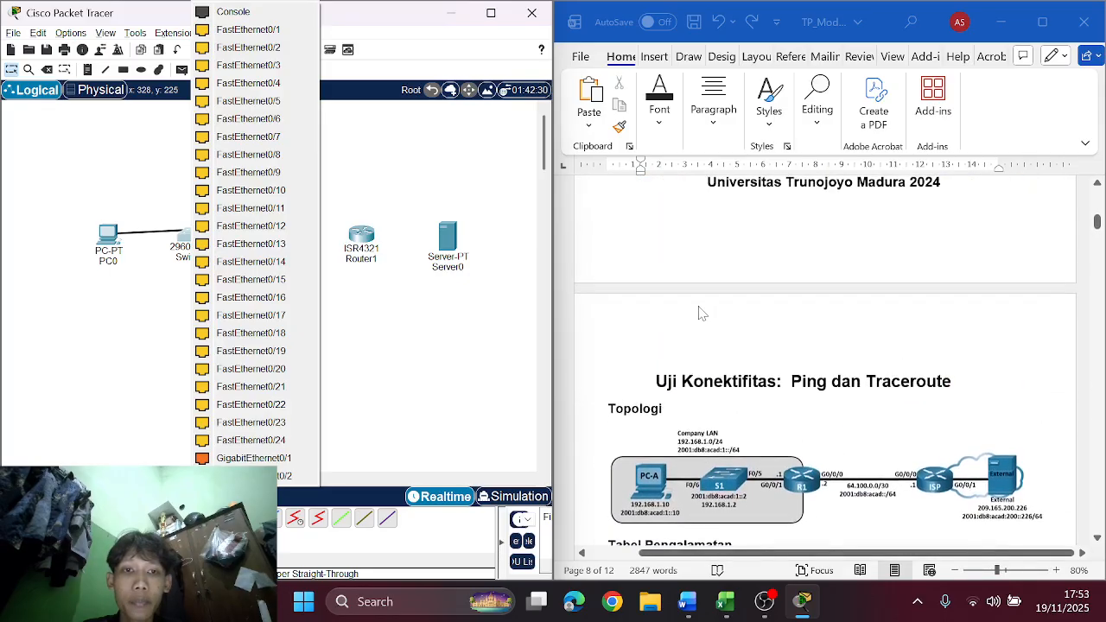
pyautogui.scroll(-2, 699, 313)
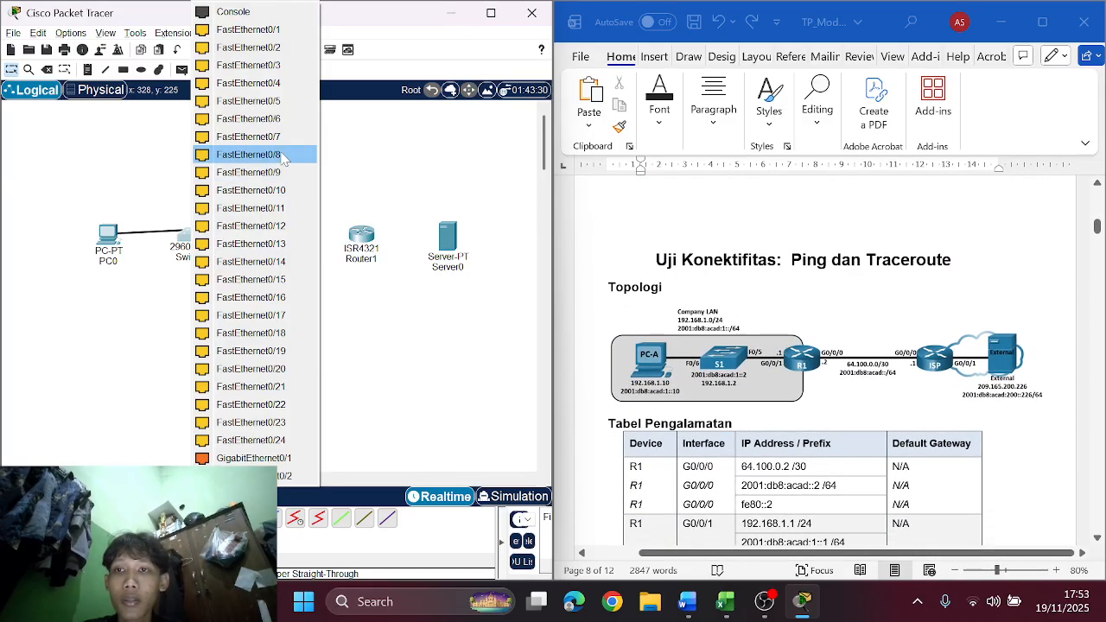
pyautogui.click(269, 117)
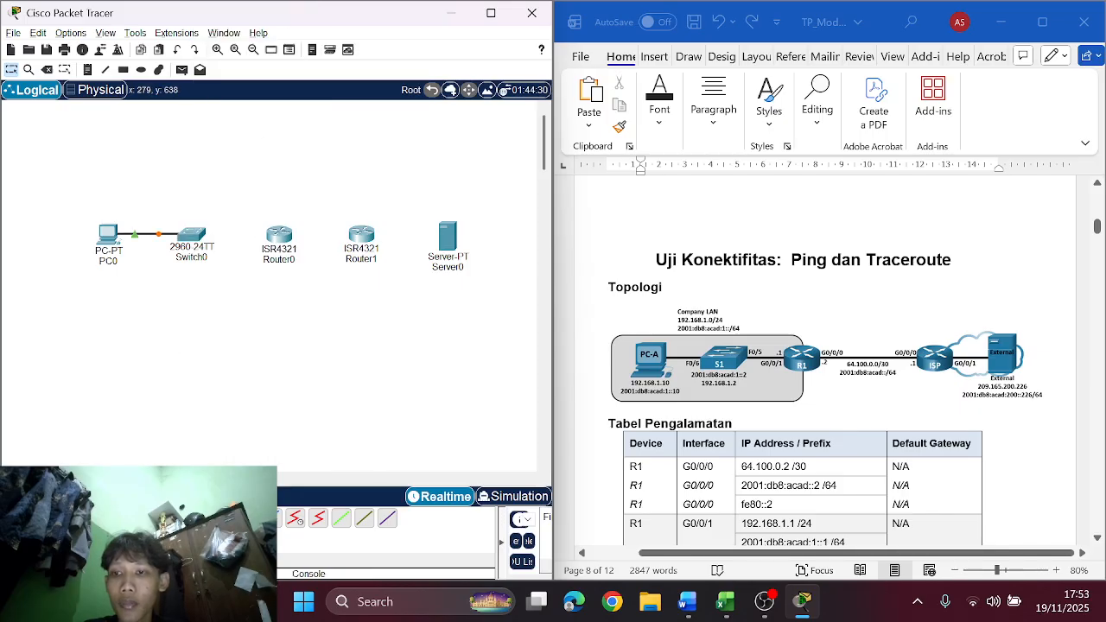
# Step: Connect Switch0's FastEthernet0/5 port to Router0's GigabitEthernet0/0/1 port with a copper straight-through cable
pyautogui.click(192, 235)
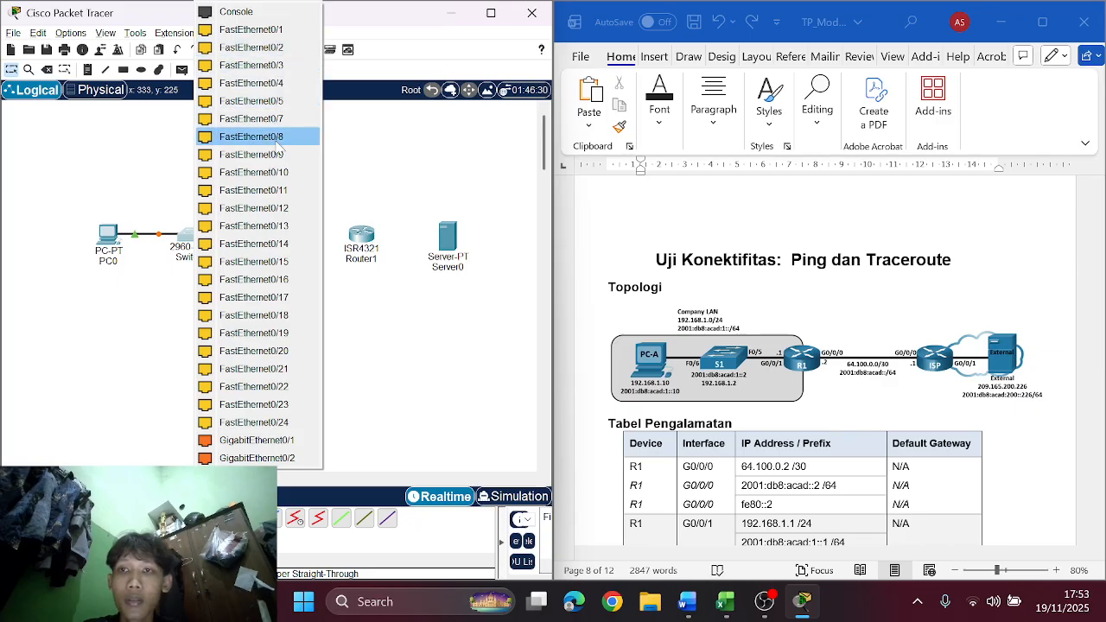
pyautogui.click(285, 104)
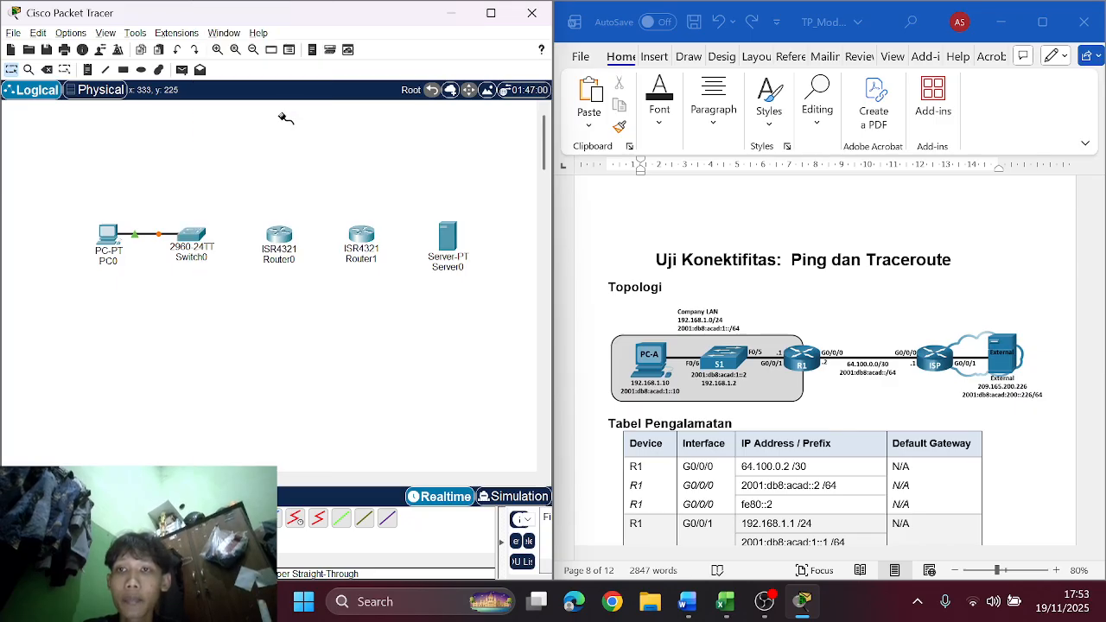
pyautogui.click(281, 235)
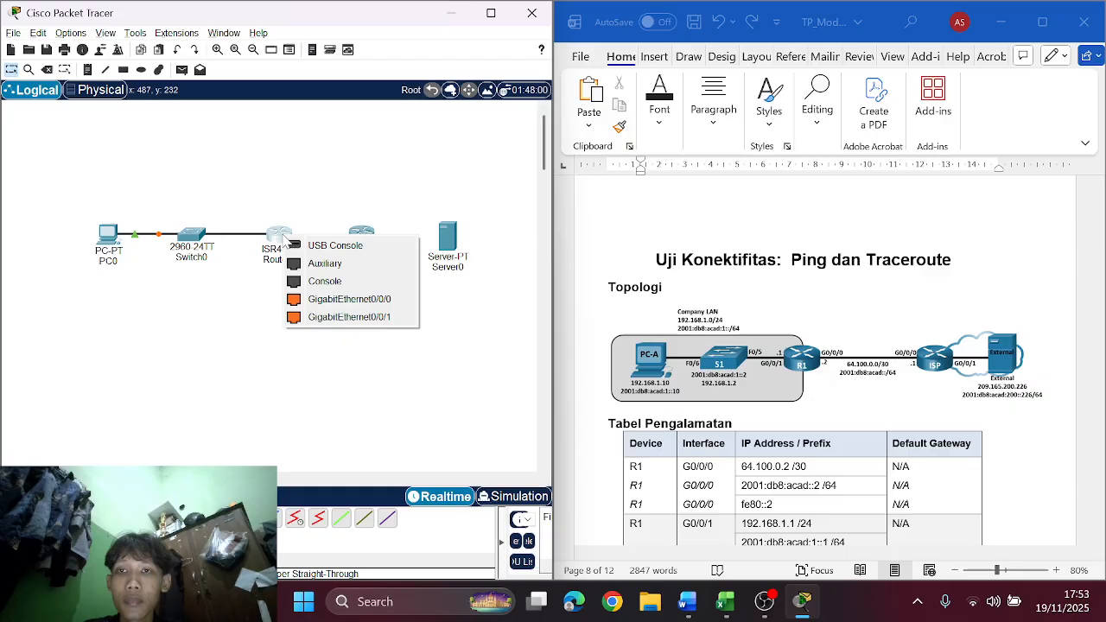
pyautogui.click(386, 316)
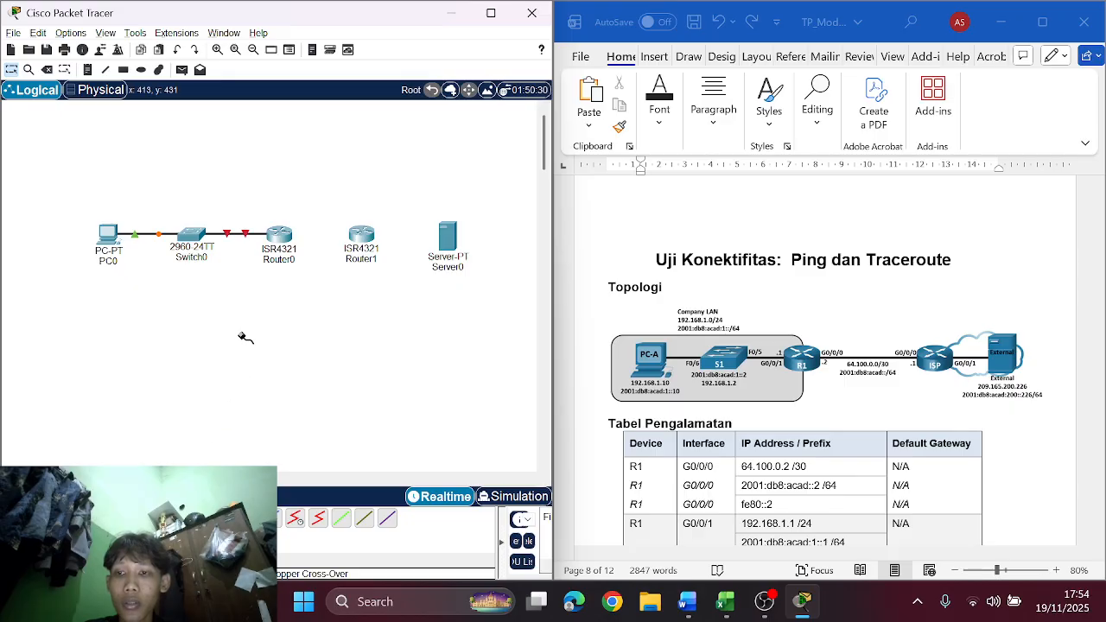
# Step: Connect GigabitEthernet0/0/0 on Router0 to GigabitEthernet0/0/0 on Router1 with a copper cross-over cable
pyautogui.click(275, 238)
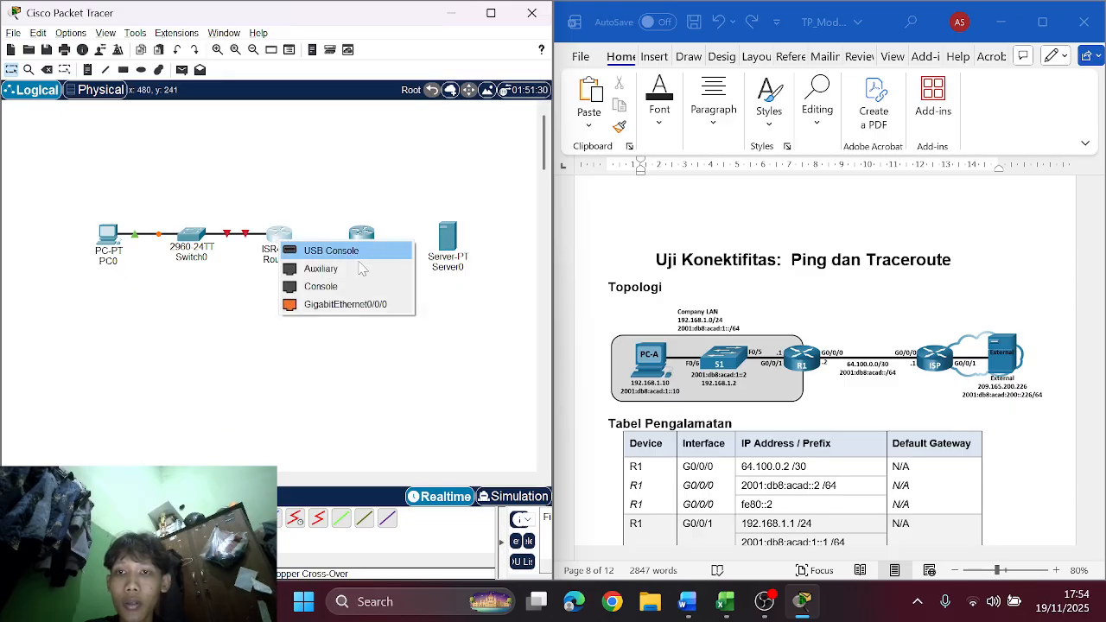
pyautogui.click(370, 304)
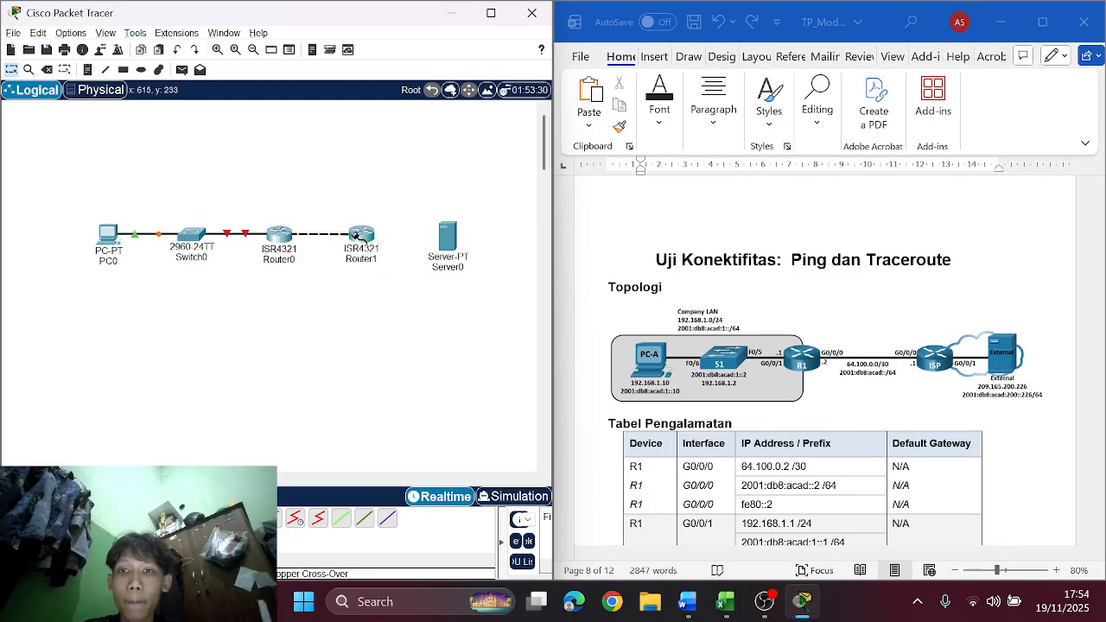
pyautogui.click(357, 235)
pyautogui.click(432, 301)
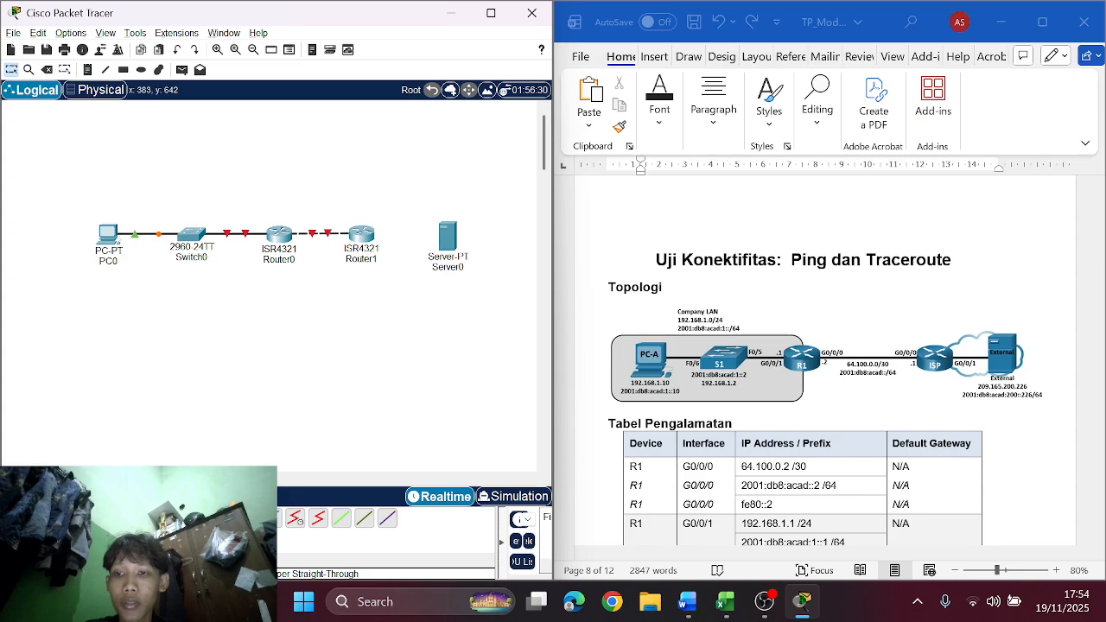
# Step: Connect Router1's GigabitEthernet0/0/1 port to Server0 with a copper straight-through cable
pyautogui.click(368, 235)
pyautogui.click(416, 298)
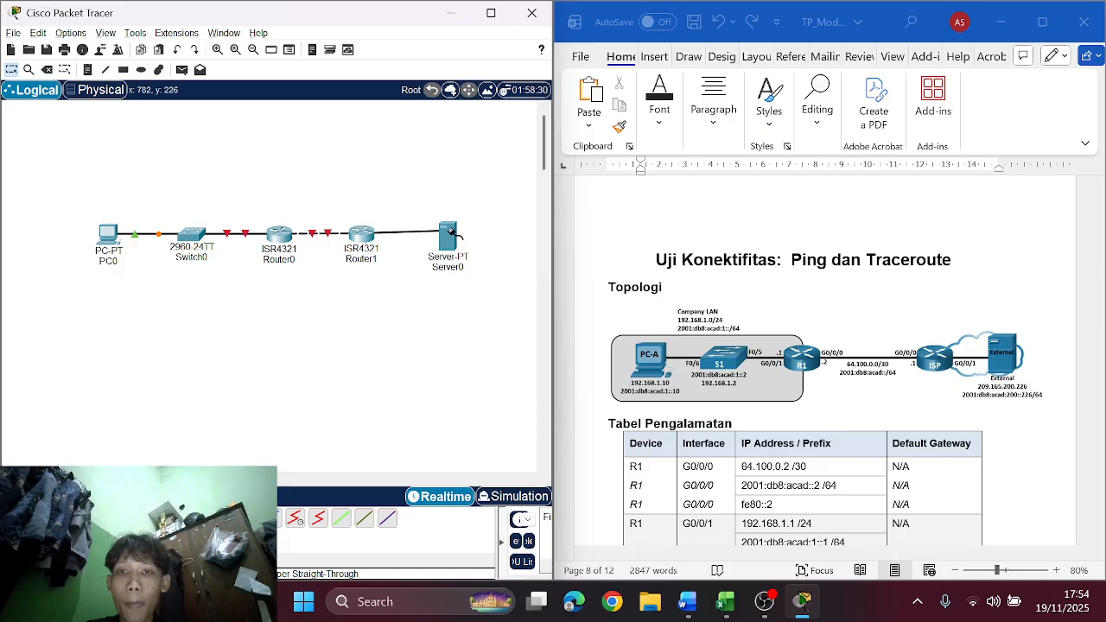
pyautogui.click(451, 235)
pyautogui.click(508, 244)
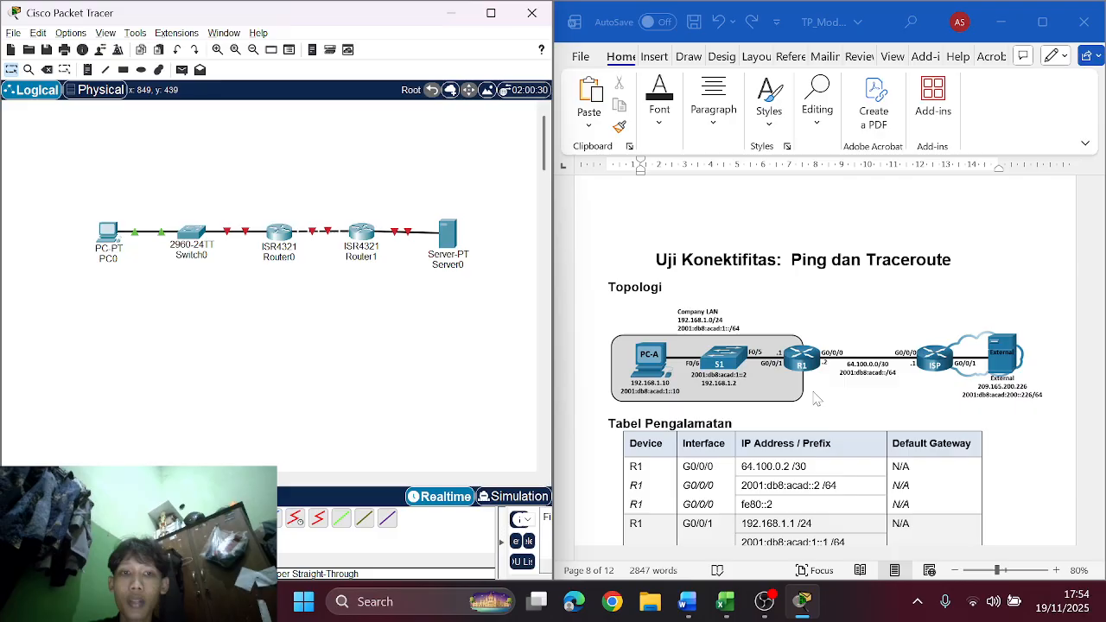
# Step: Rename the PC as PCA and the switch as S1 in the topology
pyautogui.scroll(-15, 812, 400)
pyautogui.scroll(-10, 817, 399)
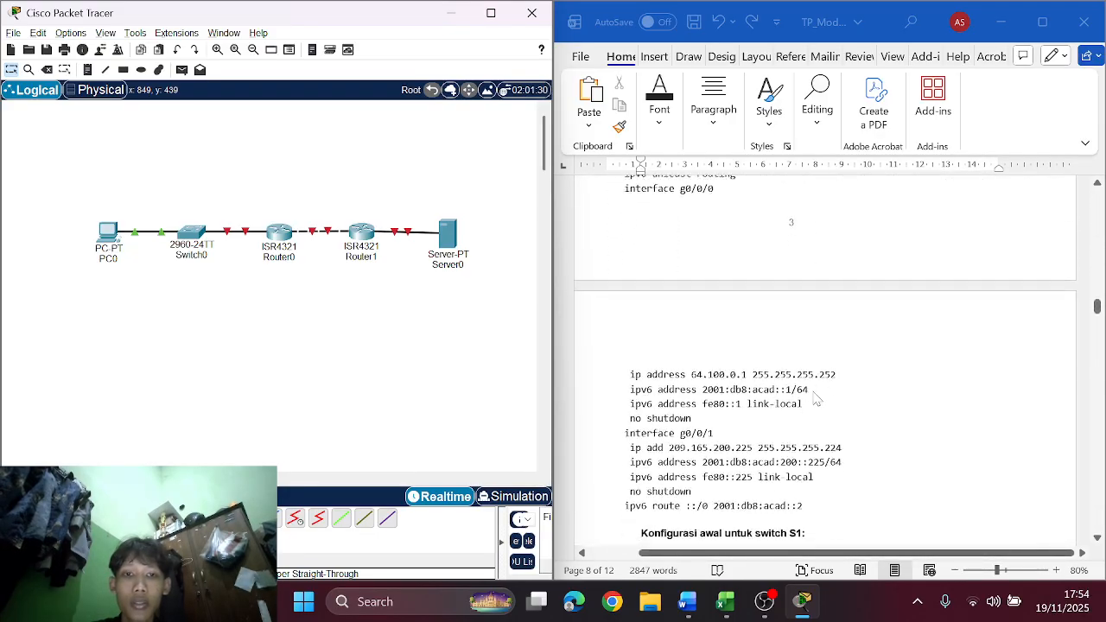
pyautogui.scroll(6, 817, 399)
pyautogui.scroll(12, 817, 399)
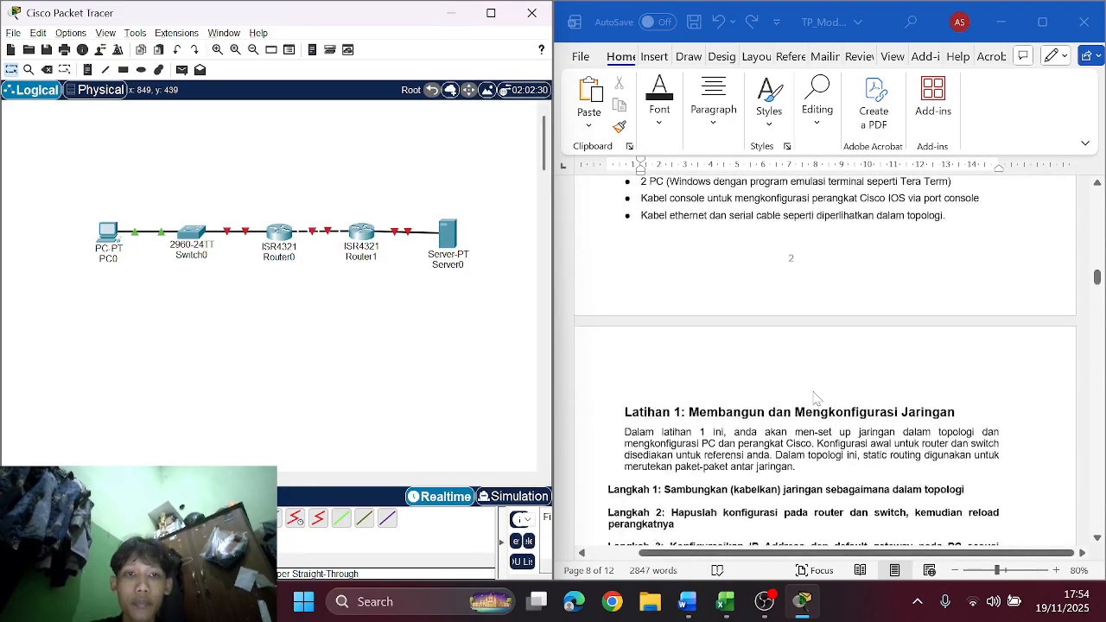
pyautogui.scroll(-3, 838, 380)
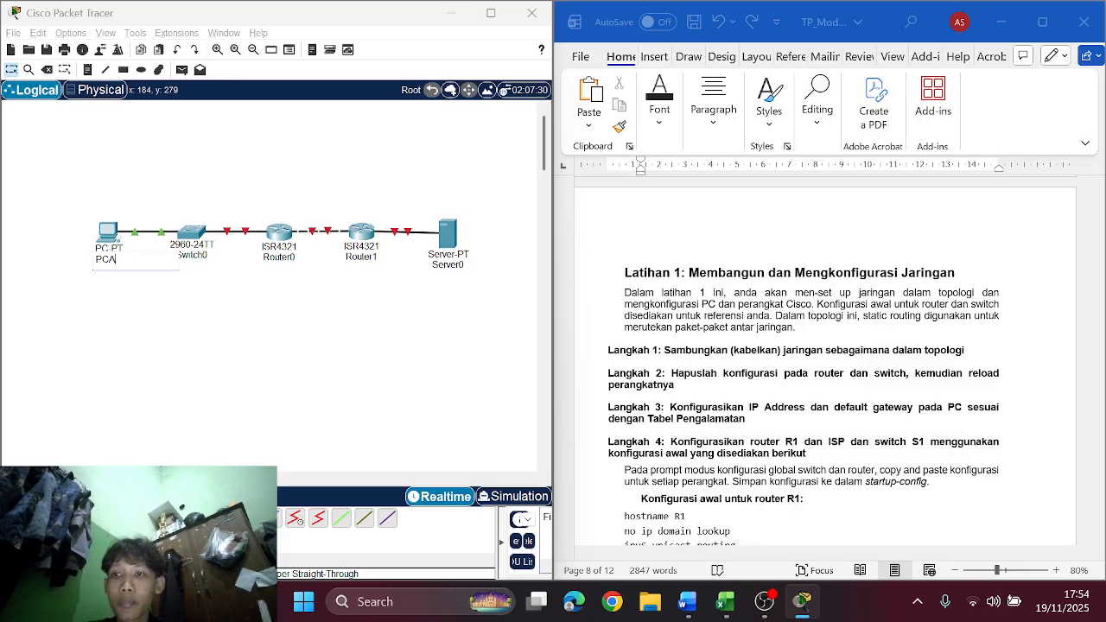
pyautogui.click(192, 255)
pyautogui.press('BackSpace')
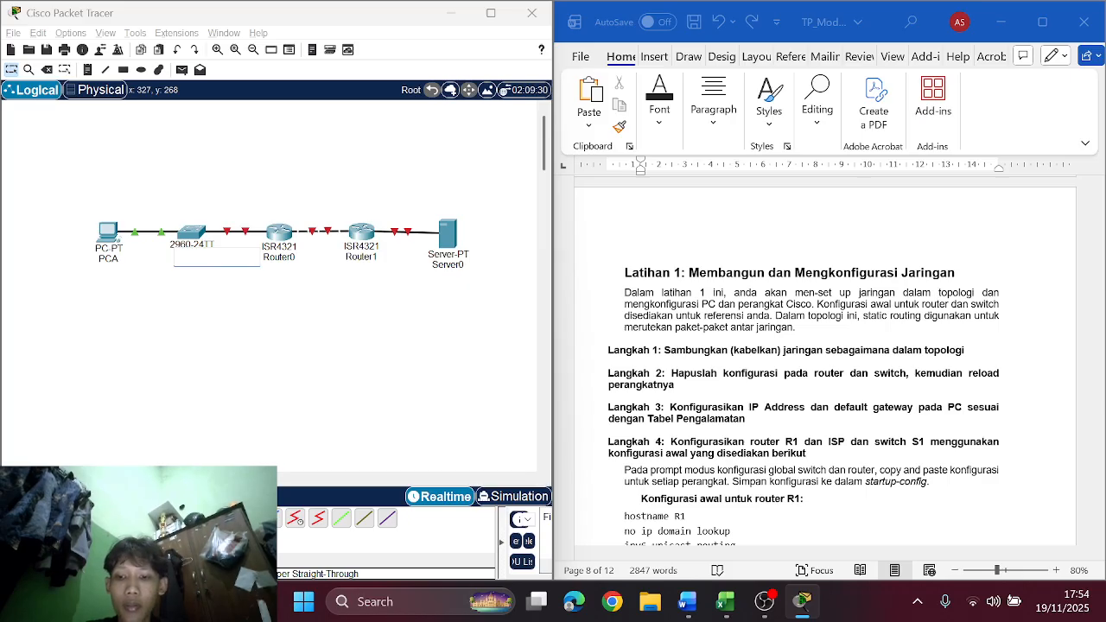
pyautogui.write('S1')
pyautogui.press('Return')
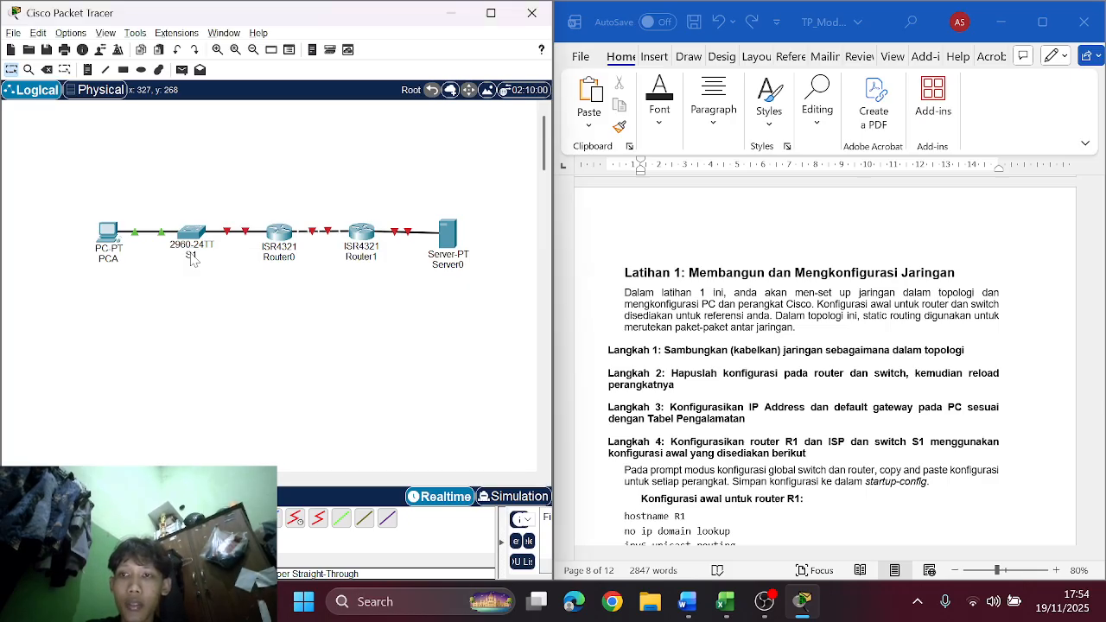
# Step: Rename Router0, the router next to the switch, as R1
pyautogui.click(284, 261)
pyautogui.press('BackSpace')
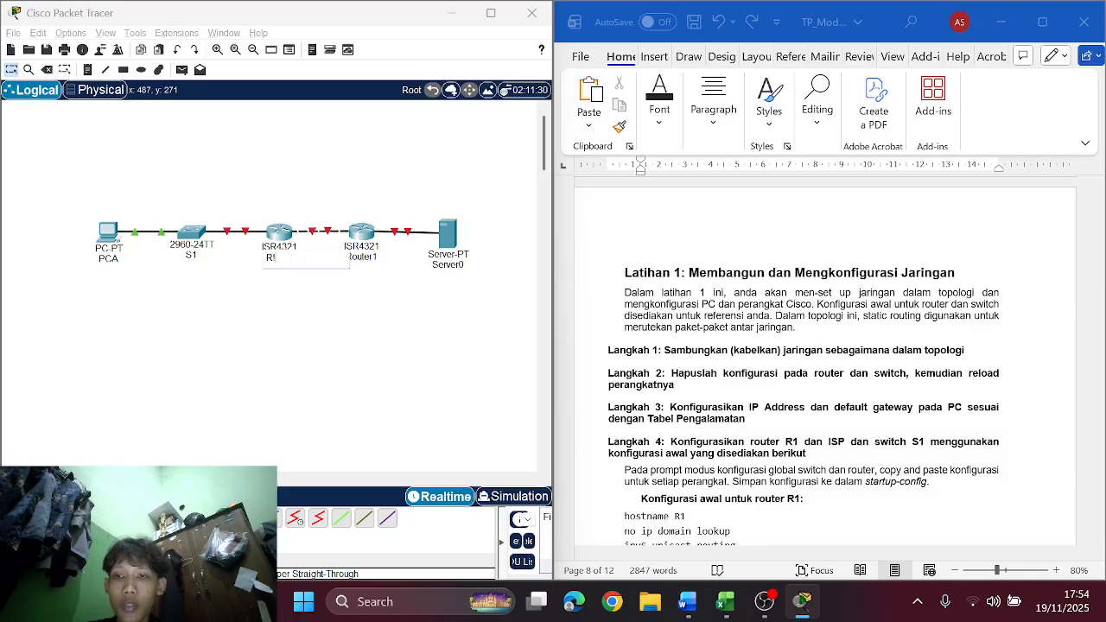
pyautogui.write('R')
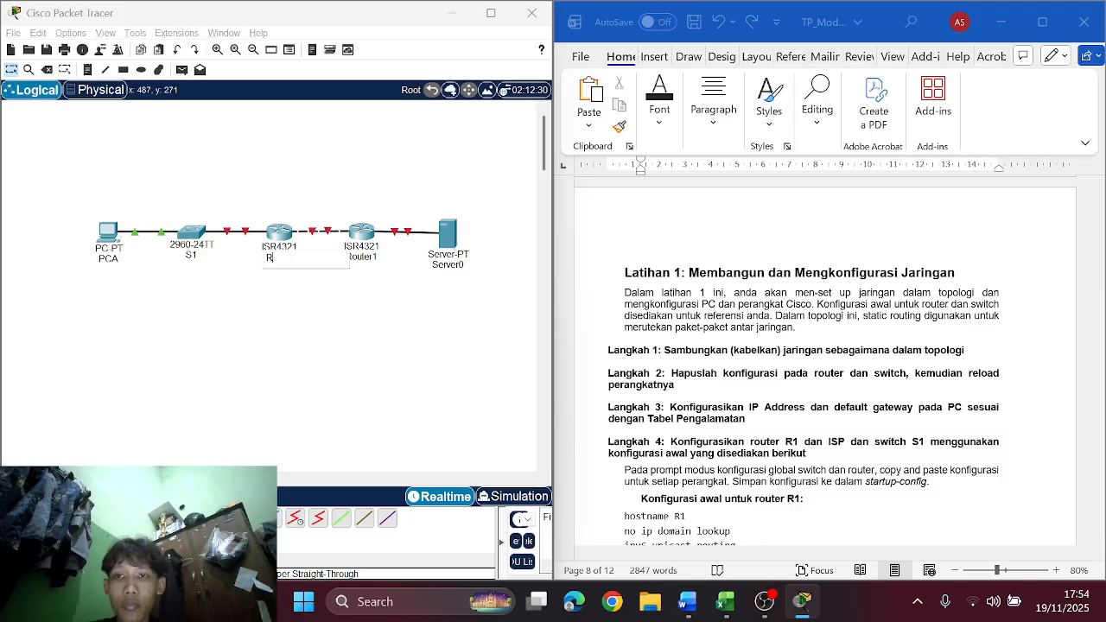
pyautogui.write('1')
pyautogui.press('Return')
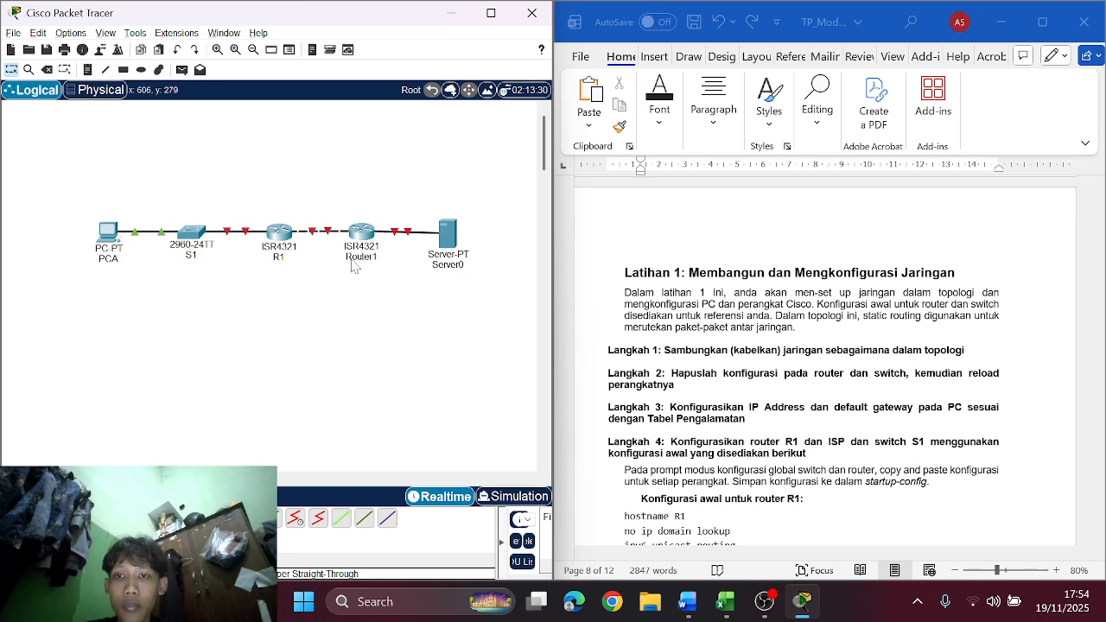
# Step: Rename Router1 as ISP and the server as External
pyautogui.click(356, 257)
pyautogui.press('Delete')
pyautogui.press('Delete')
pyautogui.press('Delete')
pyautogui.press('Delete')
pyautogui.press('Delete')
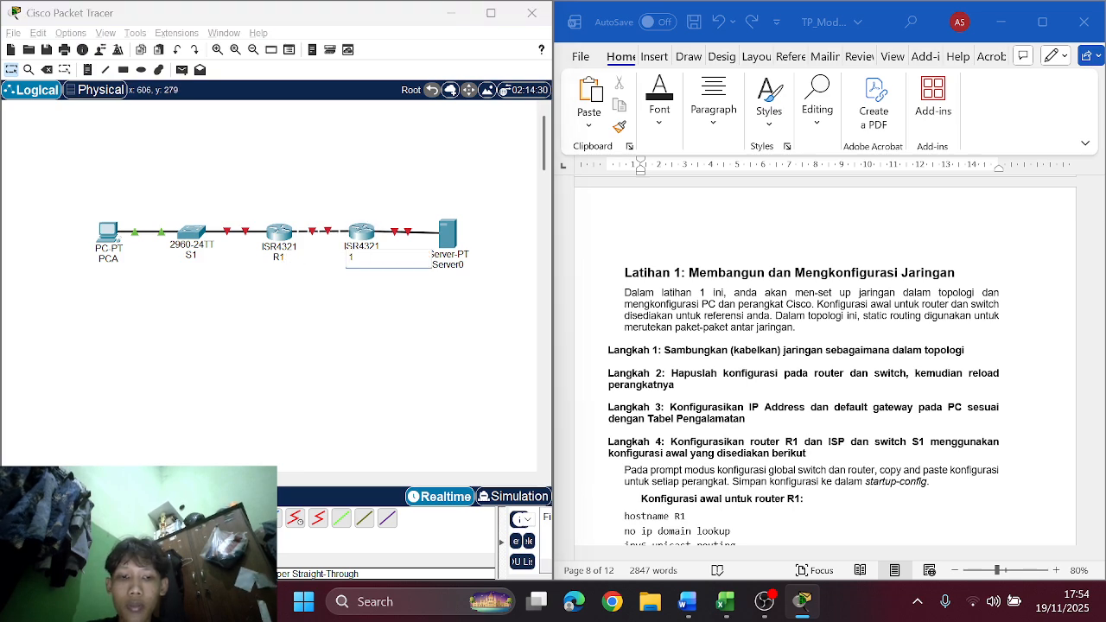
pyautogui.write('ISP')
pyautogui.press('Return')
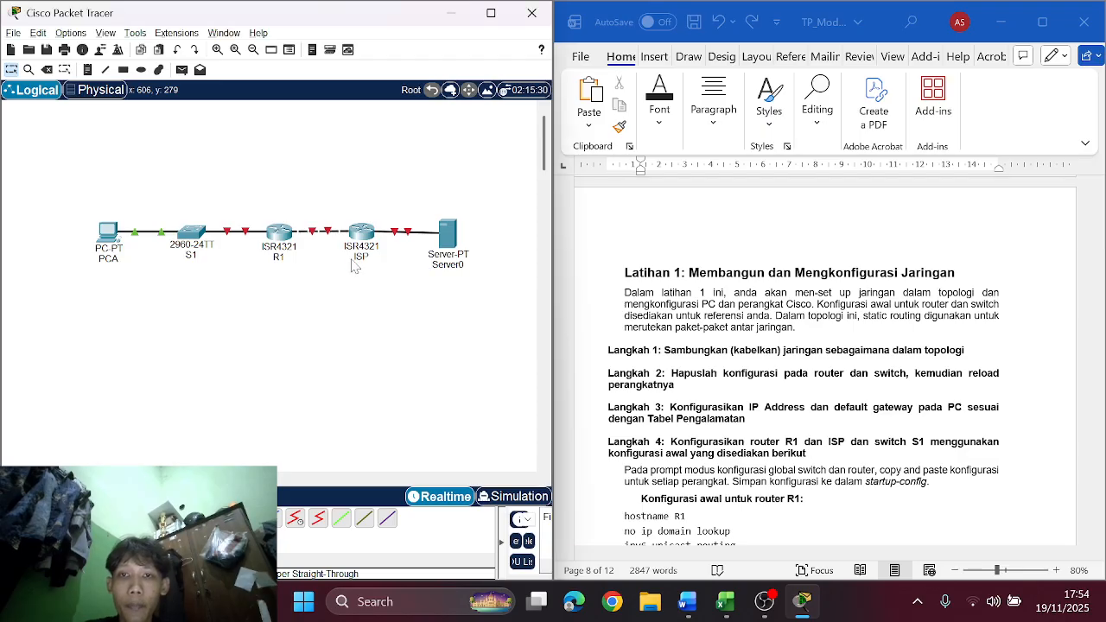
pyautogui.click(457, 267)
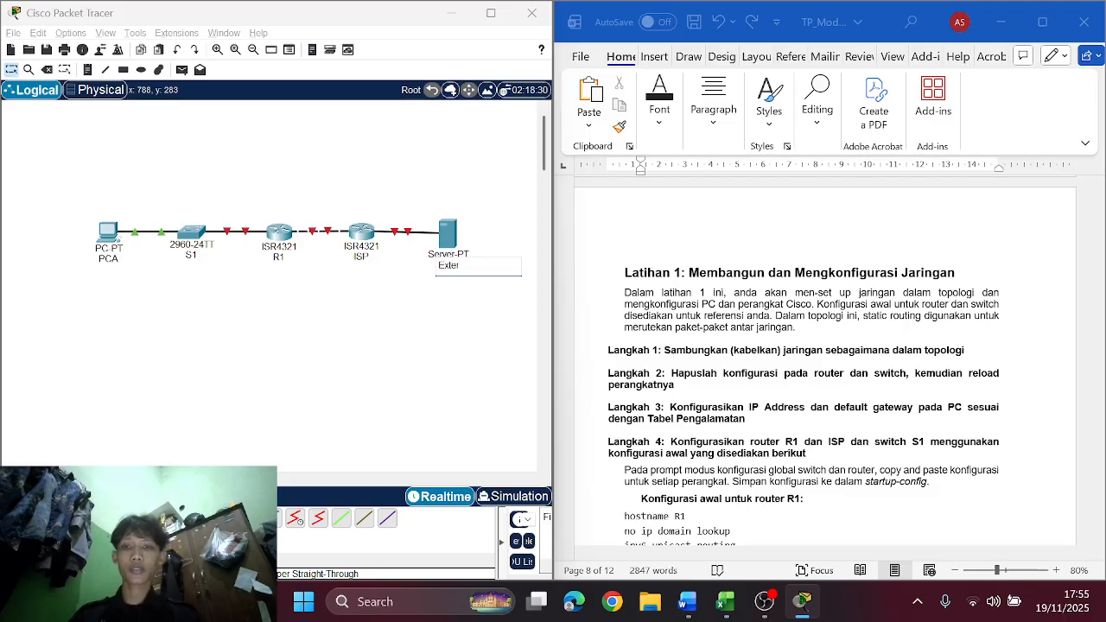
pyautogui.press('Return')
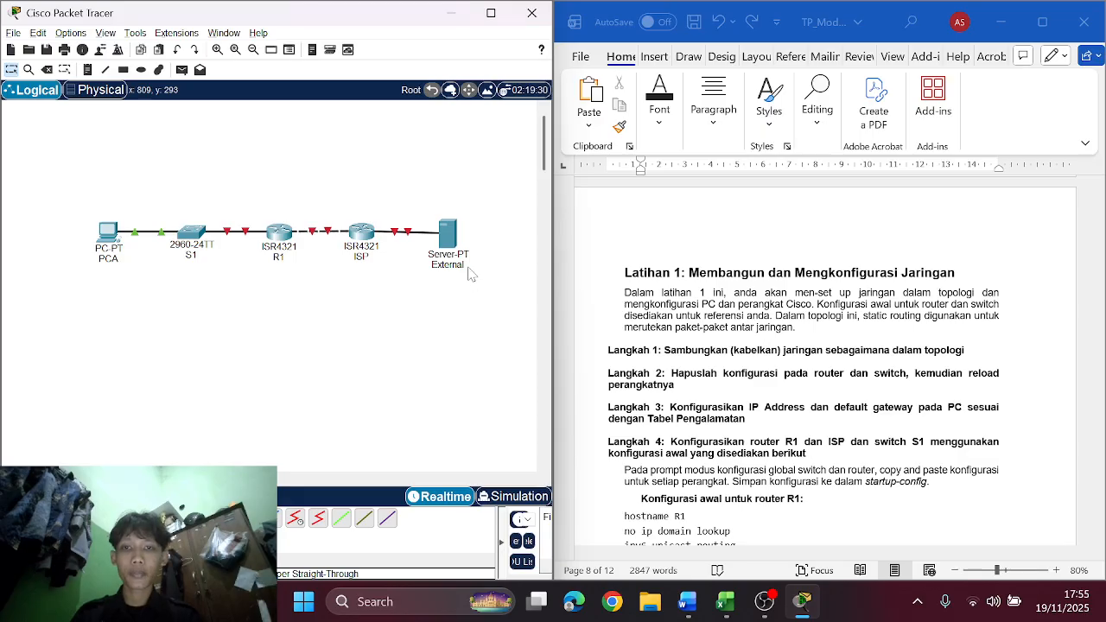
# Step: Find the SDM template commands in the lab module and run show sdm prefer in switch S1's command line
pyautogui.scroll(1, 716, 303)
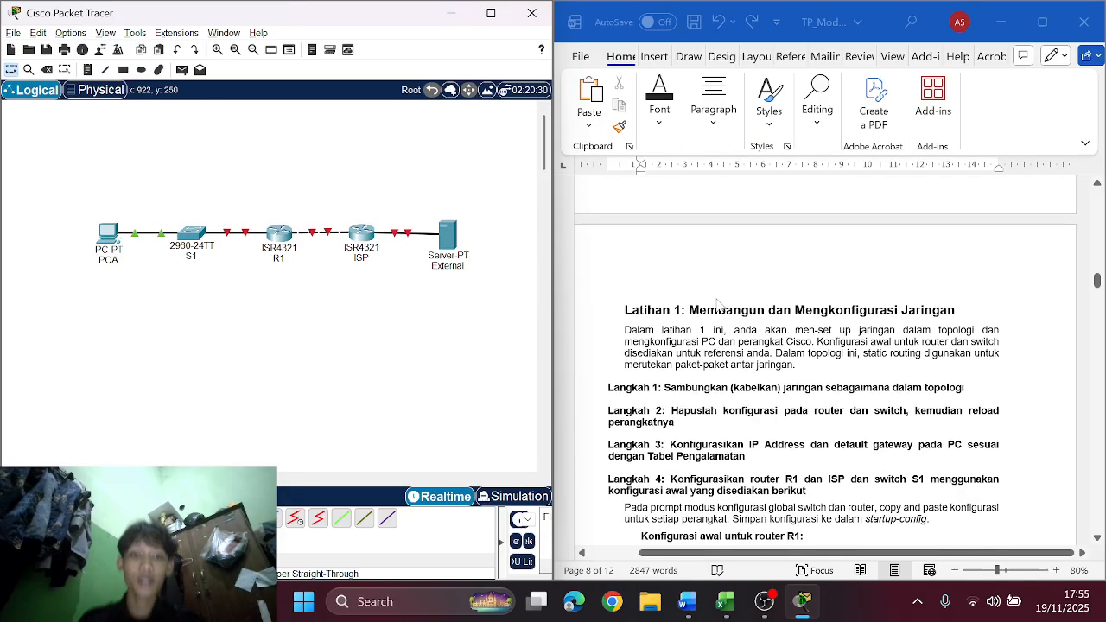
pyautogui.scroll(3, 717, 304)
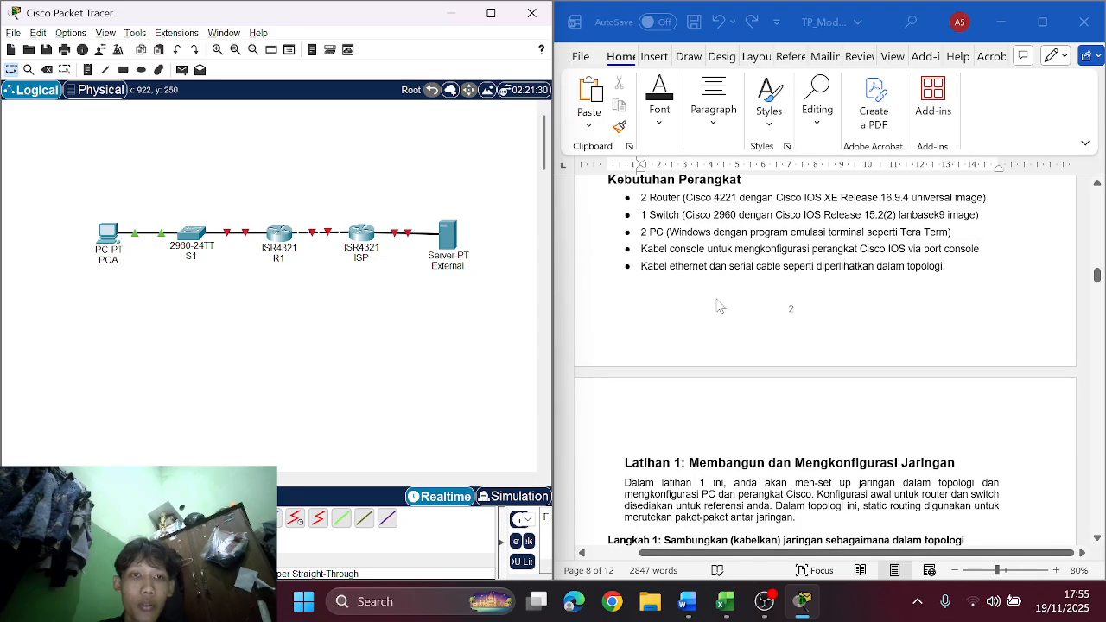
pyautogui.scroll(5, 716, 304)
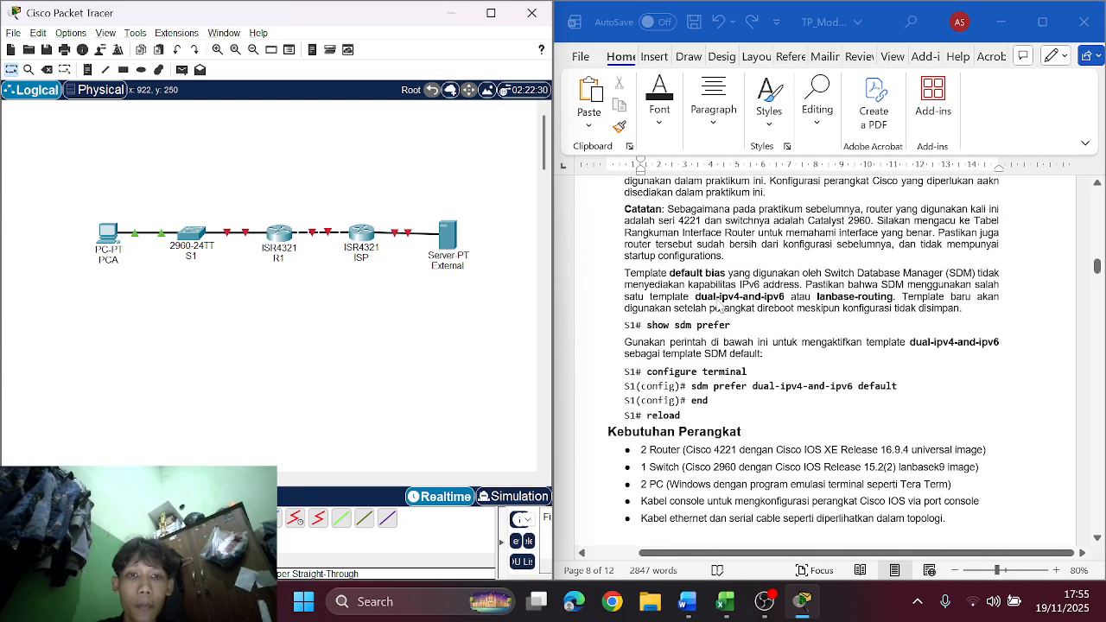
pyautogui.scroll(-1, 718, 308)
pyautogui.scroll(1, 720, 313)
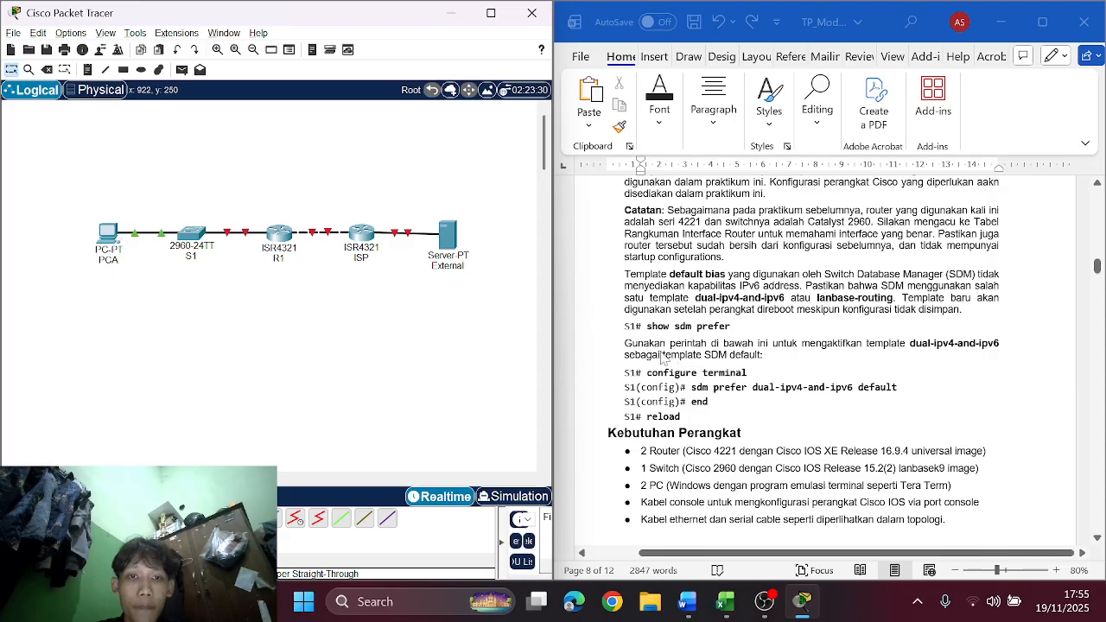
pyautogui.scroll(-1, 664, 358)
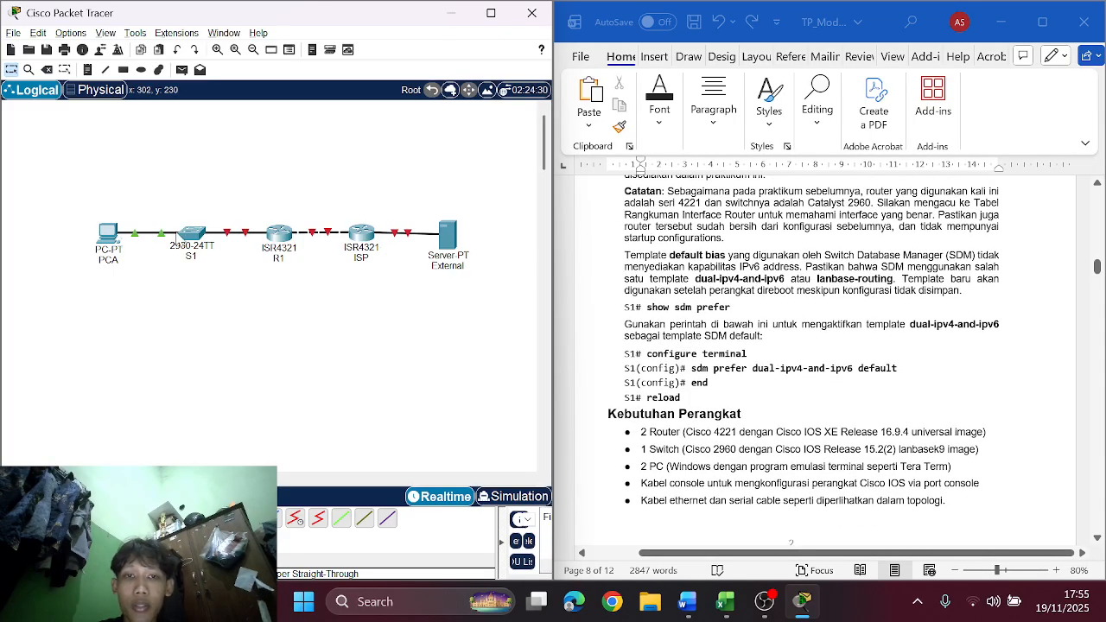
pyautogui.click(189, 235)
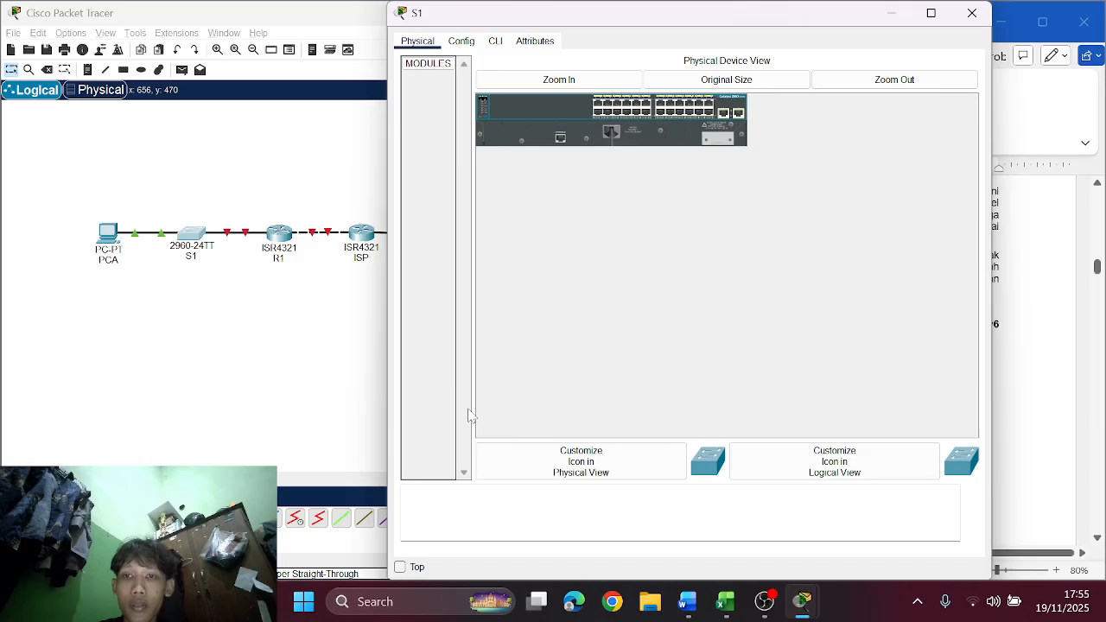
pyautogui.click(495, 41)
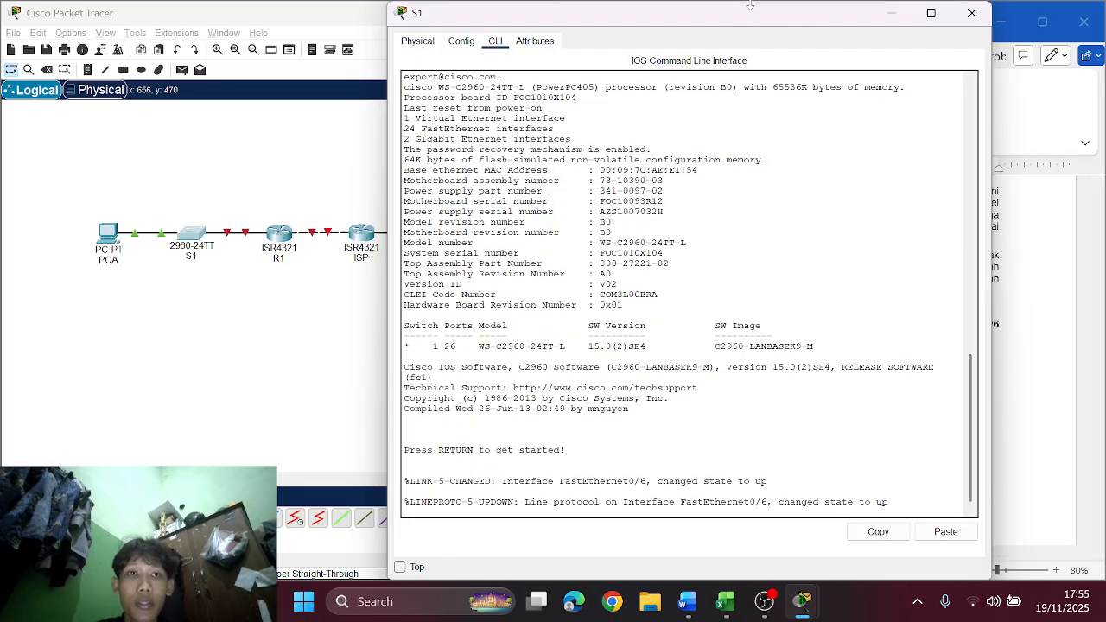
pyautogui.moveTo(747, 6); pyautogui.dragTo(506, 97)
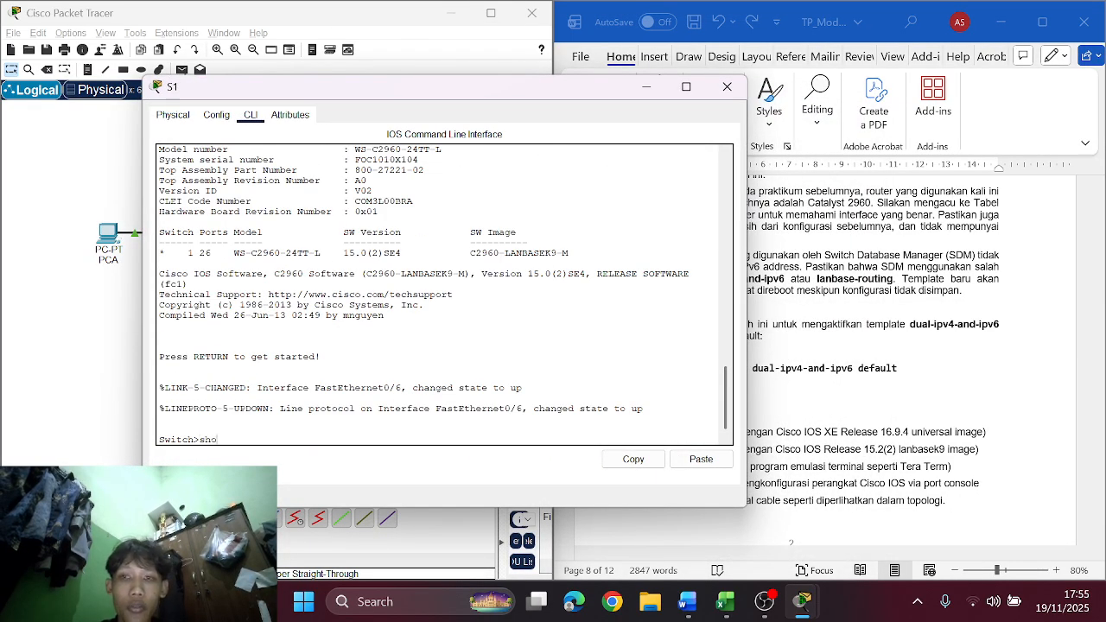
pyautogui.moveTo(424, 95); pyautogui.dragTo(318, 93)
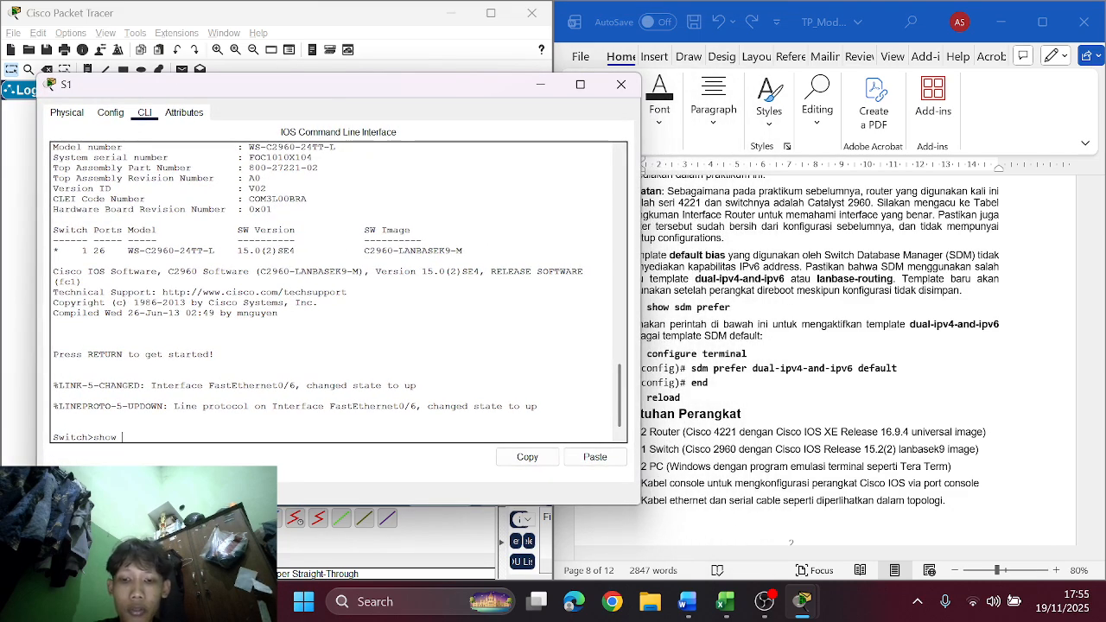
pyautogui.write('sdm prefer')
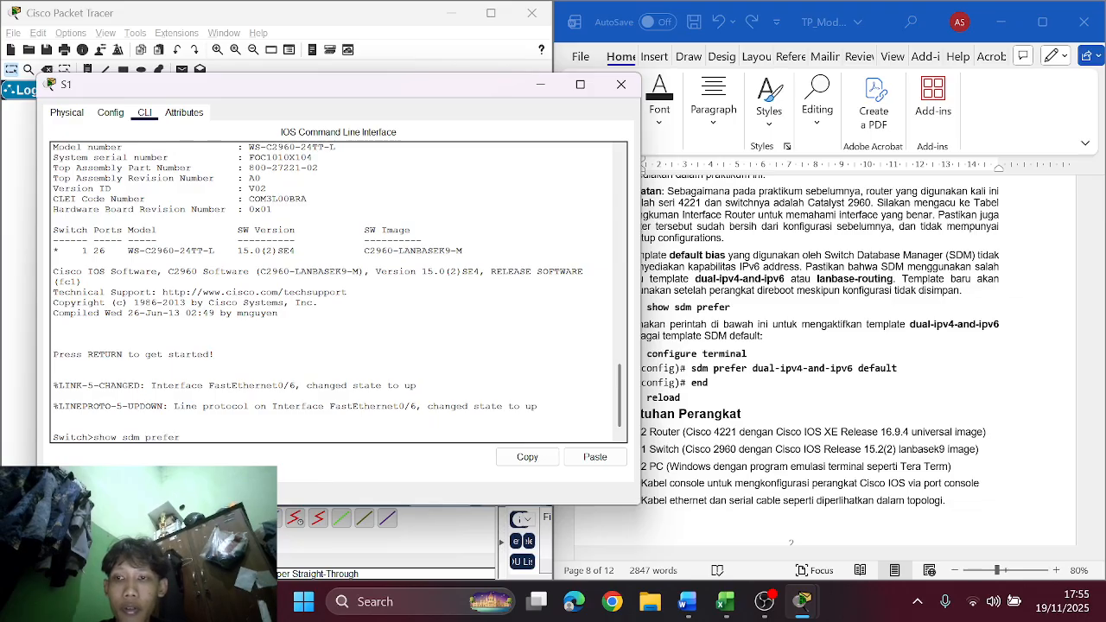
pyautogui.press('Return')
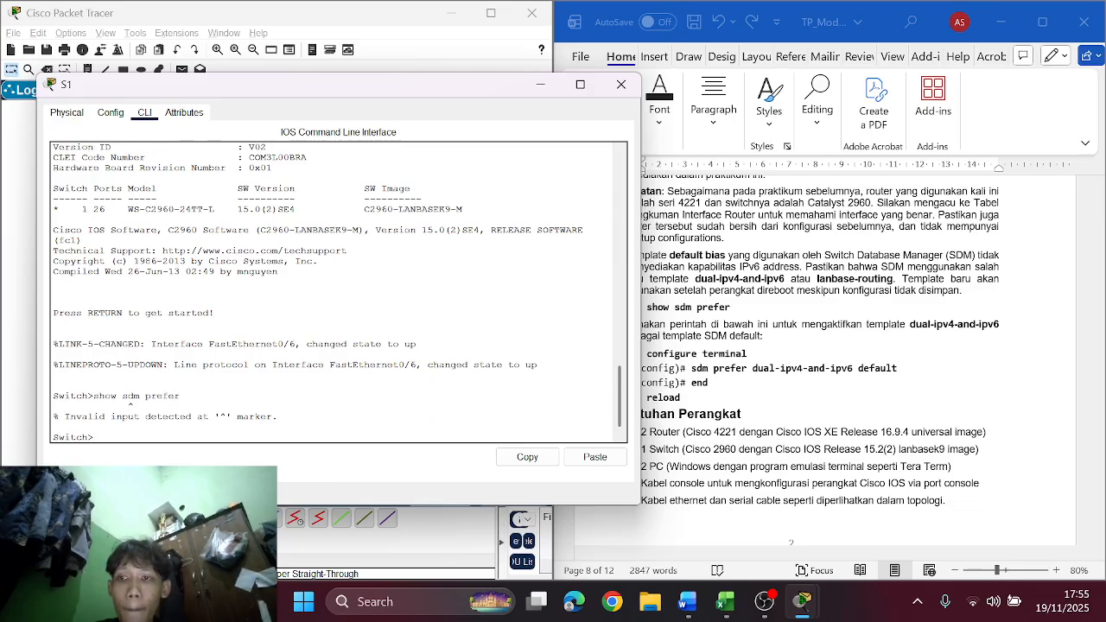
# Step: Try to paste the module's whole SDM command block, from configure terminal to reload, into S1's command line
pyautogui.click(734, 333)
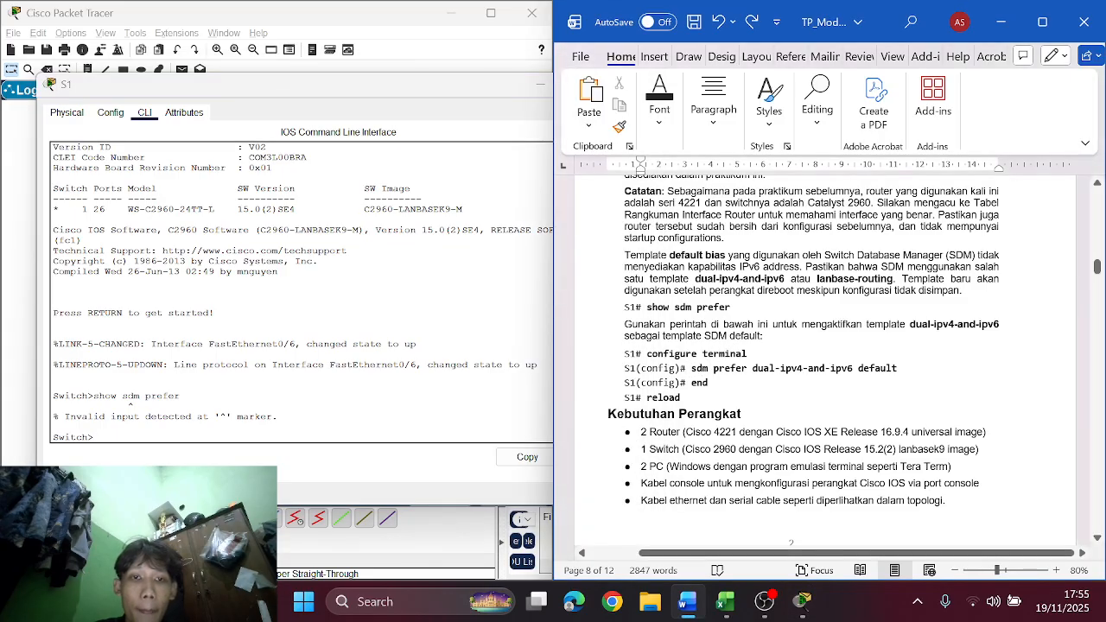
pyautogui.click(93, 437)
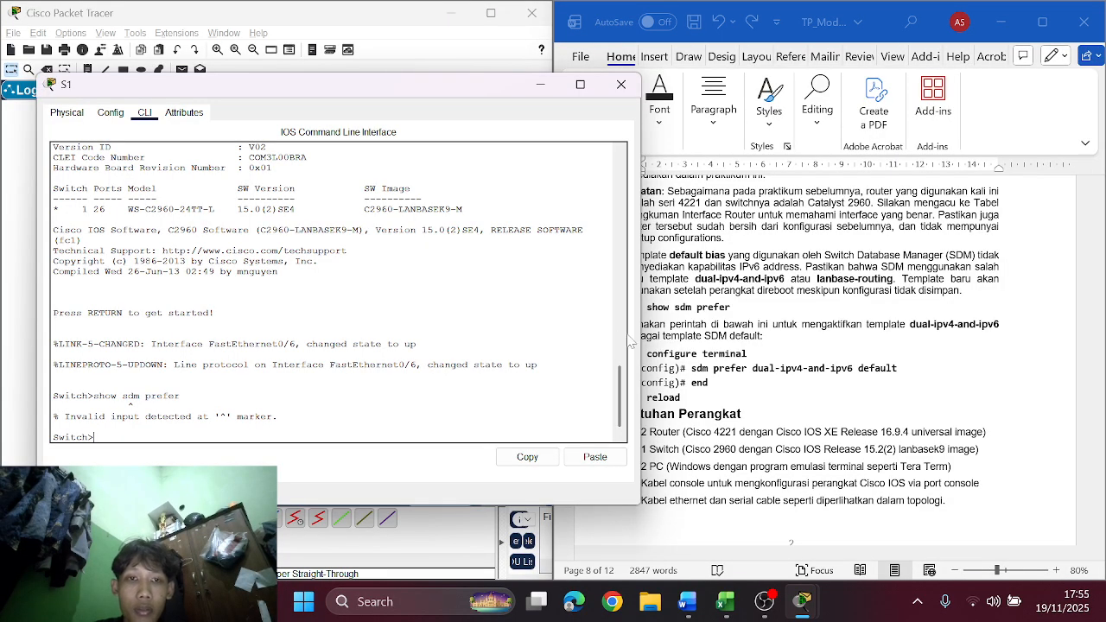
pyautogui.click(699, 346)
pyautogui.moveTo(646, 354); pyautogui.dragTo(681, 397)
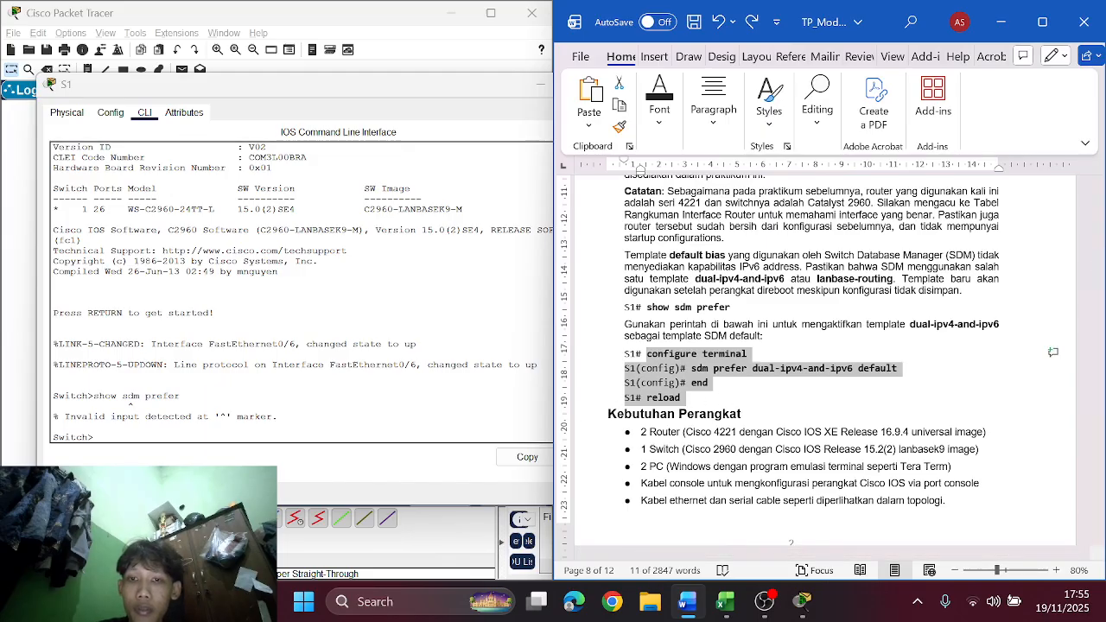
pyautogui.click(100, 427)
pyautogui.rightClick(403, 430)
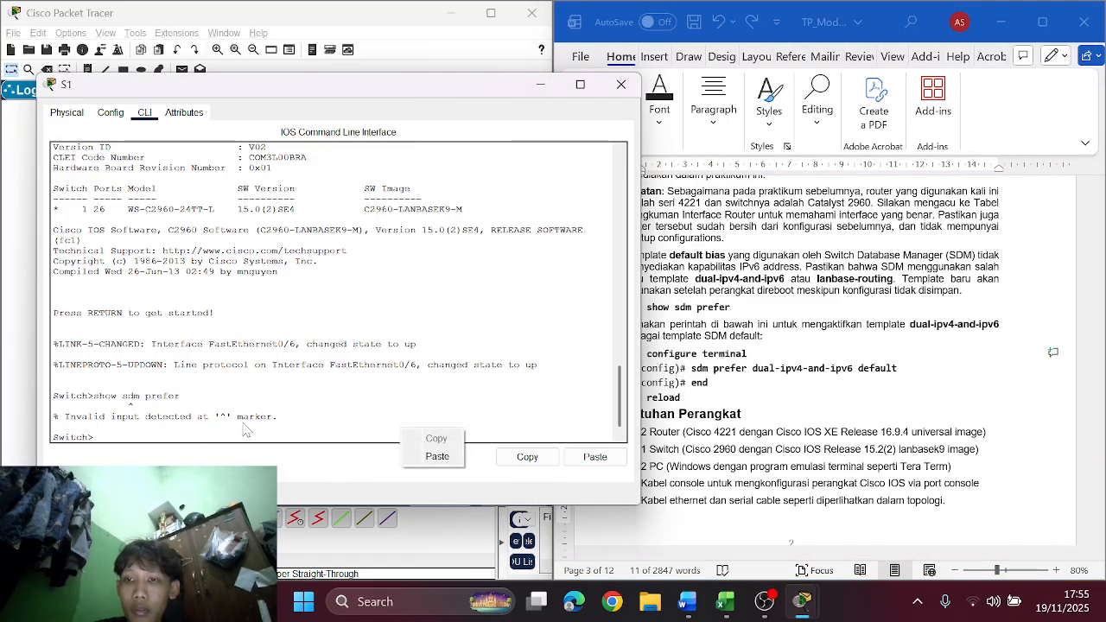
pyautogui.moveTo(121, 438); pyautogui.dragTo(101, 427)
pyautogui.click(100, 427)
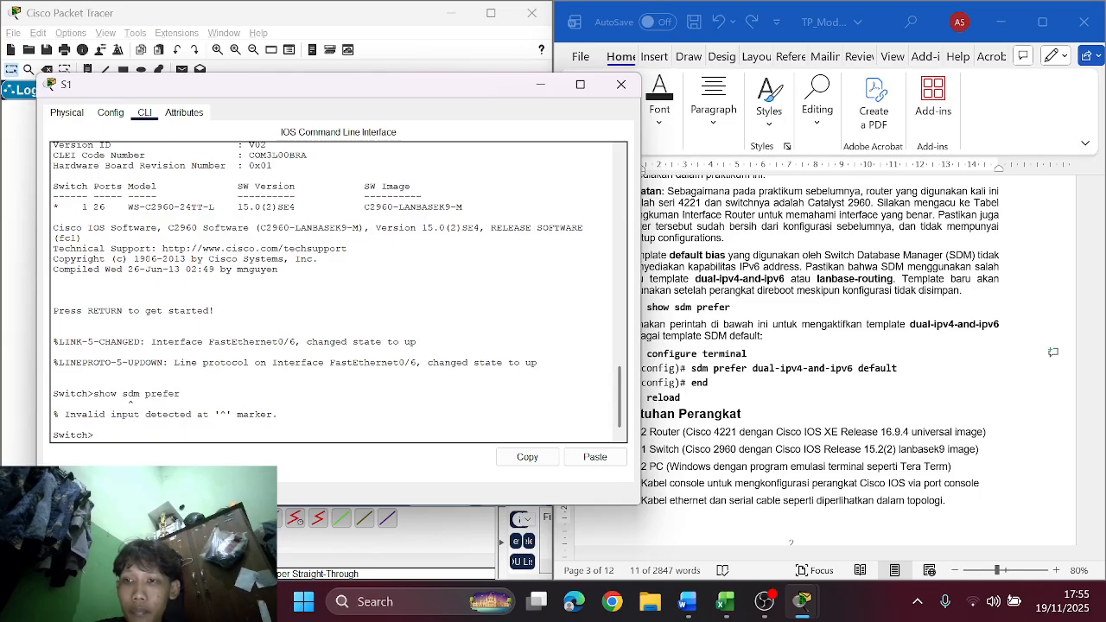
pyautogui.rightClick(148, 436)
pyautogui.click(180, 464)
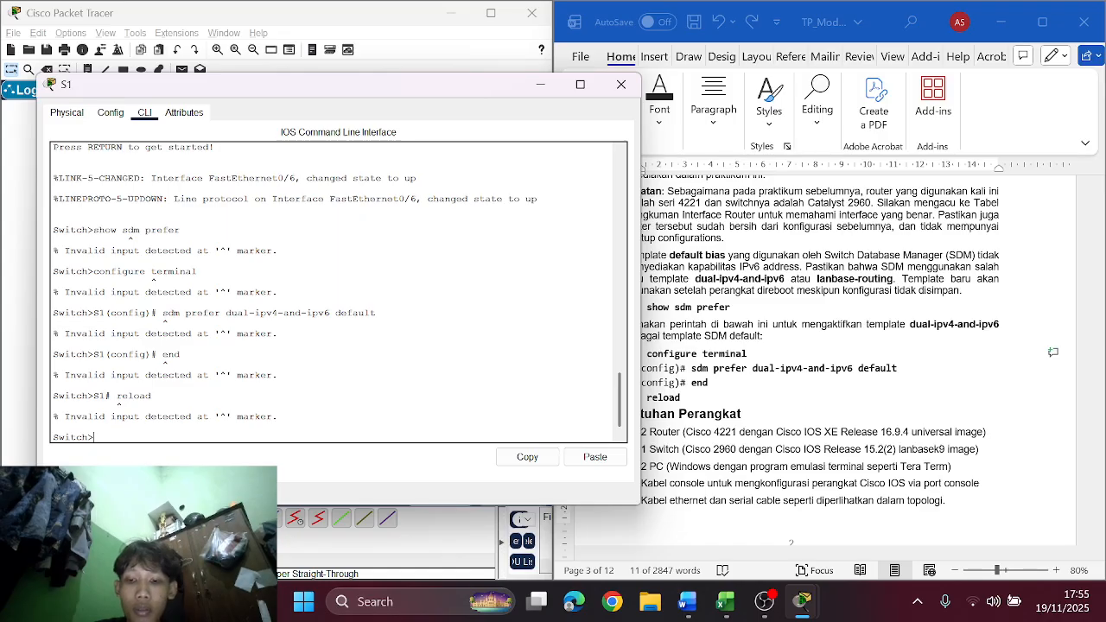
# Step: Enter privileged EXEC mode on S1 and open global configuration mode with conf t
pyautogui.write('conf t')
pyautogui.press('Return')
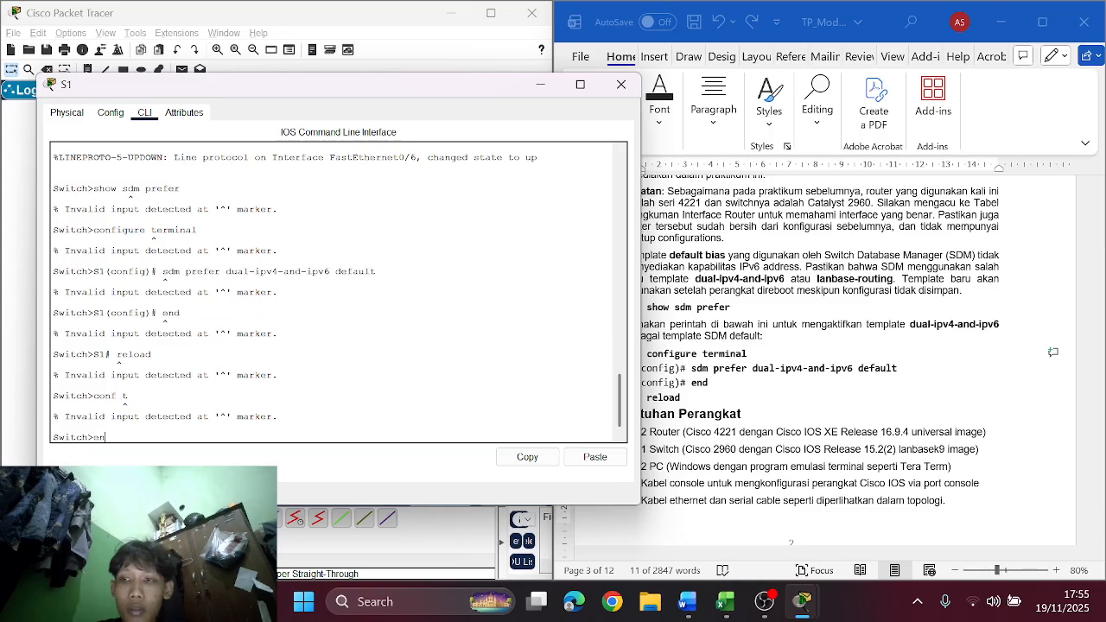
pyautogui.write('en')
pyautogui.press('Return')
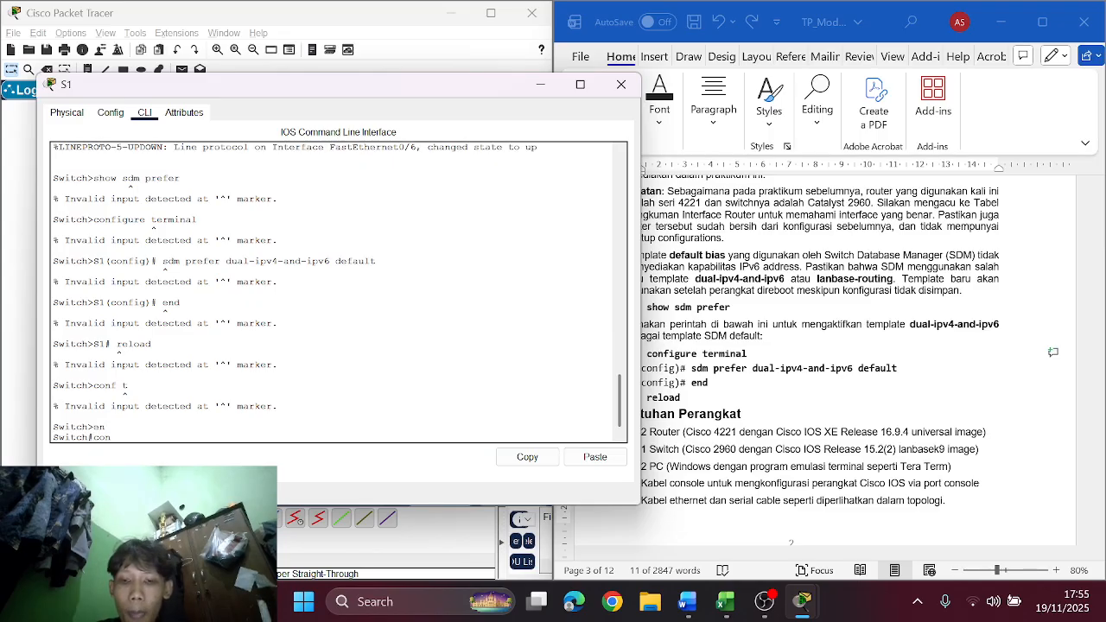
pyautogui.write('conf t')
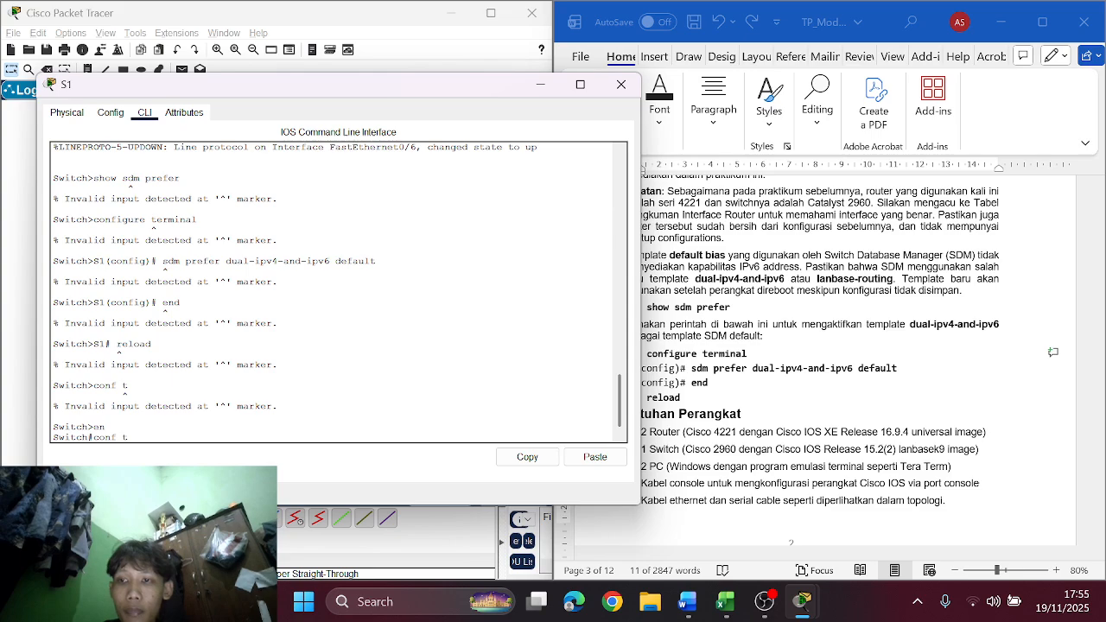
pyautogui.press('Return')
# Step: Copy the command sdm prefer dual-ipv4-and-ipv6 default from the lab module and run it in S1's global configuration mode
pyautogui.click(666, 397)
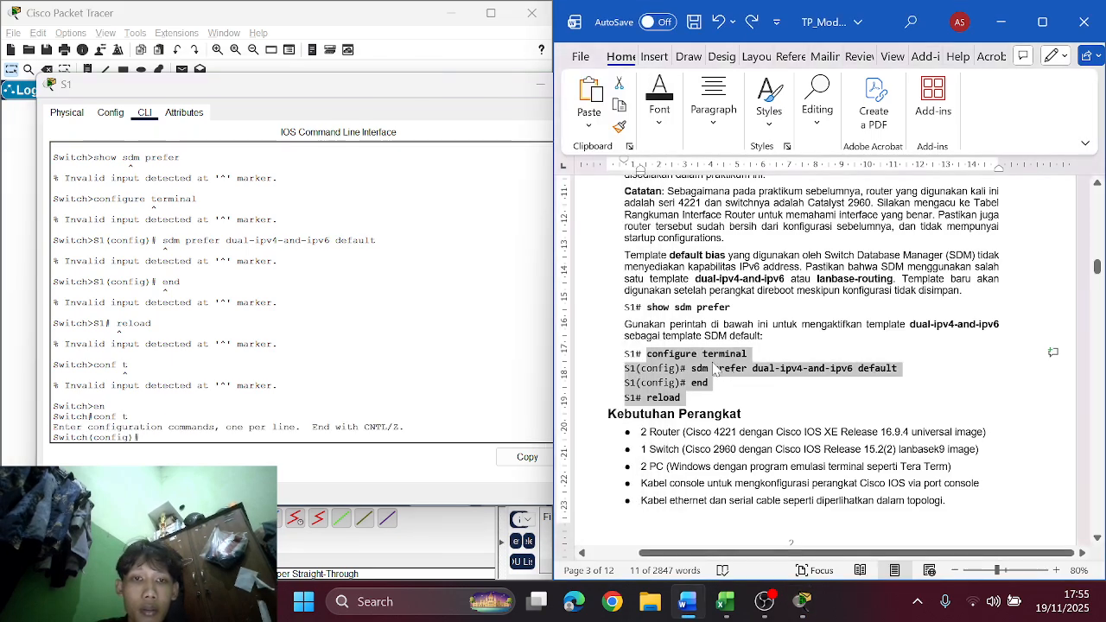
pyautogui.click(692, 369)
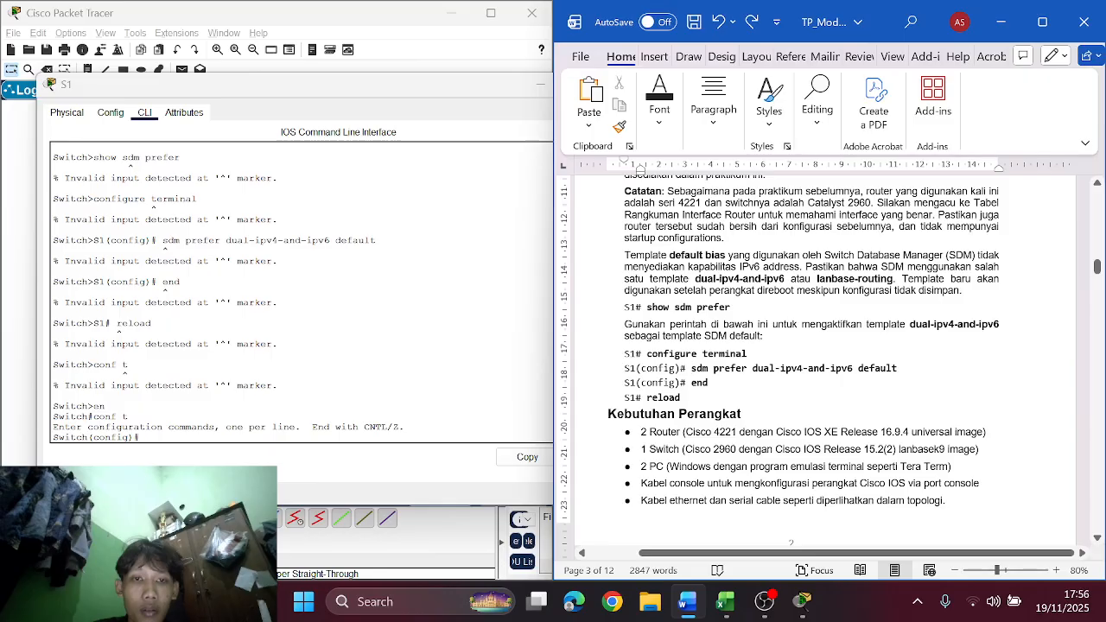
pyautogui.moveTo(691, 369); pyautogui.dragTo(904, 370)
pyautogui.hotkey('ctrl', 'c')
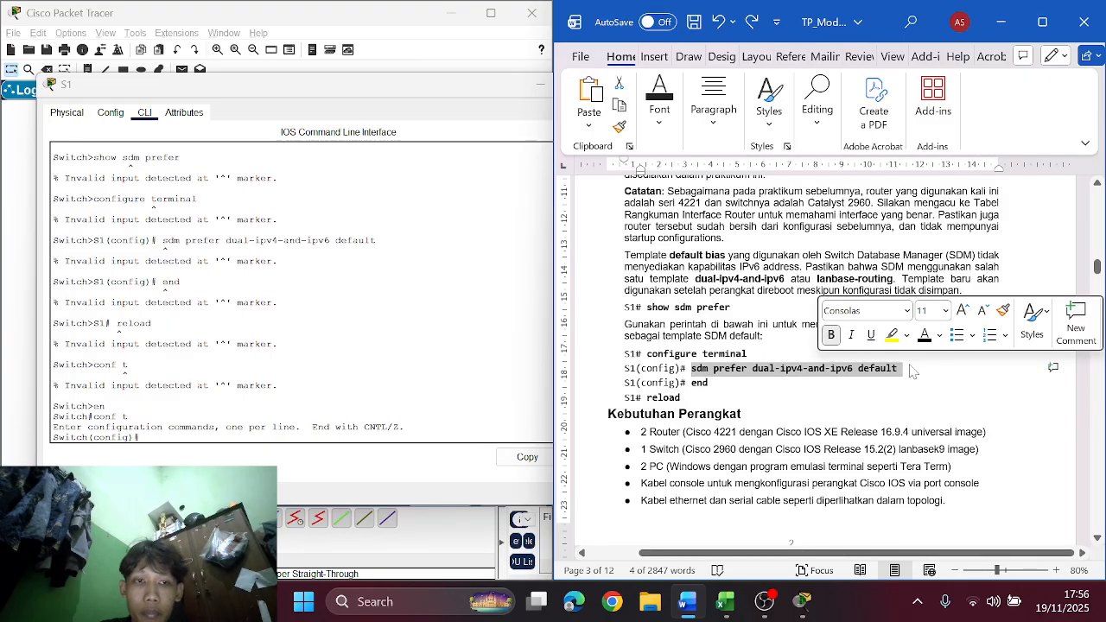
pyautogui.click(293, 426)
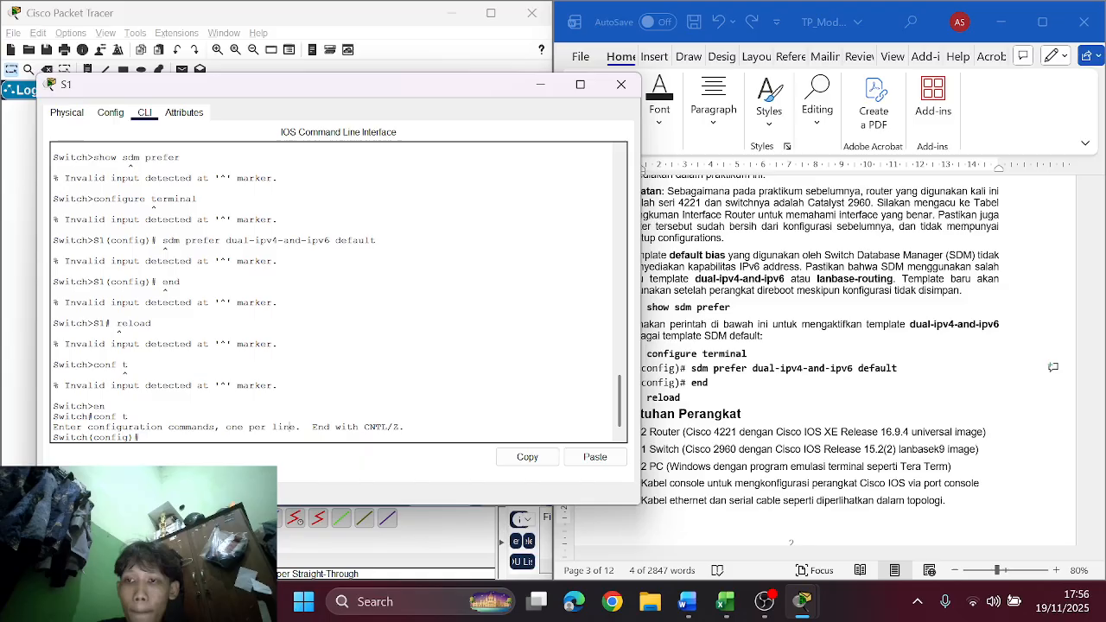
pyautogui.rightClick(294, 437)
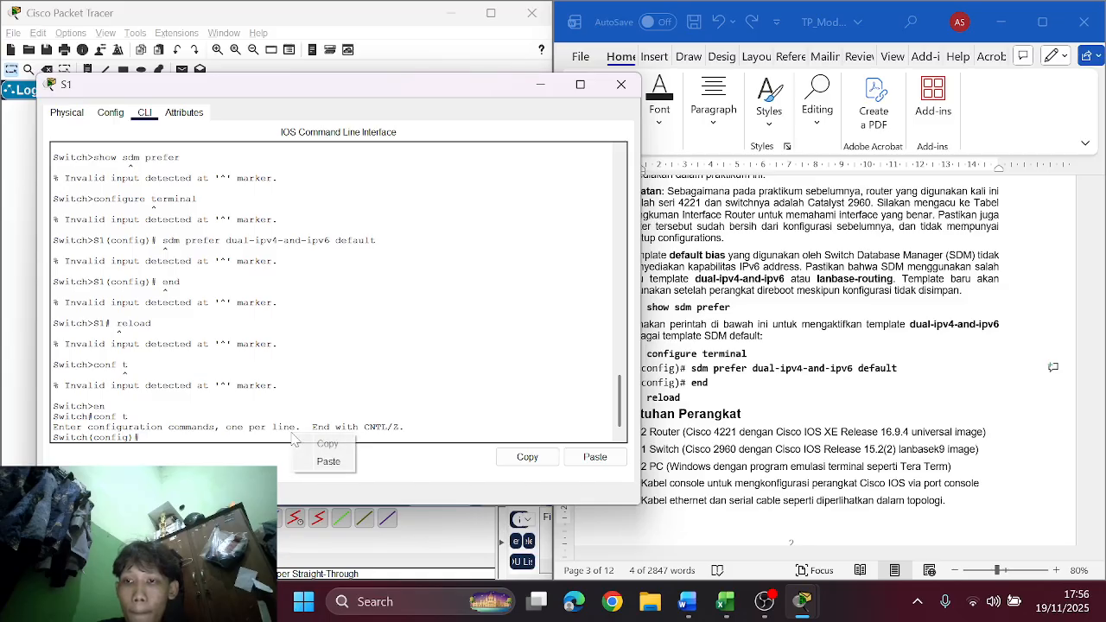
pyautogui.click(183, 445)
pyautogui.rightClick(185, 438)
pyautogui.click(226, 460)
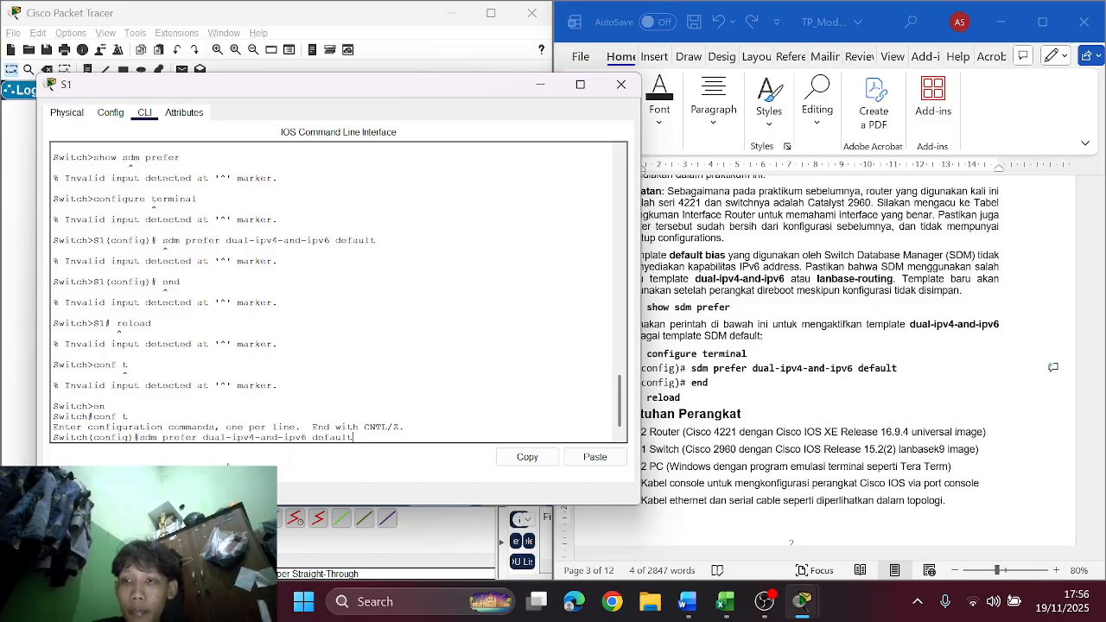
pyautogui.press('Return')
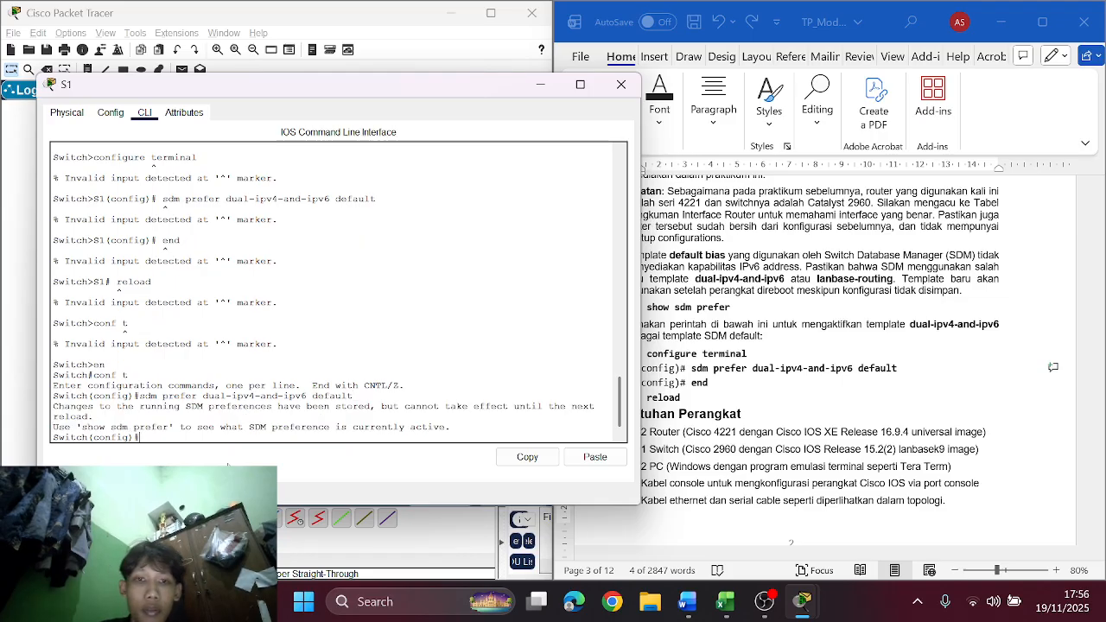
# Step: End configuration mode on S1, reload the switch while saving the modified configuration, and close its window
pyautogui.write('end')
pyautogui.press('Return')
pyautogui.write('re')
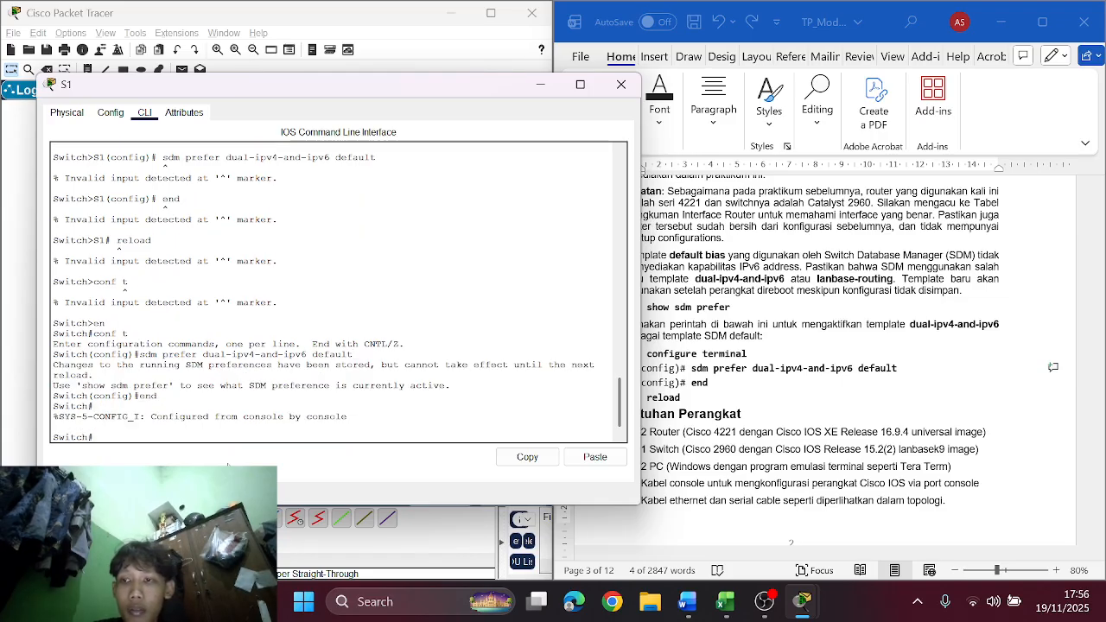
pyautogui.write('loa')
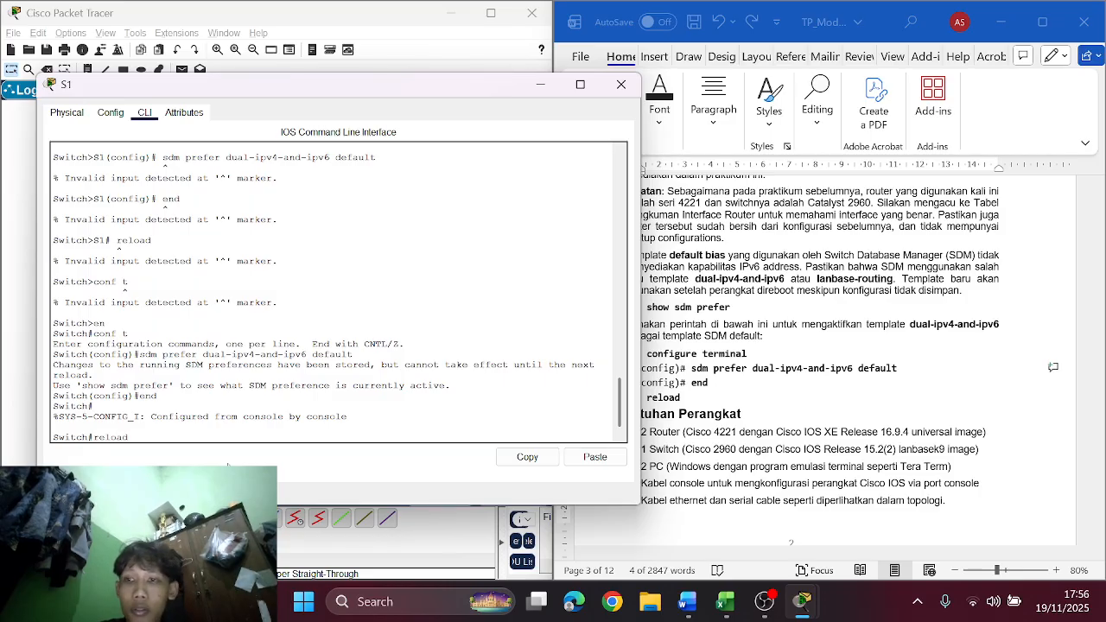
pyautogui.write('d')
pyautogui.press('Return')
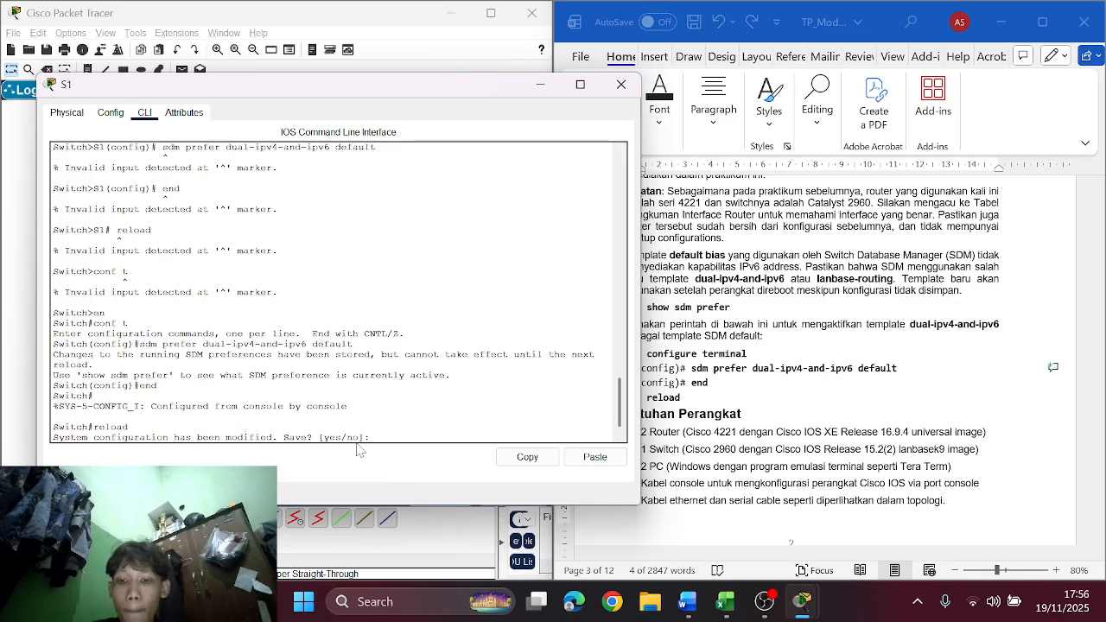
pyautogui.write('yes')
pyautogui.press('Return')
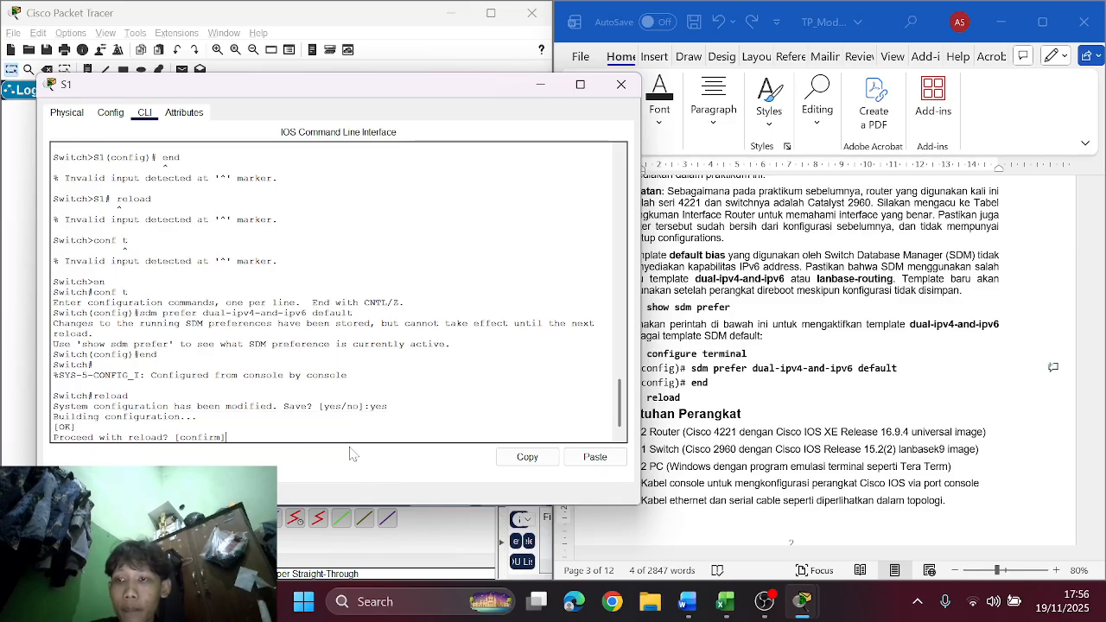
pyautogui.press('Return')
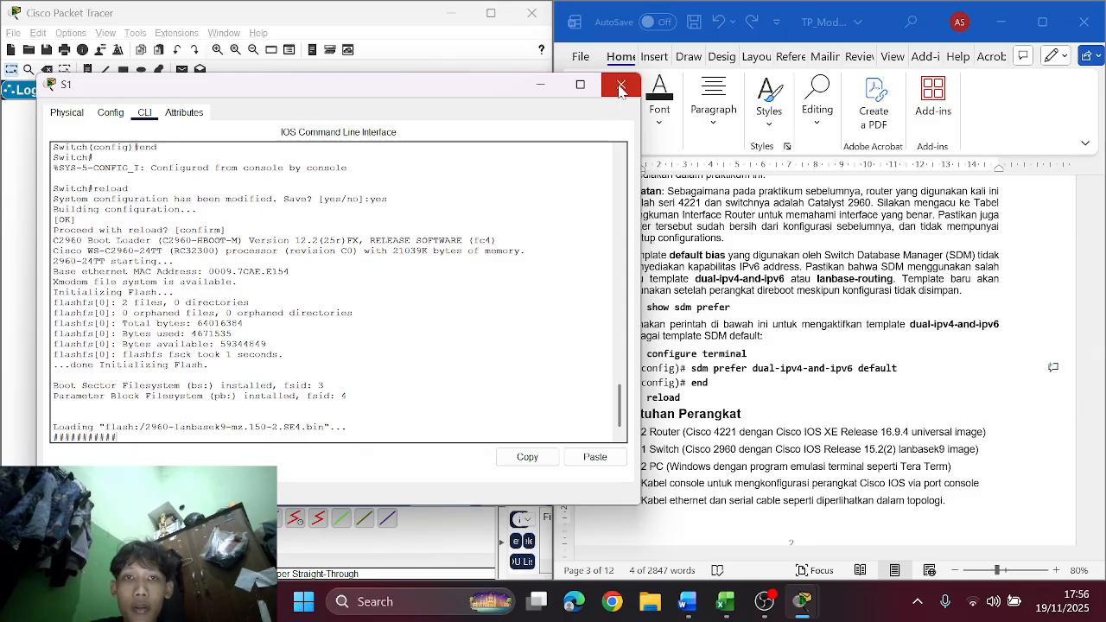
pyautogui.click(621, 84)
# Step: Find the module's instructions for PC addressing, and open PCA's desktop applications in a window clear of the document
pyautogui.scroll(-4, 719, 338)
pyautogui.scroll(-5, 719, 338)
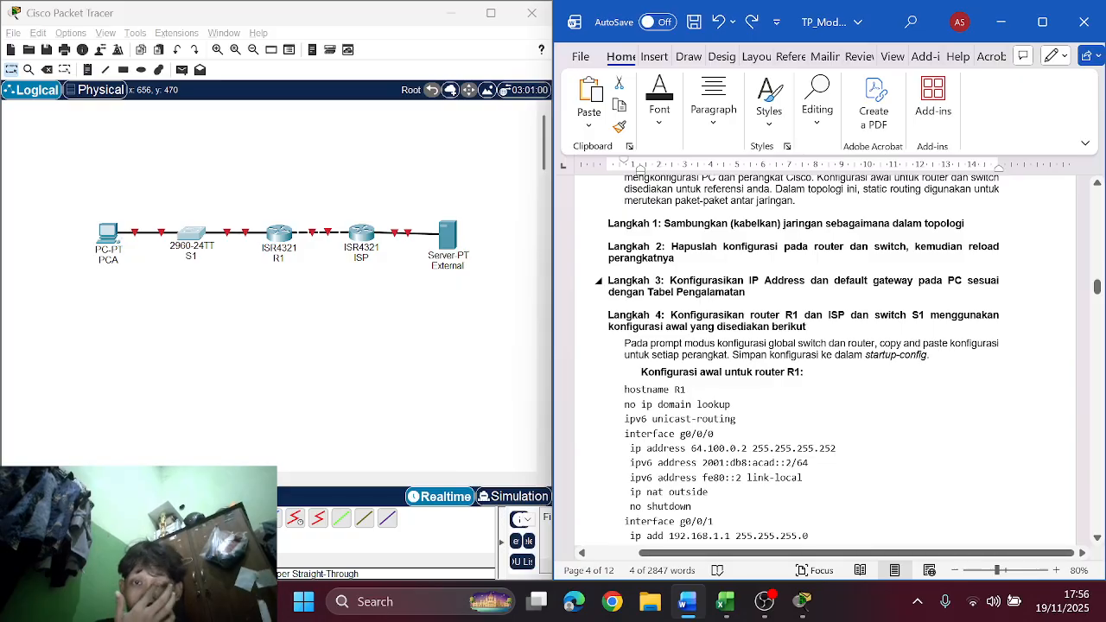
pyautogui.scroll(-1, 804, 359)
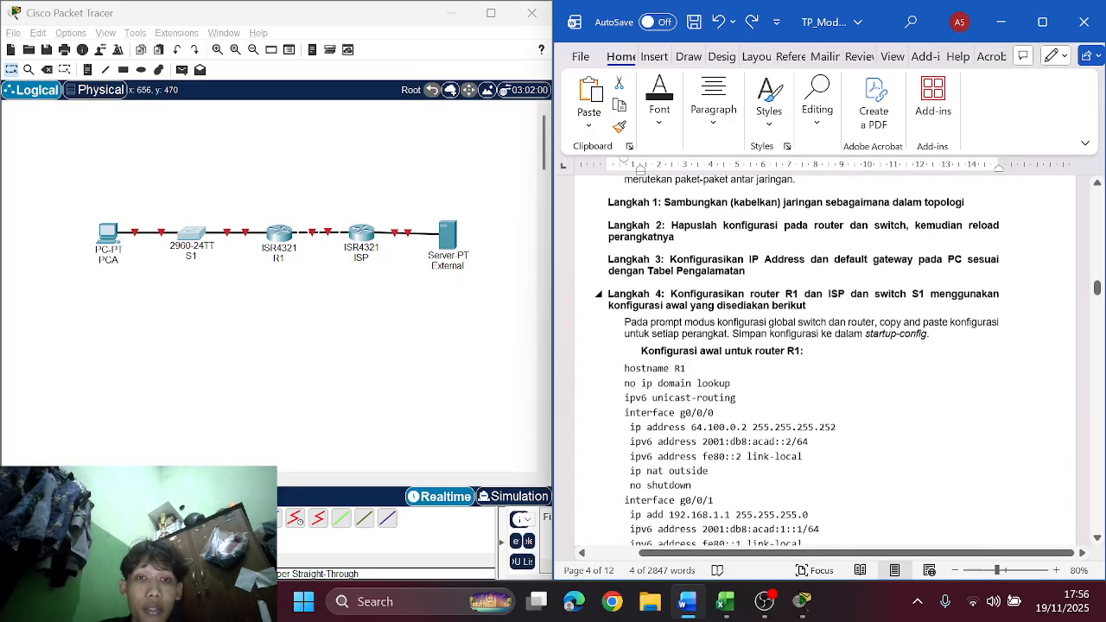
pyautogui.scroll(-1, 804, 359)
pyautogui.scroll(1, 804, 359)
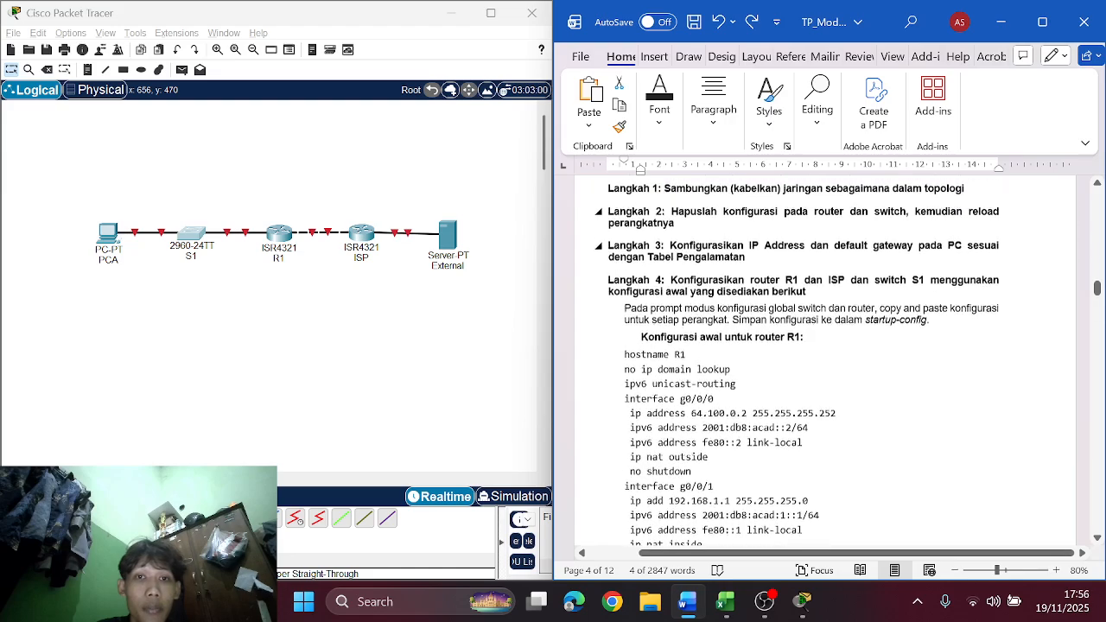
pyautogui.click(108, 235)
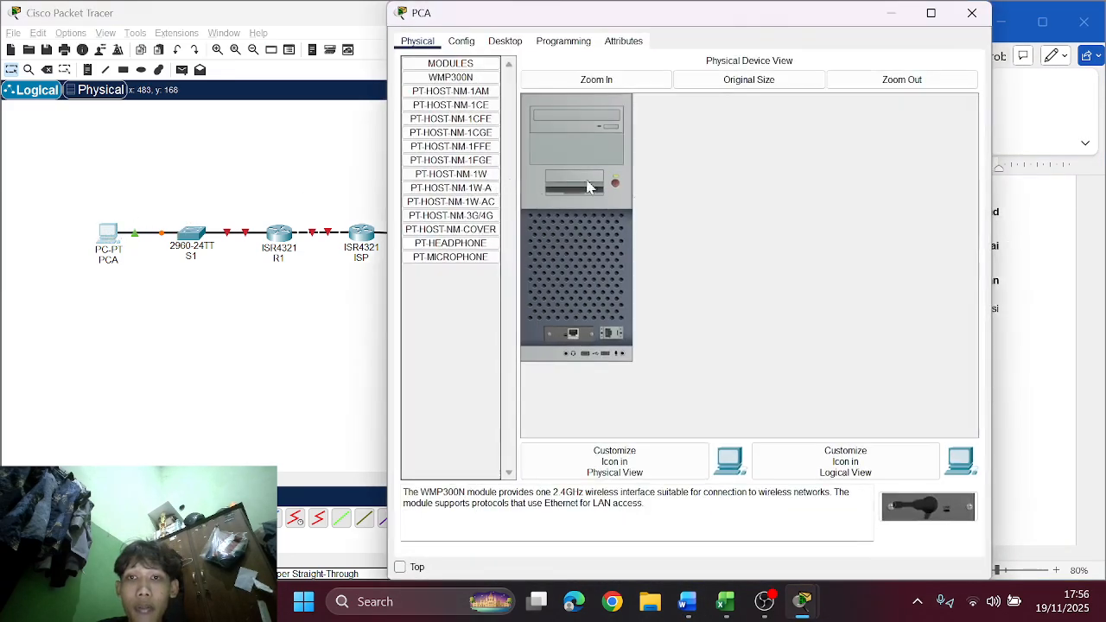
pyautogui.moveTo(714, 11); pyautogui.dragTo(379, 89)
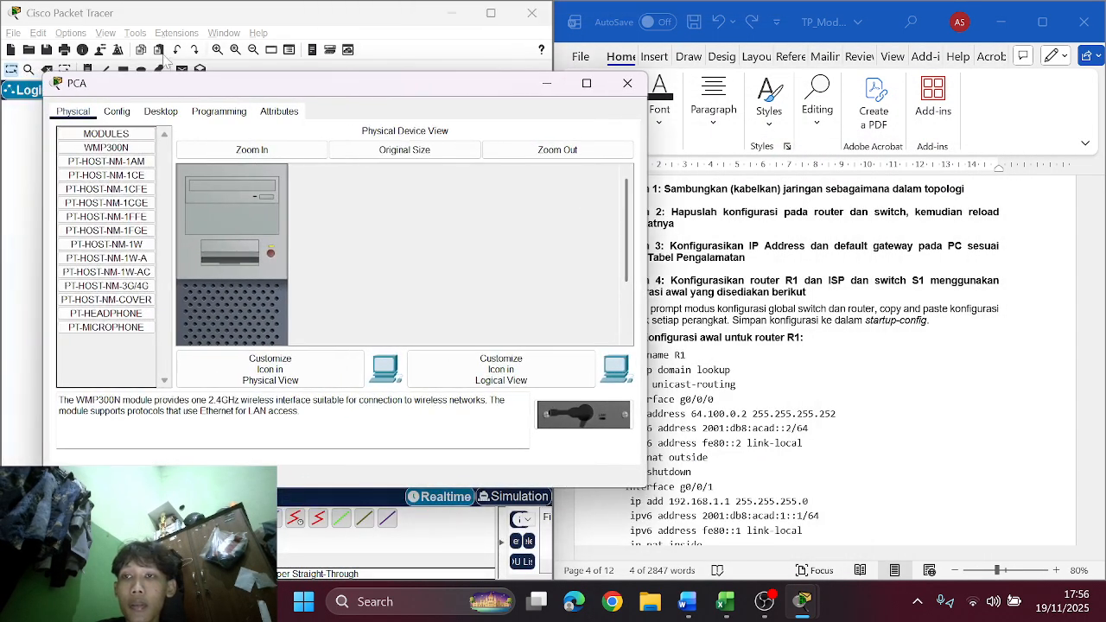
pyautogui.click(164, 111)
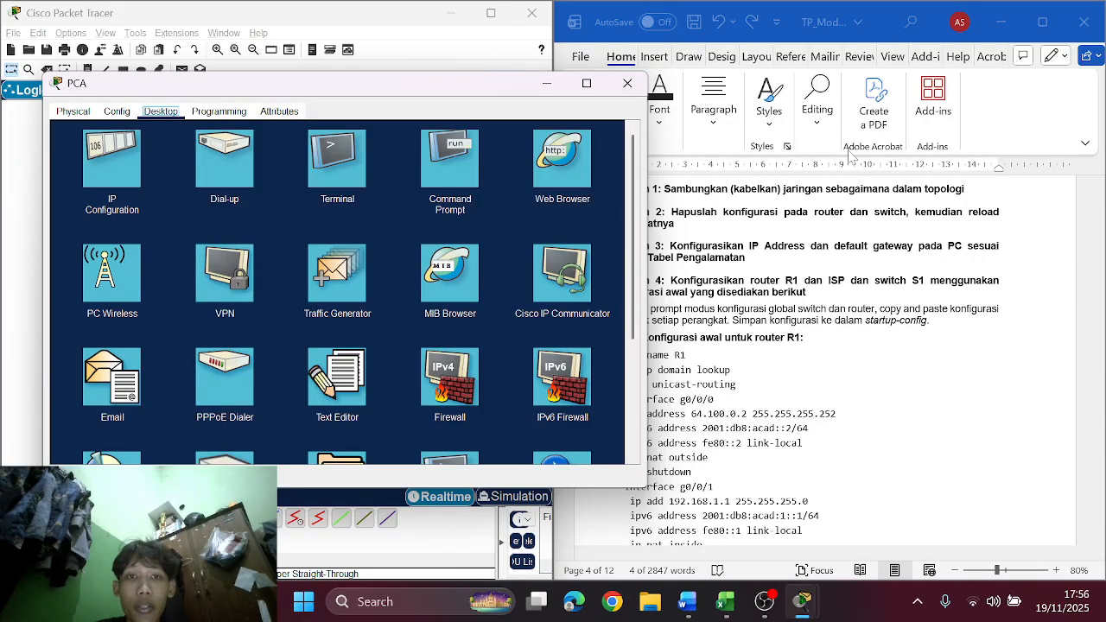
# Step: Bring up the module's addressing table and open PCA's IP Configuration beside it
pyautogui.scroll(5, 907, 290)
pyautogui.scroll(10, 907, 294)
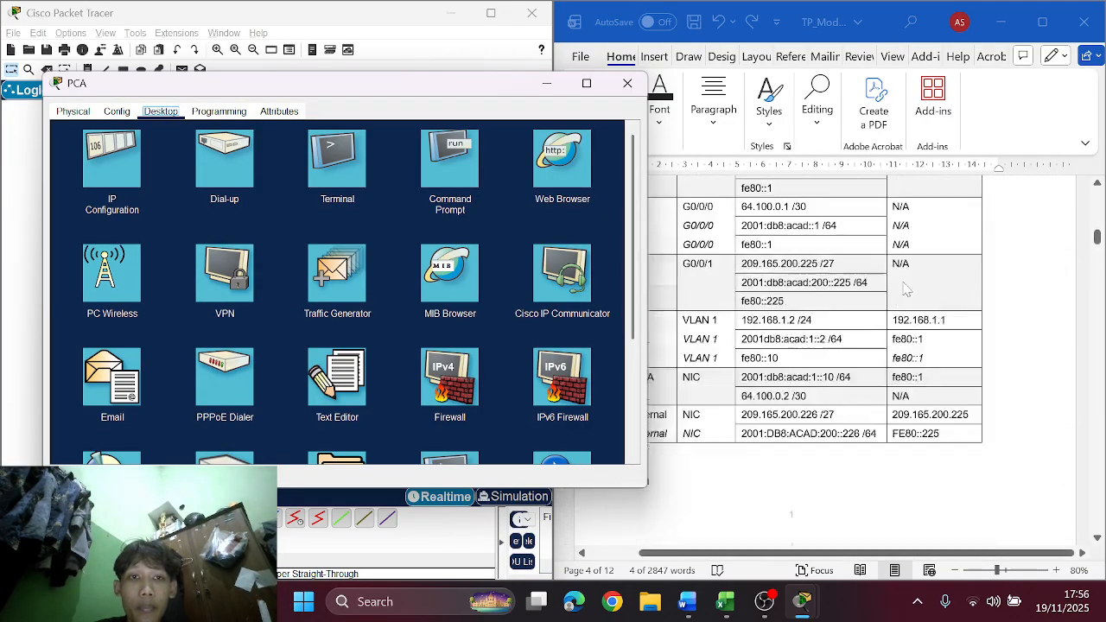
pyautogui.scroll(-2, 864, 328)
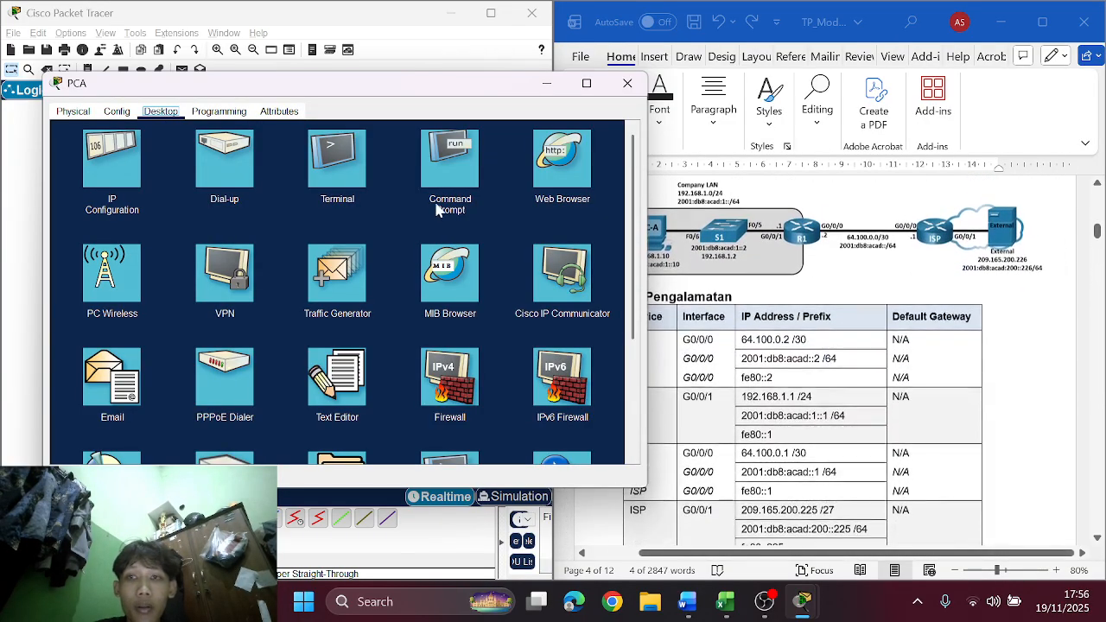
pyautogui.click(102, 160)
pyautogui.moveTo(298, 90); pyautogui.dragTo(260, 102)
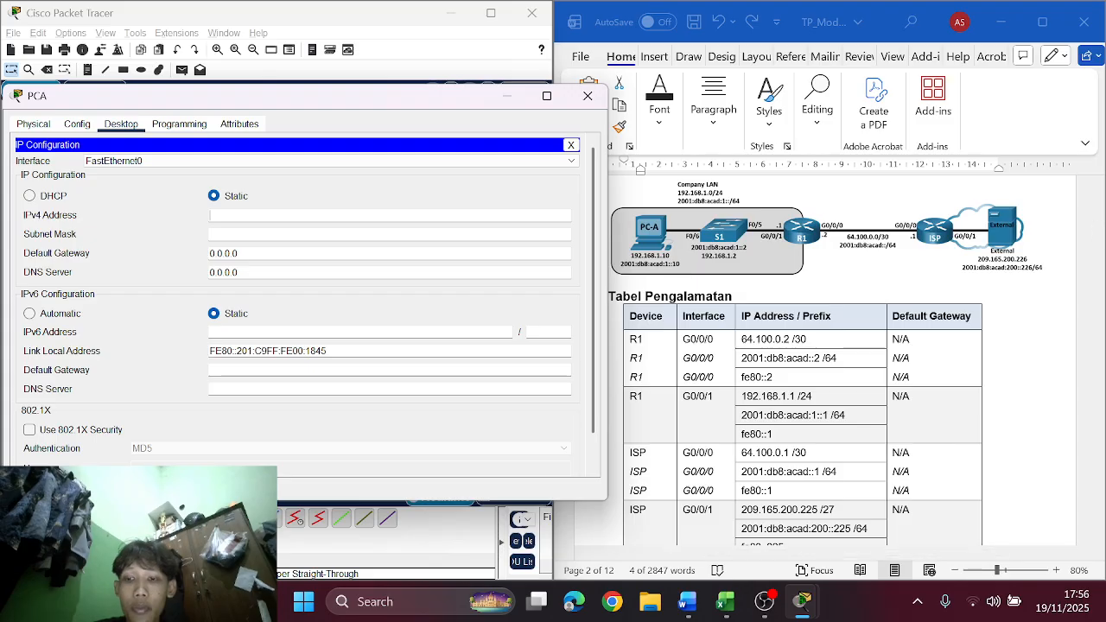
# Step: Set PCA's static IPv4 address to 192.168.1.10 with subnet mask 255.255.255.0
pyautogui.click(259, 215)
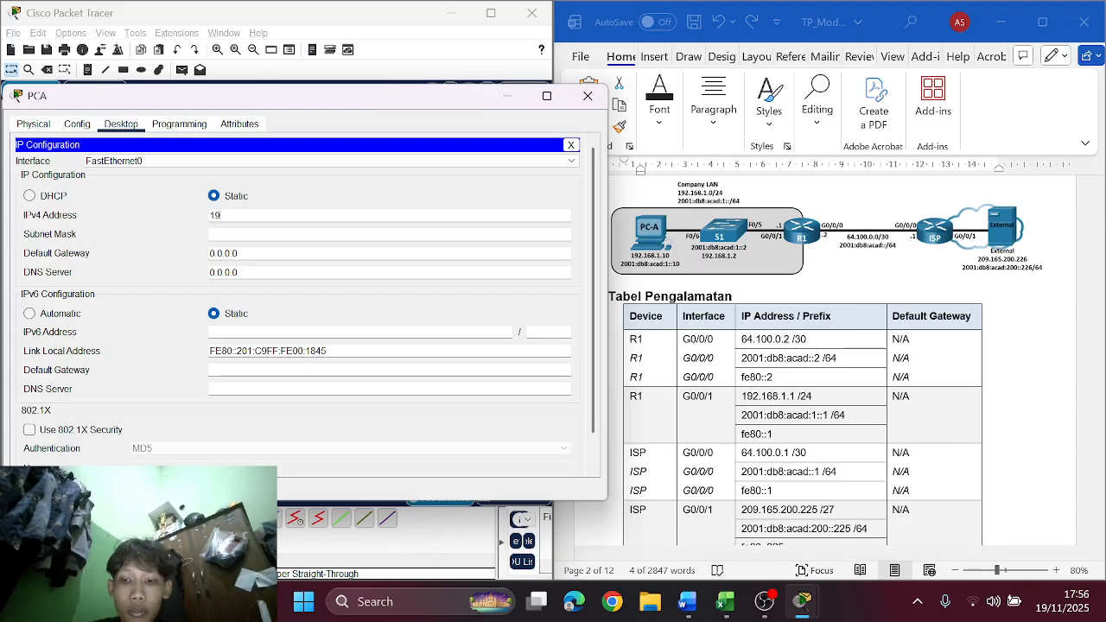
pyautogui.write('192.168')
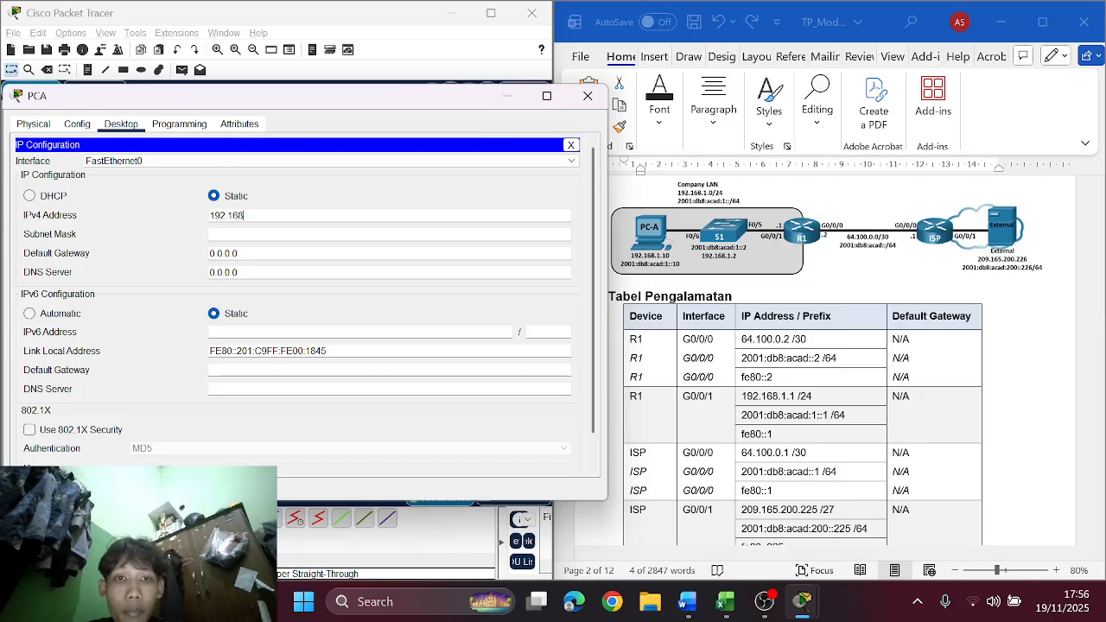
pyautogui.write('.1.10')
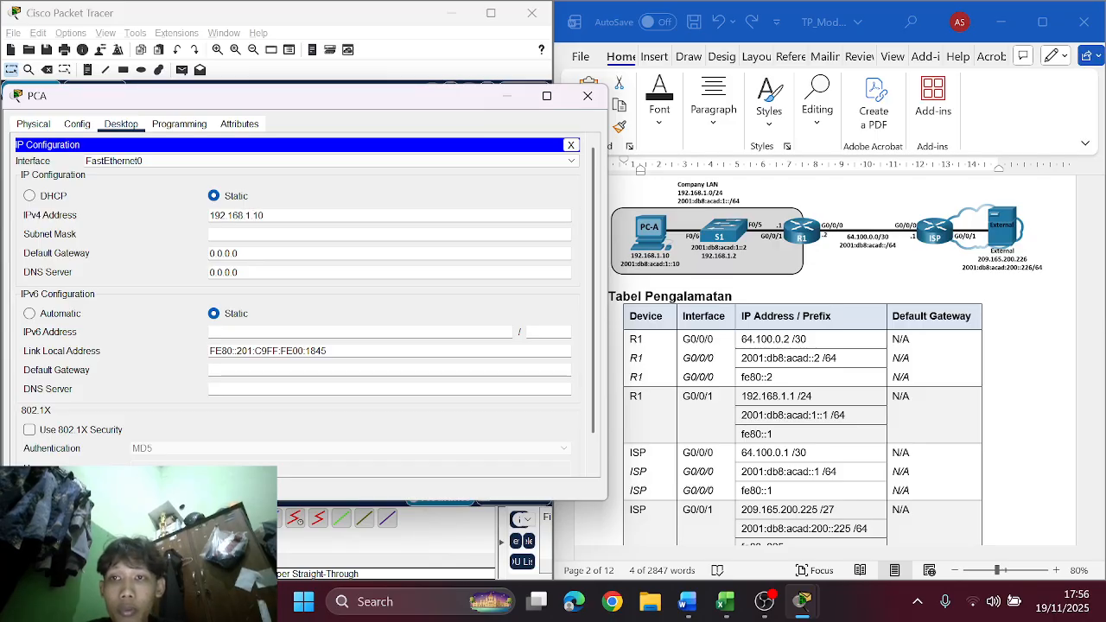
pyautogui.press('Tab')
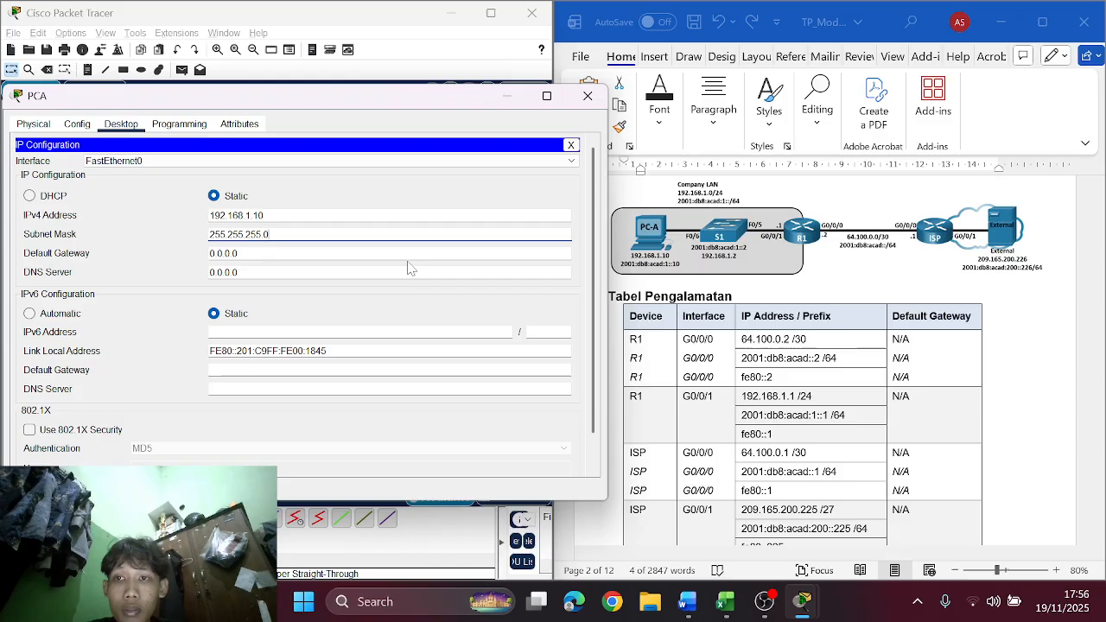
# Step: Try to copy R1's G0/0/1 address 192.168.1.1 from the addressing table into PCA's IPv4 default gateway
pyautogui.click(239, 253)
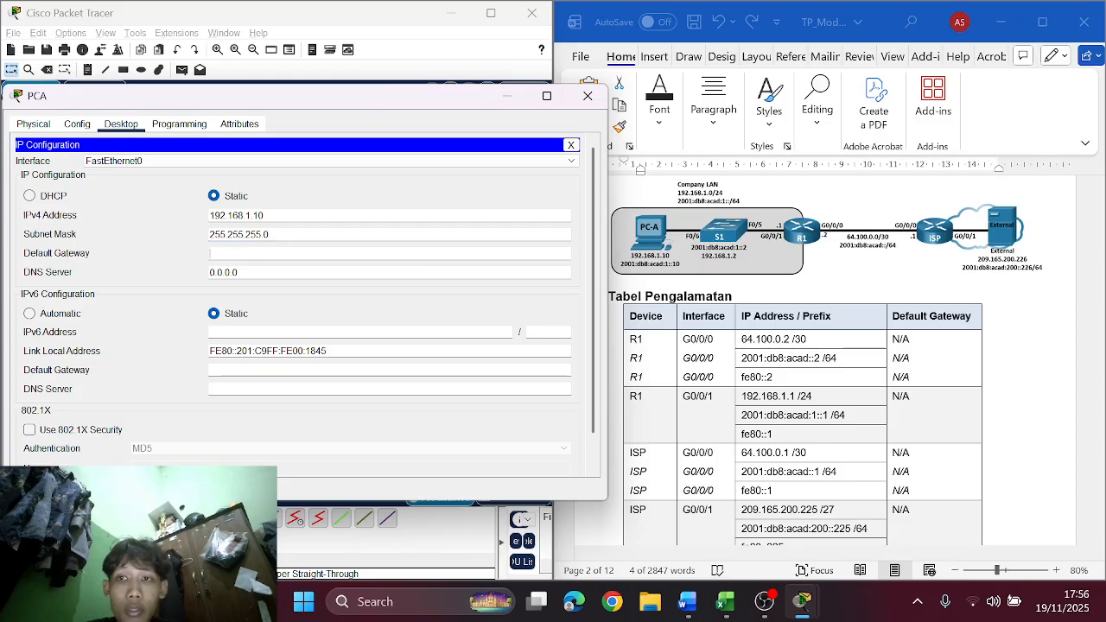
pyautogui.click(798, 399)
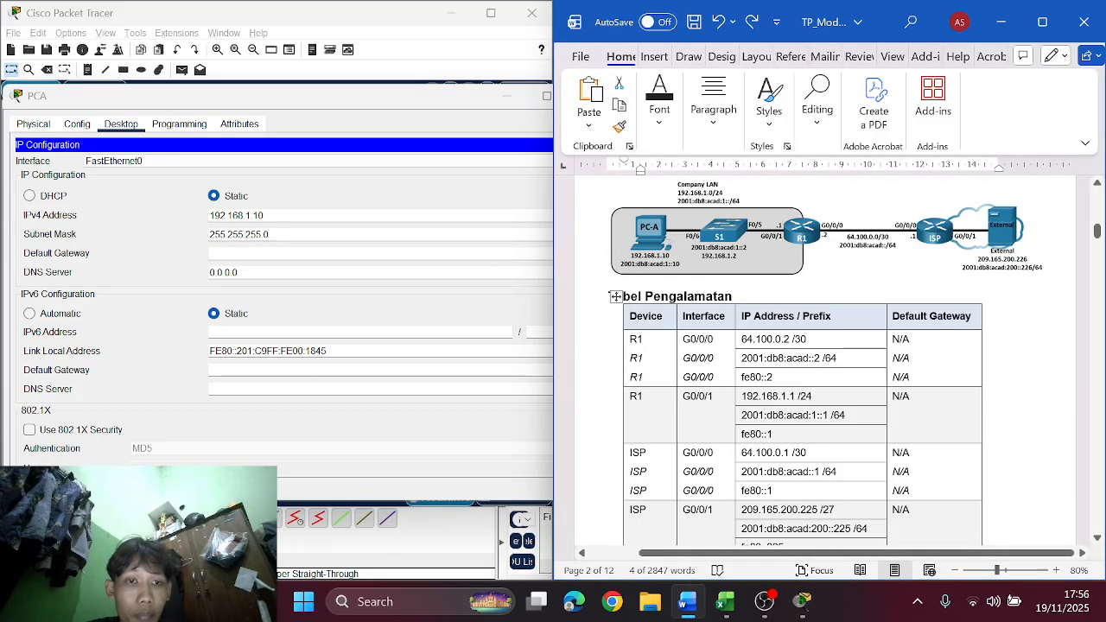
pyautogui.moveTo(796, 398); pyautogui.dragTo(743, 399)
pyautogui.hotkey('ctrl', 'c')
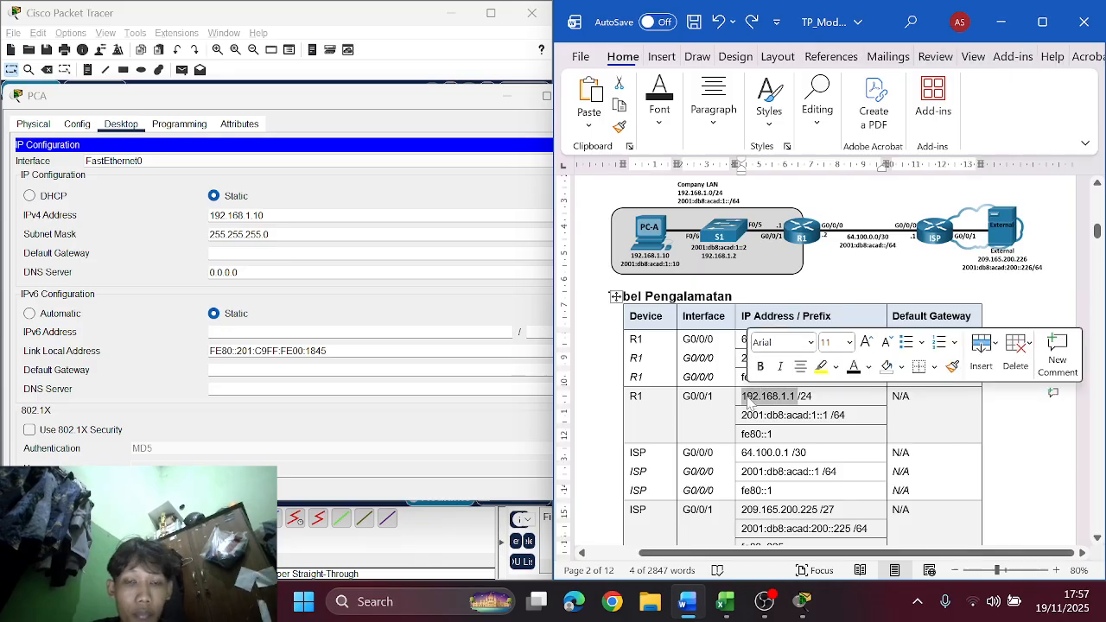
pyautogui.click(344, 252)
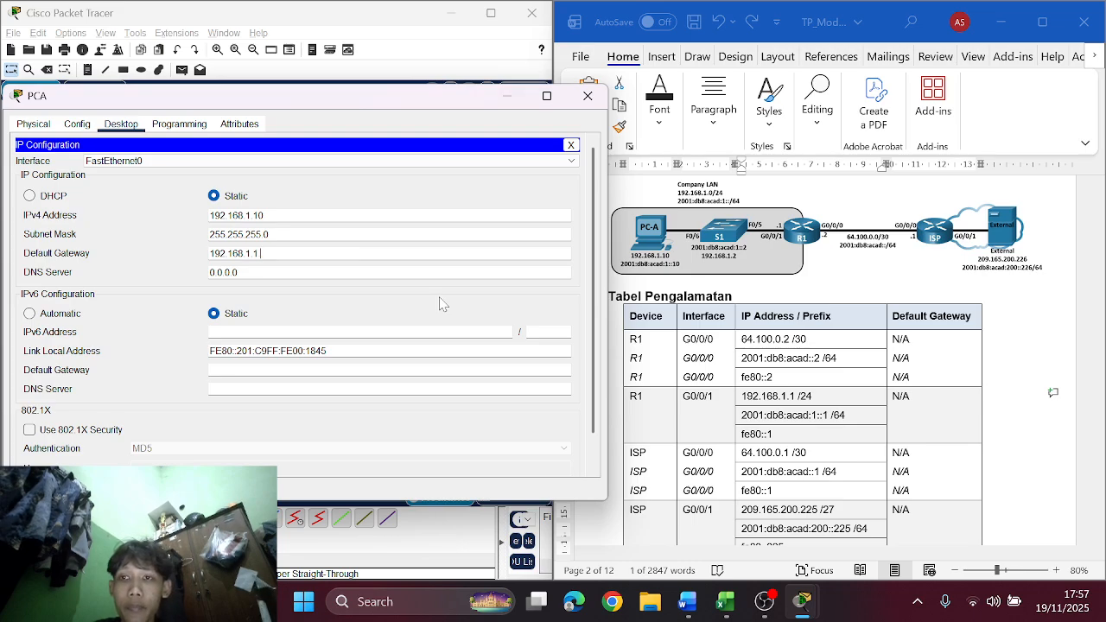
pyautogui.hotkey('ctrl', 'v')
pyautogui.press('Return')
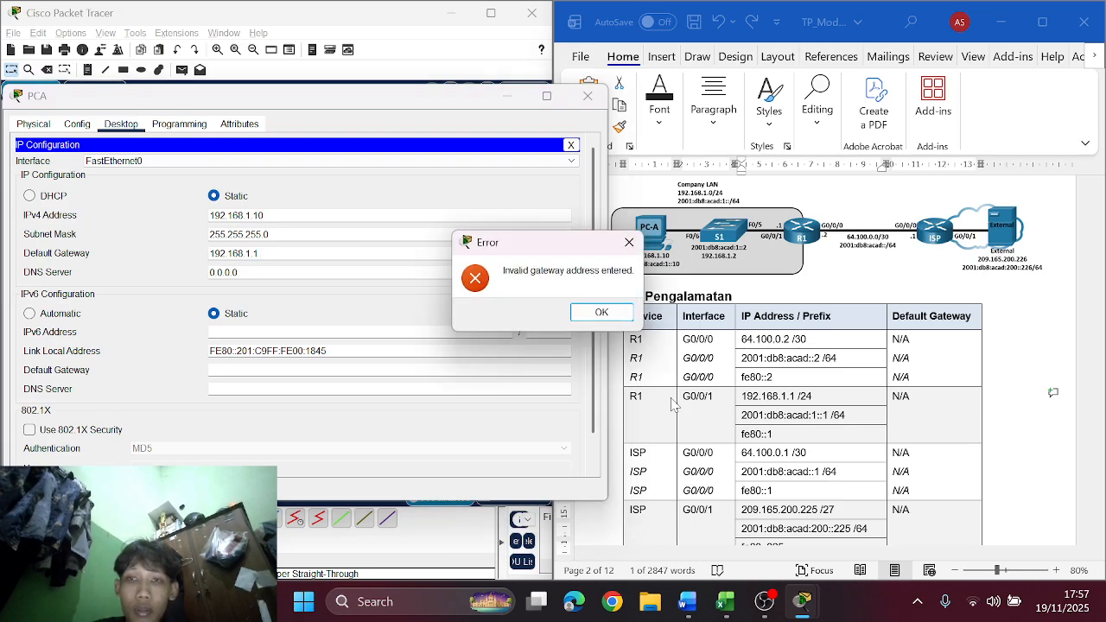
pyautogui.click(601, 313)
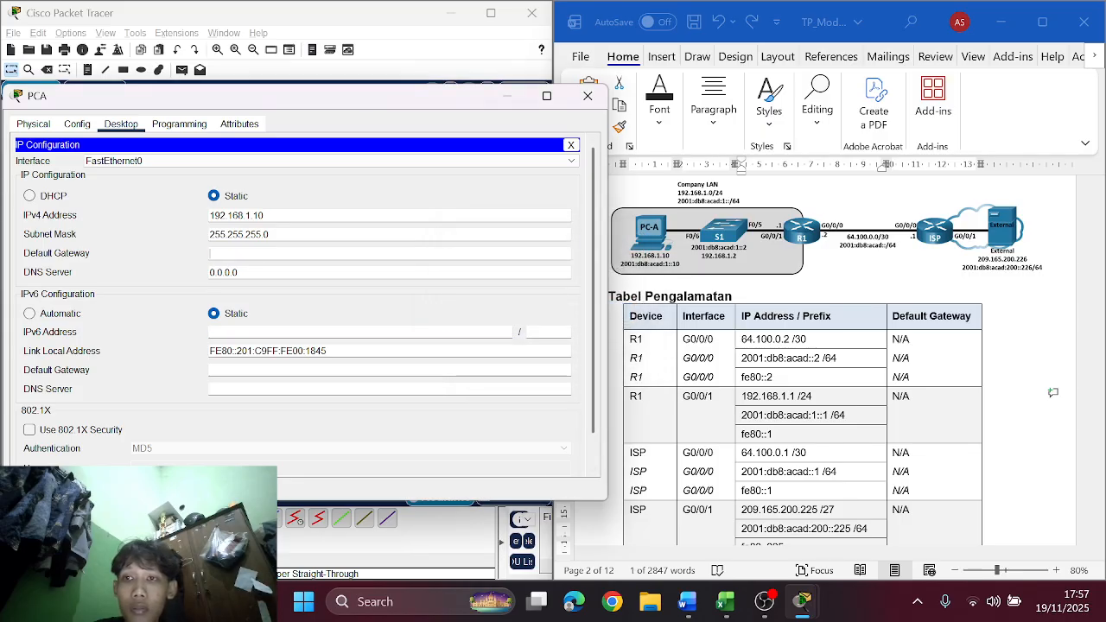
# Step: Try again to apply the copied address 192.168.1.1 as PCA's IPv4 default gateway
pyautogui.rightClick(375, 252)
pyautogui.click(312, 250)
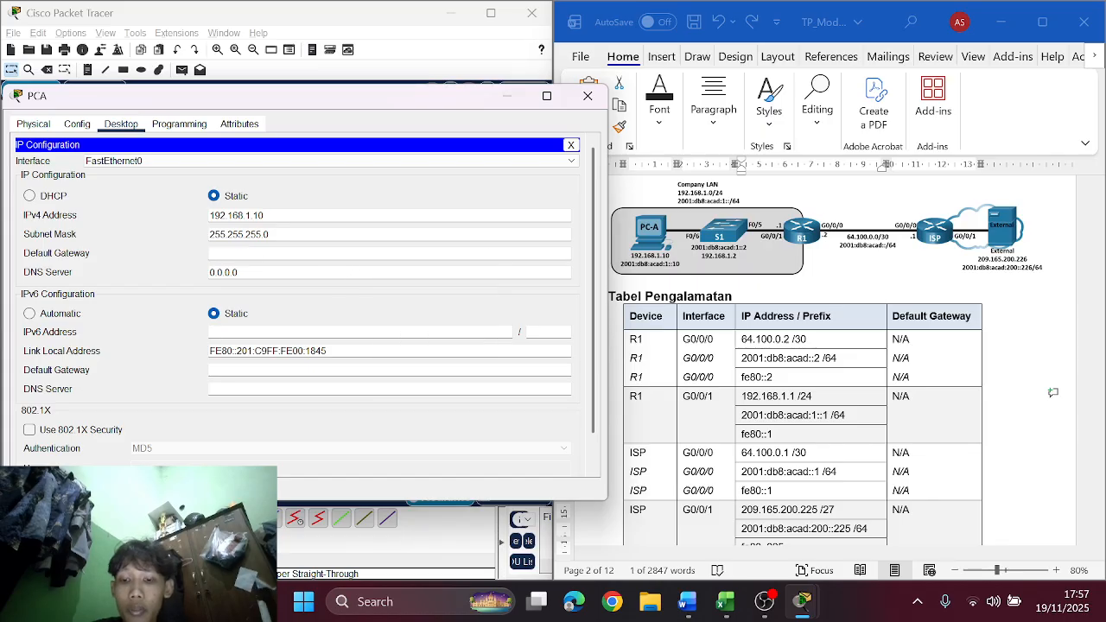
pyautogui.hotkey('ctrl', 'v')
pyautogui.click(307, 254)
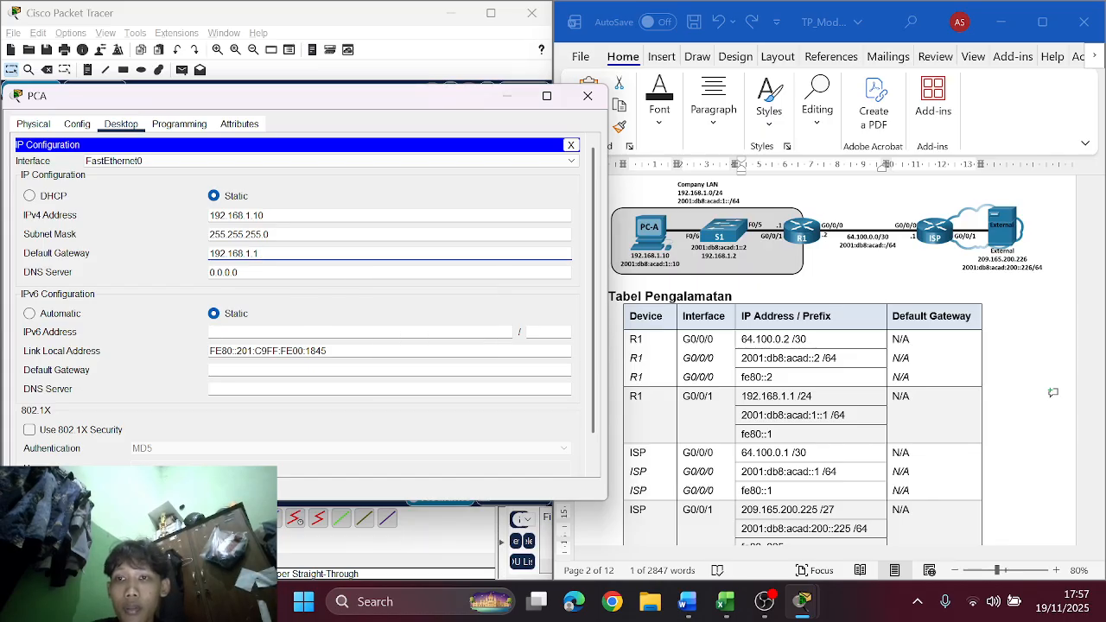
pyautogui.press('Return')
pyautogui.click(595, 311)
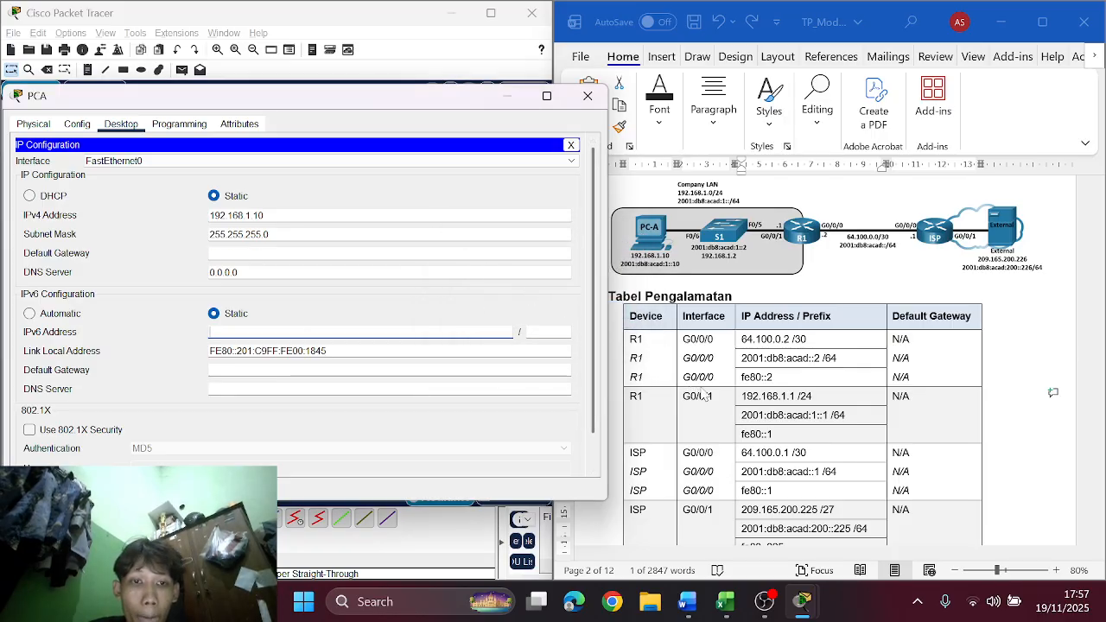
# Step: Check the addressing table and enter 192.168.1.1 by hand as PCA's IPv4 default gateway
pyautogui.scroll(-1, 704, 393)
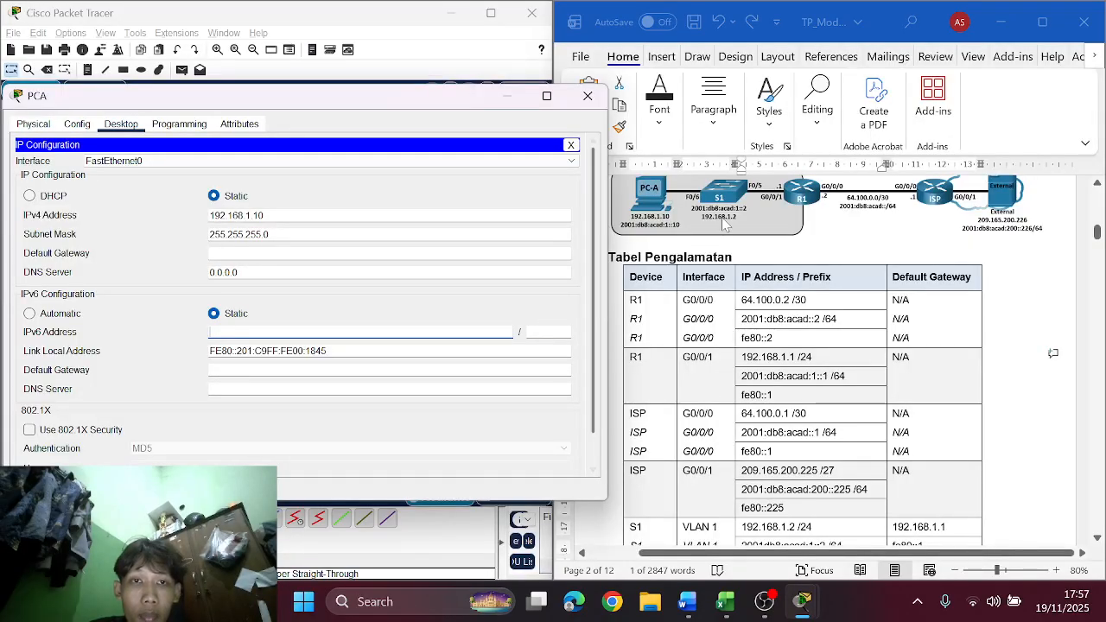
pyautogui.scroll(-2, 778, 436)
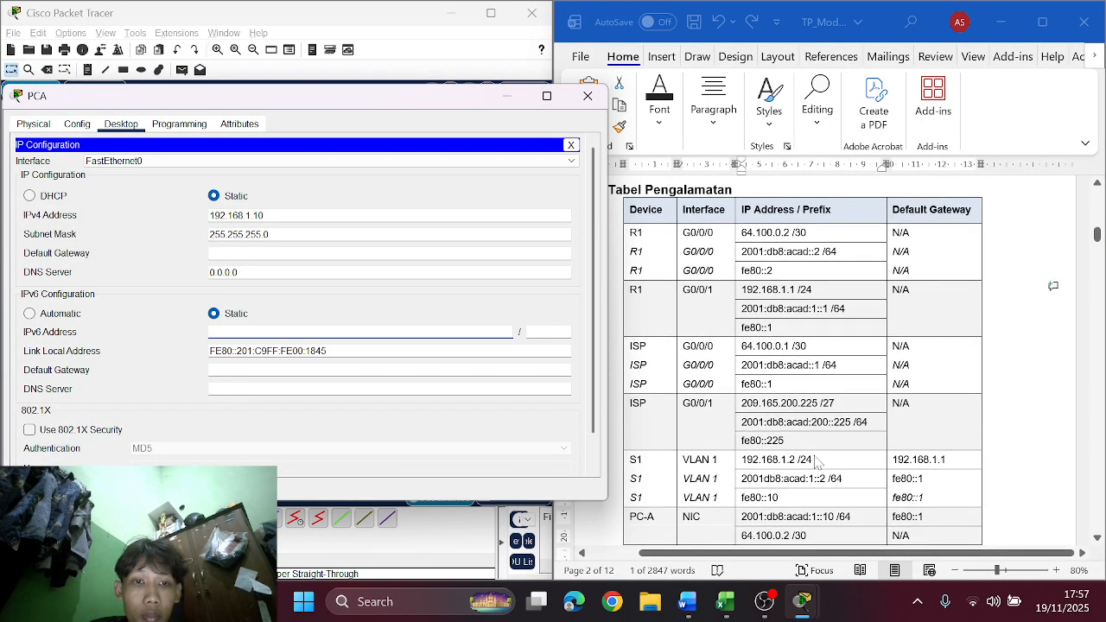
pyautogui.scroll(1, 761, 359)
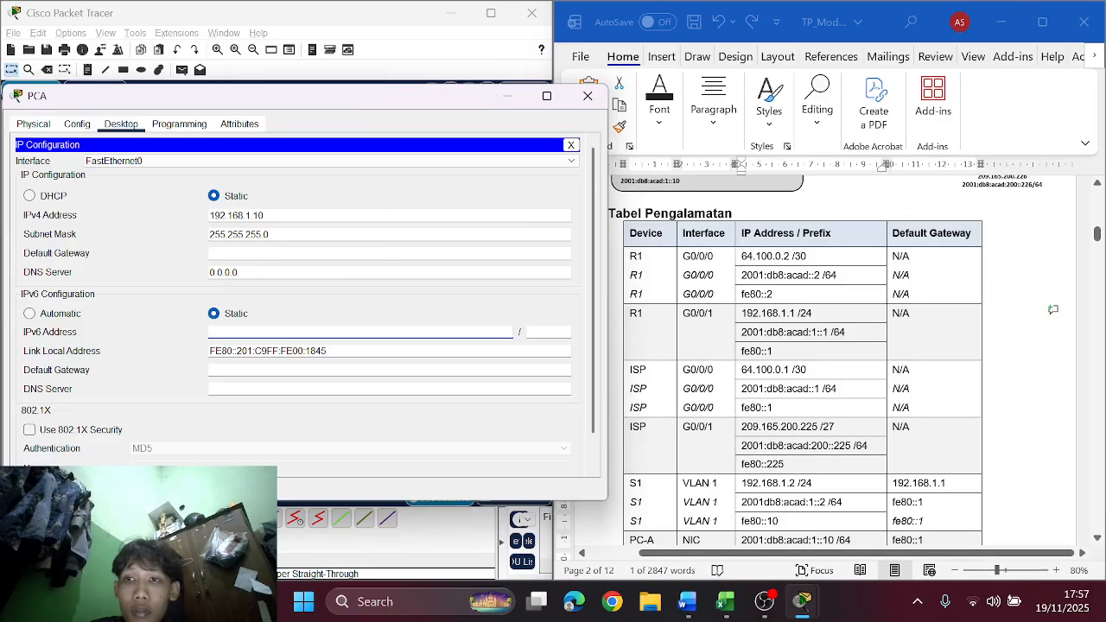
pyautogui.click(213, 253)
pyautogui.write('19')
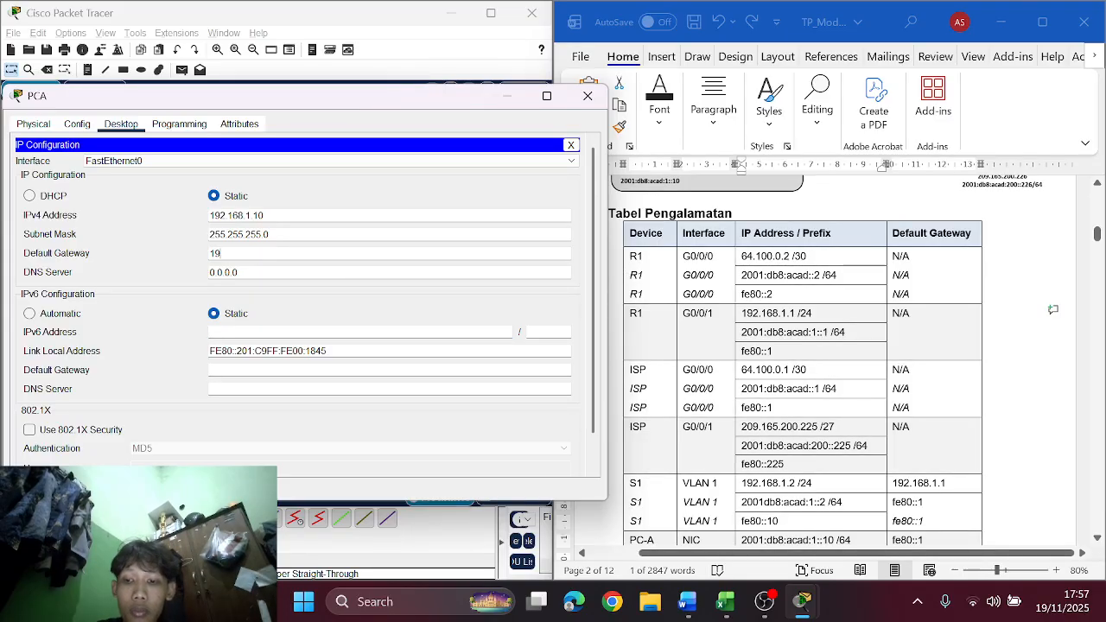
pyautogui.write('2.168')
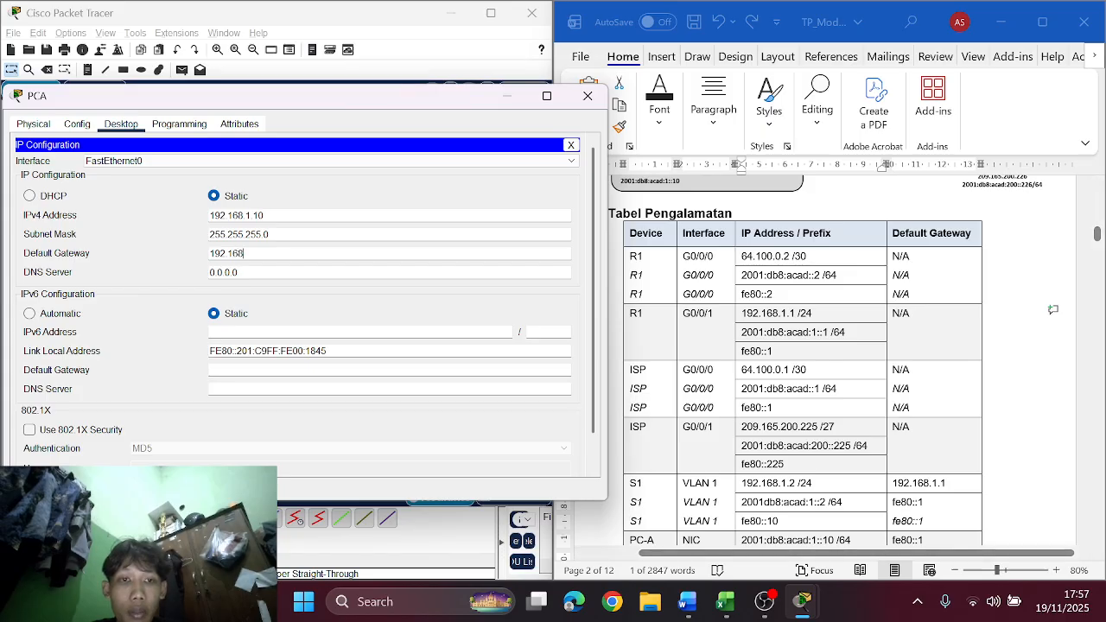
pyautogui.write('.1.1')
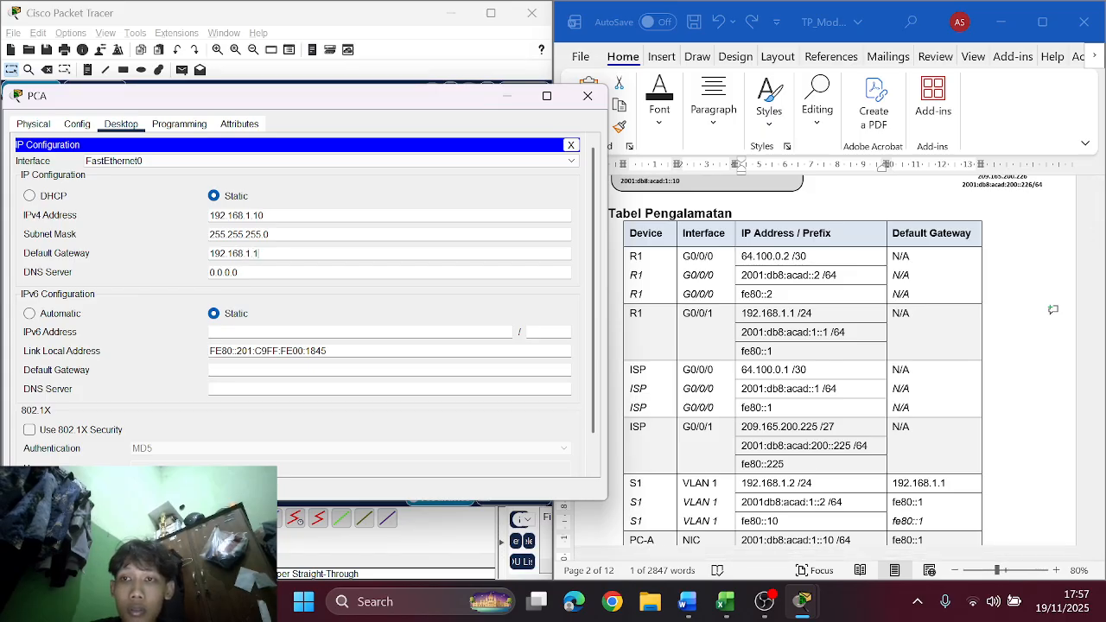
# Step: Copy PC-A's IPv6 address 2001:db8:acad:1::10 from the addressing table into PCA's static IPv6 configuration, with prefix length 64
pyautogui.click(242, 332)
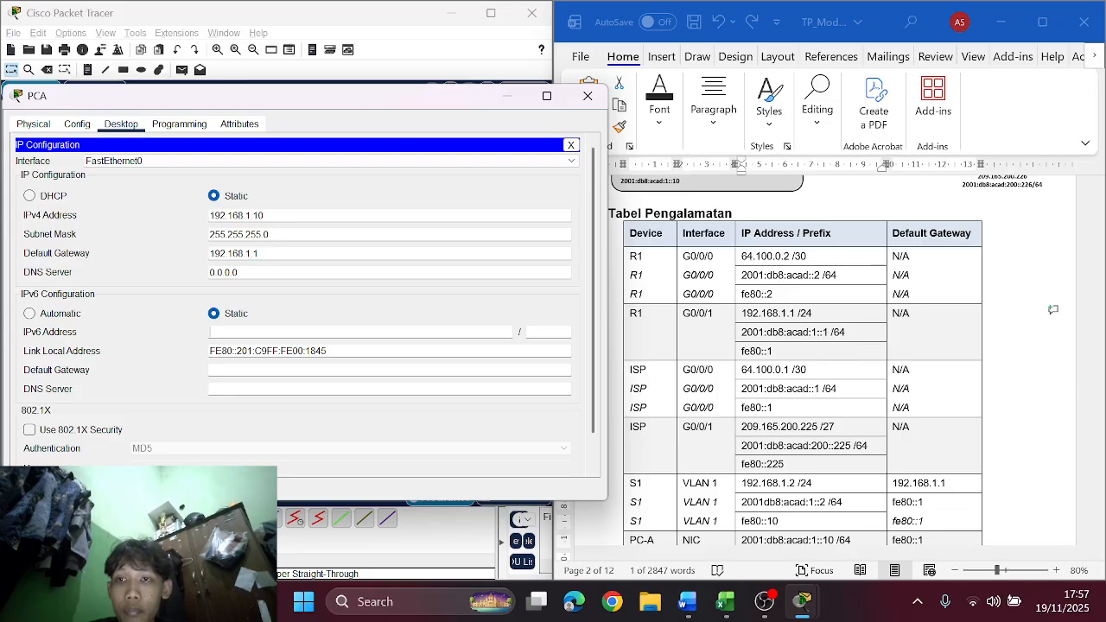
pyautogui.scroll(-3, 713, 396)
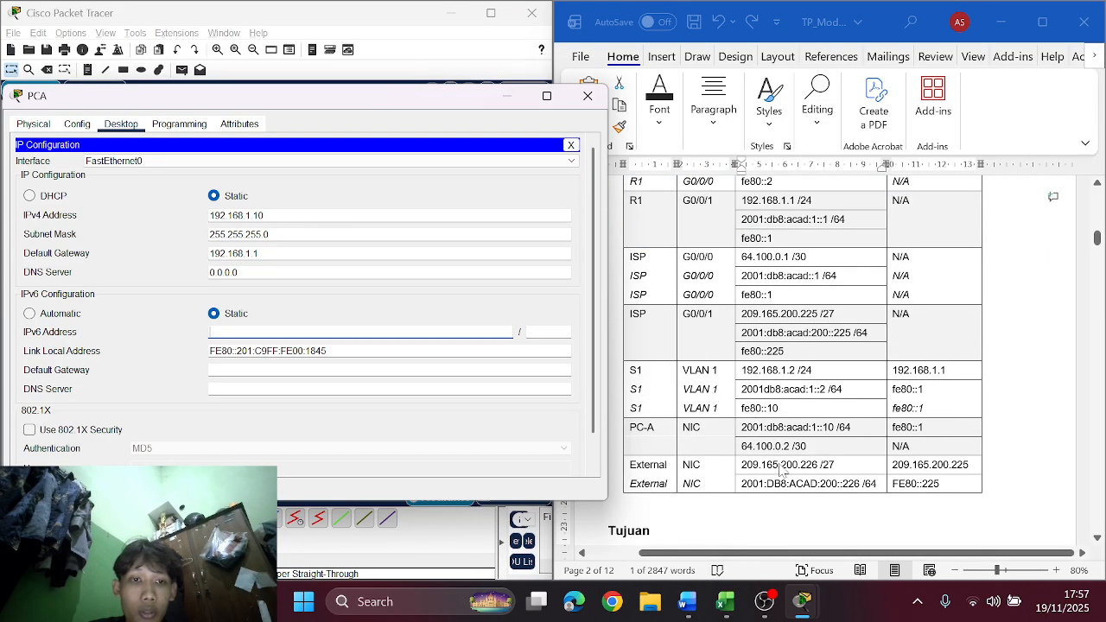
pyautogui.moveTo(741, 199); pyautogui.dragTo(794, 200)
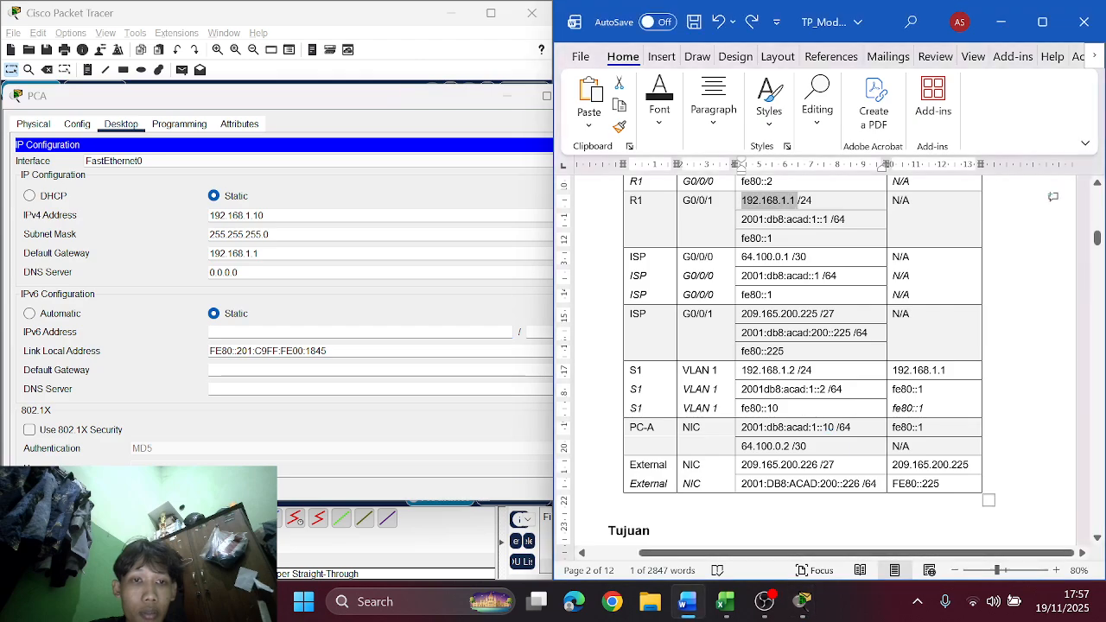
pyautogui.moveTo(837, 426); pyautogui.dragTo(742, 427)
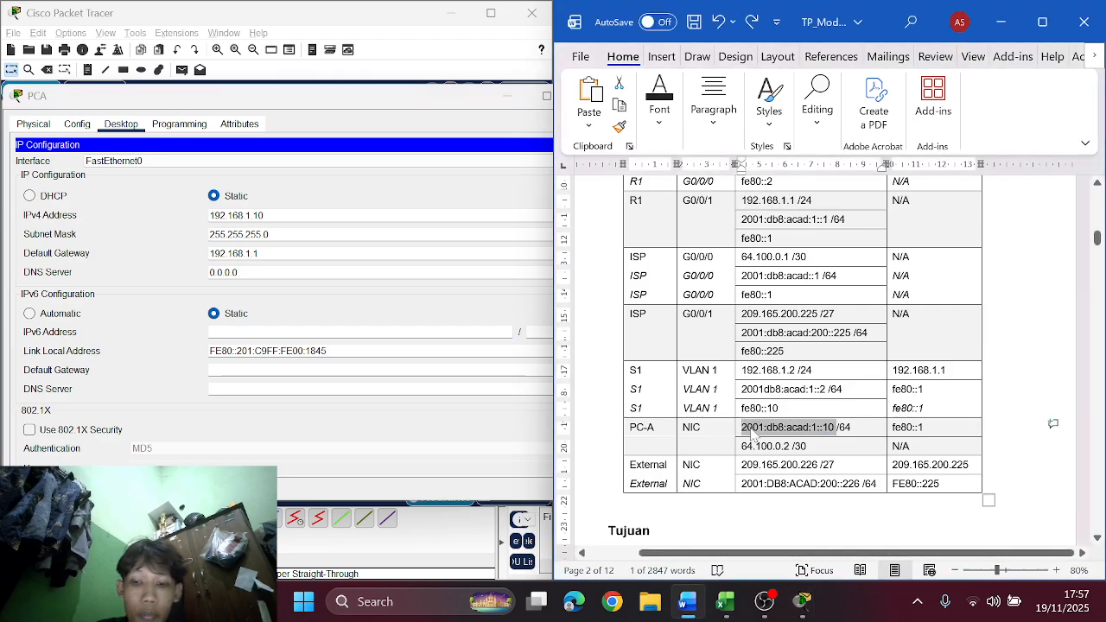
pyautogui.hotkey('ctrl', 'c')
pyautogui.click(260, 332)
pyautogui.hotkey('ctrl', 'v')
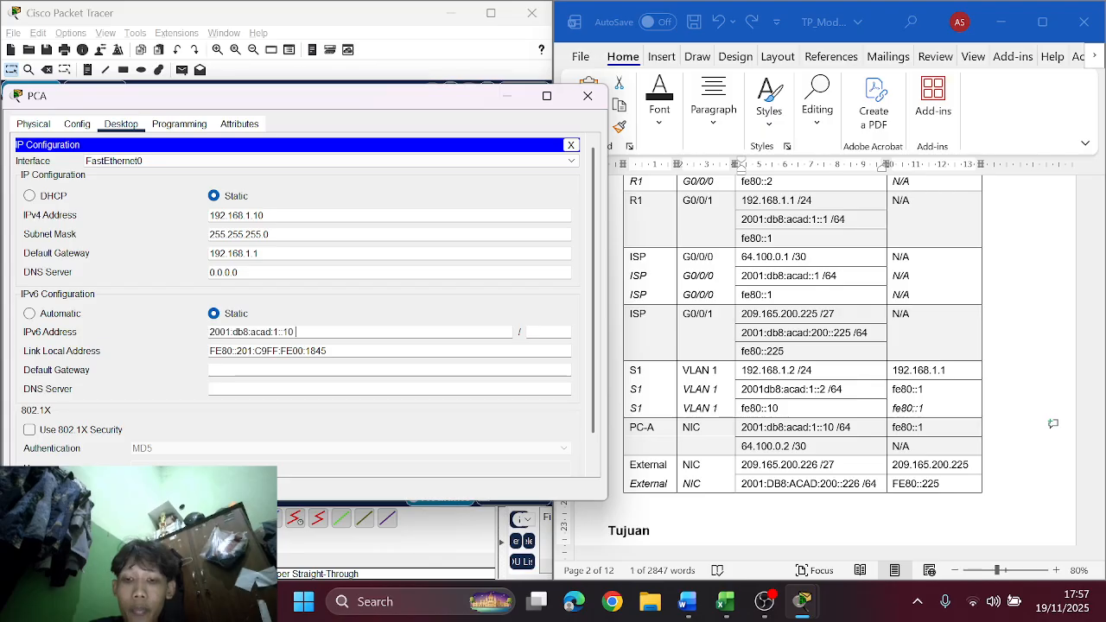
pyautogui.press('BackSpace')
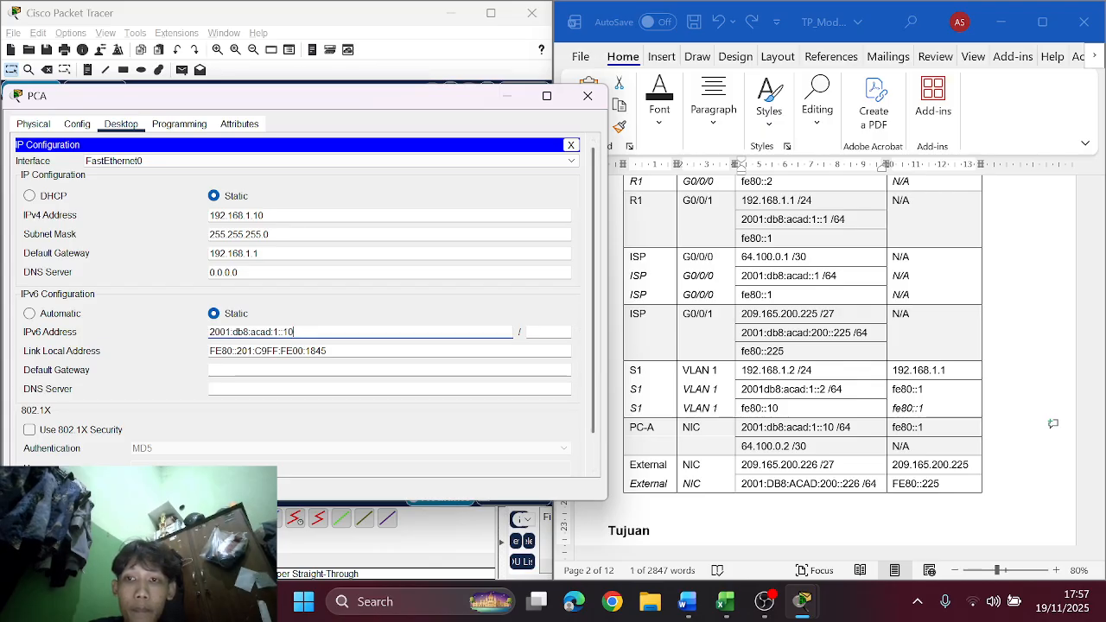
pyautogui.press('Tab')
pyautogui.write('64')
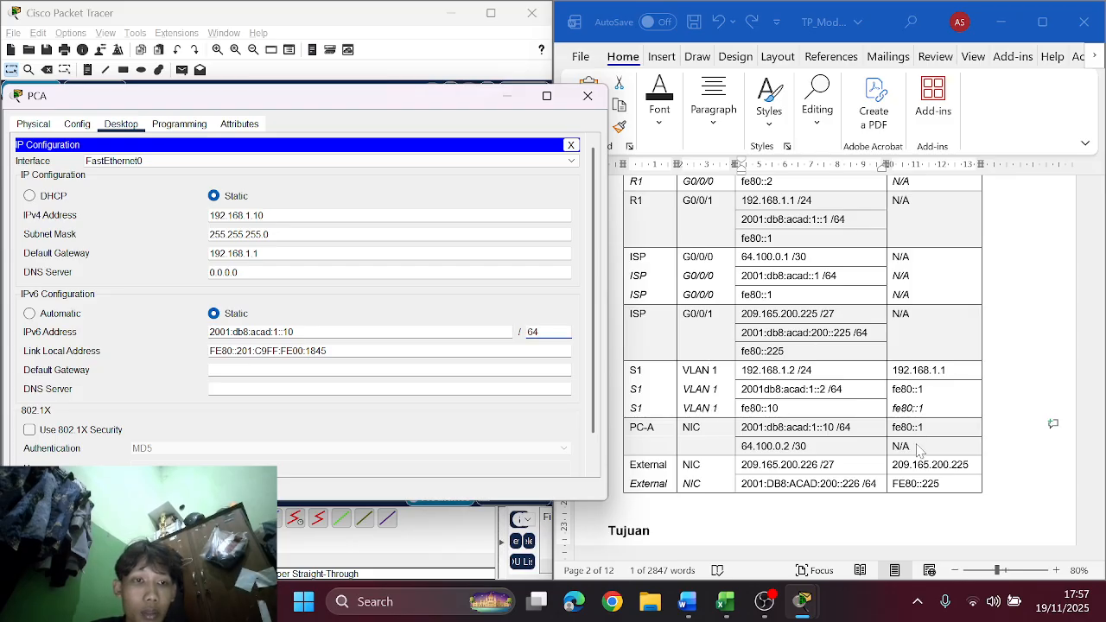
# Step: Copy PC-A's gateway fe80::1 from the addressing table into PCA's IPv6 default gateway and close PCA's configuration
pyautogui.moveTo(741, 426); pyautogui.dragTo(922, 427)
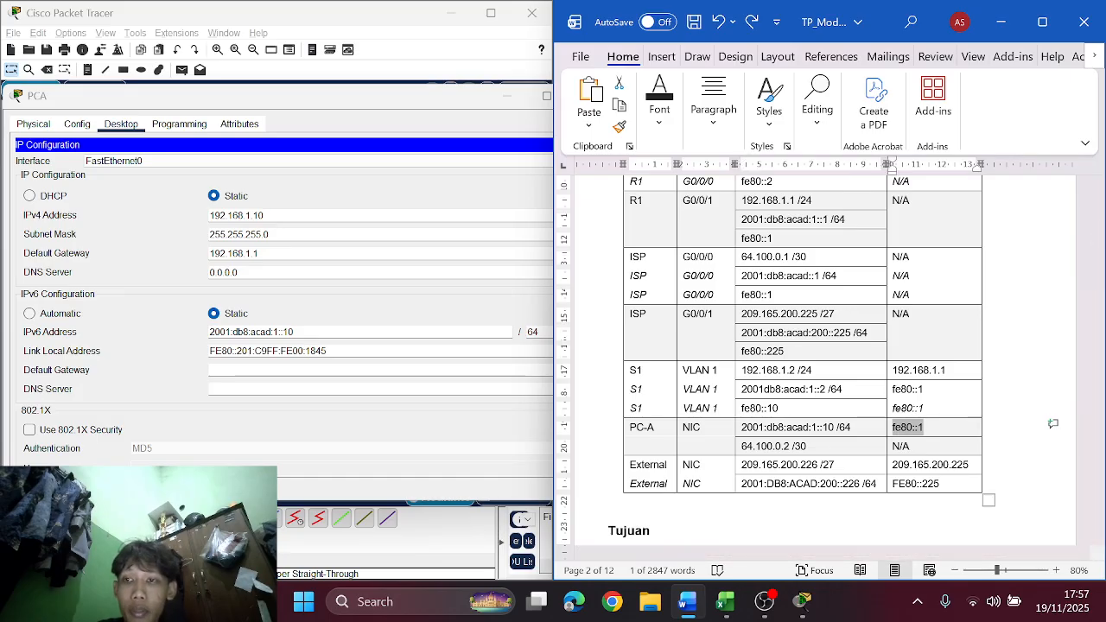
pyautogui.hotkey('ctrl', 'c')
pyautogui.hotkey('alt', 'Tab')
pyautogui.hotkey('ctrl', 'v')
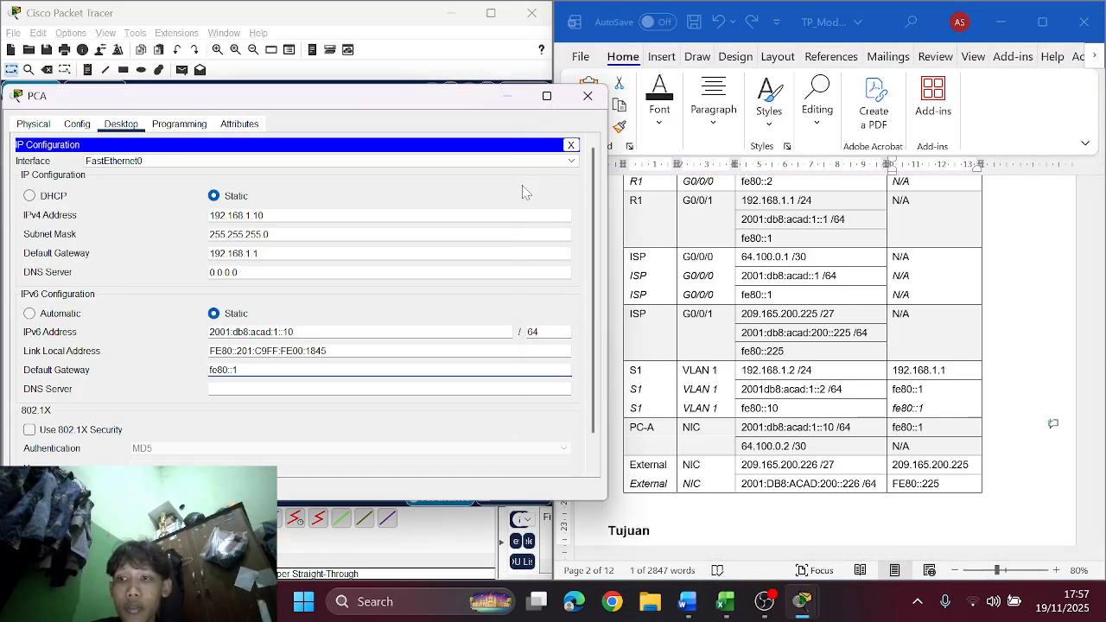
pyautogui.scroll(-1, 487, 321)
pyautogui.scroll(1, 486, 320)
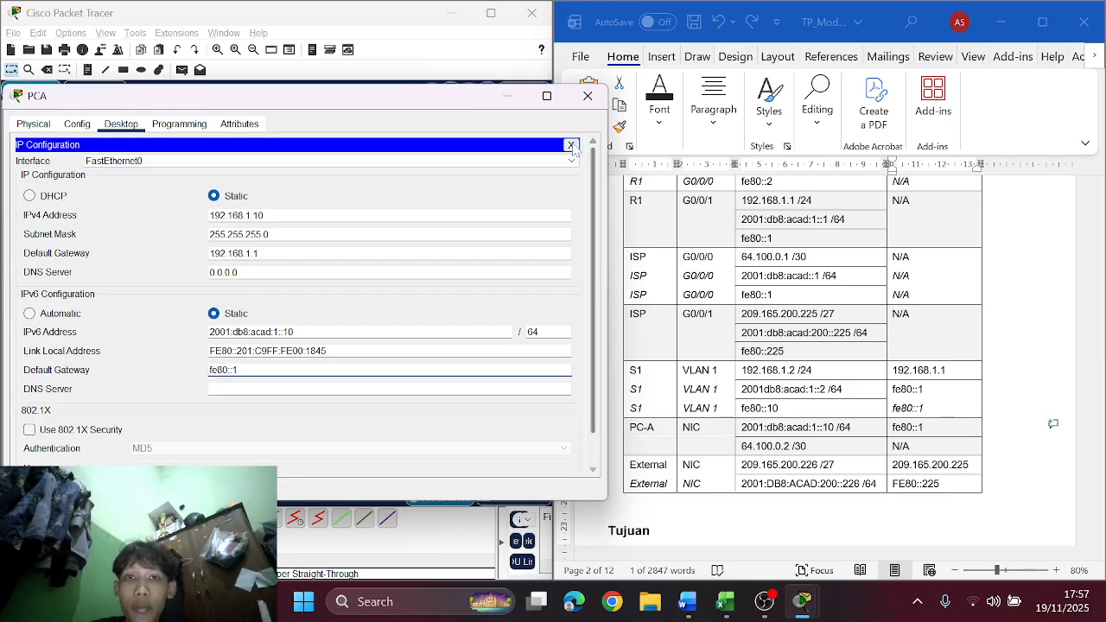
pyautogui.click(571, 145)
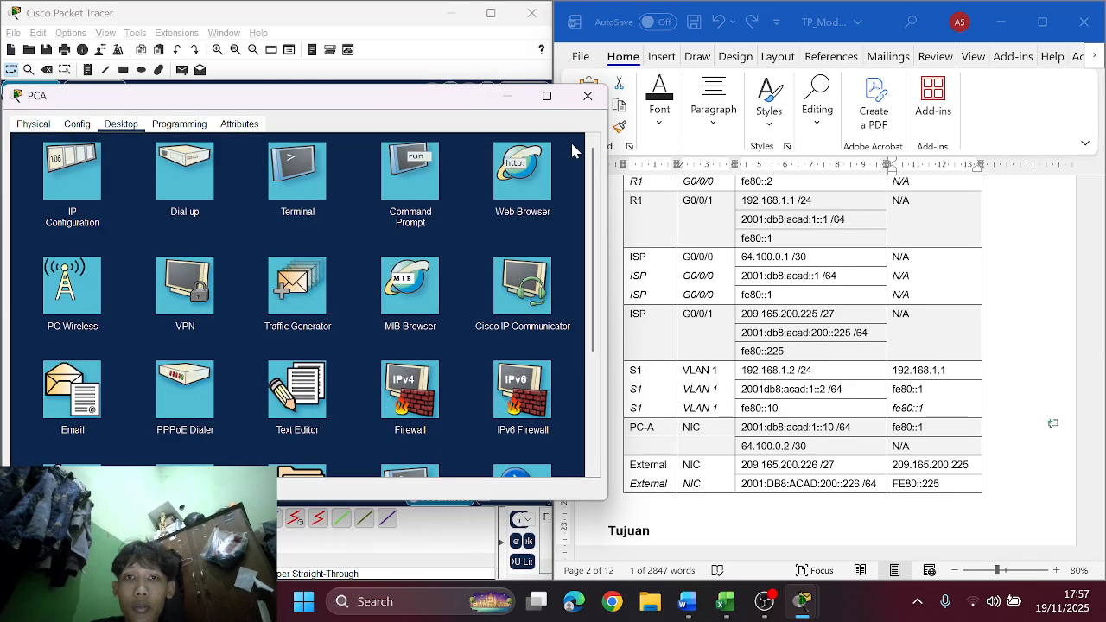
pyautogui.click(587, 95)
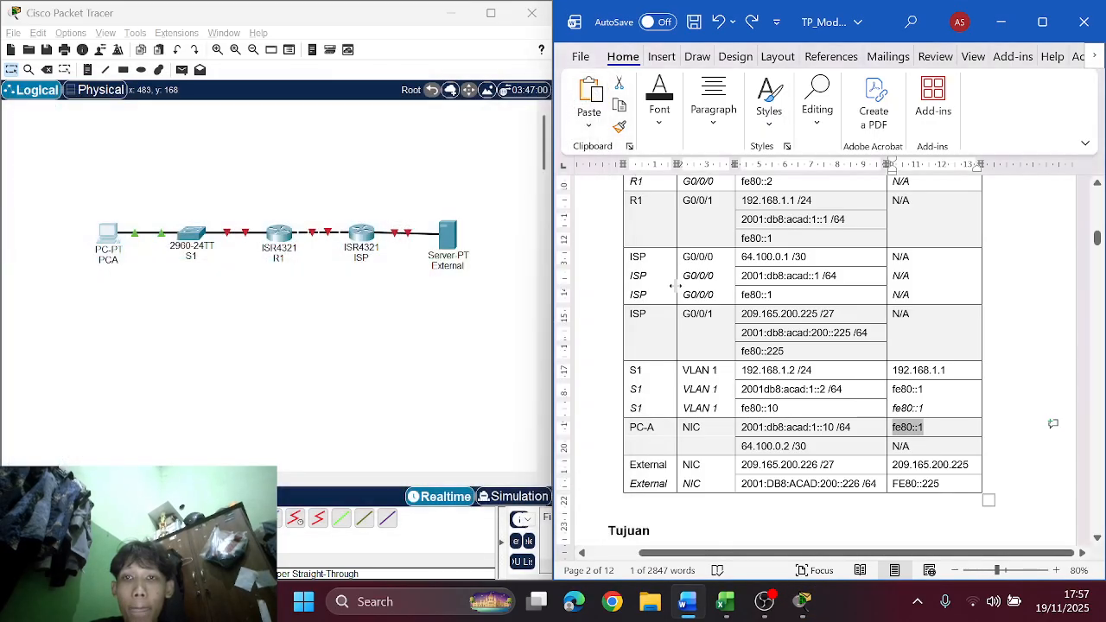
# Step: Set the External server's static IPv4 address to 209.165.200.226, copied from the addressing table, with subnet mask 255.255.255.224
pyautogui.click(447, 233)
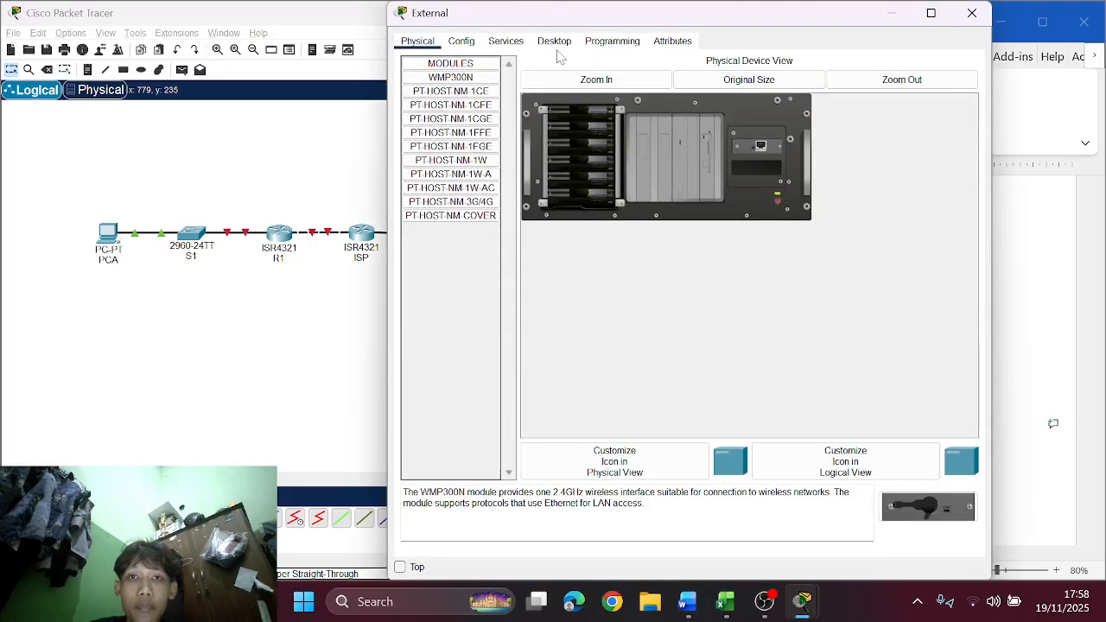
pyautogui.click(554, 42)
pyautogui.click(458, 93)
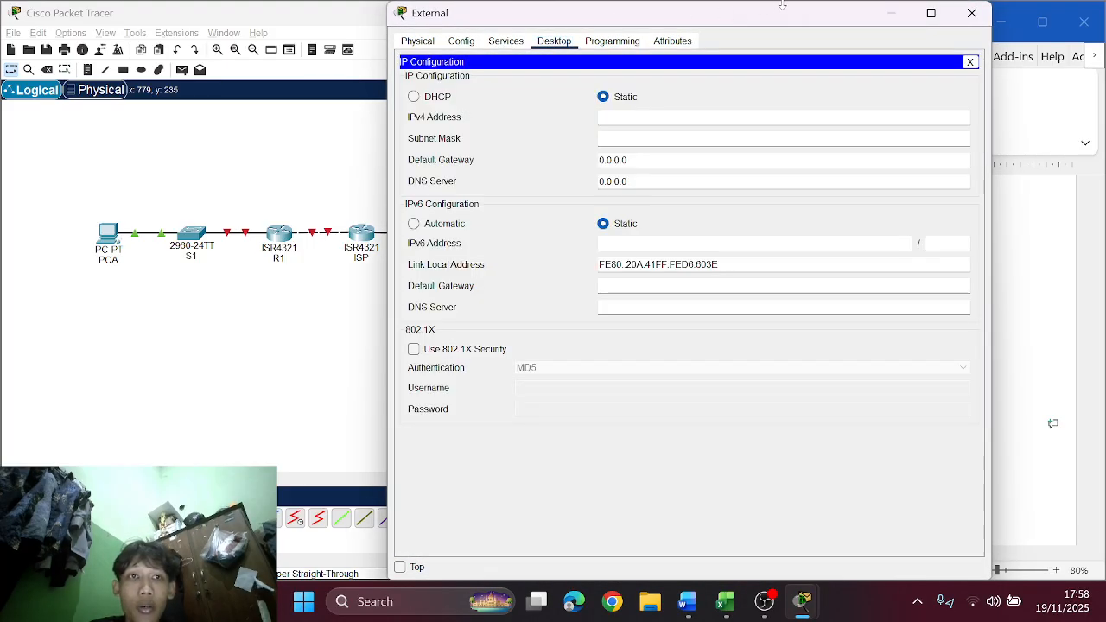
pyautogui.moveTo(774, 5); pyautogui.dragTo(431, 127)
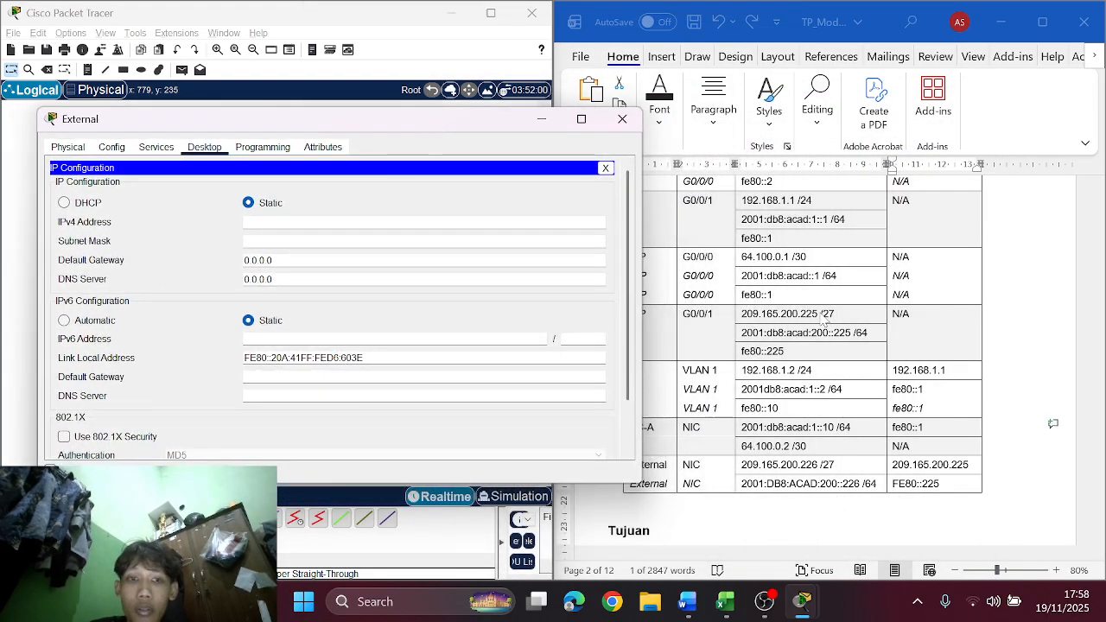
pyautogui.scroll(-2, 829, 322)
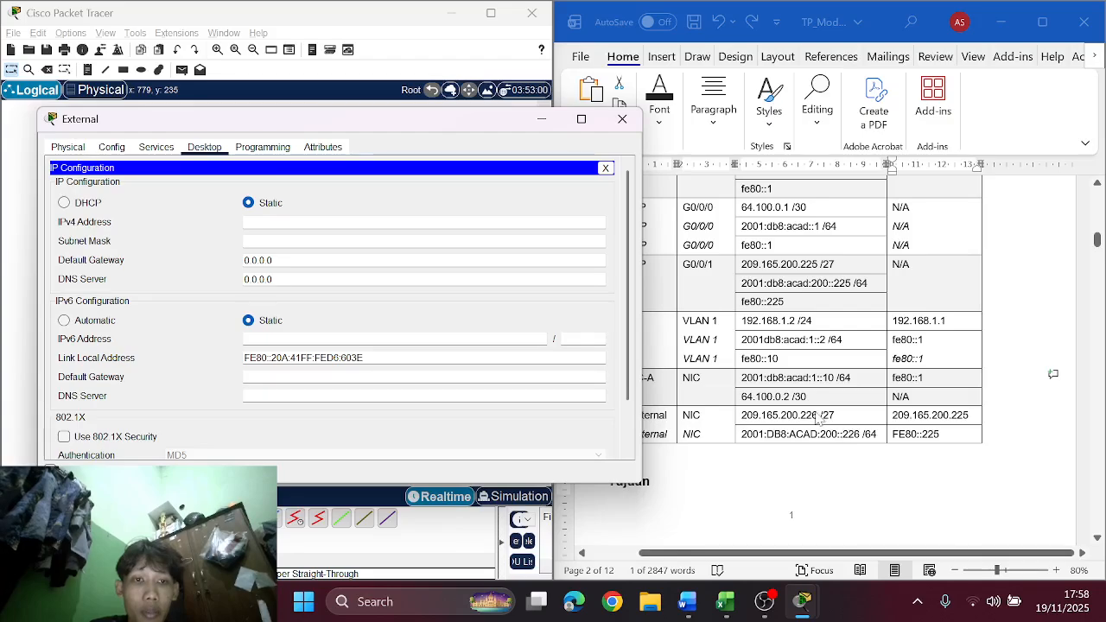
pyautogui.click(816, 414)
pyautogui.moveTo(819, 415); pyautogui.dragTo(741, 416)
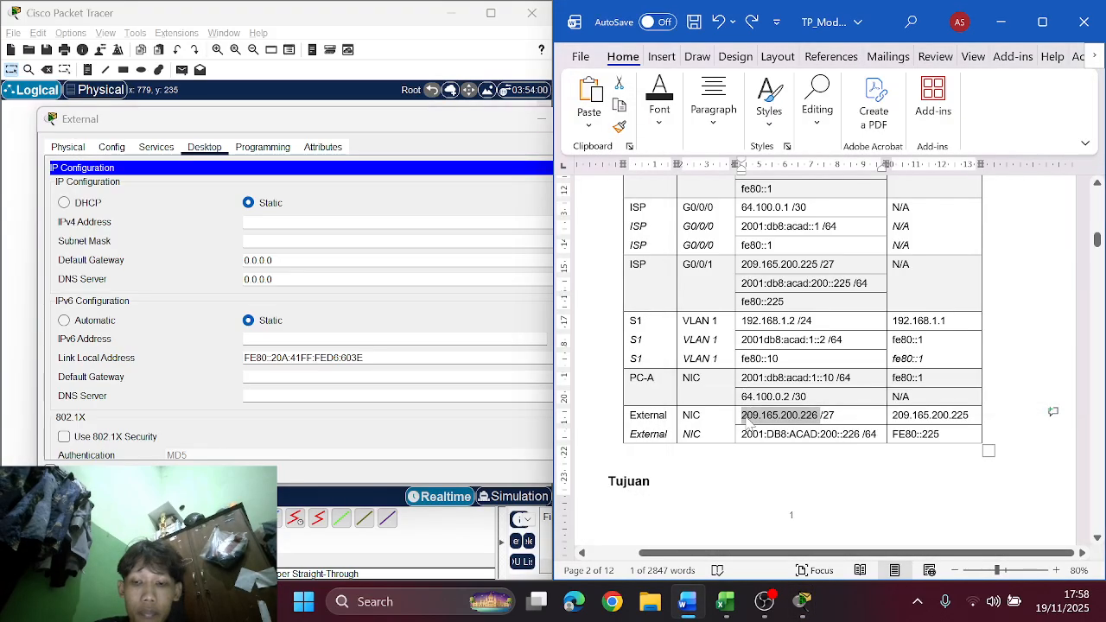
pyautogui.hotkey('ctrl', 'c')
pyautogui.hotkey('alt', 'Tab')
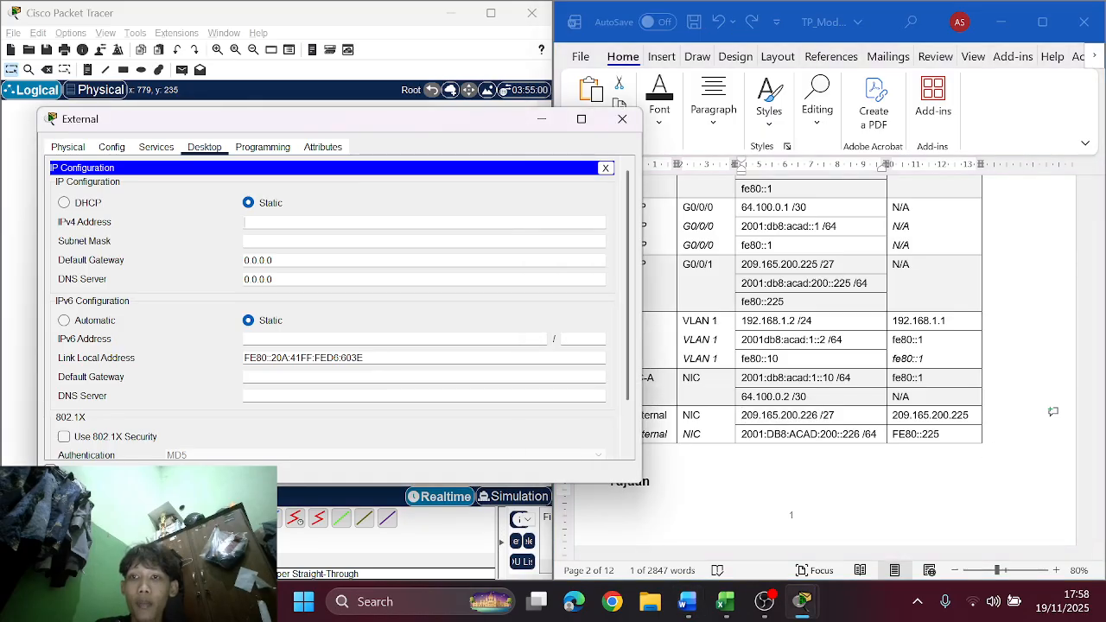
pyautogui.hotkey('ctrl', 'v')
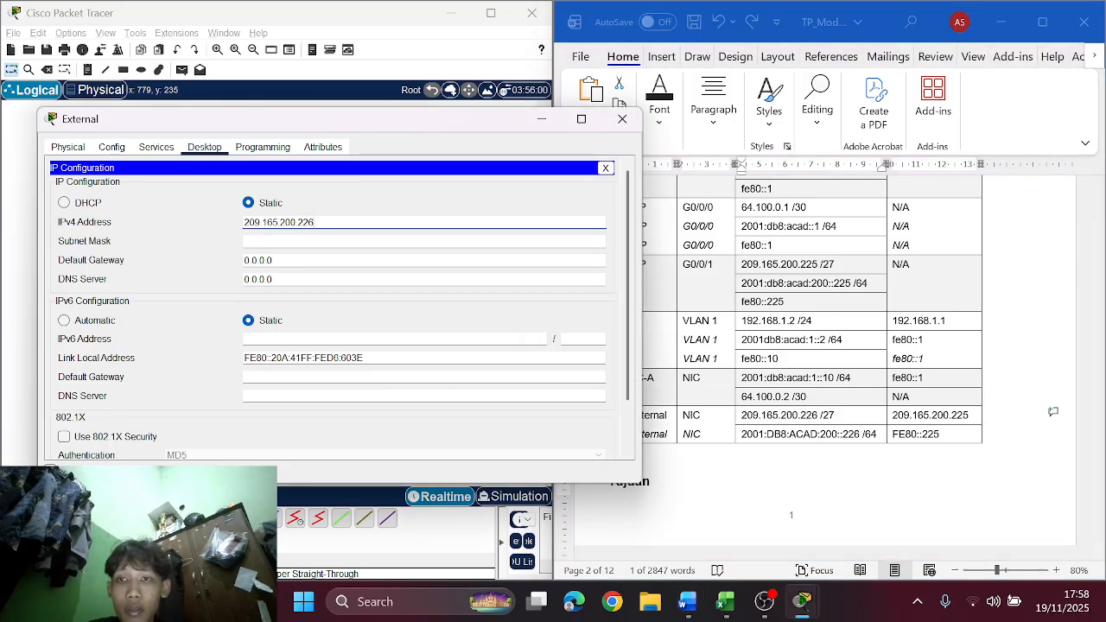
pyautogui.press('Tab')
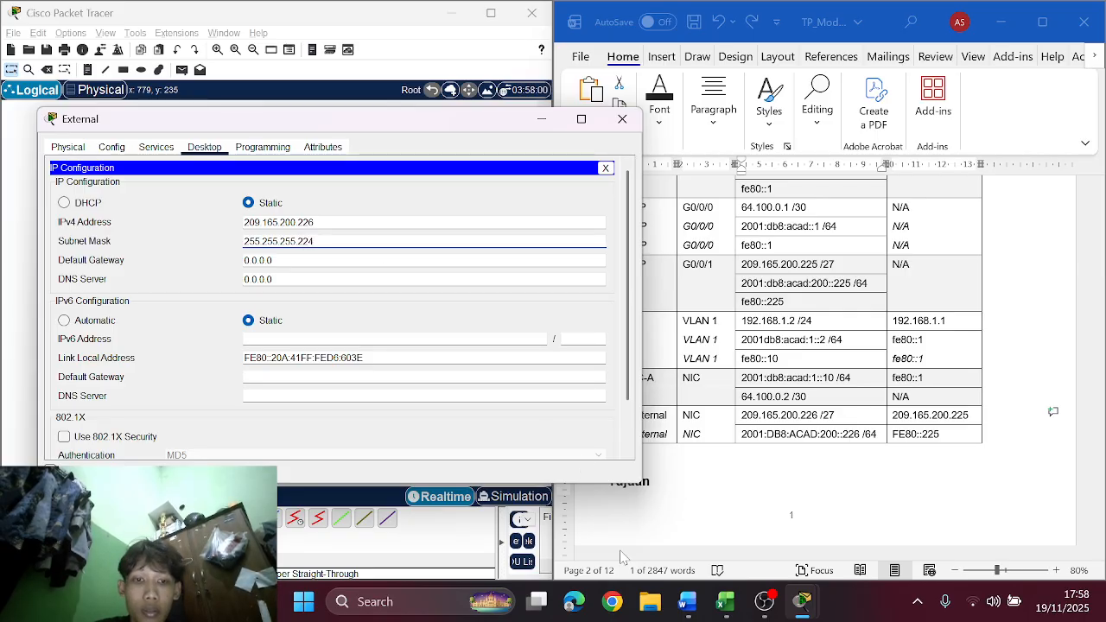
# Step: Check the subnet mask for the /27 prefix in the Excel CIDR table and return to the External server's IP configuration
pyautogui.click(726, 602)
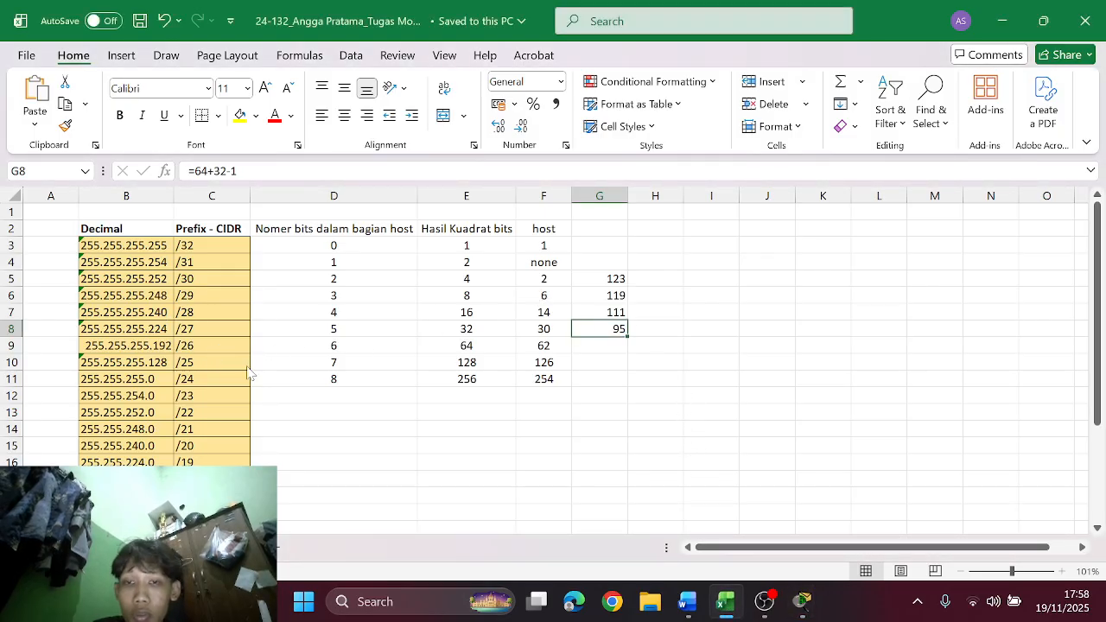
pyautogui.hotkey('alt', 'Tab')
pyautogui.hotkey('alt', 'Tab')
pyautogui.hotkey('alt', 'Tab')
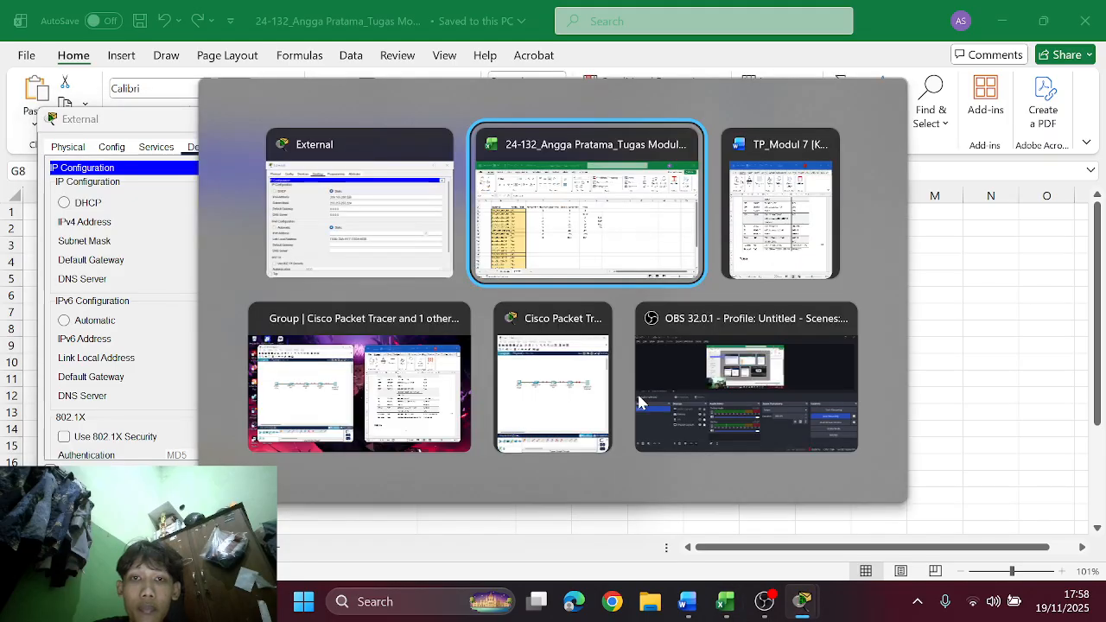
pyautogui.hotkey('alt', 'Tab')
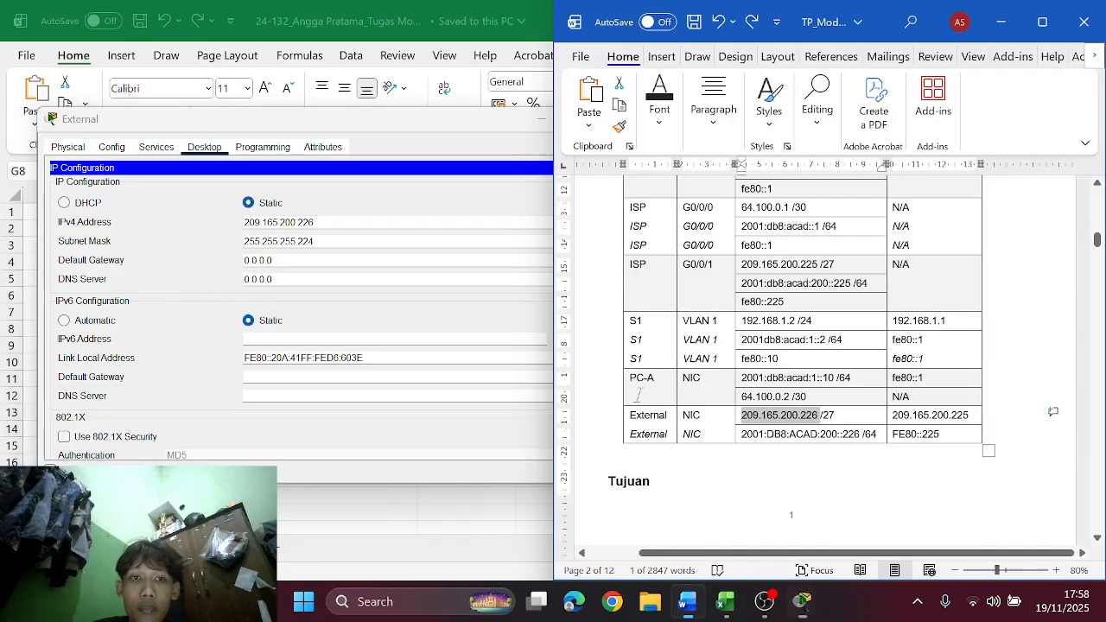
pyautogui.click(462, 329)
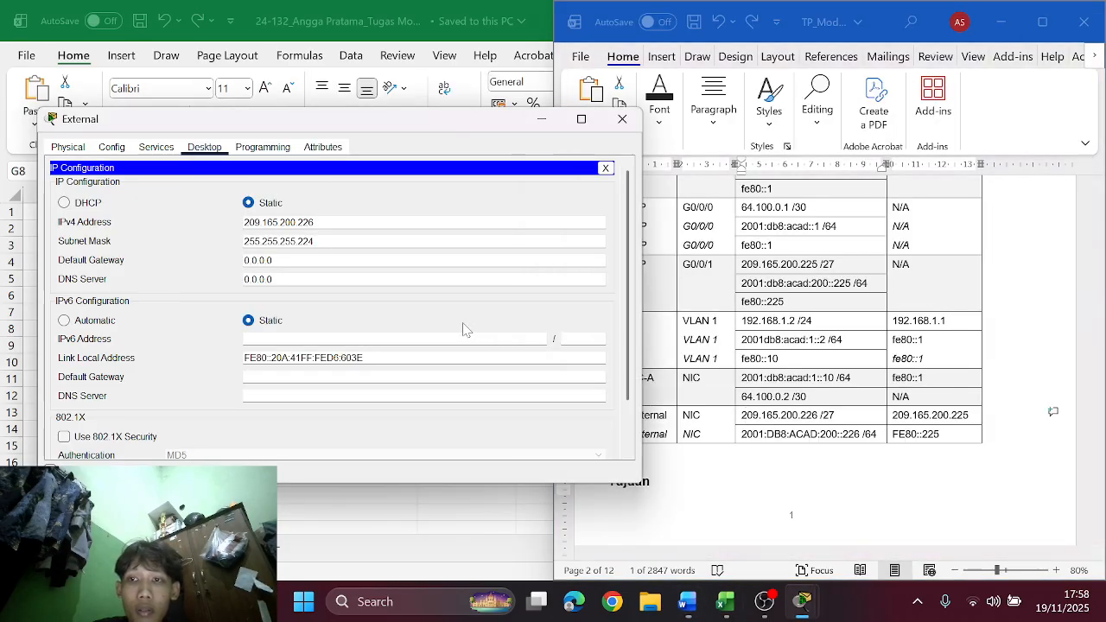
# Step: Copy External's IPv6 address 2001:DB8:ACAD:200::226 from the addressing table into the server's static IPv6 configuration, with prefix length 64
pyautogui.click(859, 434)
pyautogui.moveTo(877, 433); pyautogui.dragTo(741, 434)
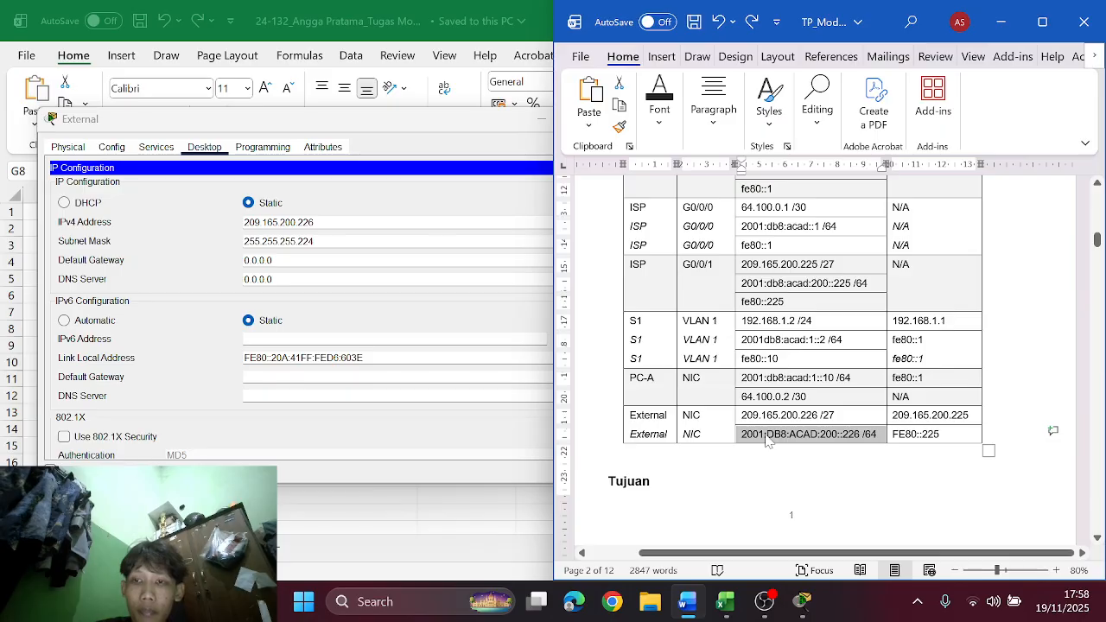
pyautogui.click(801, 601)
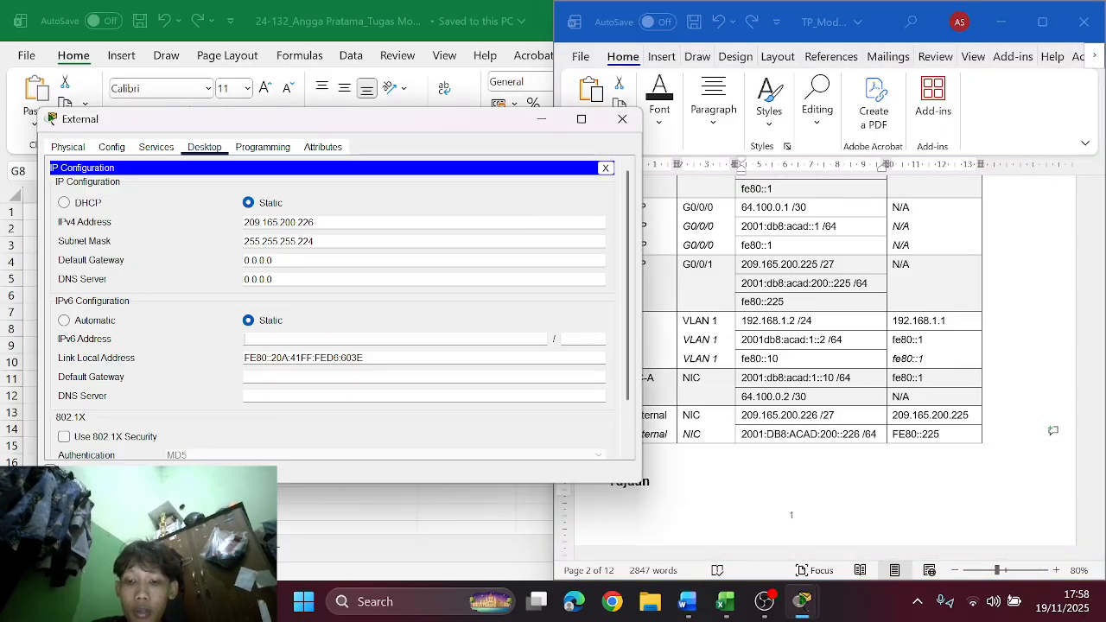
pyautogui.hotkey('ctrl', 'v')
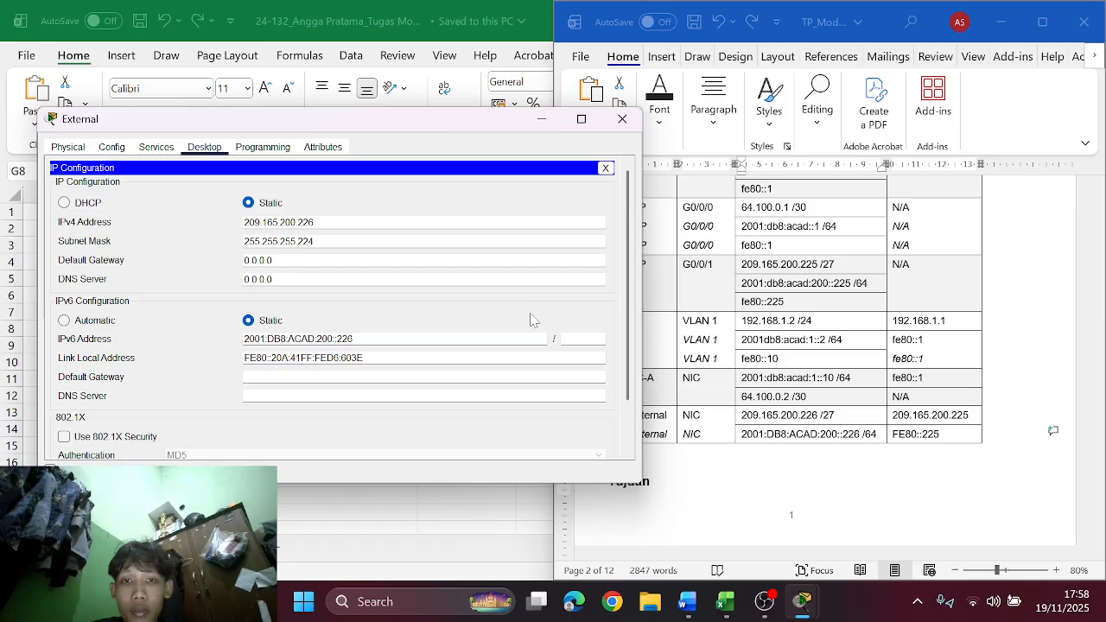
pyautogui.click(571, 339)
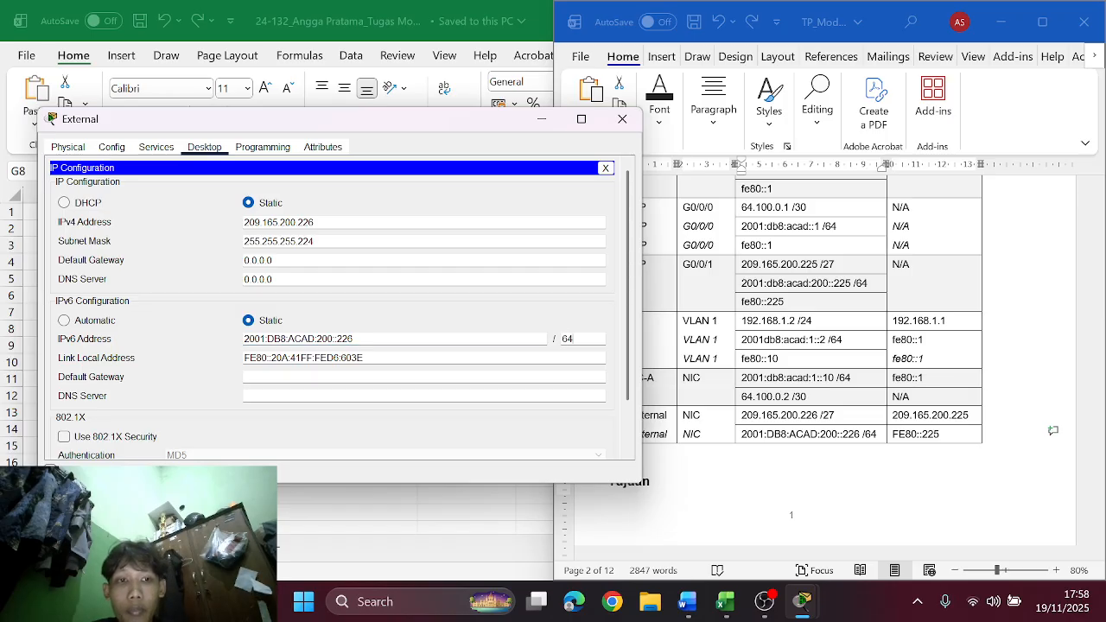
# Step: Copy FE80::225 from the addressing table into the External server's IPv6 default gateway
pyautogui.hotkey('alt', 'Tab')
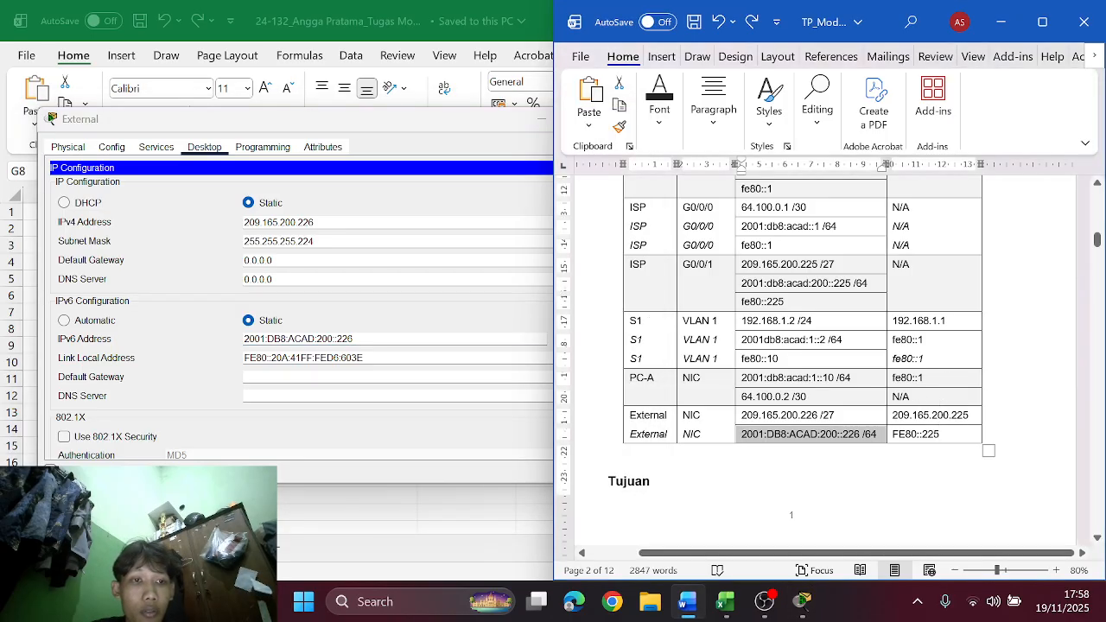
pyautogui.press('Tab')
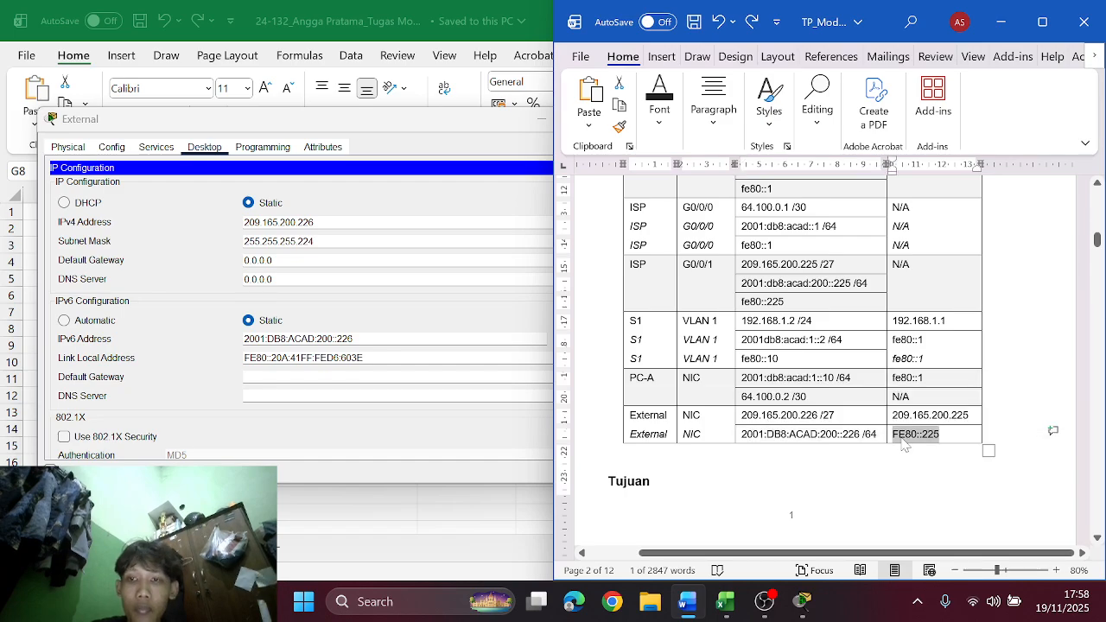
pyautogui.hotkey('ctrl', 'c')
pyautogui.click(436, 381)
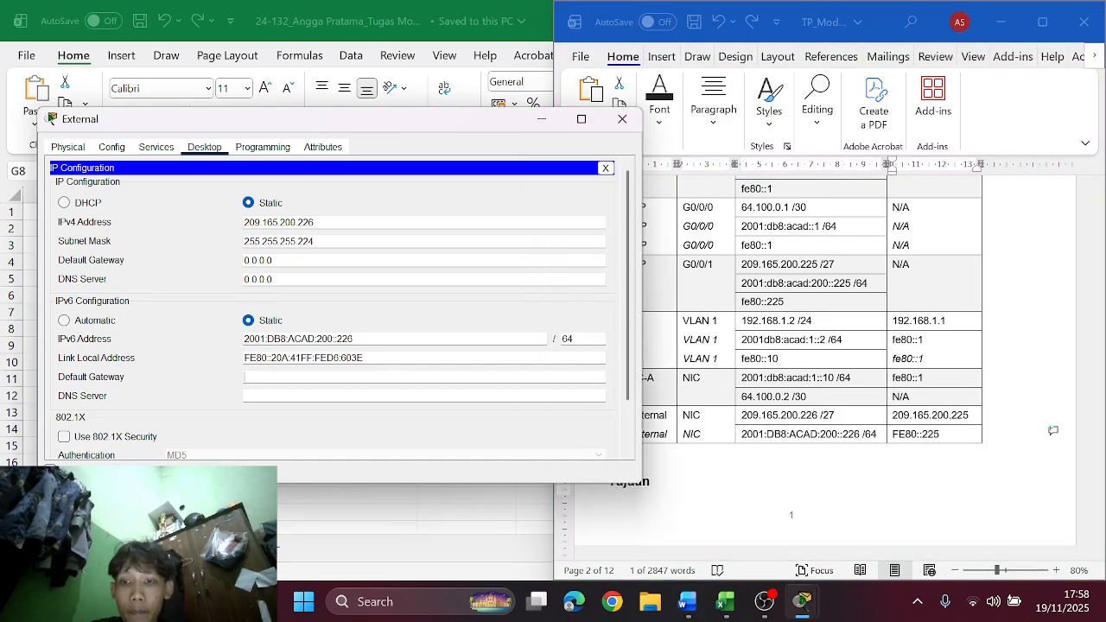
pyautogui.hotkey('ctrl', 'v')
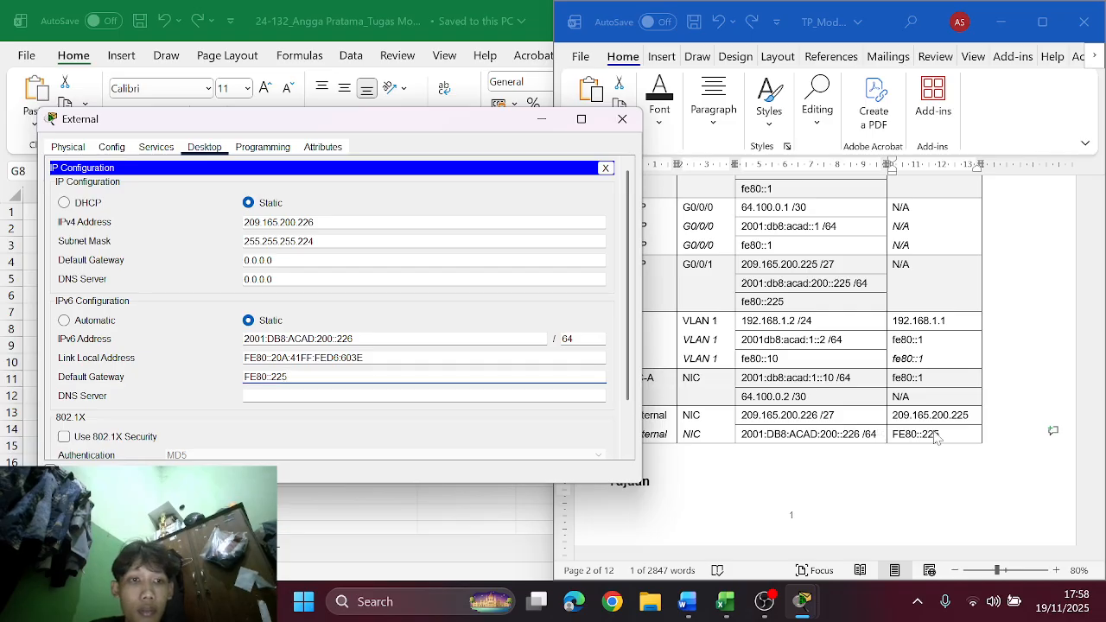
# Step: Replace the External server's IPv4 default gateway with 209.165.200.225 from the addressing table and close the server's configuration
pyautogui.hotkey('alt', 'Tab')
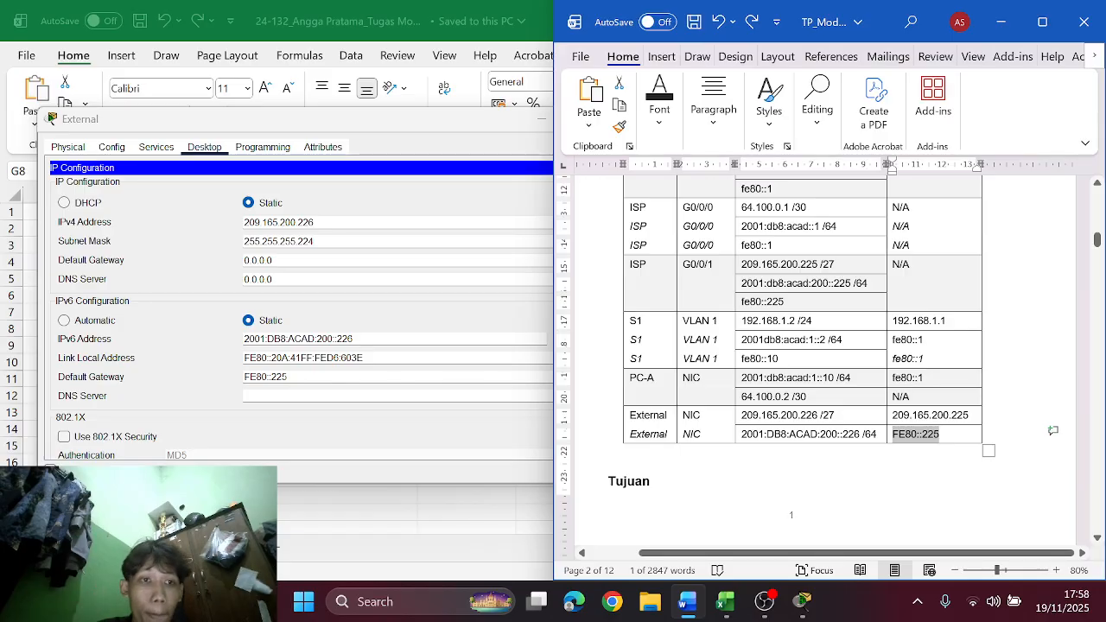
pyautogui.click(889, 420)
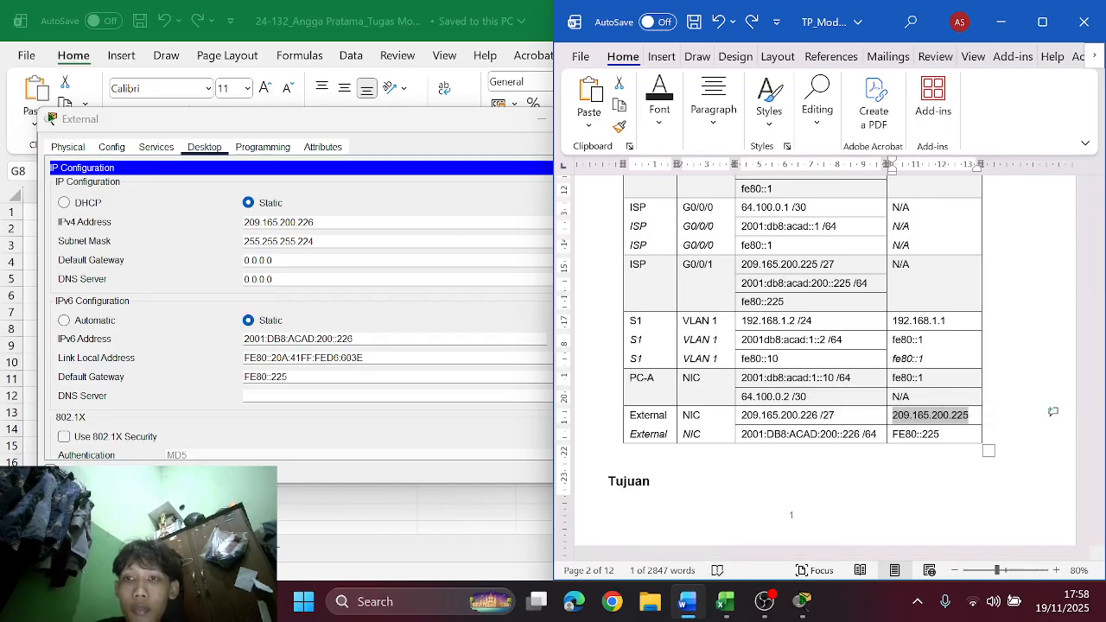
pyautogui.click(275, 260)
pyautogui.hotkey('ctrl', 'a')
pyautogui.hotkey('ctrl', 'v')
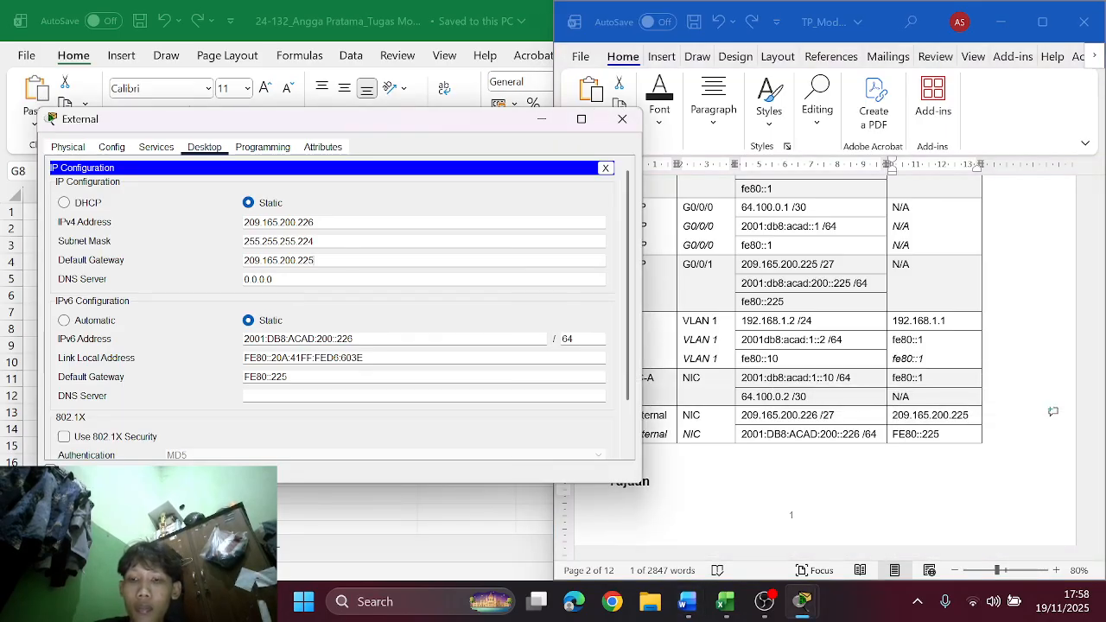
pyautogui.click(606, 168)
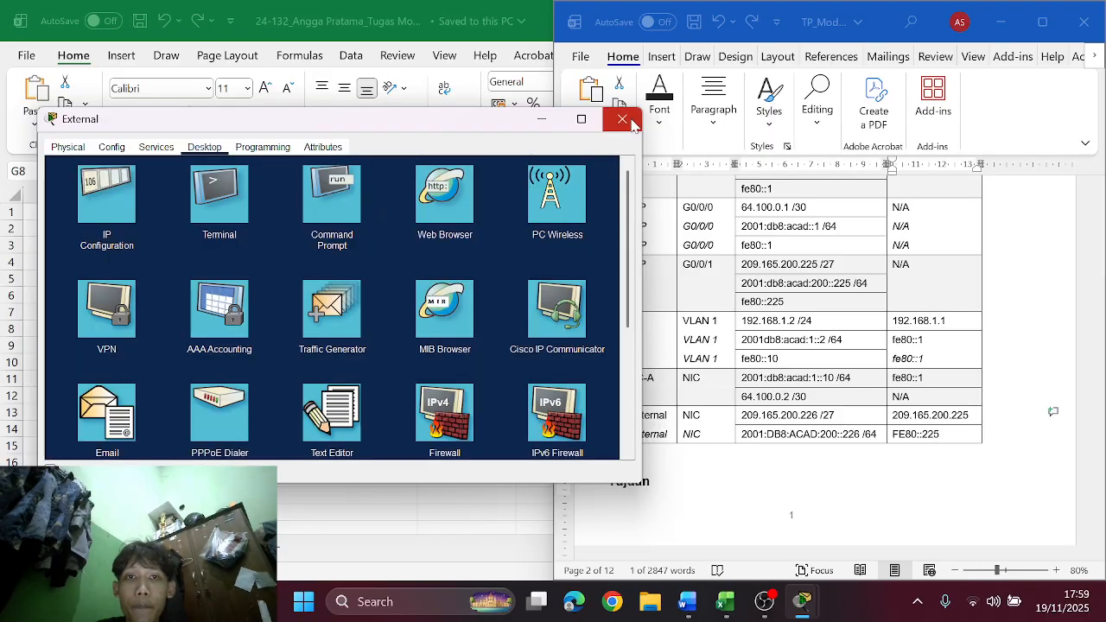
pyautogui.click(631, 124)
# Step: Bring the Packet Tracer topology back beside the lab module and review the module's initial configurations, ending at router R1's
pyautogui.scroll(-5, 864, 388)
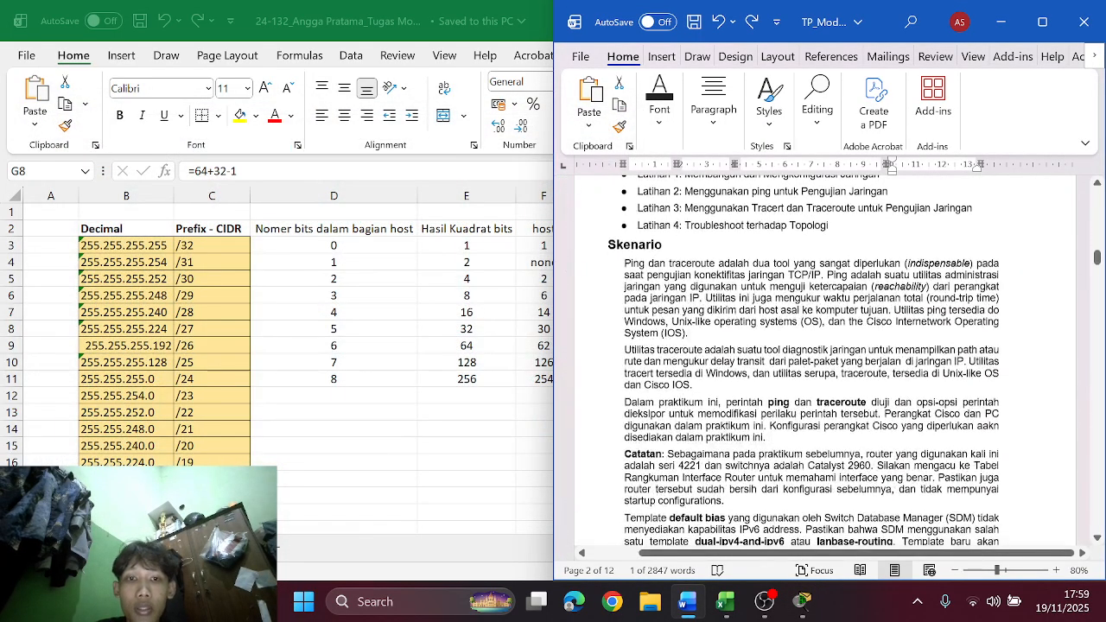
pyautogui.scroll(-5, 820, 362)
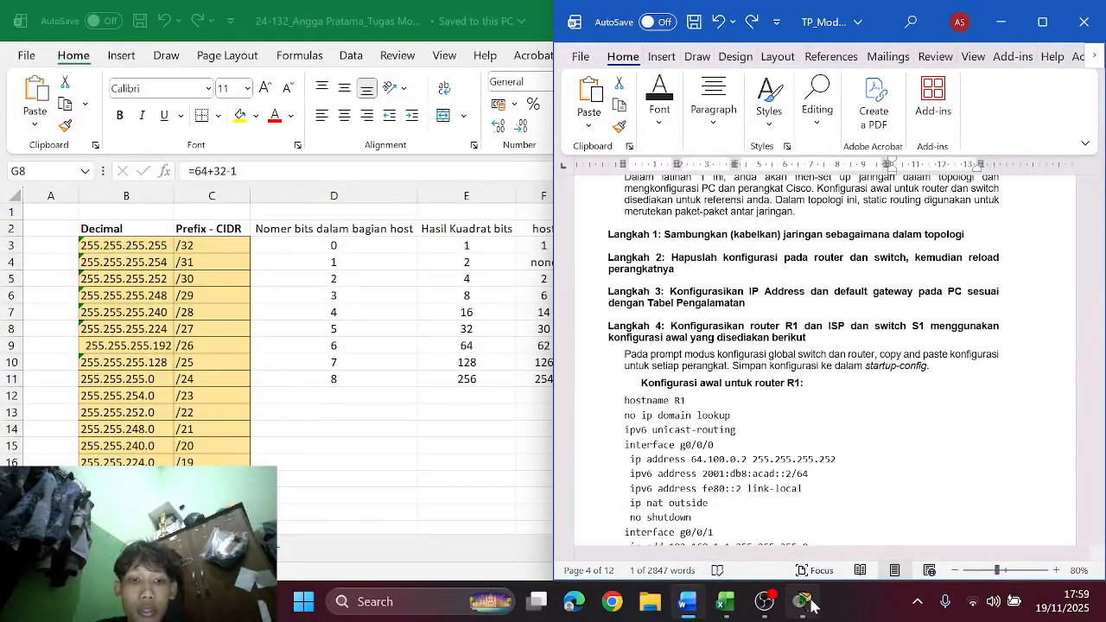
pyautogui.click(811, 605)
pyautogui.scroll(-10, 772, 451)
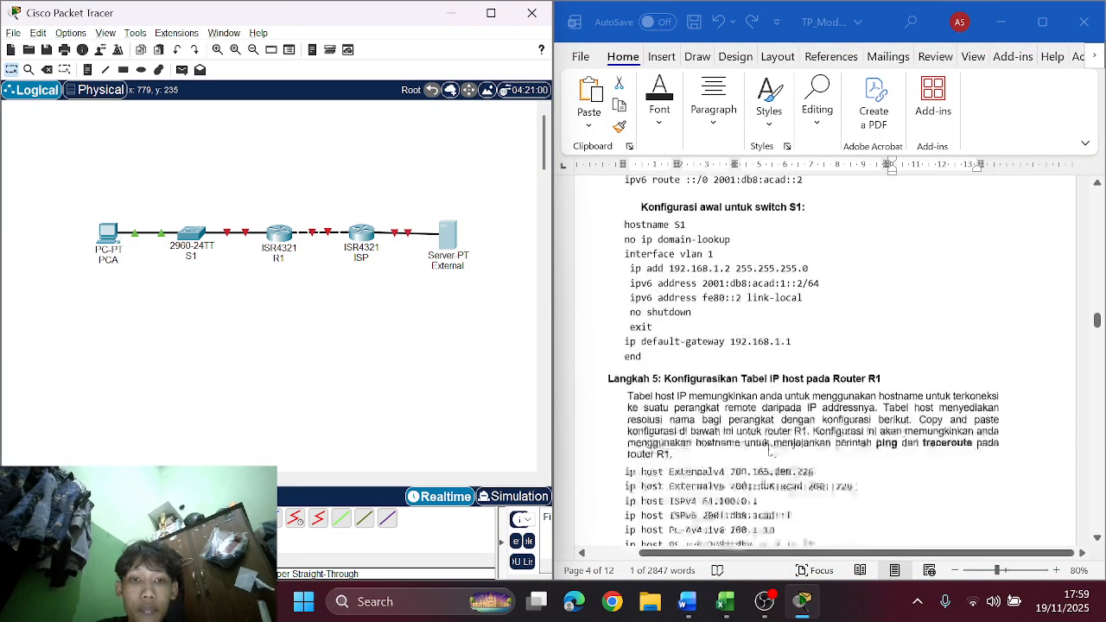
pyautogui.scroll(10, 771, 451)
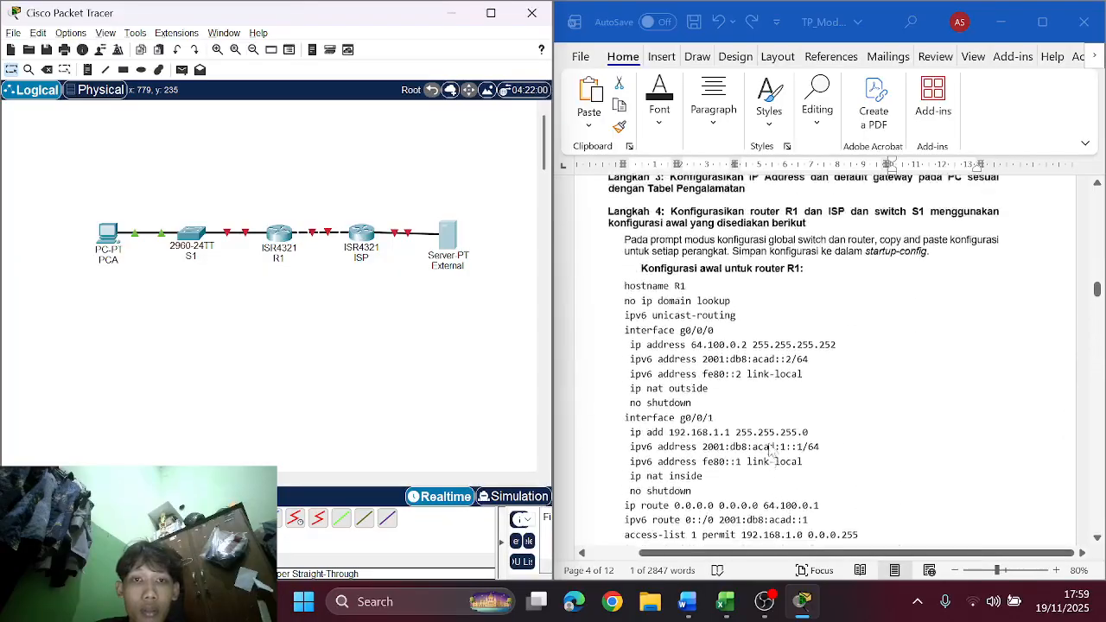
pyautogui.scroll(-5, 772, 451)
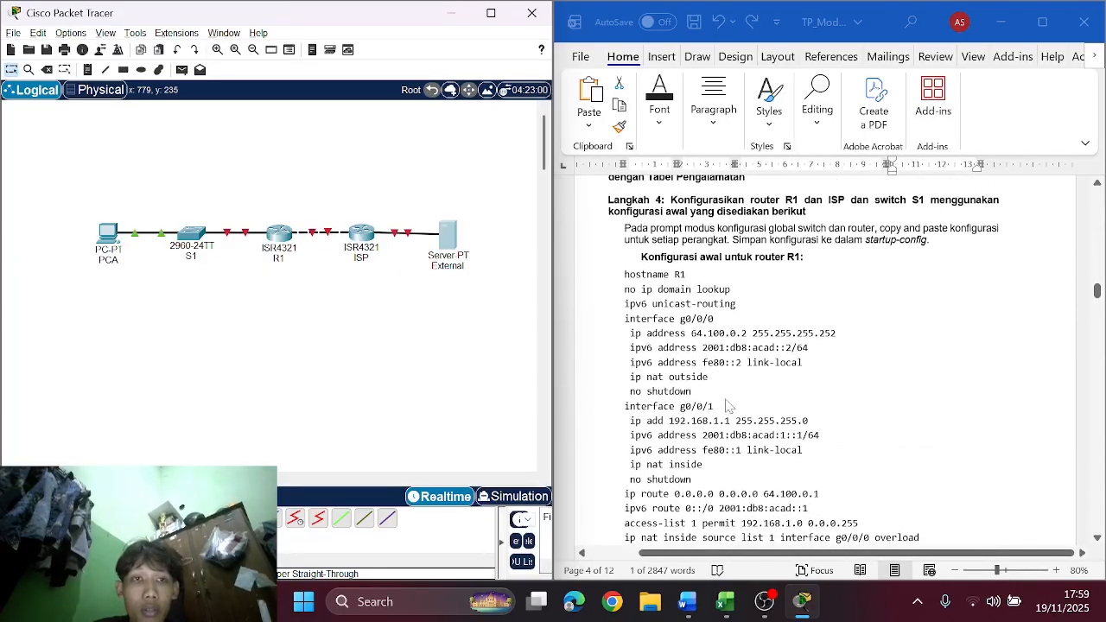
pyautogui.scroll(3, 725, 408)
pyautogui.scroll(-2, 726, 408)
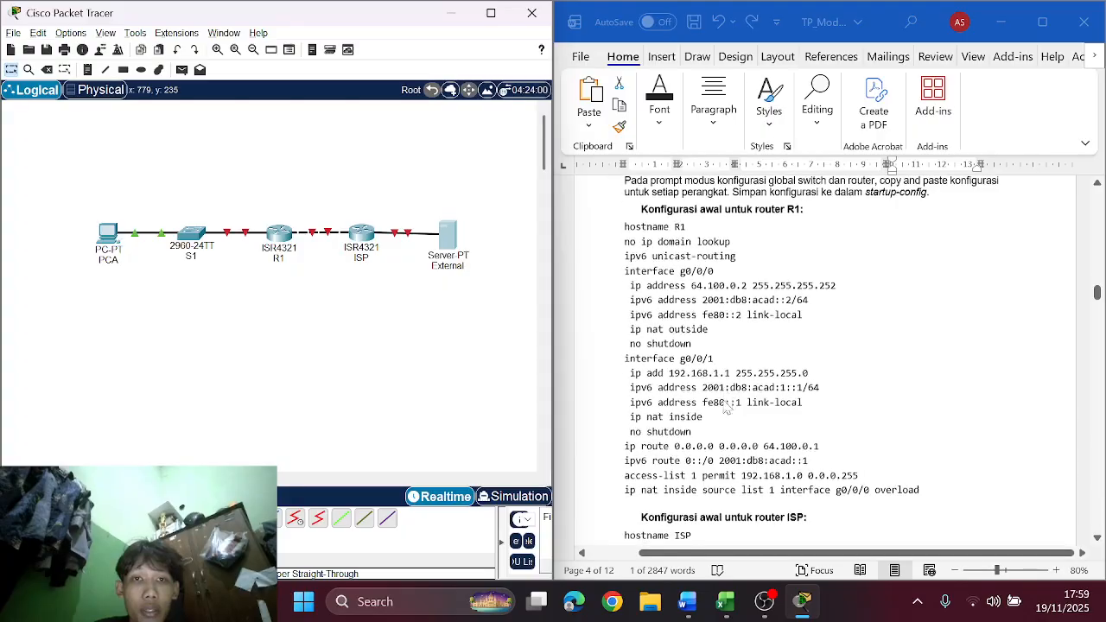
# Step: Copy router R1's full initial configuration from the lab module and open R1's command line in Packet Tracer
pyautogui.click(623, 226)
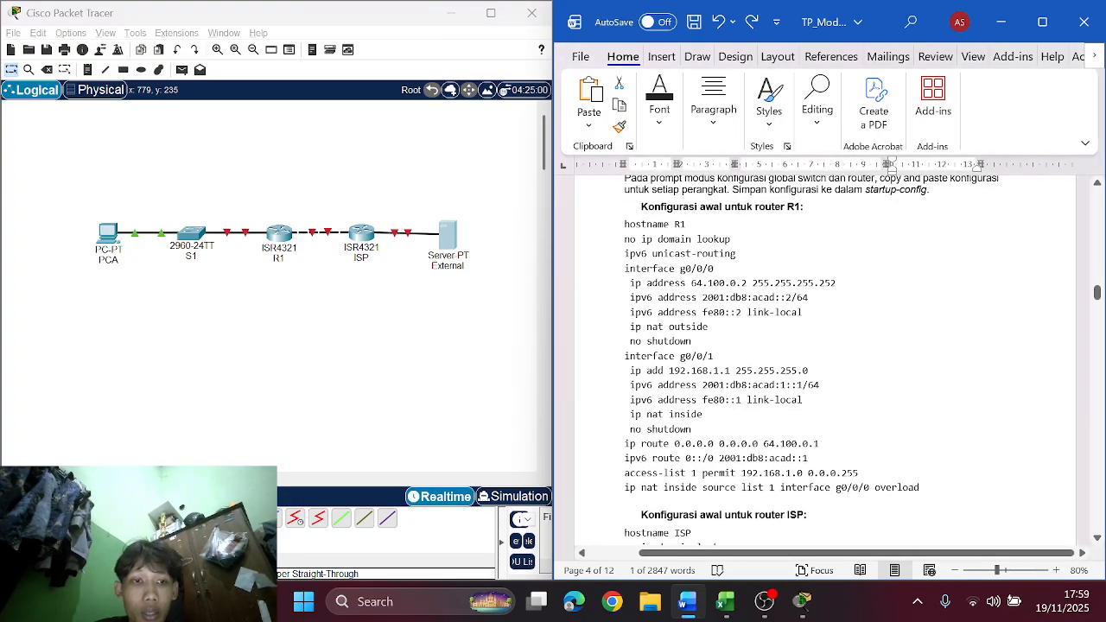
pyautogui.moveTo(921, 488); pyautogui.dragTo(624, 236)
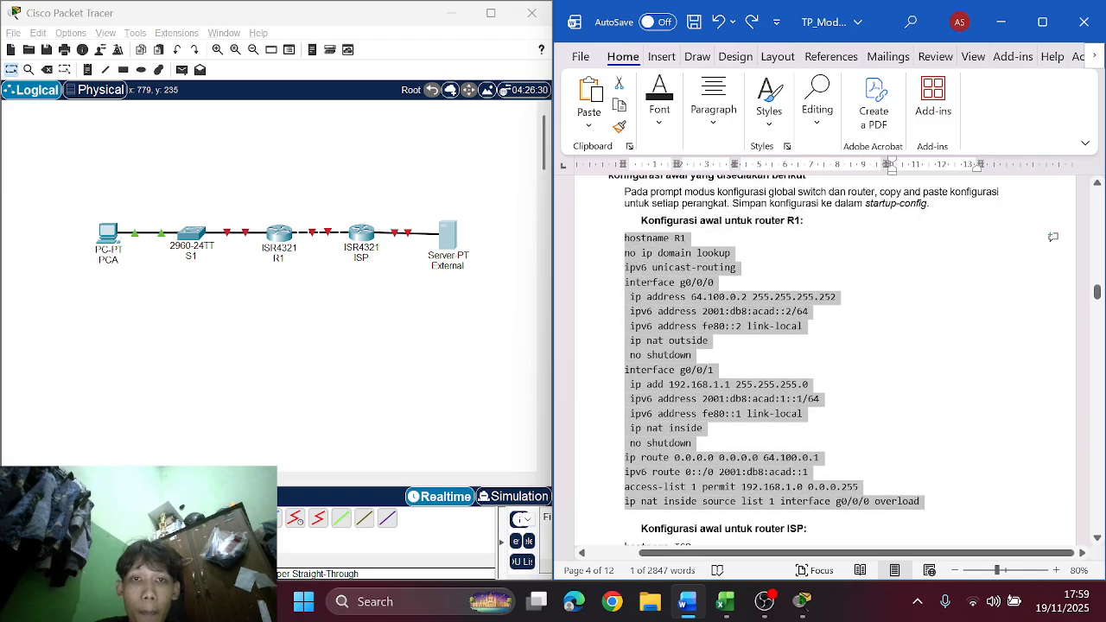
pyautogui.doubleClick(287, 233)
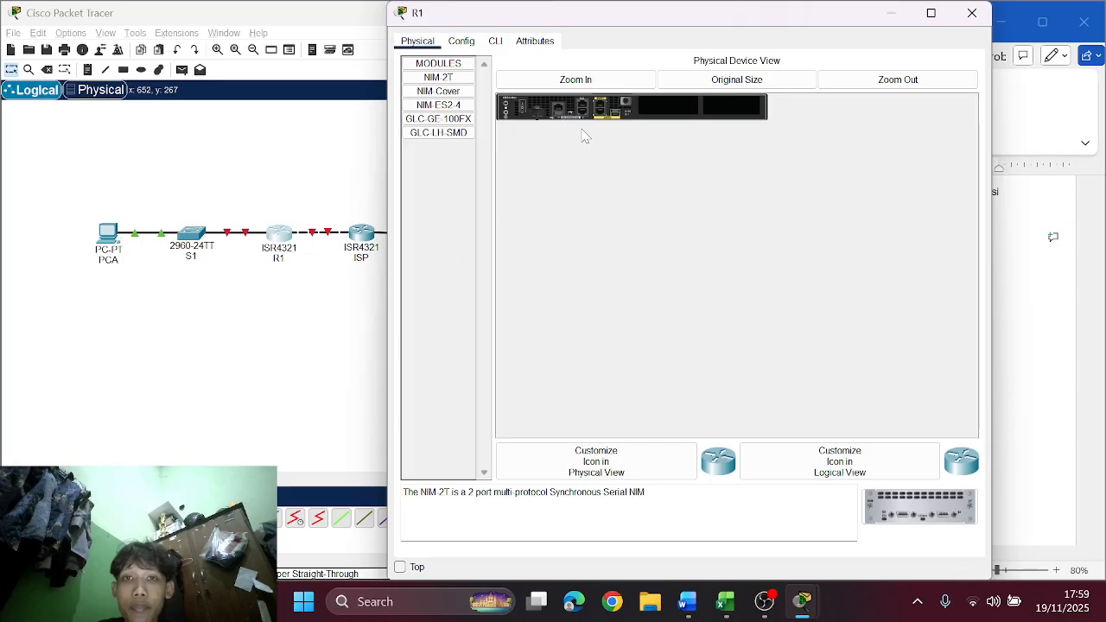
pyautogui.click(495, 41)
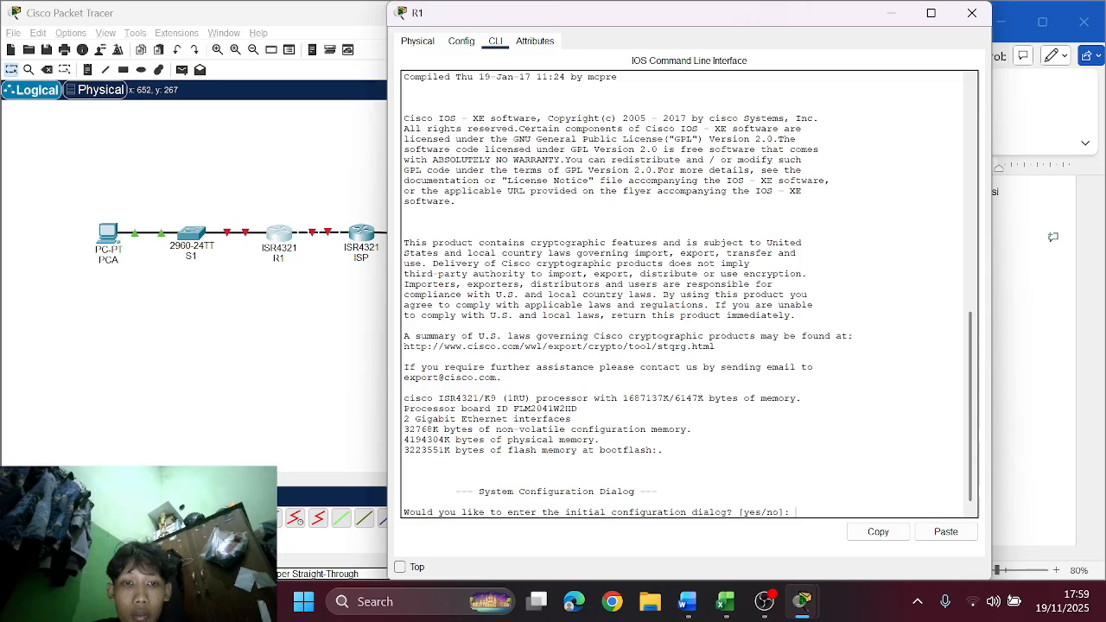
# Step: Decline R1's initial configuration dialog with no and enter global configuration mode using en and conf t
pyautogui.write('no')
pyautogui.press('Return')
pyautogui.press('Return')
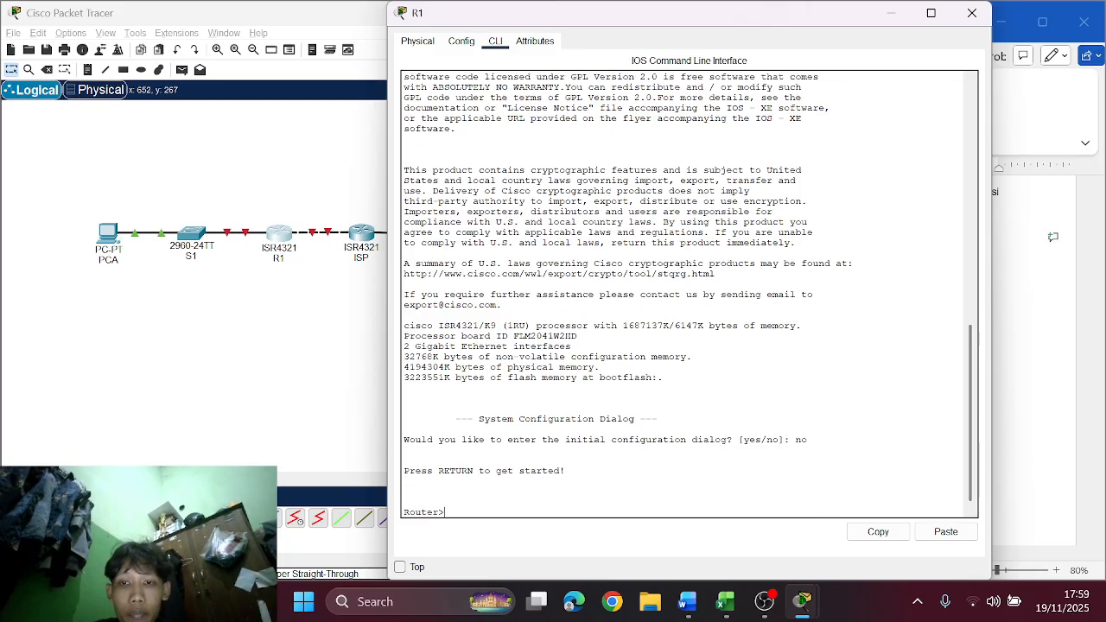
pyautogui.write('en')
pyautogui.press('Return')
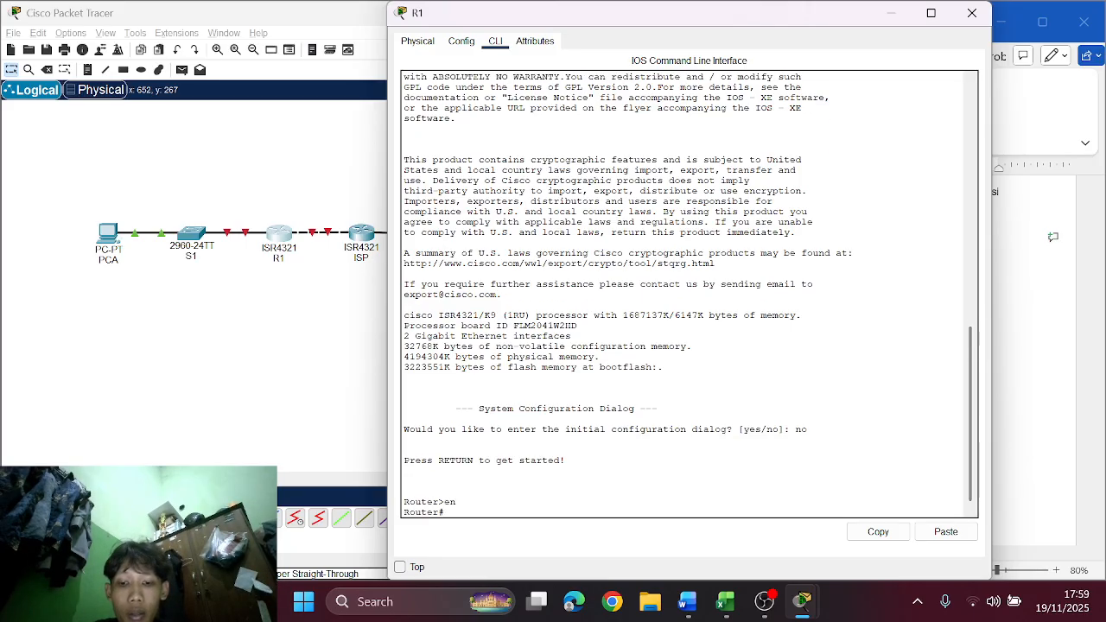
pyautogui.write('conf t')
pyautogui.press('Return')
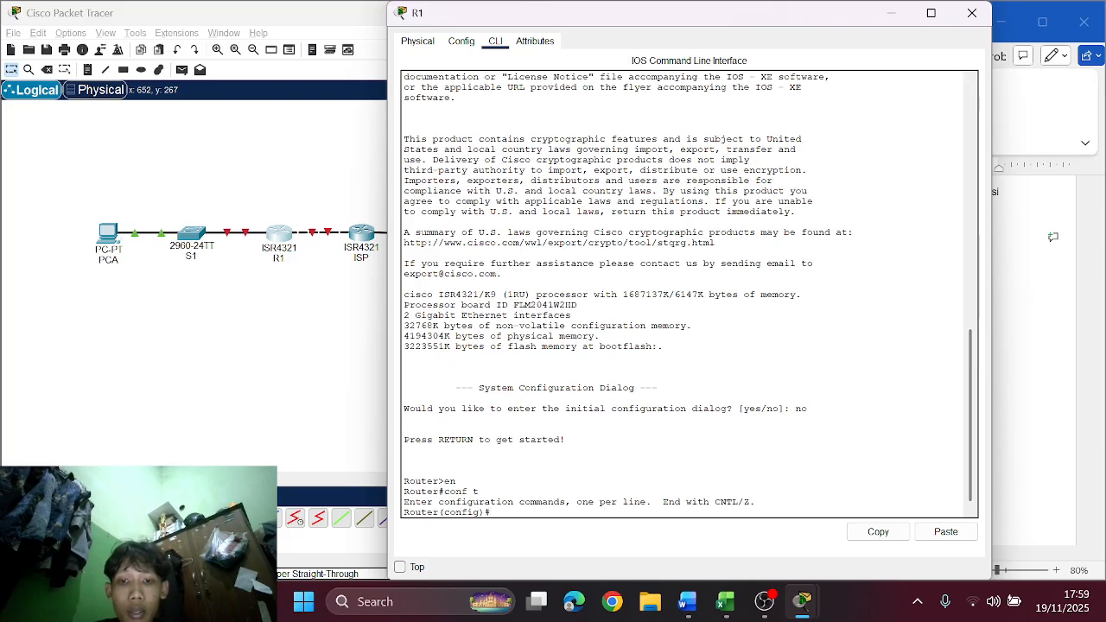
# Step: Paste the copied initial configuration at R1's global configuration prompt, run its last line and close the router's window
pyautogui.rightClick(656, 489)
pyautogui.click(689, 517)
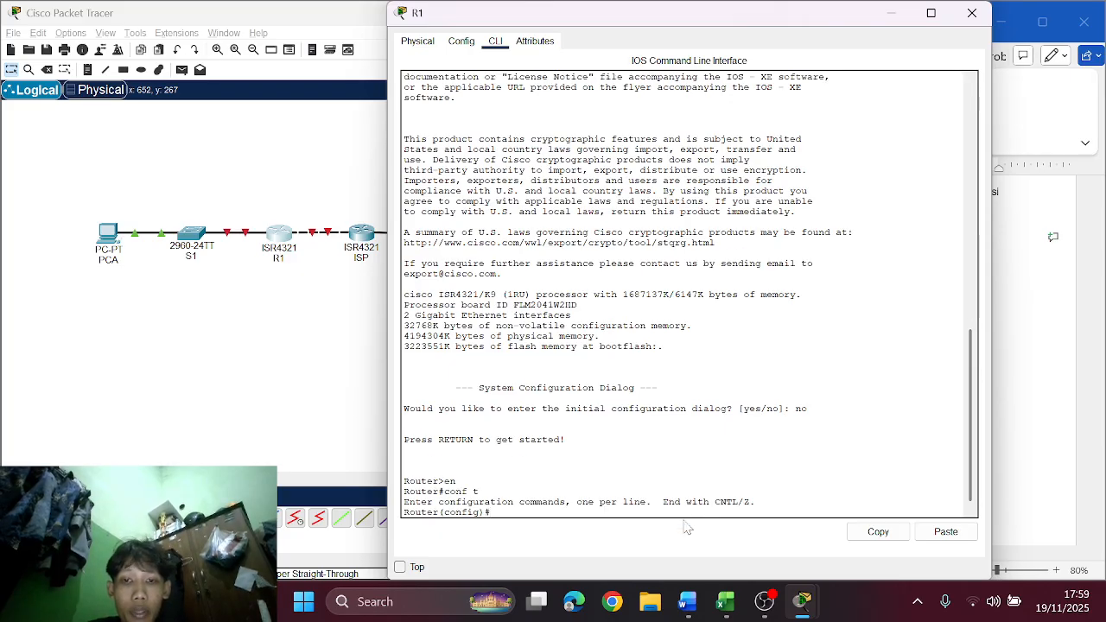
pyautogui.press('Return')
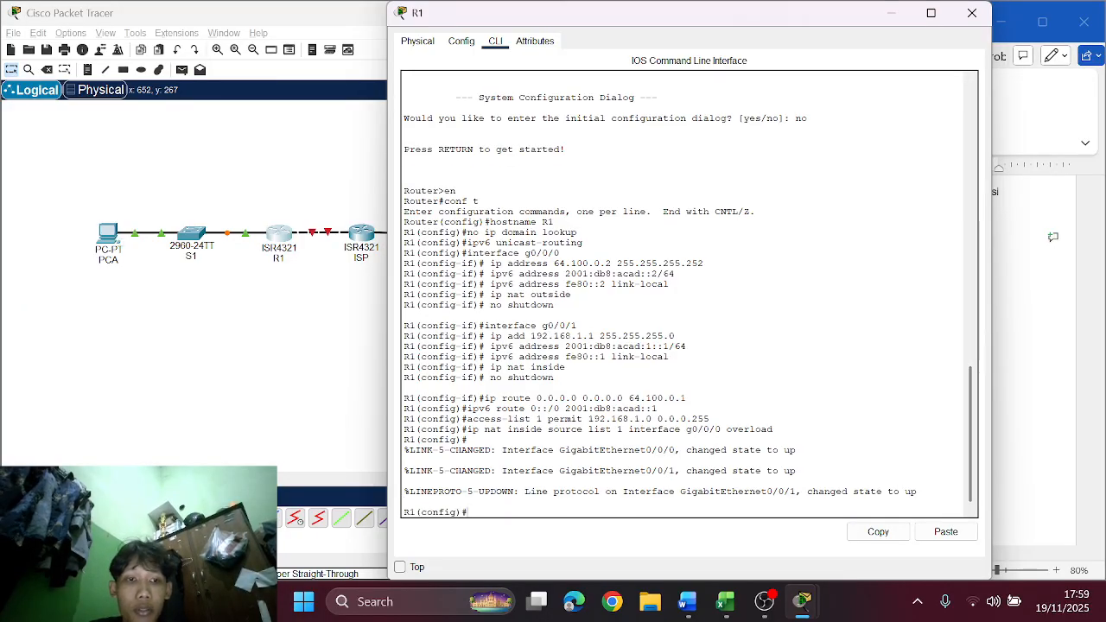
pyautogui.click(972, 12)
# Step: Copy router ISP's initial configuration, which spans two pages of the lab module, and open ISP's command line
pyautogui.scroll(-5, 839, 389)
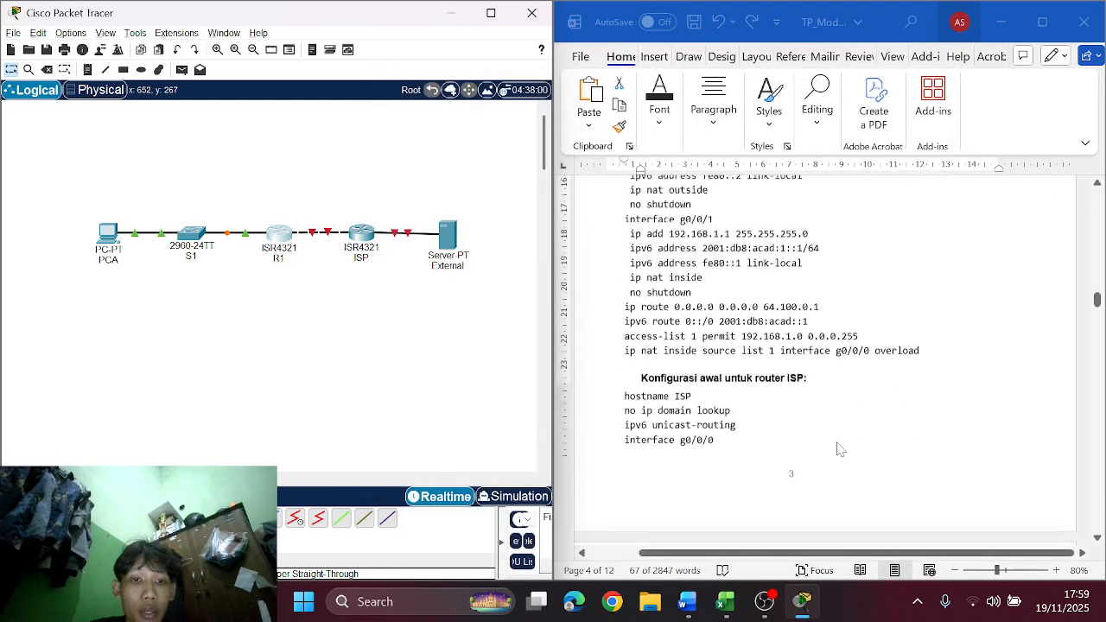
pyautogui.scroll(-1, 840, 447)
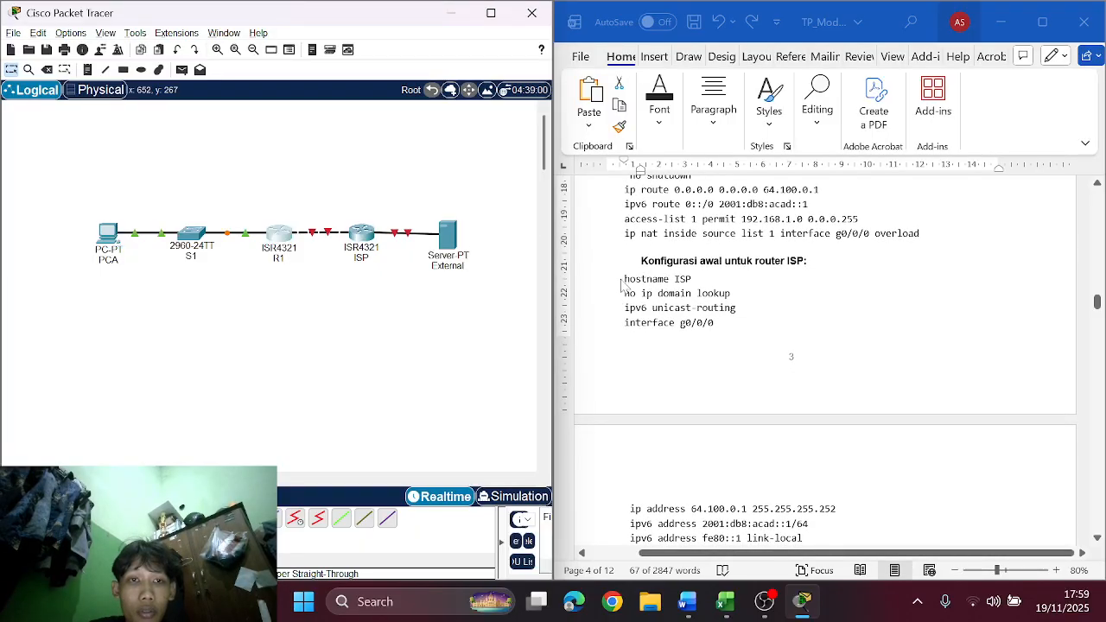
pyautogui.click(761, 376)
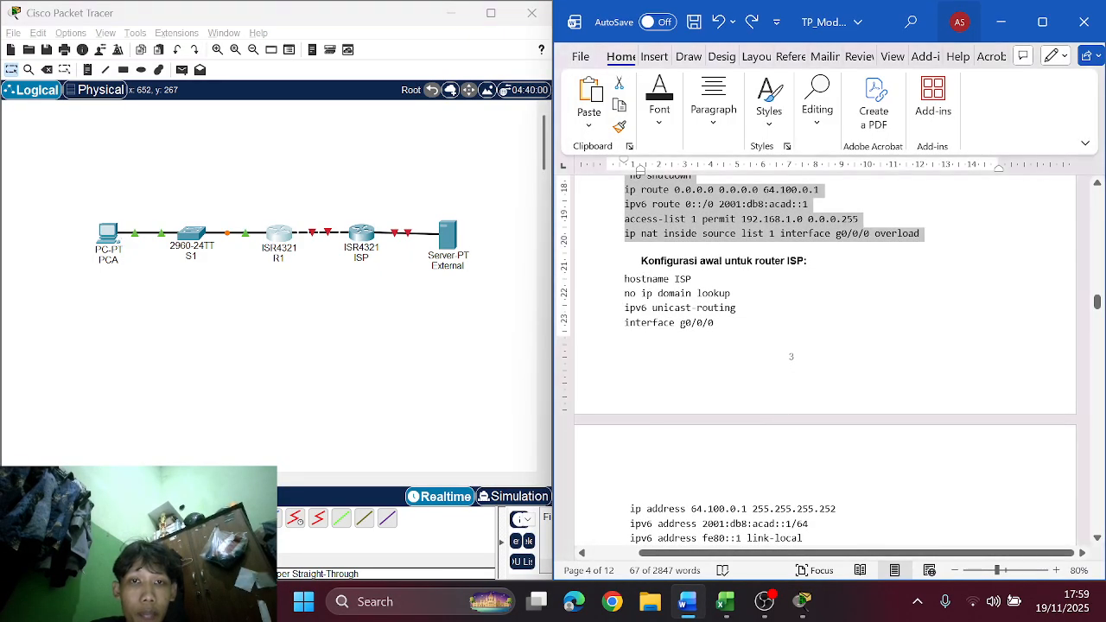
pyautogui.moveTo(625, 279); pyautogui.dragTo(829, 345)
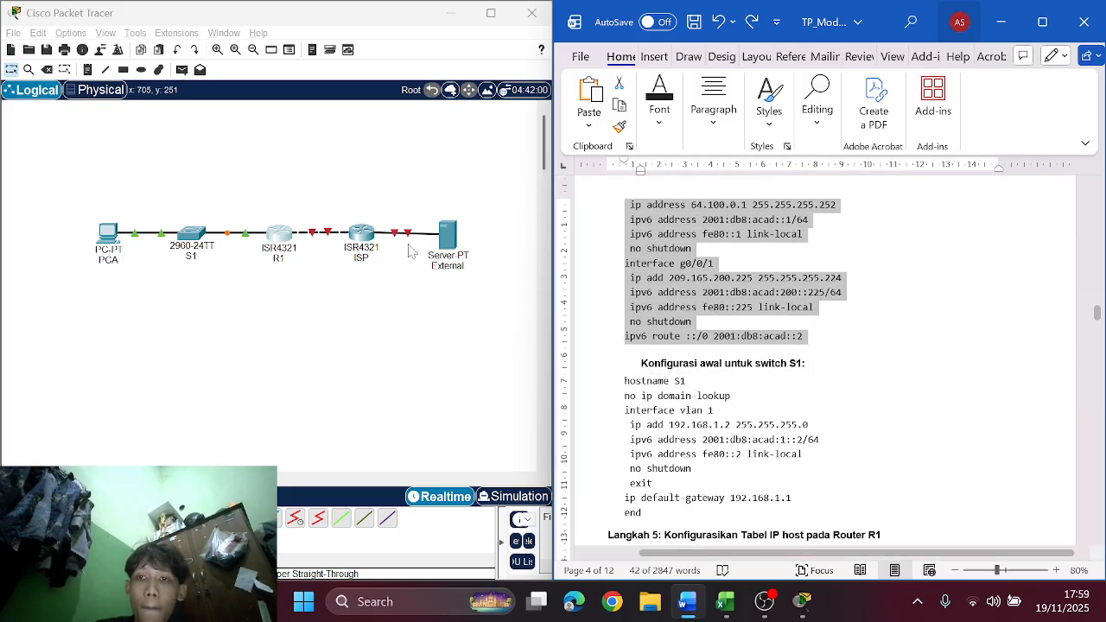
pyautogui.click(519, 132)
pyautogui.click(361, 233)
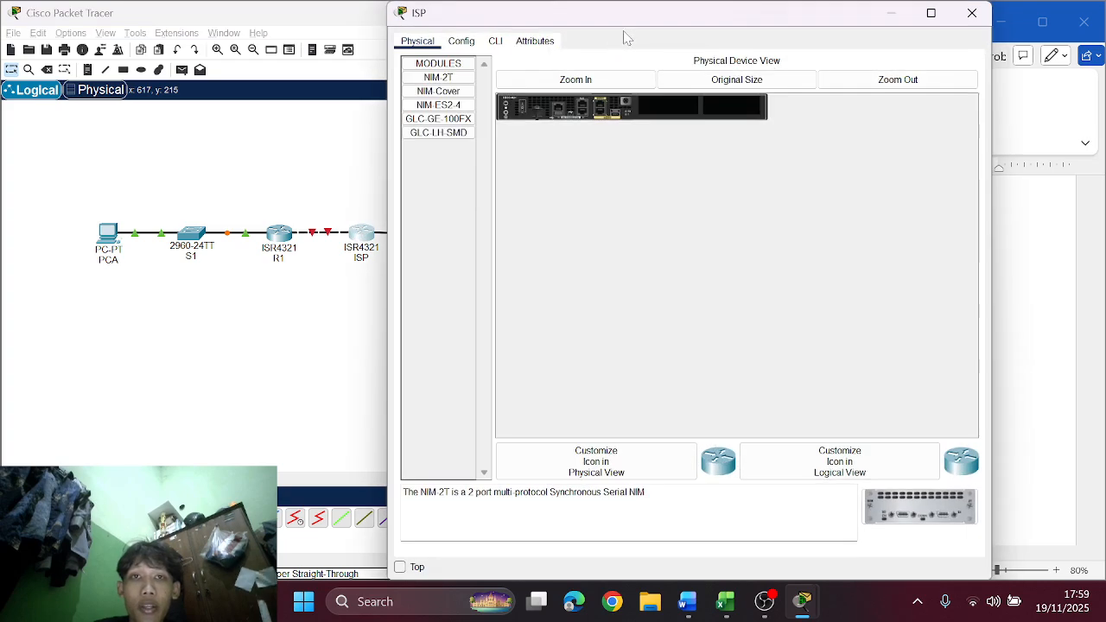
pyautogui.click(496, 40)
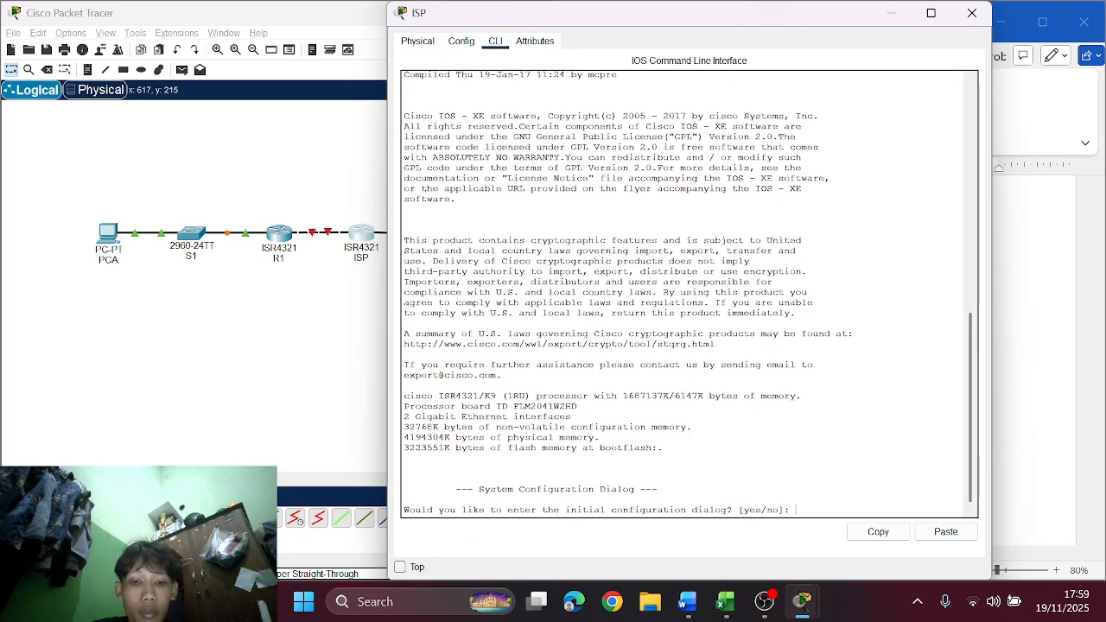
# Step: Decline ISP's initial configuration dialog with no and start its console session
pyautogui.press('Return')
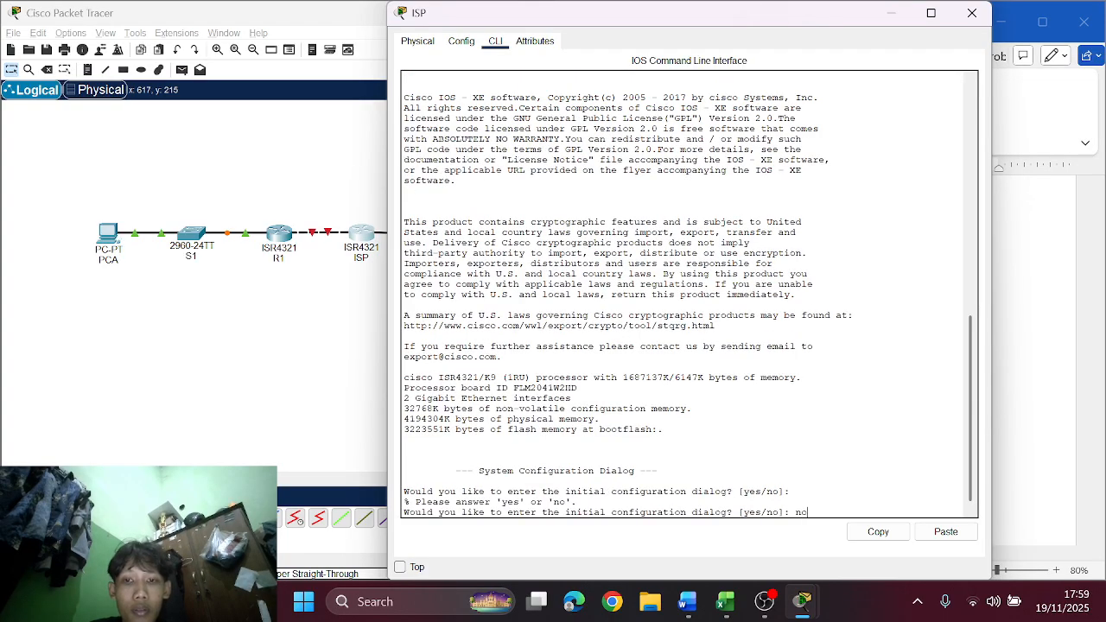
pyautogui.write('no')
pyautogui.press('Return')
pyautogui.press('Return')
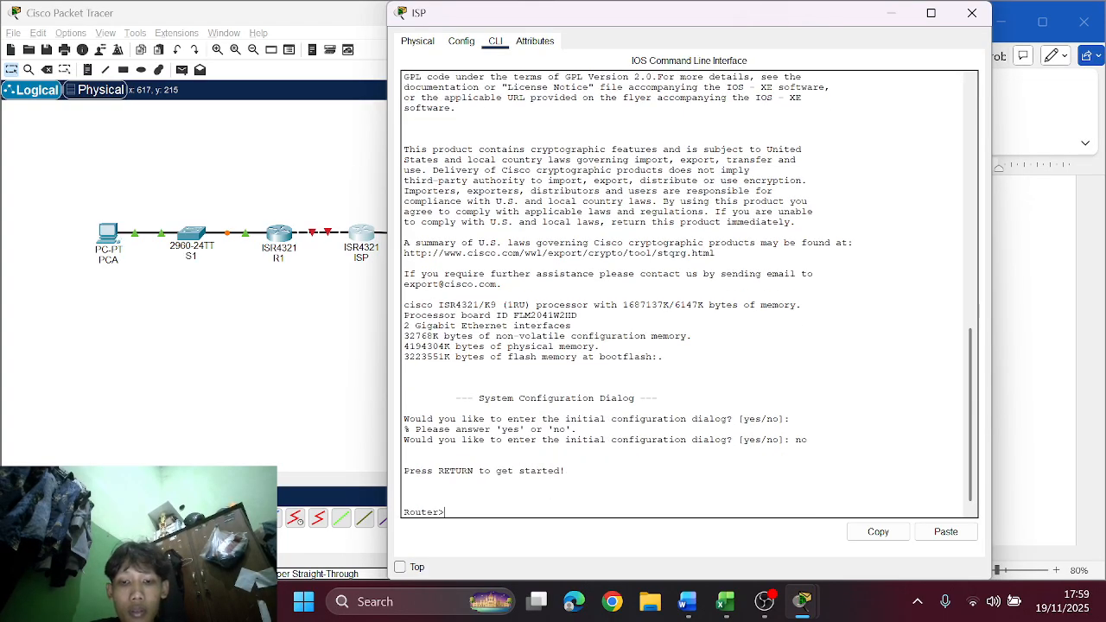
# Step: Enter ISP's global configuration mode with en and conf t, paste the copied initial configuration and close the router's window
pyautogui.write('en')
pyautogui.press('Return')
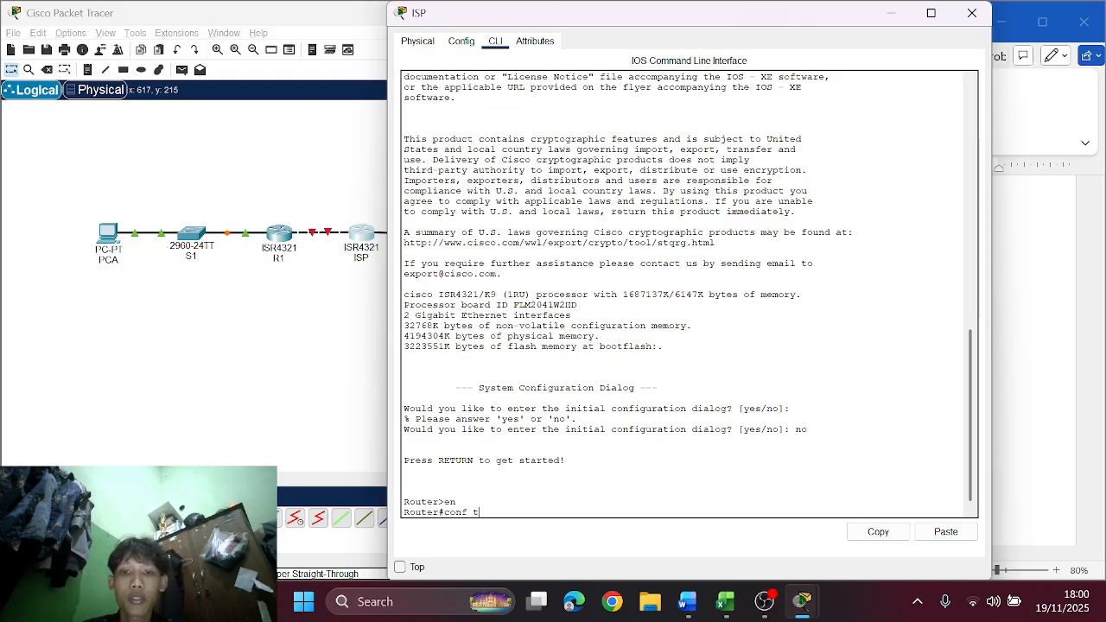
pyautogui.write('conf t')
pyautogui.press('Return')
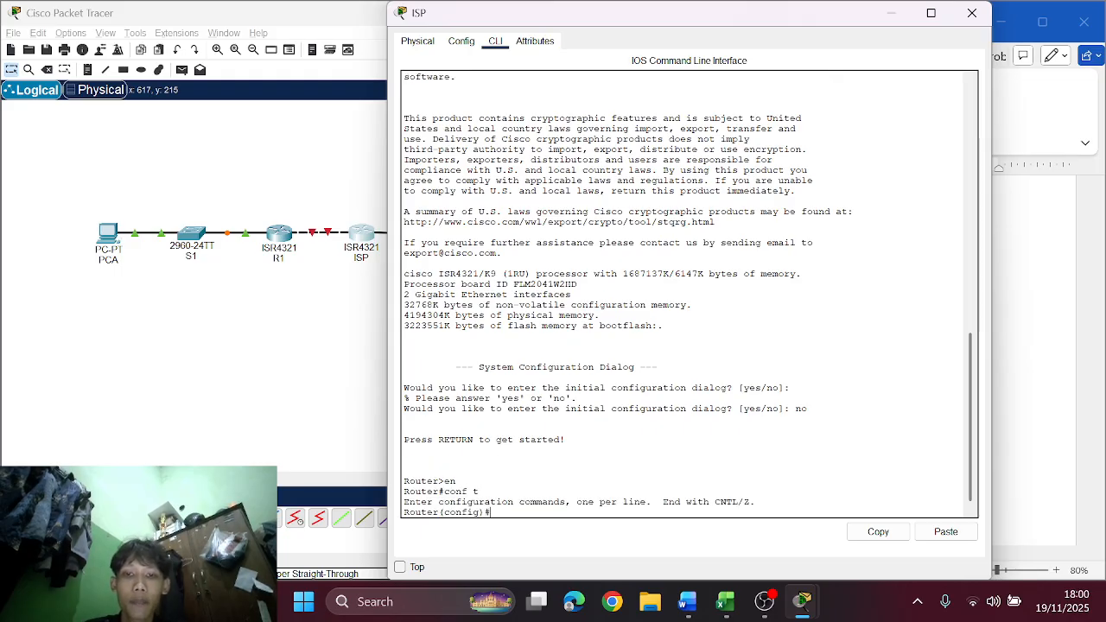
pyautogui.click(944, 533)
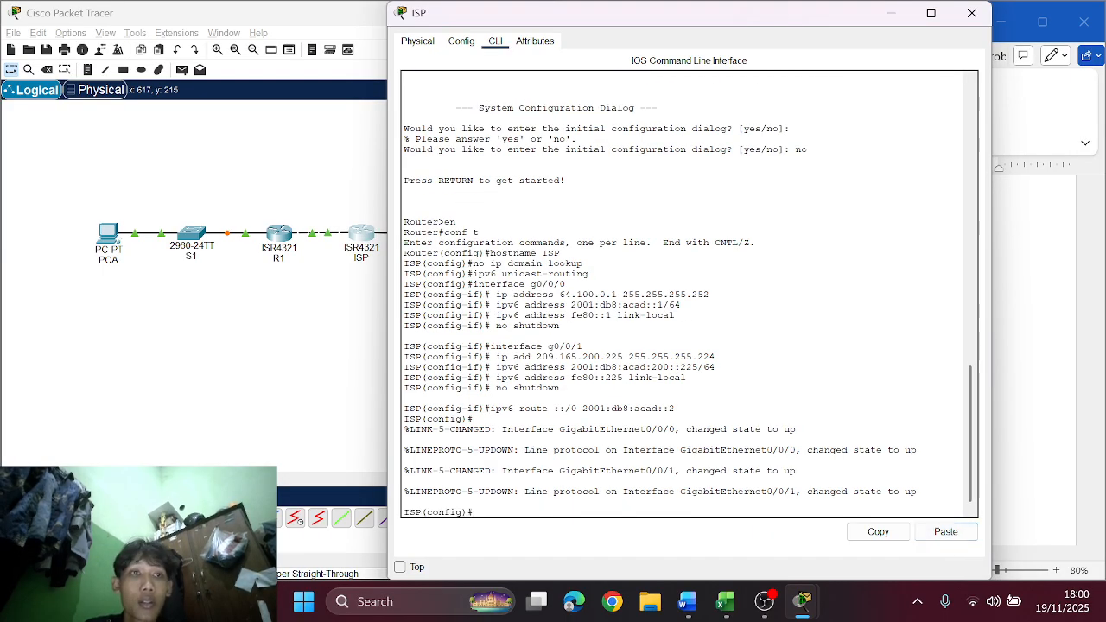
pyautogui.click(968, 13)
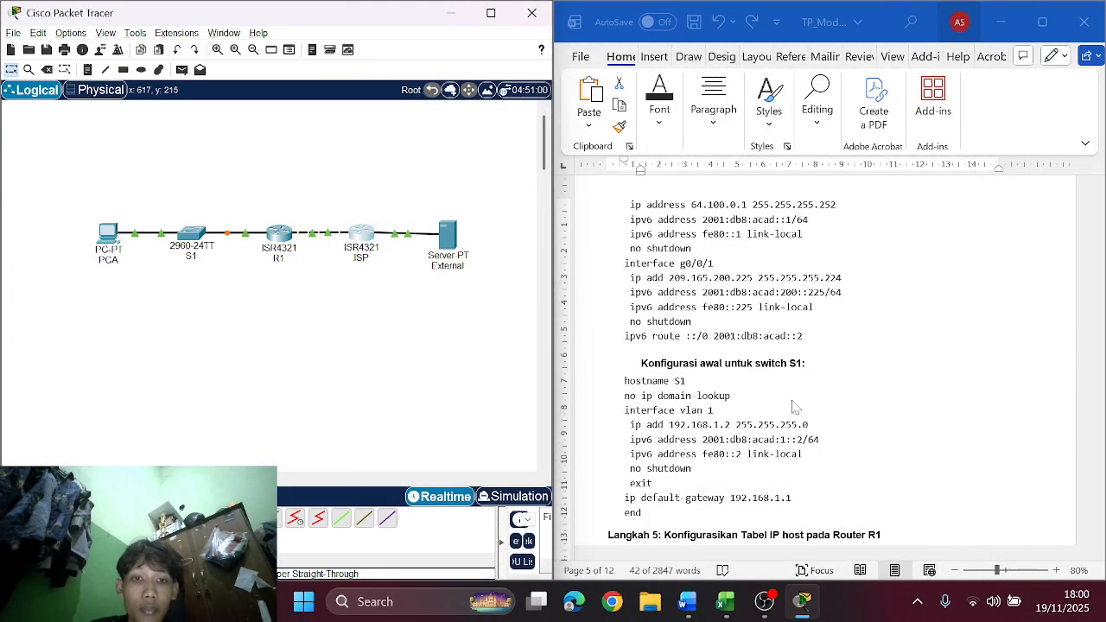
# Step: Copy switch S1's initial configuration, from hostname S1 to end, out of the lab module and open S1's command line
pyautogui.scroll(-4, 705, 421)
pyautogui.scroll(1, 705, 421)
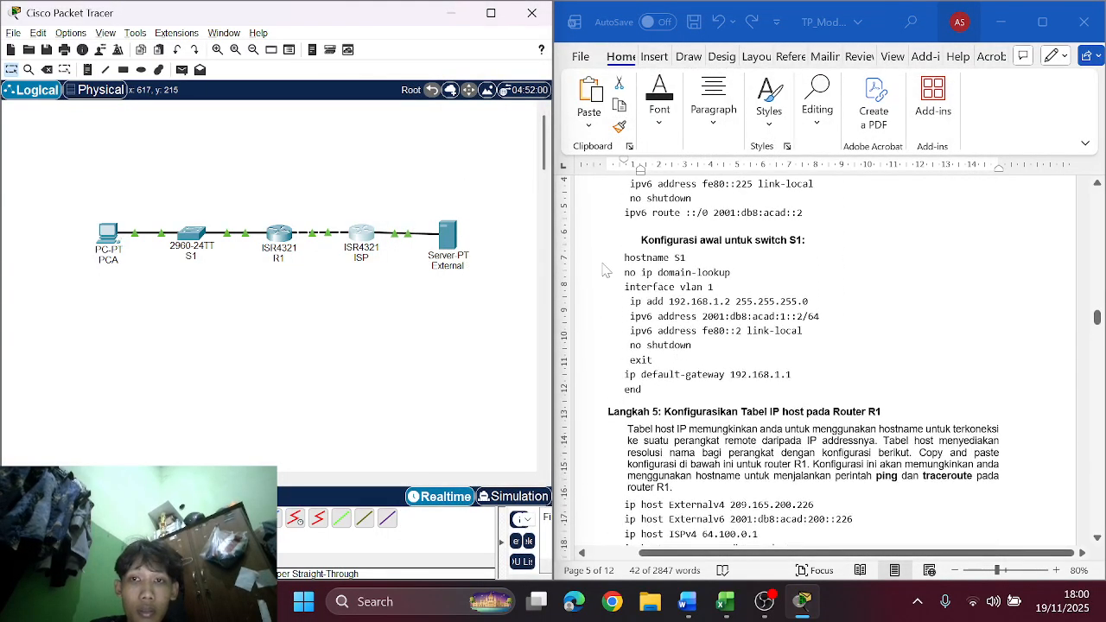
pyautogui.moveTo(615, 257); pyautogui.dragTo(624, 177)
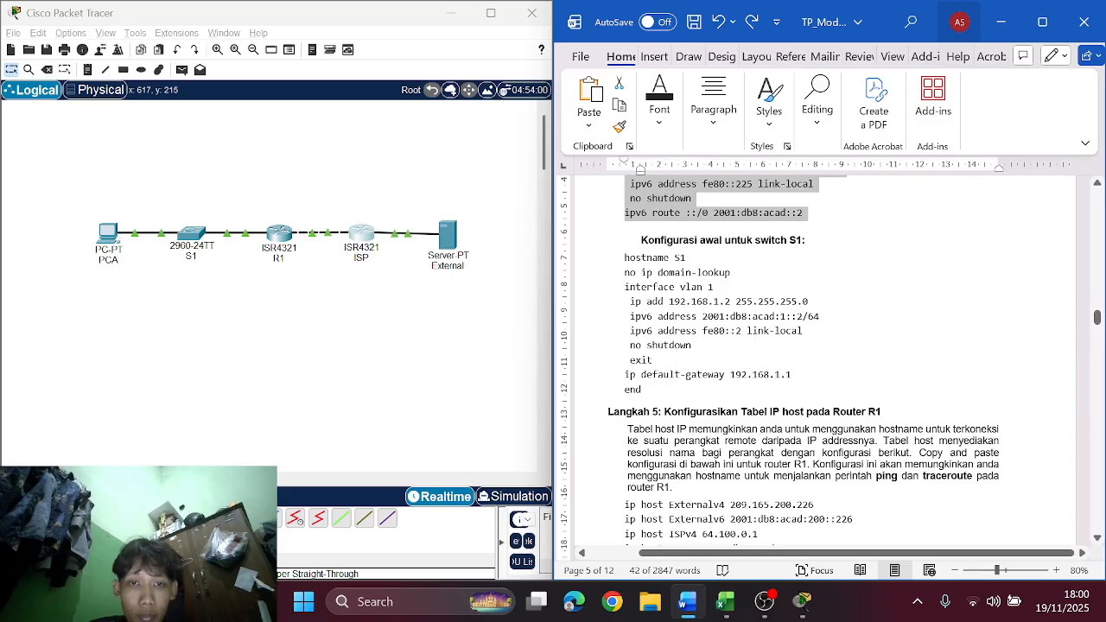
pyautogui.moveTo(644, 390); pyautogui.dragTo(623, 257)
pyautogui.hotkey('ctrl', 'c')
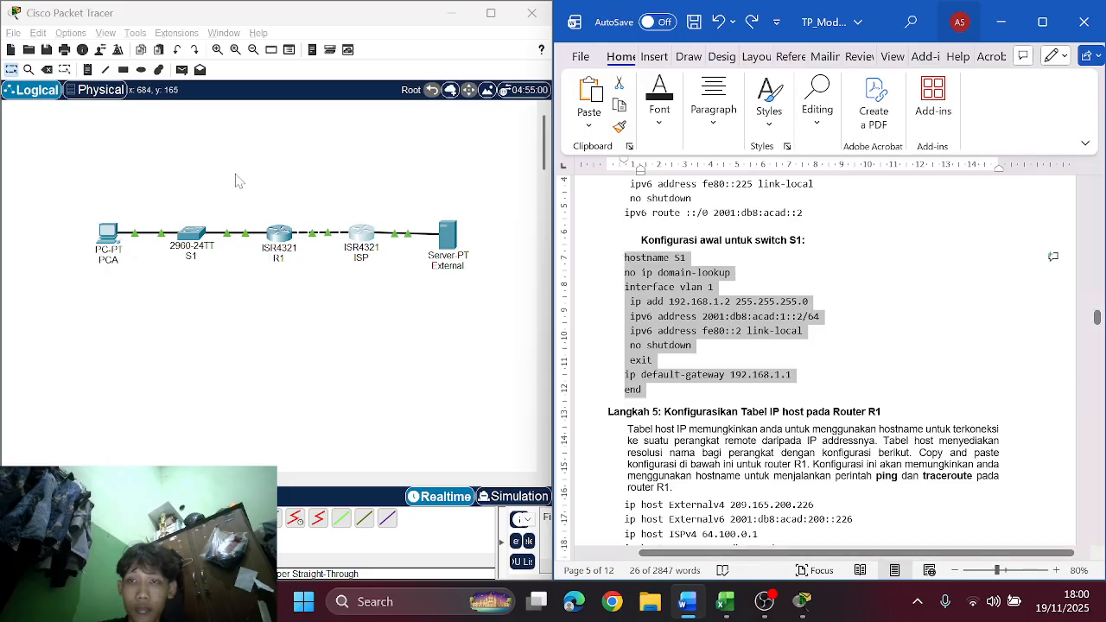
pyautogui.click(196, 234)
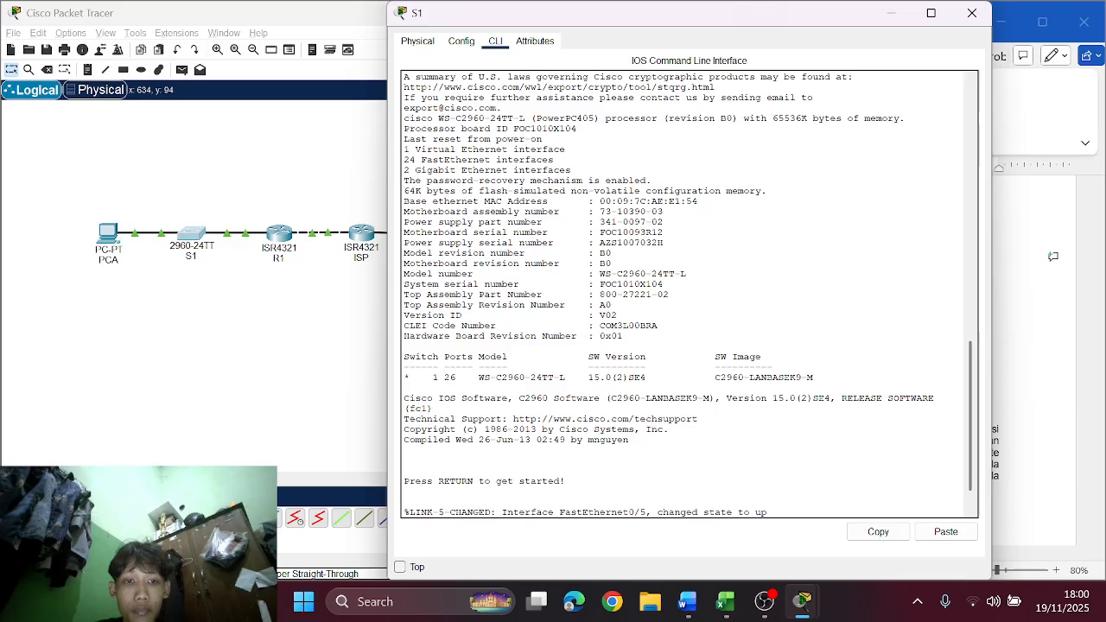
# Step: Enter S1's global configuration mode with en and conf t, paste the copied initial configuration and close the switch's window
pyautogui.press('Return')
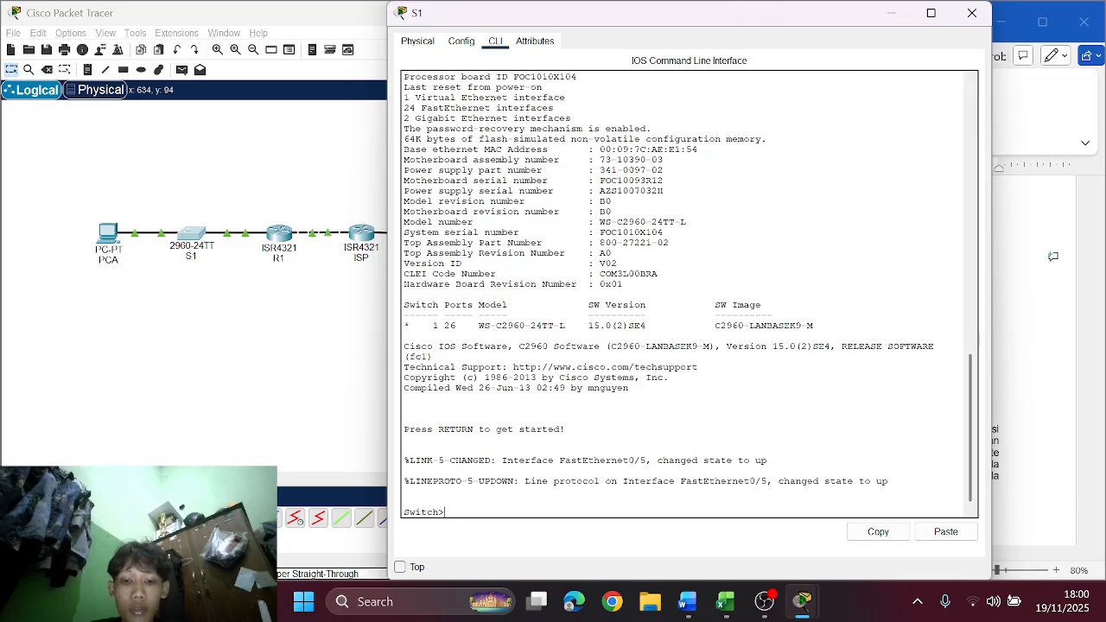
pyautogui.write('en')
pyautogui.press('Return')
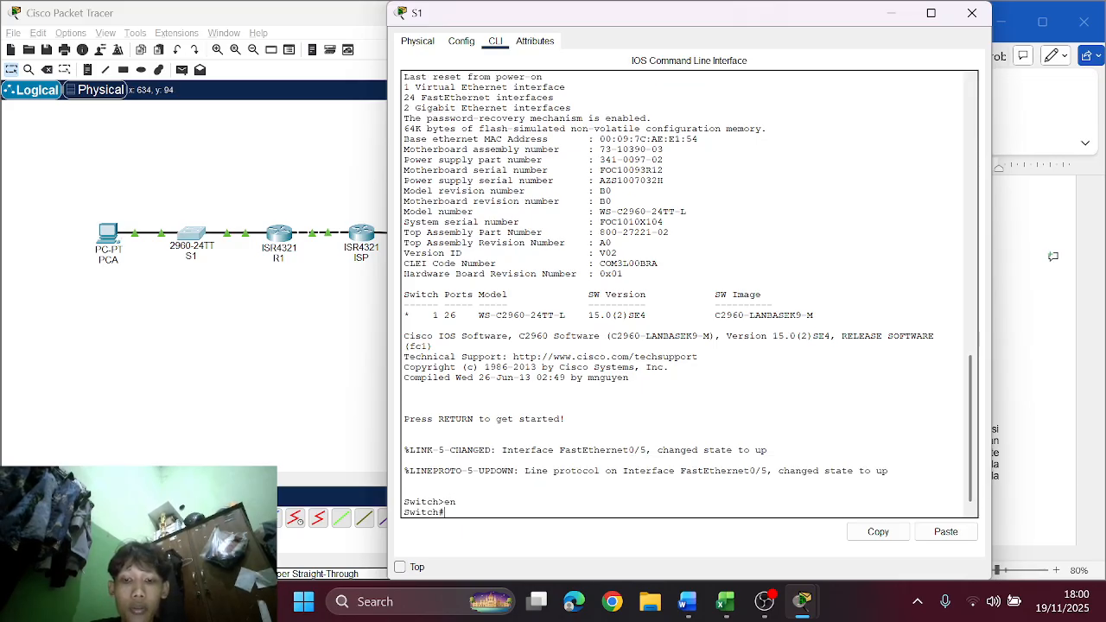
pyautogui.write('conf t')
pyautogui.press('Return')
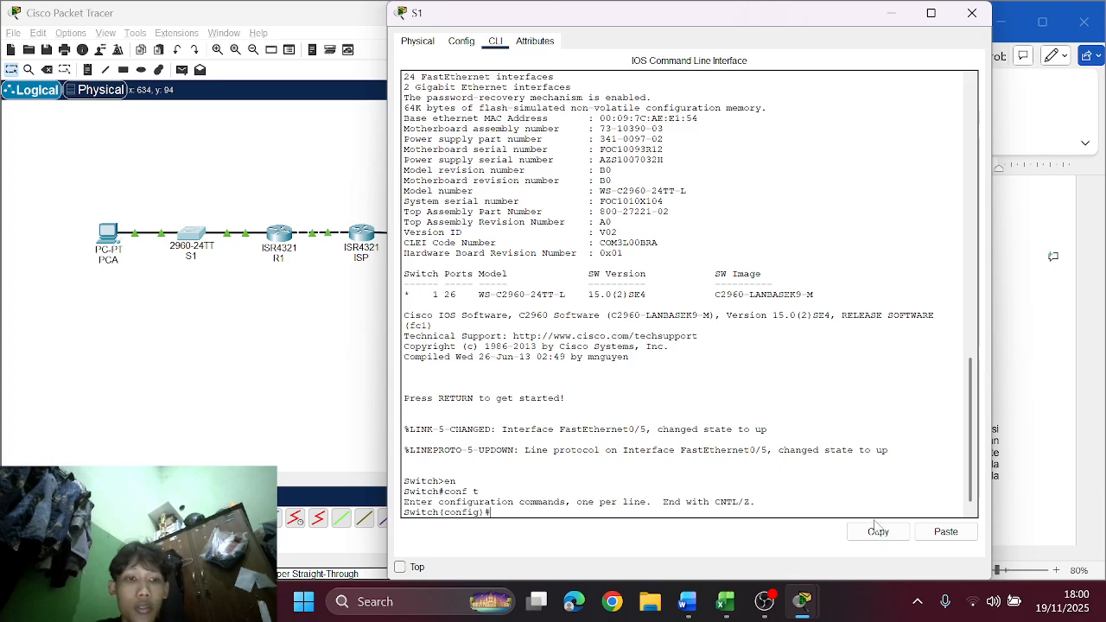
pyautogui.click(929, 534)
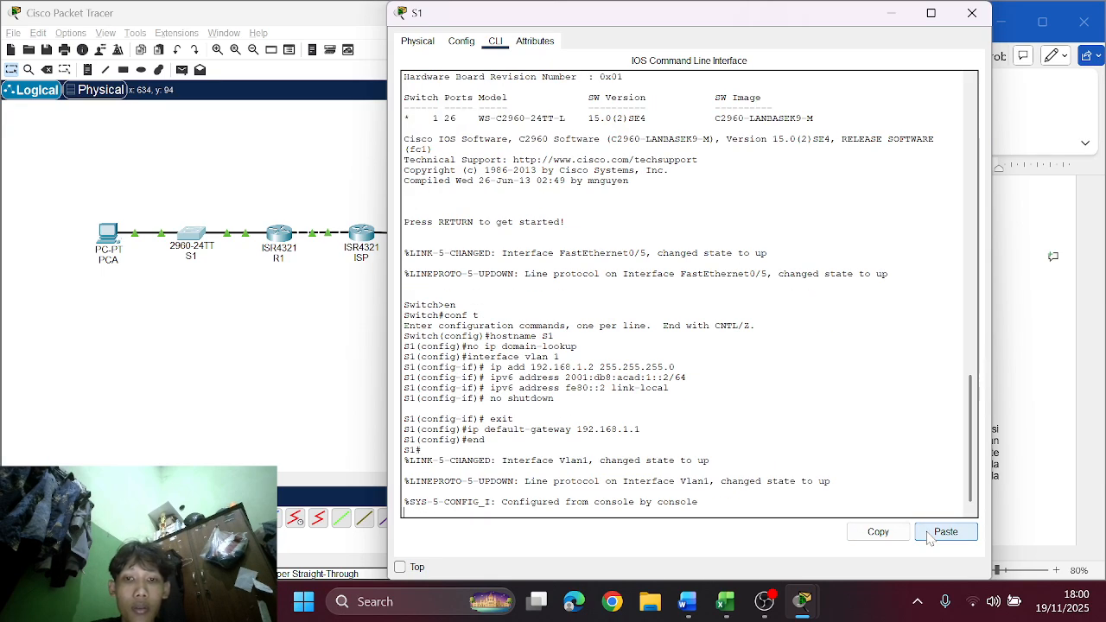
pyautogui.press('Return')
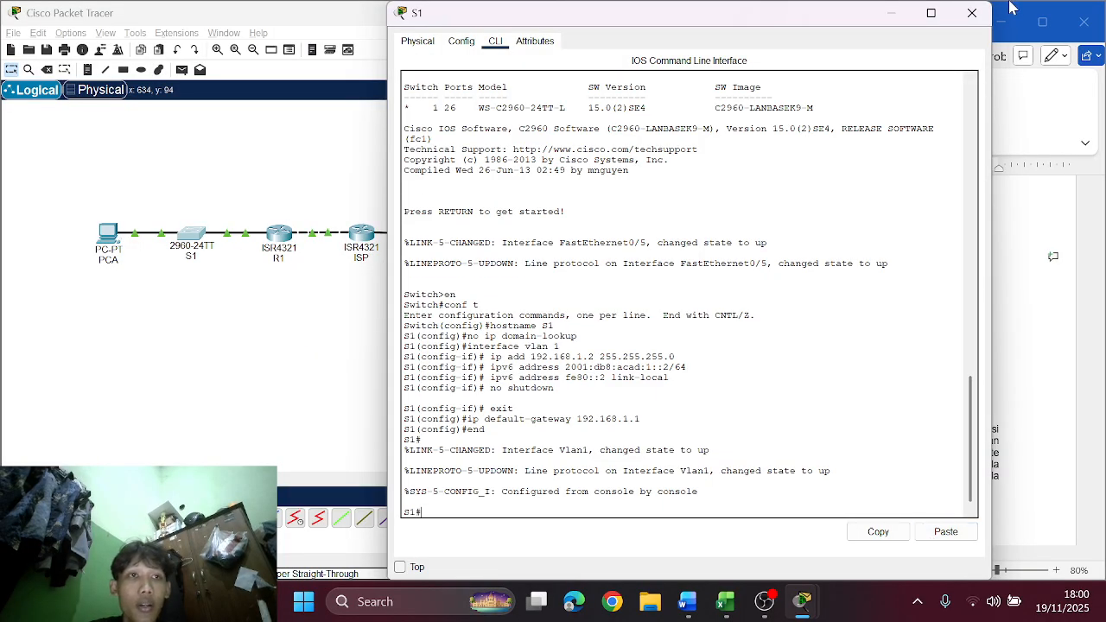
pyautogui.click(972, 13)
# Step: Copy router R1's IP host table configuration, from ip host Externalv4 209.165.200.226 to end, out of the lab module
pyautogui.scroll(-7, 833, 408)
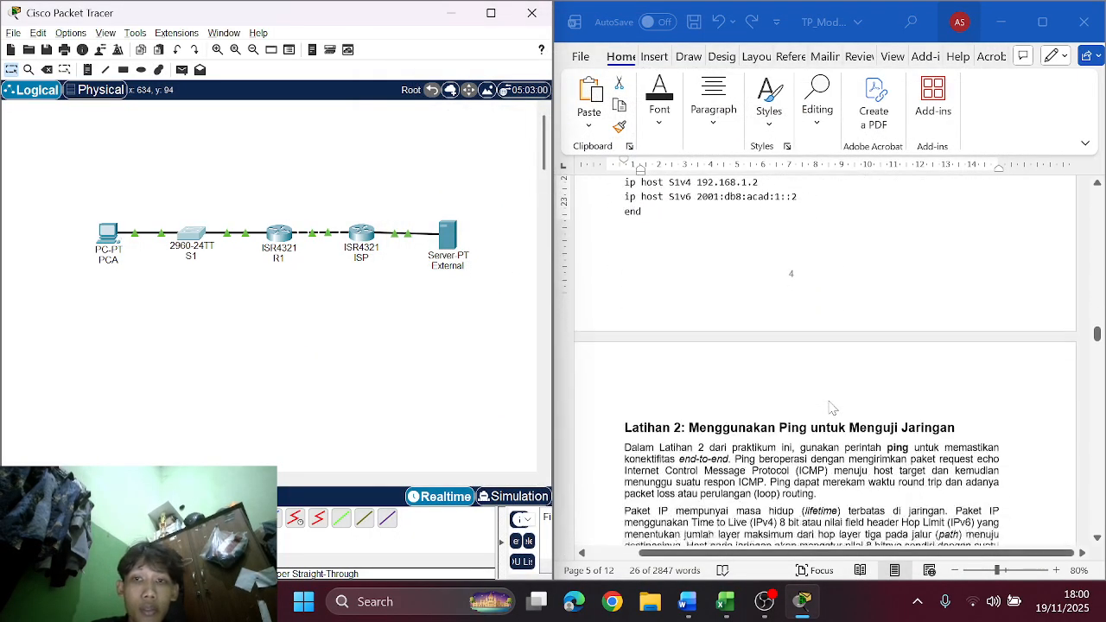
pyautogui.scroll(9, 834, 409)
pyautogui.scroll(-1, 832, 409)
pyautogui.scroll(-4, 832, 408)
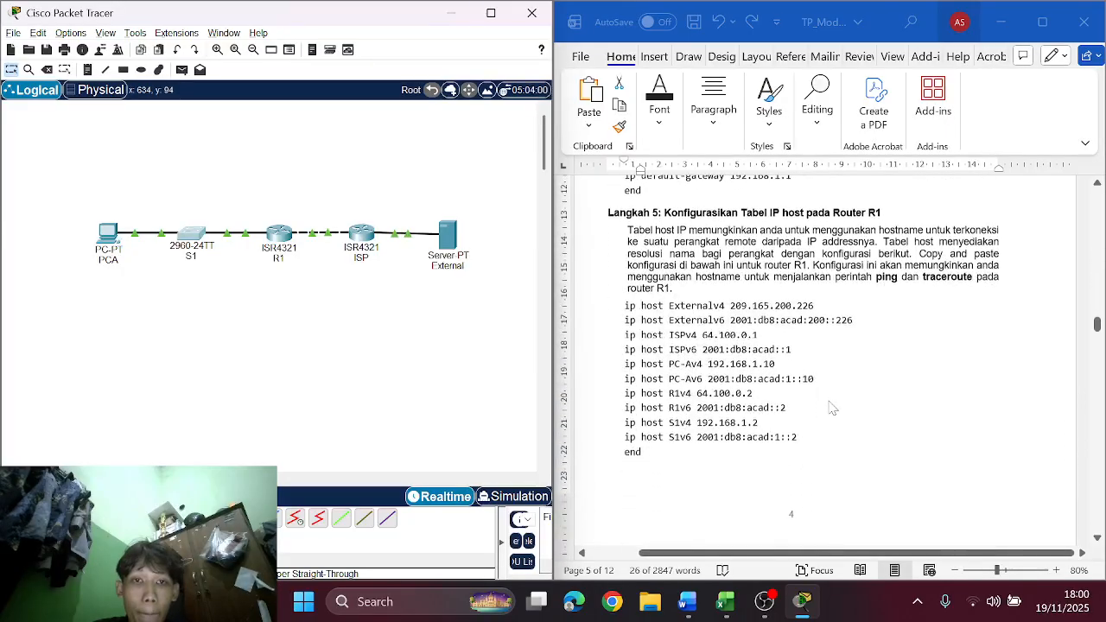
pyautogui.scroll(1, 747, 259)
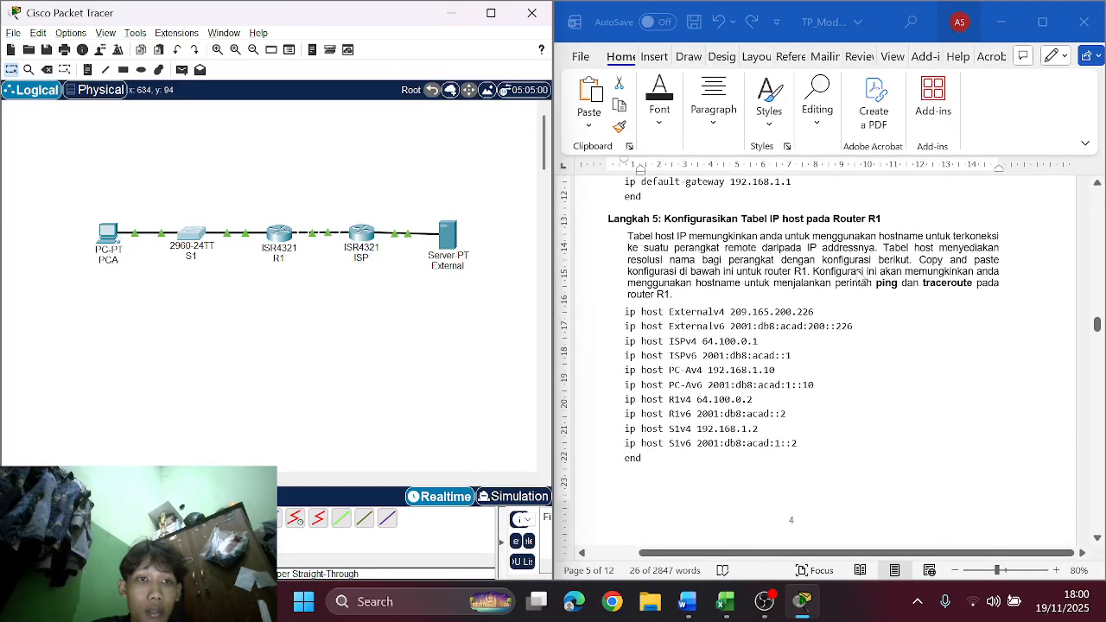
pyautogui.scroll(-1, 695, 322)
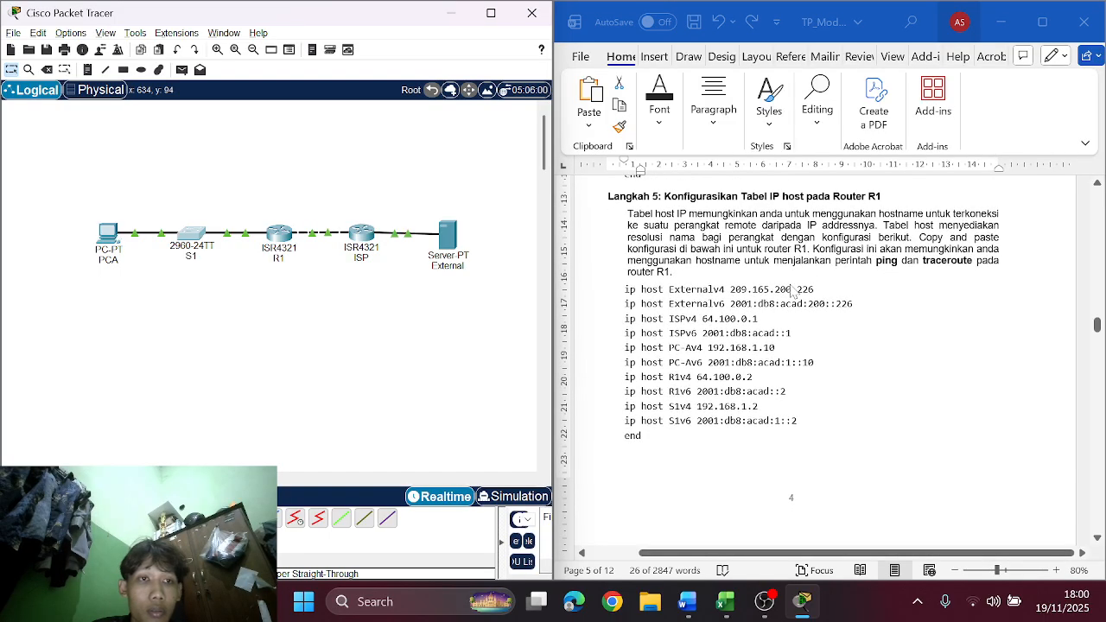
pyautogui.click(629, 294)
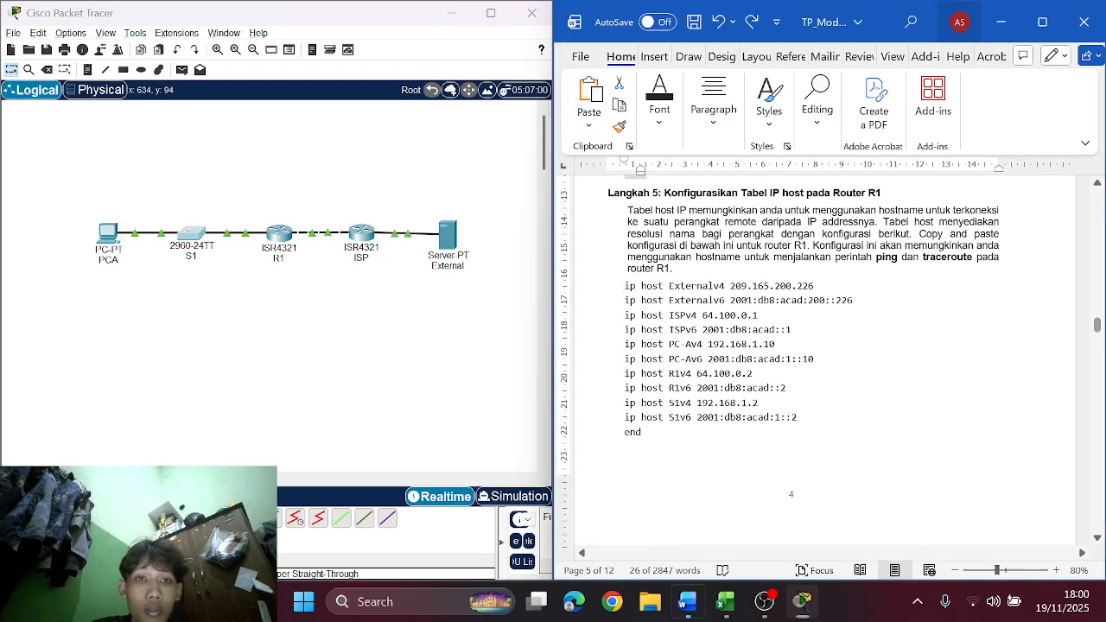
pyautogui.moveTo(644, 432); pyautogui.dragTo(607, 288)
pyautogui.hotkey('ctrl', 'c')
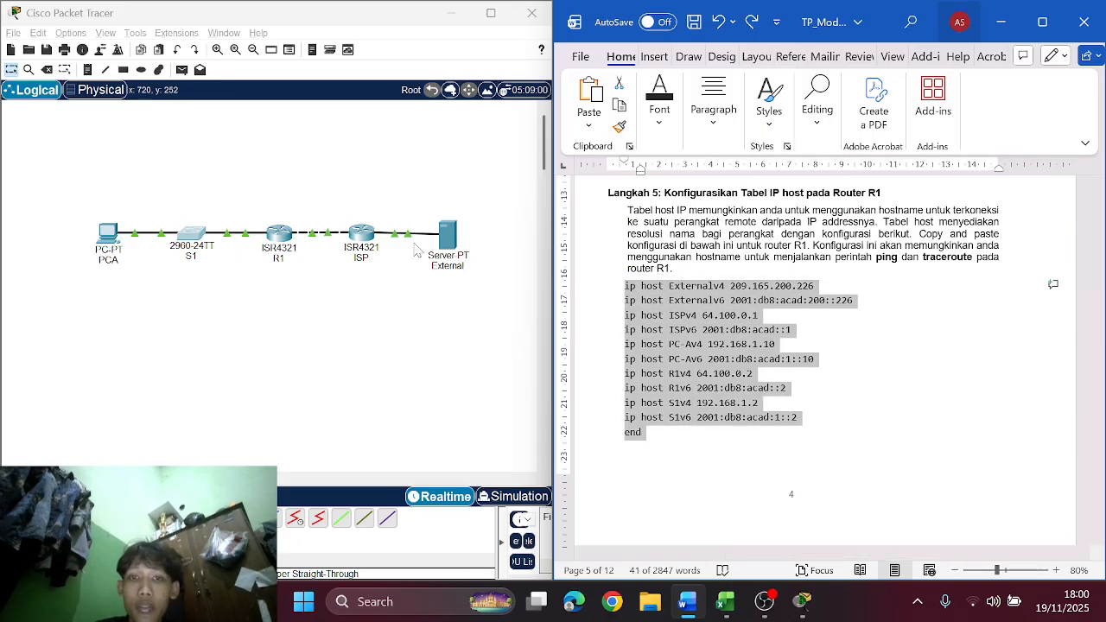
# Step: Paste the copied IP host table into R1's command line in global configuration mode and close the router's window
pyautogui.click(343, 251)
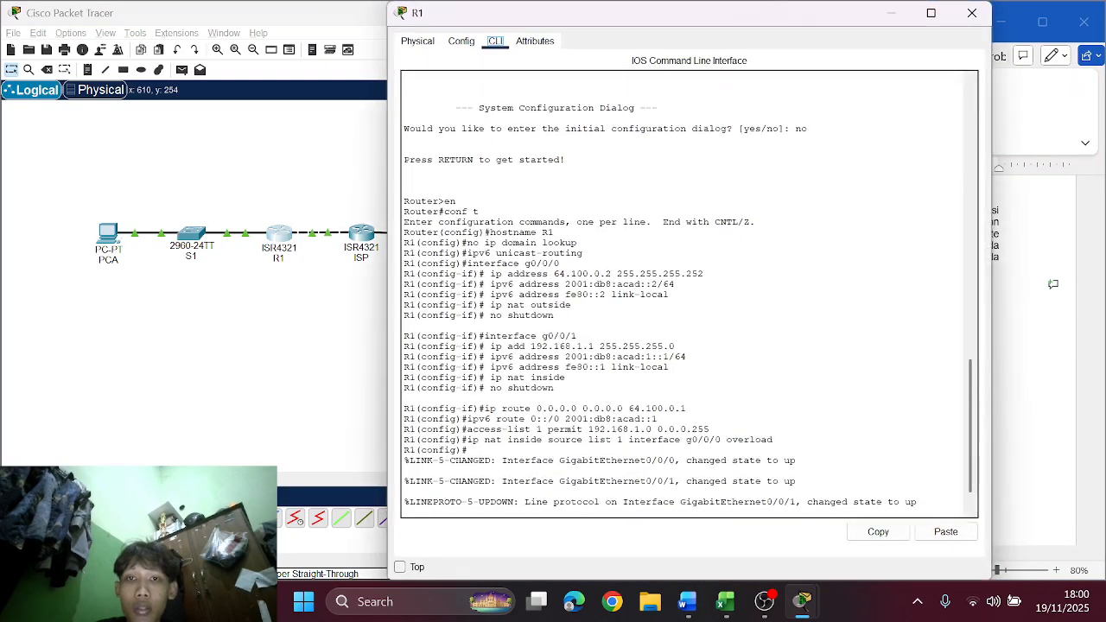
pyautogui.click(588, 346)
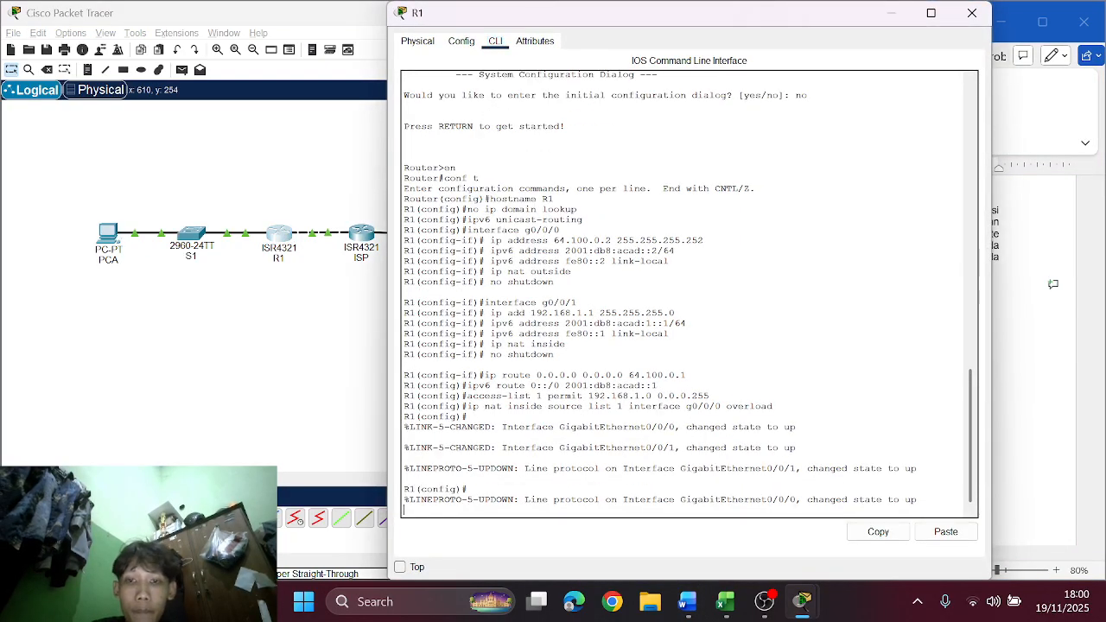
pyautogui.press('Return')
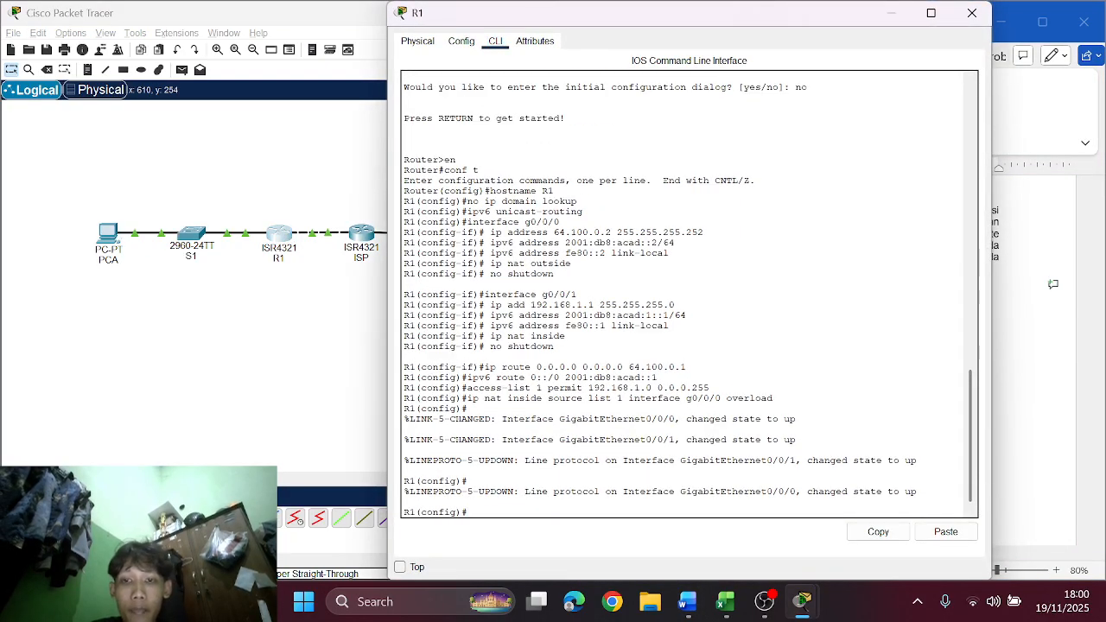
pyautogui.click(946, 532)
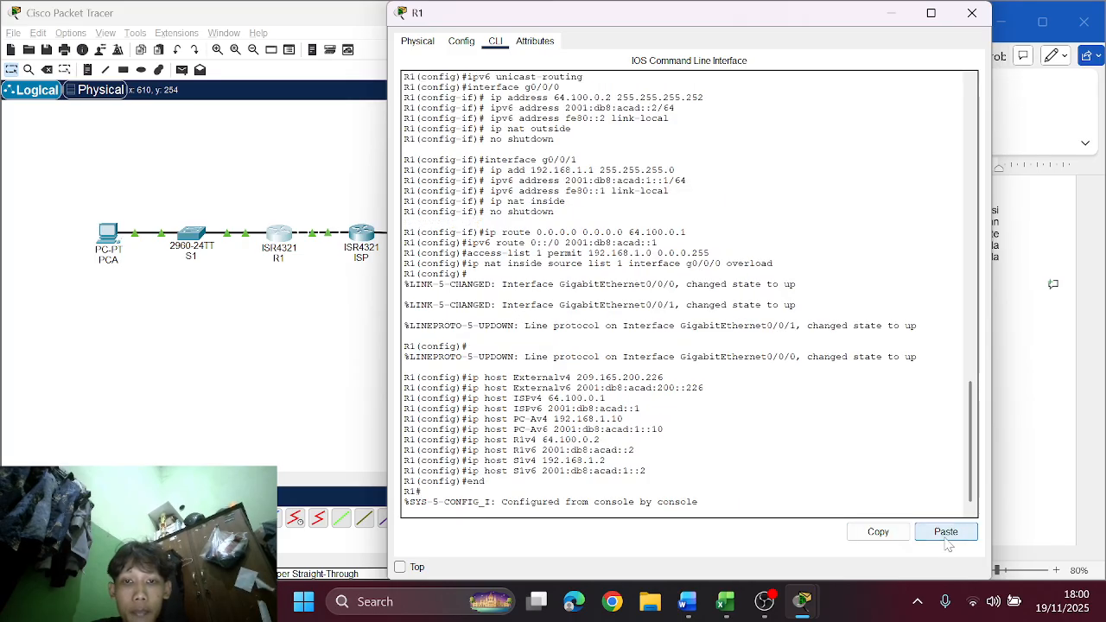
pyautogui.click(972, 12)
# Step: Copy the IPv4 default gateway test command ping 192.168.1.1 from Langkah 1 of Latihan 2 in the lab module
pyautogui.scroll(-10, 901, 356)
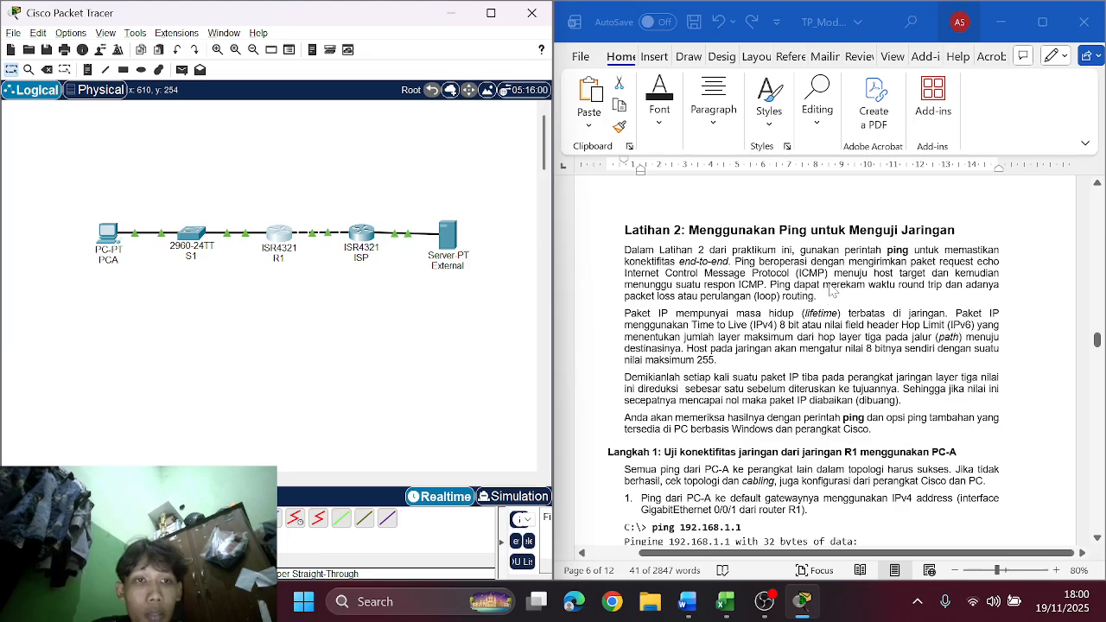
pyautogui.scroll(-2, 919, 298)
pyautogui.scroll(-1, 921, 296)
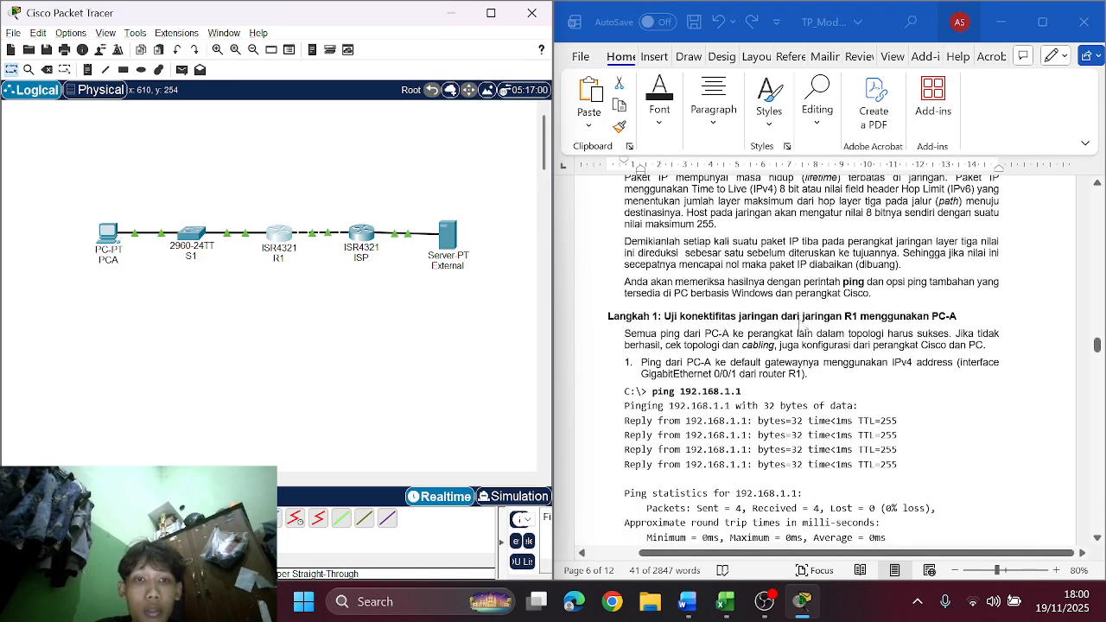
pyautogui.scroll(-1, 682, 350)
pyautogui.click(653, 346)
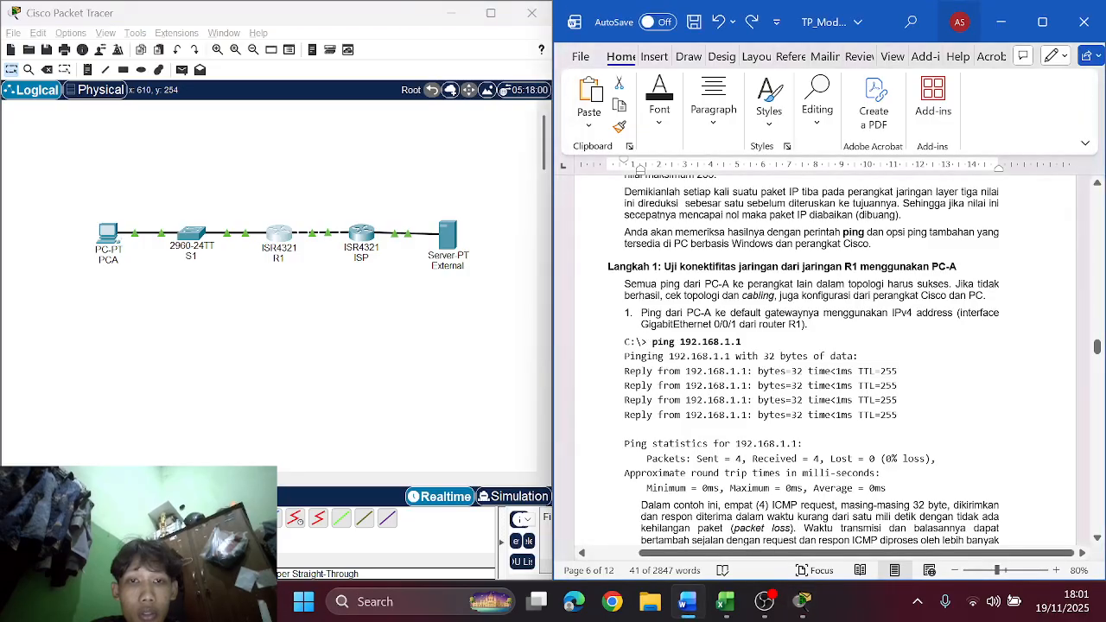
pyautogui.moveTo(745, 343); pyautogui.dragTo(647, 342)
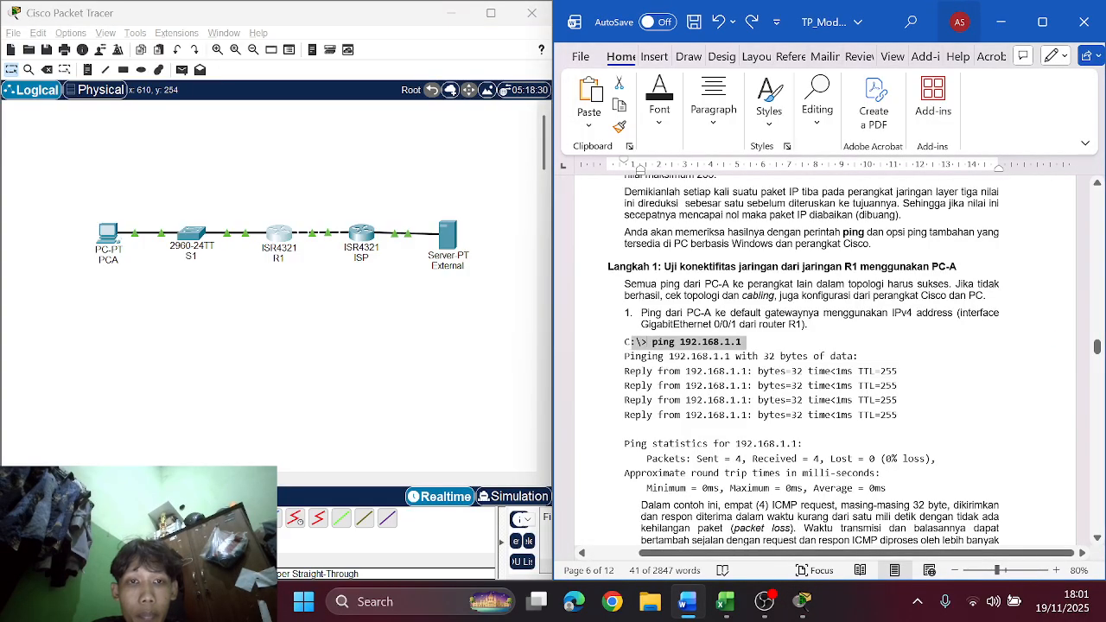
pyautogui.hotkey('ctrl', 'c')
pyautogui.click(750, 344)
pyautogui.moveTo(743, 342); pyautogui.dragTo(653, 342)
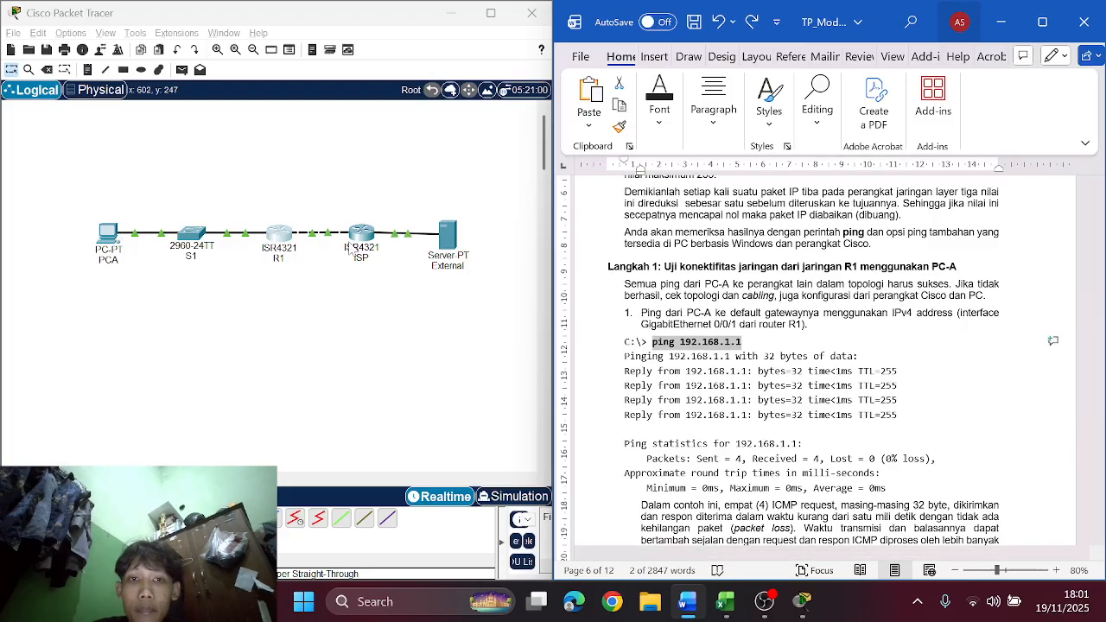
# Step: Open PCA's Command Prompt, paste the copied command ping 192.168.1.1 and run it
pyautogui.click(110, 240)
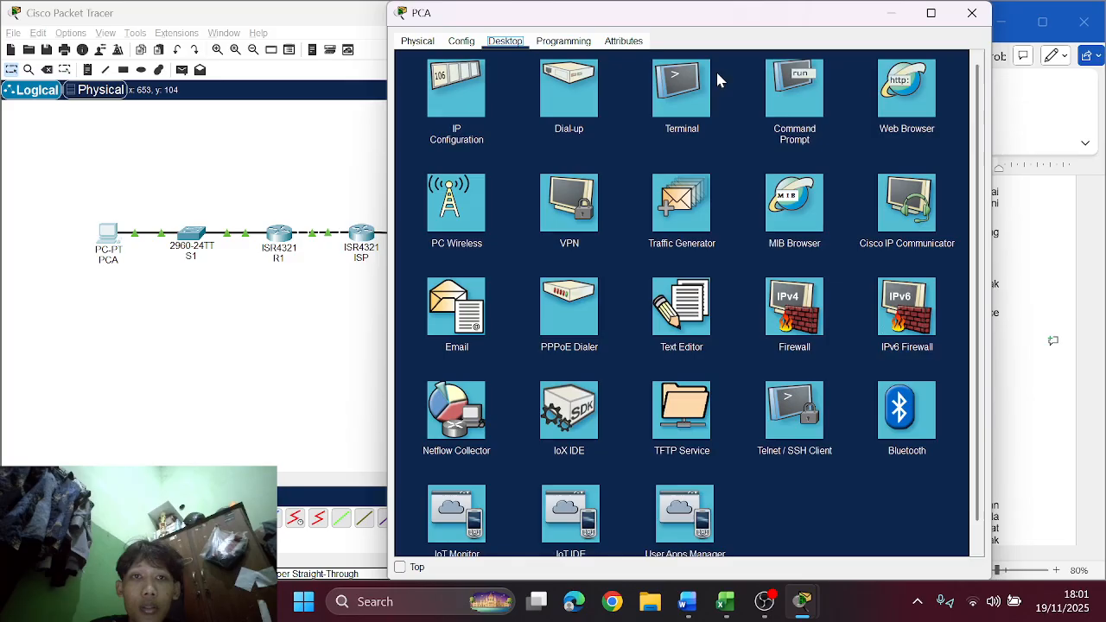
pyautogui.click(797, 91)
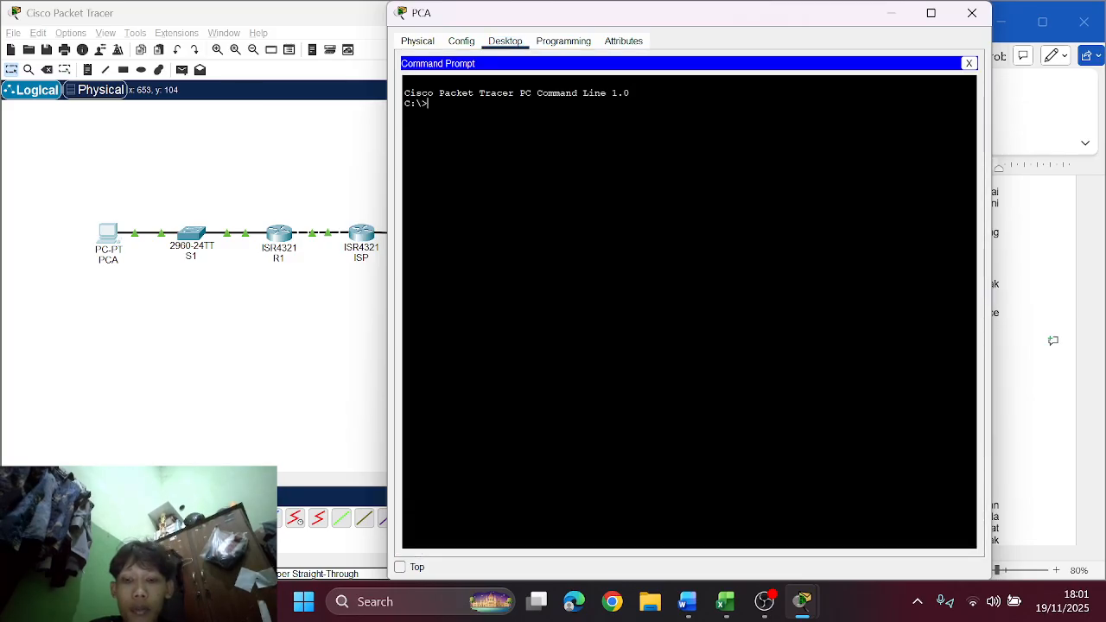
pyautogui.rightClick(560, 197)
pyautogui.click(581, 225)
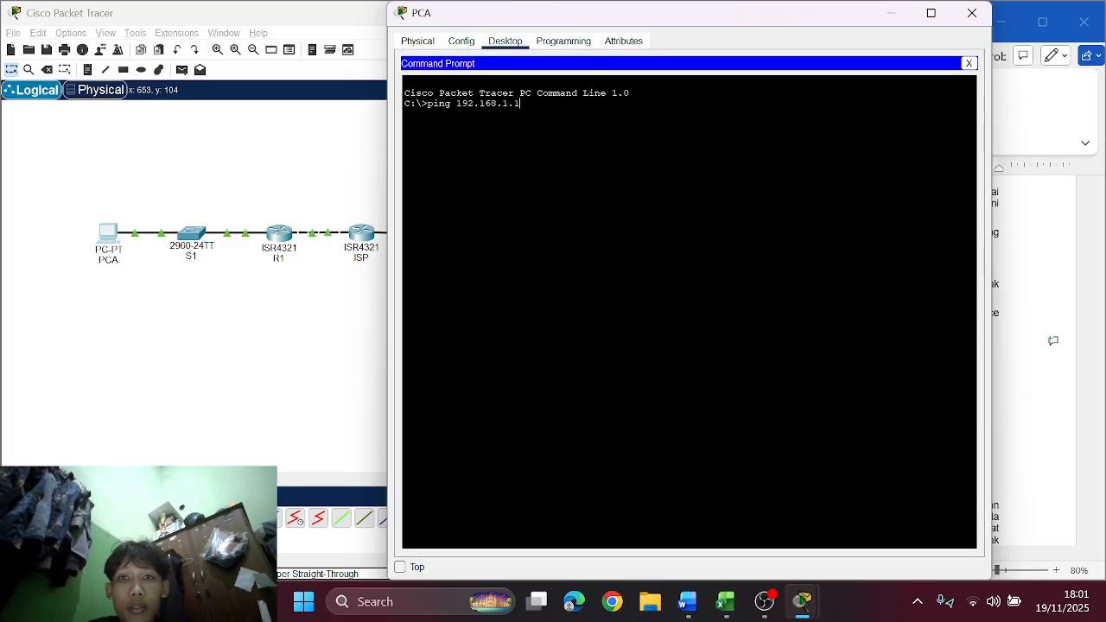
pyautogui.press('Return')
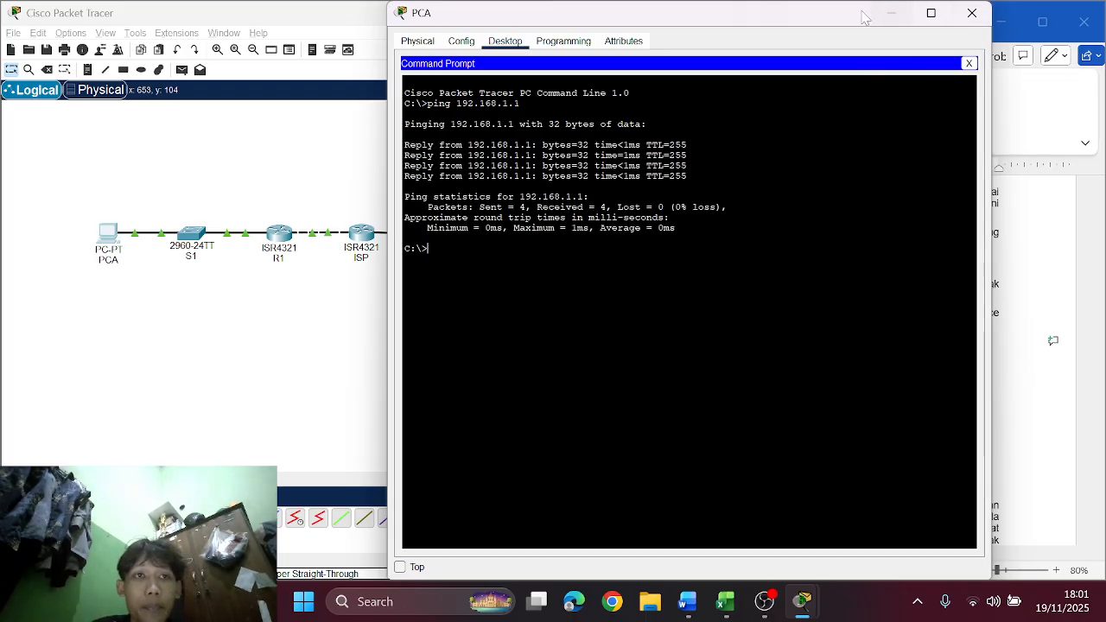
# Step: Shrink PCA's window and move it over the topology, clear of the lab module
pyautogui.moveTo(864, 17); pyautogui.dragTo(864, 179)
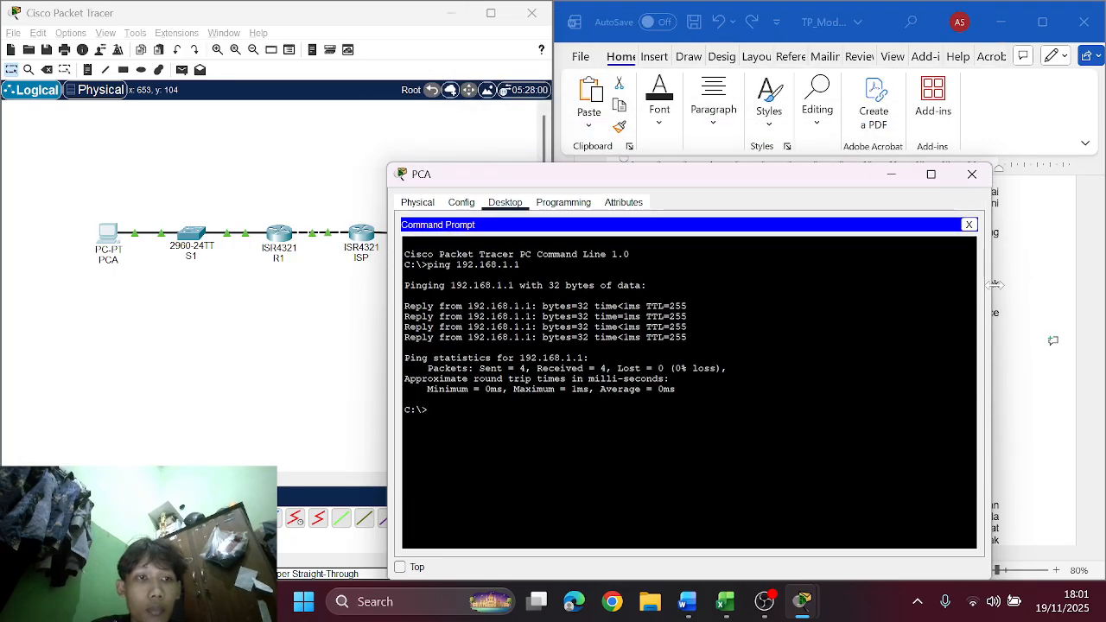
pyautogui.moveTo(990, 286); pyautogui.dragTo(801, 277)
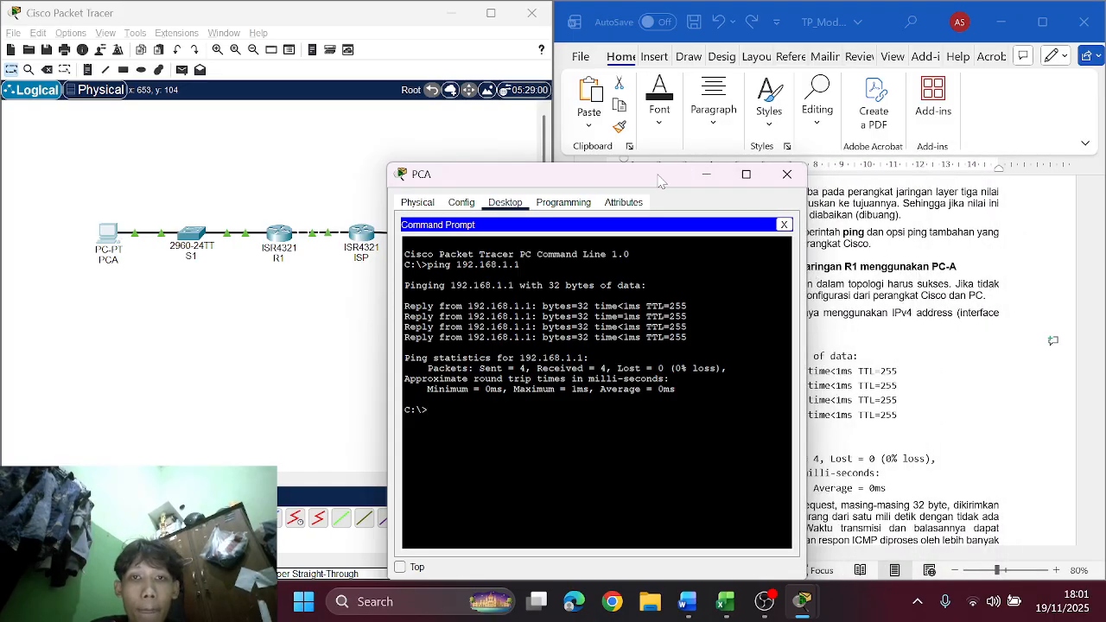
pyautogui.moveTo(662, 175); pyautogui.dragTo(365, 96)
# Step: Take the IPv6 gateway test command ping 2001:db8:acad:1::1 from the lab module, keeping its text there, and run it in PCA's Command Prompt
pyautogui.scroll(-10, 885, 313)
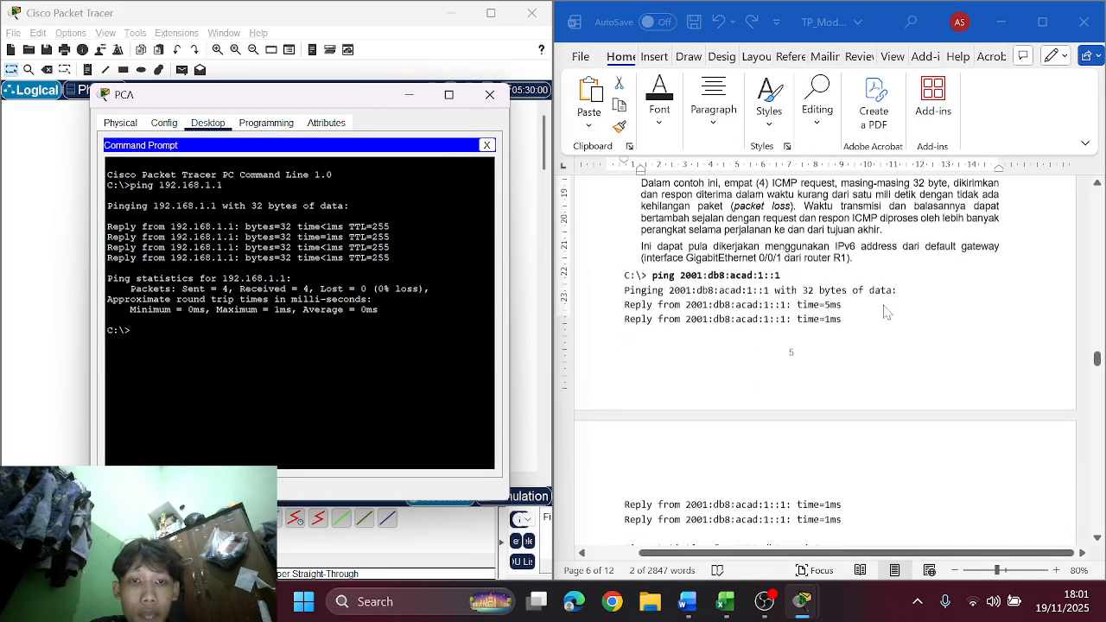
pyautogui.scroll(3, 886, 313)
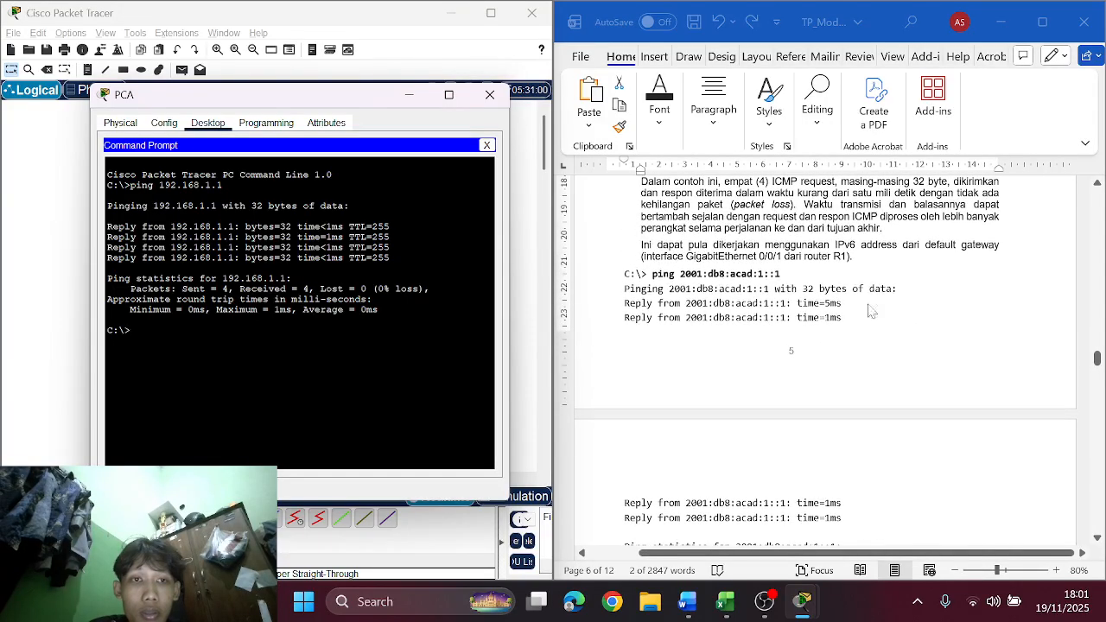
pyautogui.click(787, 273)
pyautogui.moveTo(782, 274); pyautogui.dragTo(653, 274)
pyautogui.hotkey('ctrl', 'x')
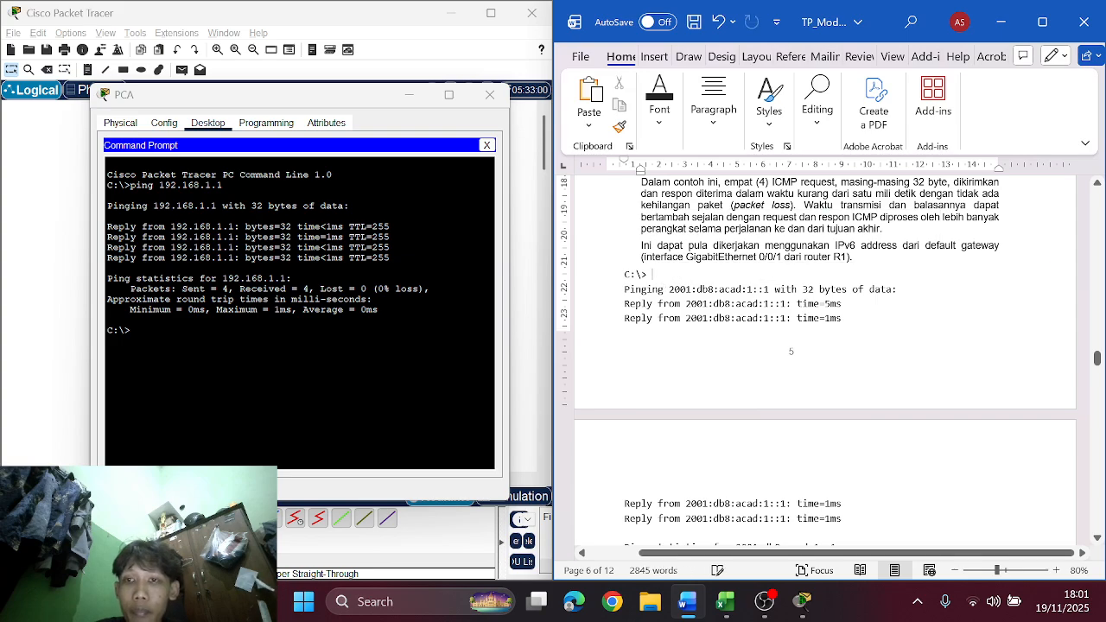
pyautogui.hotkey('ctrl', 'z')
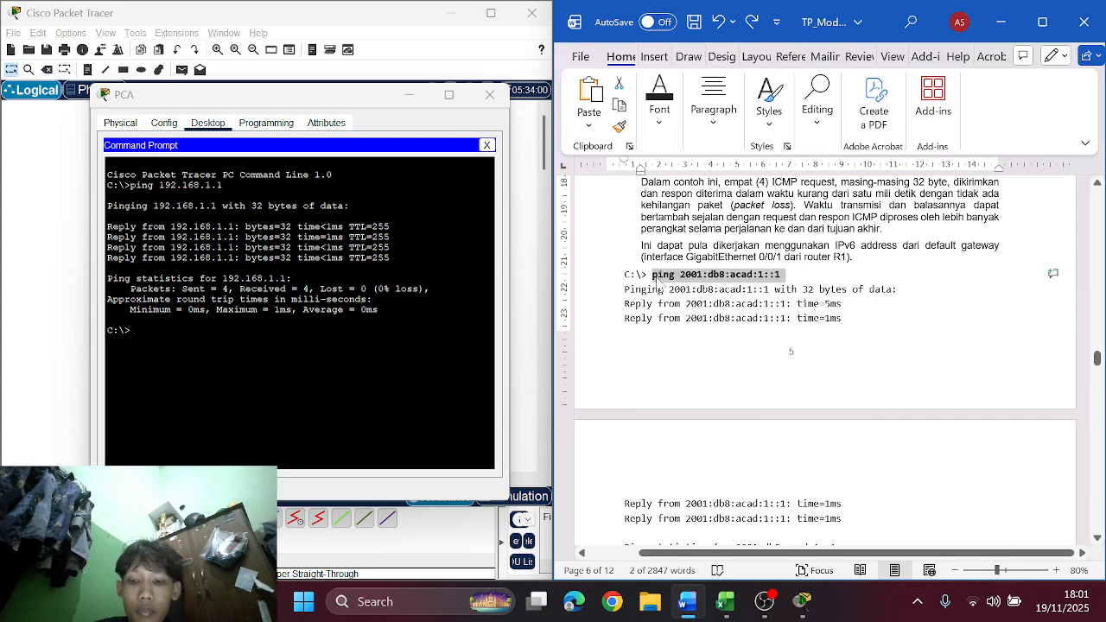
pyautogui.hotkey('alt', 'Tab')
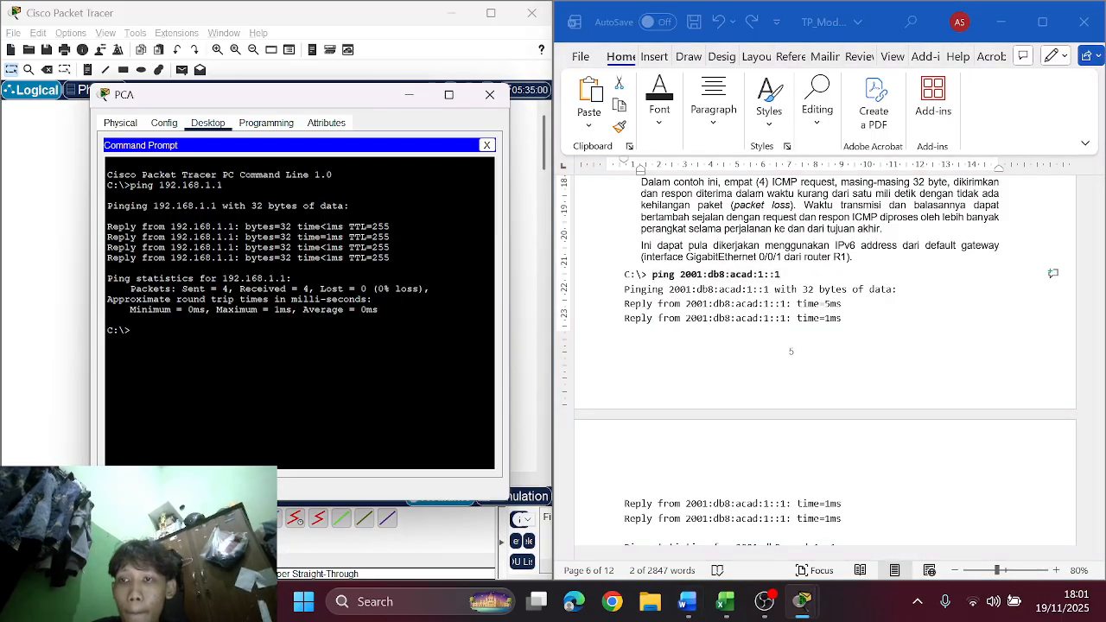
pyautogui.rightClick(283, 338)
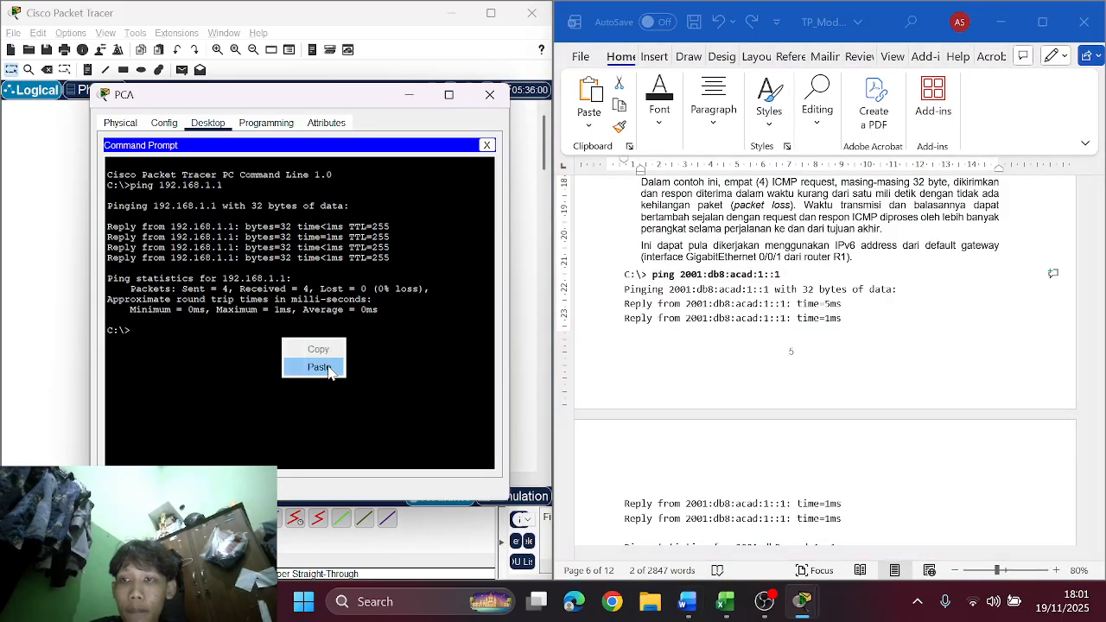
pyautogui.click(319, 367)
pyautogui.press('Return')
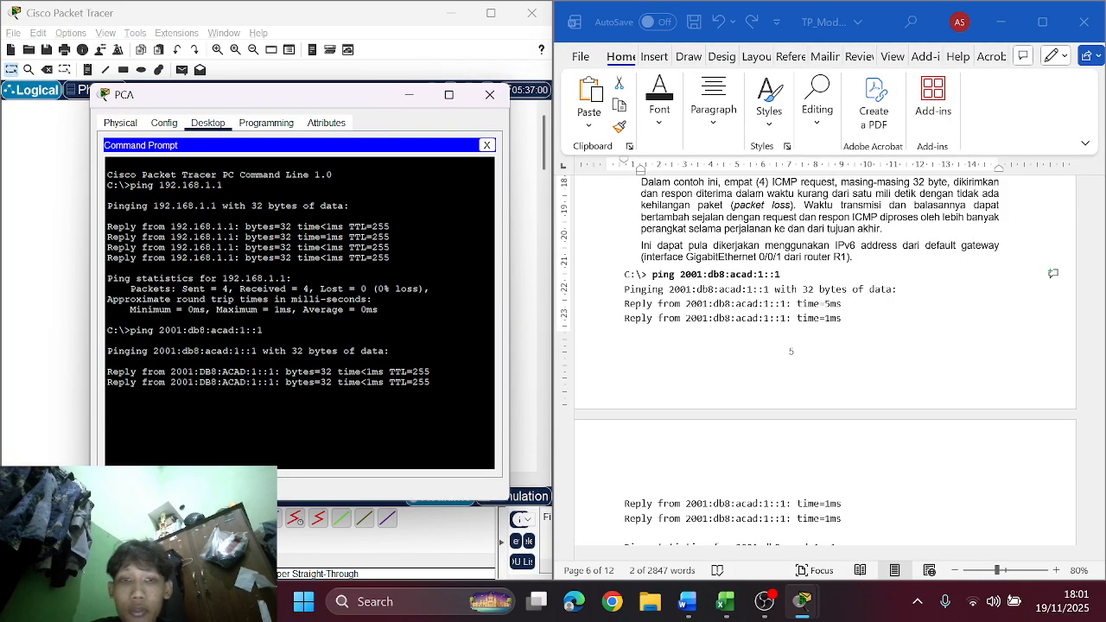
# Step: Copy 192.168.1.10, the first destination in the module's ping table, and ping it from PCA's Command Prompt
pyautogui.scroll(-7, 741, 406)
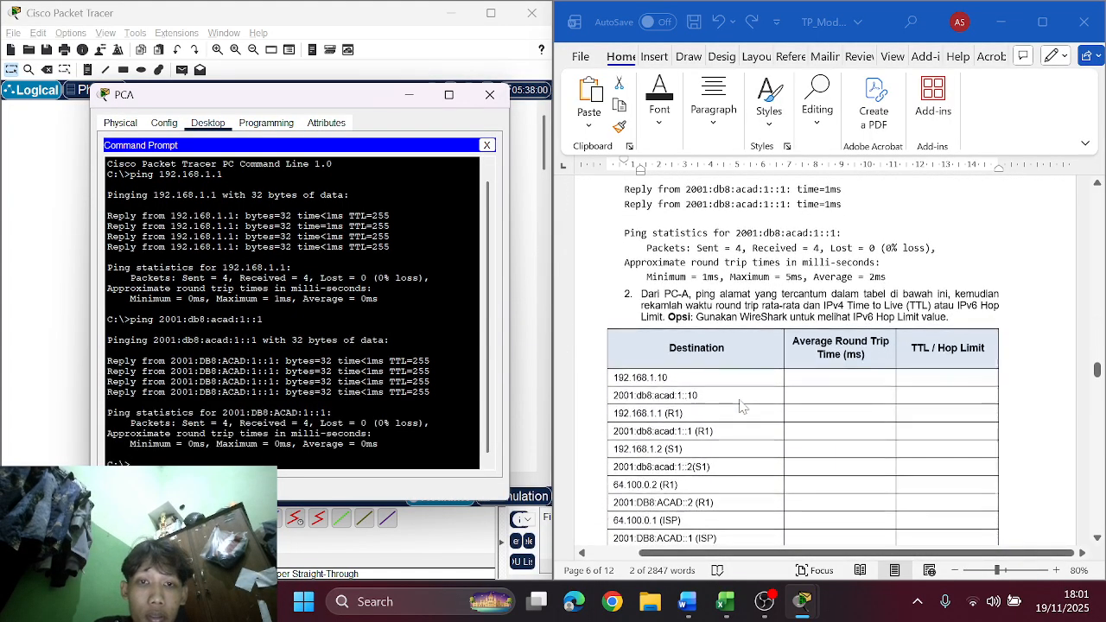
pyautogui.scroll(-2, 741, 406)
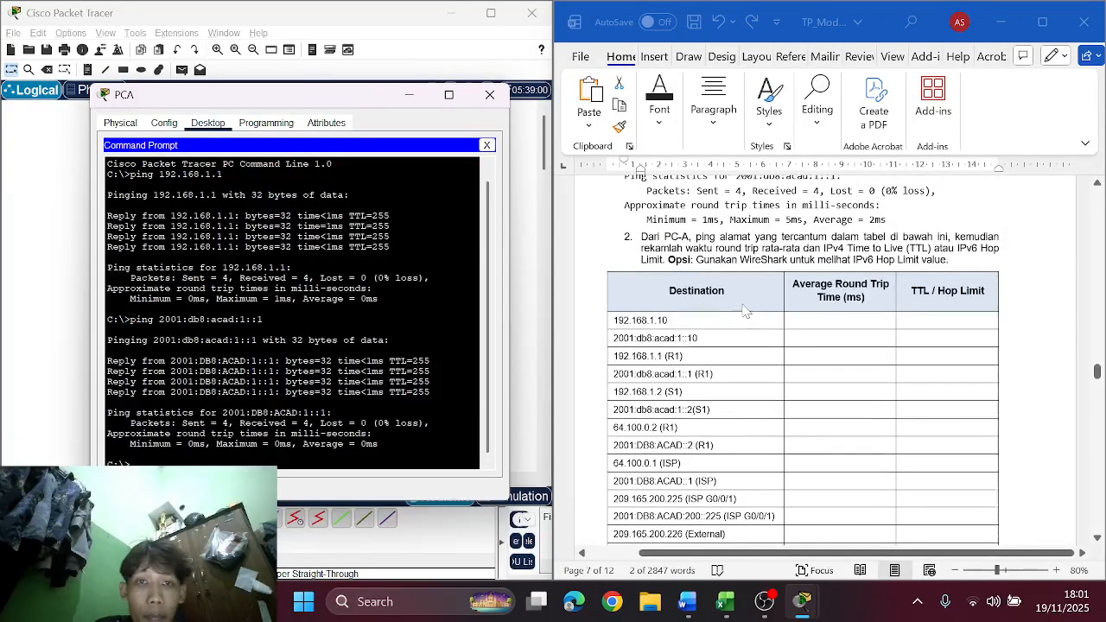
pyautogui.click(680, 321)
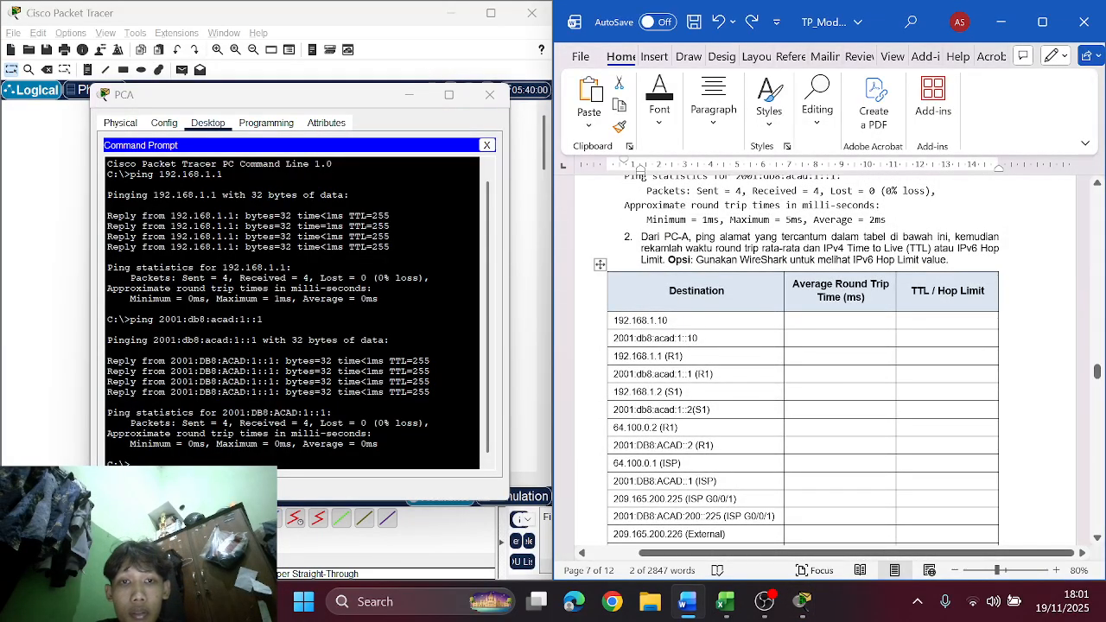
pyautogui.moveTo(674, 321); pyautogui.dragTo(611, 322)
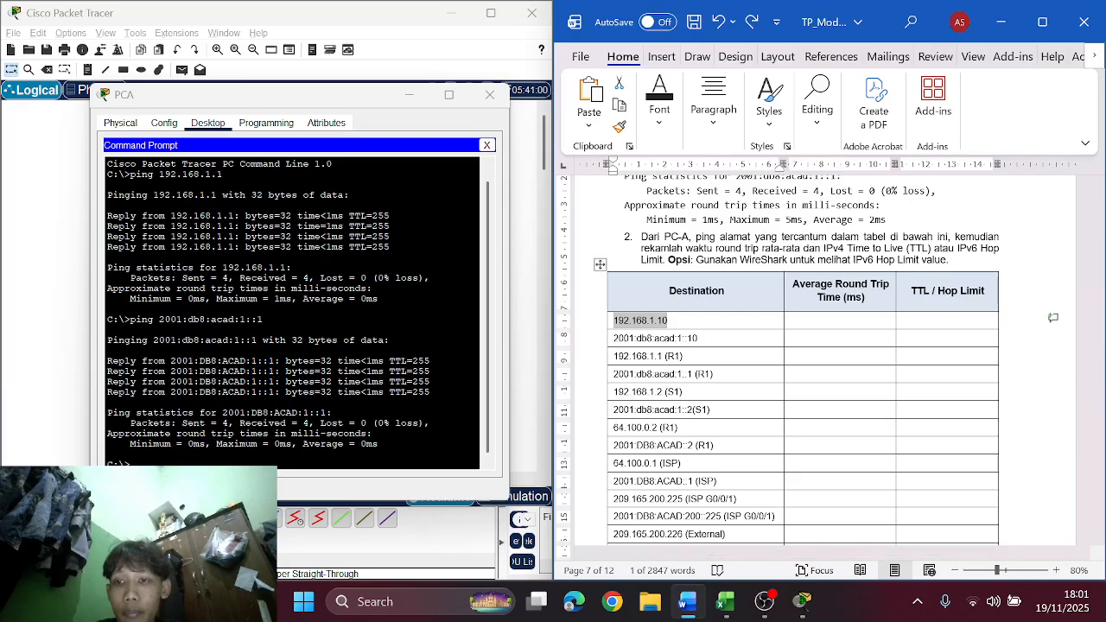
pyautogui.hotkey('alt', 'Tab')
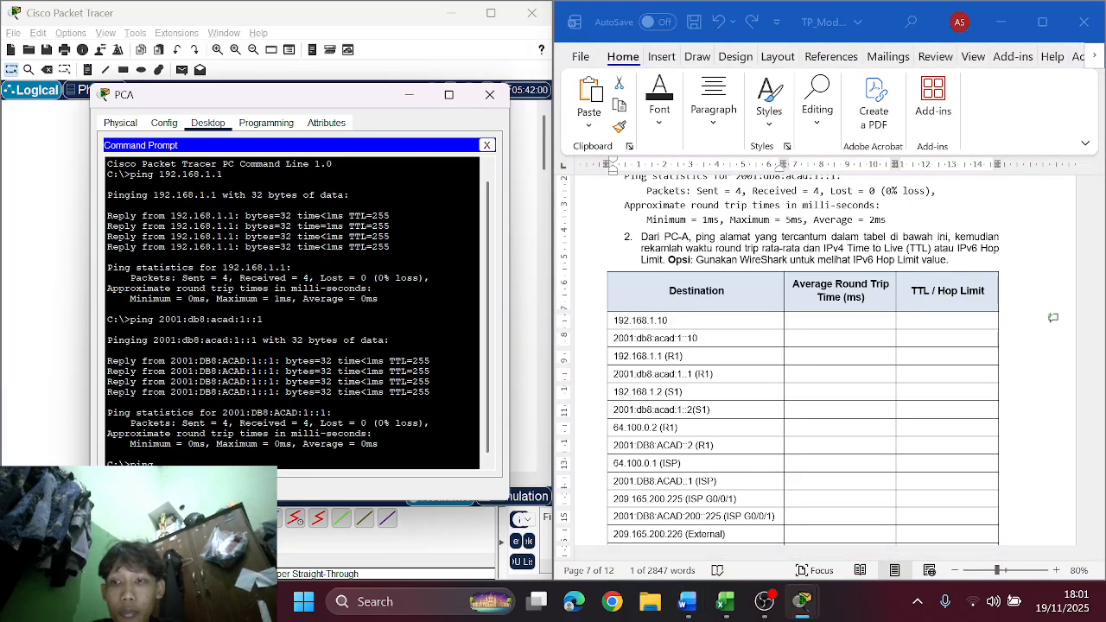
pyautogui.rightClick(269, 438)
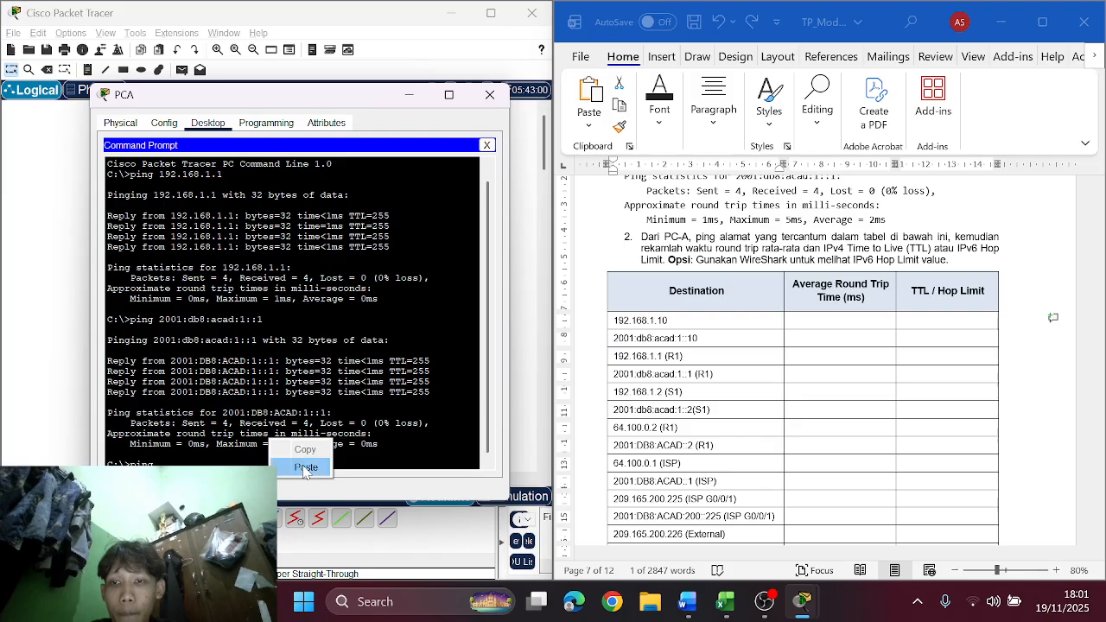
pyautogui.click(290, 467)
pyautogui.press('Return')
pyautogui.scroll(3, 804, 374)
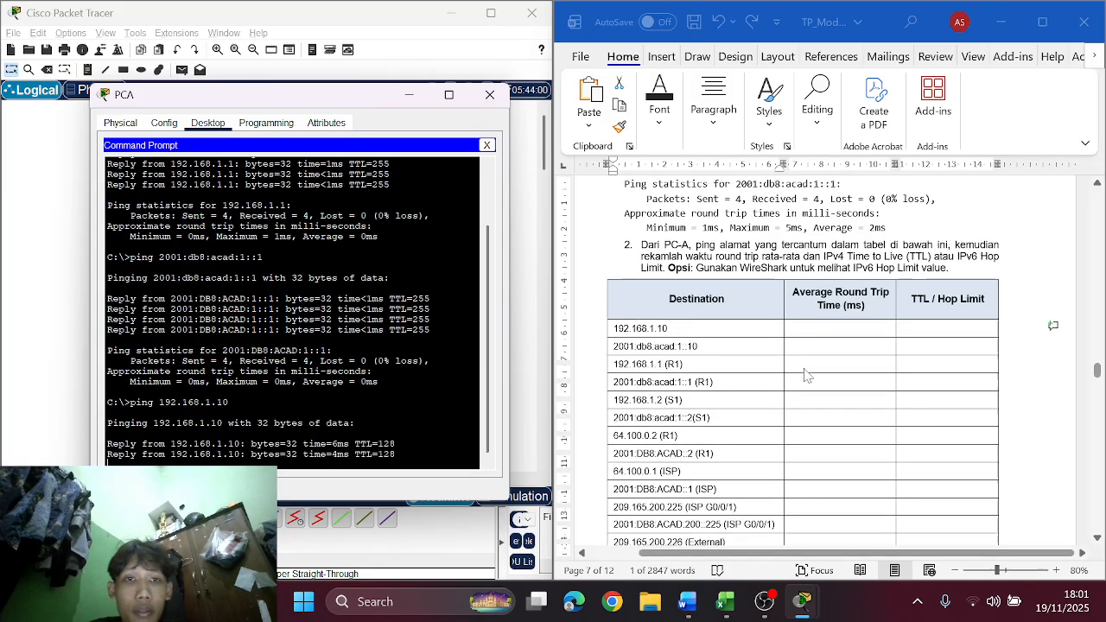
# Step: Record an average round trip time of 3 ms and a TTL of 128 for 192.168.1.10 in the module's results table
pyautogui.scroll(-2, 804, 374)
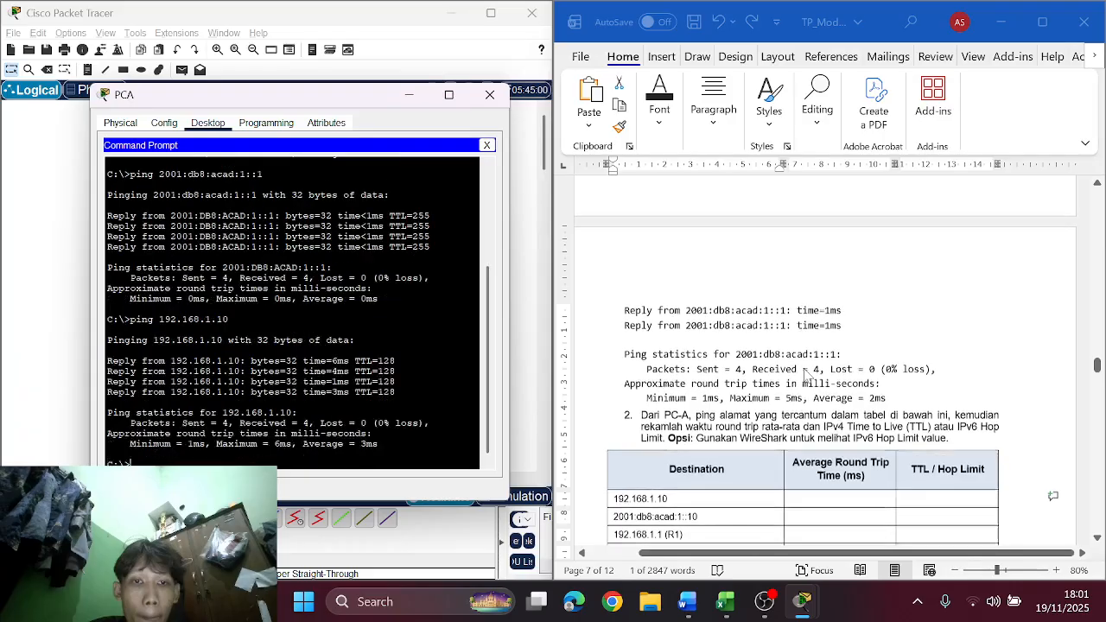
pyautogui.scroll(-2, 804, 373)
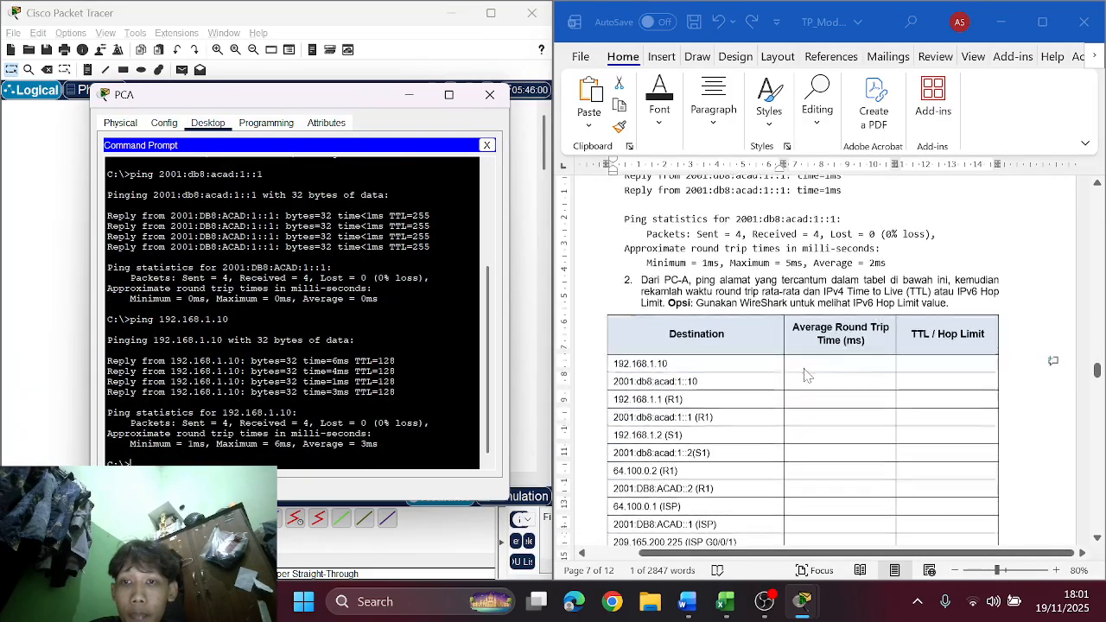
pyautogui.click(848, 356)
pyautogui.click(846, 356)
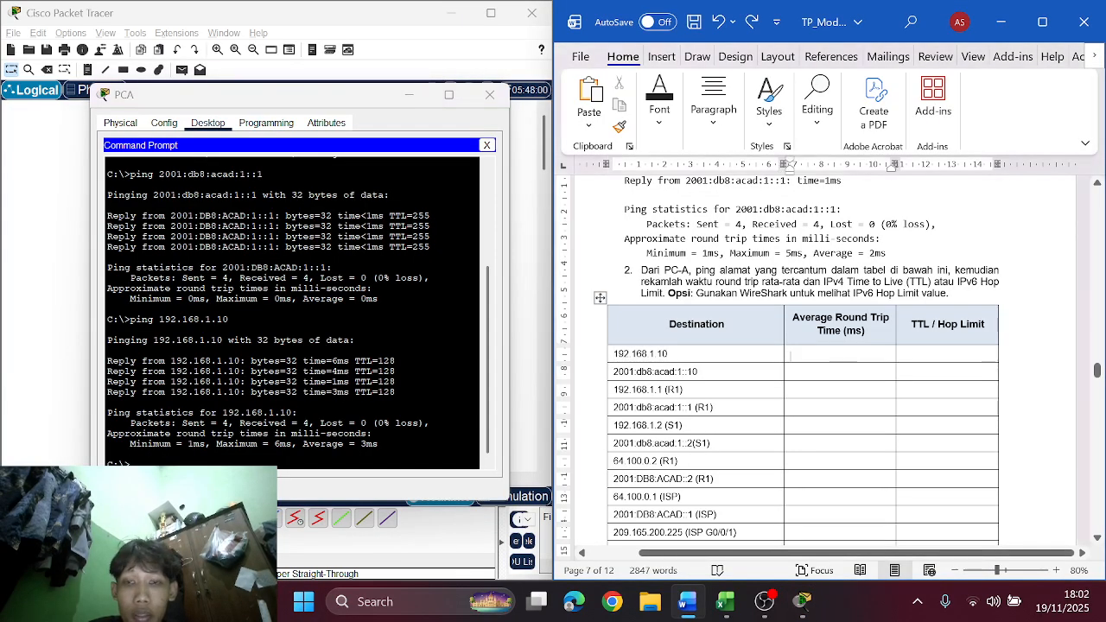
pyautogui.write('3')
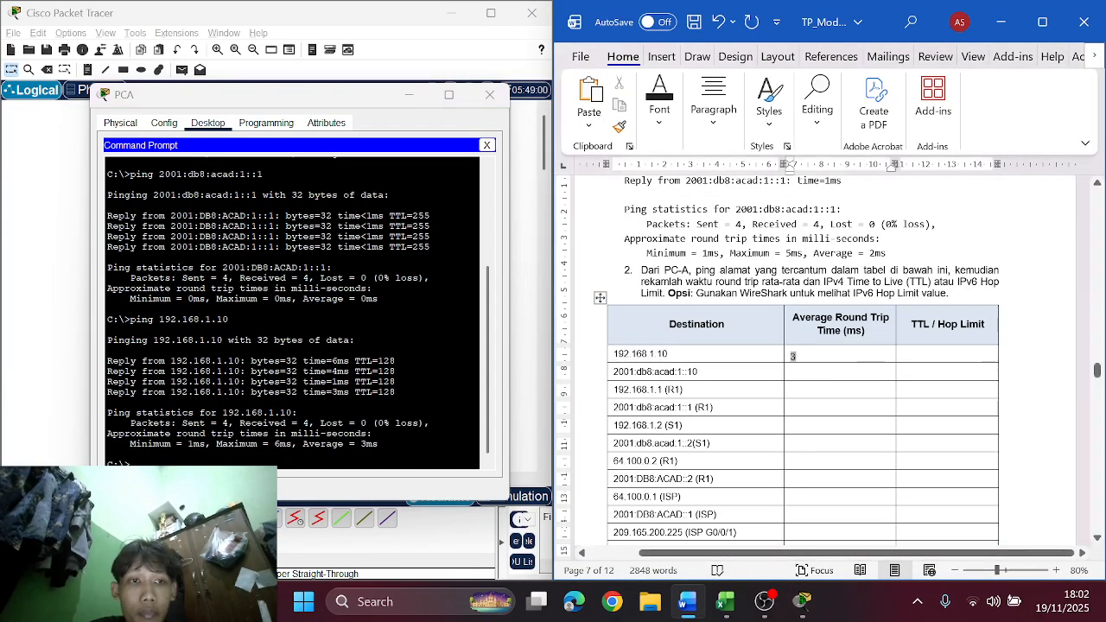
pyautogui.press('Tab')
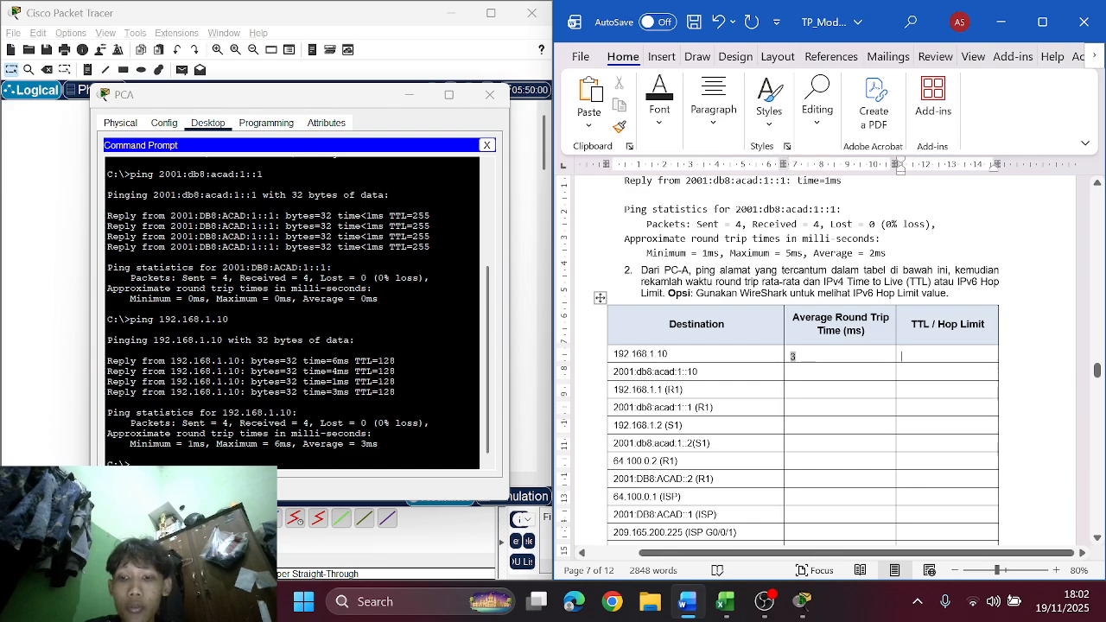
pyautogui.write('128')
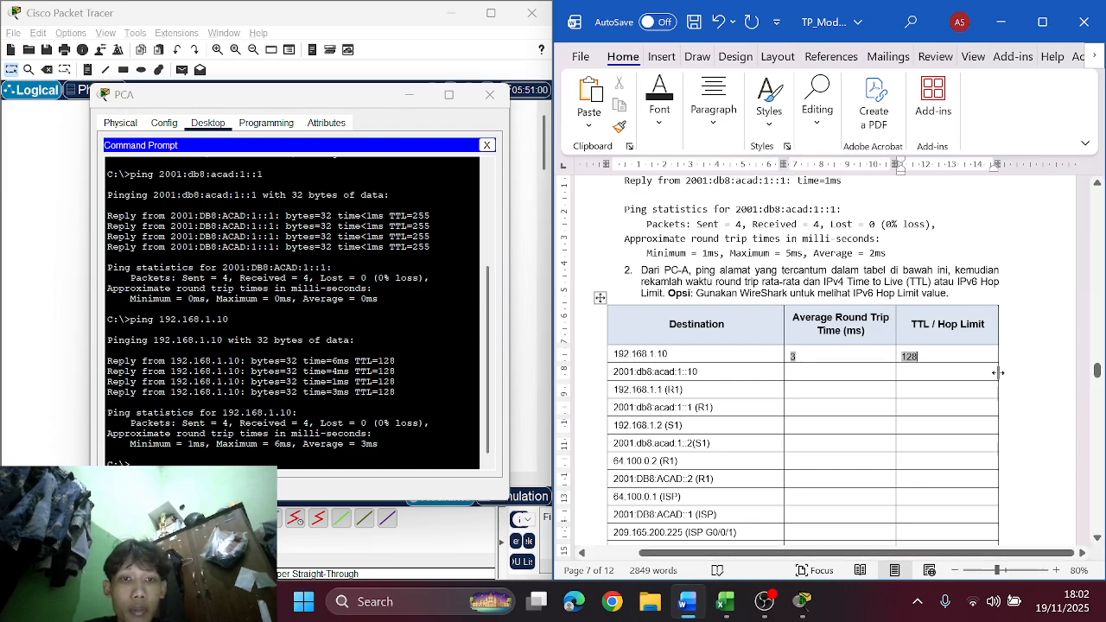
# Step: Copy the destination 2001:db8:acad:1::10 from the results table and ping it from PCA's Command Prompt
pyautogui.click(793, 373)
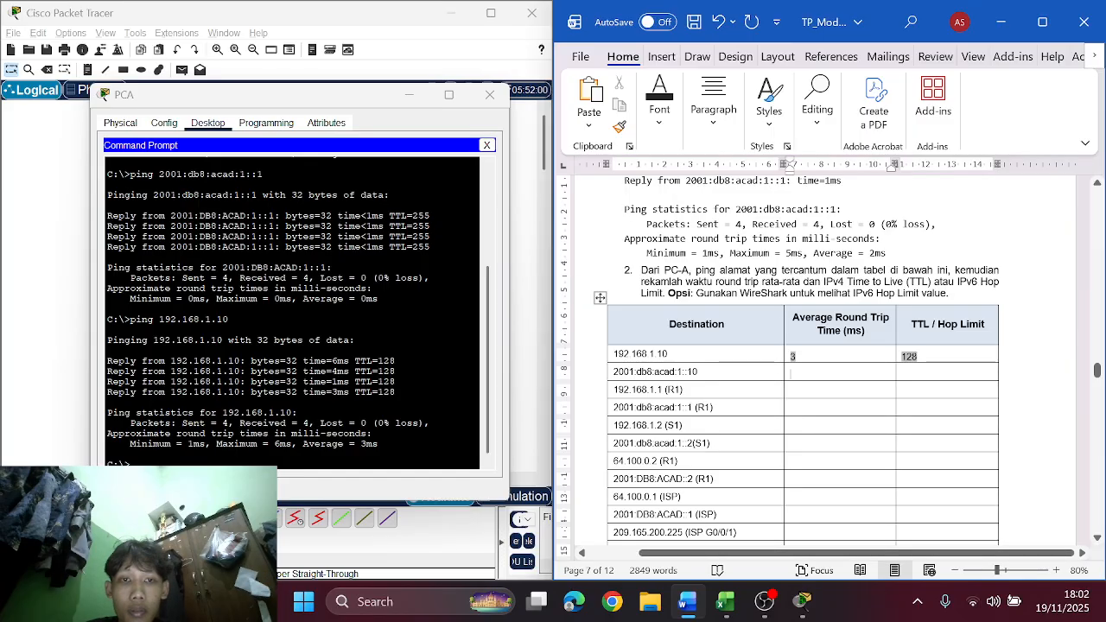
pyautogui.hotkey('shift', 'Tab')
pyautogui.hotkey('ctrl', 'c')
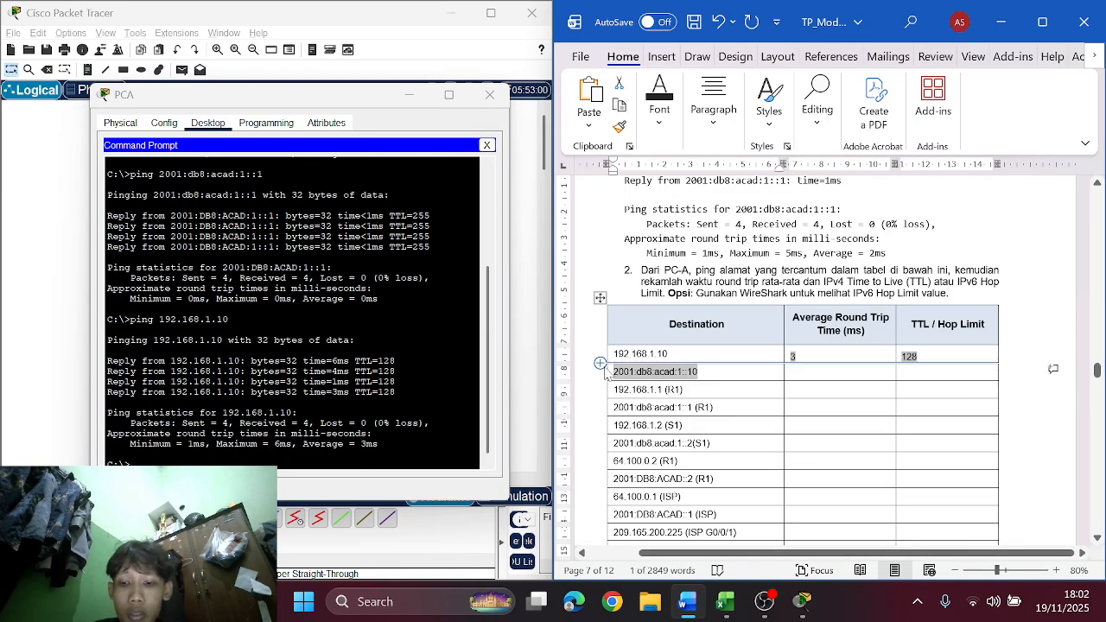
pyautogui.click(107, 454)
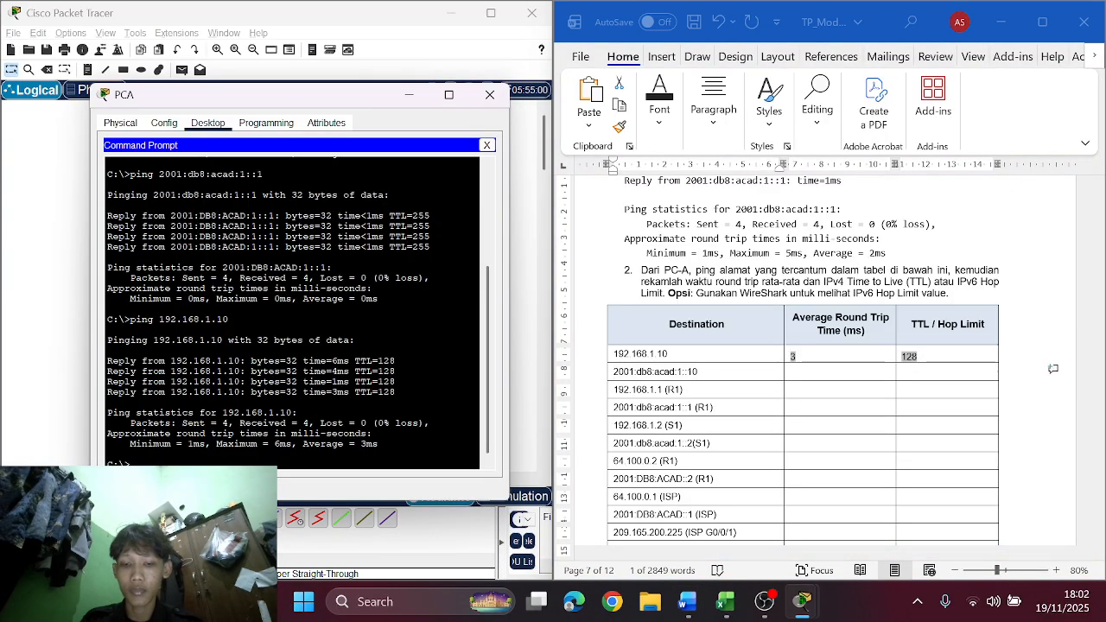
pyautogui.write('ping')
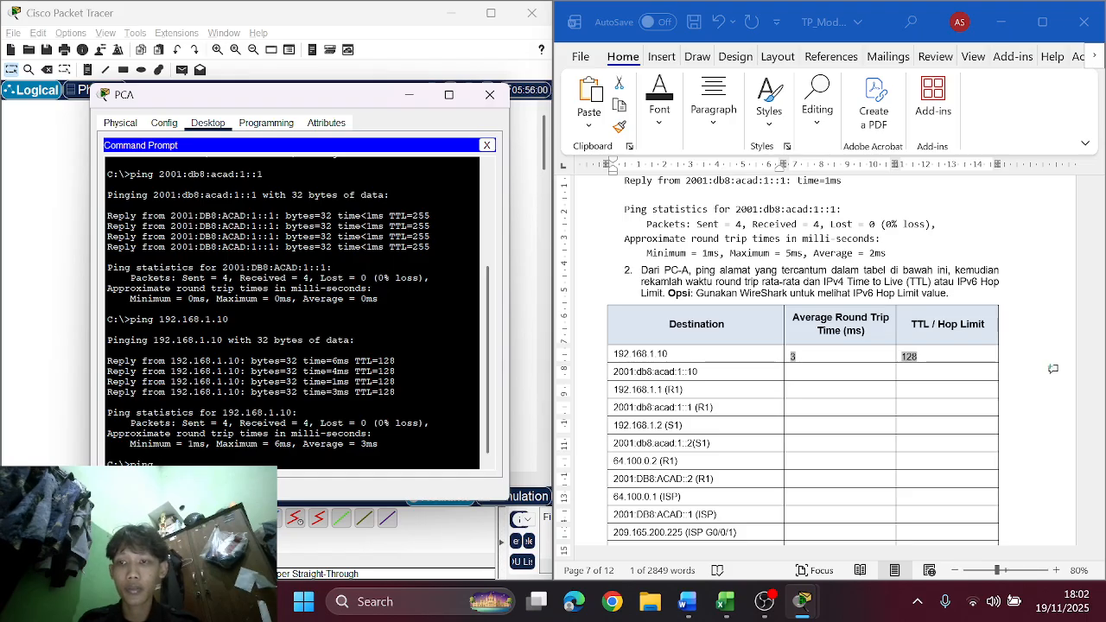
pyautogui.rightClick(205, 413)
pyautogui.click(243, 442)
pyautogui.press('Return')
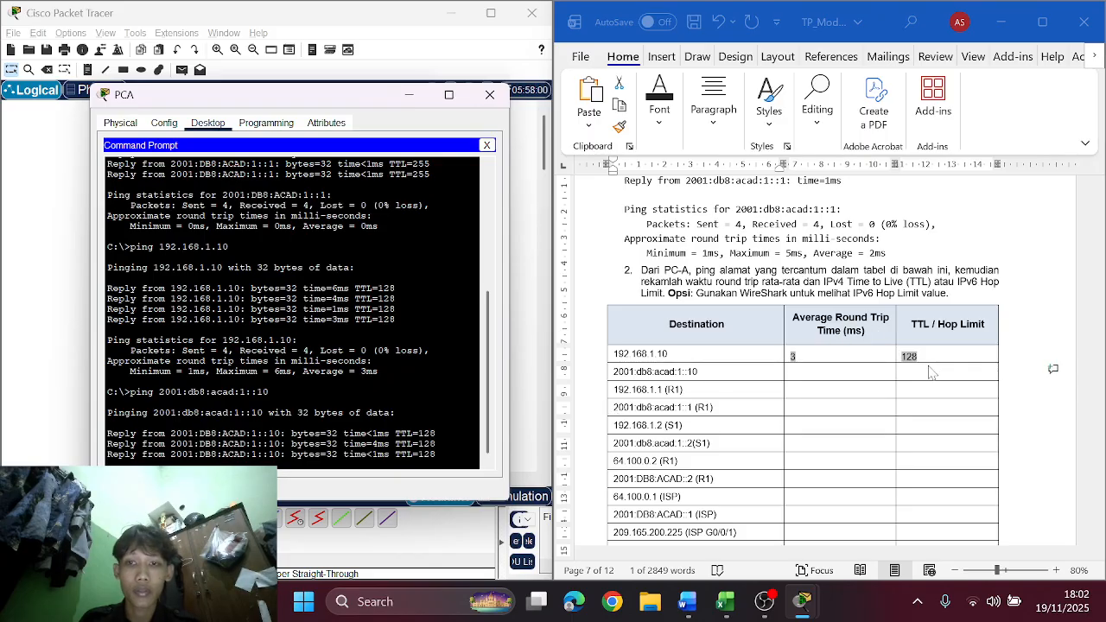
# Step: Fill in the 2001:db8:acad:1::10 row with a hop limit of 128 and an average round trip time of 1 ms
pyautogui.moveTo(613, 372); pyautogui.dragTo(697, 372)
pyautogui.click(903, 373)
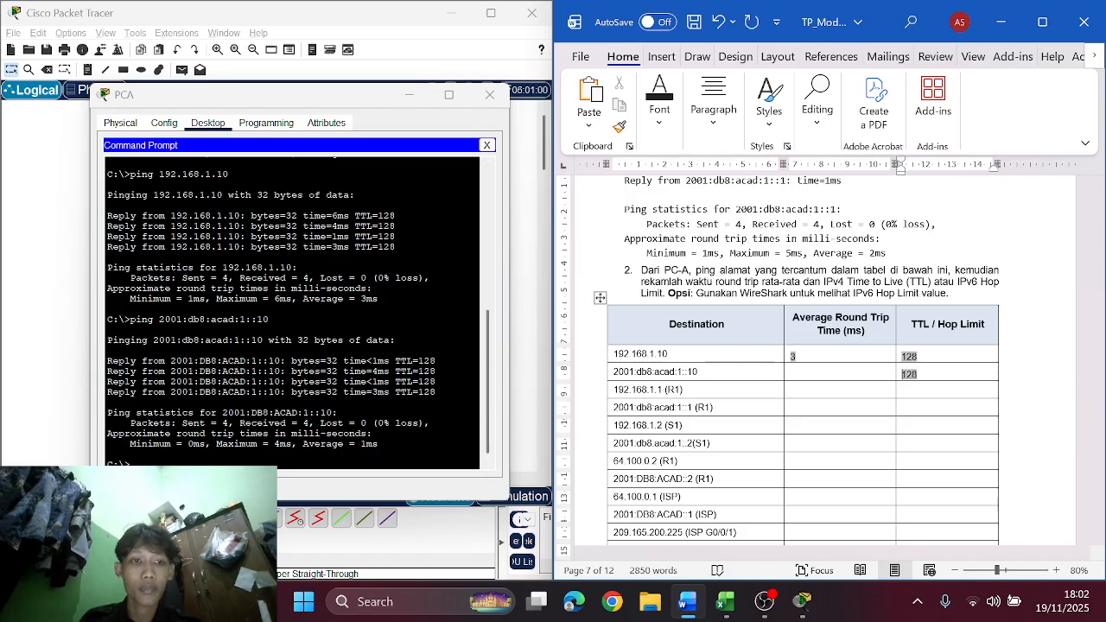
pyautogui.press('Left')
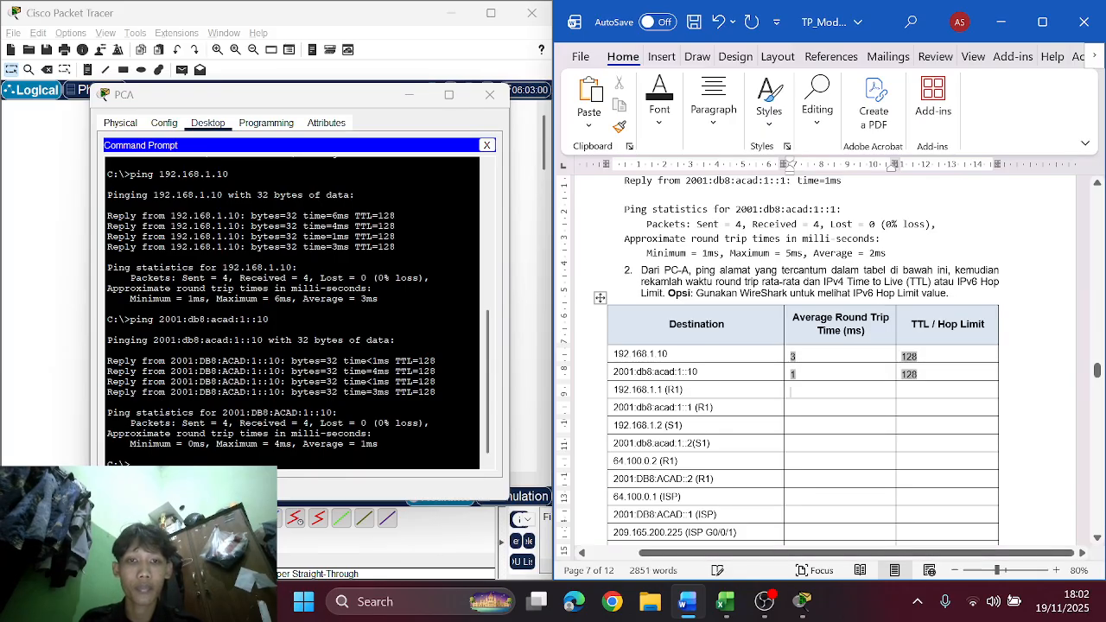
# Step: Take R1's address 192.168.1.1 from the results table and ping it from PCA's Command Prompt
pyautogui.click(649, 389)
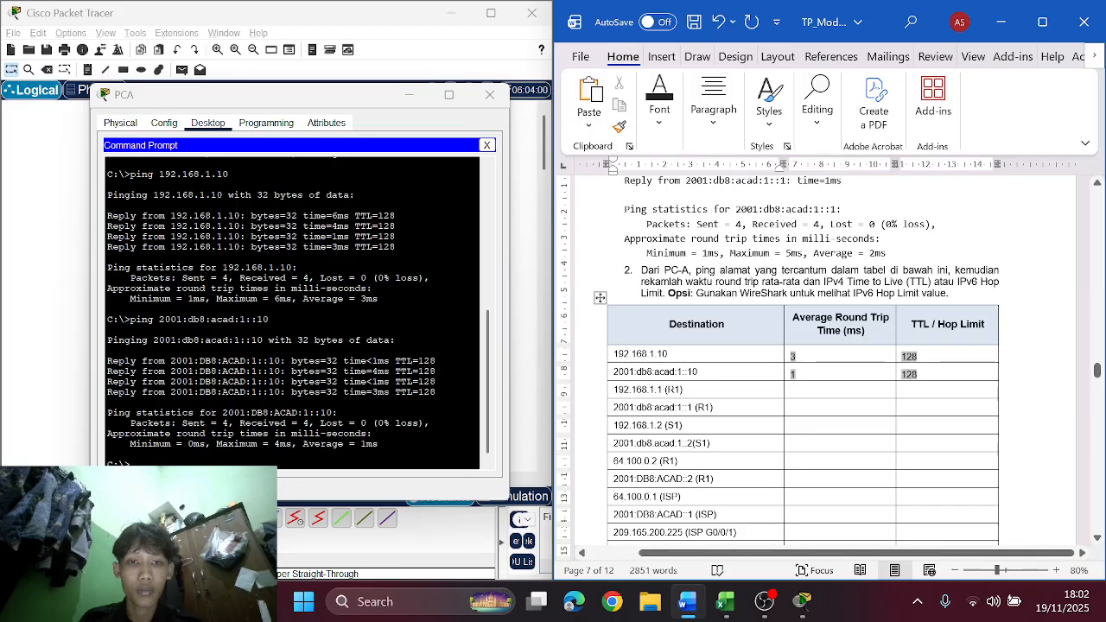
pyautogui.doubleClick(650, 390)
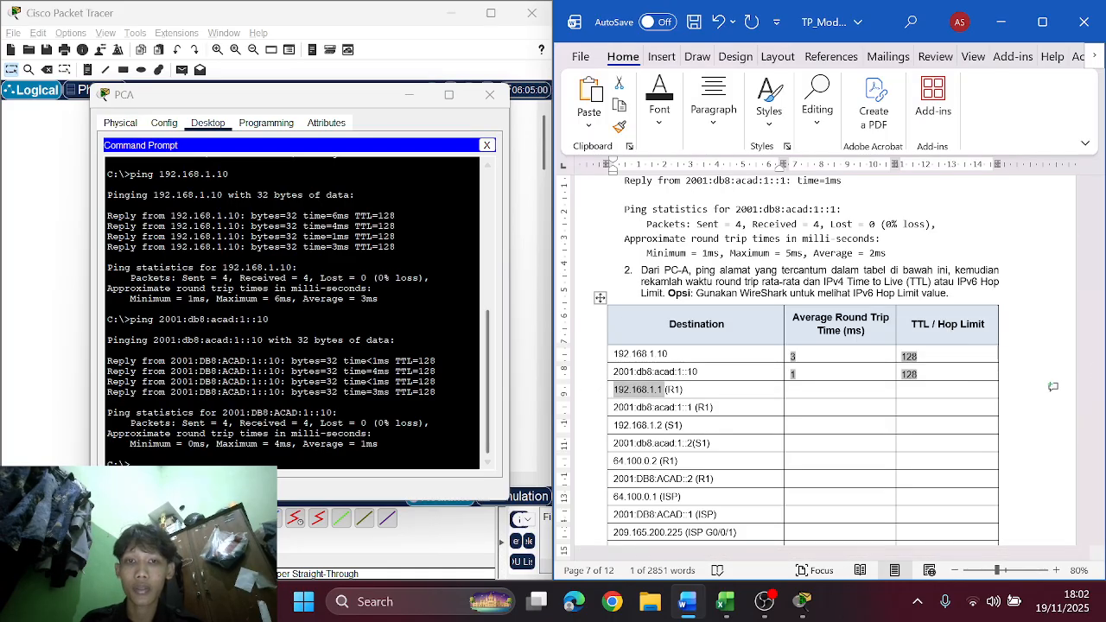
pyautogui.click(298, 442)
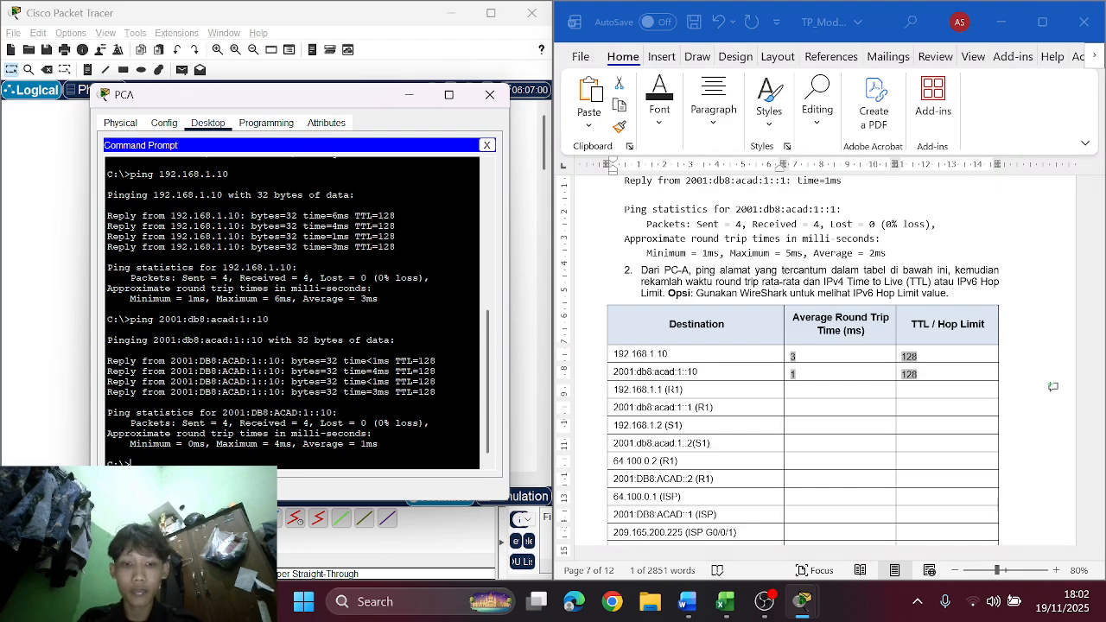
pyautogui.write('ping 192.168.1.1')
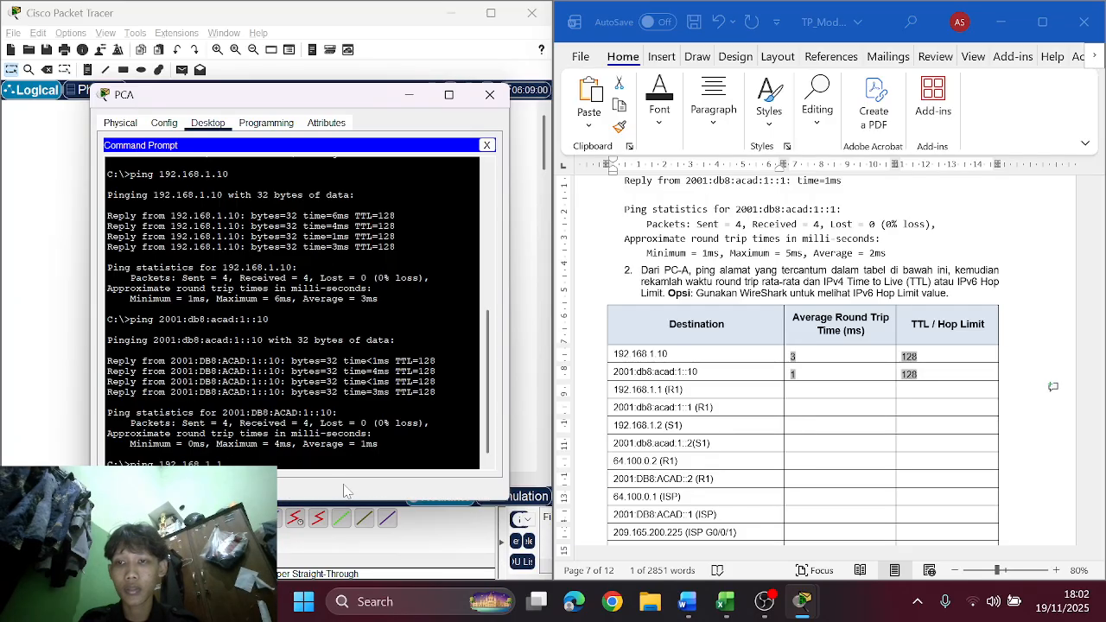
pyautogui.press('Return')
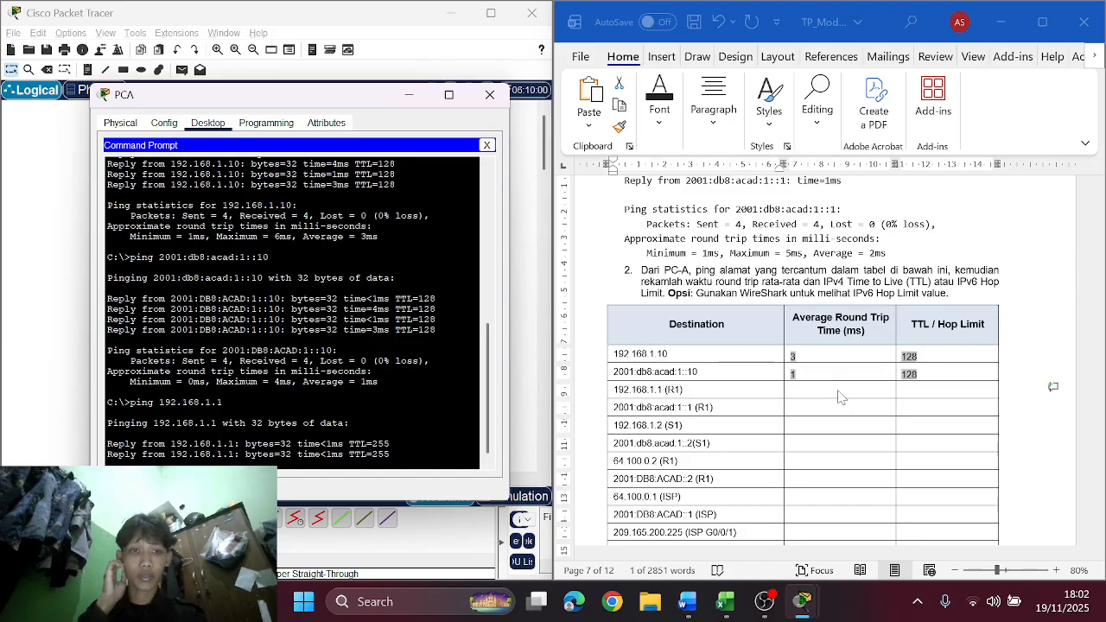
# Step: Enter a TTL of 255 and an average round trip time of 0 ms in the 192.168.1.1 (R1) row
pyautogui.doubleClick(638, 390)
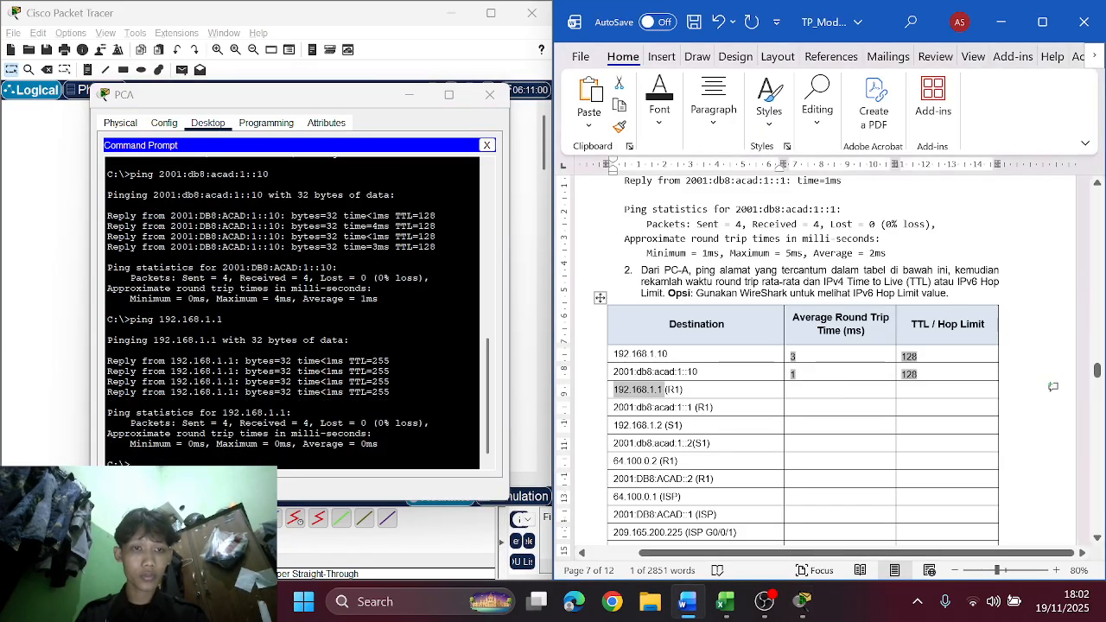
pyautogui.press('Tab')
pyautogui.press('Tab')
pyautogui.write('25')
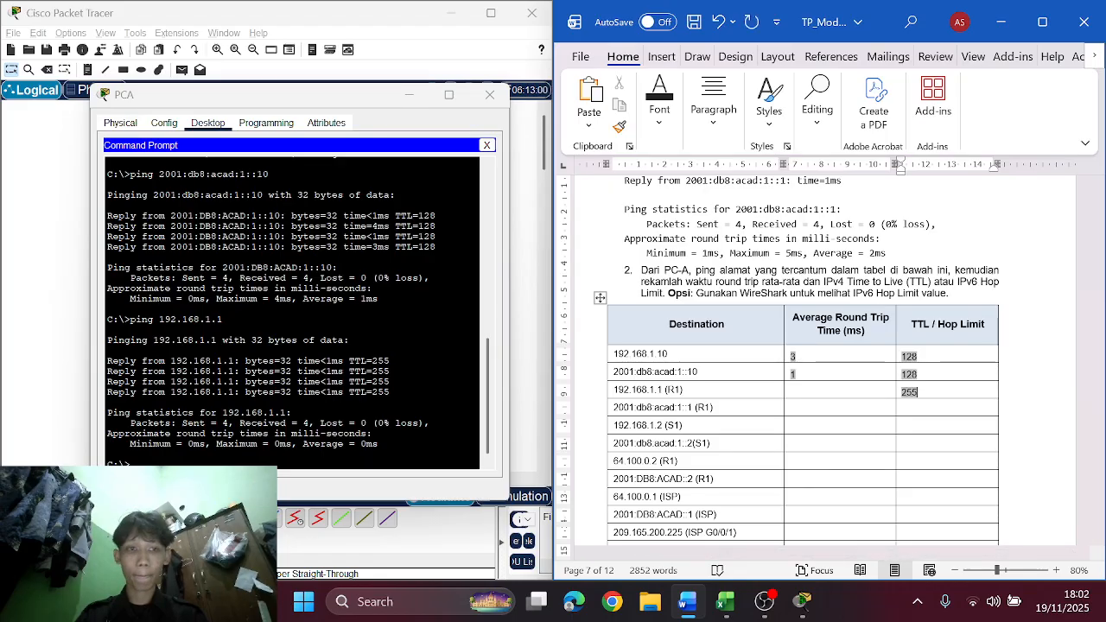
pyautogui.write('5')
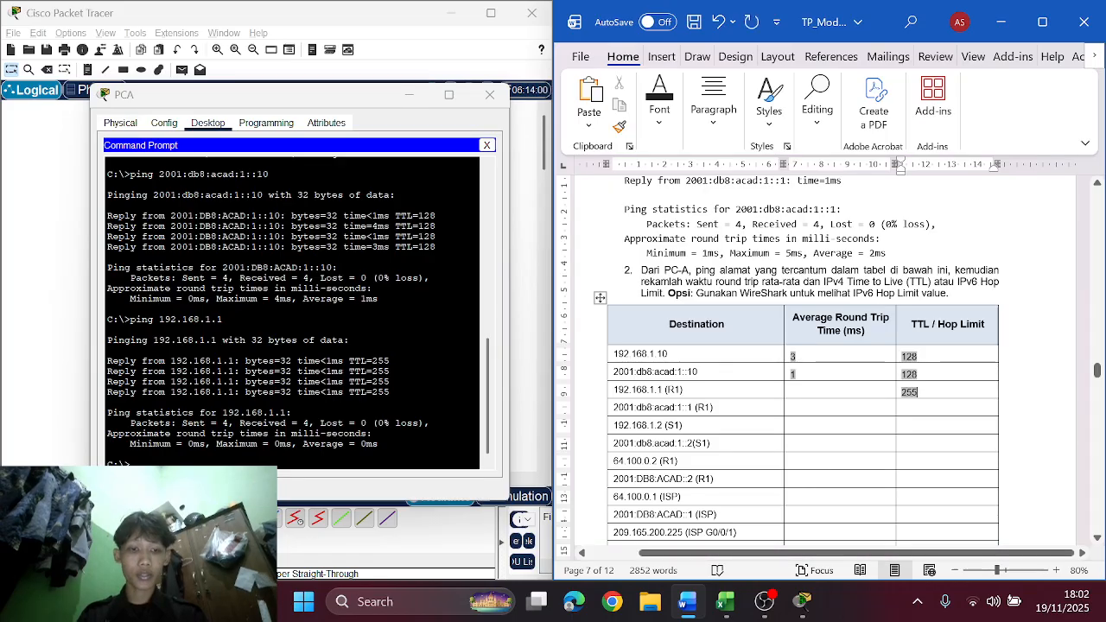
pyautogui.write('0')
pyautogui.press('BackSpace')
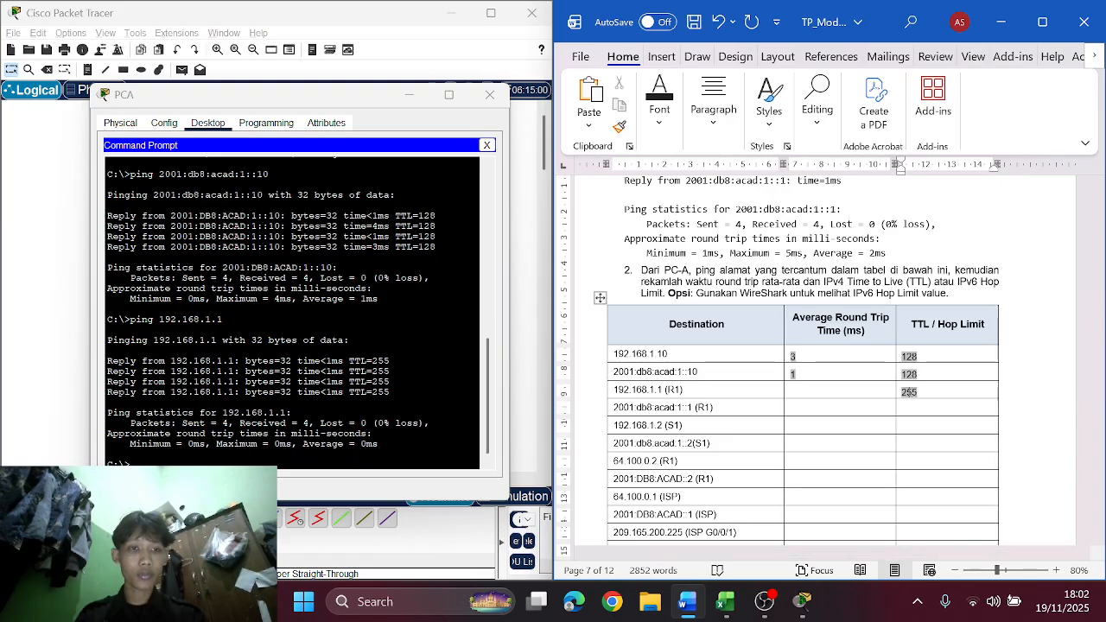
pyautogui.hotkey('shift', 'Tab')
pyautogui.write('0')
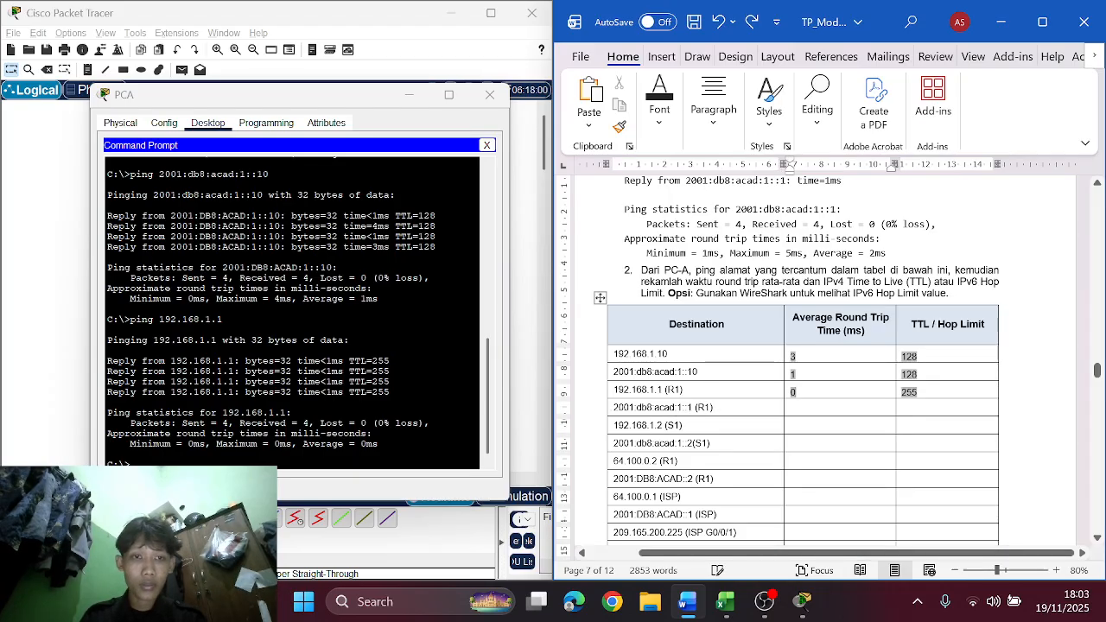
pyautogui.press('BackSpace')
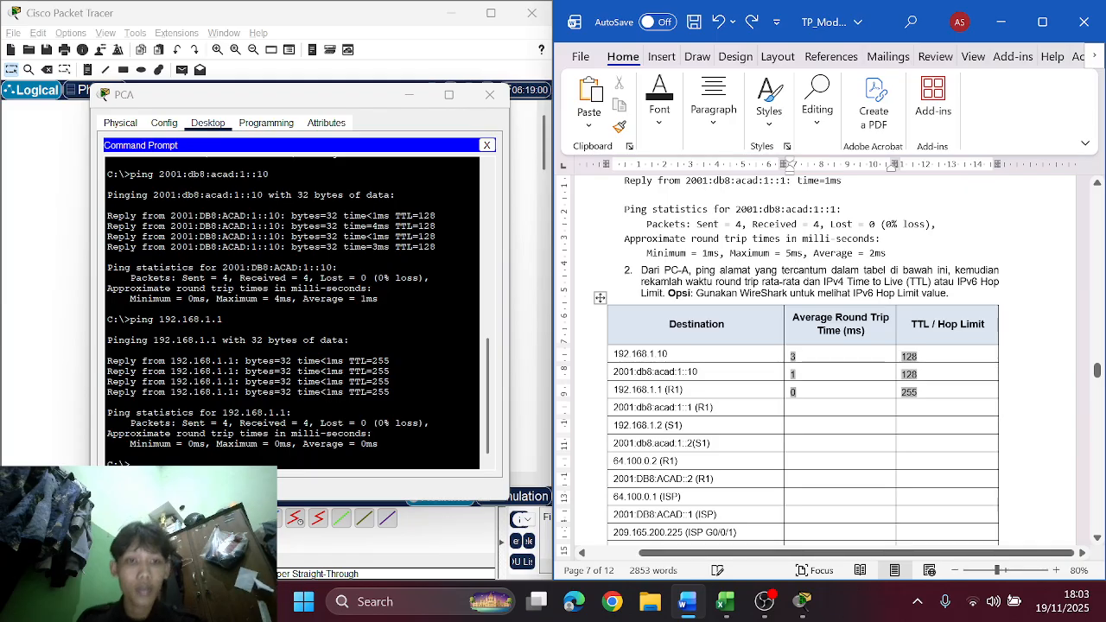
# Step: Copy R1's IPv6 address 2001:db8:acad:1::1 from the results table and ping it from PCA's Command Prompt
pyautogui.click(687, 407)
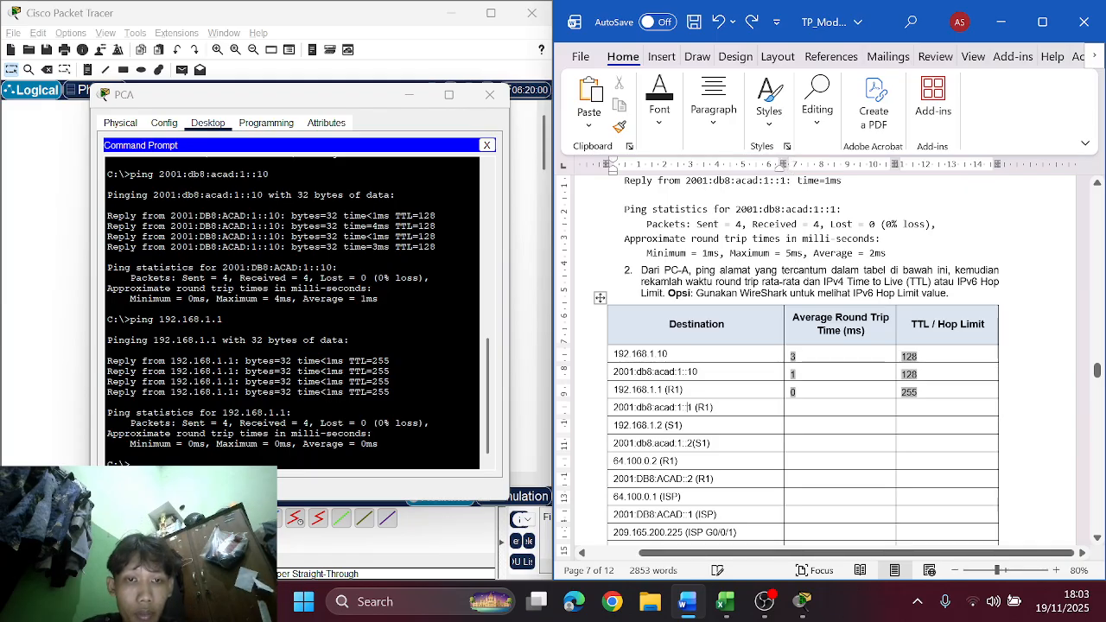
pyautogui.doubleClick(687, 407)
pyautogui.hotkey('ctrl', 'c')
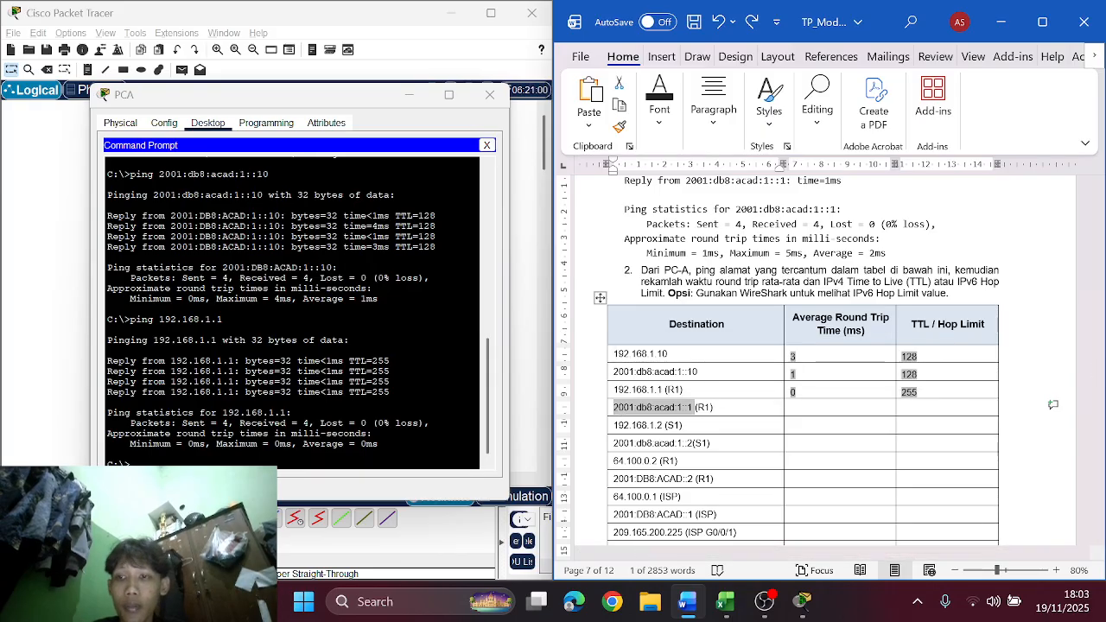
pyautogui.hotkey('alt', 'Tab')
pyautogui.write('p')
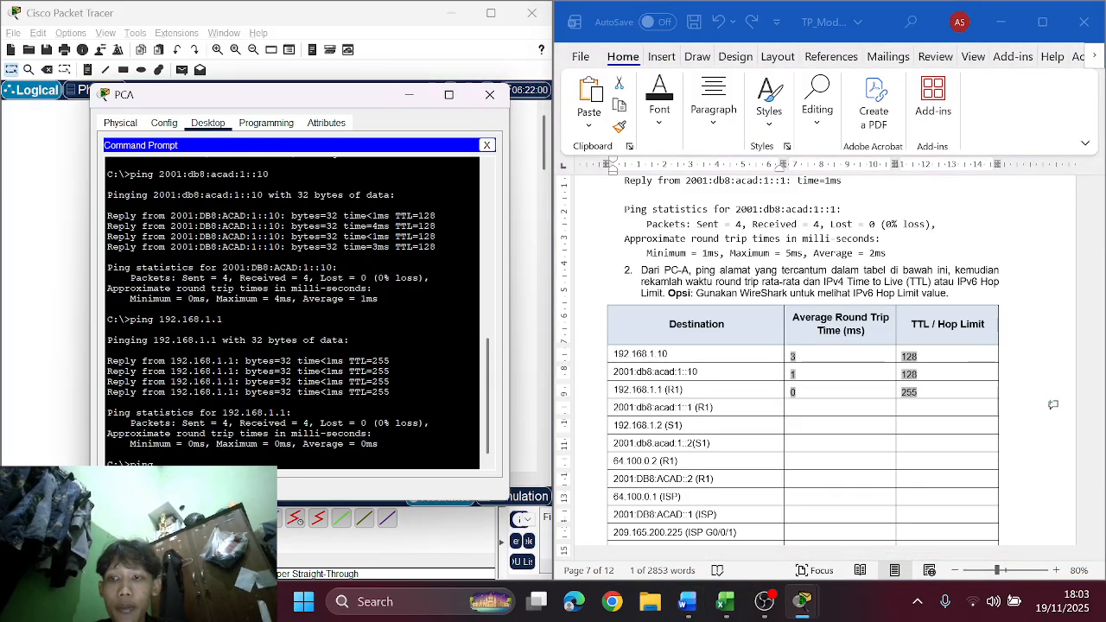
pyautogui.rightClick(252, 343)
pyautogui.click(289, 370)
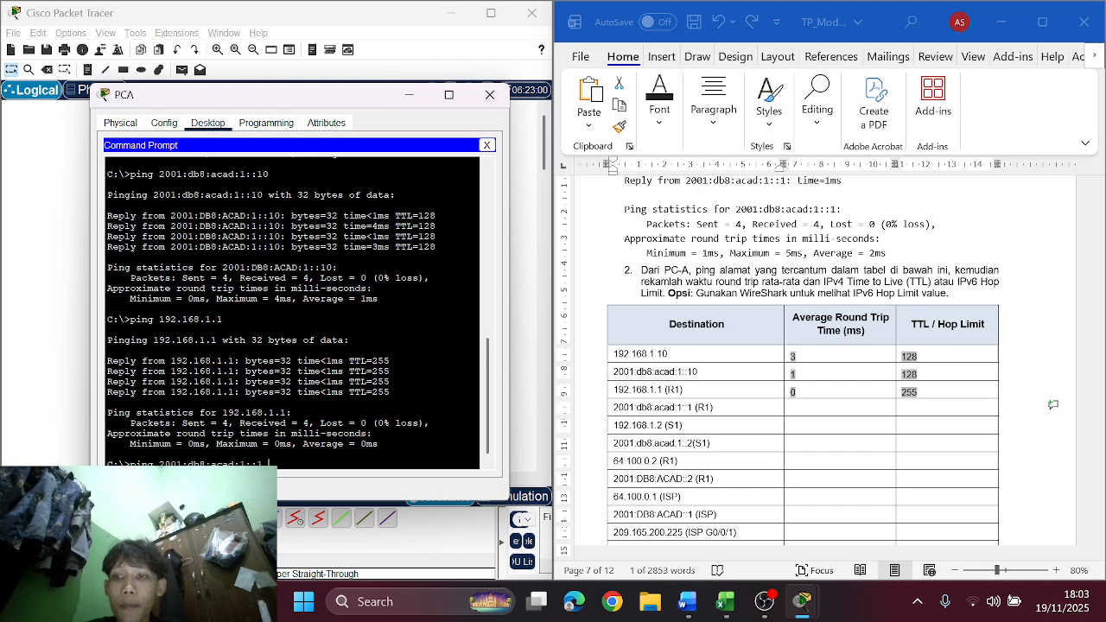
pyautogui.press('Return')
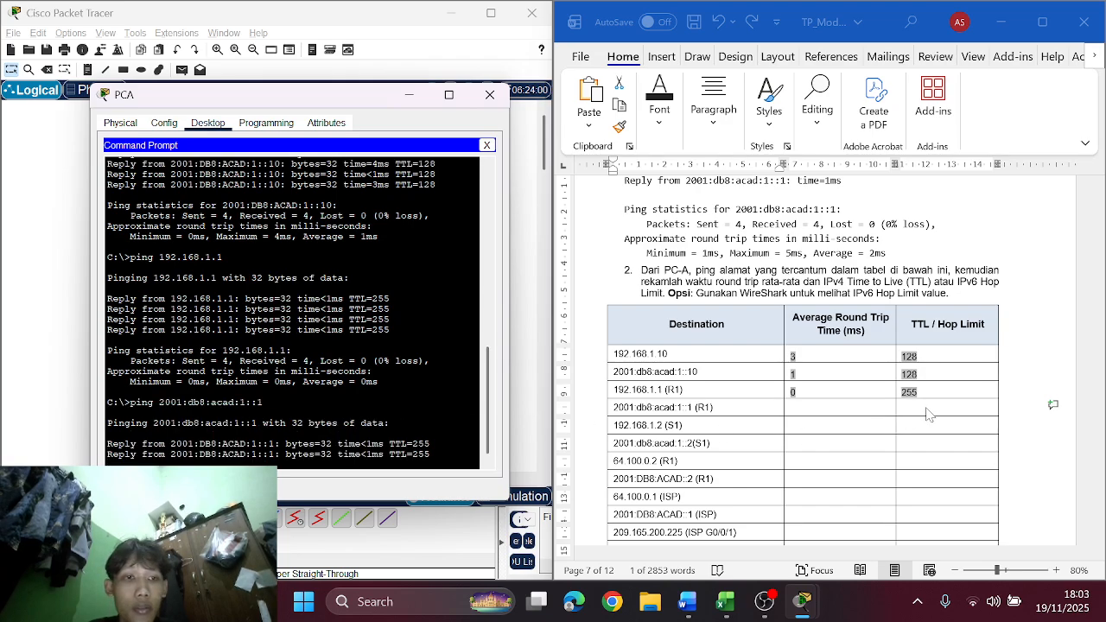
# Step: Record a hop limit of 255 and an average round trip time of 0 ms for 2001:db8:acad:1::1 (R1)
pyautogui.click(926, 409)
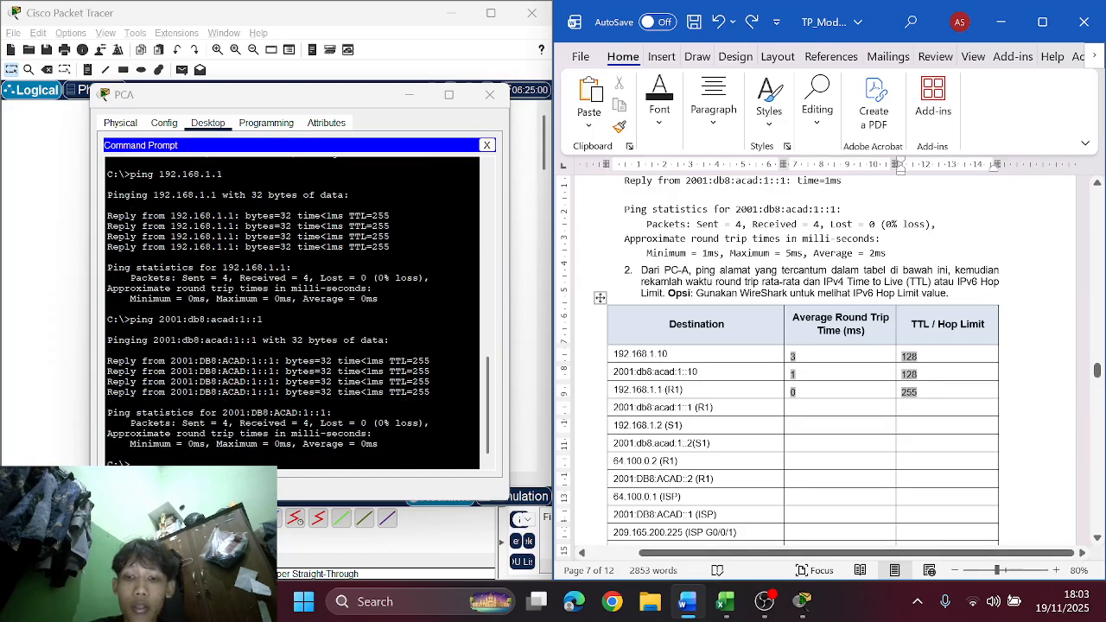
pyautogui.write('255')
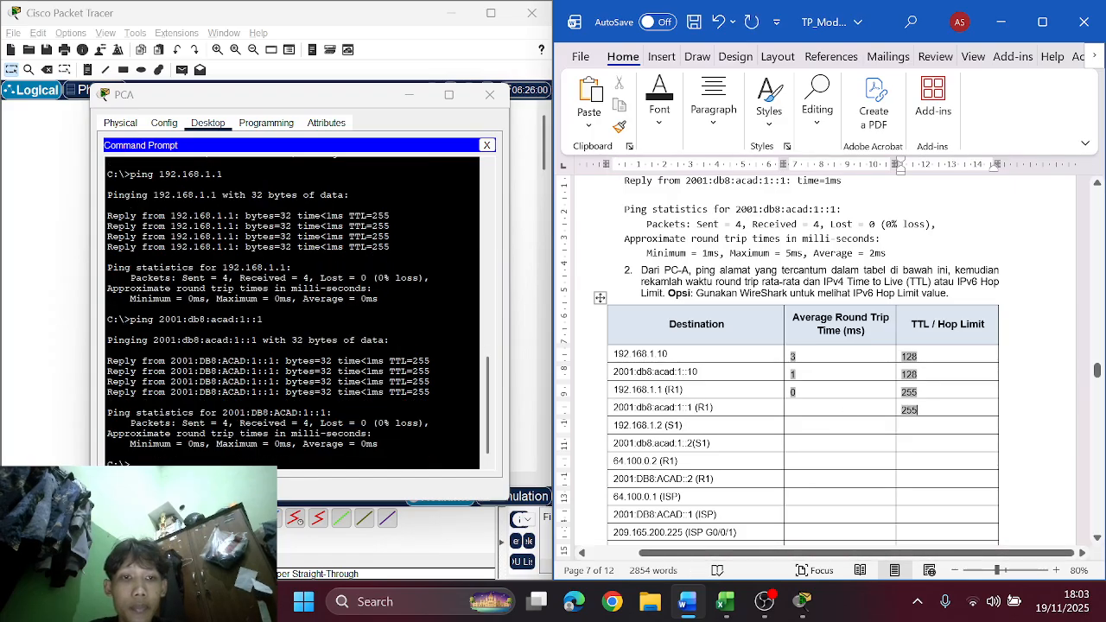
pyautogui.click(792, 409)
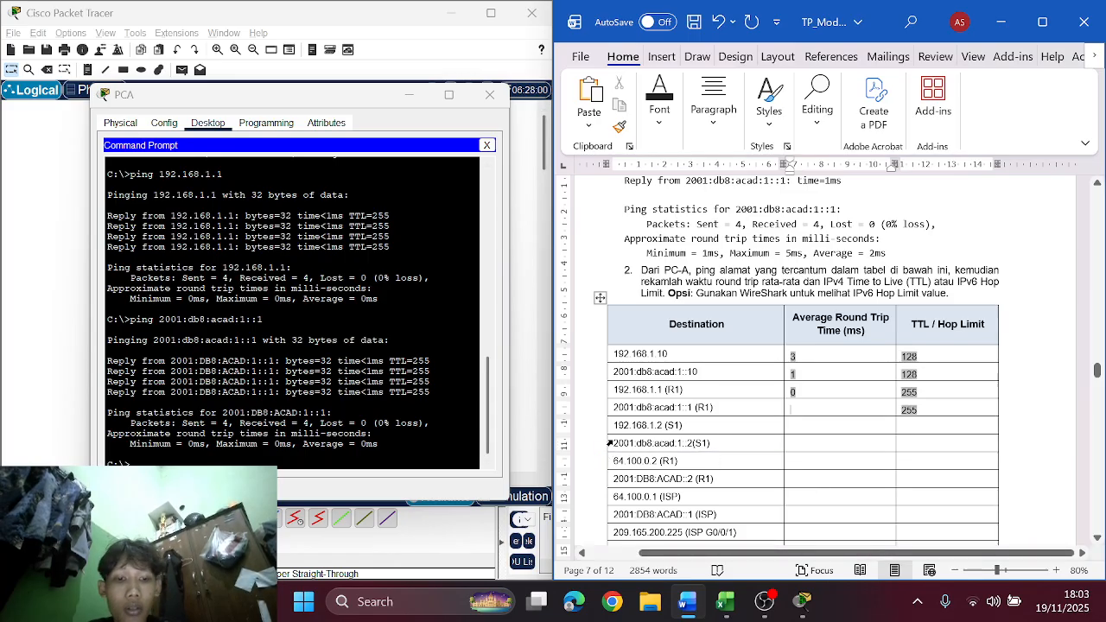
pyautogui.write('0')
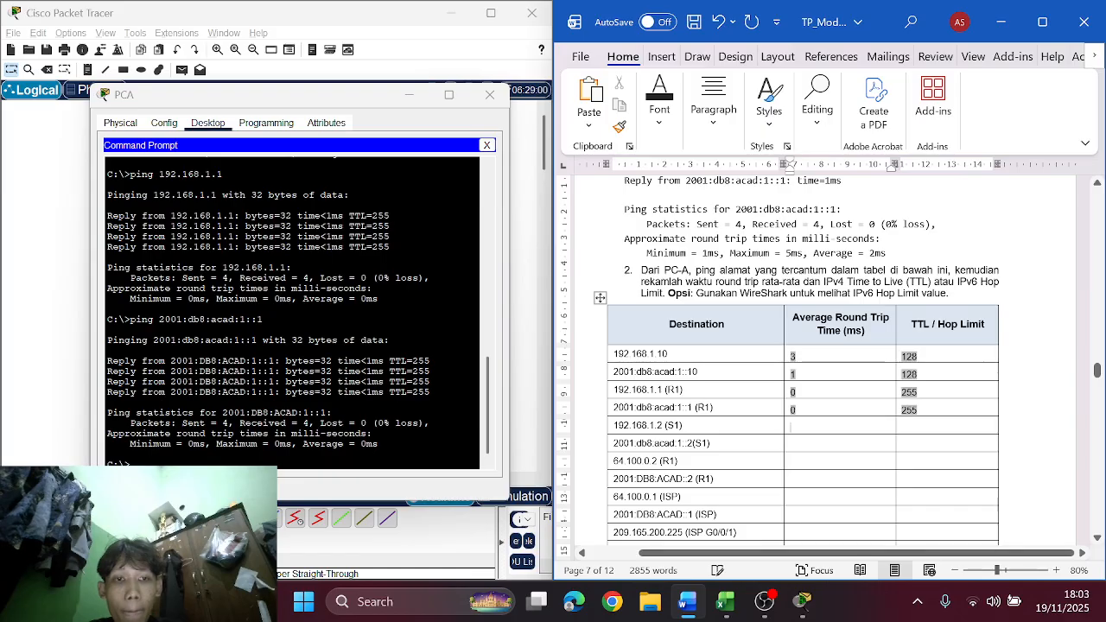
# Step: Copy S1's address 192.168.1.2 from the results table and ping it from PCA's Command Prompt
pyautogui.hotkey('alt', 'Tab')
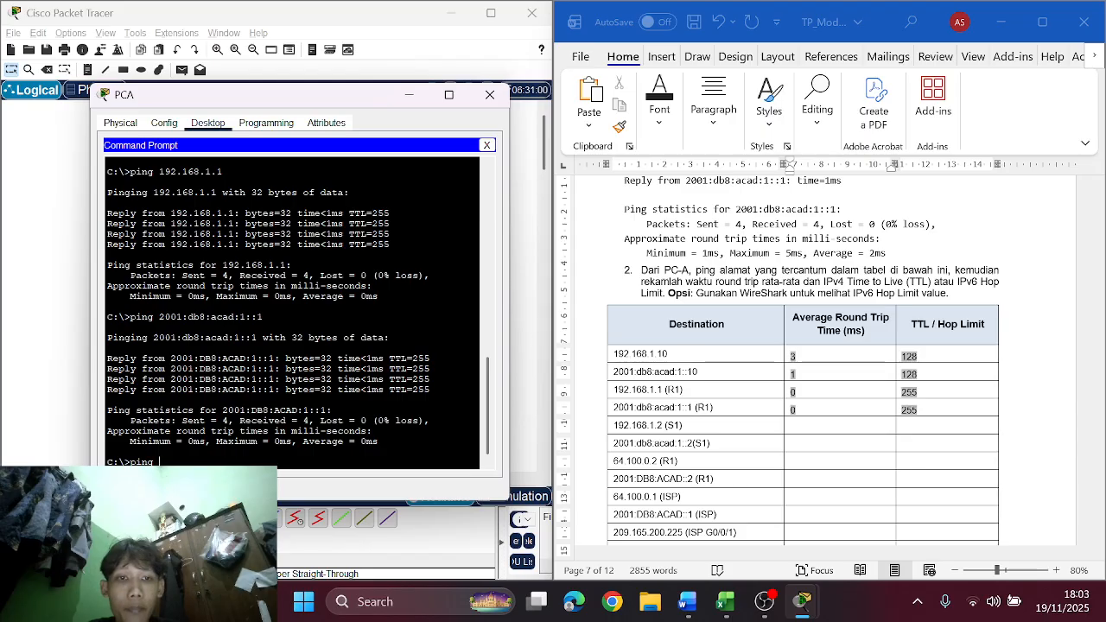
pyautogui.click(799, 426)
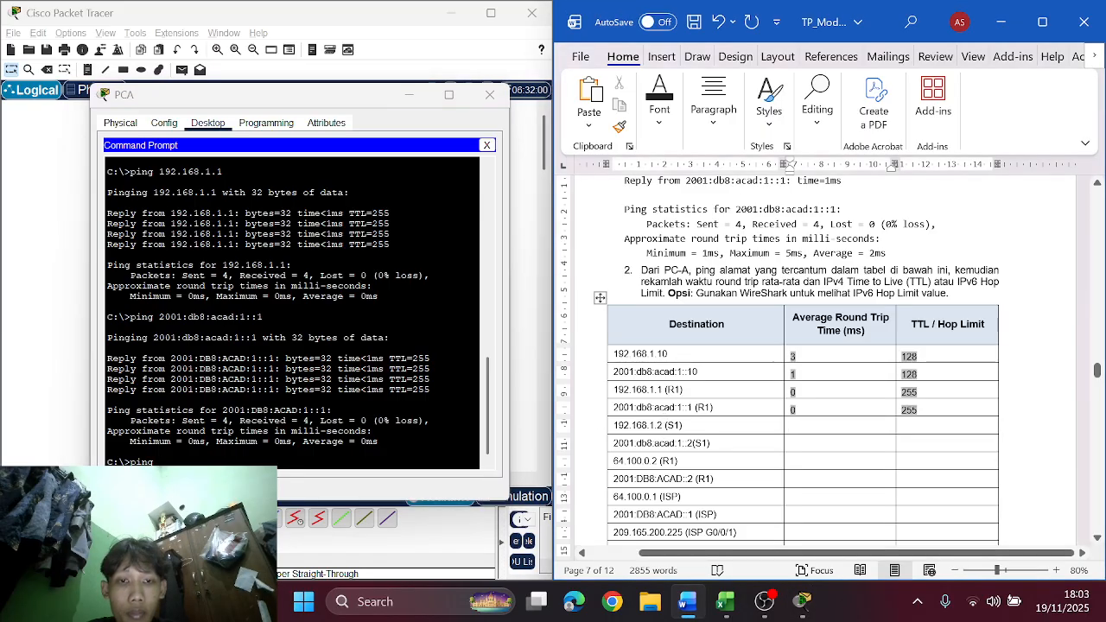
pyautogui.moveTo(666, 426); pyautogui.dragTo(614, 425)
pyautogui.hotkey('ctrl', 'c')
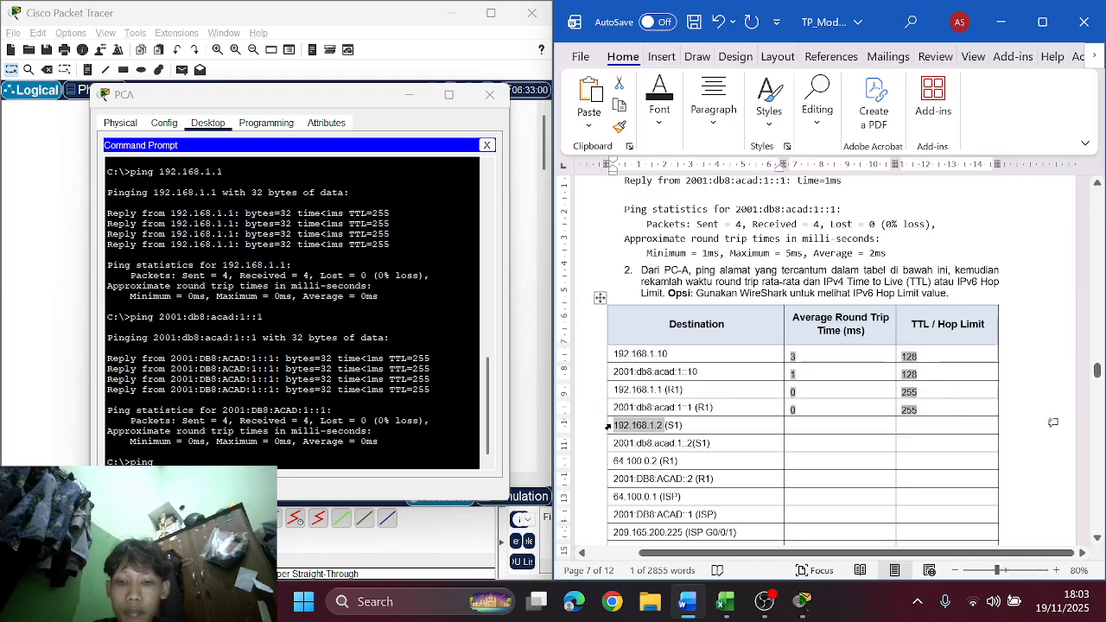
pyautogui.click(208, 461)
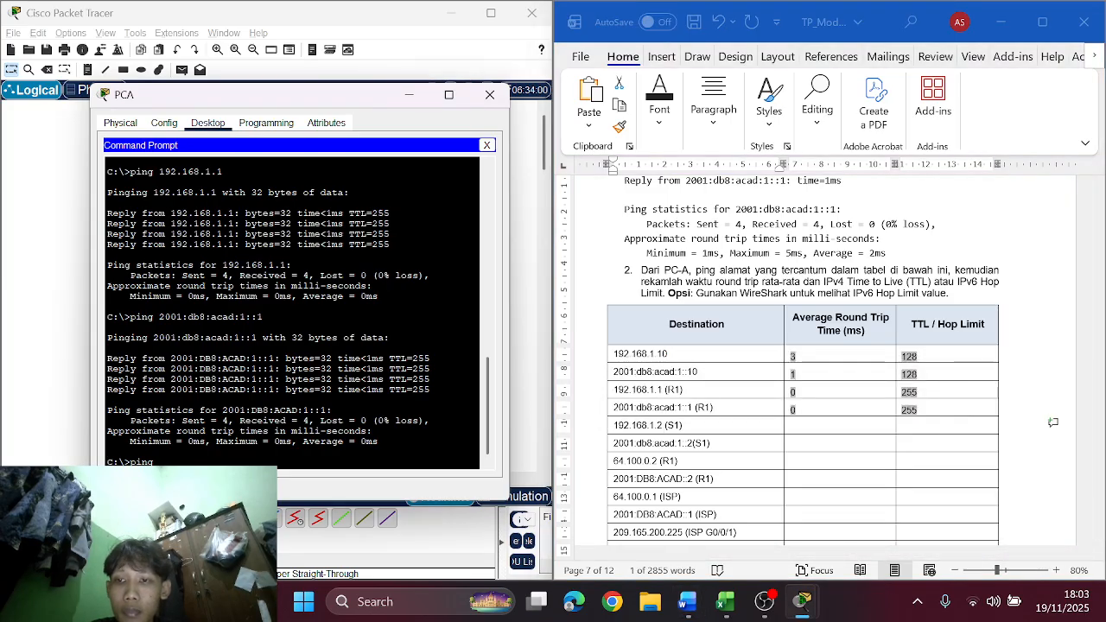
pyautogui.write('ping')
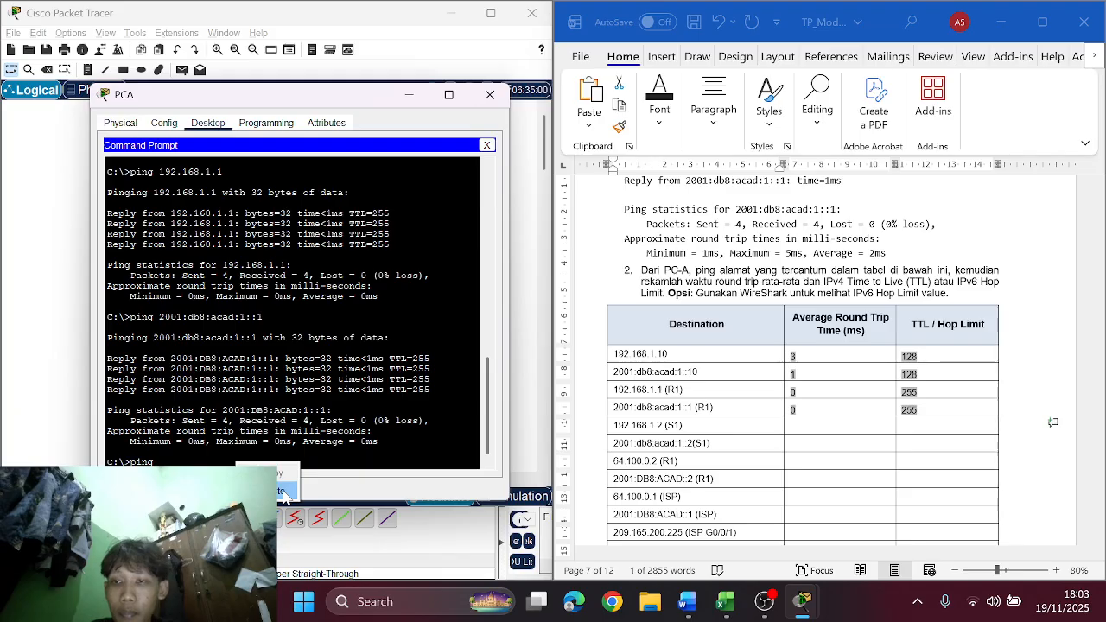
pyautogui.hotkey('ctrl', 'v')
pyautogui.press('Return')
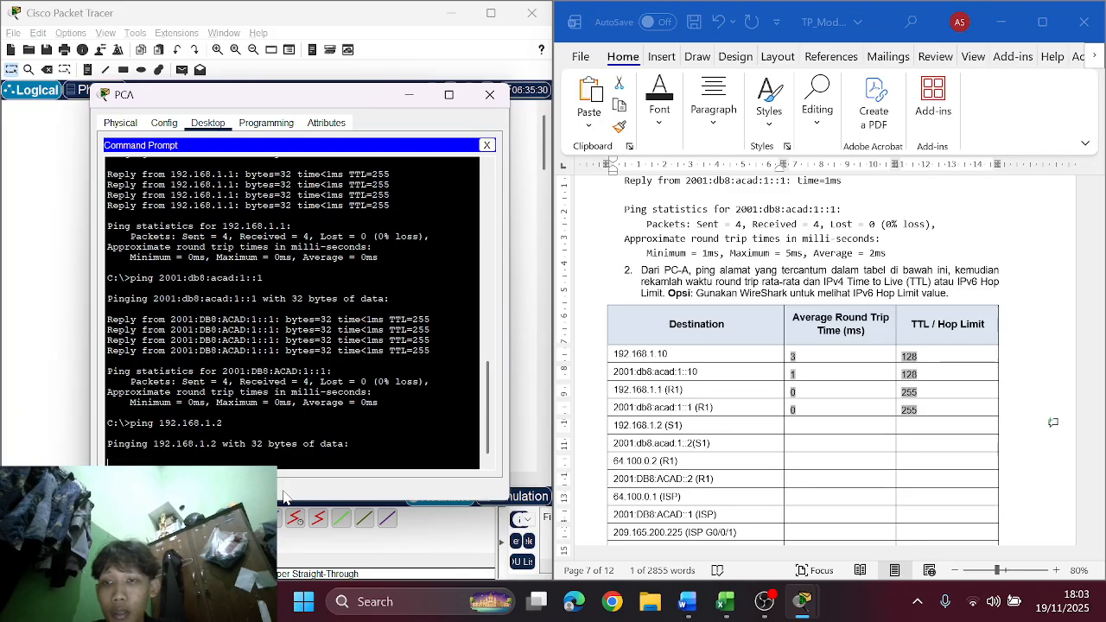
# Step: Enter a TTL of 255 and an average round trip time of 1 ms in the 192.168.1.2 (S1) row
pyautogui.click(827, 429)
pyautogui.click(906, 427)
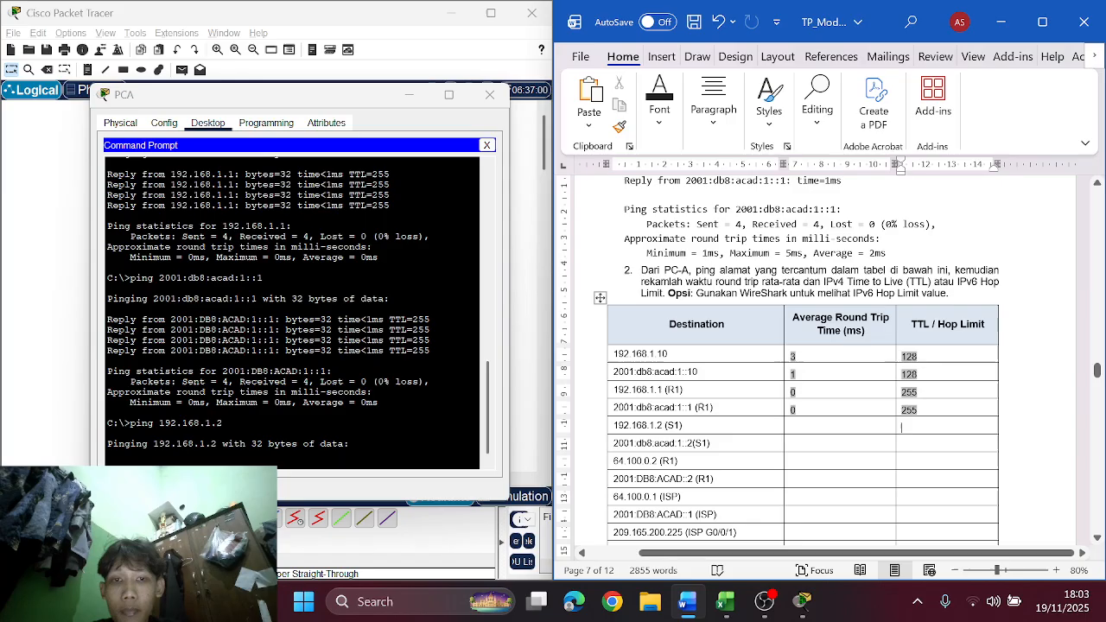
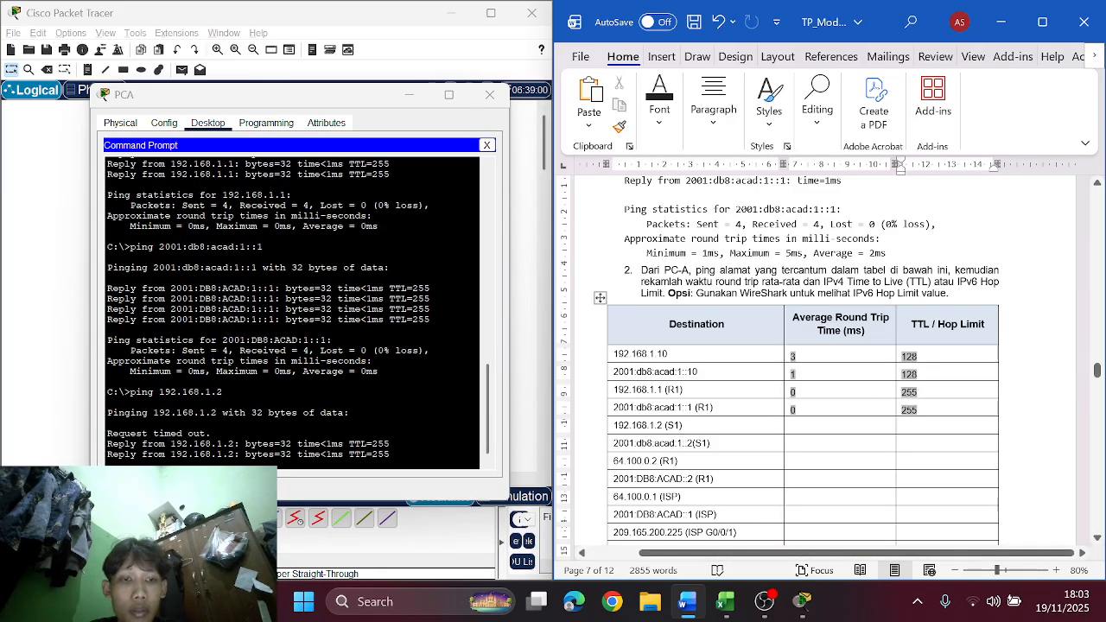
pyautogui.write('255')
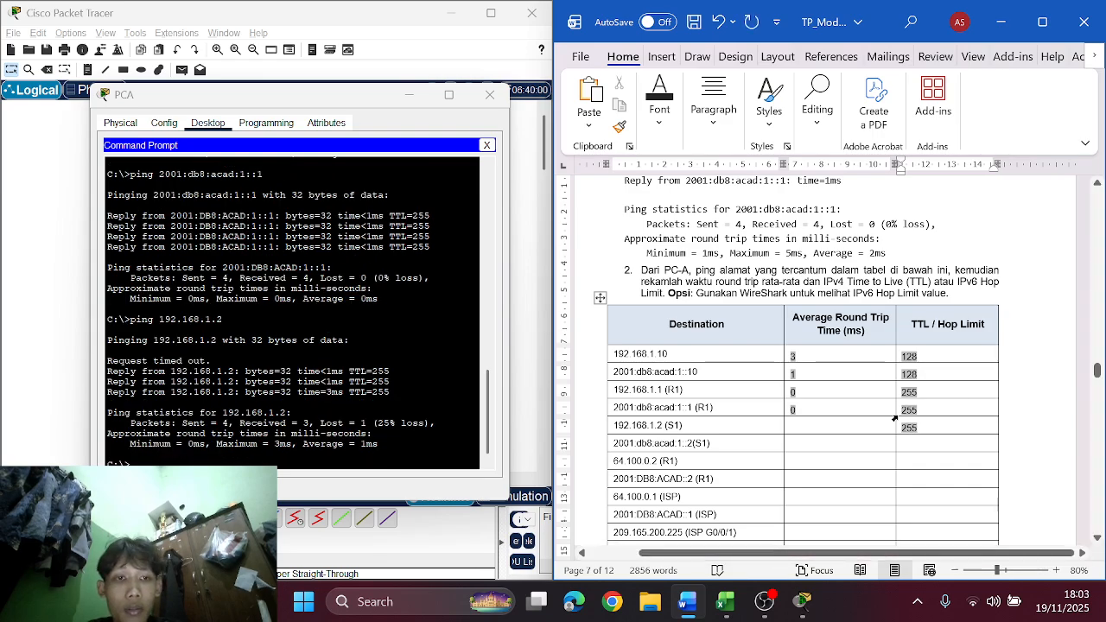
pyautogui.click(793, 428)
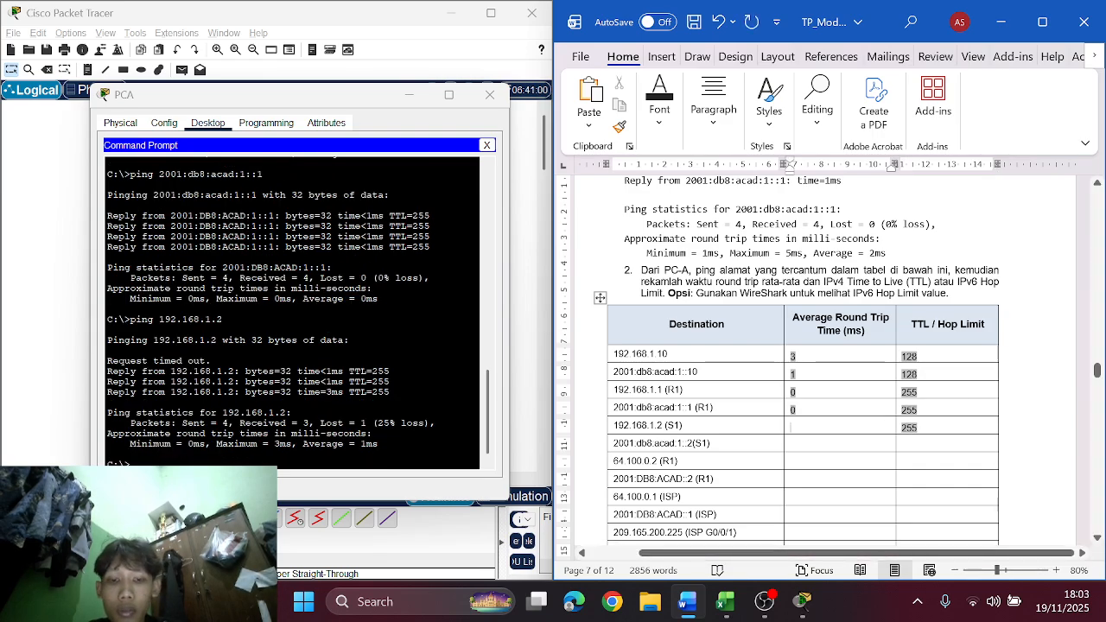
pyautogui.write('1')
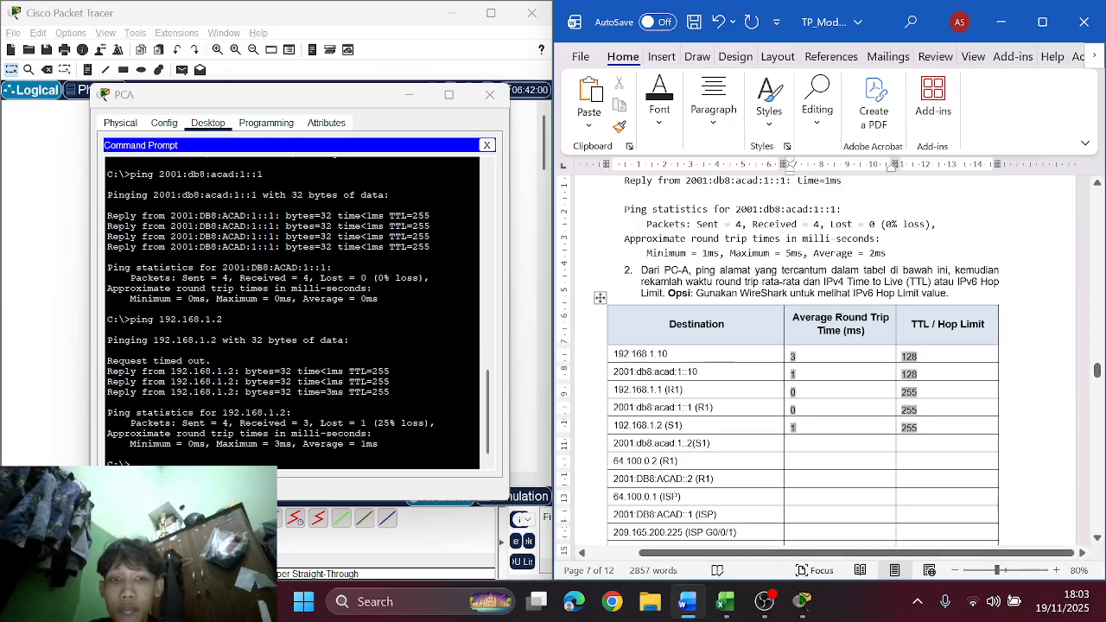
# Step: Copy S1's IPv6 address 2001:db8:acad:1::2 from the results table and ping it from PCA's Command Prompt
pyautogui.click(693, 444)
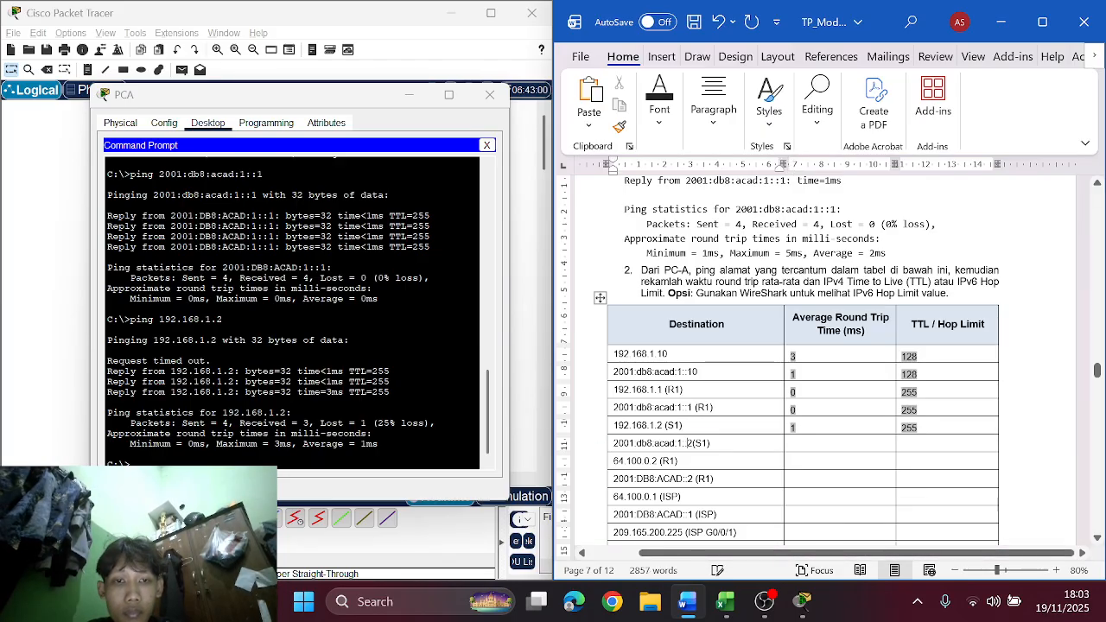
pyautogui.moveTo(692, 443); pyautogui.dragTo(614, 443)
pyautogui.hotkey('ctrl', 'c')
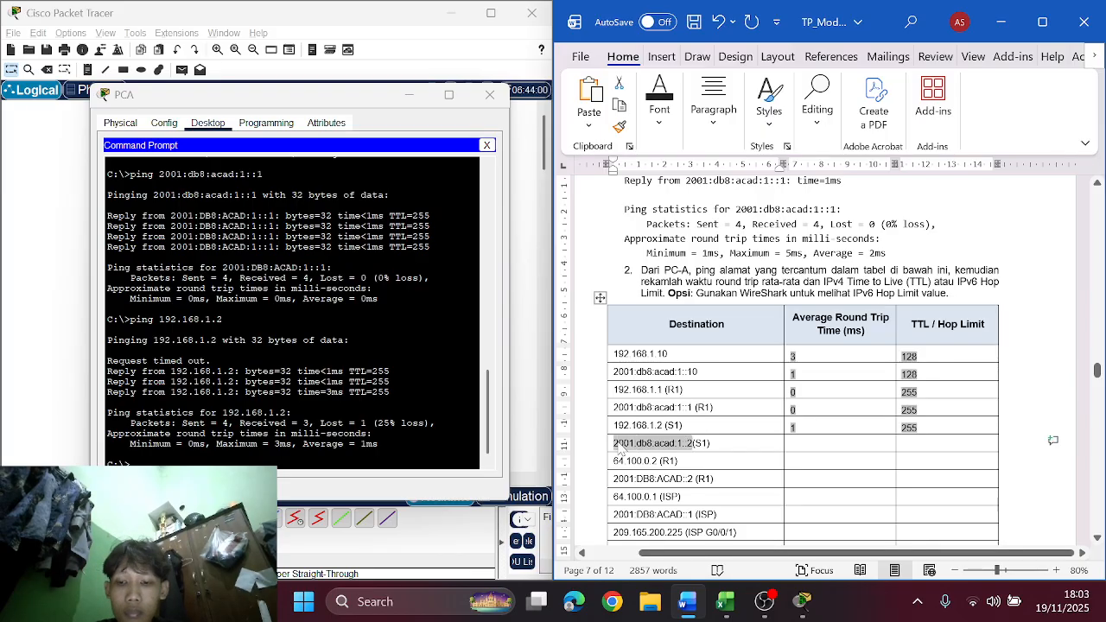
pyautogui.press('BackSpace')
pyautogui.hotkey('ctrl', 'z')
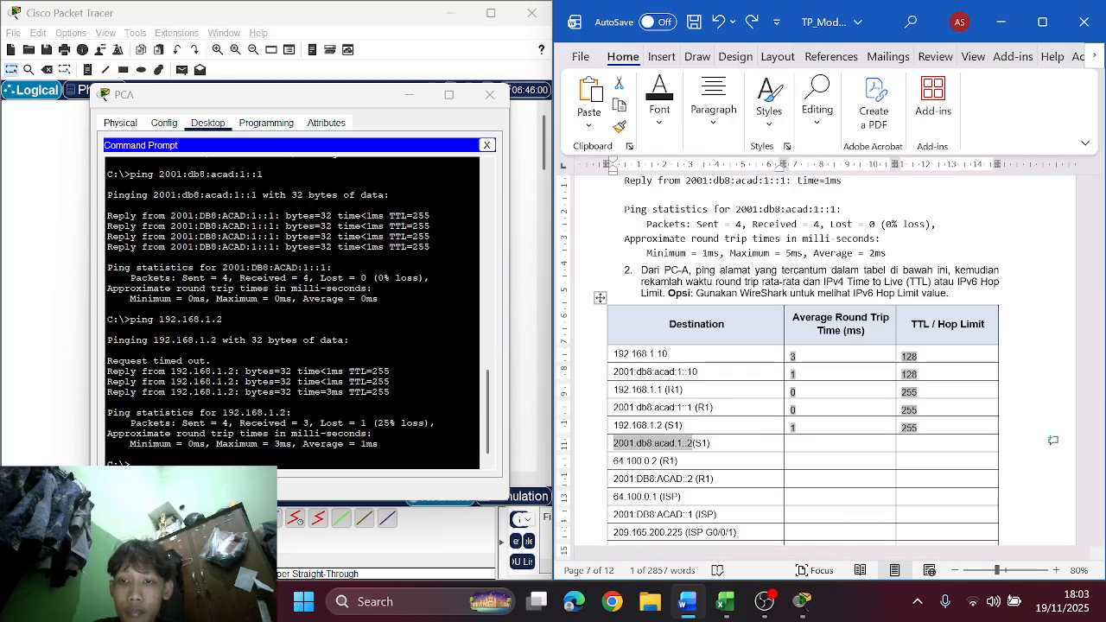
pyautogui.hotkey('alt', 'Tab')
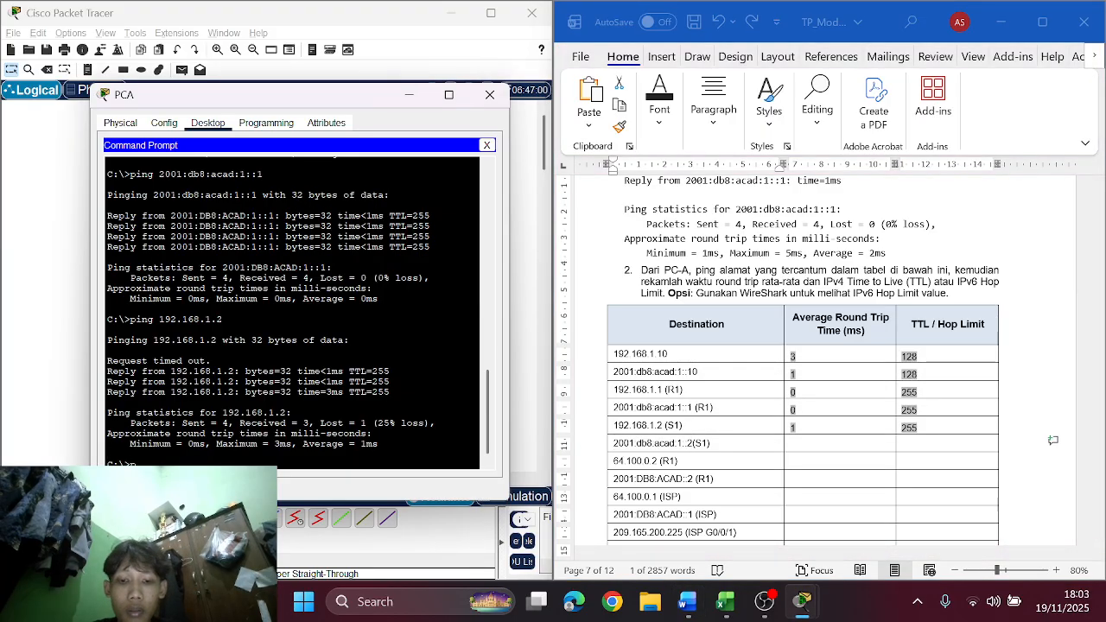
pyautogui.rightClick(277, 381)
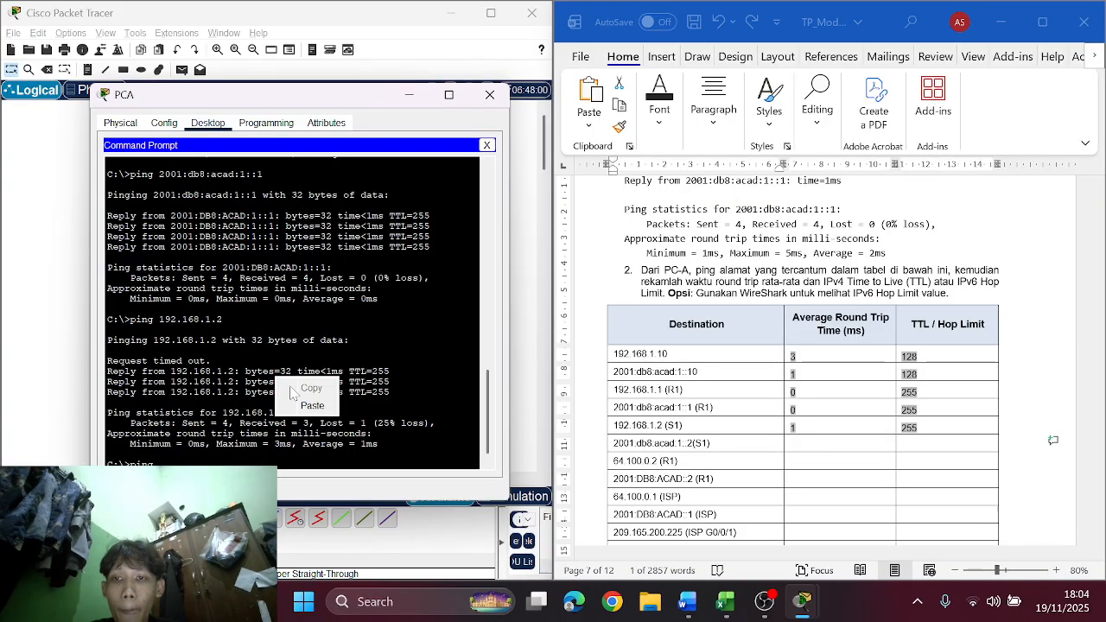
pyautogui.click(313, 406)
pyautogui.press('Return')
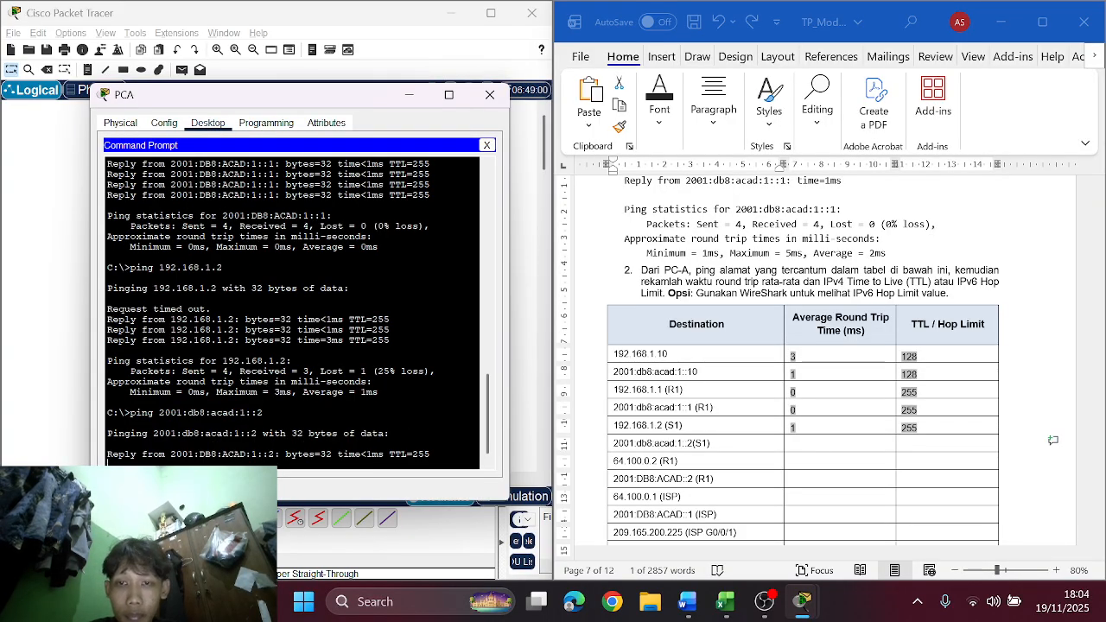
# Step: Record a hop limit of 255 and an average round trip time of 0 ms for 2001:db8:acad:1::2 (S1)
pyautogui.hotkey('alt', 'Tab')
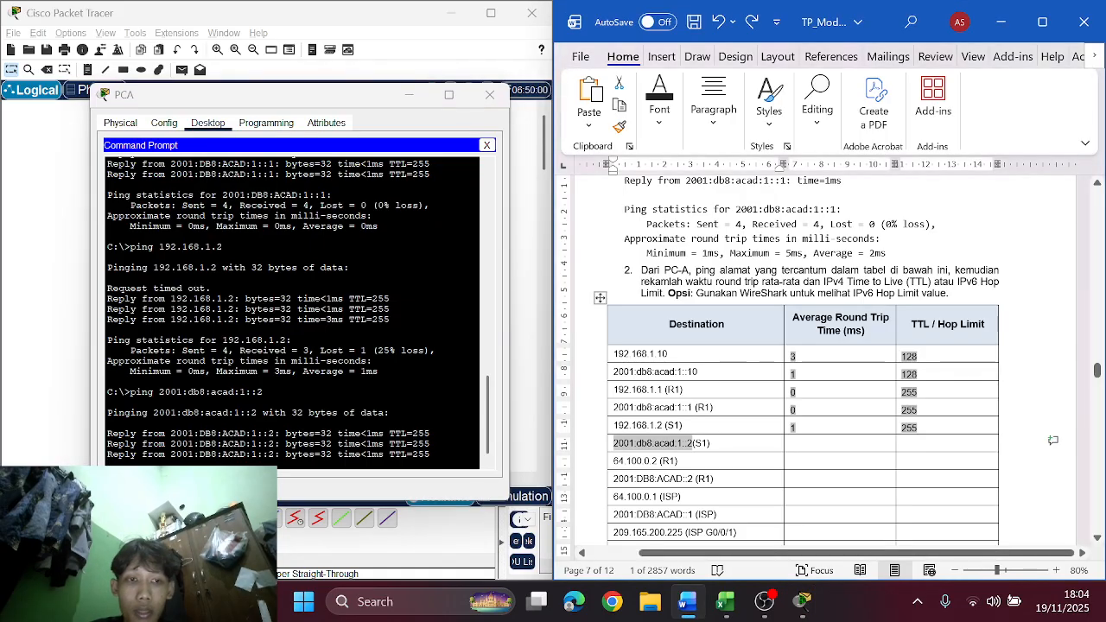
pyautogui.click(929, 444)
pyautogui.write('255')
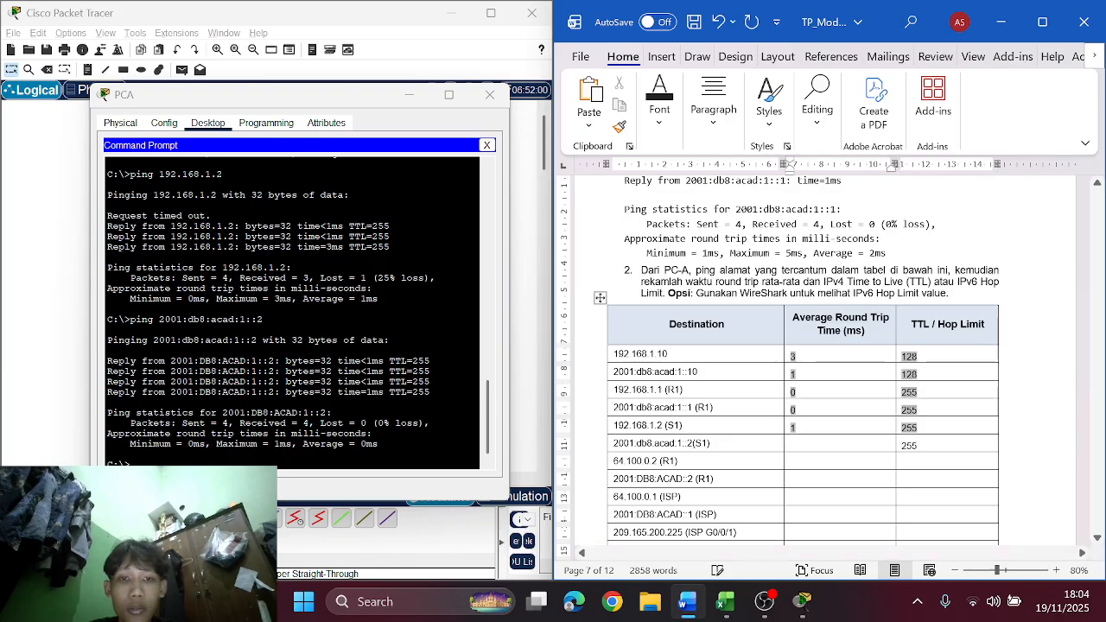
pyautogui.scroll(-1, 292, 345)
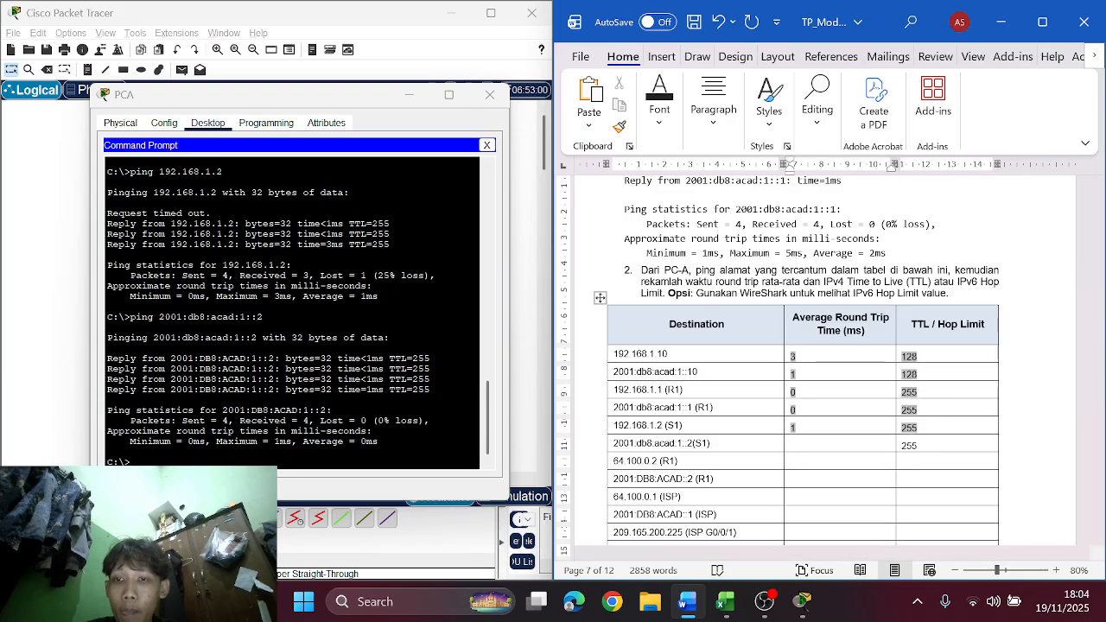
pyautogui.write('0')
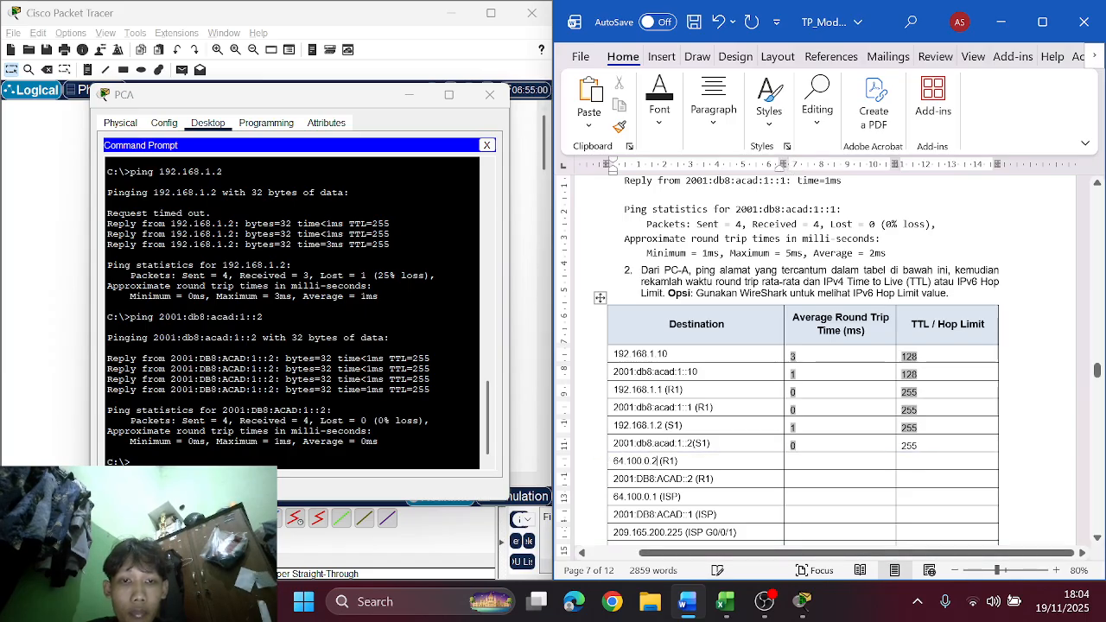
# Step: Copy R1's address 64.100.0.2 from the results table and ping it from PCA's Command Prompt
pyautogui.doubleClick(617, 463)
pyautogui.hotkey('ctrl', 'c')
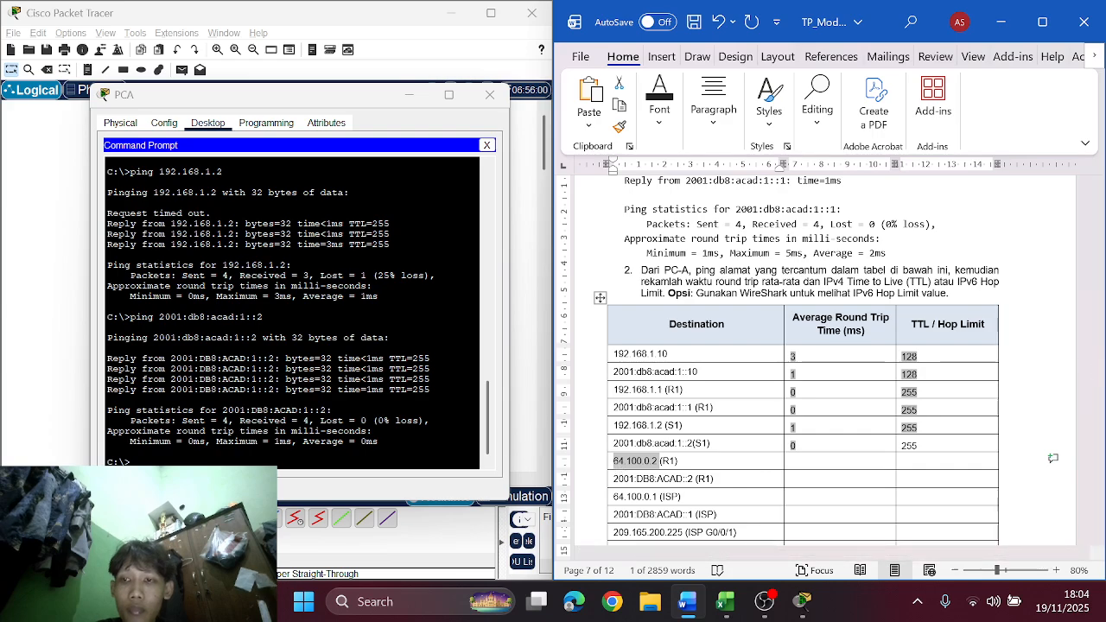
pyautogui.click(108, 451)
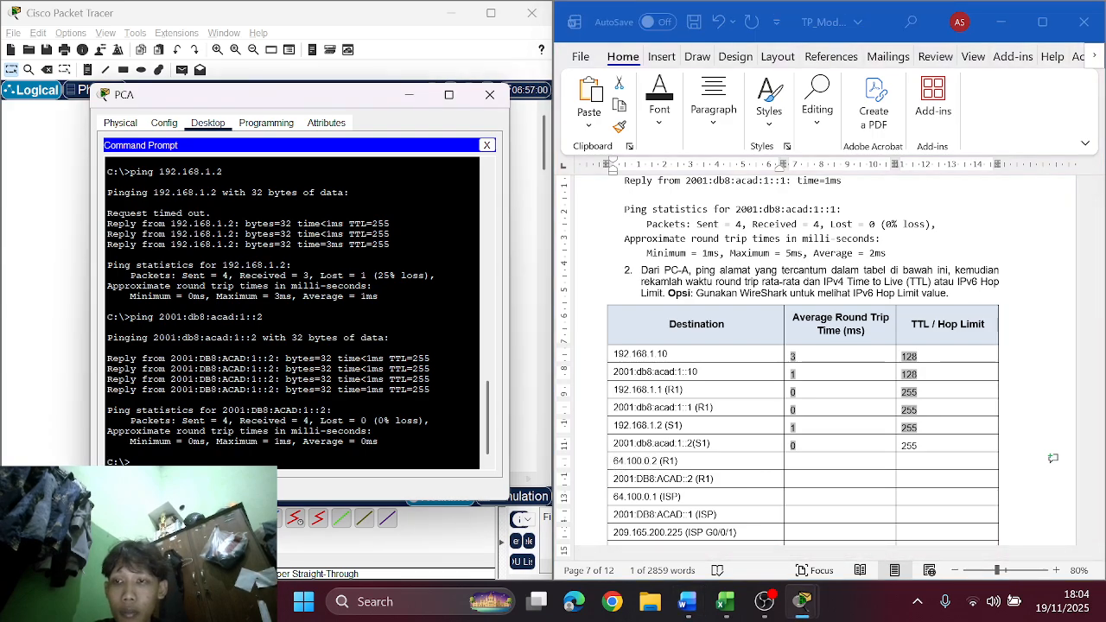
pyautogui.write('ping')
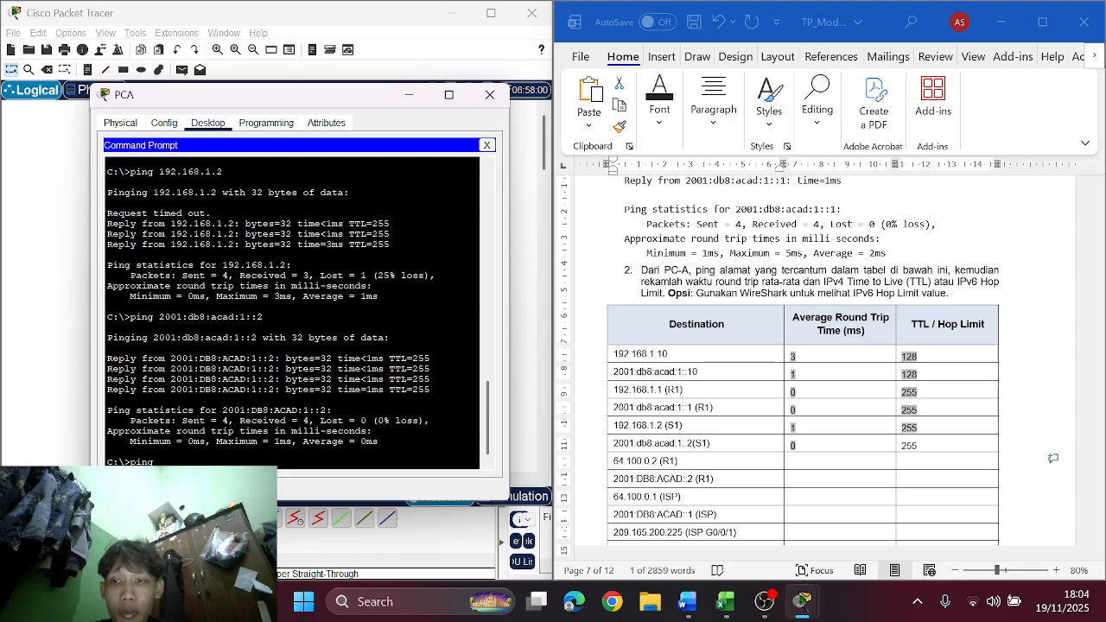
pyautogui.rightClick(184, 428)
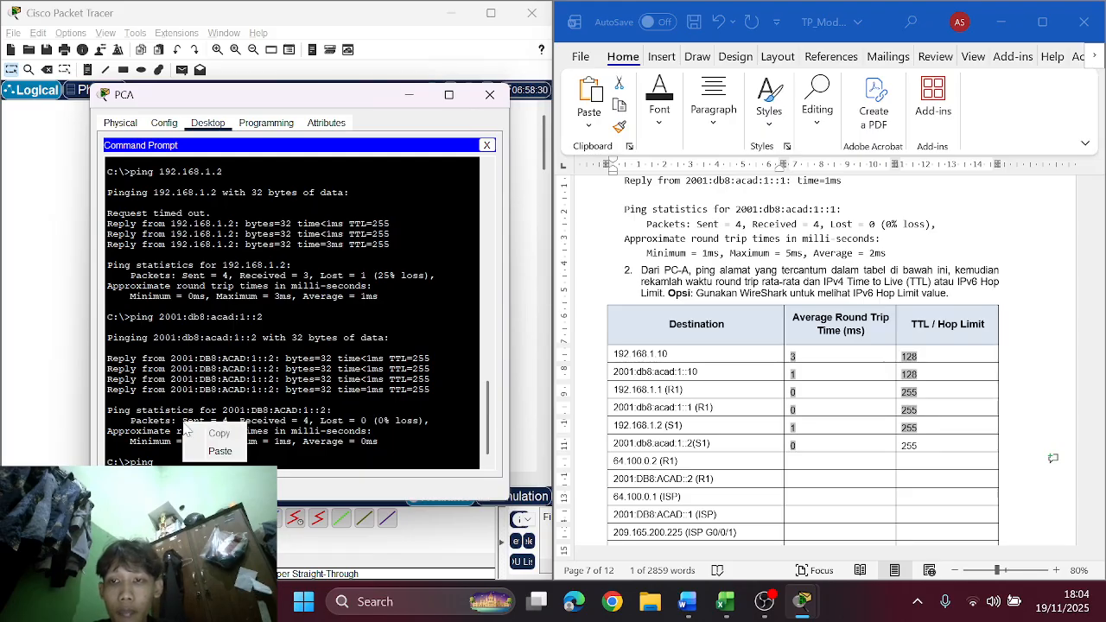
pyautogui.click(219, 451)
pyautogui.press('Return')
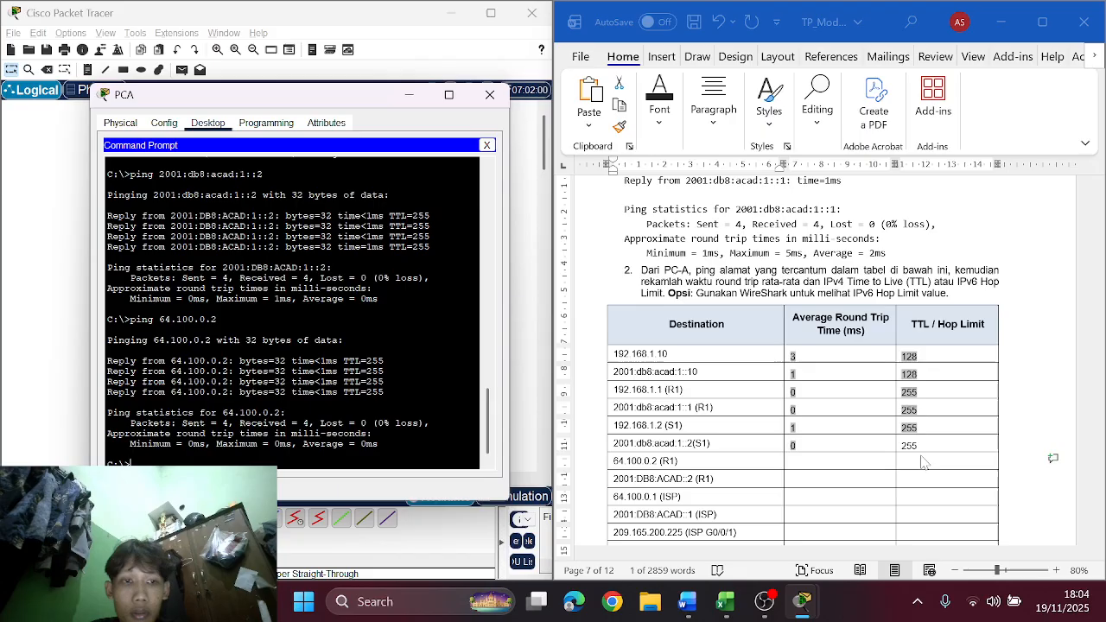
# Step: Enter a TTL of 255 and an average round trip time of 0 ms in the 64.100.0.2 (R1) row
pyautogui.doubleClick(635, 460)
pyautogui.click(931, 462)
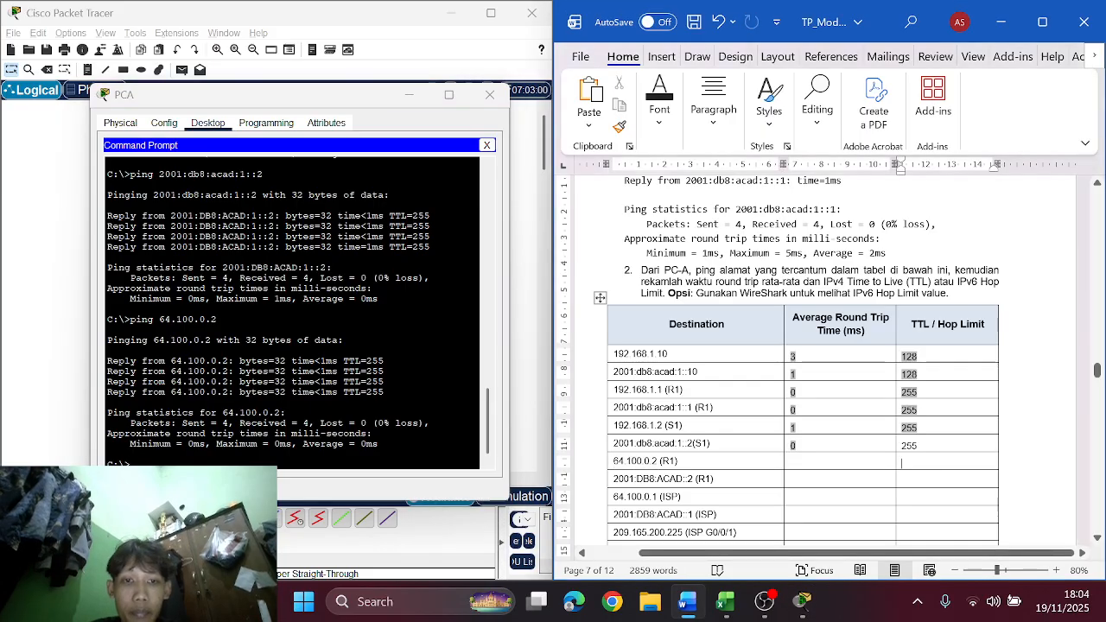
pyautogui.write('255')
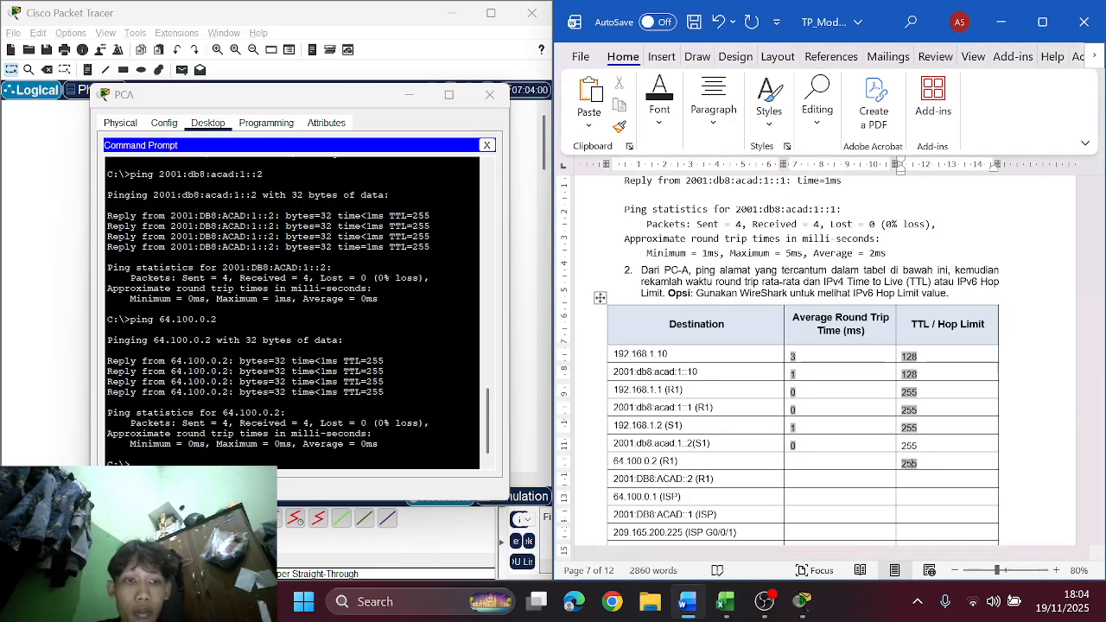
pyautogui.press('Left')
pyautogui.press('Left')
pyautogui.press('Left')
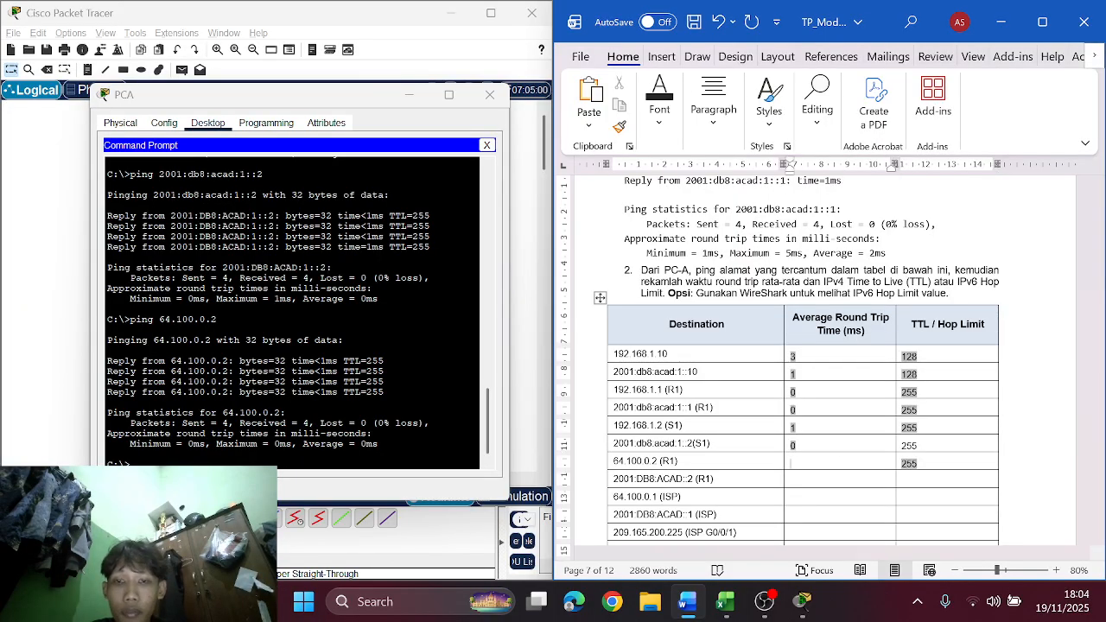
# Step: Copy R1's IPv6 address 2001:DB8:ACAD::2 from the results table and ping it from PCA without the (R1) label
pyautogui.scroll(-3, 795, 363)
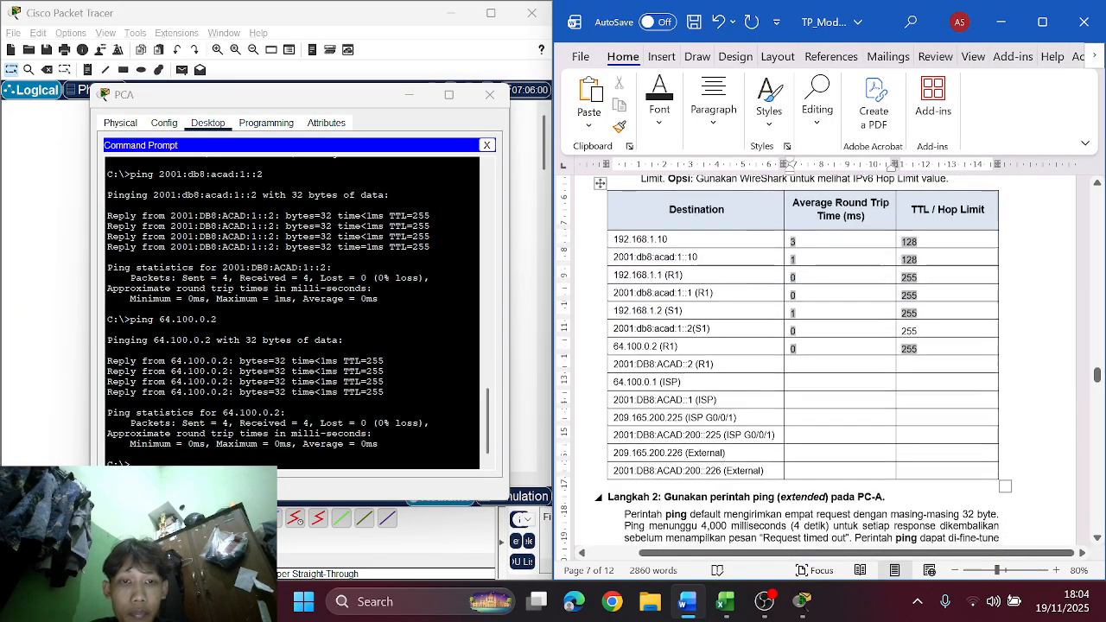
pyautogui.click(689, 359)
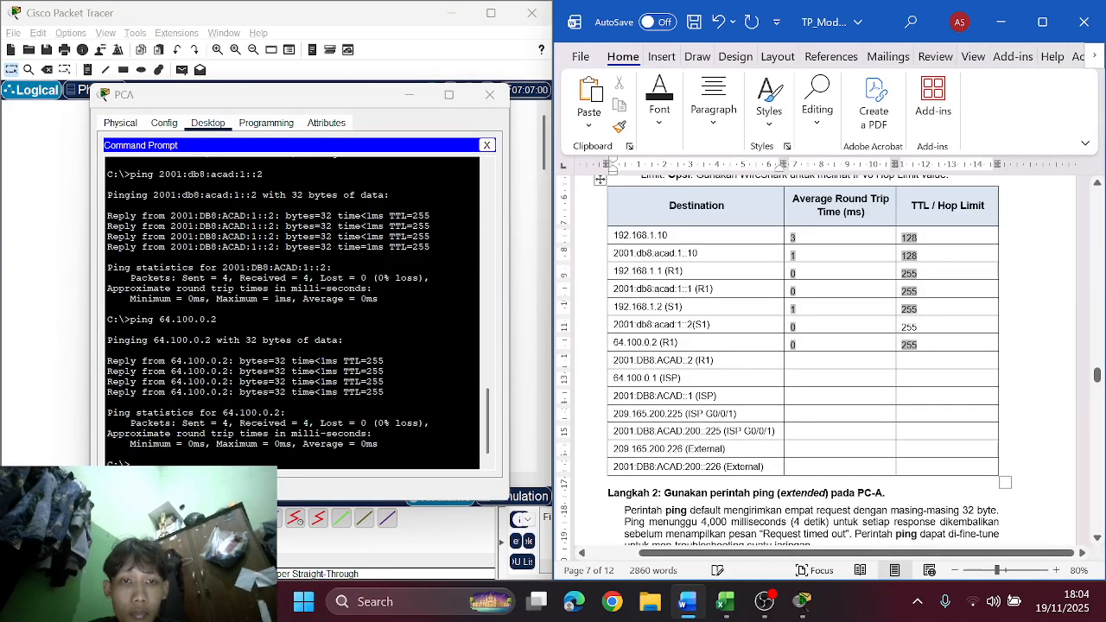
pyautogui.hotkey('shift', 'Up')
pyautogui.hotkey('shift', 'Down')
pyautogui.hotkey('ctrl', 'c')
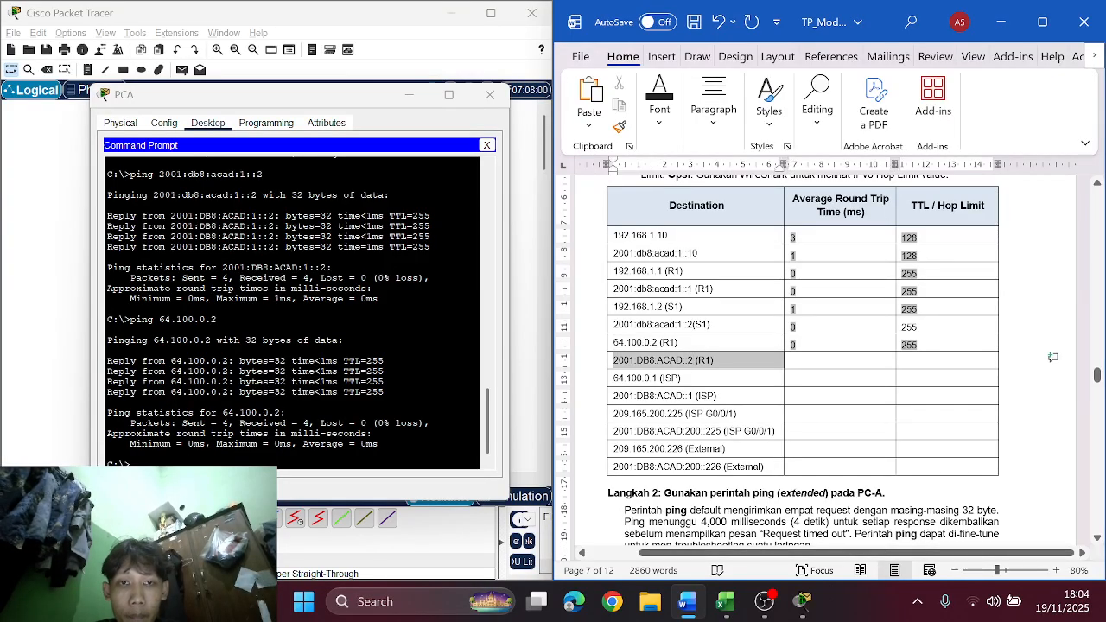
pyautogui.hotkey('alt', 'Tab')
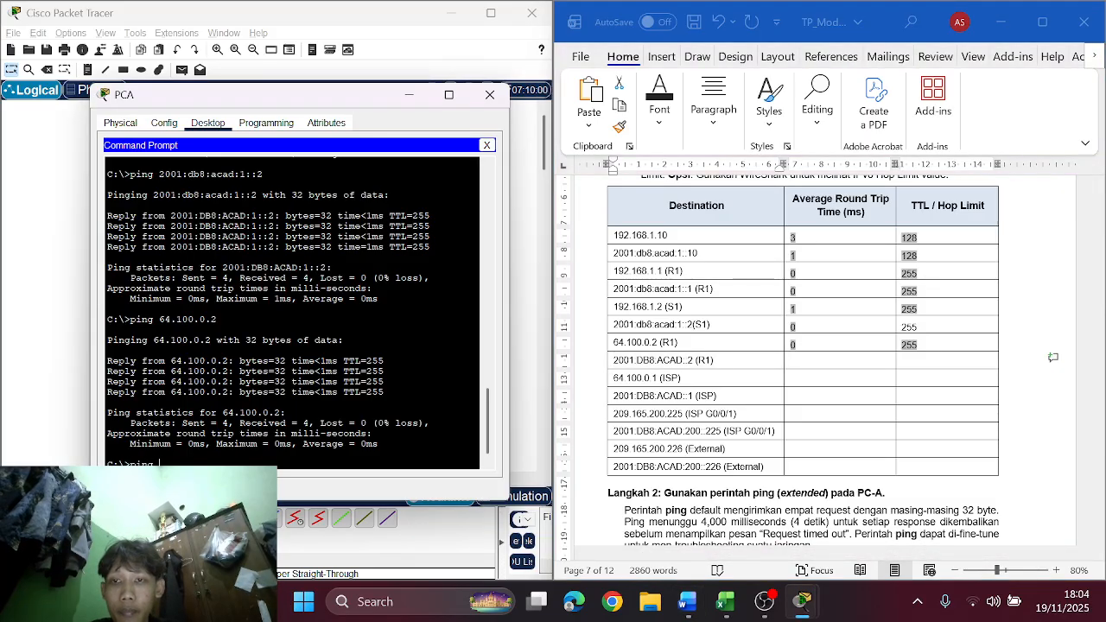
pyautogui.rightClick(264, 357)
pyautogui.click(309, 386)
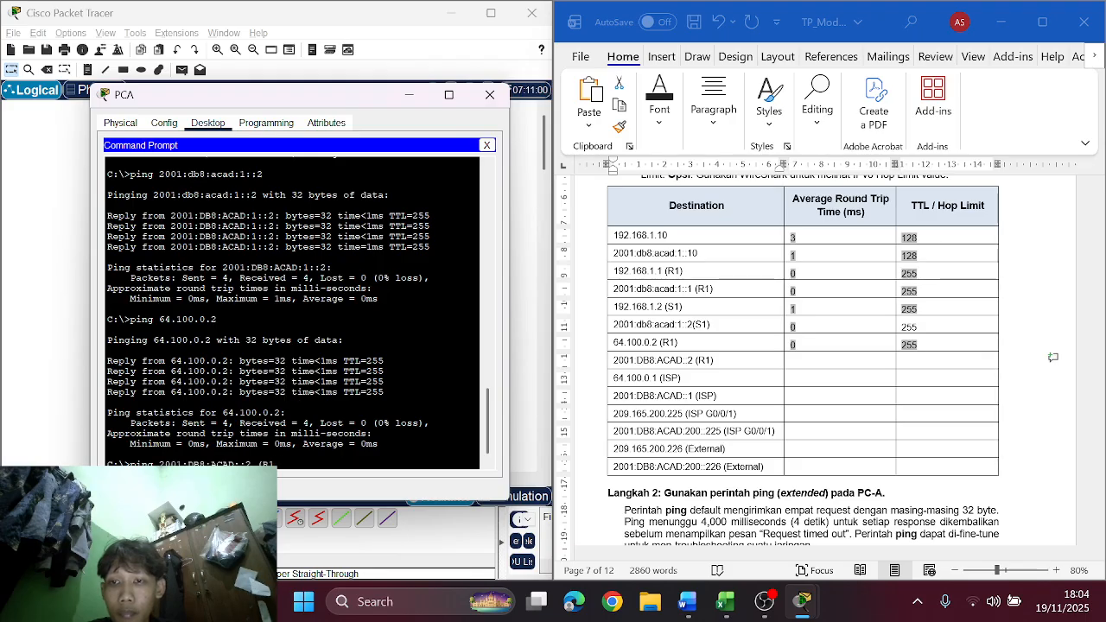
pyautogui.press('Return')
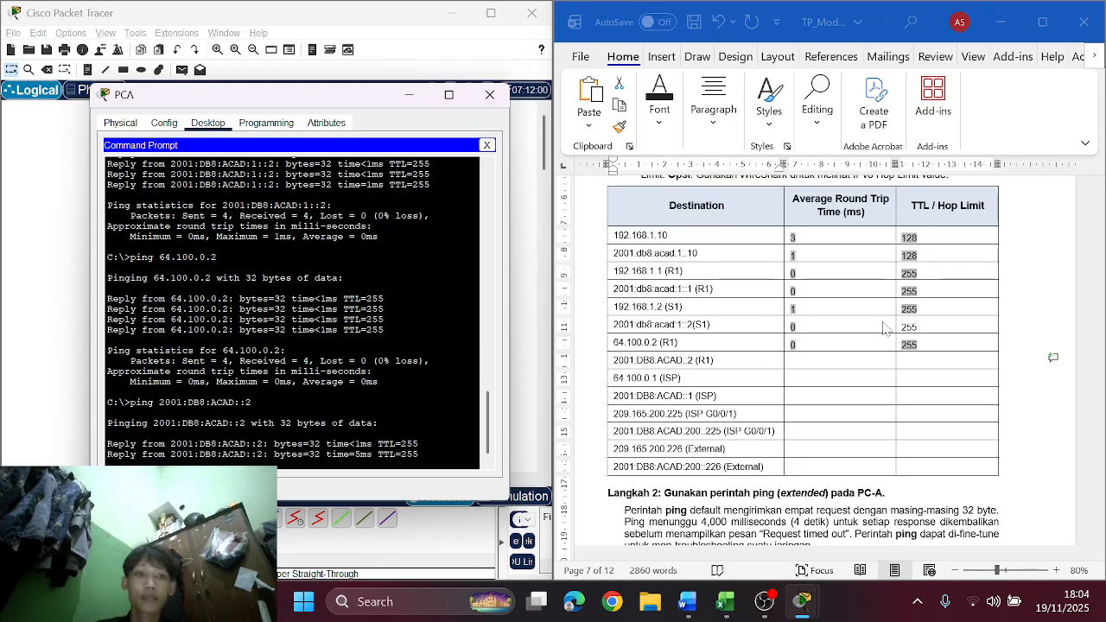
# Step: Record a hop limit of 255 and an average round trip time of 3 ms for 2001:DB8:ACAD::2 (R1)
pyautogui.click(924, 510)
pyautogui.click(918, 362)
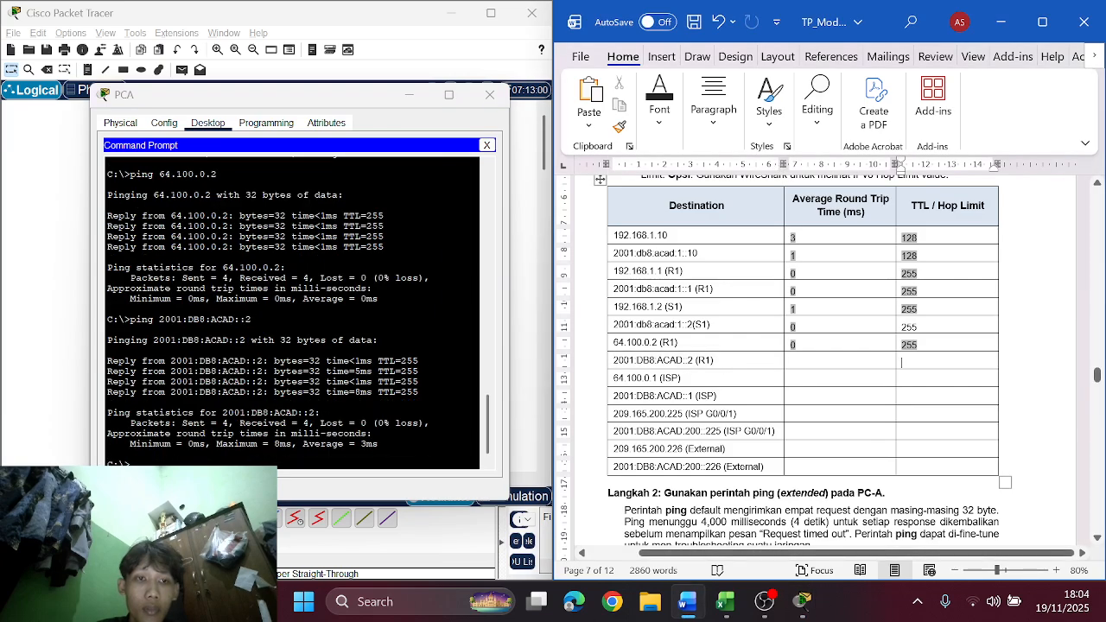
pyautogui.write('255')
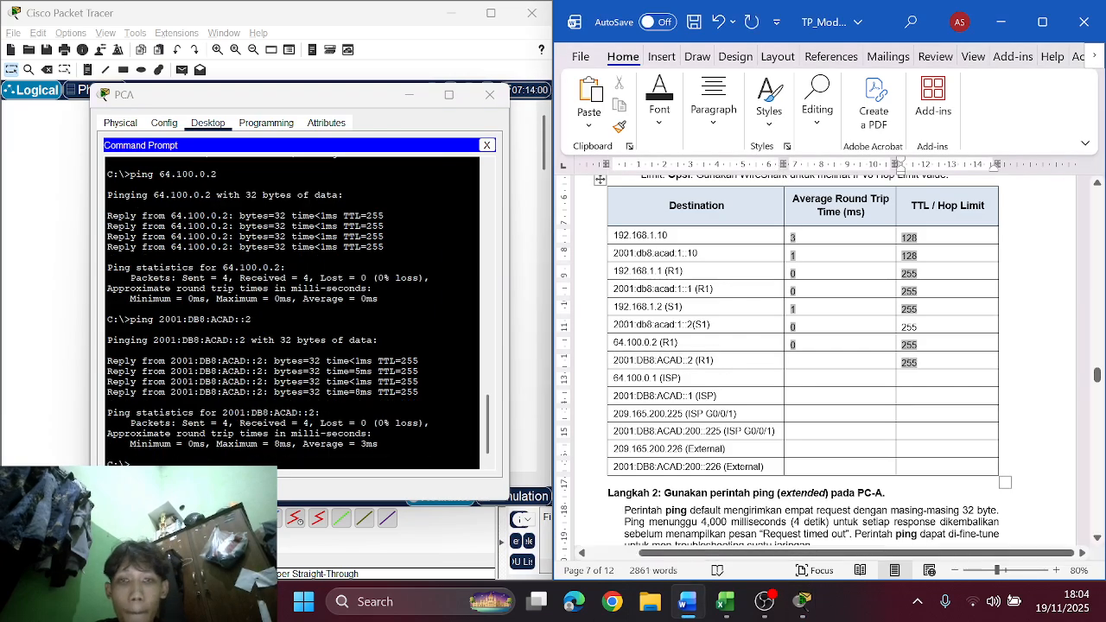
pyautogui.click(791, 362)
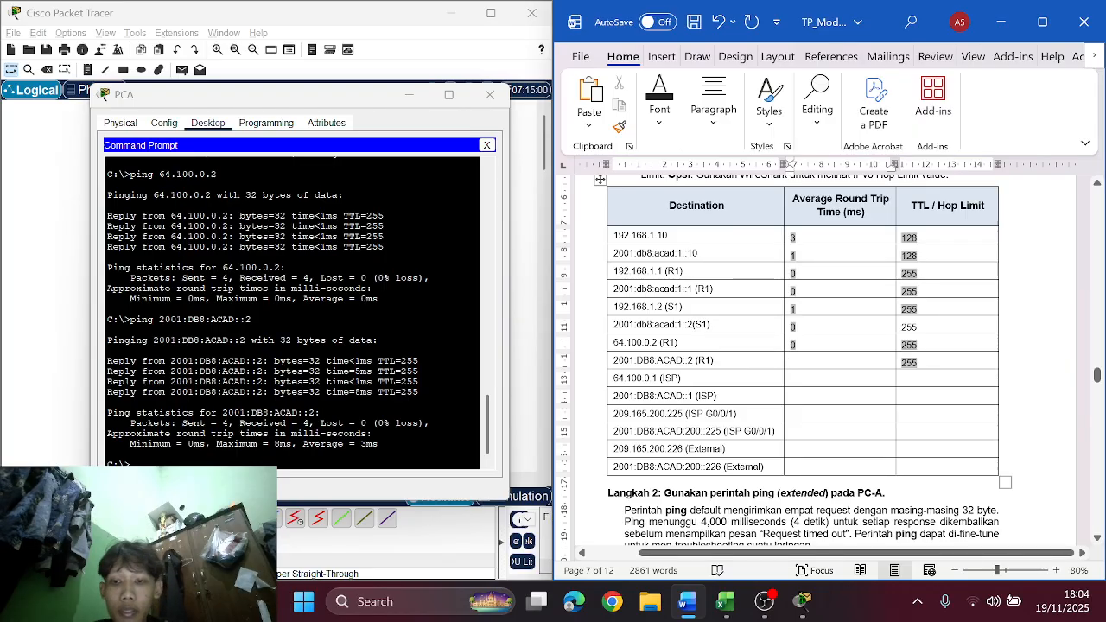
pyautogui.write('3')
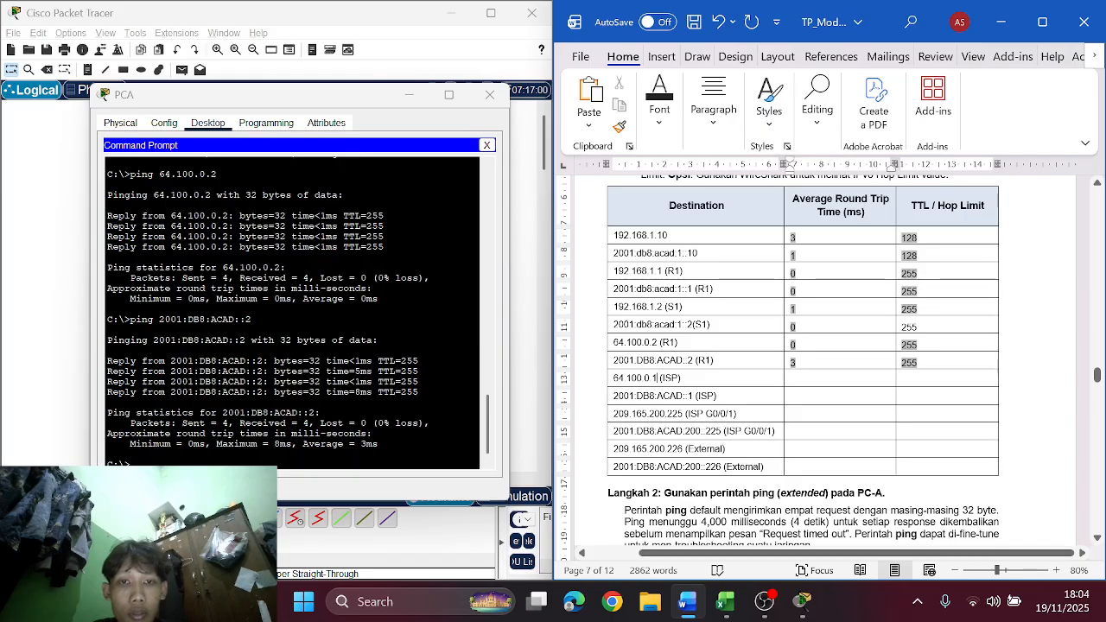
# Step: Copy the ISP address 64.100.0.1 from the results table and ping it from PCA's Command Prompt
pyautogui.doubleClick(635, 378)
pyautogui.hotkey('ctrl', 'c')
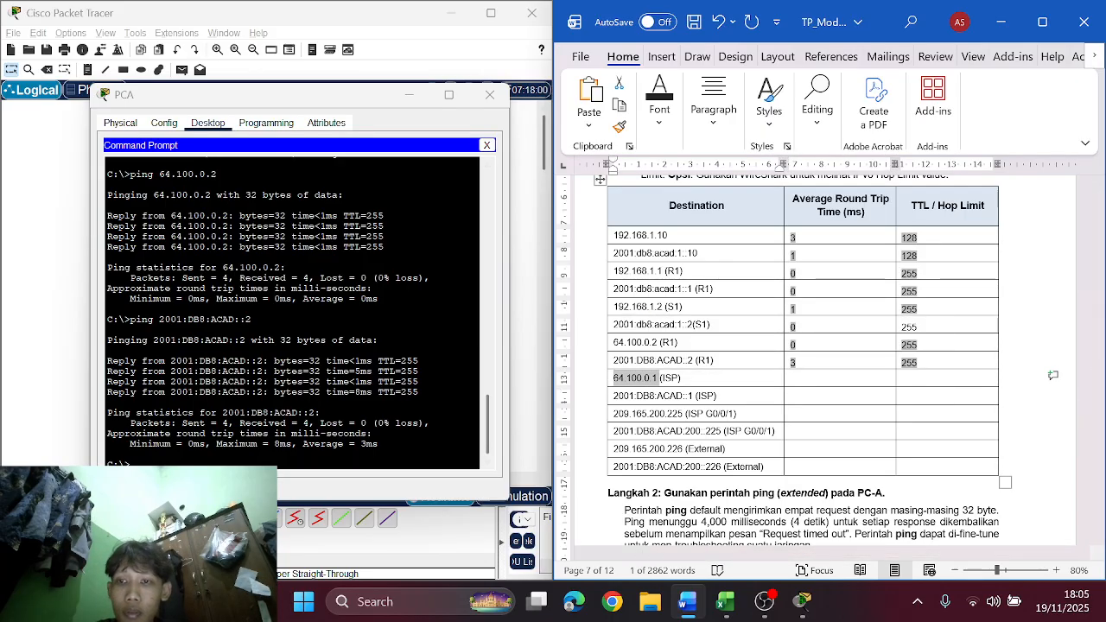
pyautogui.click(130, 464)
pyautogui.write('pin')
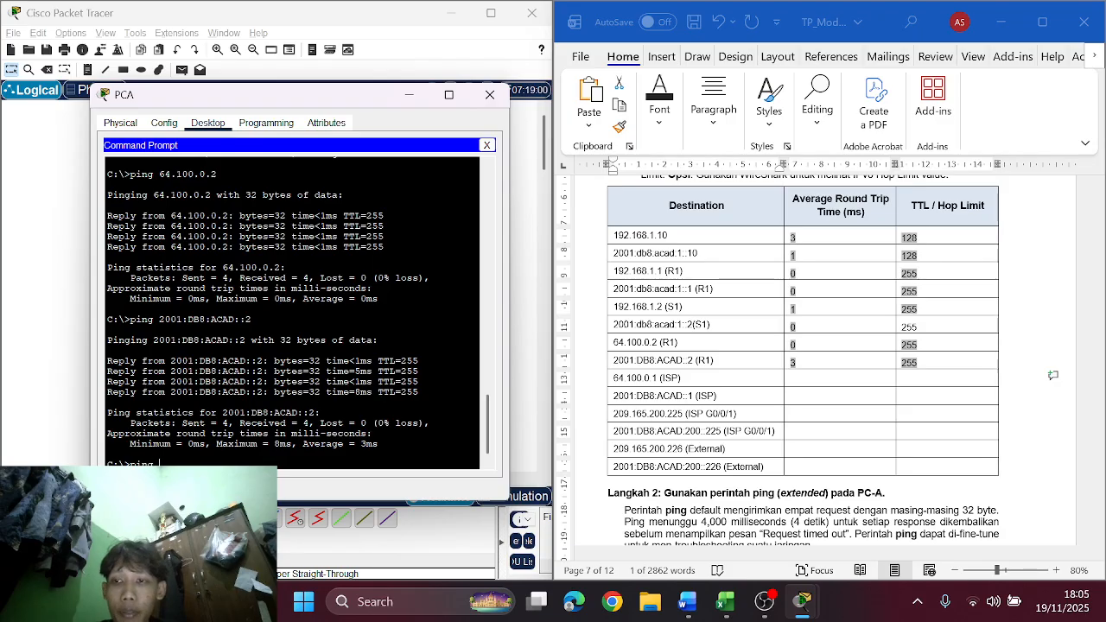
pyautogui.write('g')
pyautogui.rightClick(330, 421)
pyautogui.click(363, 451)
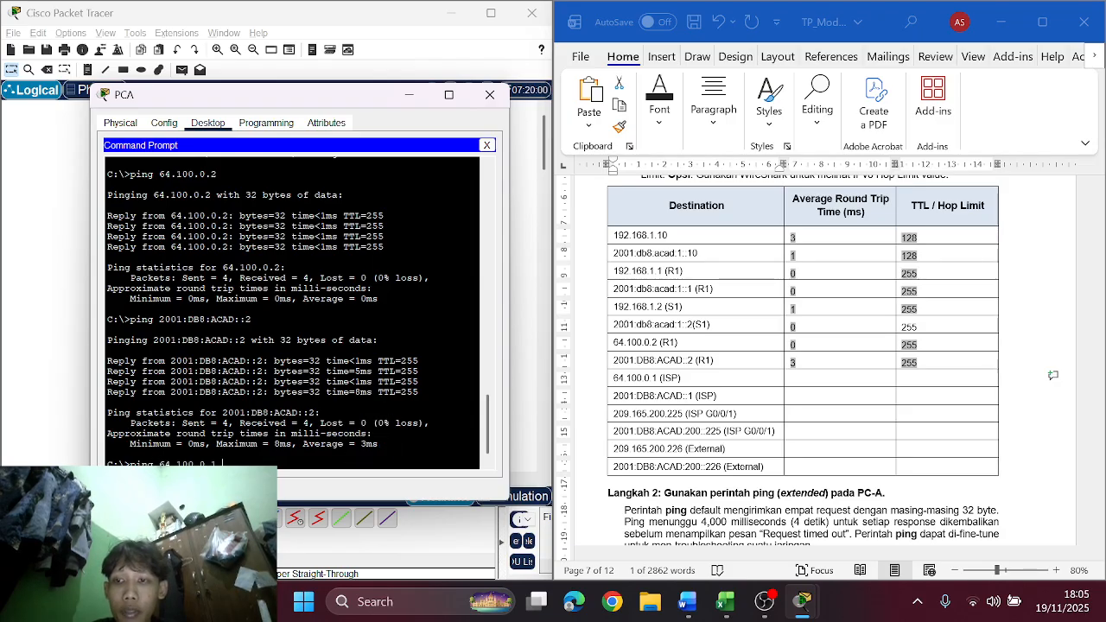
pyautogui.press('Return')
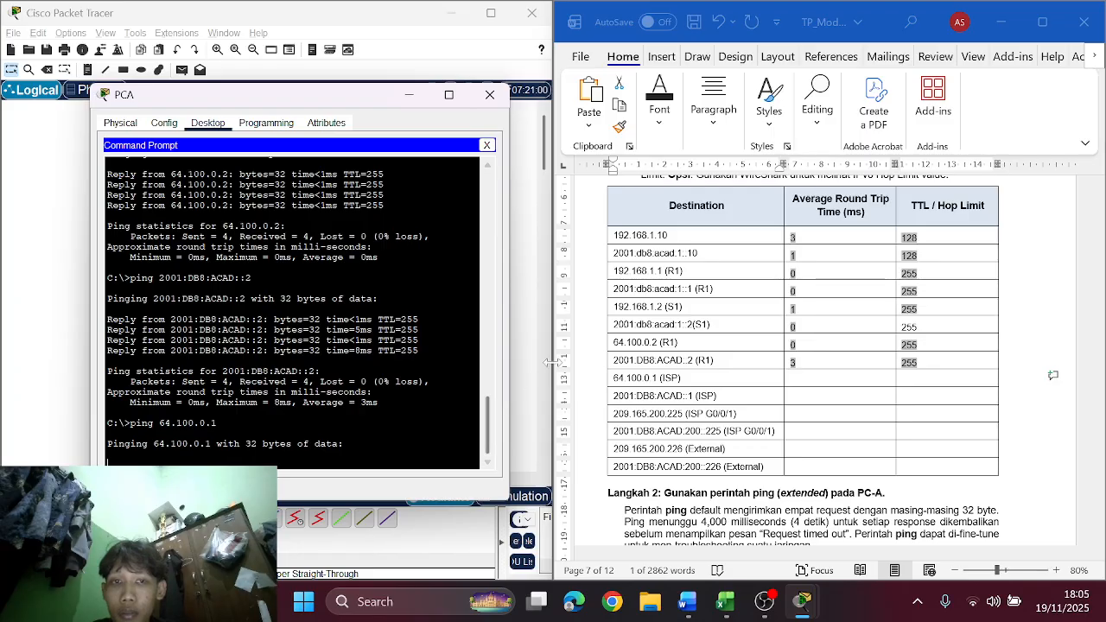
# Step: Enter a TTL of 254 and an average round trip time of 1 ms in the 64.100.0.1 (ISP) row
pyautogui.scroll(-1, 604, 346)
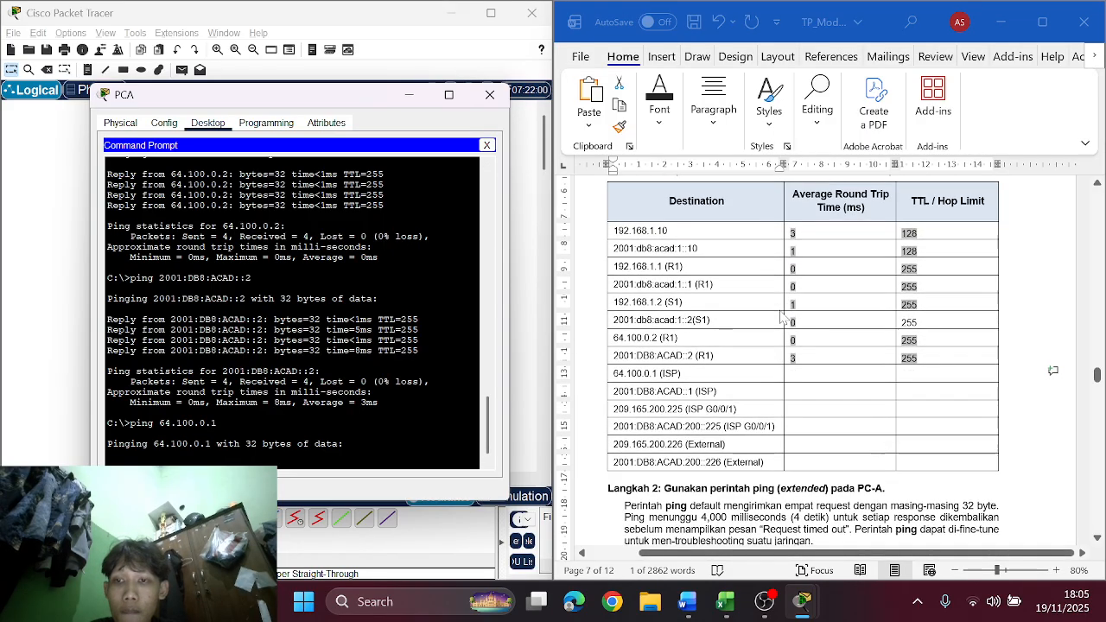
pyautogui.scroll(-1, 594, 347)
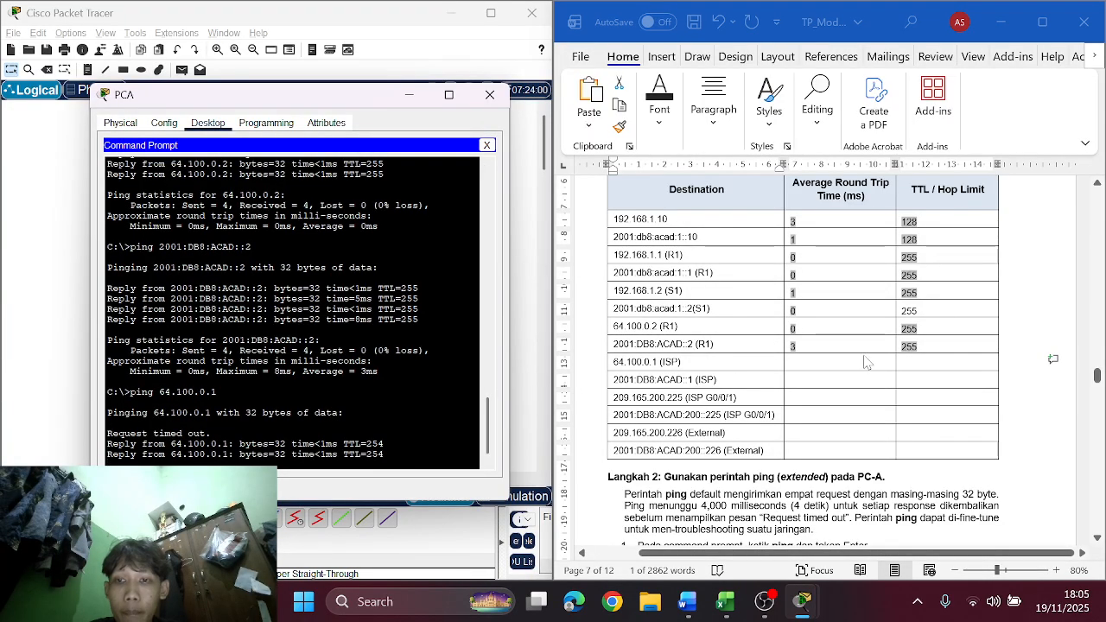
pyautogui.click(907, 365)
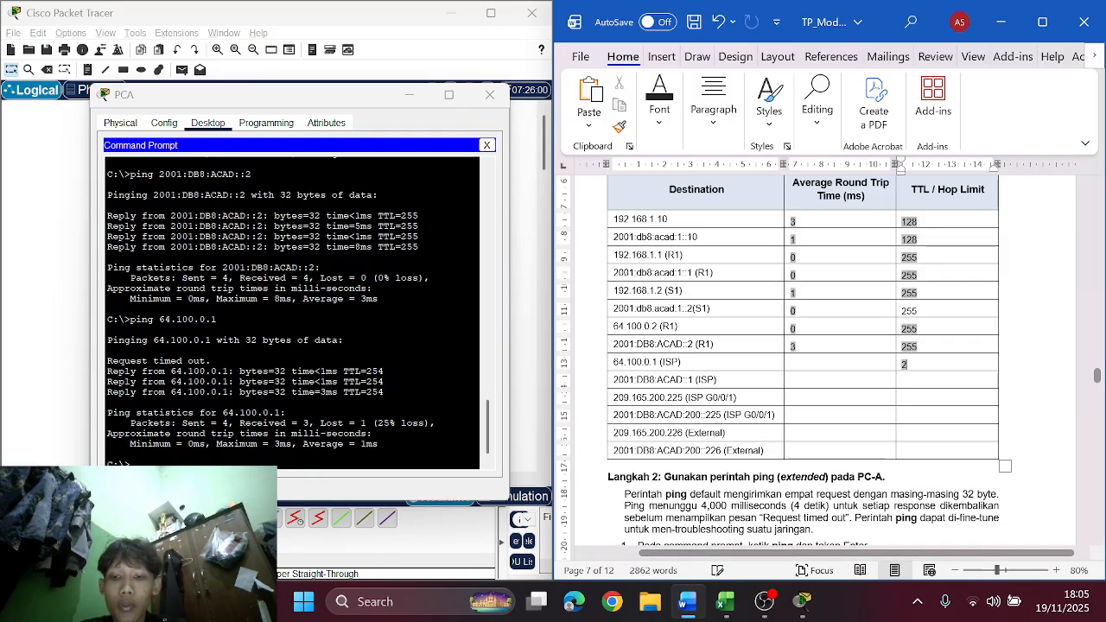
pyautogui.write('254')
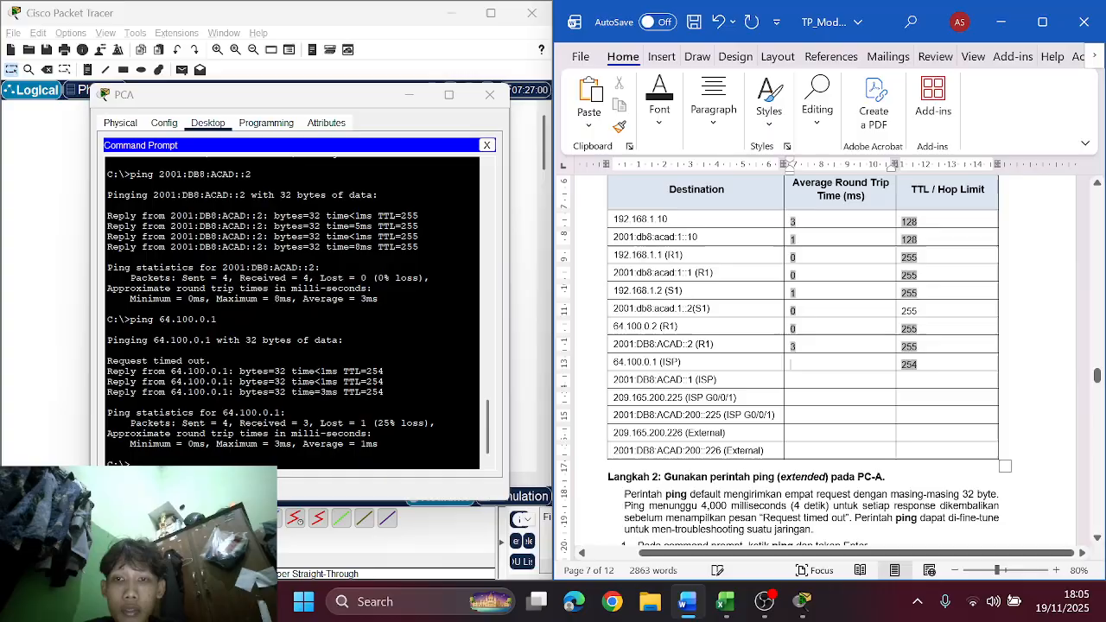
pyautogui.click(795, 365)
pyautogui.write('1')
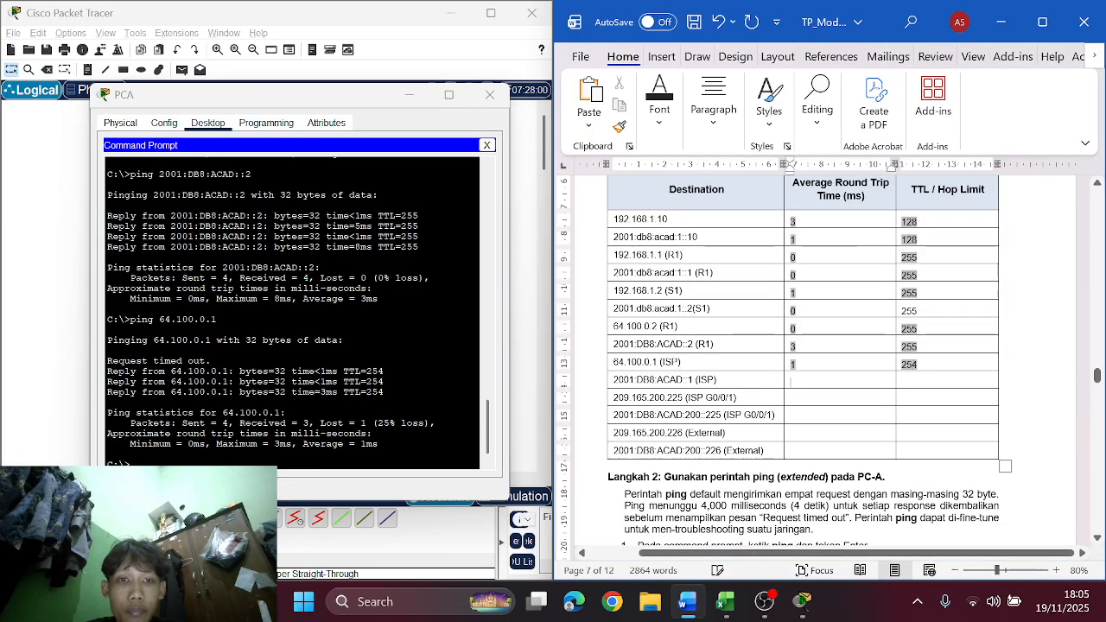
# Step: Copy the ISP's IPv6 address 2001:DB8:ACAD::1 from the results table and ping it from PCA
pyautogui.doubleClick(650, 380)
pyautogui.hotkey('ctrl', 'c')
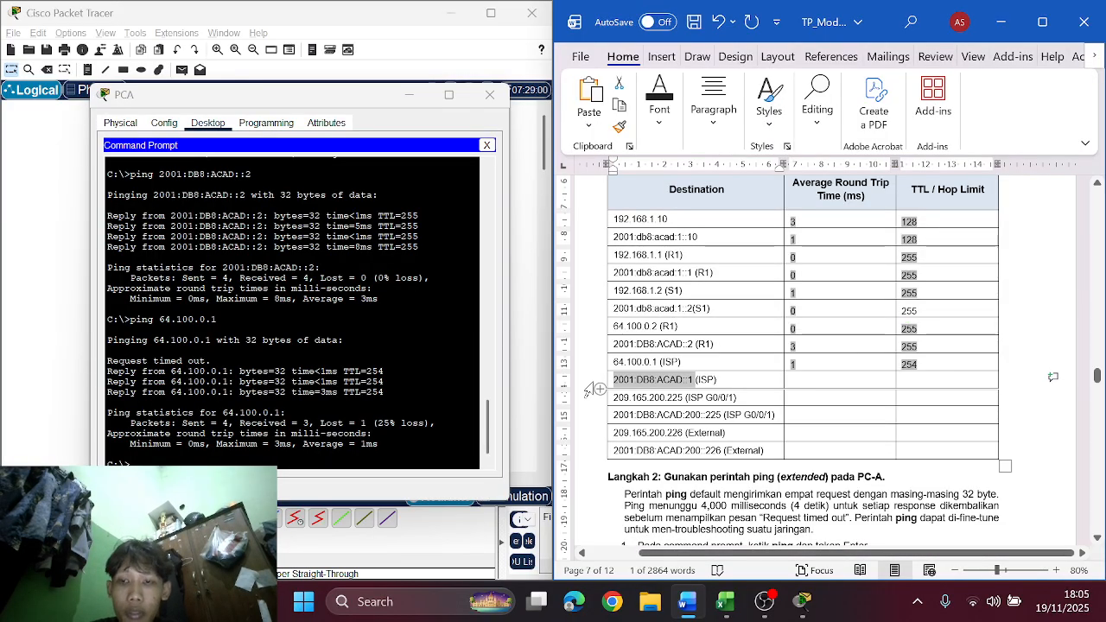
pyautogui.click(108, 453)
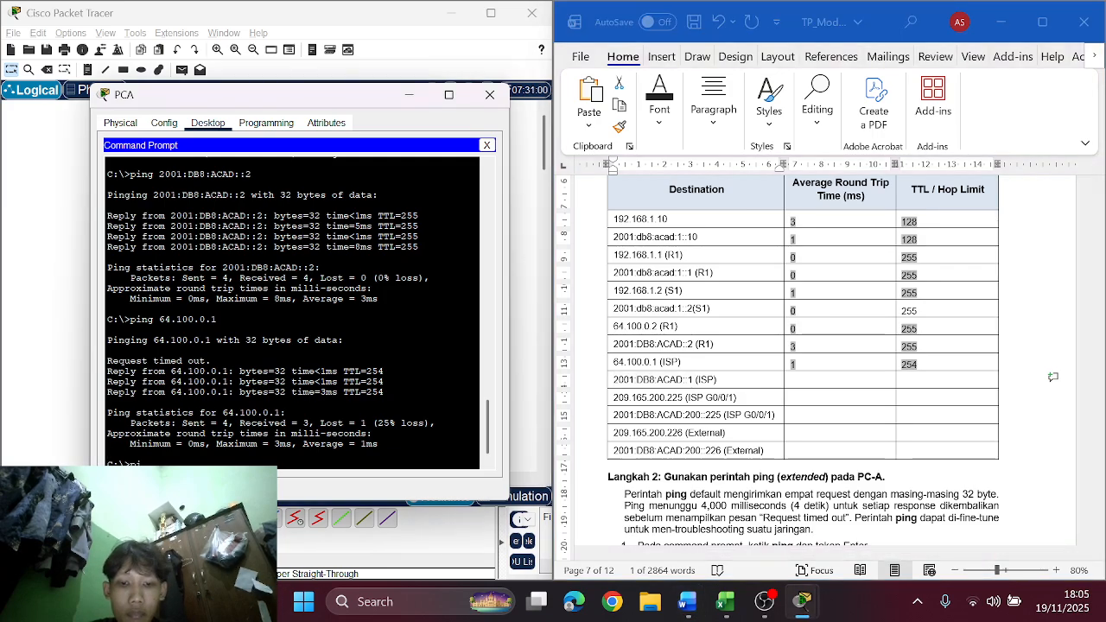
pyautogui.write('ping')
pyautogui.hotkey('ctrl', 'v')
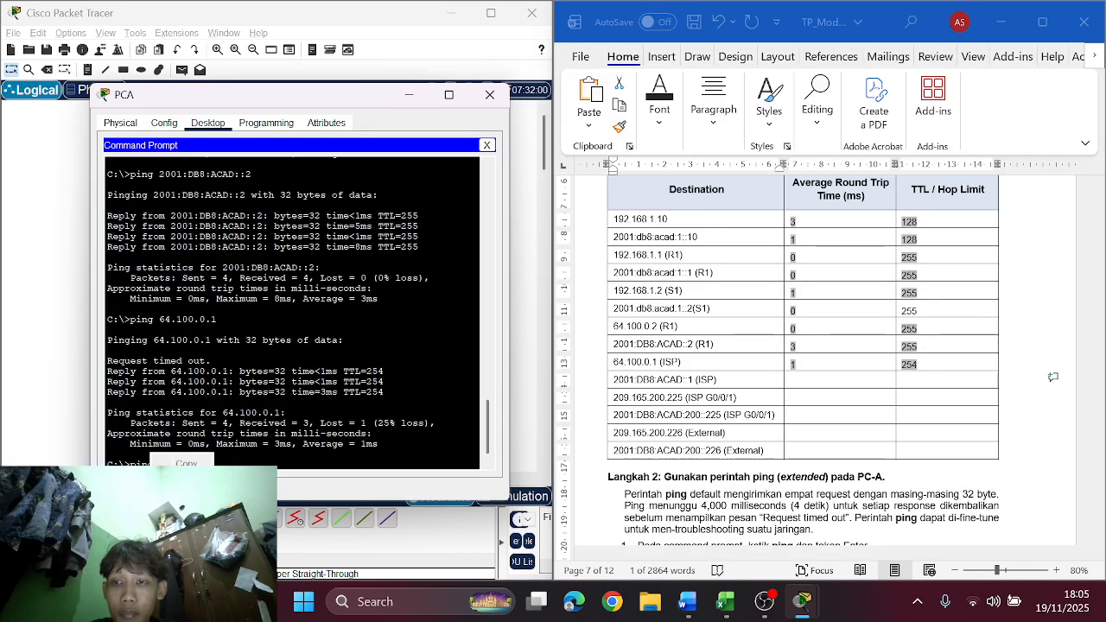
pyautogui.press('Return')
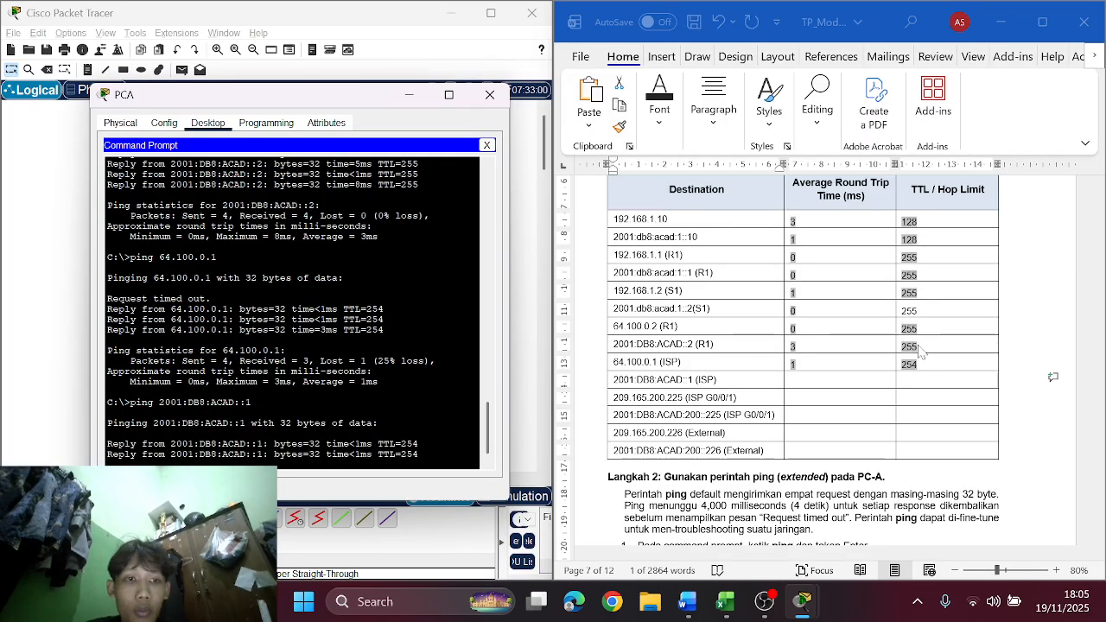
# Step: Record a hop limit of 254 and an average round trip time of 0 ms for 2001:DB8:ACAD::1 (ISP)
pyautogui.click(933, 377)
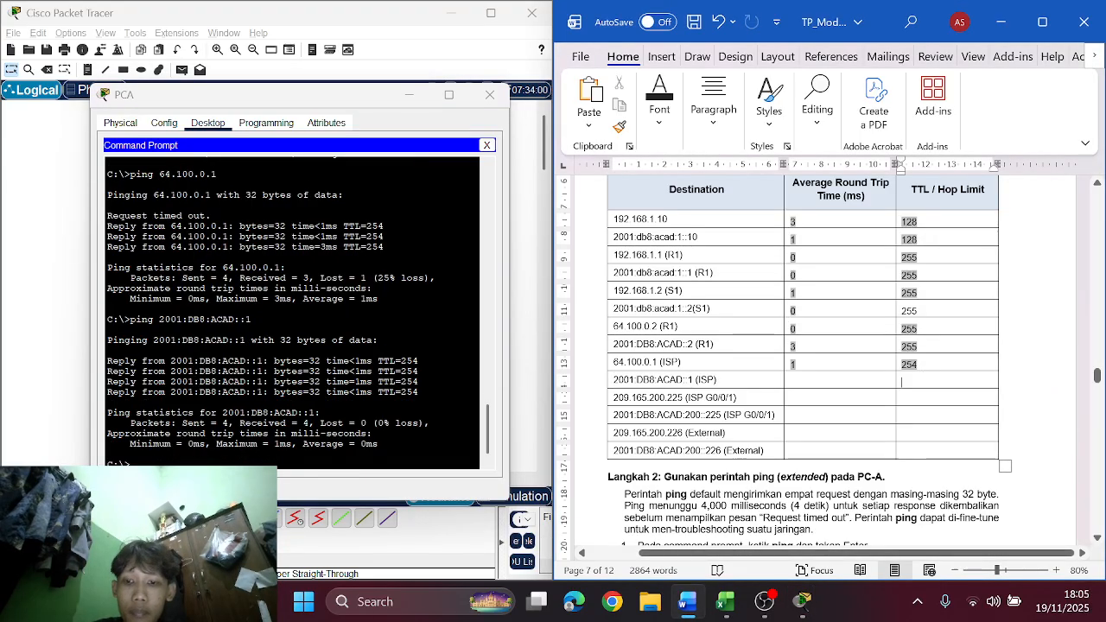
pyautogui.write('254')
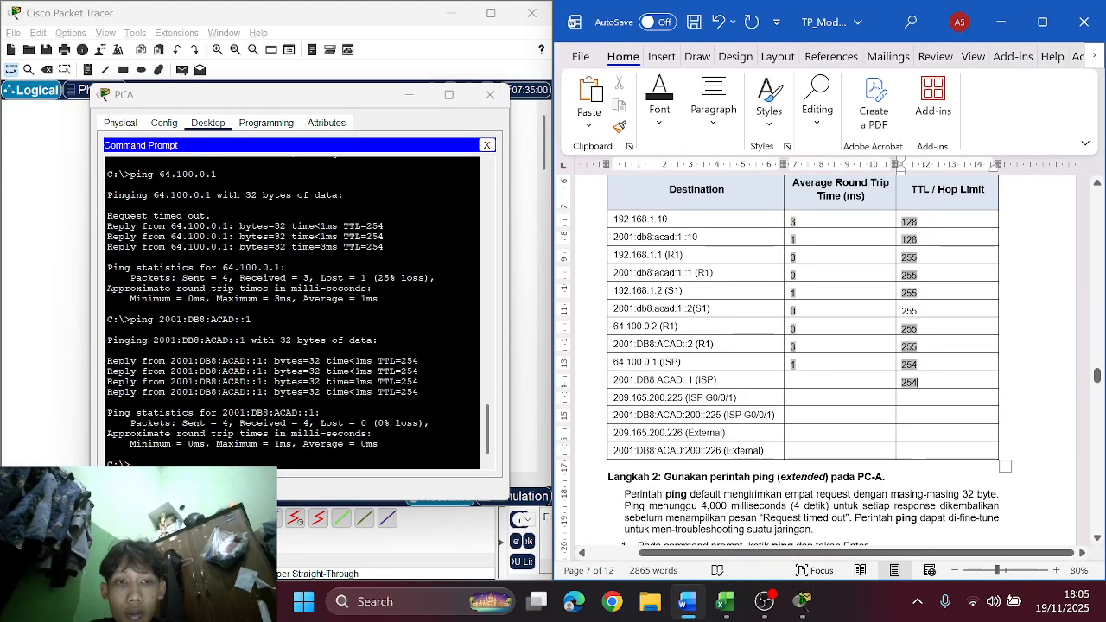
pyautogui.click(827, 380)
pyautogui.write('0=')
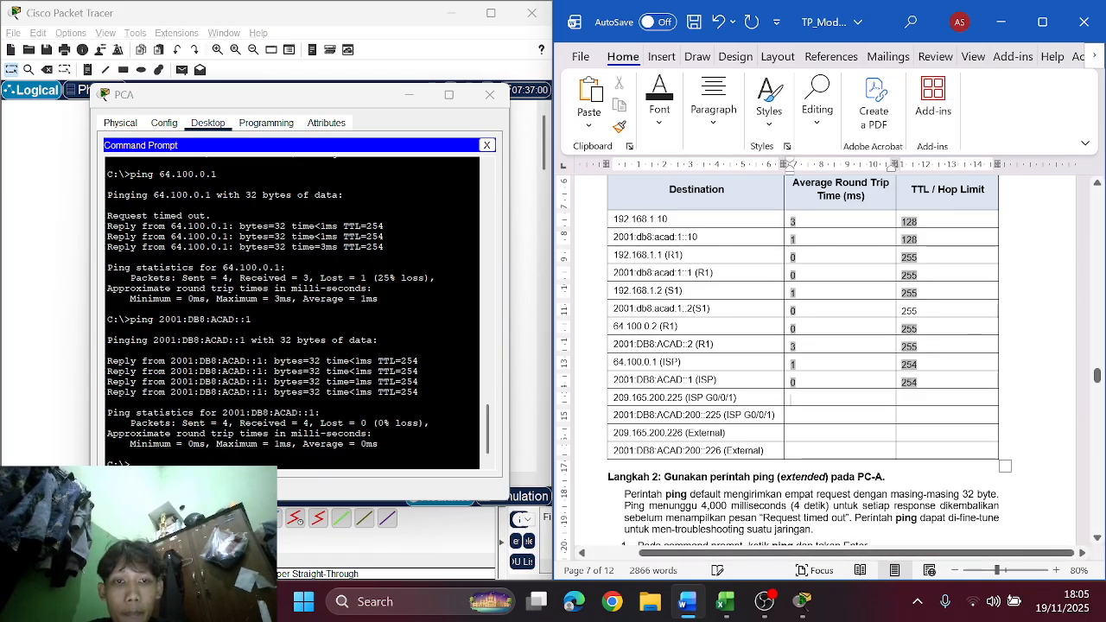
# Step: Copy the ISP G0/0/1 address 209.165.200.225 from the results table and ping it from PCA's Command Prompt
pyautogui.moveTo(684, 398); pyautogui.dragTo(599, 406)
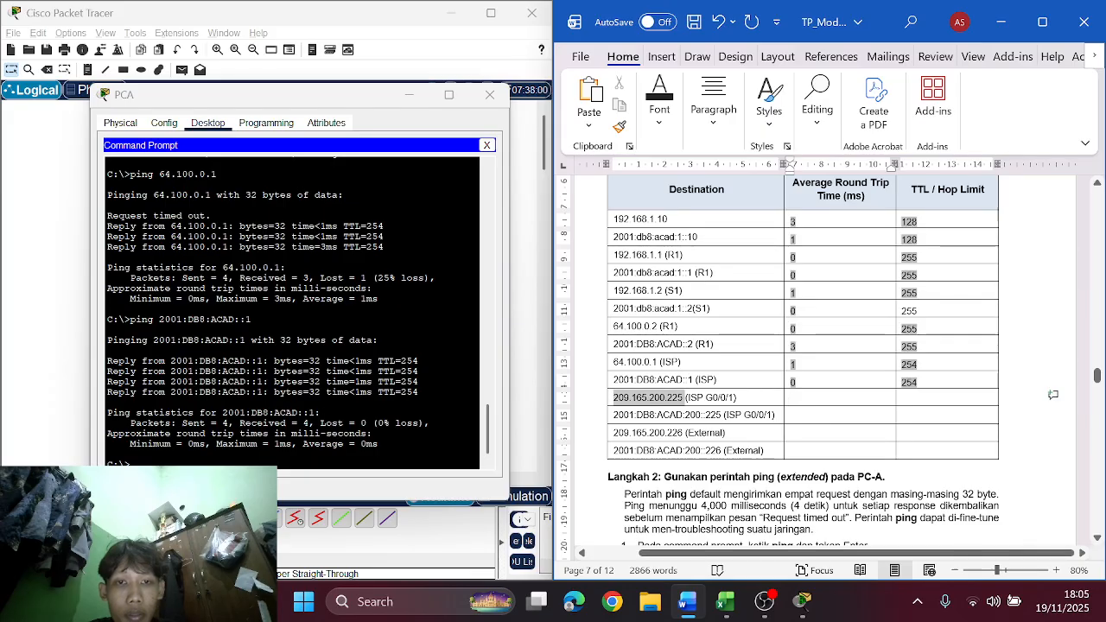
pyautogui.hotkey('ctrl', 'c')
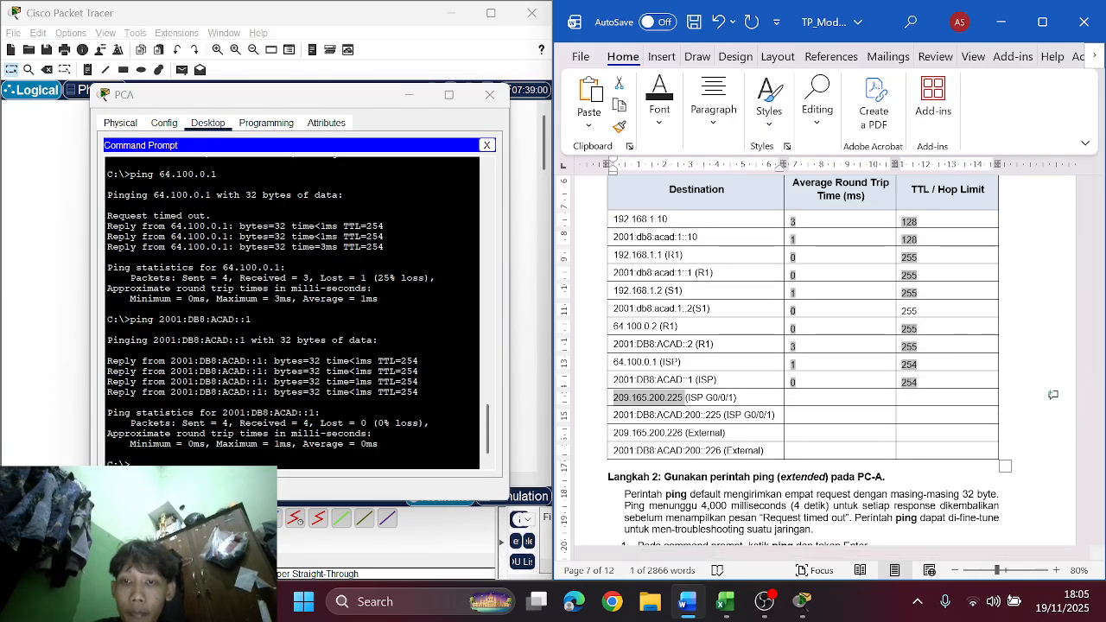
pyautogui.click(285, 453)
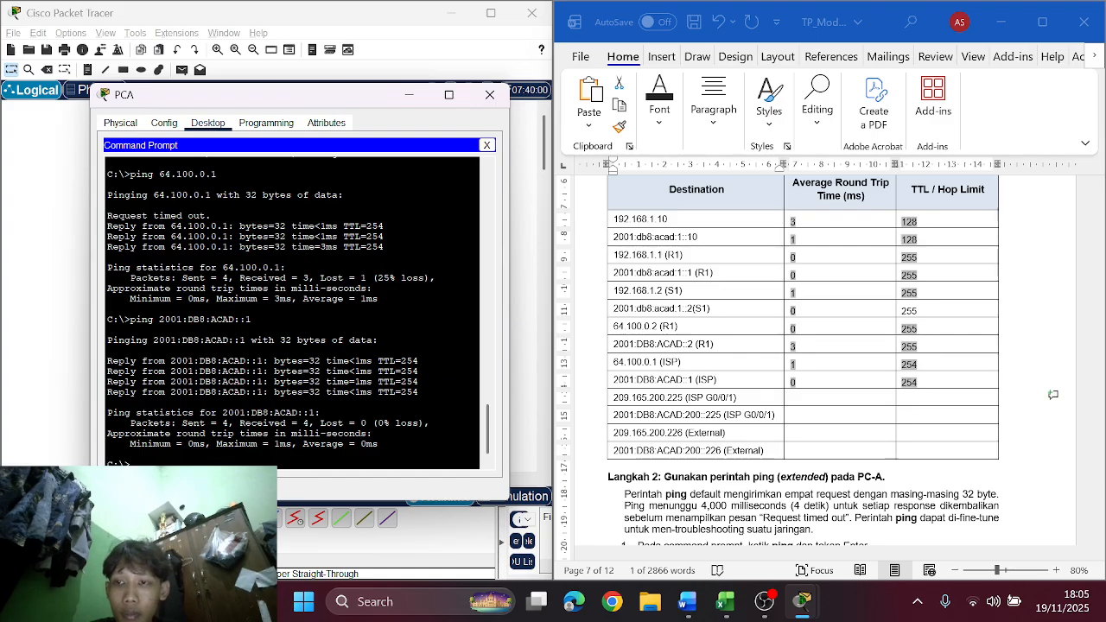
pyautogui.write('ping')
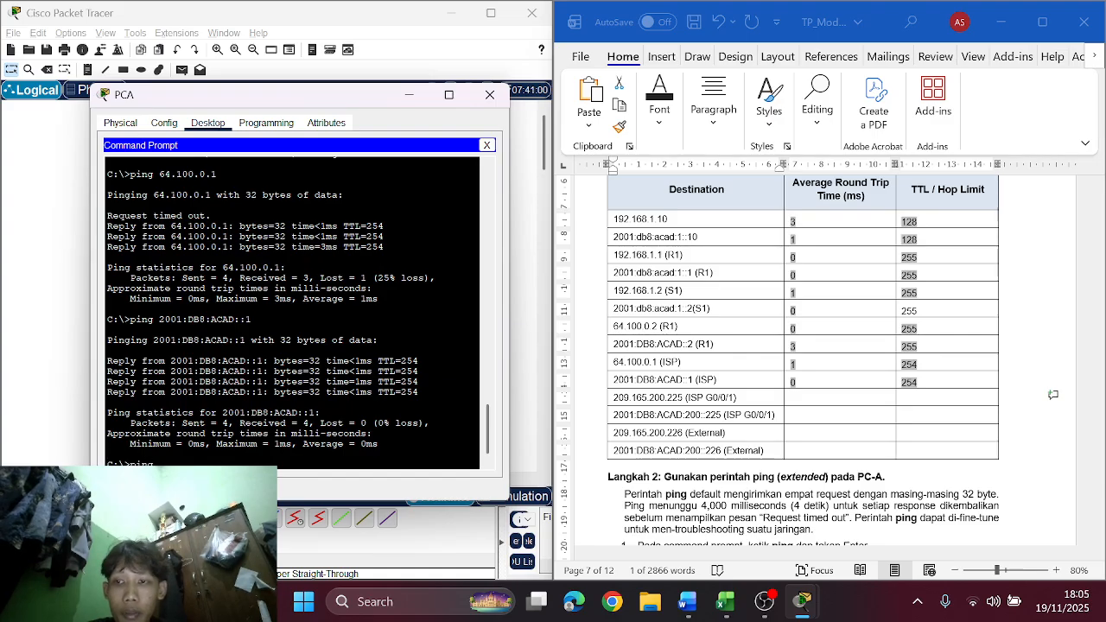
pyautogui.hotkey('ctrl', 'v')
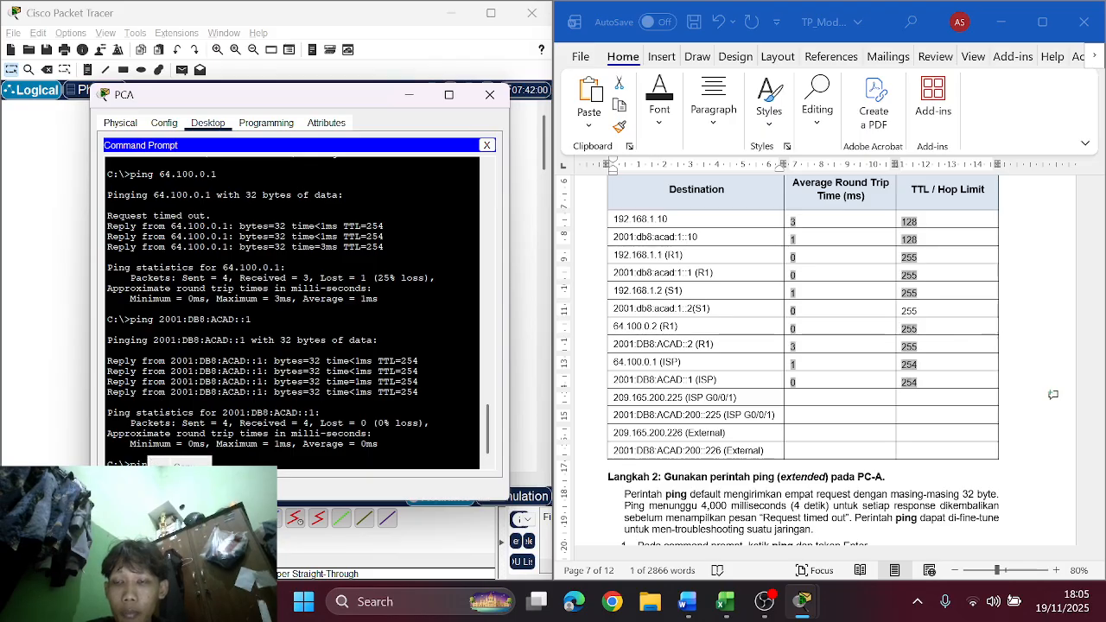
pyautogui.press('Return')
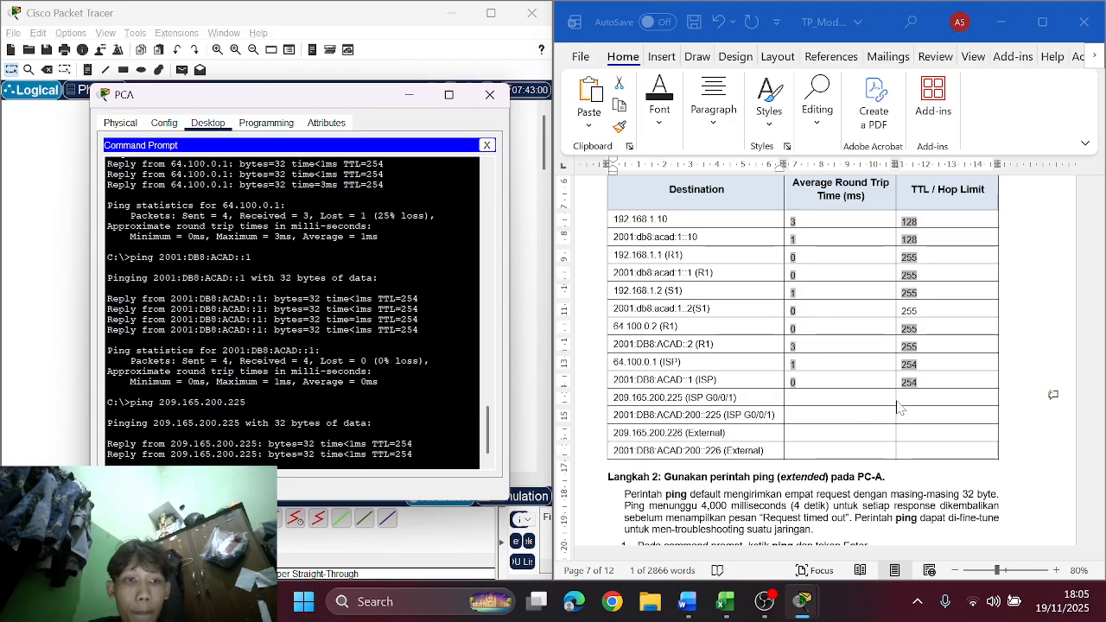
# Step: Enter a TTL of 254 and an average round trip time of 0 ms for 209.165.200.225 (ISP G0/0/1)
pyautogui.click(901, 400)
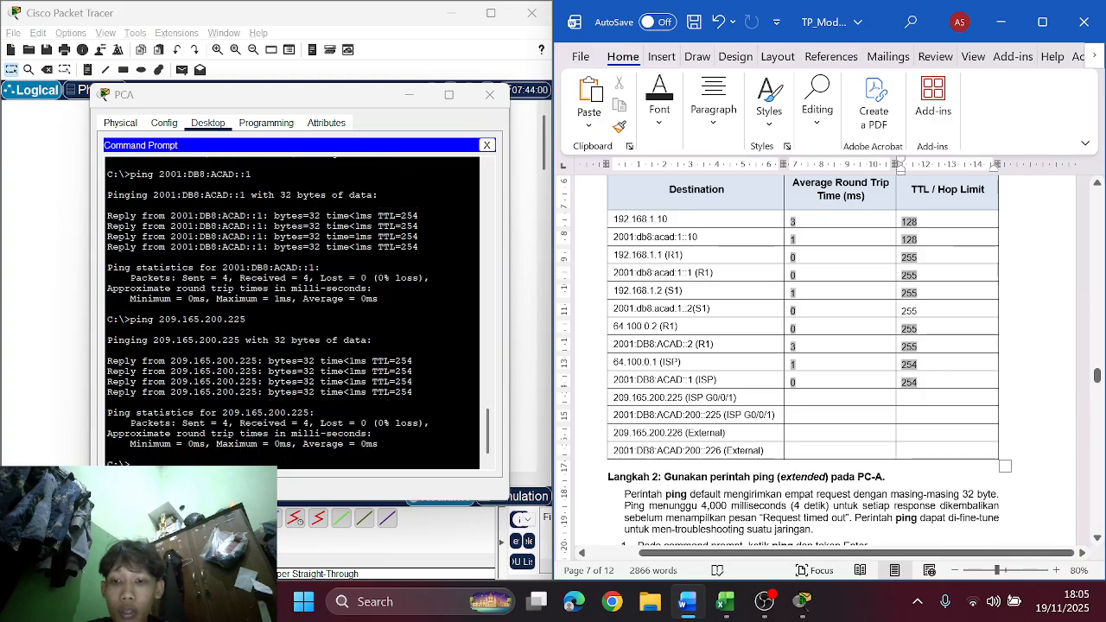
pyautogui.write('254')
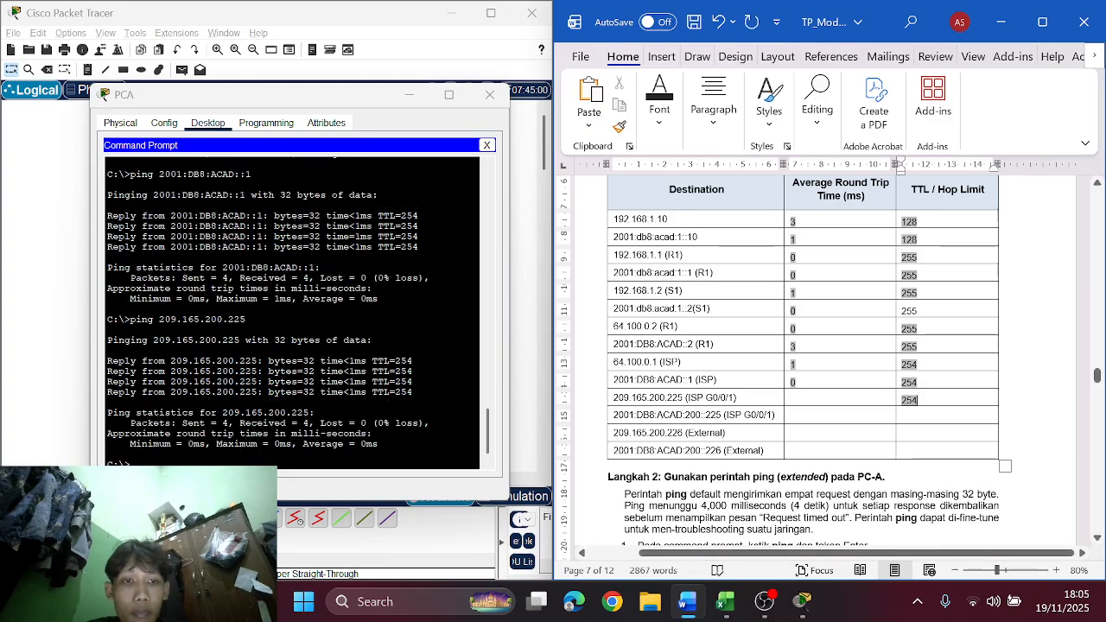
pyautogui.click(794, 399)
pyautogui.write('0')
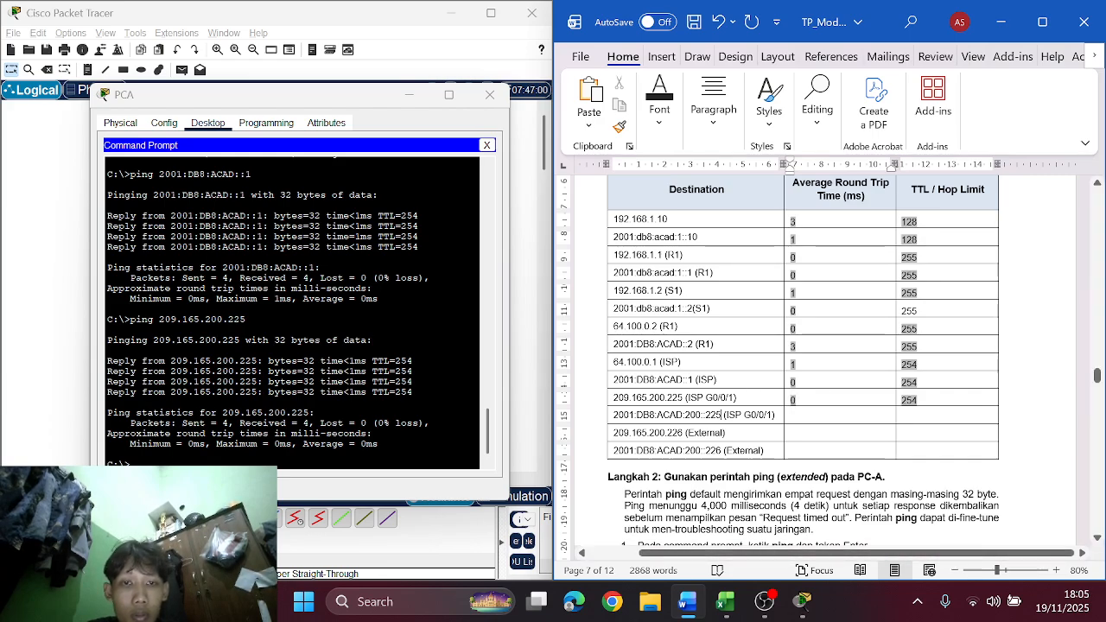
# Step: Copy the ISP G0/0/1 IPv6 address 2001:DB8:ACAD:200::225 from the results table and ping it from PCA
pyautogui.moveTo(721, 415); pyautogui.dragTo(613, 415)
pyautogui.hotkey('ctrl', 'c')
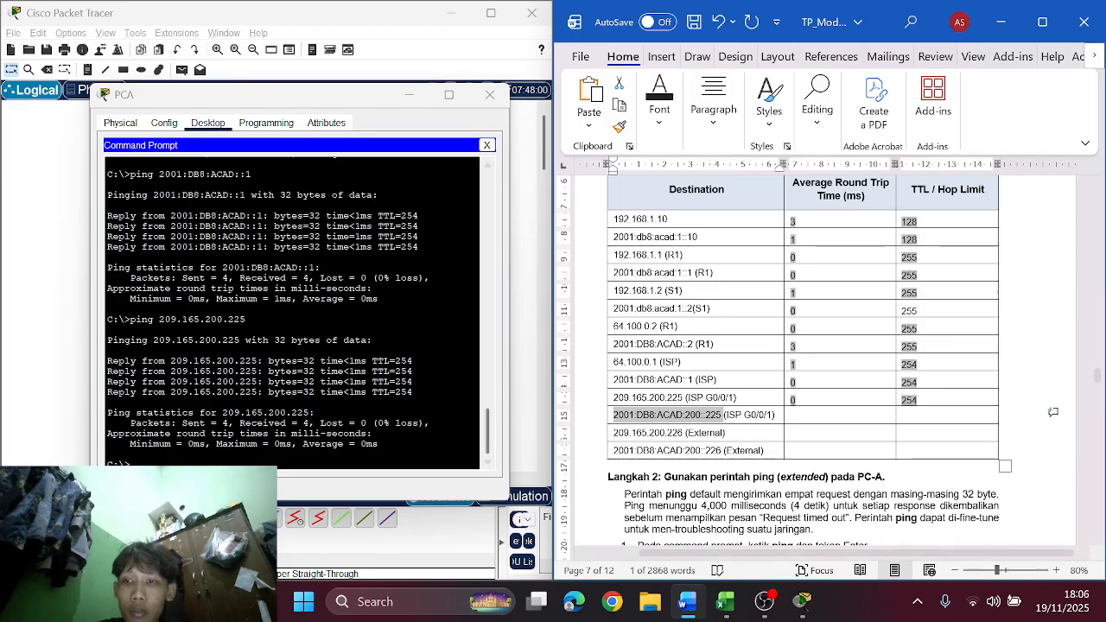
pyautogui.hotkey('alt', 'Tab')
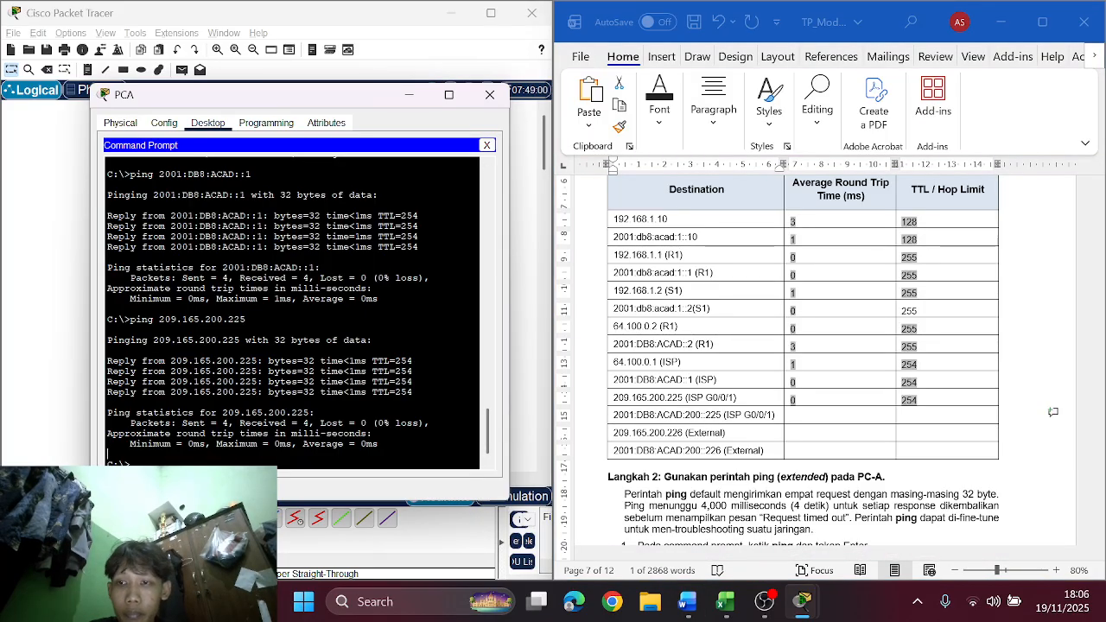
pyautogui.write('pi')
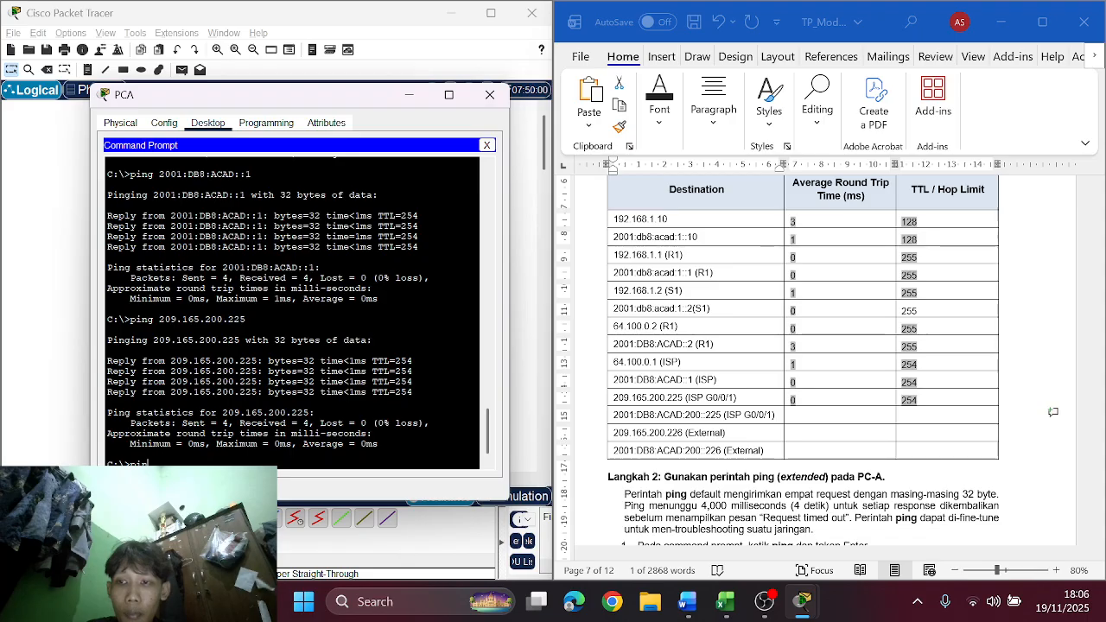
pyautogui.write('ng')
pyautogui.rightClick(230, 353)
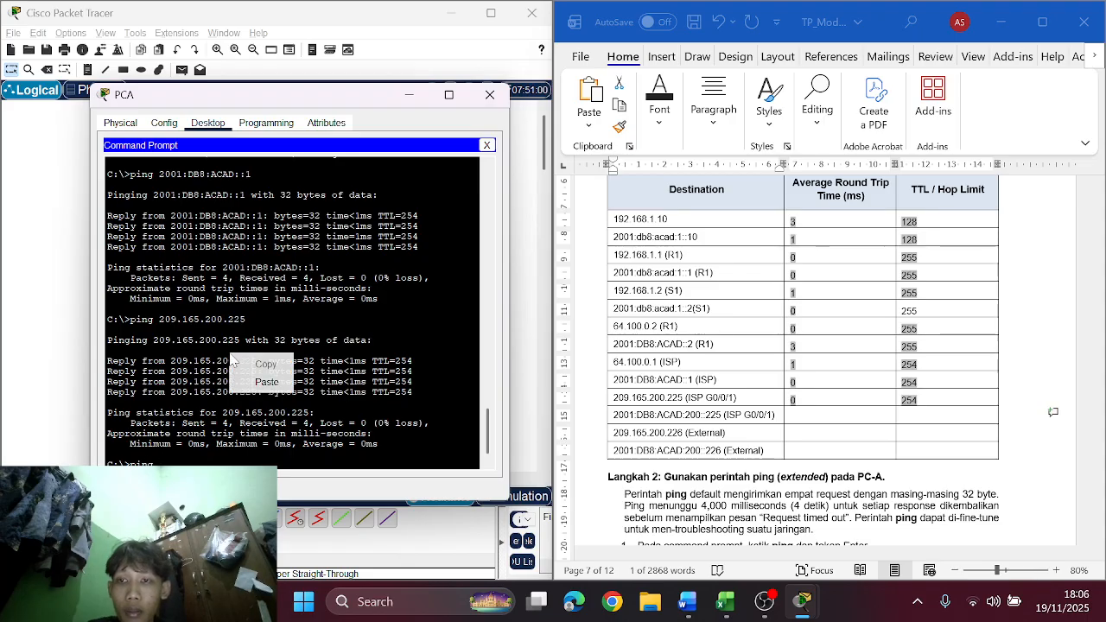
pyautogui.click(275, 389)
pyautogui.doubleClick(275, 390)
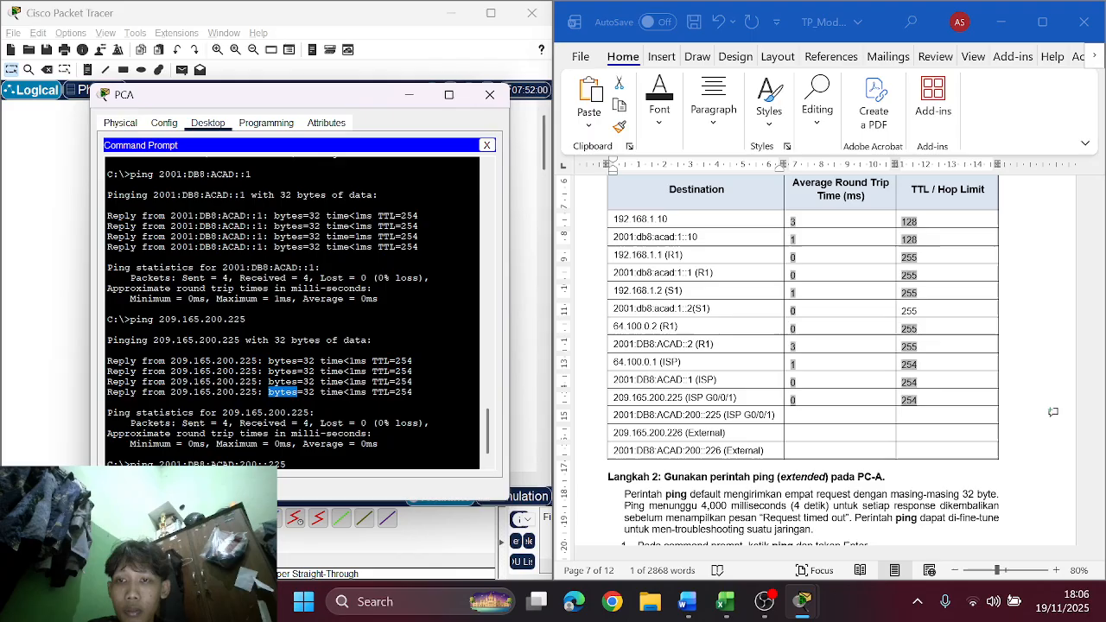
pyautogui.press('Return')
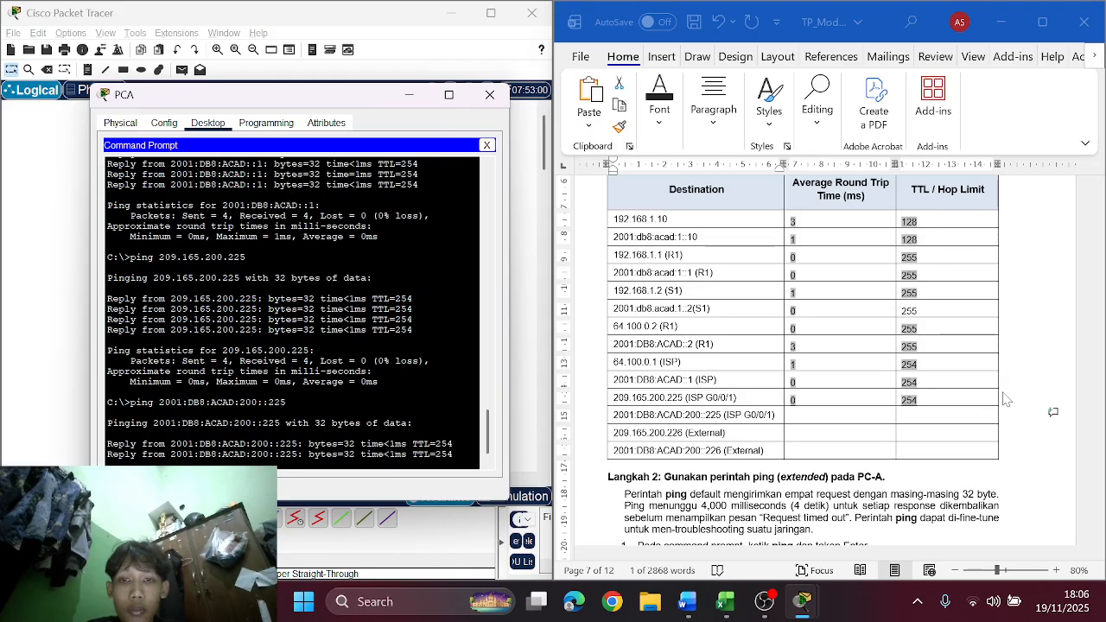
# Step: Record a hop limit of 254 and an average round trip time of 0 ms for 2001:DB8:ACAD:200::225 (ISP G0/0/1)
pyautogui.moveTo(613, 414); pyautogui.dragTo(721, 415)
pyautogui.click(907, 415)
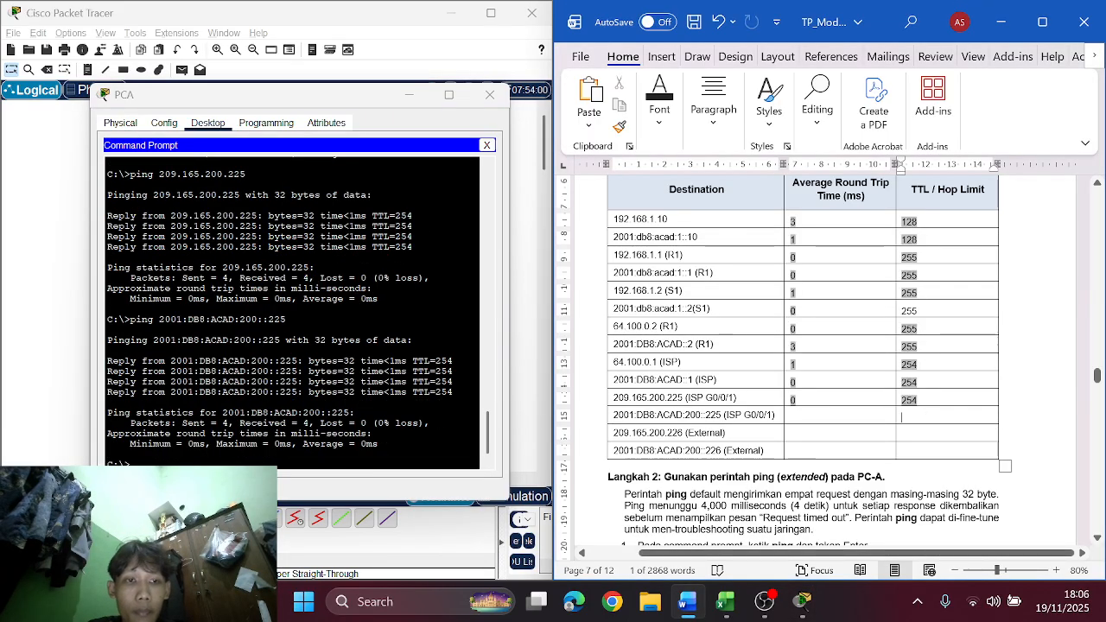
pyautogui.write('254')
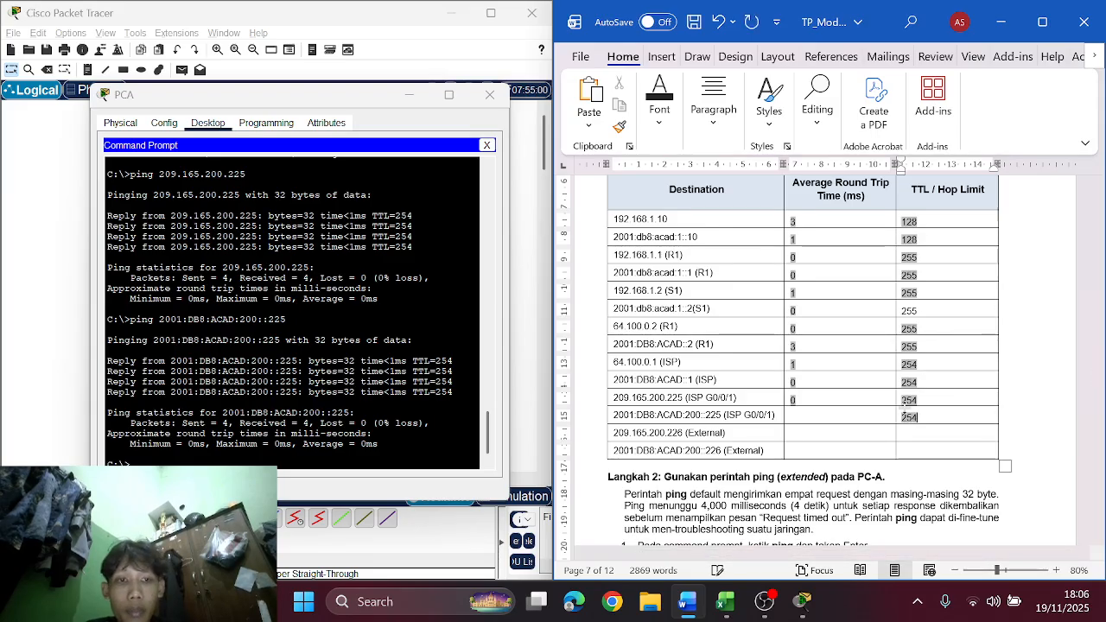
pyautogui.click(808, 415)
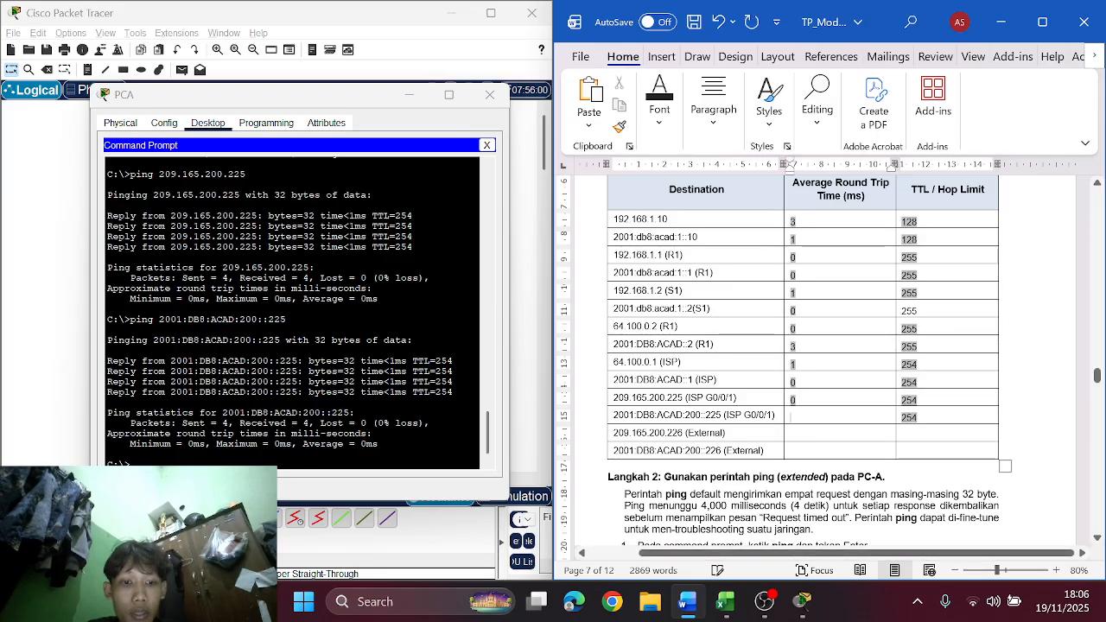
pyautogui.write('0')
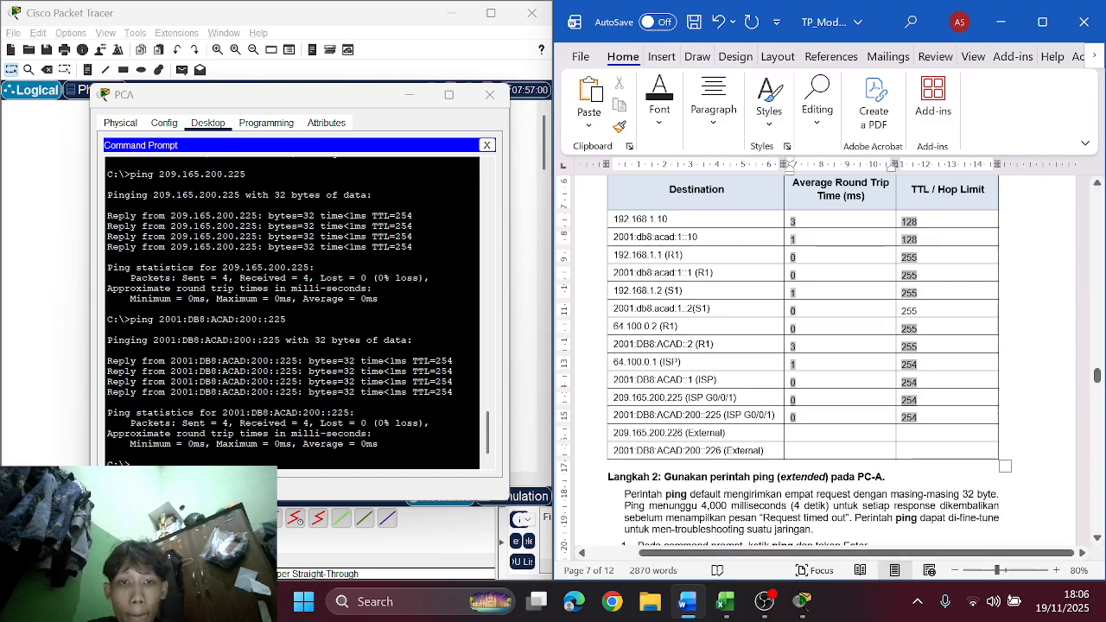
# Step: Copy the External address 209.165.200.226 from the results table and ping it from PCA's Command Prompt
pyautogui.moveTo(683, 432); pyautogui.dragTo(614, 432)
pyautogui.hotkey('ctrl', 'c')
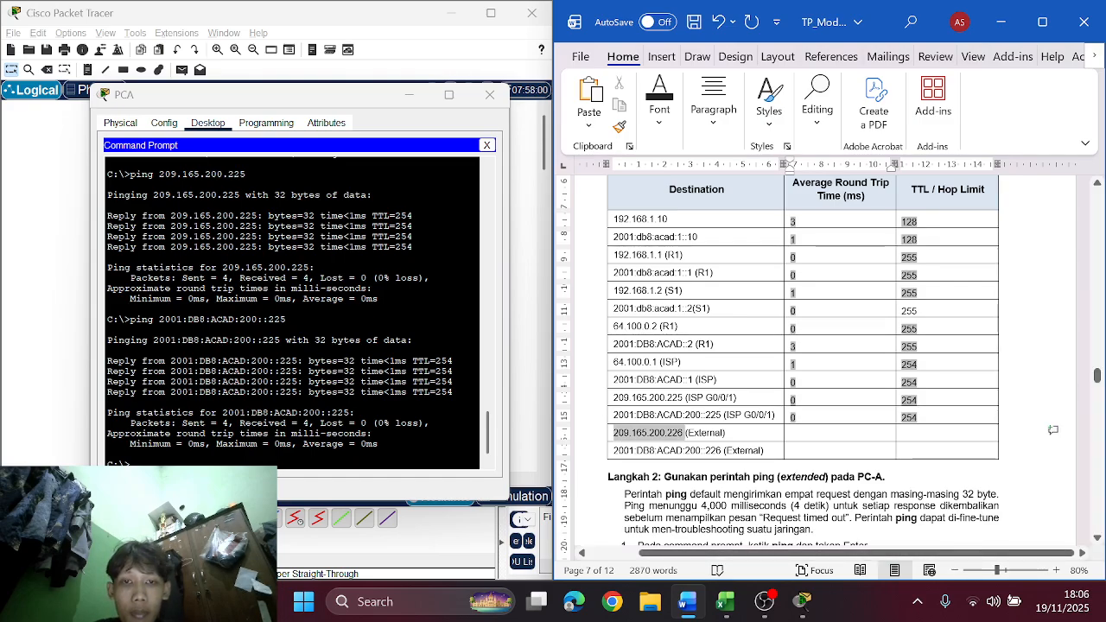
pyautogui.click(346, 430)
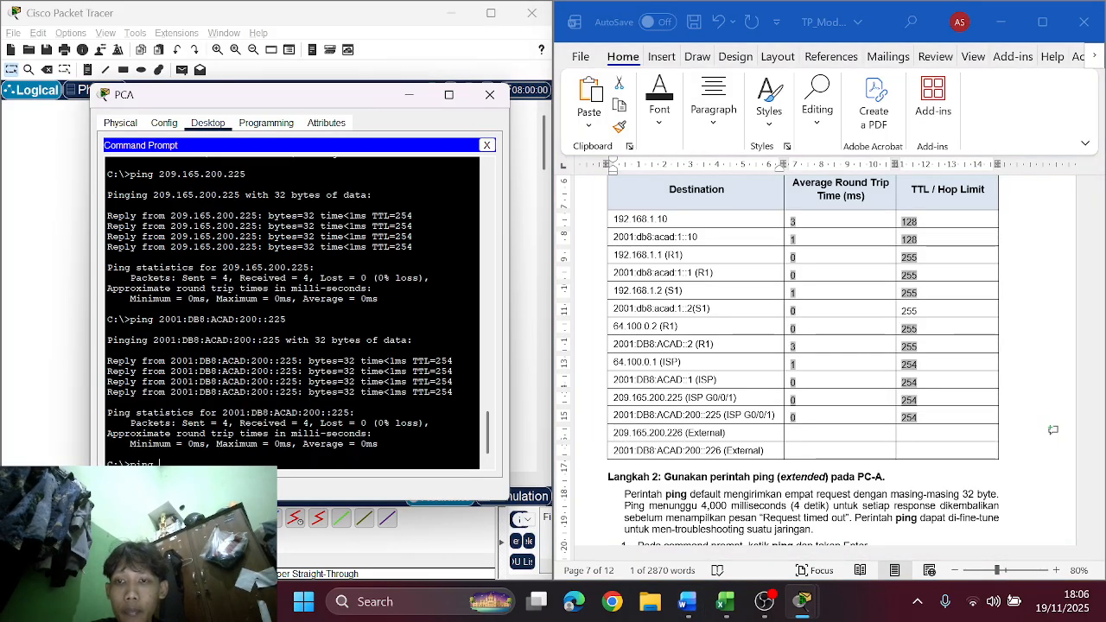
pyautogui.rightClick(282, 453)
pyautogui.click(320, 482)
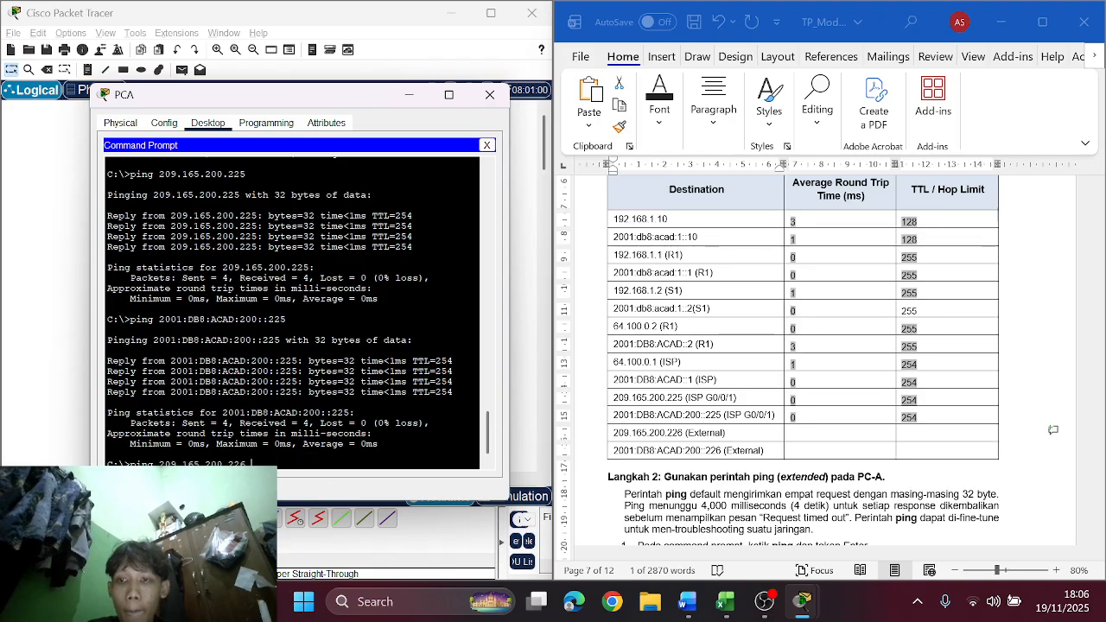
pyautogui.press('Return')
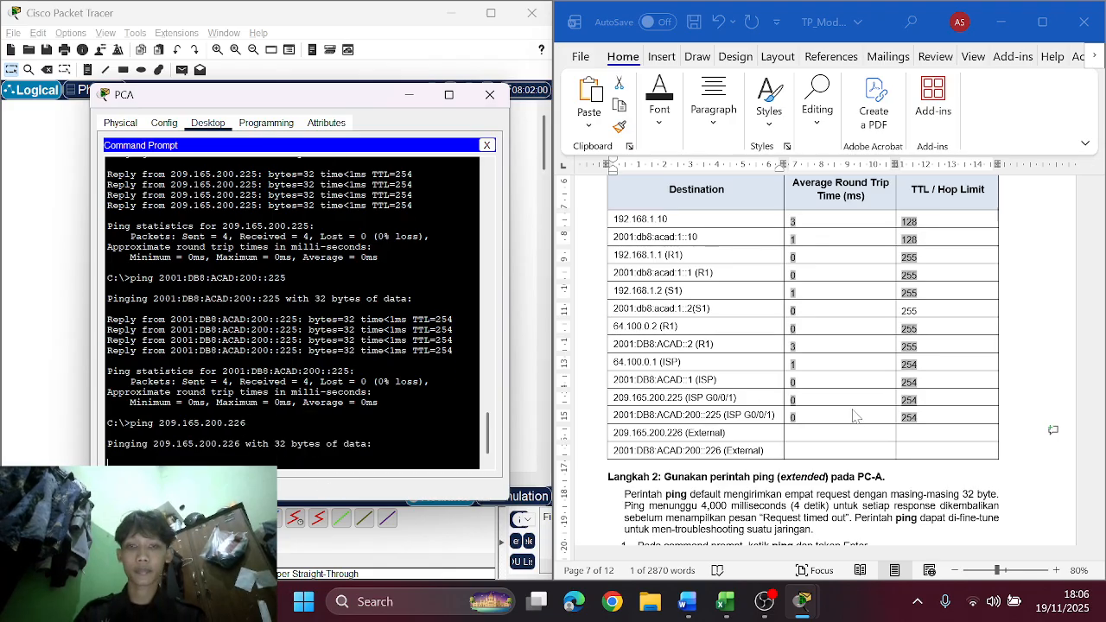
# Step: Enter a TTL of 126 and an average round trip time of 0 ms for 209.165.200.226 (External)
pyautogui.click(942, 439)
pyautogui.click(901, 435)
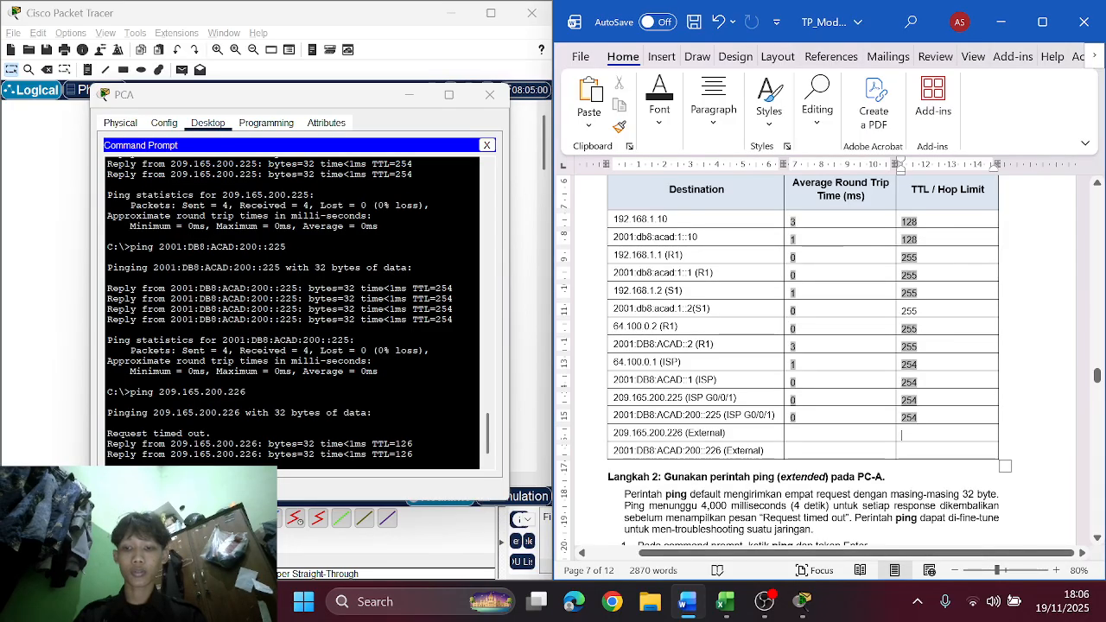
pyautogui.write('126')
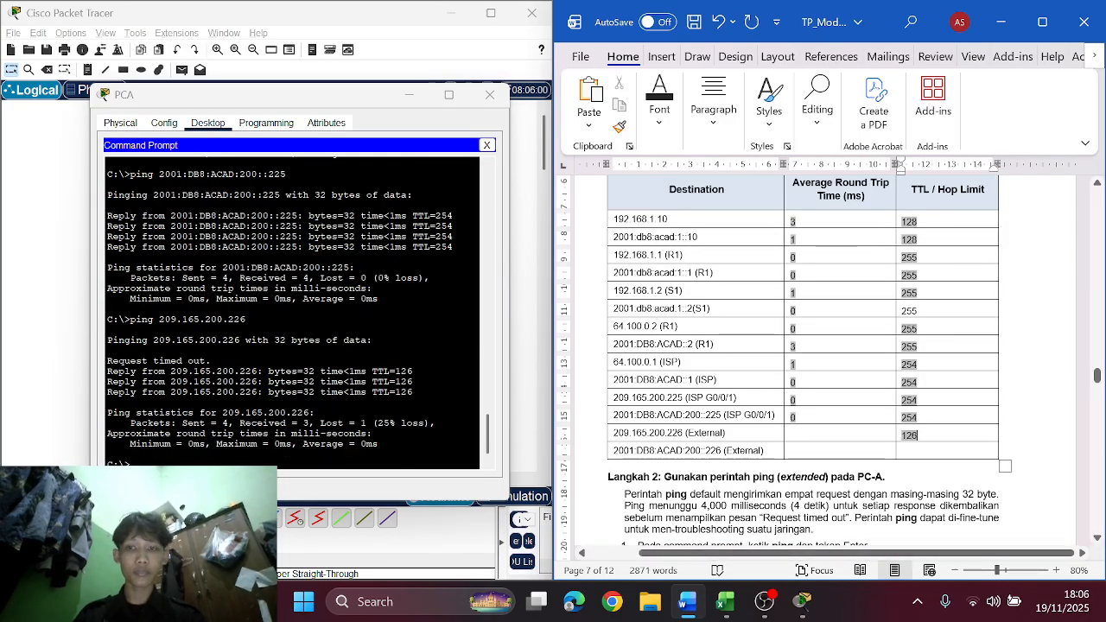
pyautogui.click(792, 434)
pyautogui.write('0')
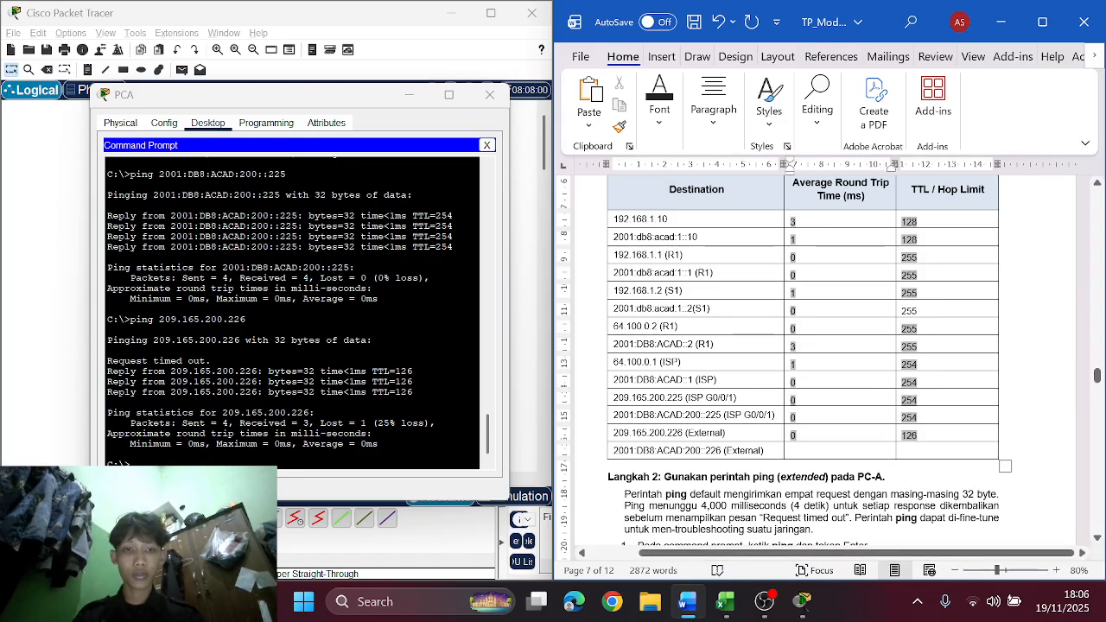
# Step: Copy the External IPv6 address 2001:DB8:ACAD:200::226 from the results table and ping it from PCA
pyautogui.moveTo(724, 450); pyautogui.dragTo(614, 450)
pyautogui.hotkey('ctrl', 'c')
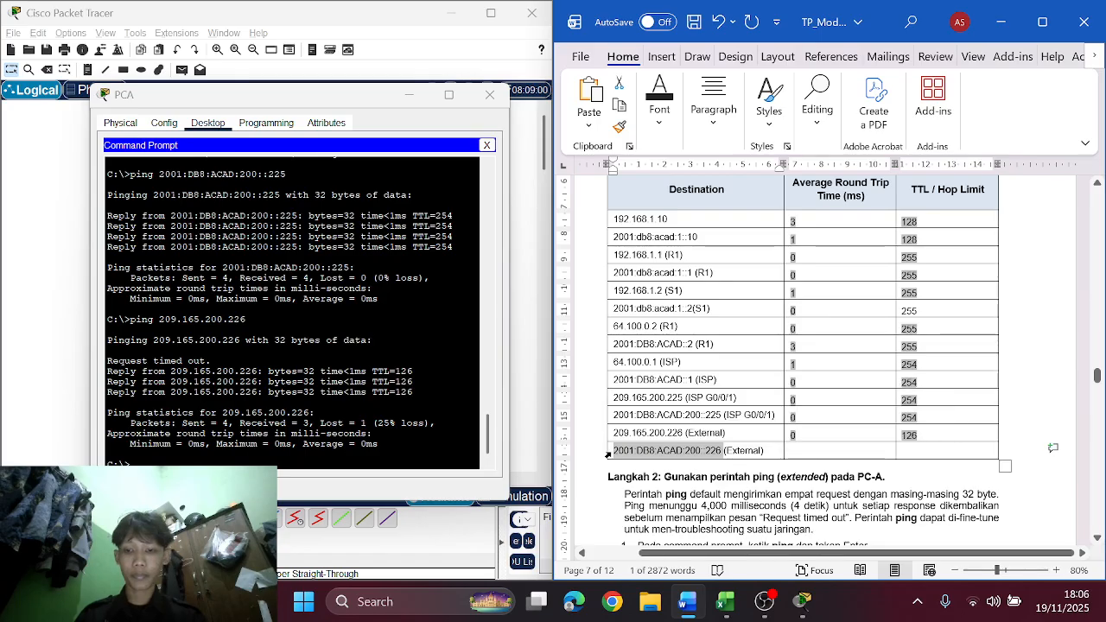
pyautogui.click(259, 453)
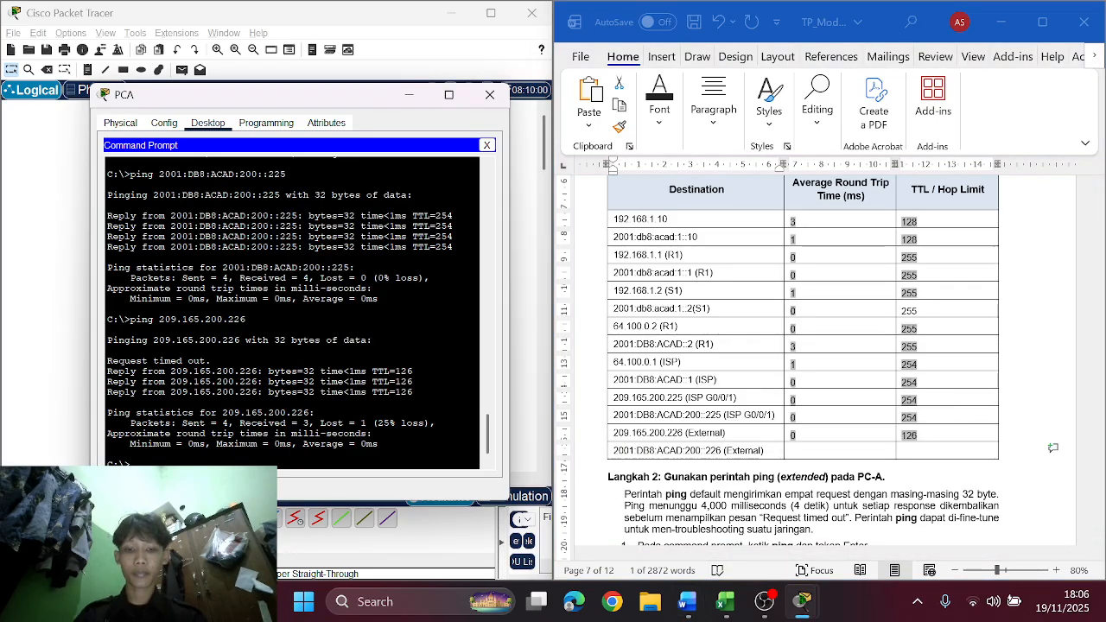
pyautogui.rightClick(314, 415)
pyautogui.click(350, 442)
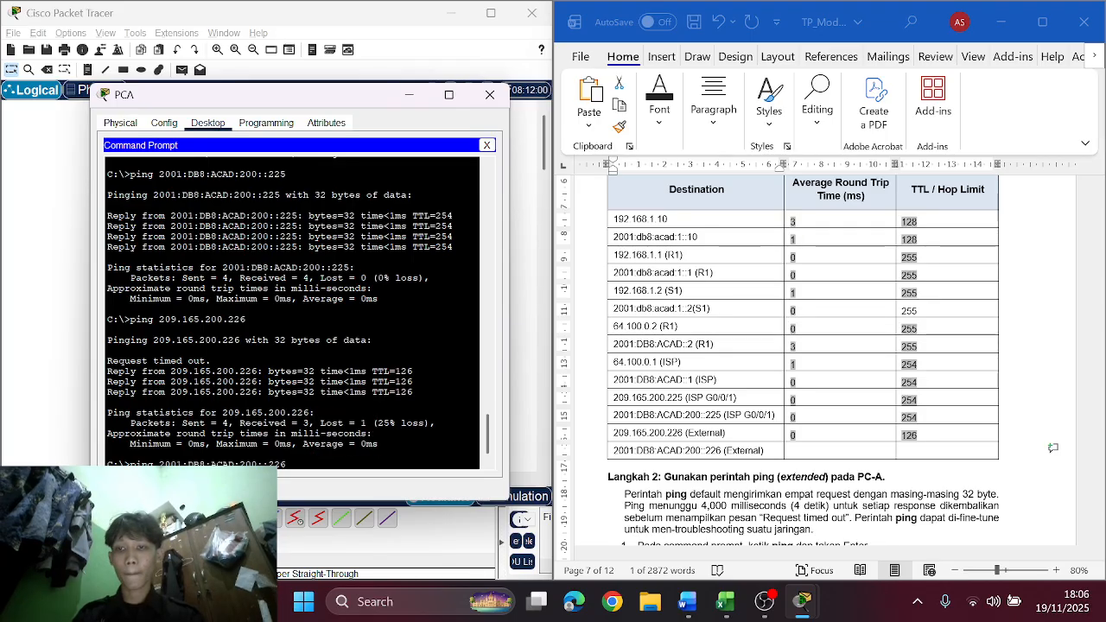
pyautogui.press('Return')
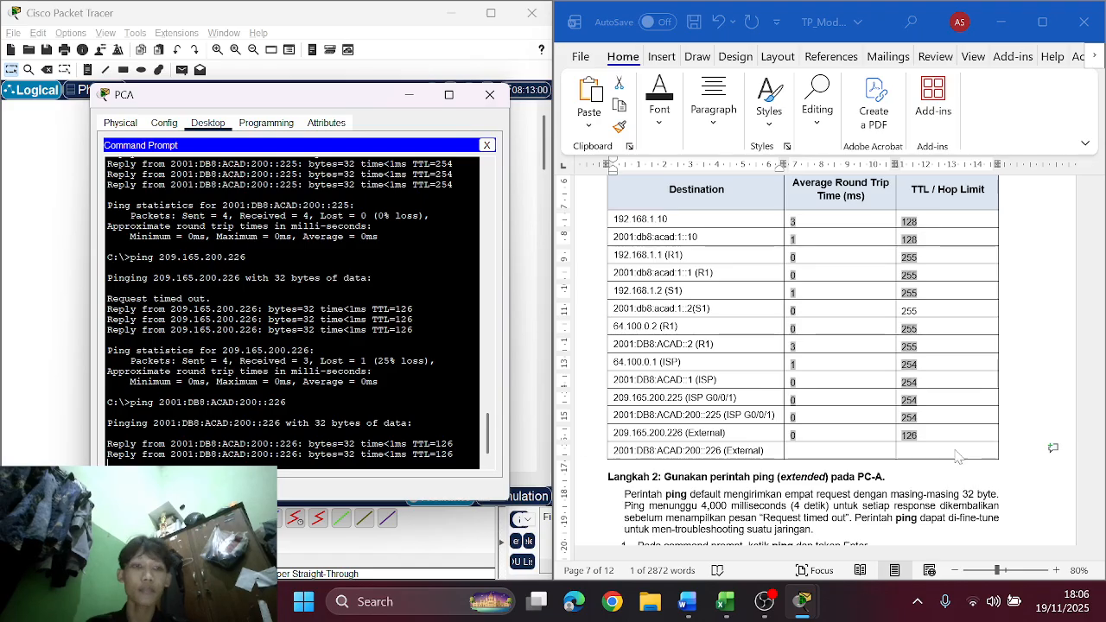
# Step: Fill in a hop limit of 126 and an average round trip time of 0 ms for 2001:DB8:ACAD:200::226 (External)
pyautogui.click(957, 456)
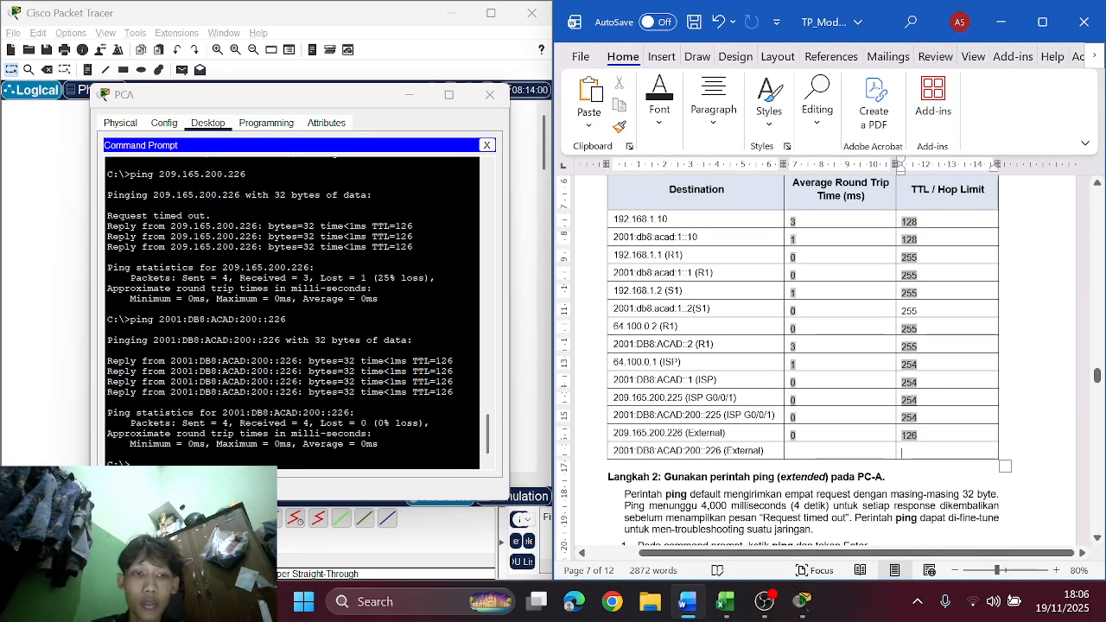
pyautogui.write('126')
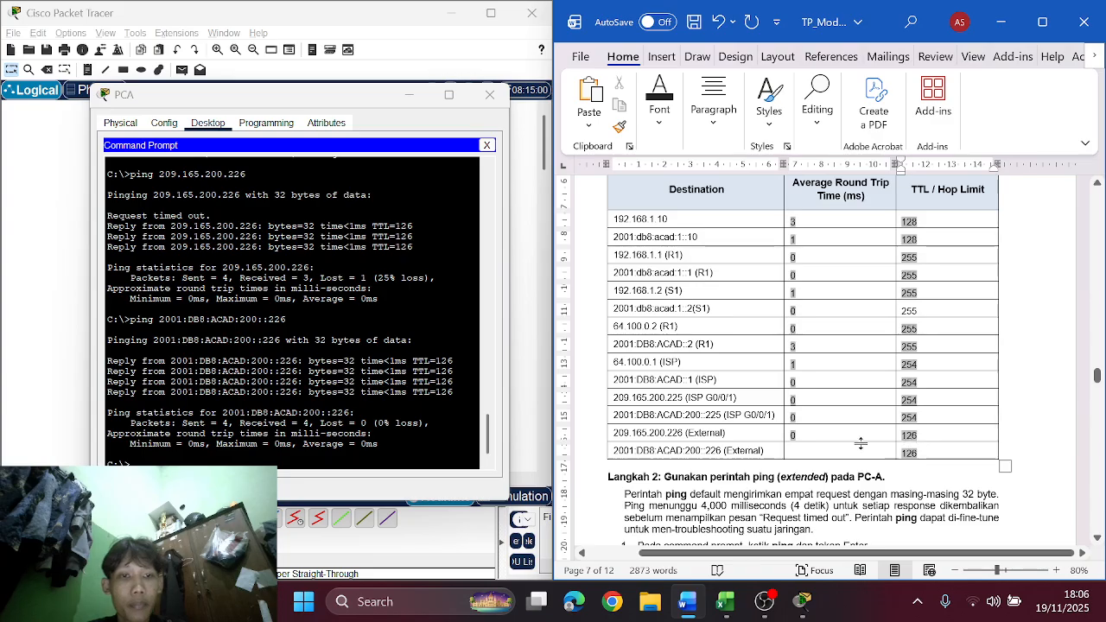
pyautogui.click(804, 453)
pyautogui.write('0')
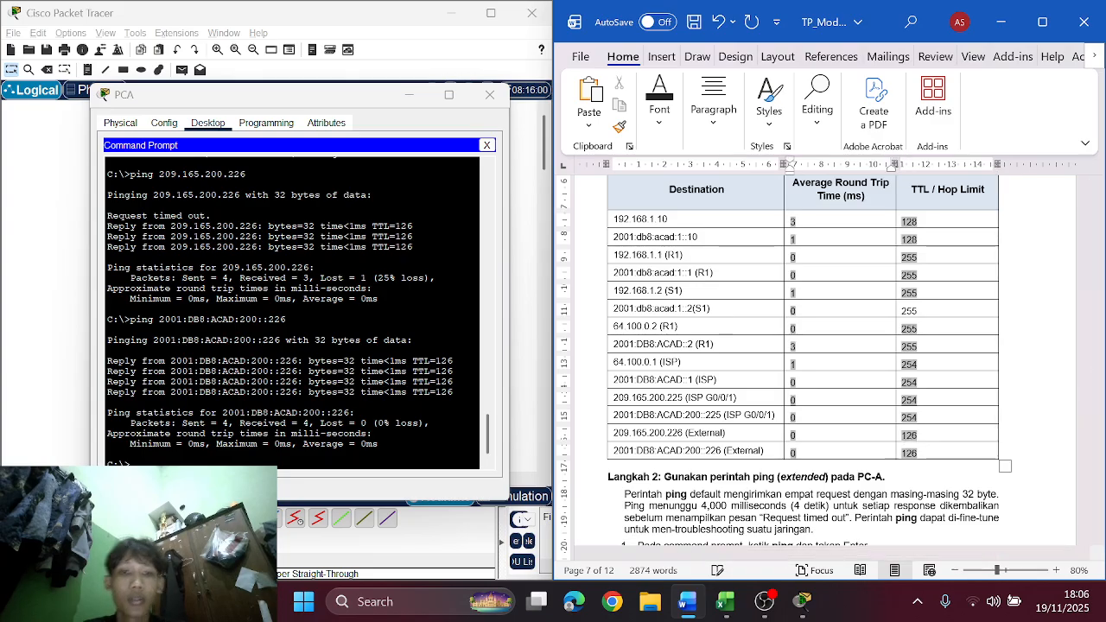
# Step: Follow item 1 of Langkah 2 in the module by running ping without arguments in PCA's Command Prompt
pyautogui.scroll(-3, 813, 372)
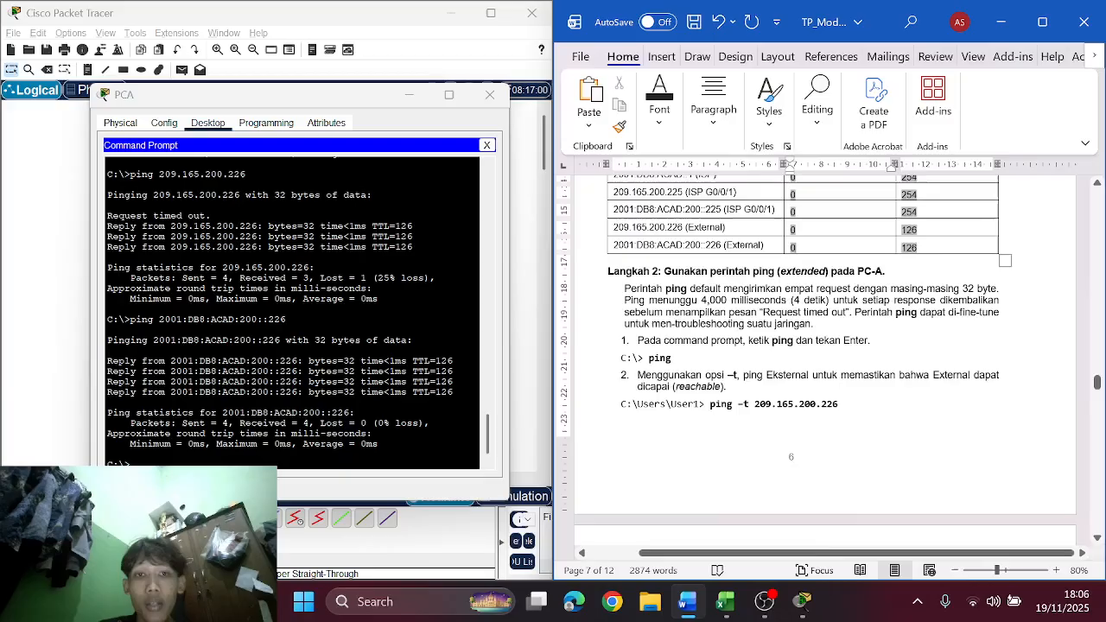
pyautogui.rightClick(813, 366)
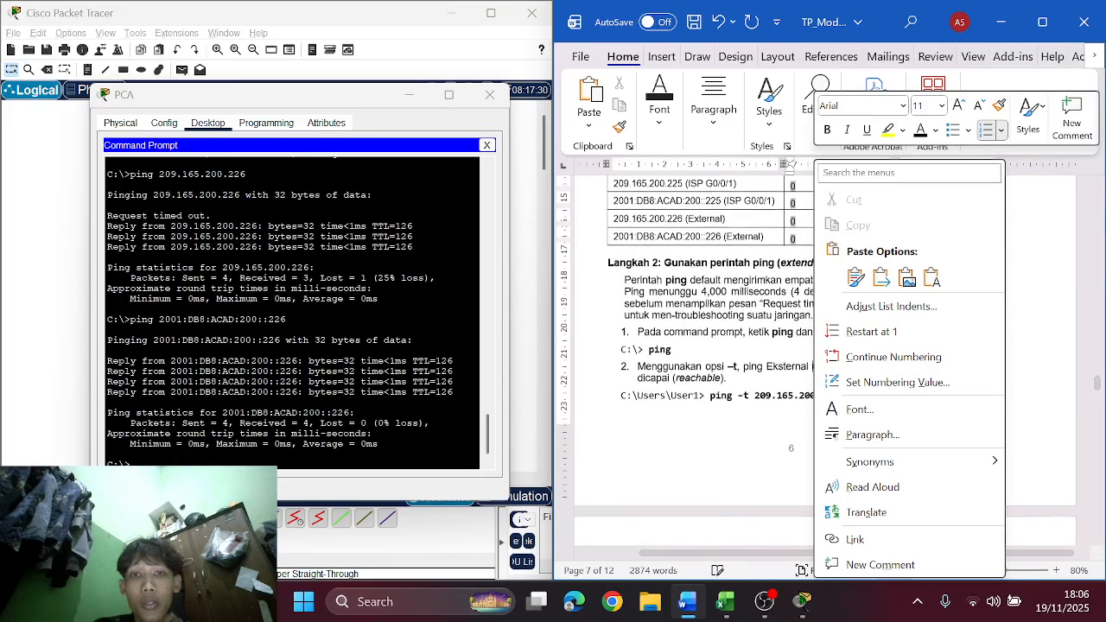
pyautogui.click(756, 312)
pyautogui.scroll(-1, 810, 349)
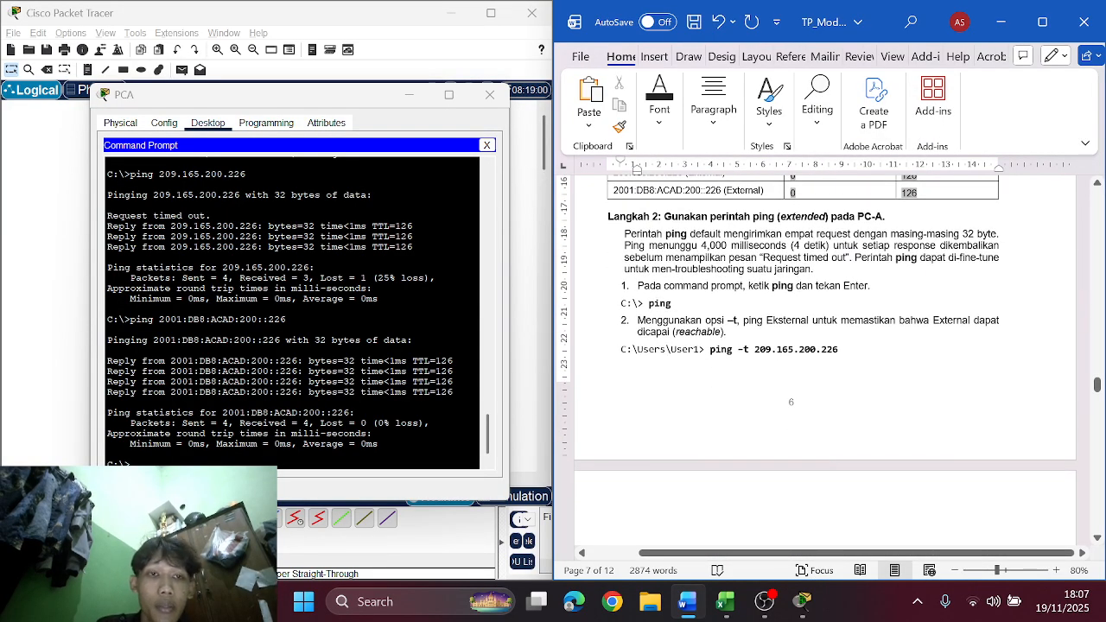
pyautogui.scroll(-1, 825, 345)
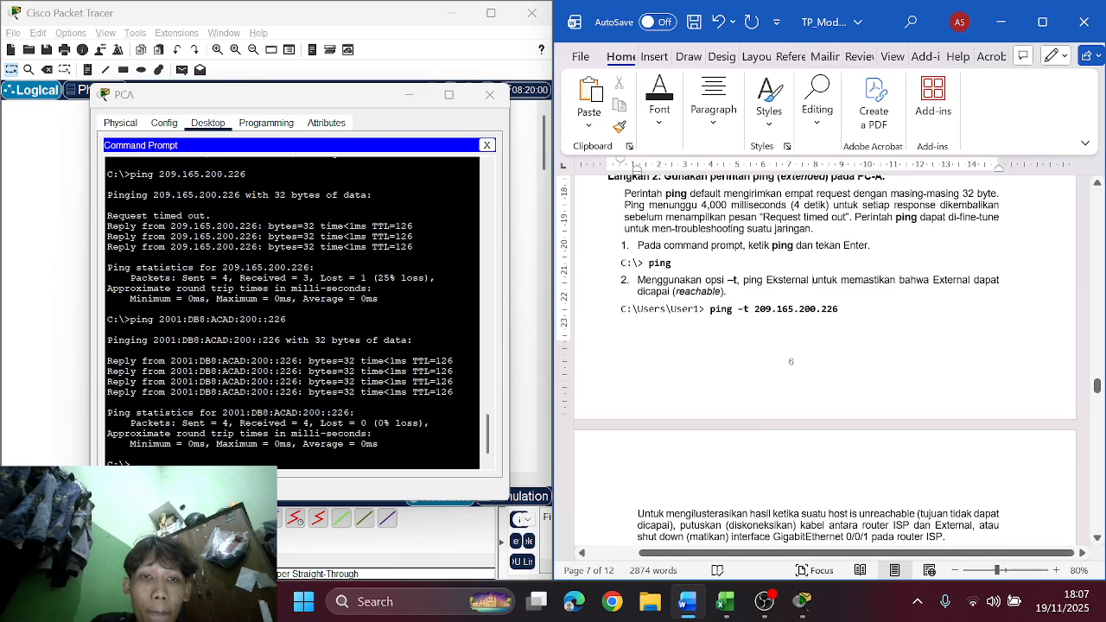
pyautogui.click(321, 371)
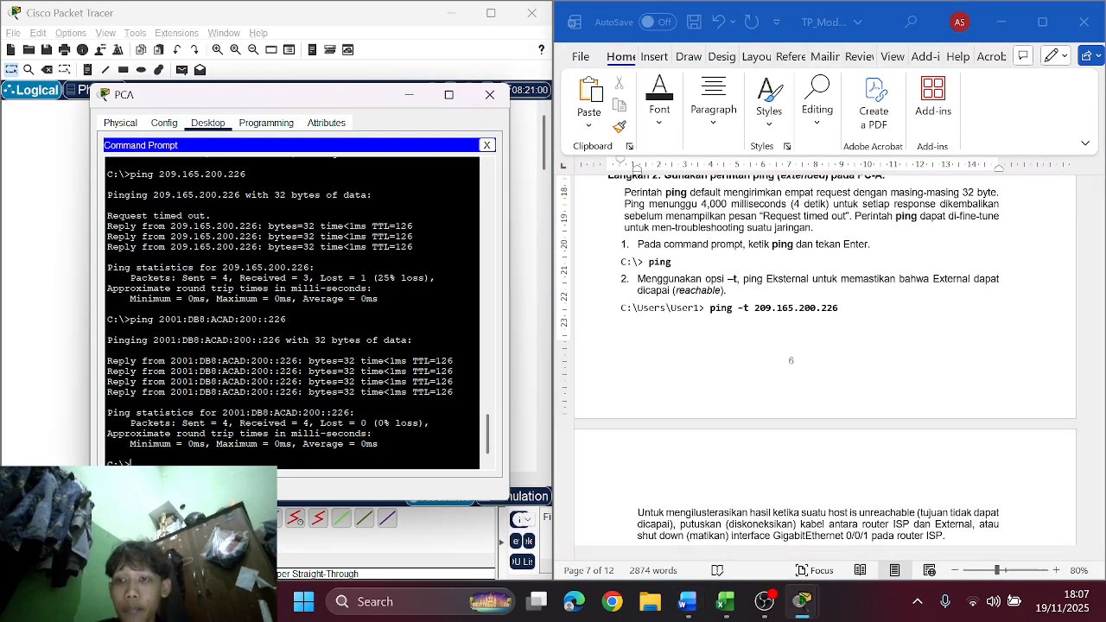
pyautogui.write('ping')
pyautogui.press('Return')
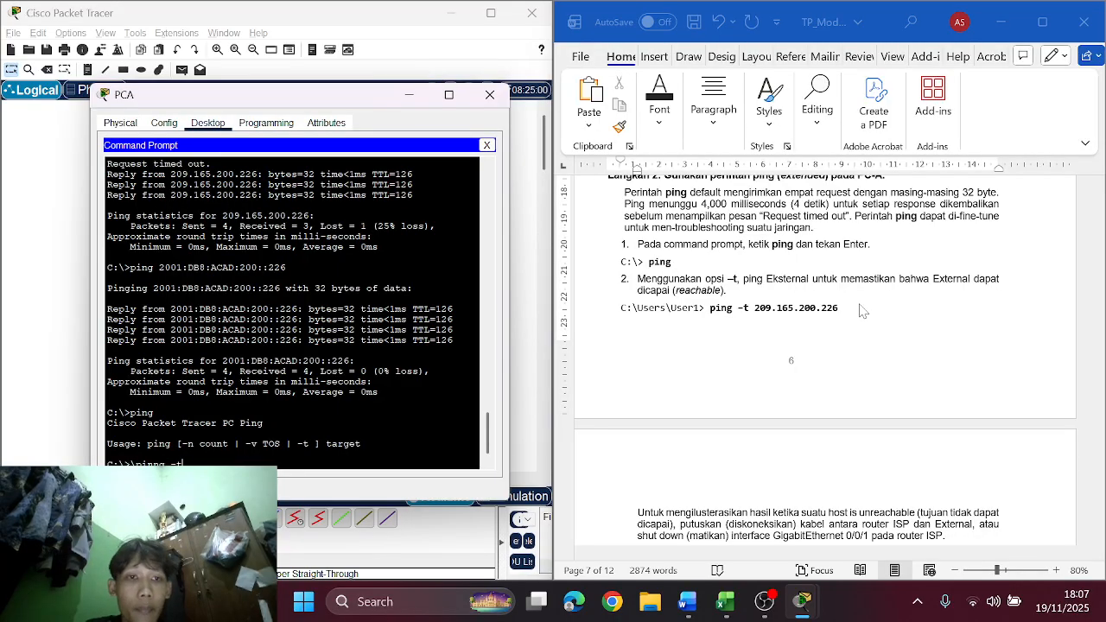
# Step: Try to ping External continuously from PCA with the -t option, using the address 209.165.200.226 copied from the module
pyautogui.click(842, 309)
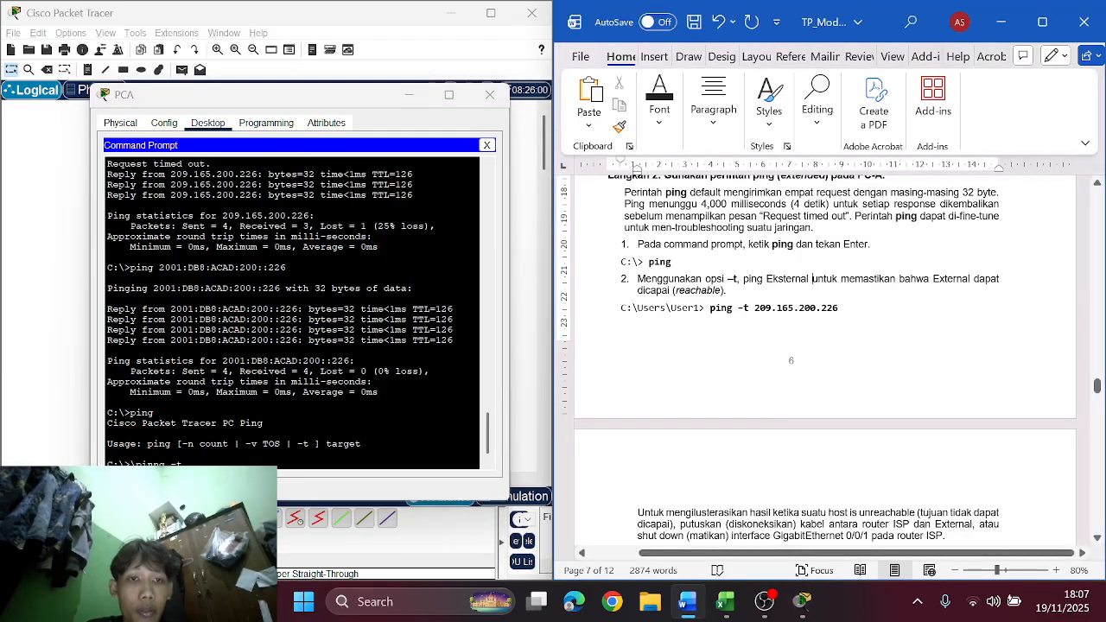
pyautogui.moveTo(842, 310); pyautogui.dragTo(755, 309)
pyautogui.hotkey('ctrl', 'c')
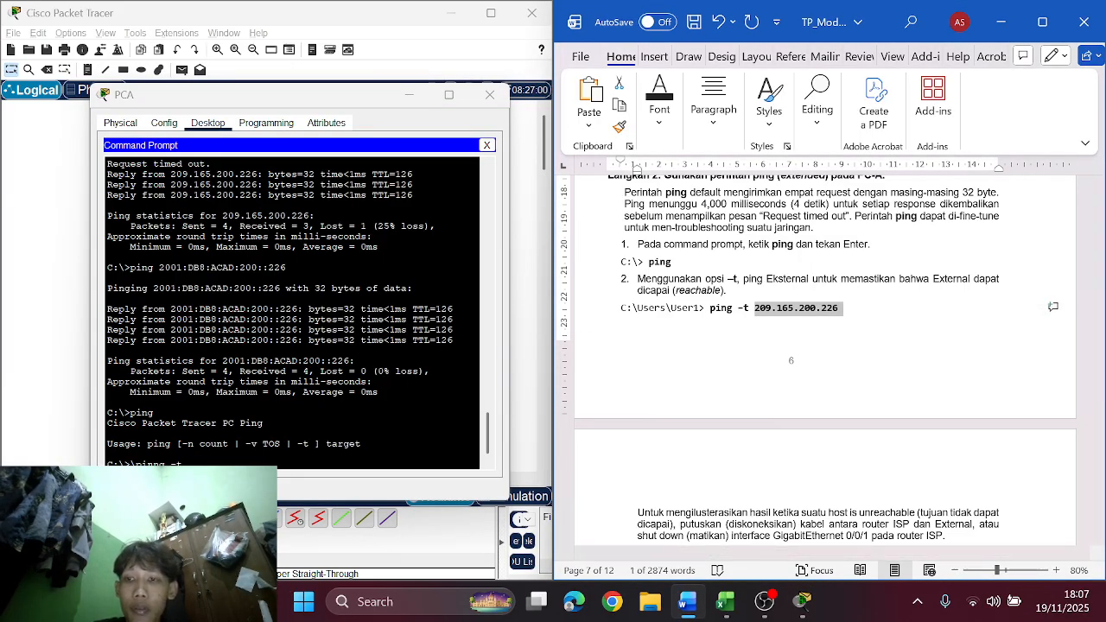
pyautogui.click(363, 380)
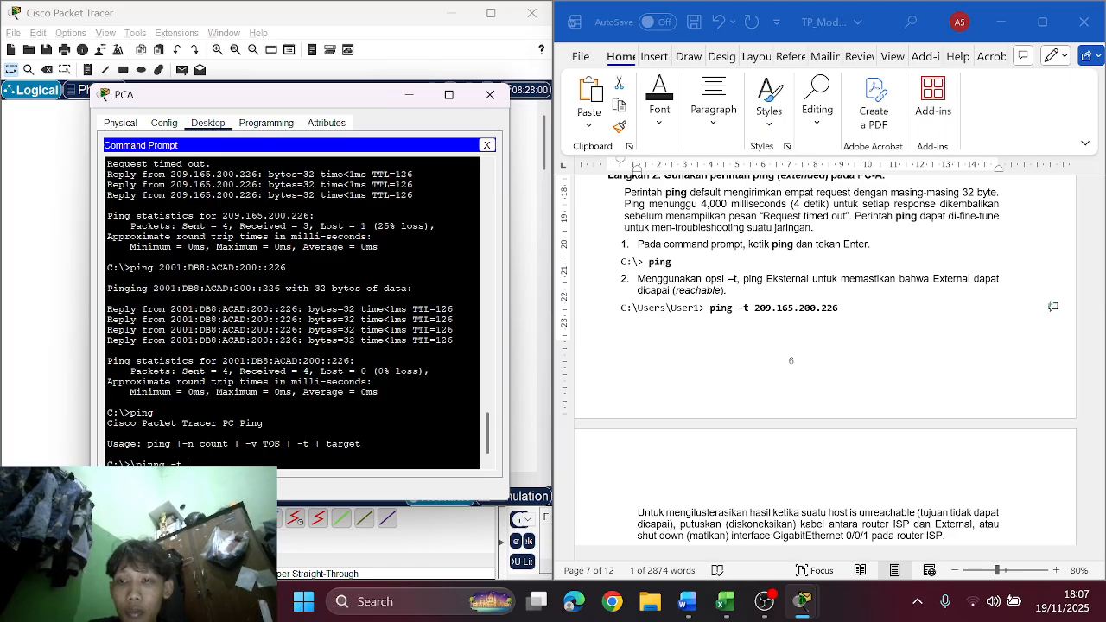
pyautogui.rightClick(292, 380)
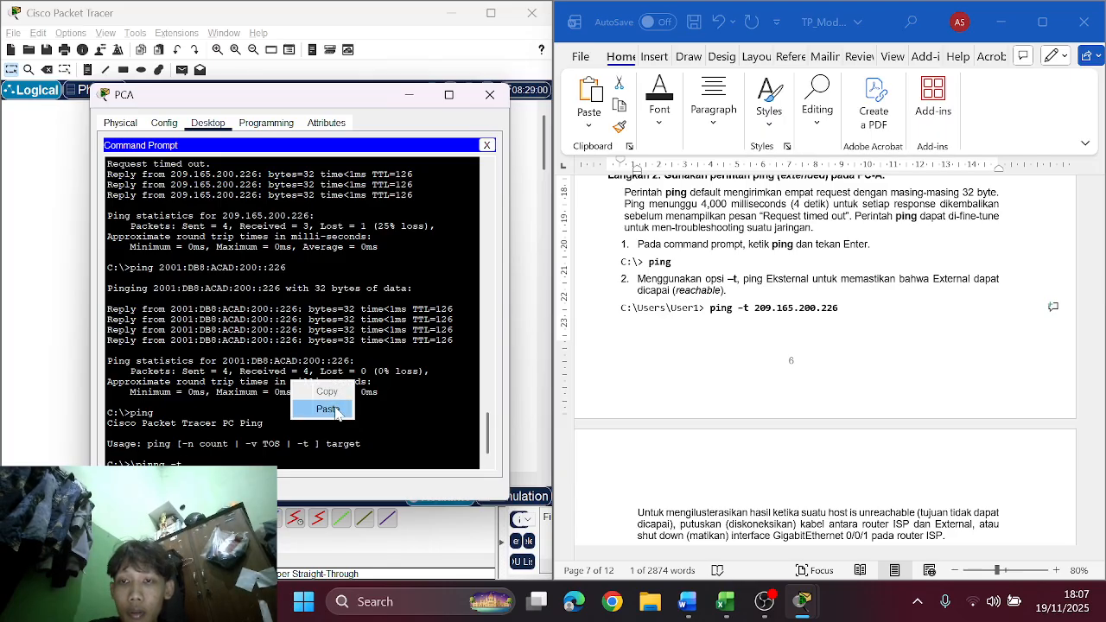
pyautogui.click(326, 407)
pyautogui.press('Return')
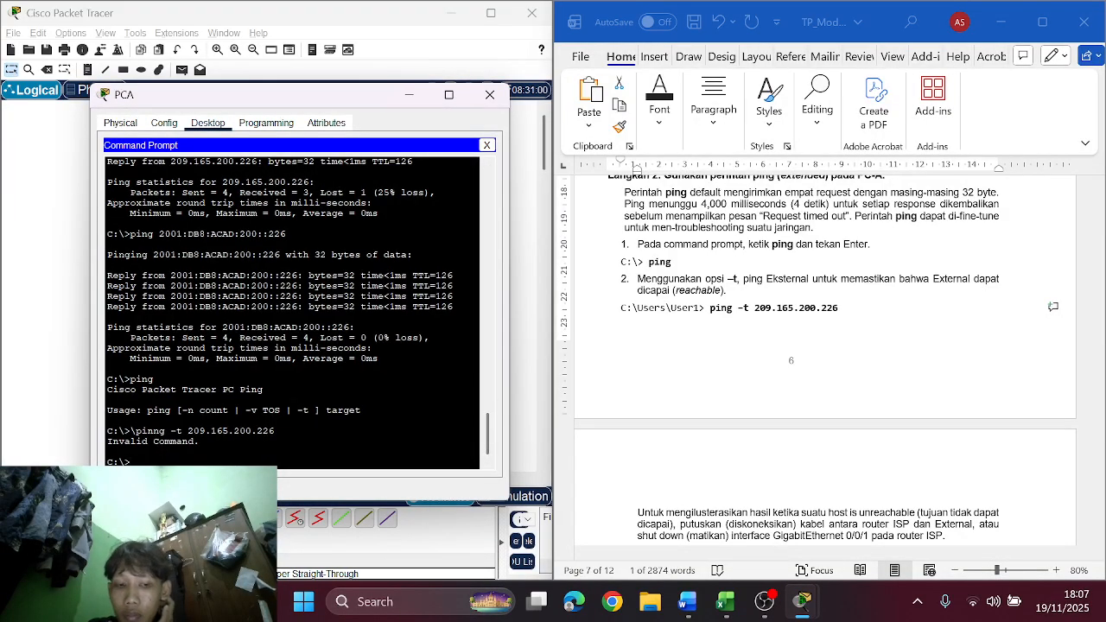
# Step: Recall the failed -t command, remove the extra n from its ping keyword, and try running it again
pyautogui.press('Up')
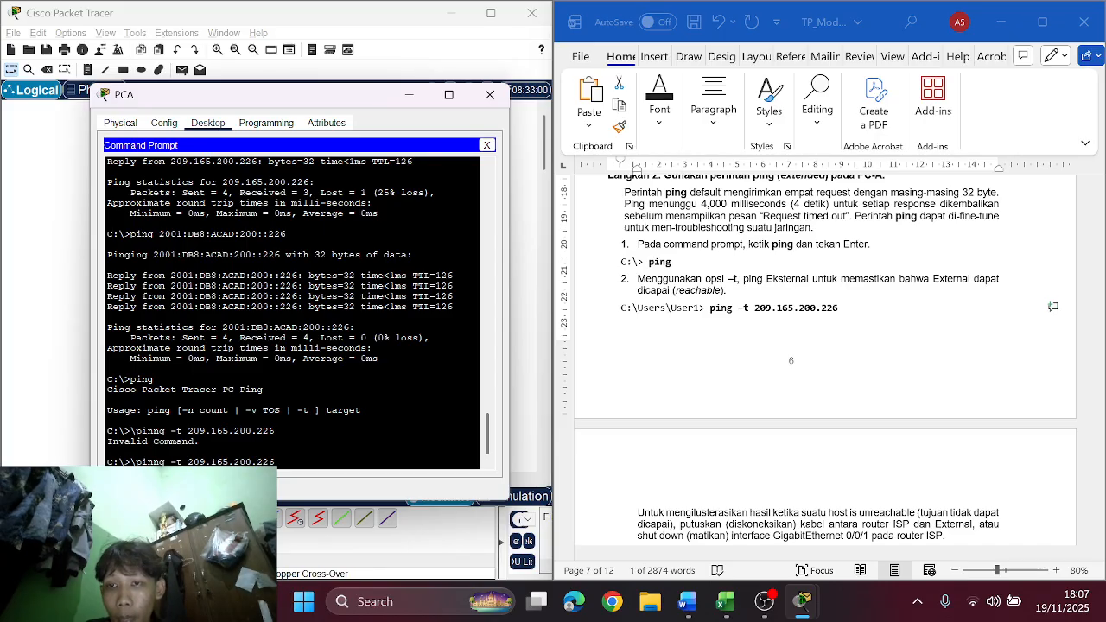
pyautogui.press('Left')
pyautogui.press('Left')
pyautogui.press('Left')
pyautogui.press('Left')
pyautogui.press('Left')
pyautogui.press('Left')
pyautogui.press('Left')
pyautogui.press('Left')
pyautogui.press('Left')
pyautogui.press('Left')
pyautogui.press('Left')
pyautogui.press('Left')
pyautogui.press('Left')
pyautogui.press('Left')
pyautogui.press('Left')
pyautogui.press('Left')
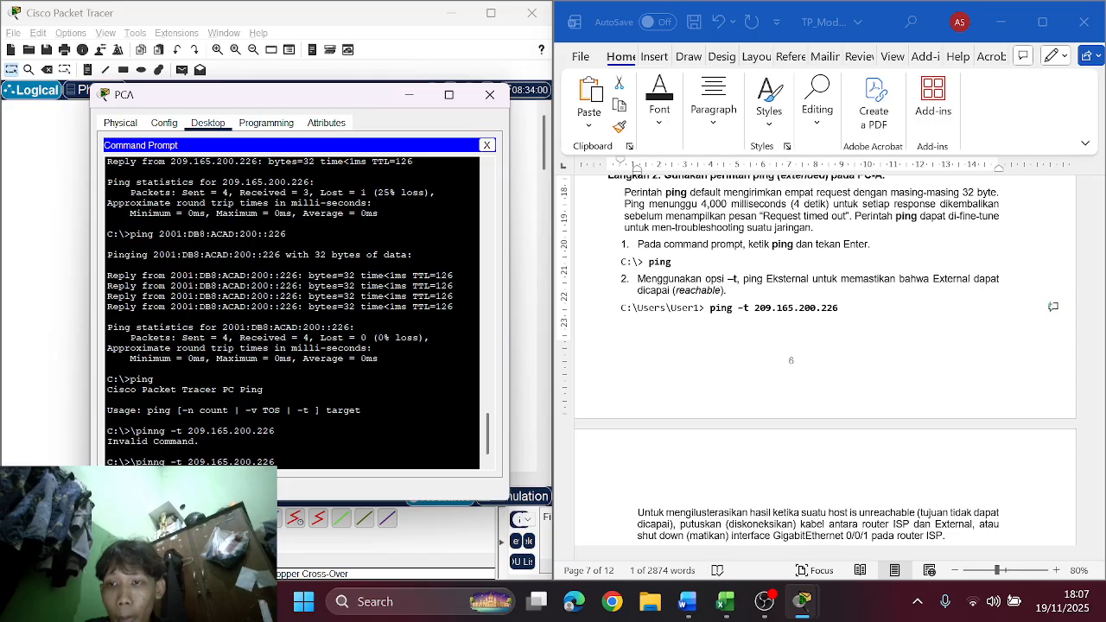
pyautogui.press('BackSpace')
pyautogui.press('Return')
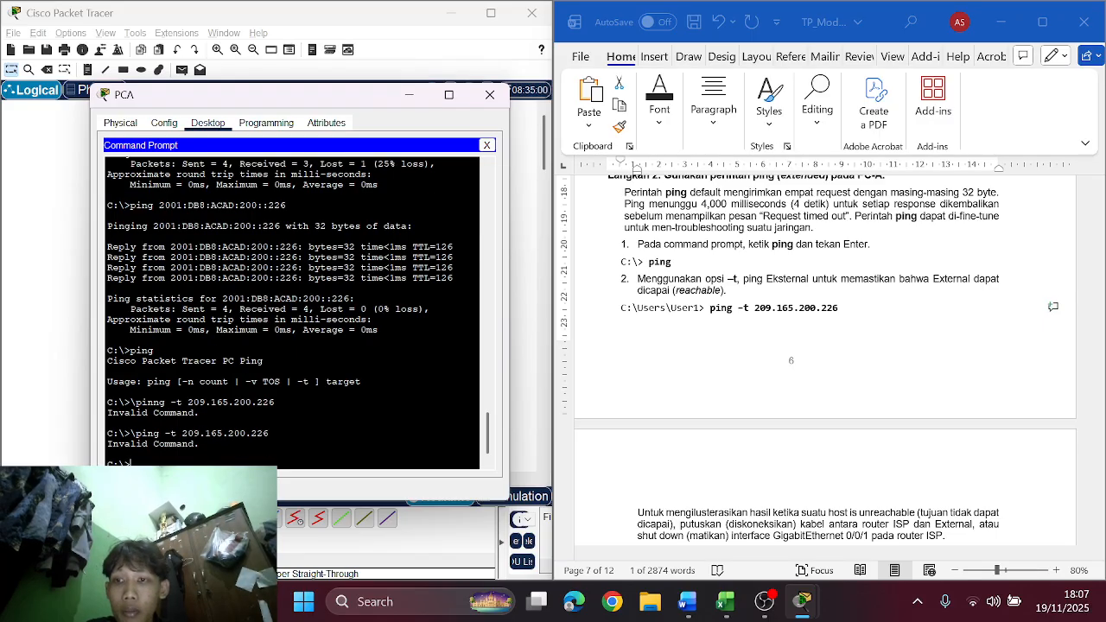
pyautogui.scroll(-1, 621, 366)
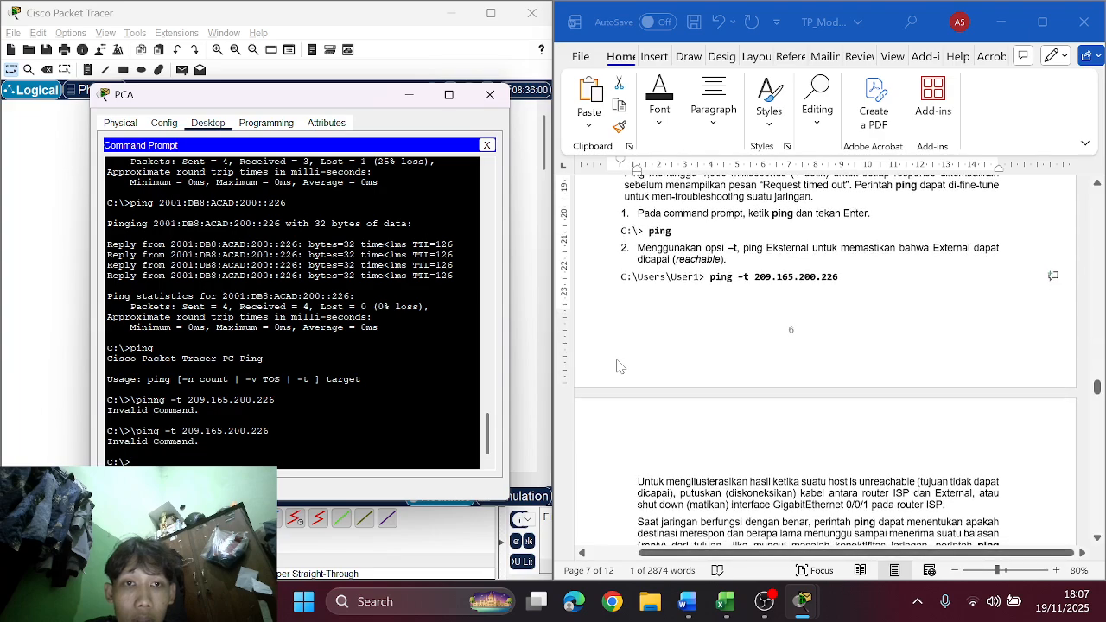
pyautogui.scroll(1, 735, 296)
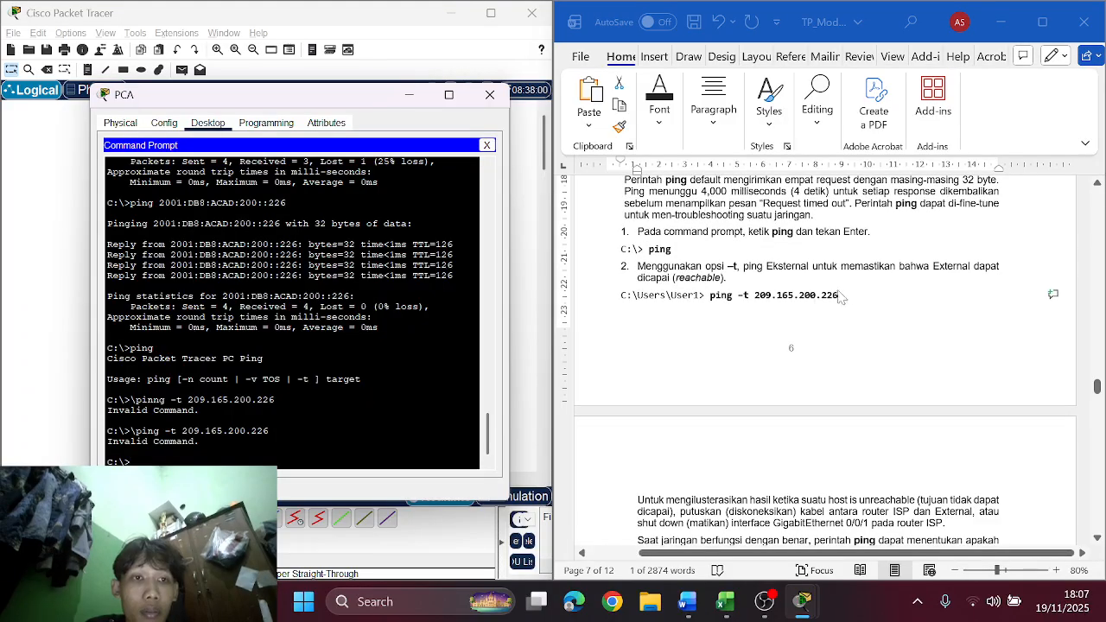
pyautogui.scroll(-1, 846, 296)
pyautogui.scroll(-3, 846, 295)
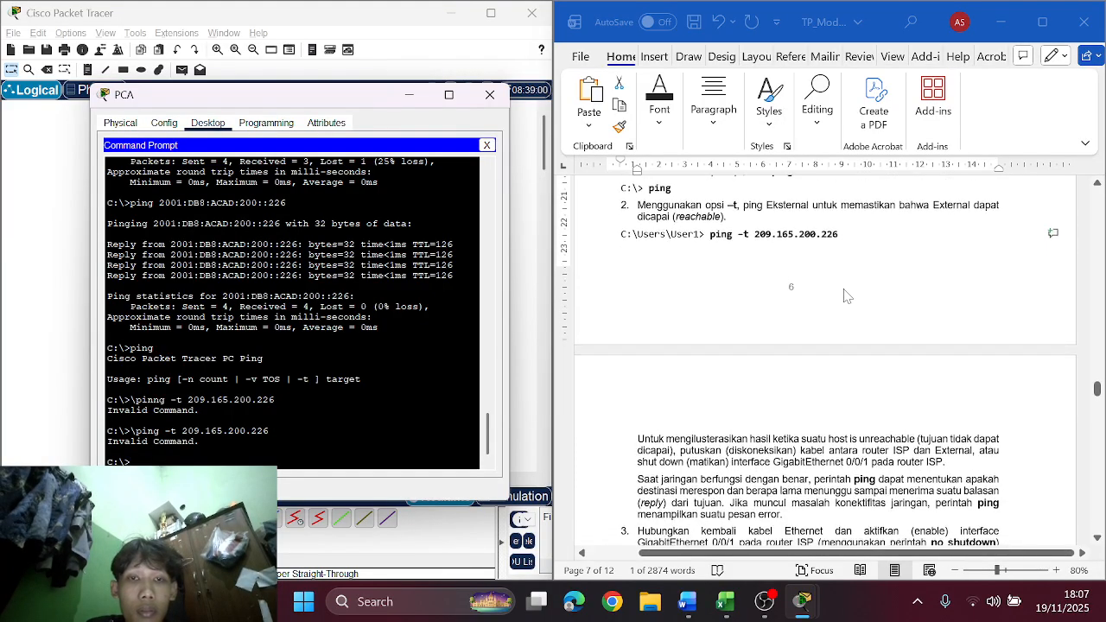
# Step: Read the remaining Langkah 2 items on interface GigabitEthernet 0/0/1 in the module and close PCA's Command Prompt and device window
pyautogui.scroll(-2, 846, 295)
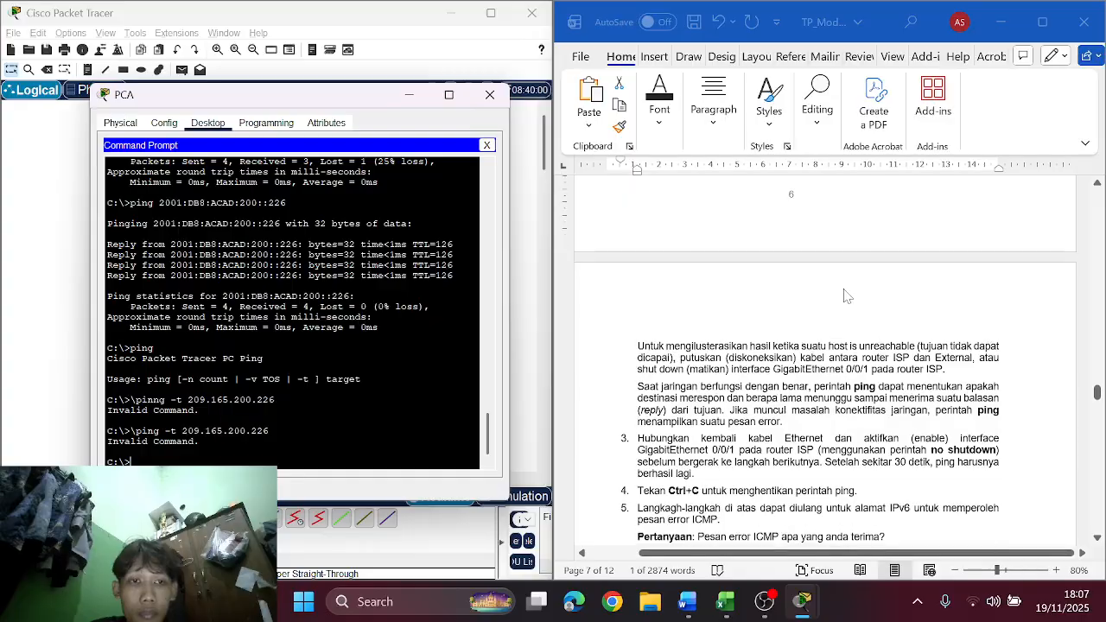
pyautogui.scroll(-2, 846, 295)
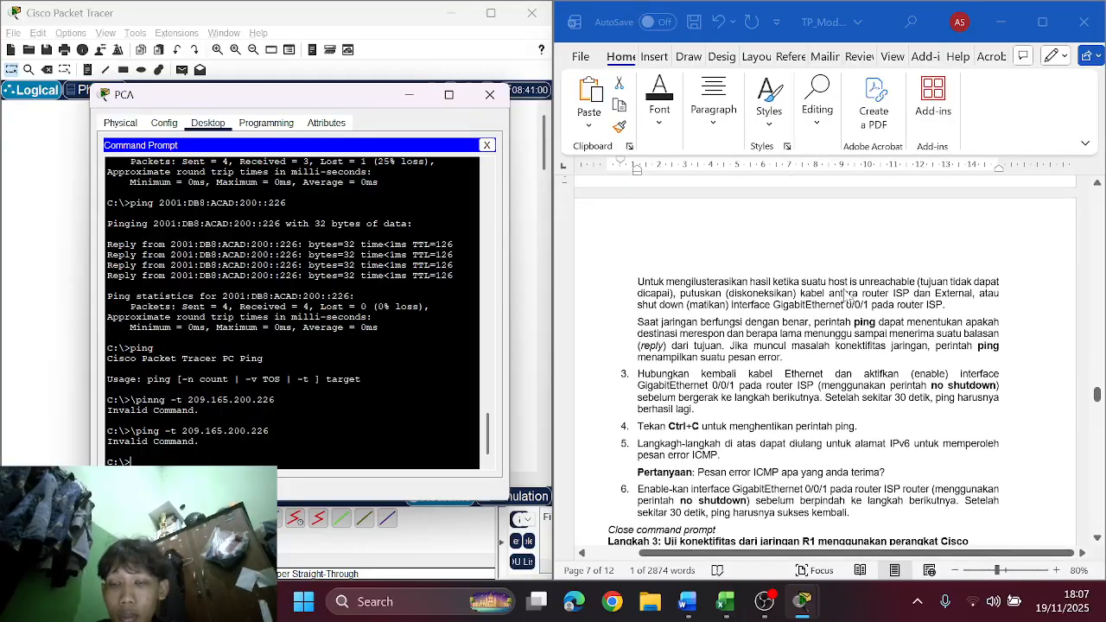
pyautogui.scroll(-1, 845, 296)
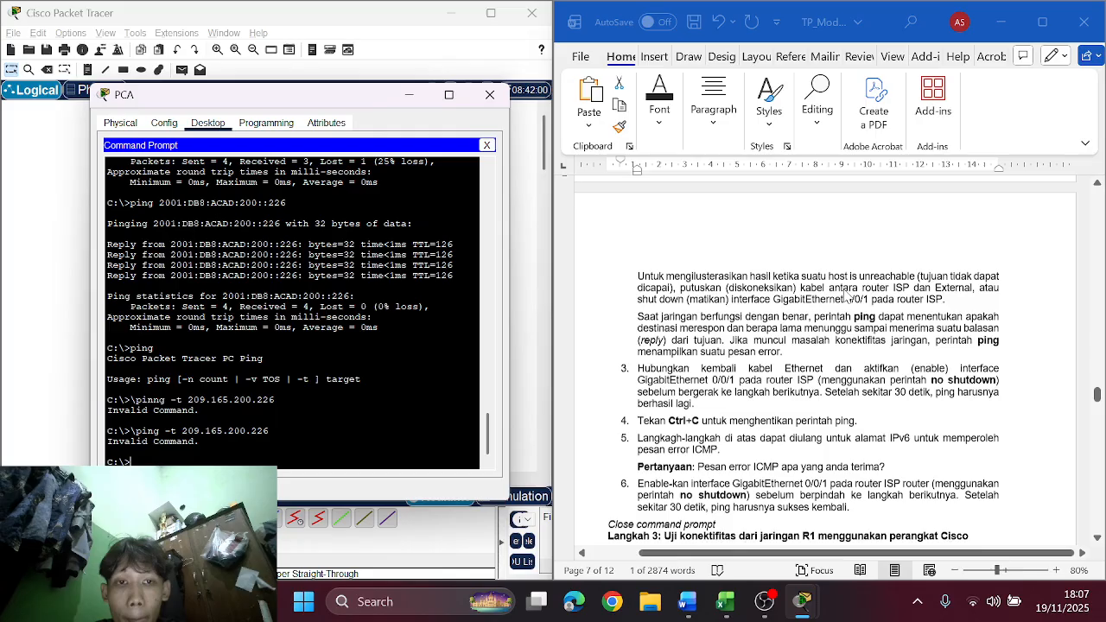
pyautogui.scroll(-1, 800, 459)
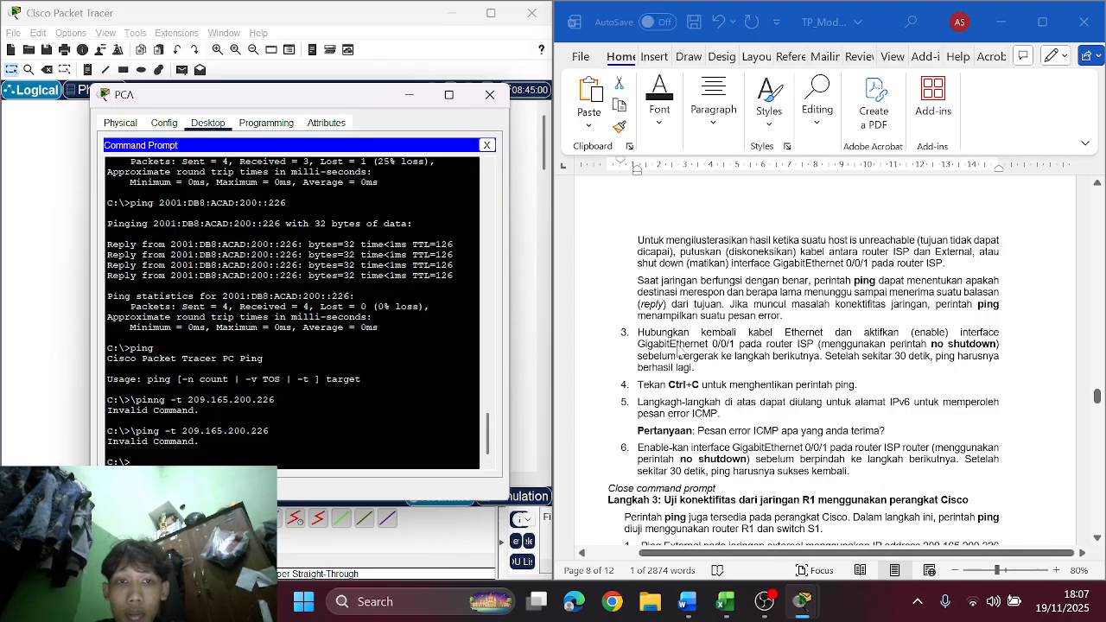
pyautogui.scroll(-1, 680, 350)
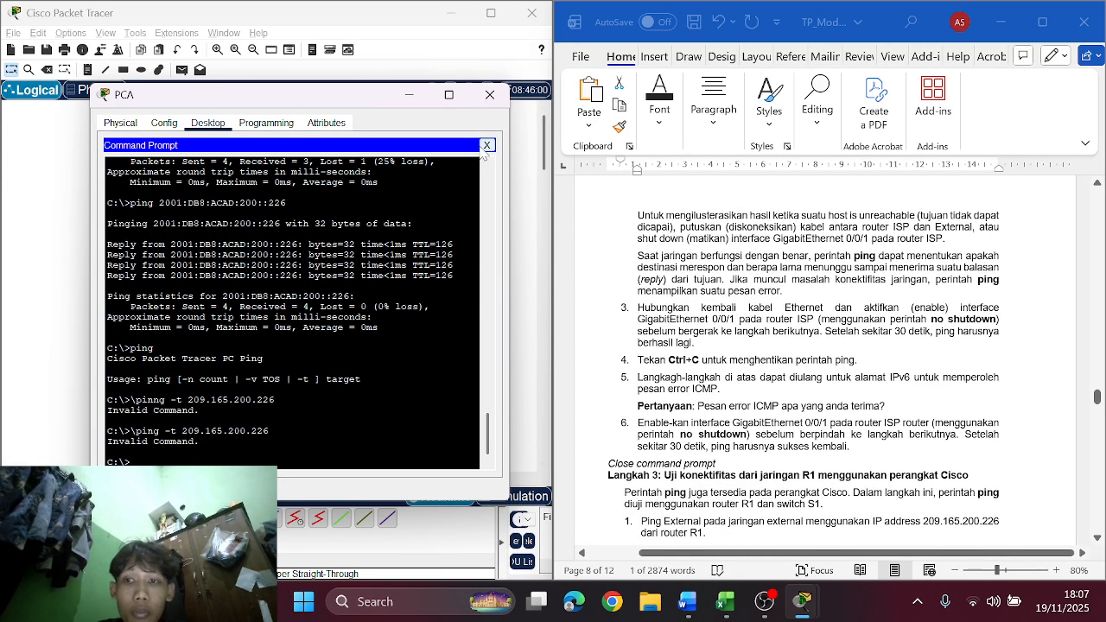
pyautogui.click(487, 145)
pyautogui.click(490, 94)
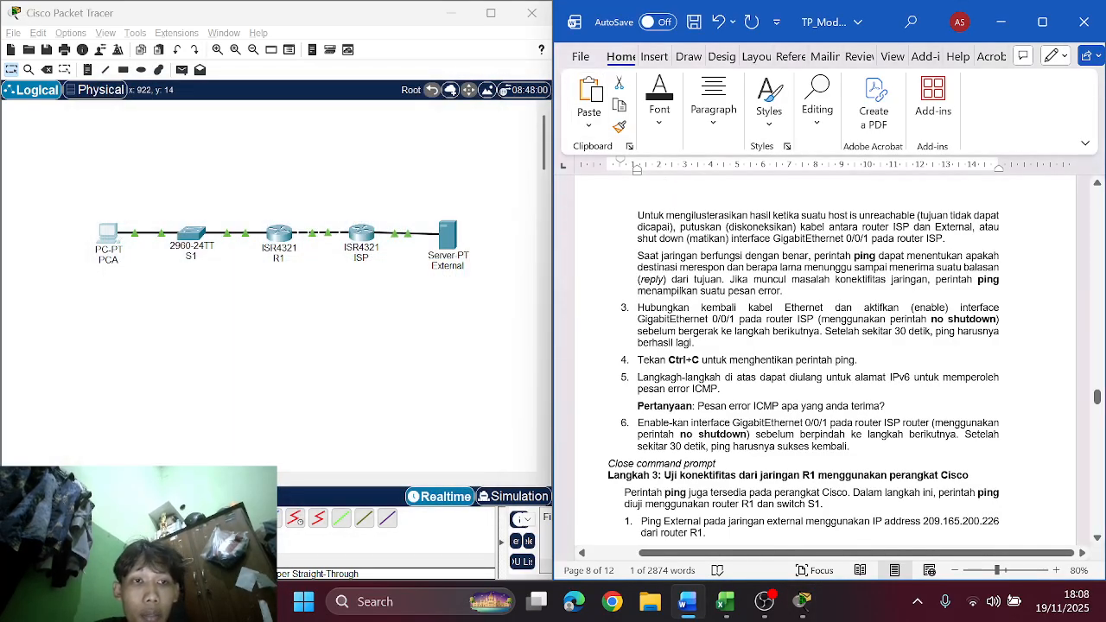
# Step: Following the module's shutdown instruction, open router ISP's command line and try sh and no sh in global configuration mode
pyautogui.scroll(-1, 821, 345)
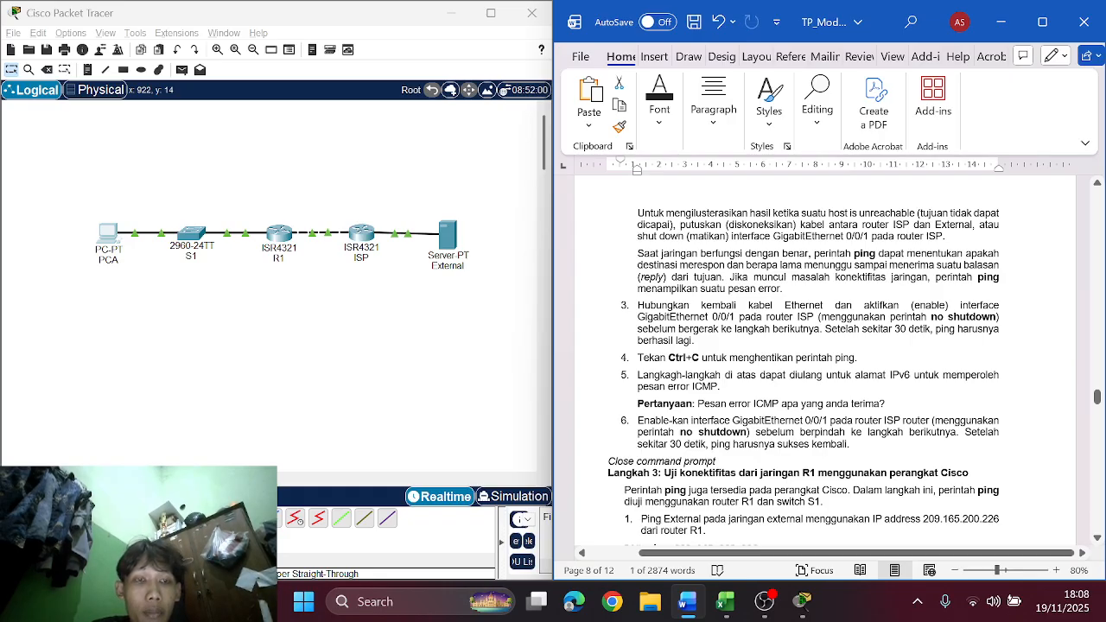
pyautogui.scroll(-1, 825, 362)
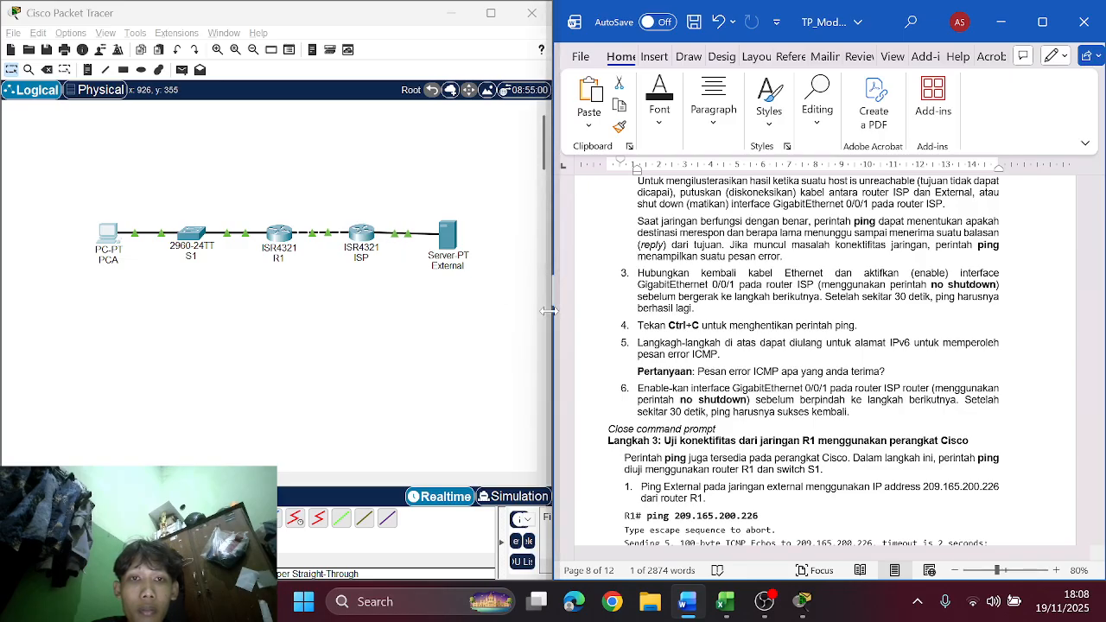
pyautogui.scroll(3, 821, 363)
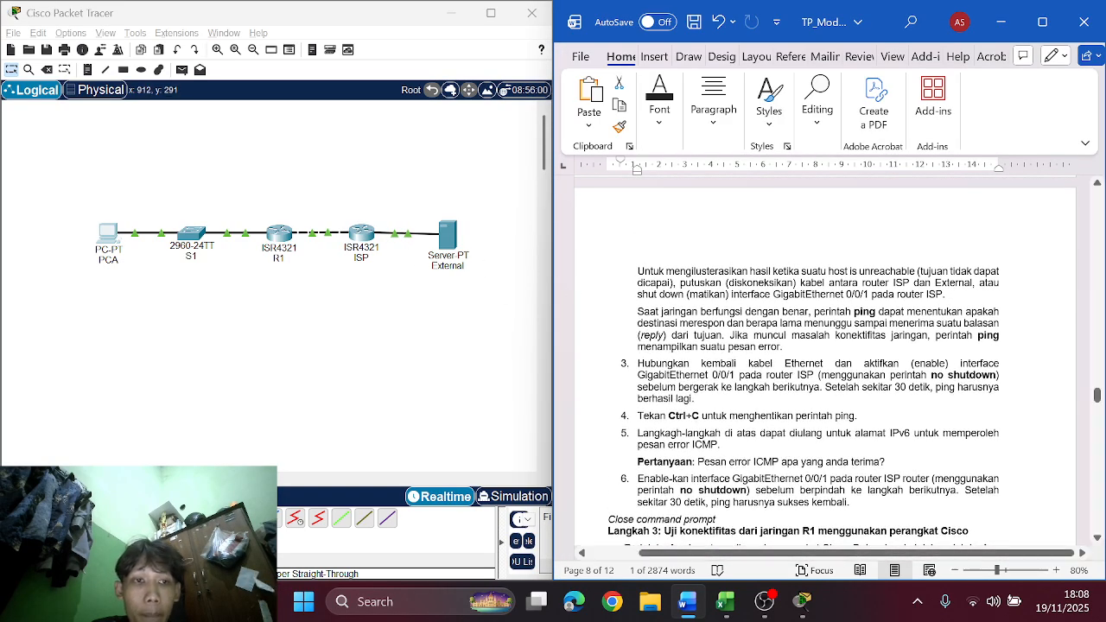
pyautogui.scroll(-1, 580, 321)
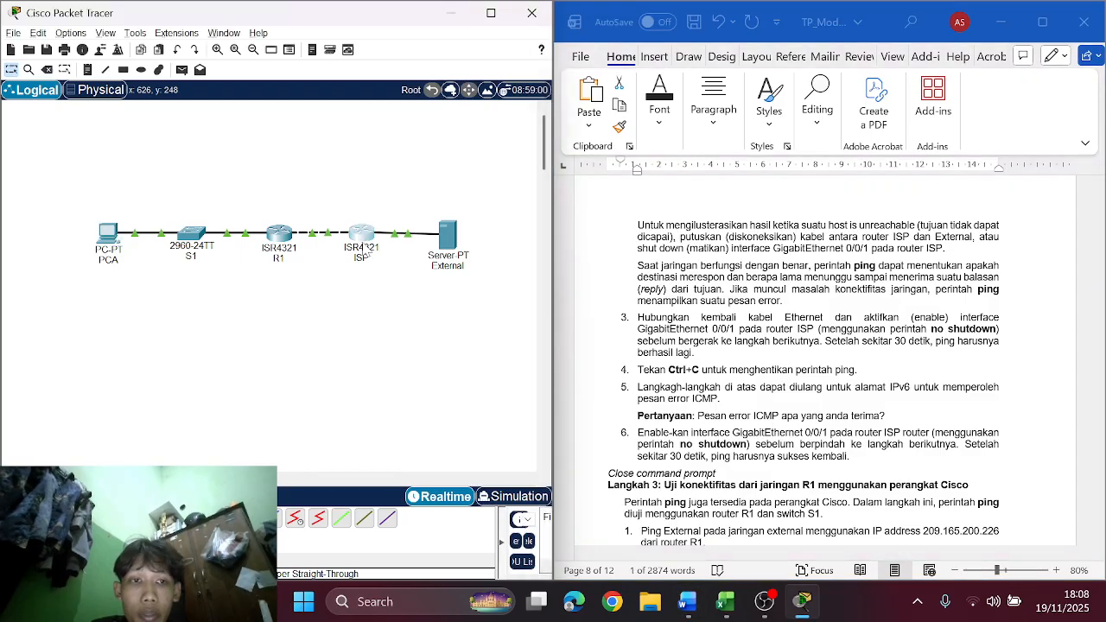
pyautogui.click(363, 238)
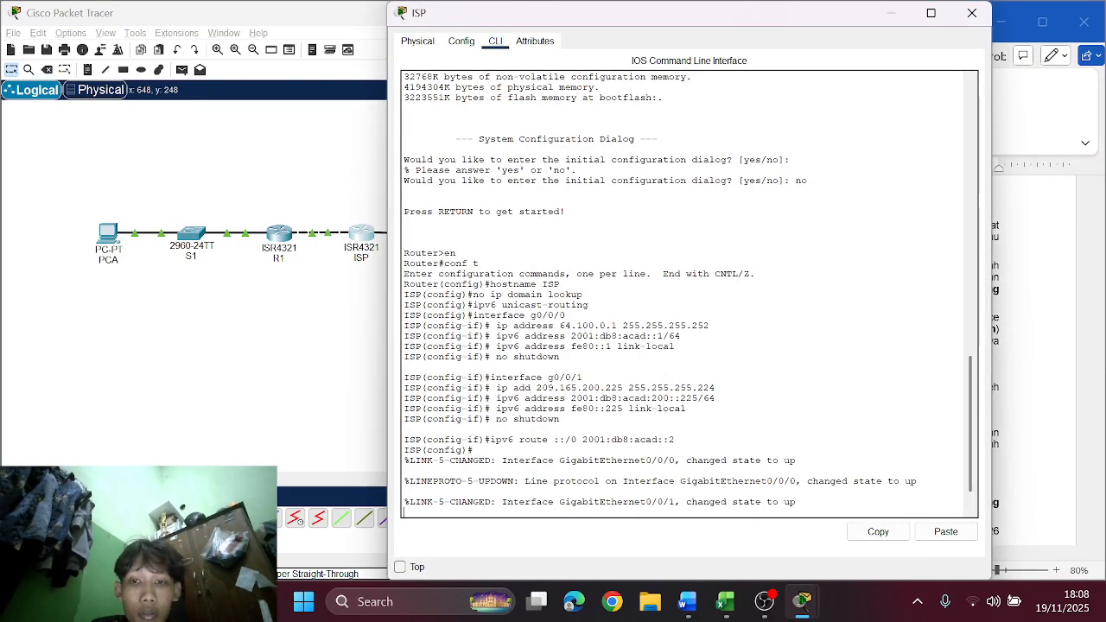
pyautogui.press('Return')
pyautogui.press('Return')
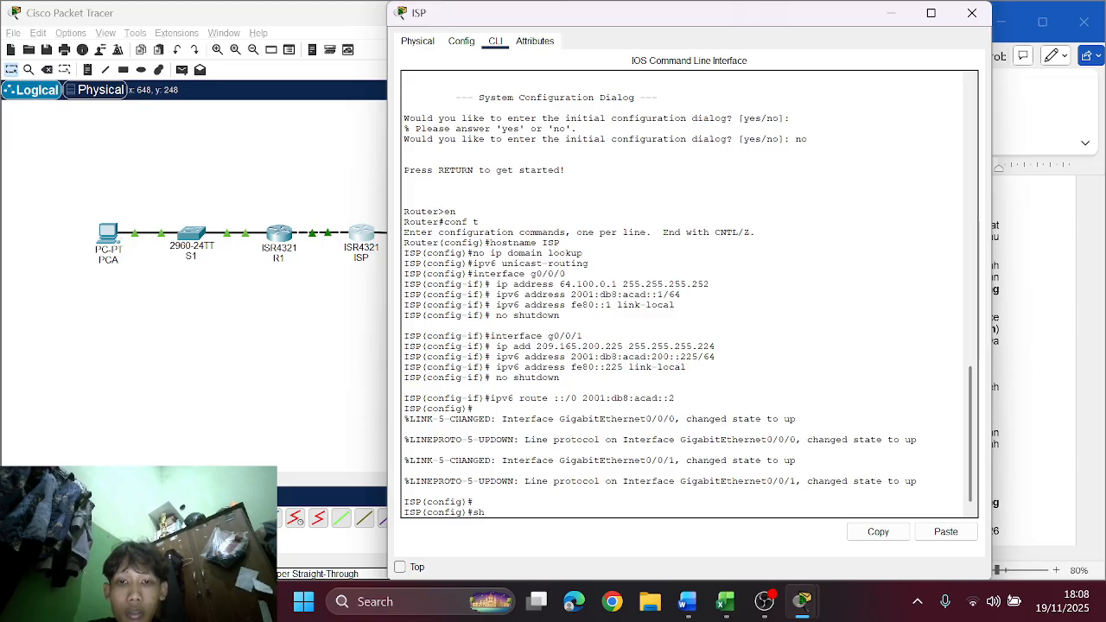
pyautogui.press('Return')
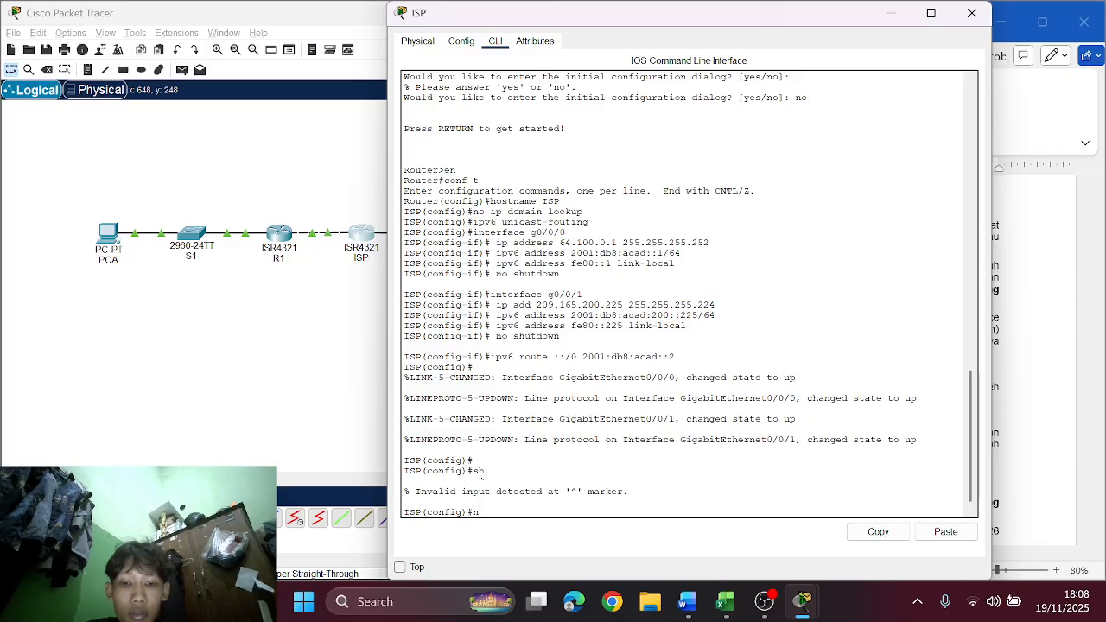
pyautogui.write('no sh')
pyautogui.press('Return')
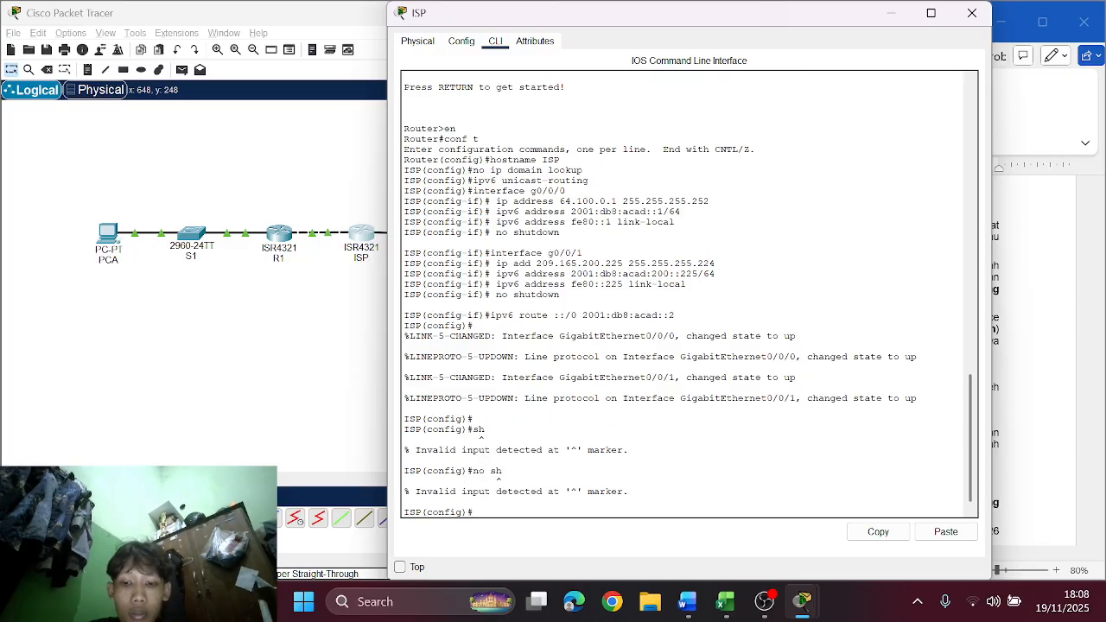
# Step: Exit ISP's configuration mode and try the sh and no sh commands in privileged mode
pyautogui.write('exit')
pyautogui.press('Return')
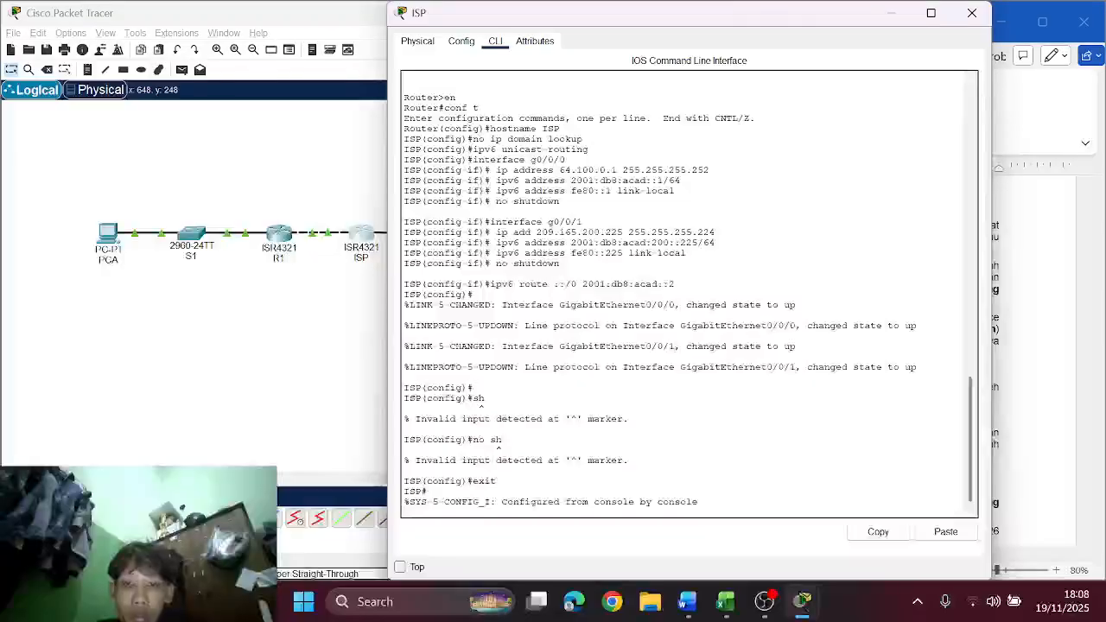
pyautogui.write('sh')
pyautogui.press('Return')
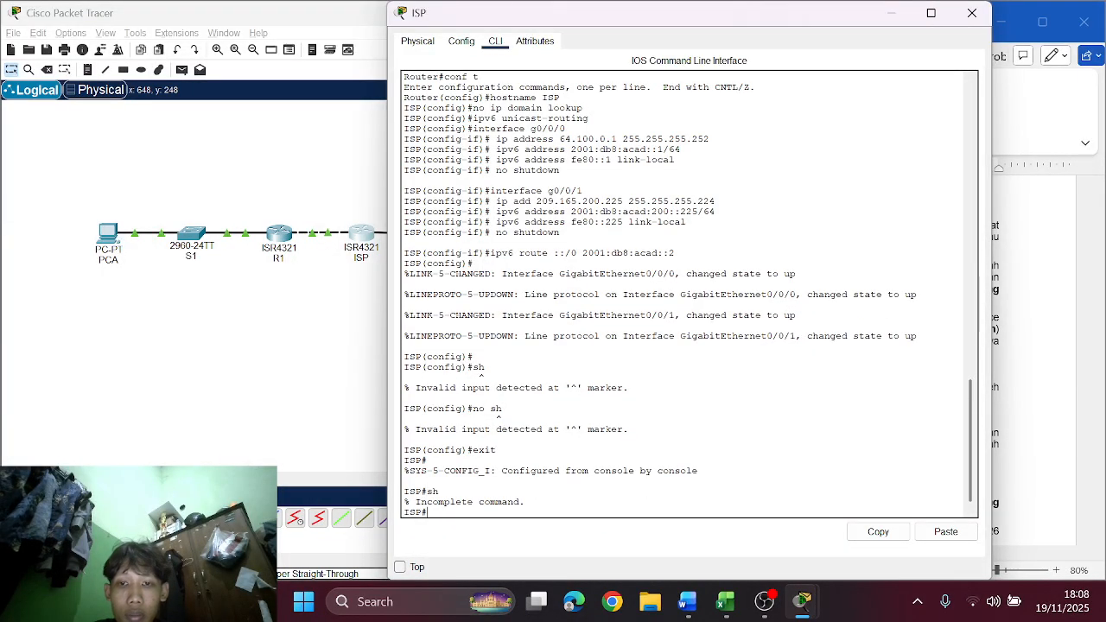
pyautogui.write('no sh')
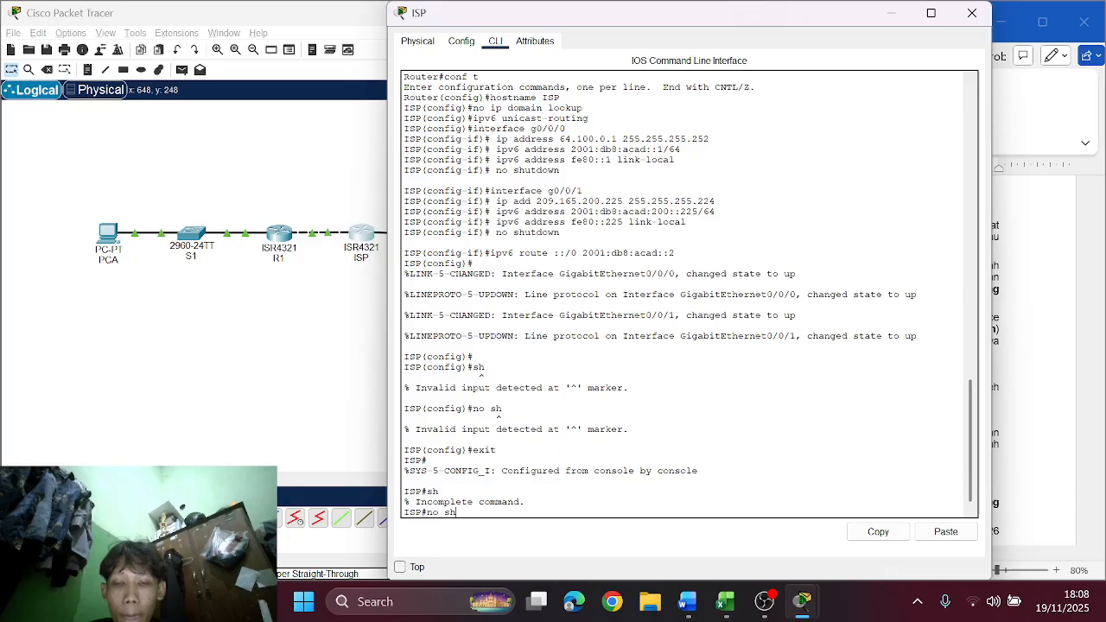
pyautogui.press('Return')
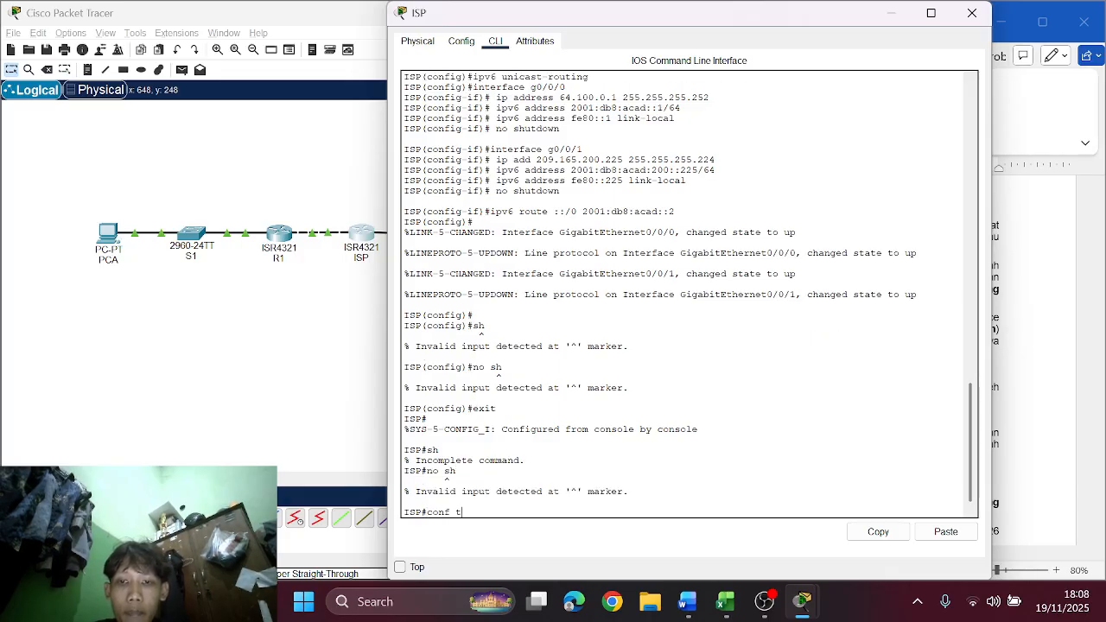
# Step: Re-enter global configuration mode on ISP with conf t and try sh, en and no sh, rechecking the module's instructions
pyautogui.write('conf t')
pyautogui.press('Return')
pyautogui.press('Return')
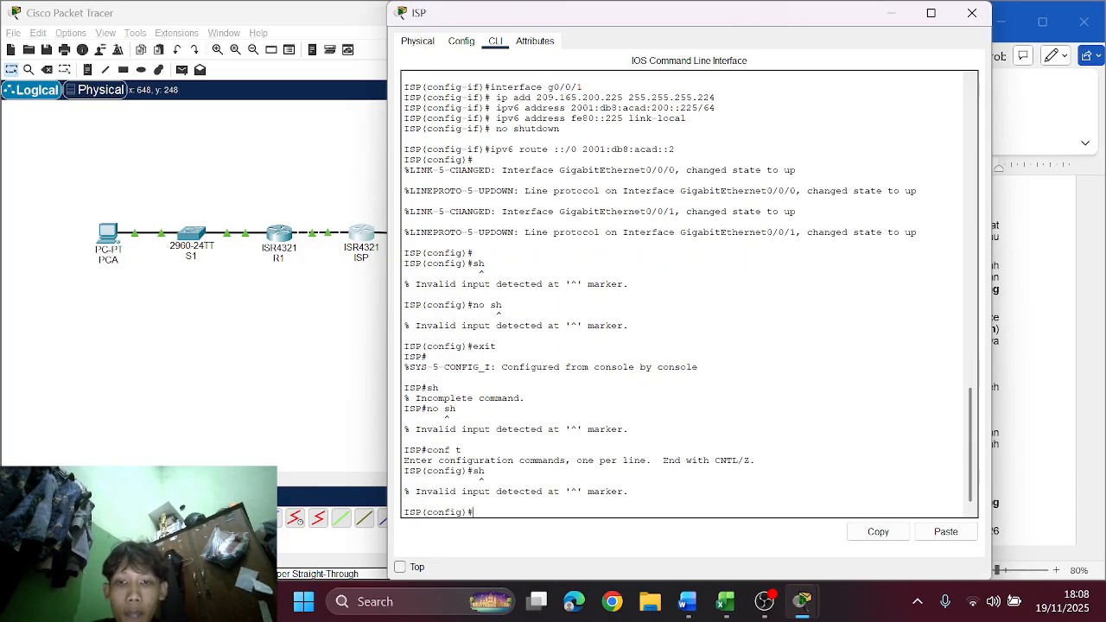
pyautogui.click(1032, 309)
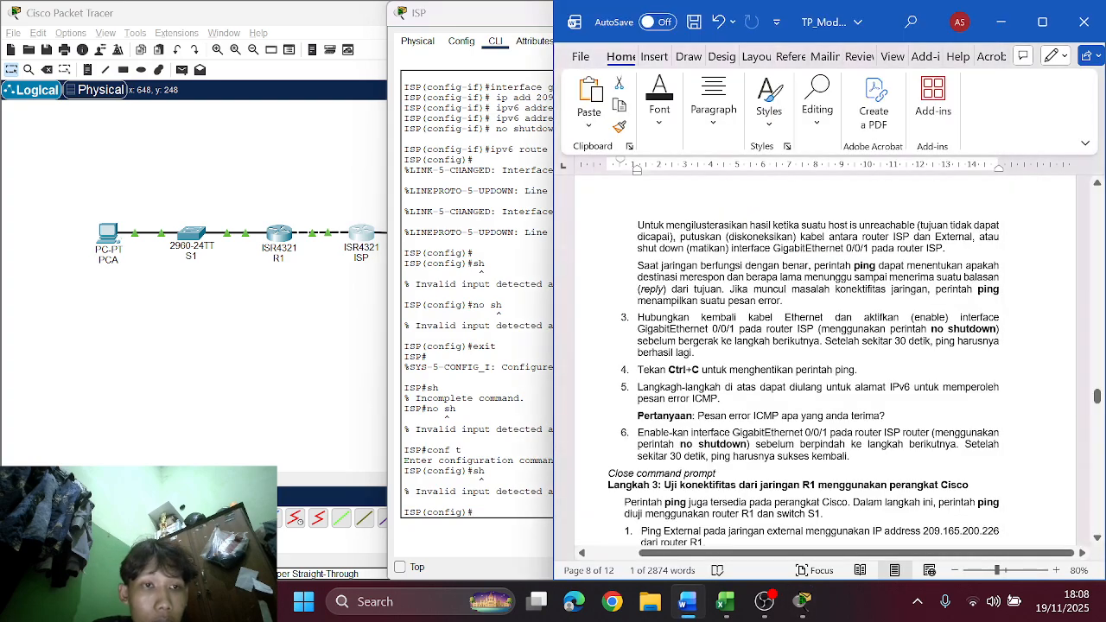
pyautogui.scroll(1, 821, 361)
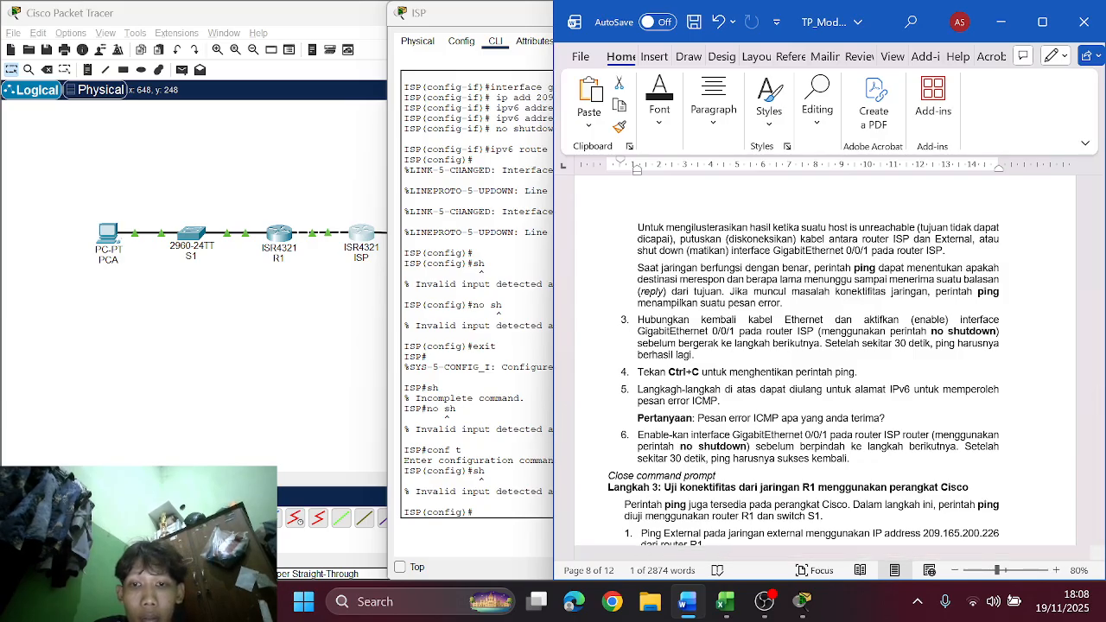
pyautogui.click(474, 511)
pyautogui.write('en')
pyautogui.press('Return')
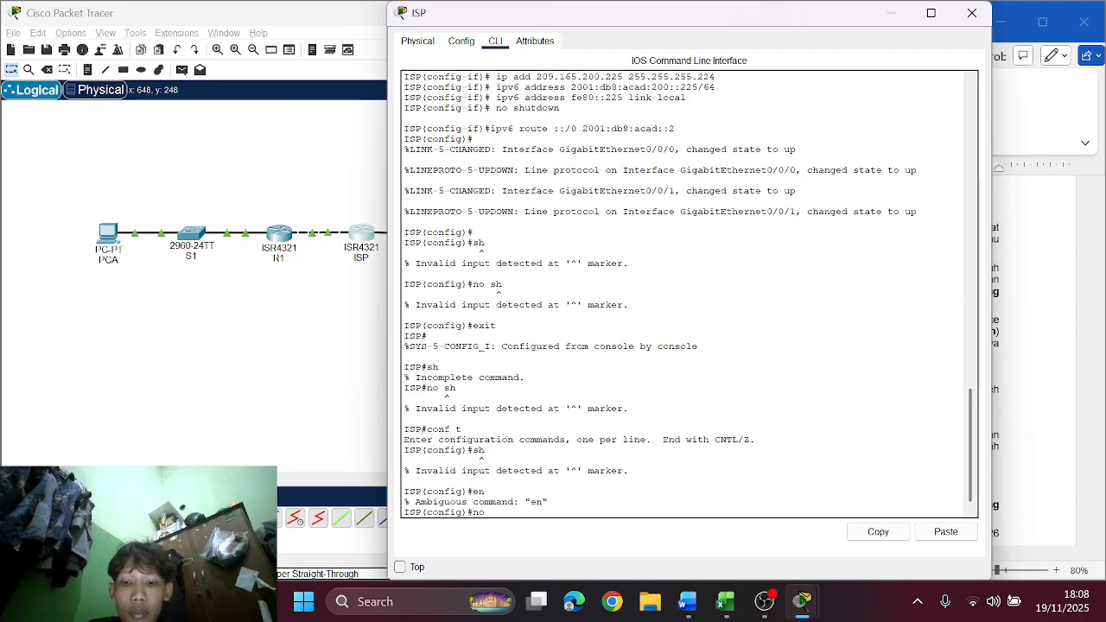
pyautogui.write('no sh')
pyautogui.press('Return')
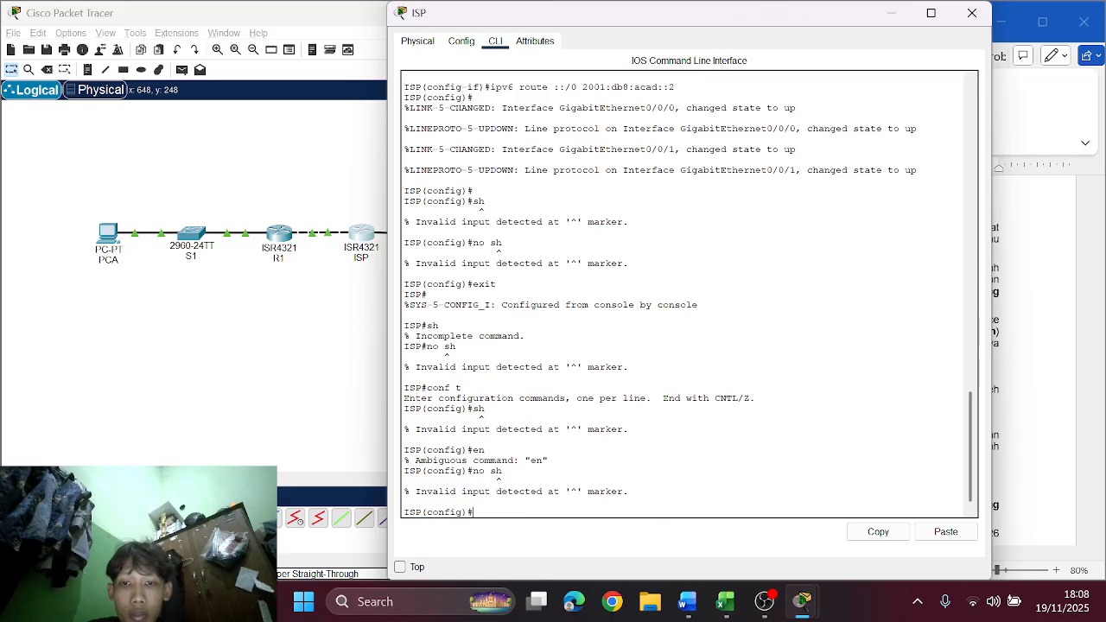
# Step: Reread Langkah 2 in the module, from the ping -t command in item 2 to the interface shutdown and re-enable instructions
pyautogui.click(1054, 346)
pyautogui.scroll(-2, 1054, 345)
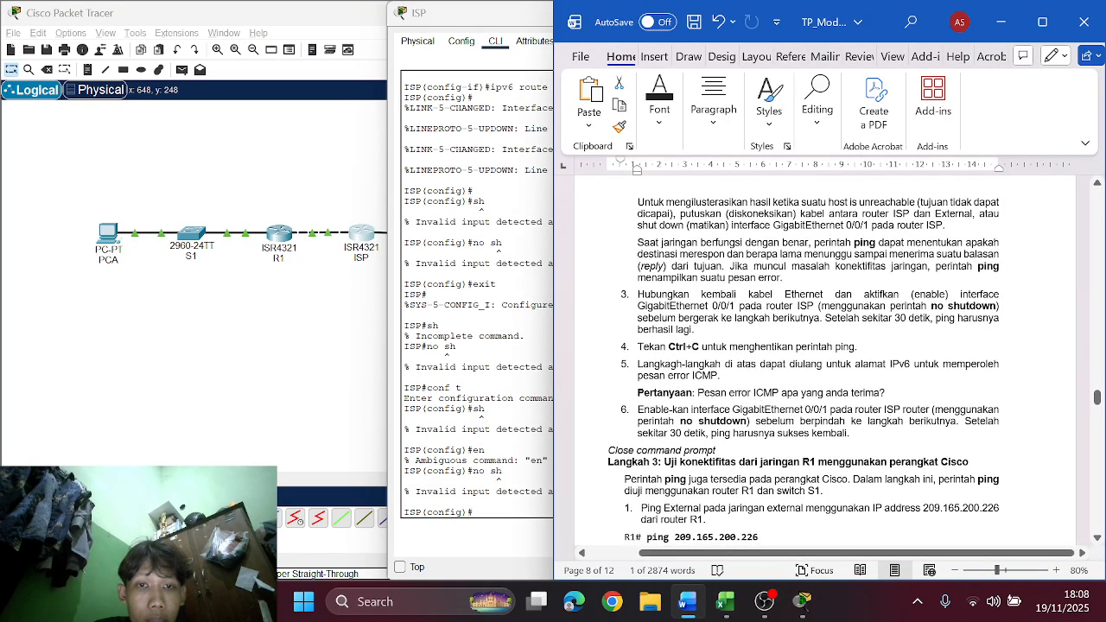
pyautogui.scroll(4, 825, 360)
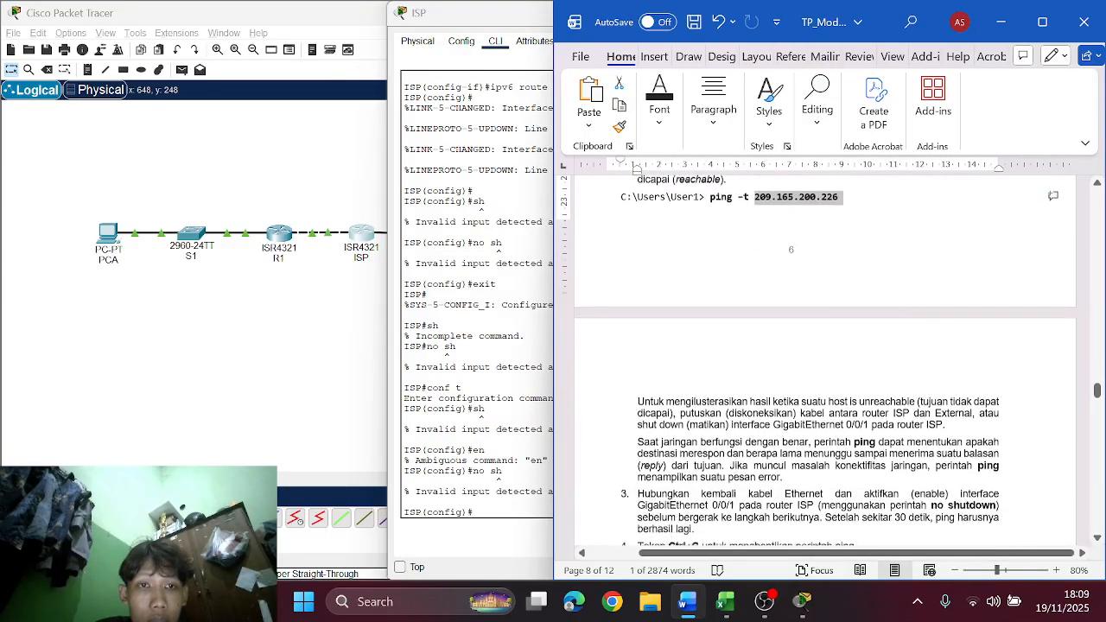
pyautogui.scroll(-3, 767, 375)
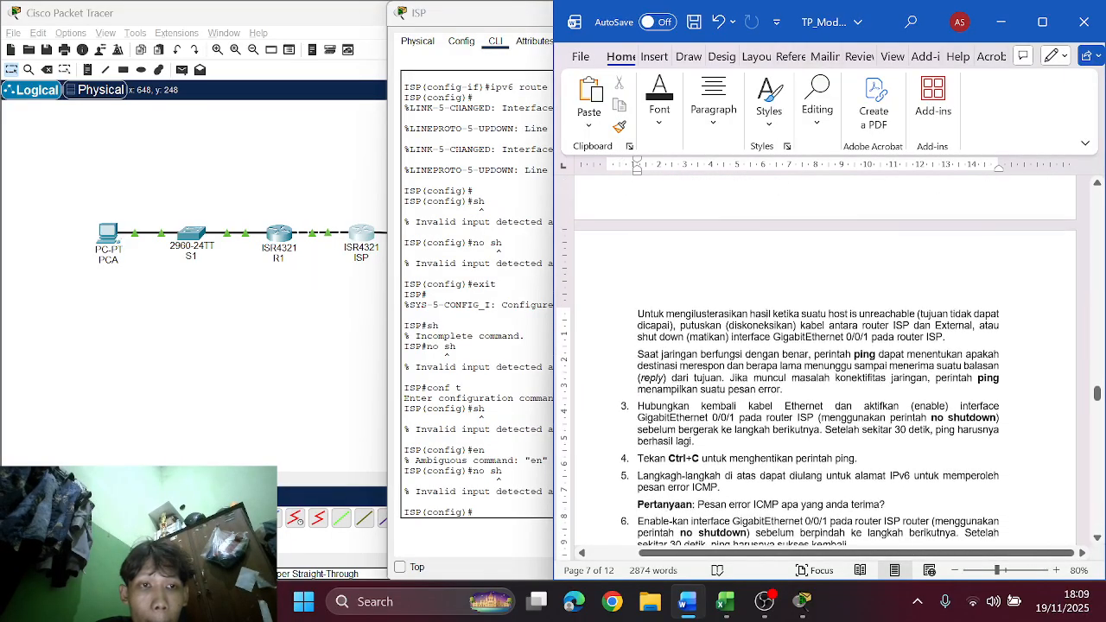
pyautogui.scroll(2, 684, 329)
pyautogui.scroll(3, 684, 320)
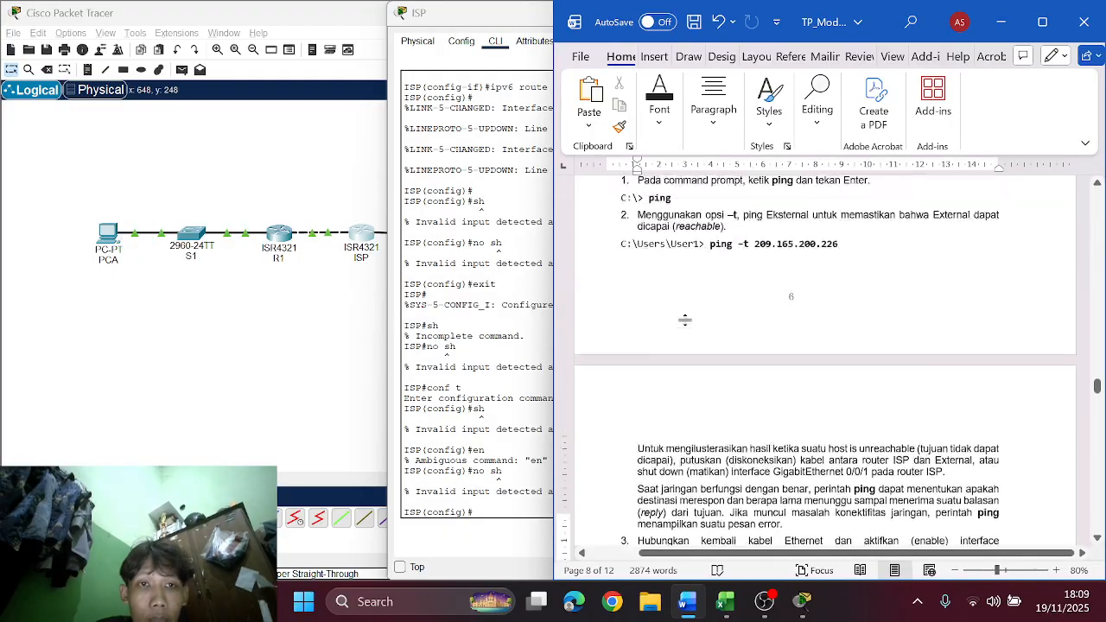
pyautogui.scroll(2, 684, 320)
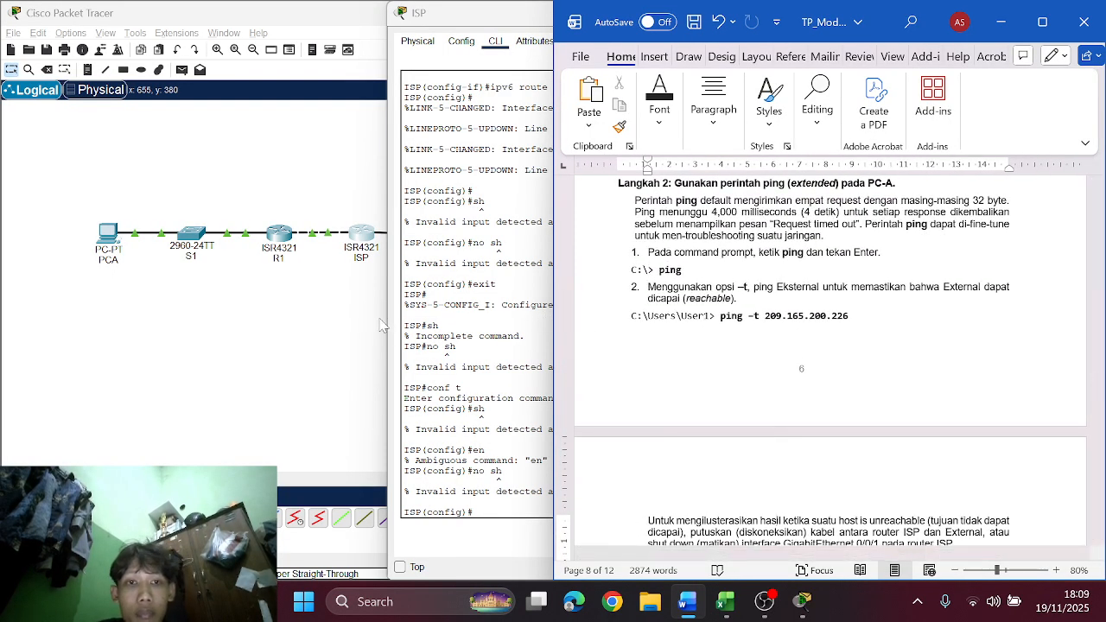
pyautogui.scroll(2, 772, 333)
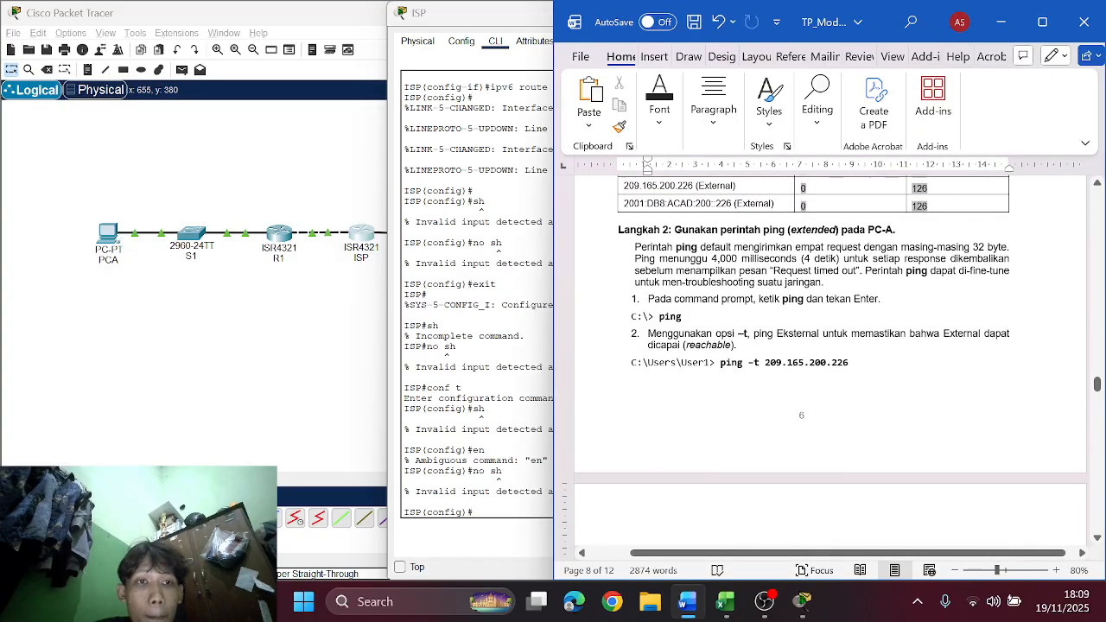
pyautogui.scroll(-1, 821, 363)
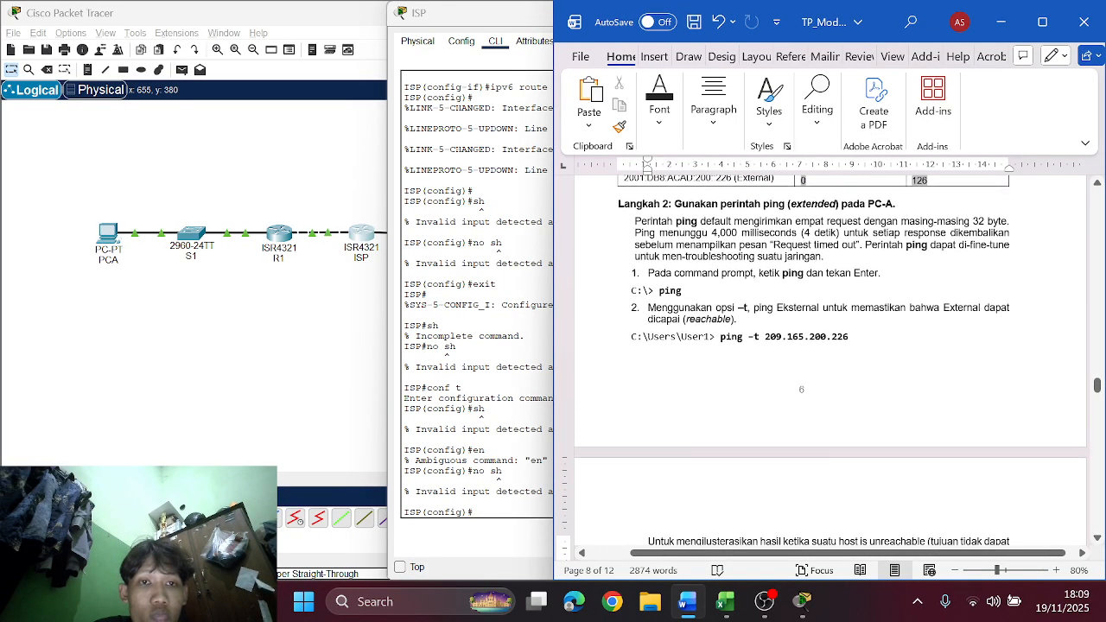
pyautogui.scroll(1, 598, 246)
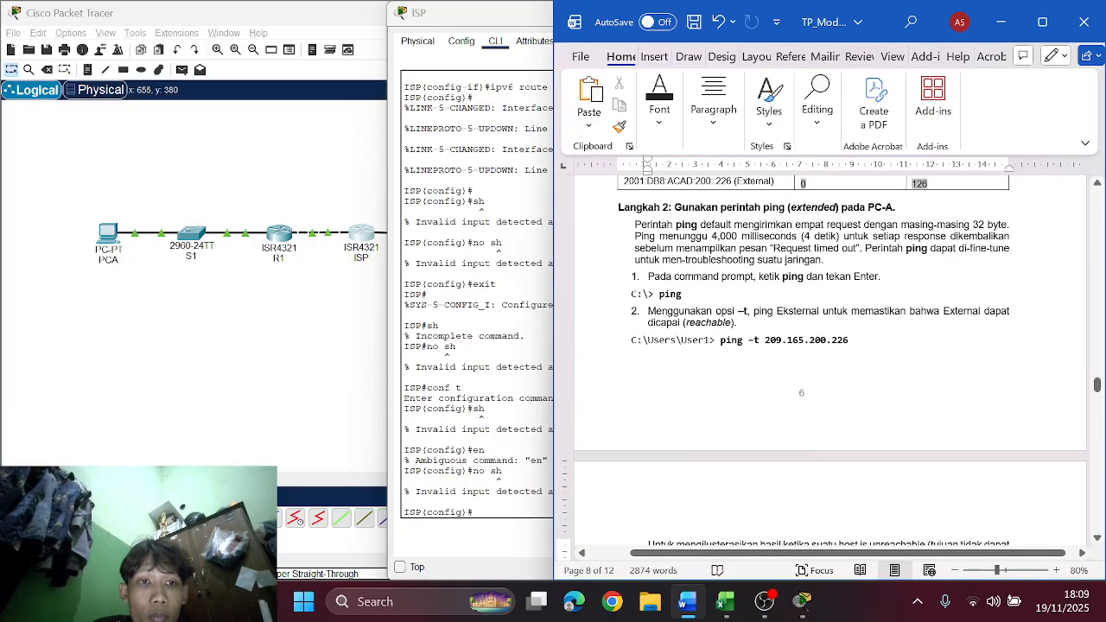
# Step: Close the ISP router window and reopen the Command Prompt on PCA
pyautogui.click(534, 204)
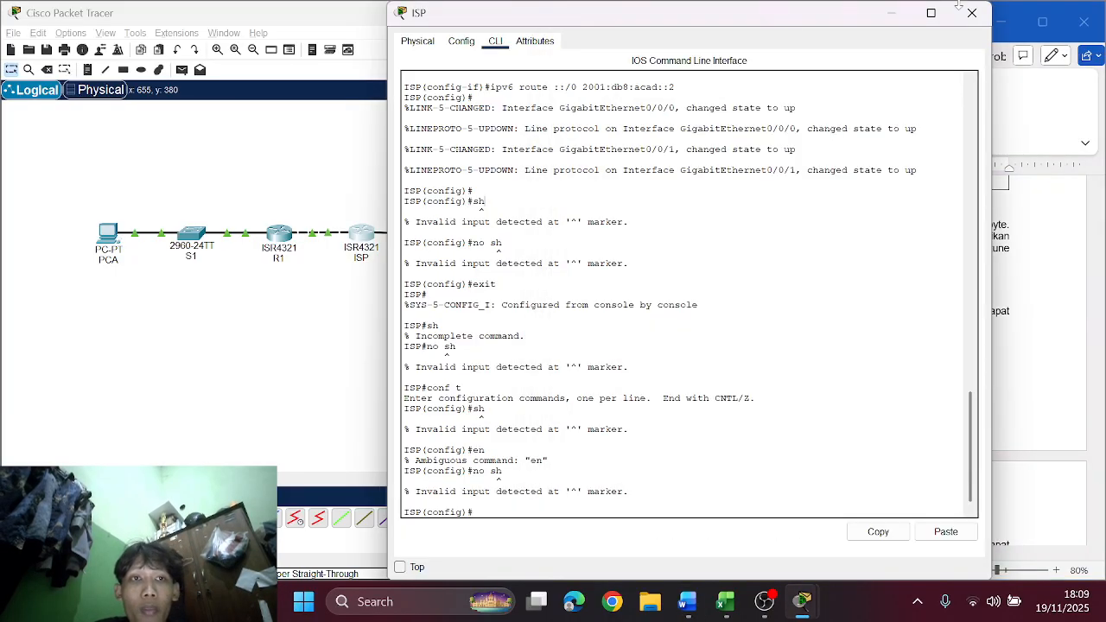
pyautogui.click(974, 14)
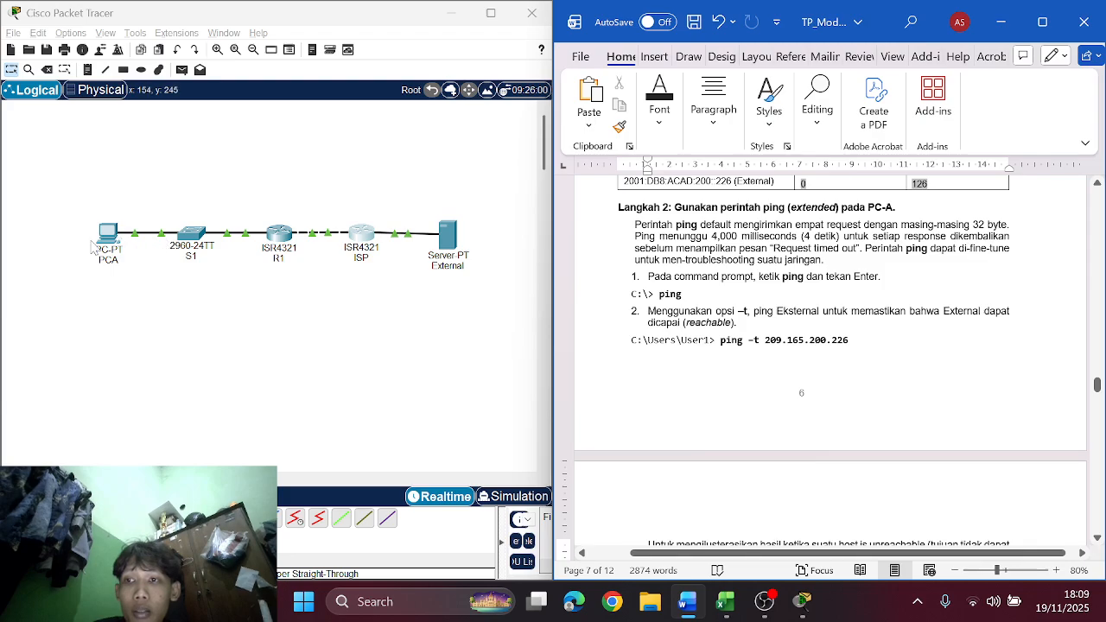
pyautogui.click(108, 240)
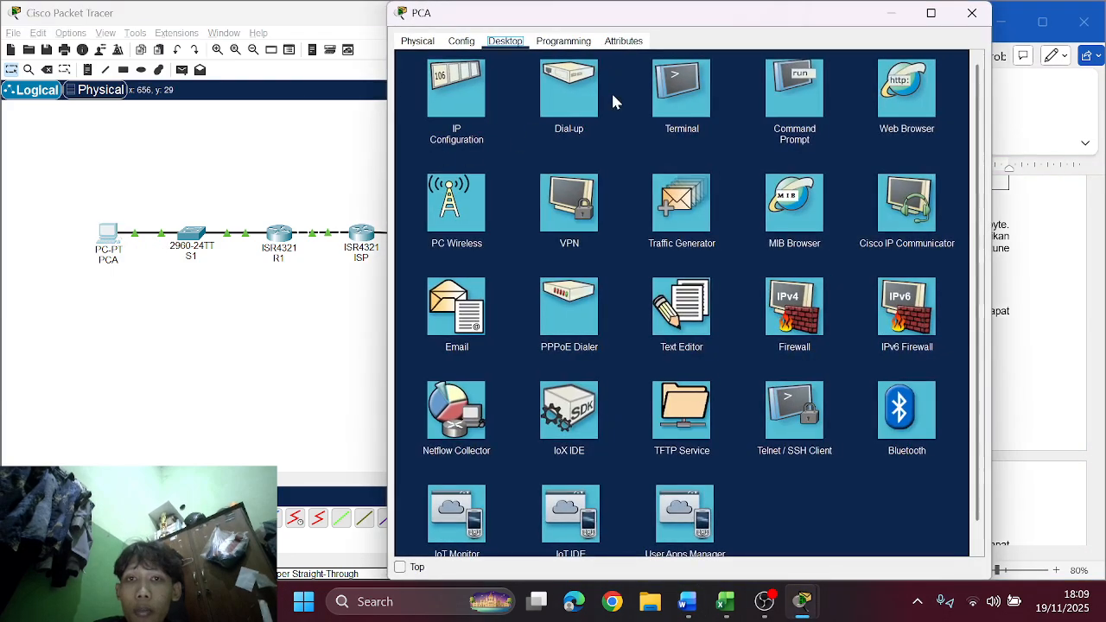
pyautogui.click(795, 91)
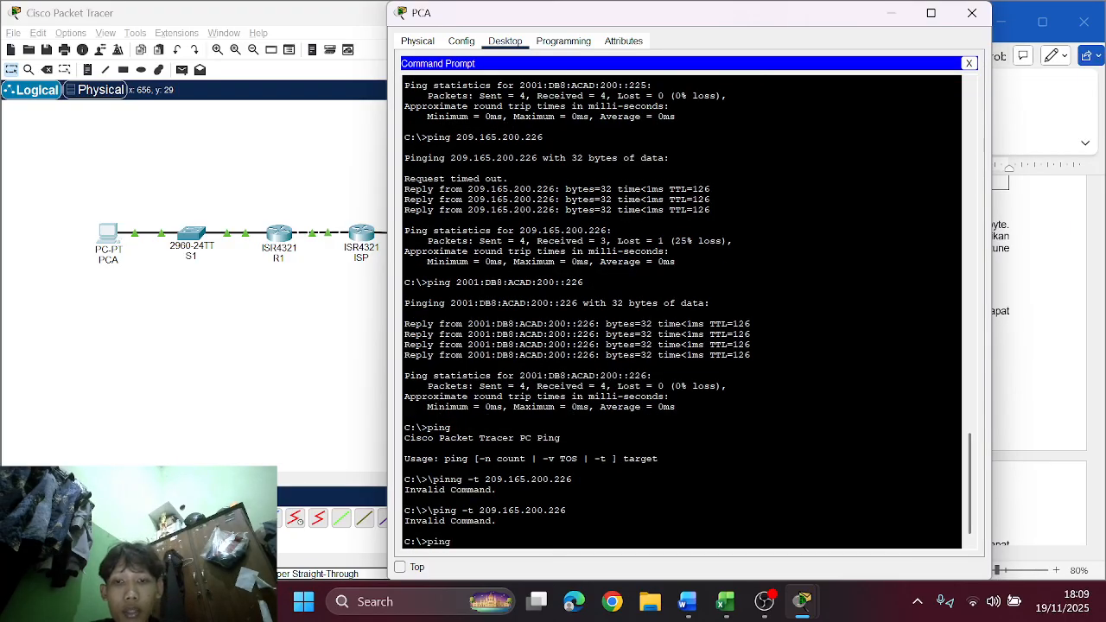
# Step: Copy the address 209.165.200.226 from the module and run ping -t 209.165.200.226 in PCA's Command Prompt
pyautogui.click(1048, 319)
pyautogui.scroll(-2, 570, 419)
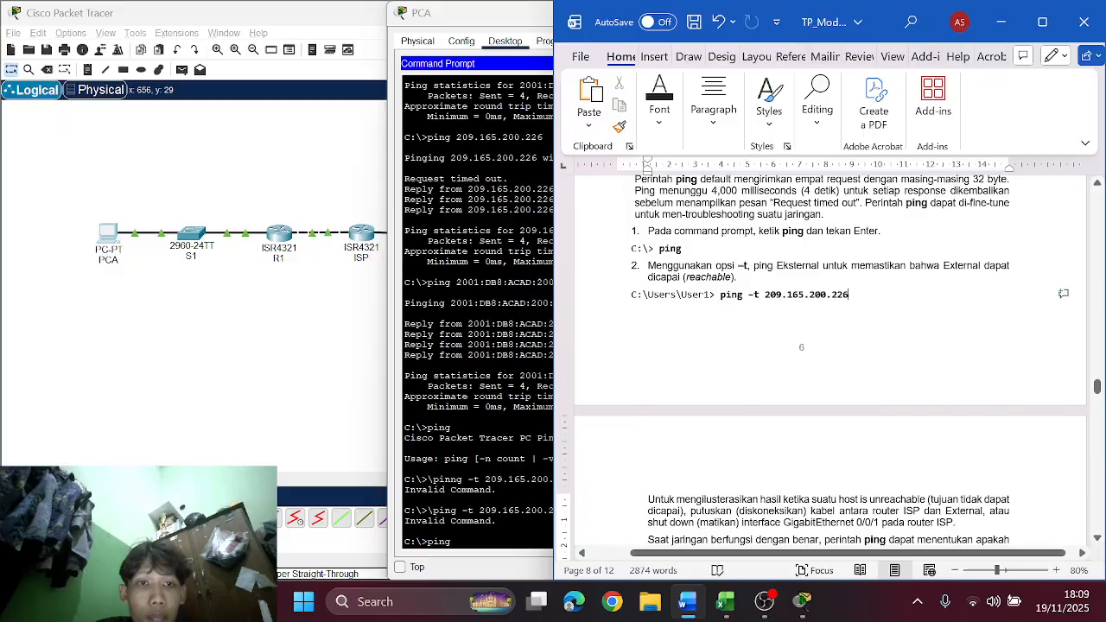
pyautogui.moveTo(848, 295); pyautogui.dragTo(770, 299)
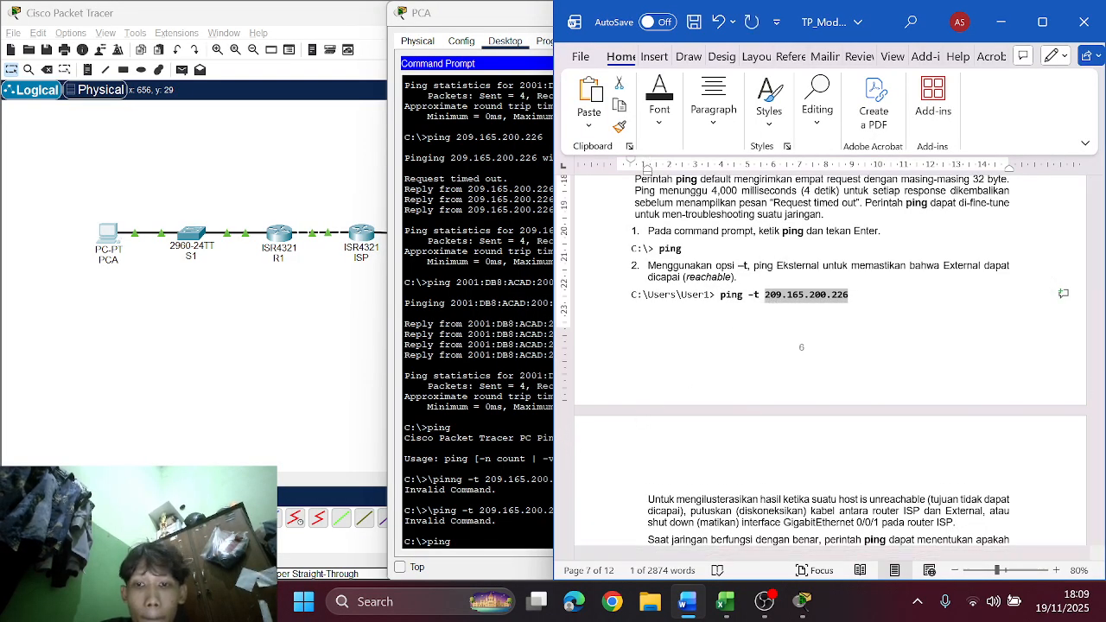
pyautogui.hotkey('alt', 'Tab')
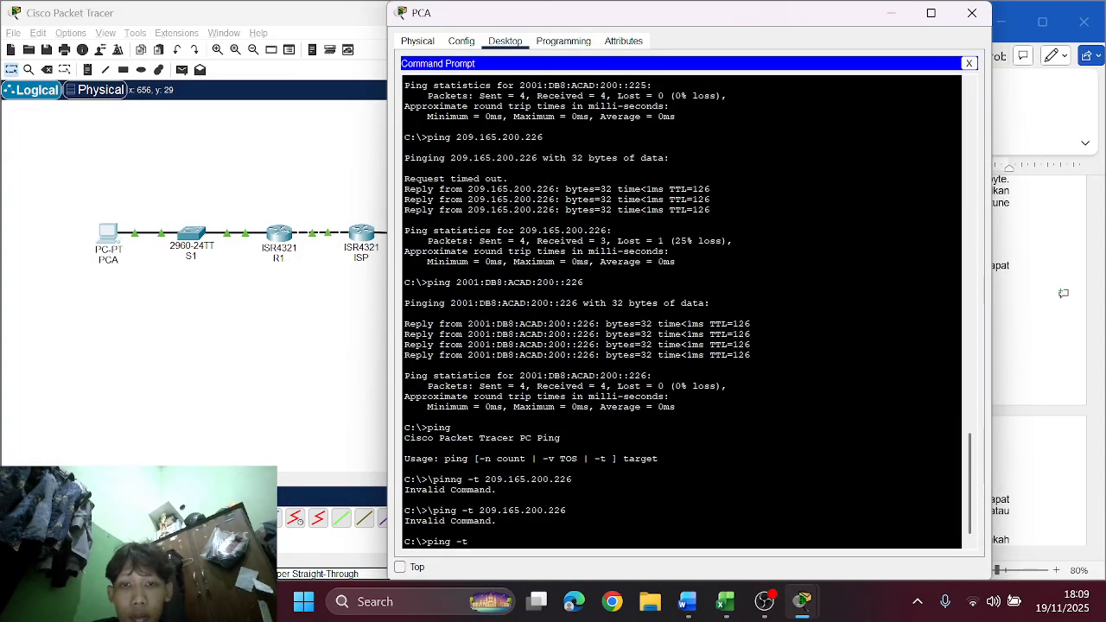
pyautogui.rightClick(460, 530)
pyautogui.click(493, 558)
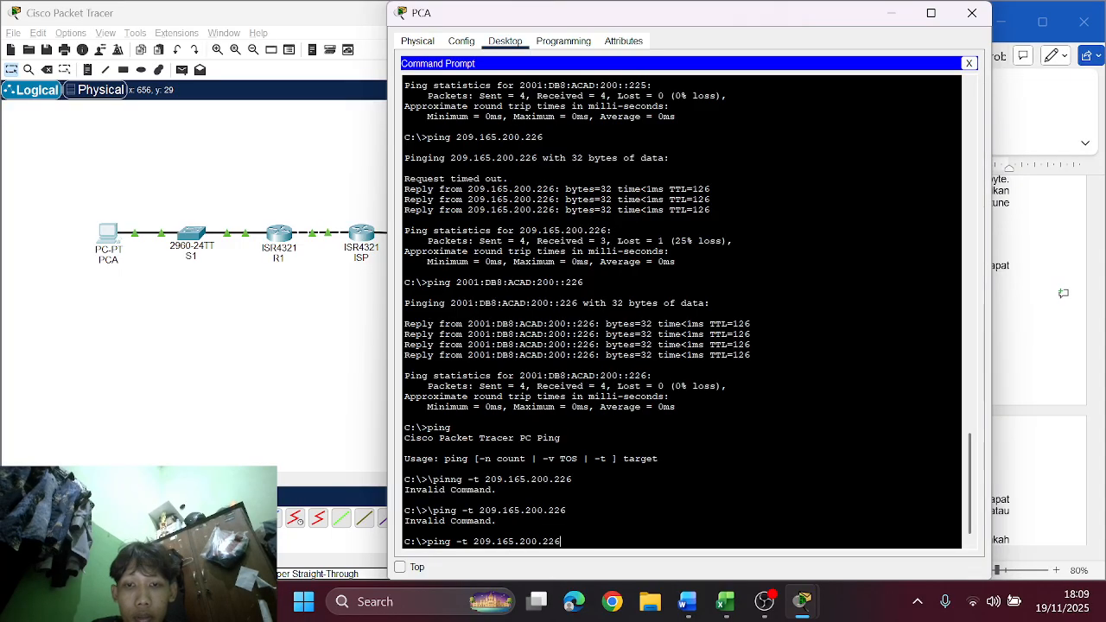
pyautogui.press('Return')
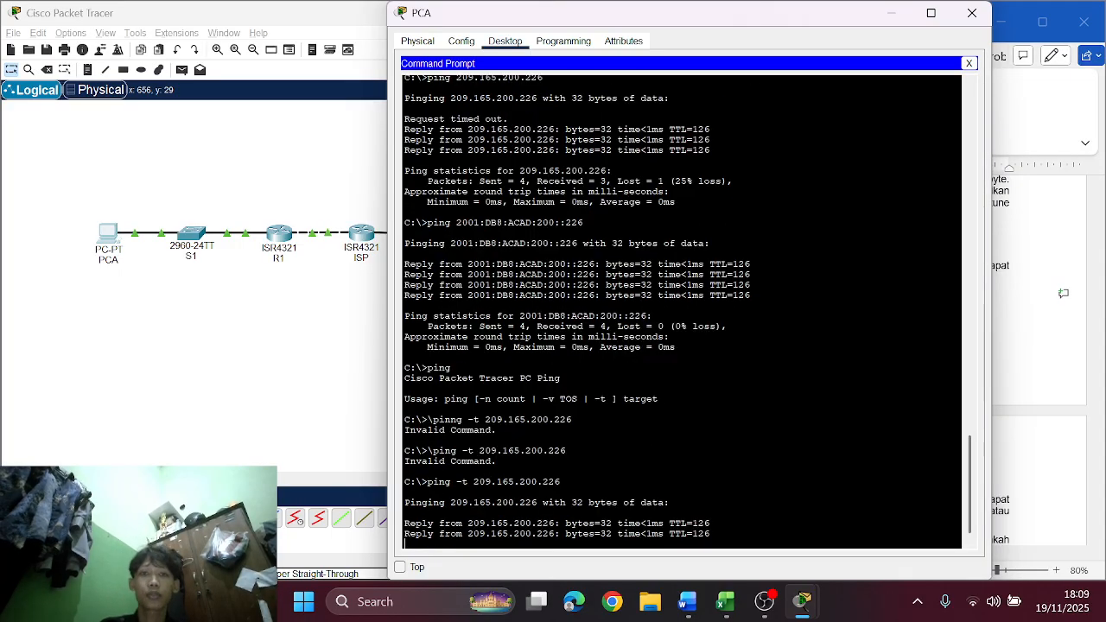
# Step: Move the PCA window aside, check the module's Langkah 2 items 3 to 6, and stop the continuous ping on PCA
pyautogui.moveTo(747, 18); pyautogui.dragTo(453, 34)
pyautogui.click(871, 284)
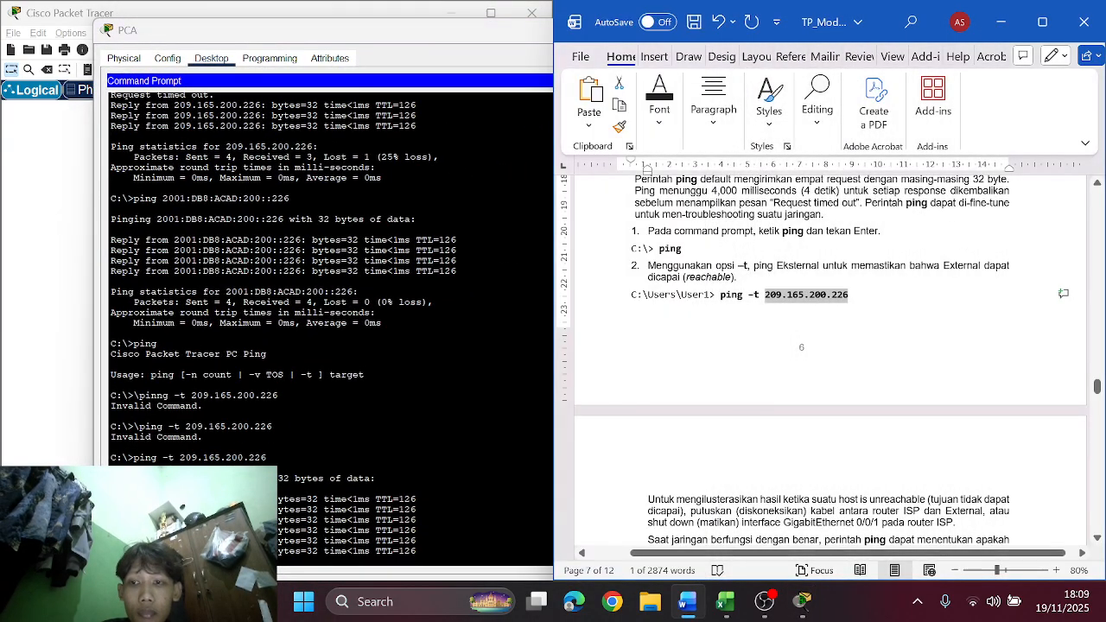
pyautogui.scroll(-5, 871, 284)
pyautogui.scroll(-5, 829, 363)
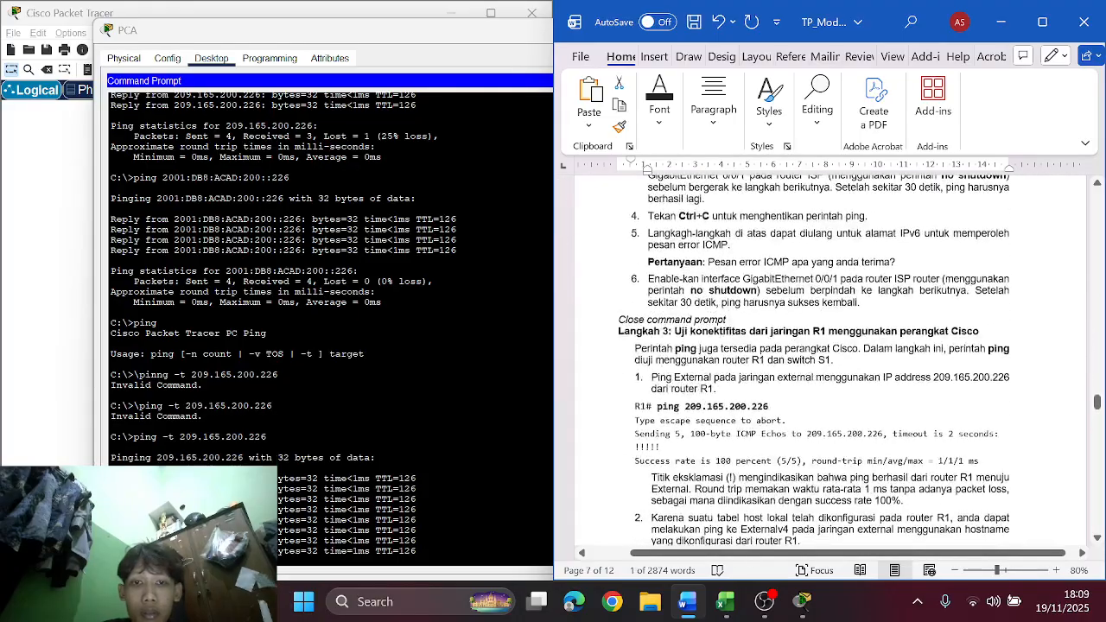
pyautogui.scroll(2, 830, 363)
pyautogui.scroll(5, 829, 363)
pyautogui.scroll(-3, 830, 363)
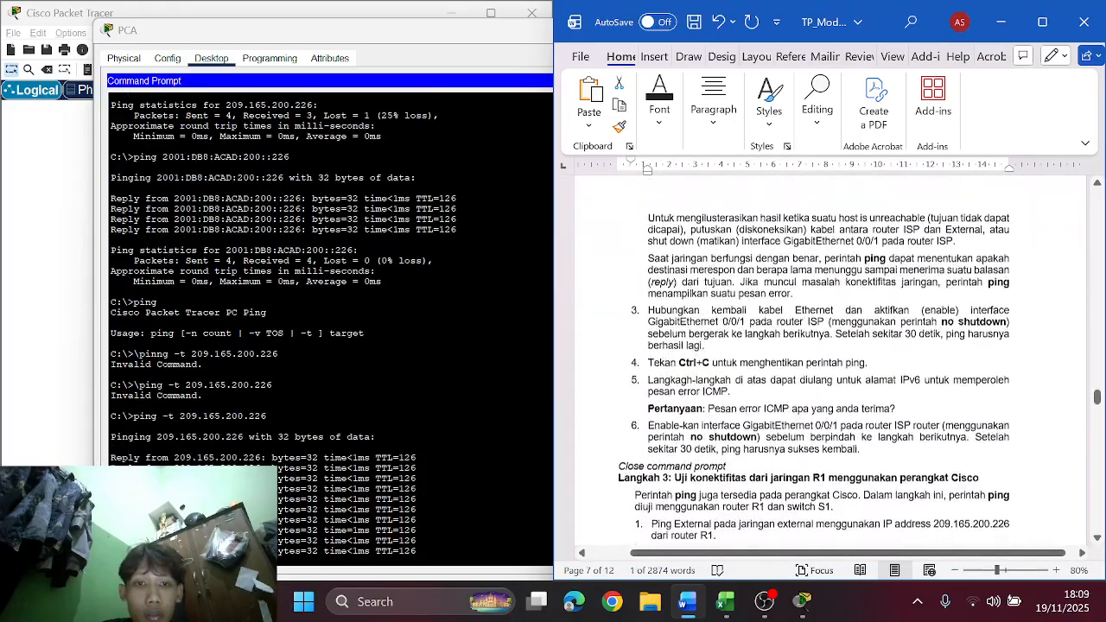
pyautogui.scroll(-1, 812, 363)
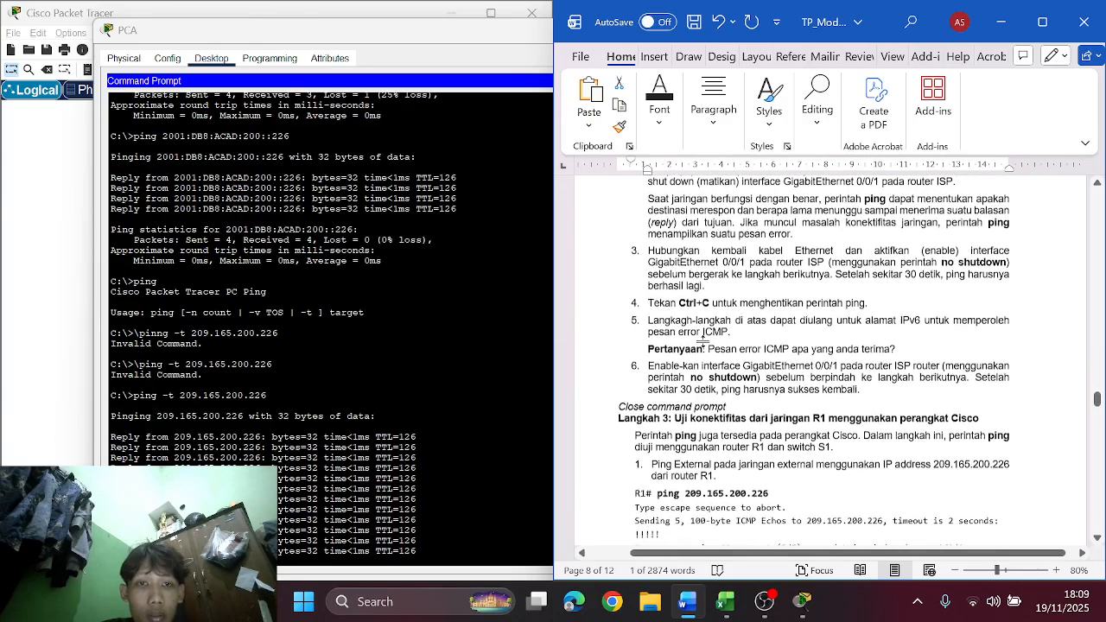
pyautogui.scroll(-1, 813, 363)
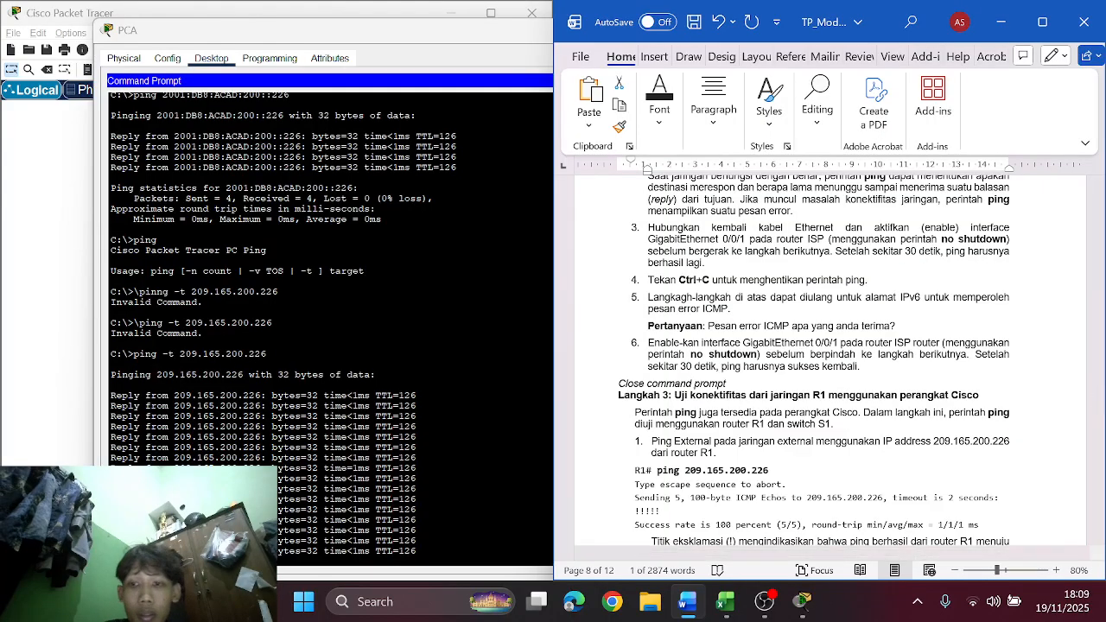
pyautogui.click(415, 346)
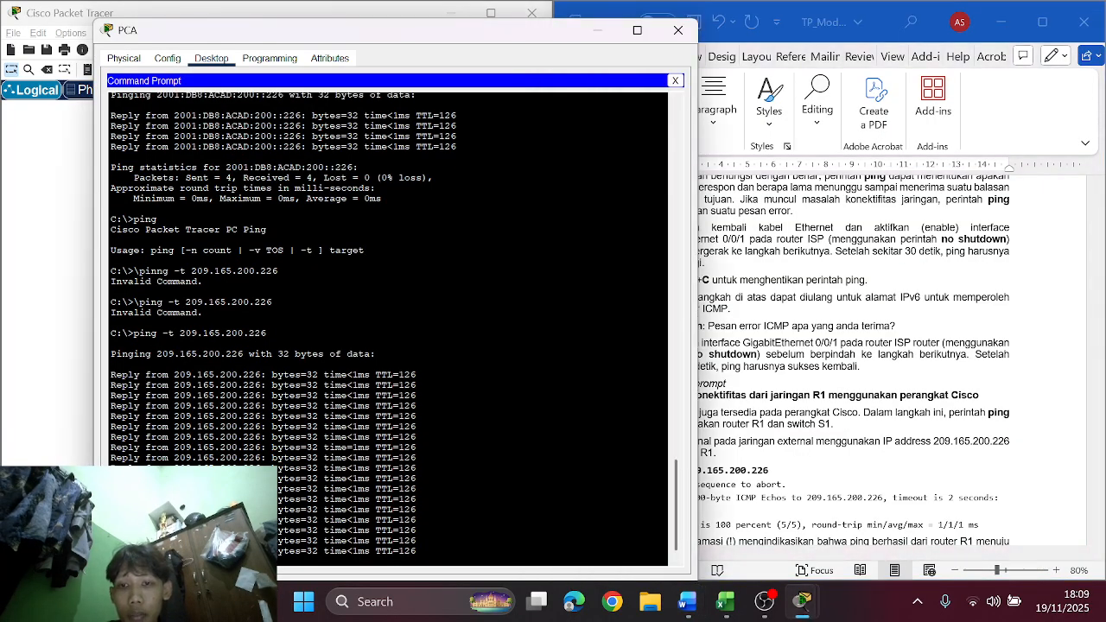
pyautogui.hotkey('ctrl', 'c')
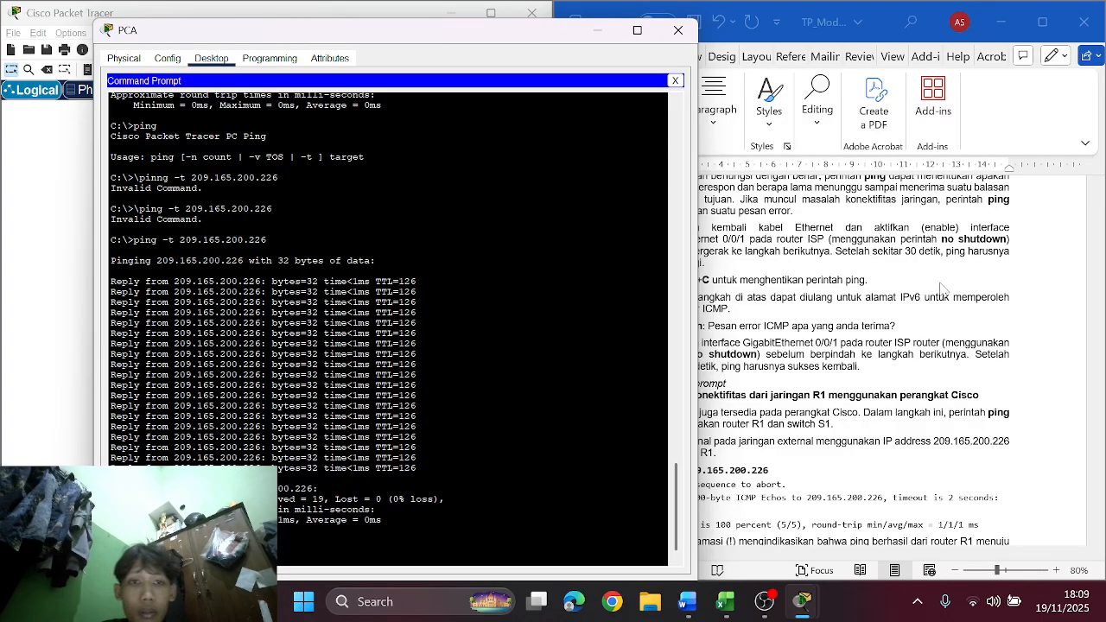
# Step: Reread the module's instructions on making External unreachable by disconnecting the cable or shutting down GigabitEthernet 0/0/1 on ISP, and on re-enabling it
pyautogui.hotkey('alt', 'Tab')
pyautogui.scroll(2, 828, 363)
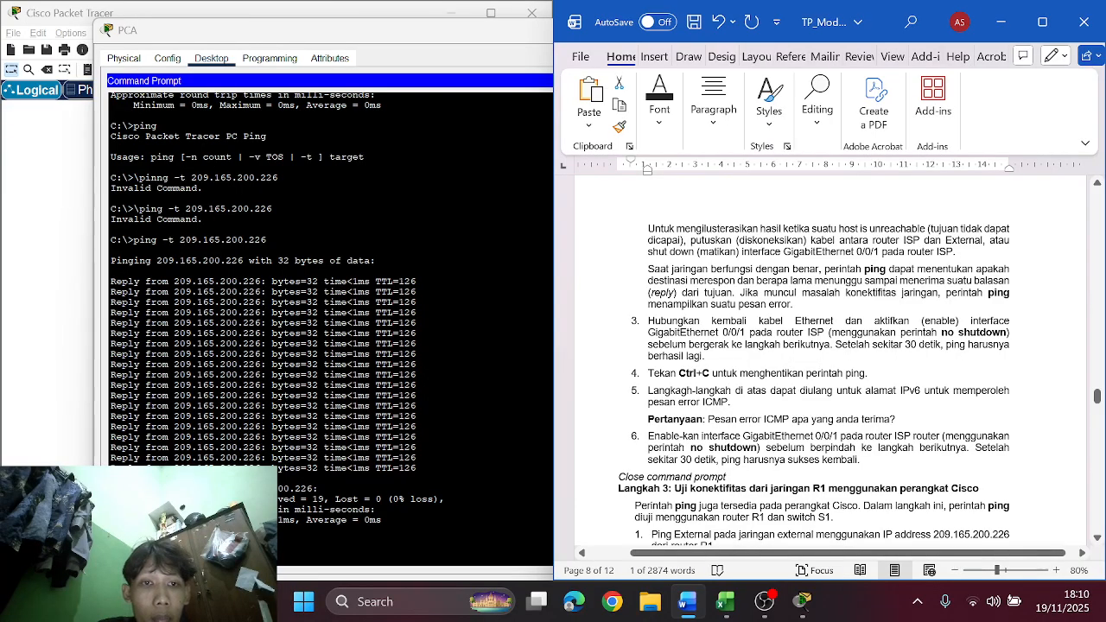
pyautogui.scroll(-1, 830, 363)
pyautogui.scroll(2, 829, 363)
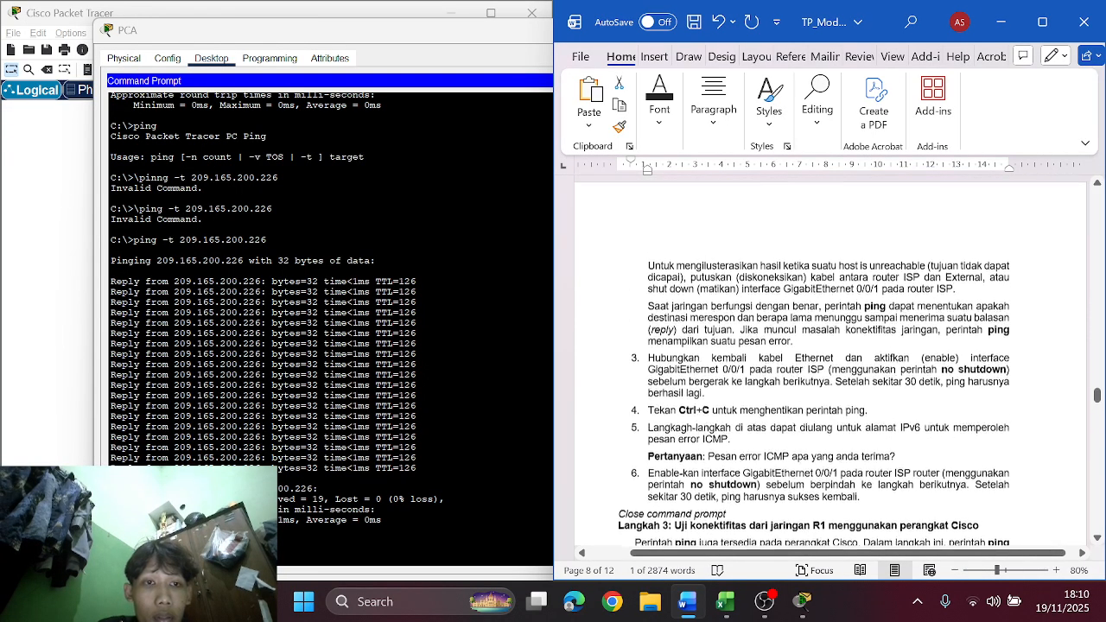
pyautogui.scroll(4, 838, 317)
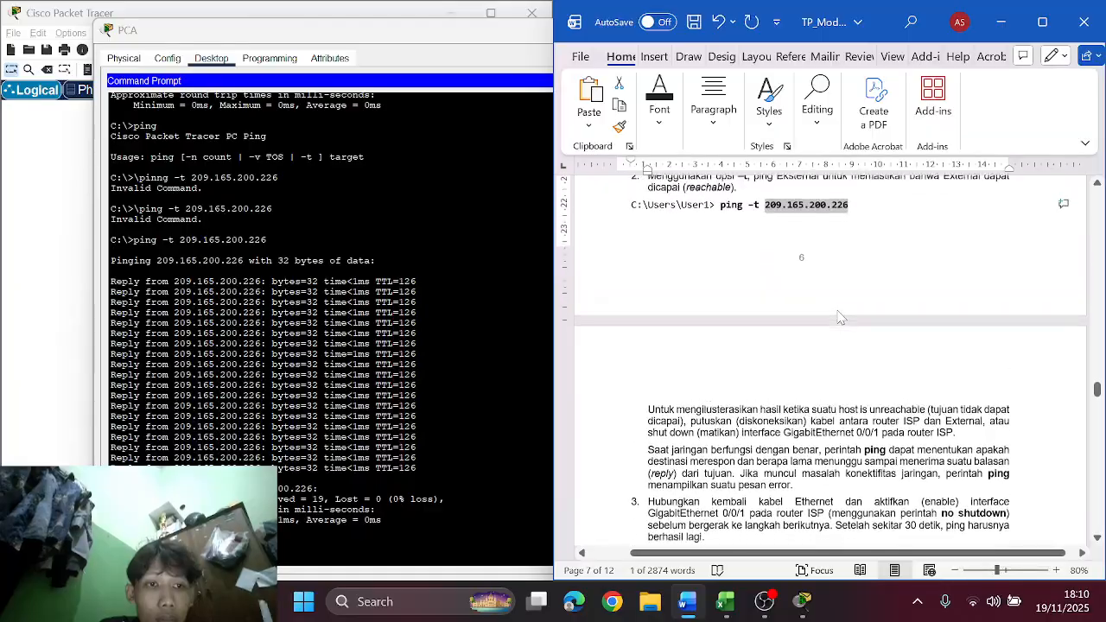
pyautogui.scroll(-4, 838, 317)
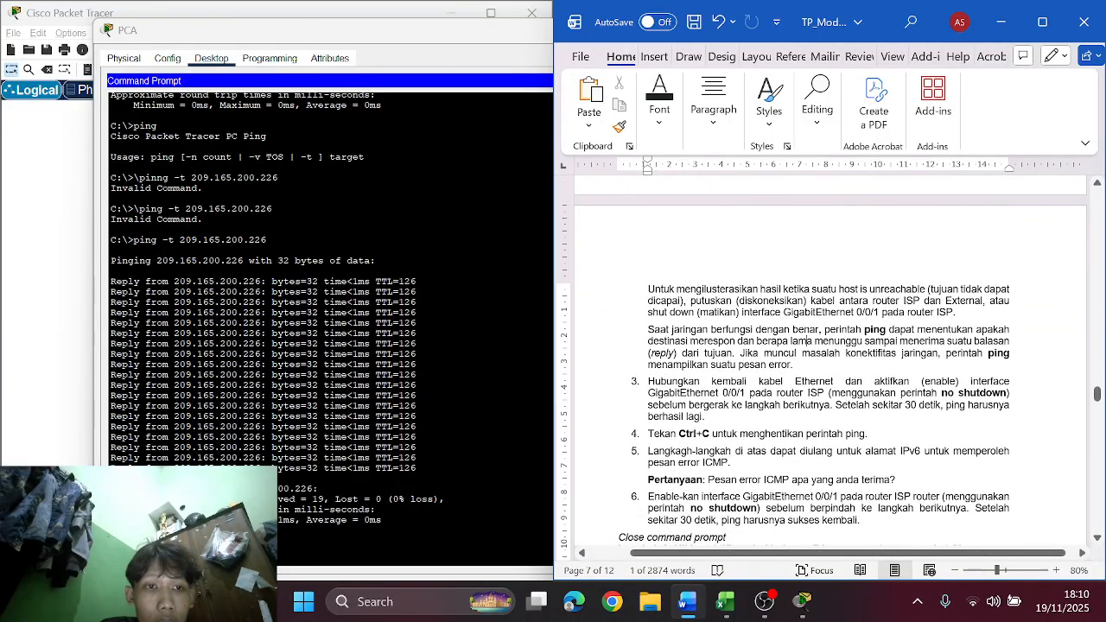
# Step: Rerun ping -t 209.165.200.226 in PCA's command prompt and close the PCA window
pyautogui.scroll(-2, 821, 363)
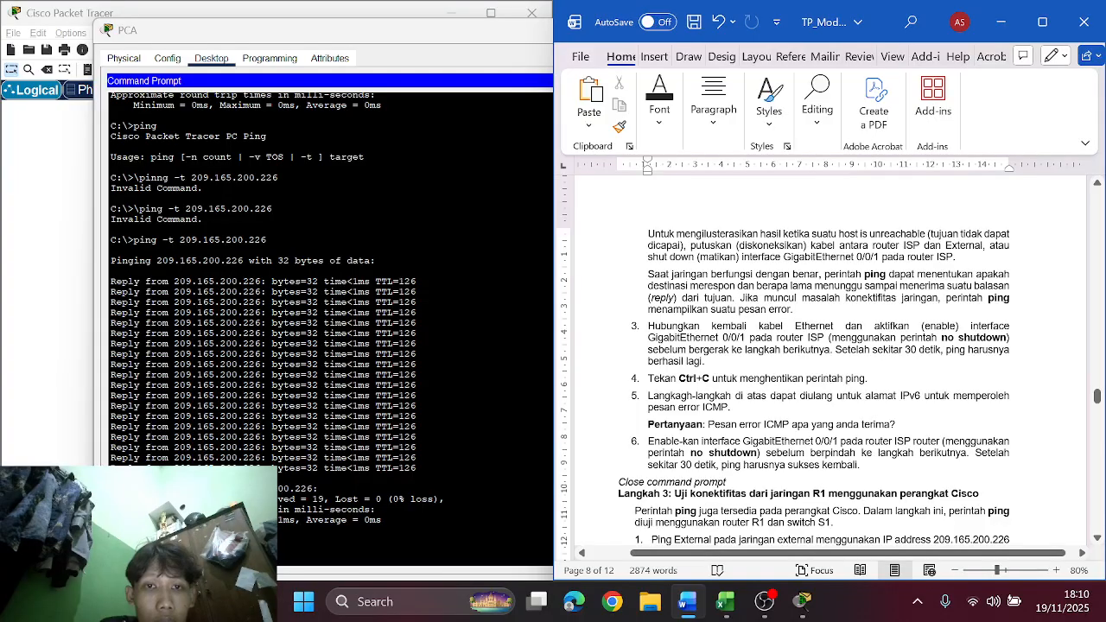
pyautogui.scroll(-3, 809, 198)
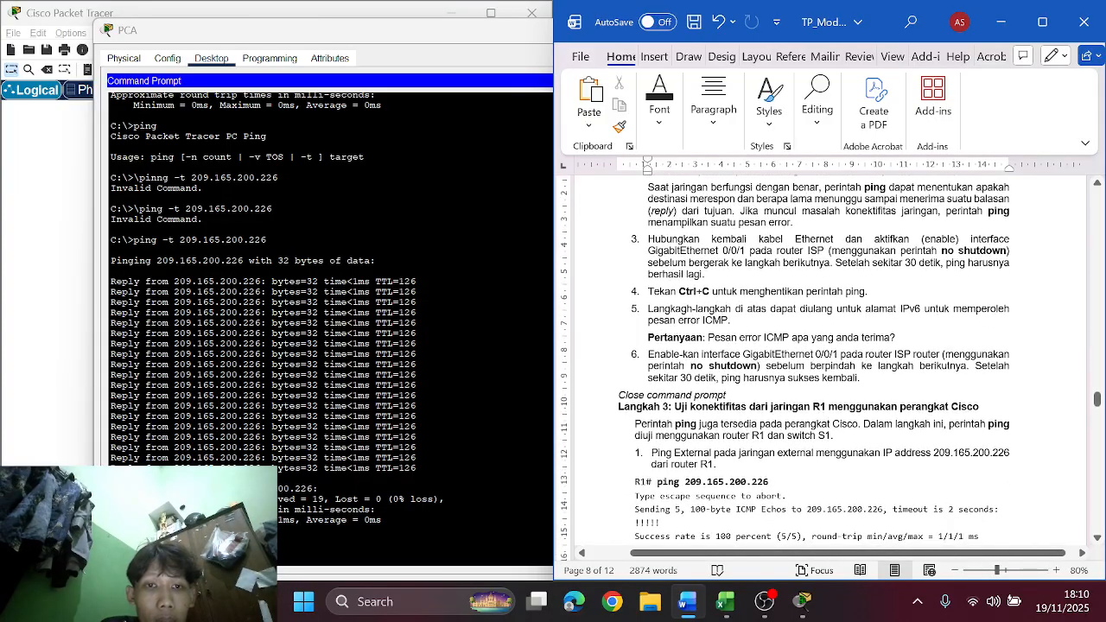
pyautogui.scroll(-1, 753, 355)
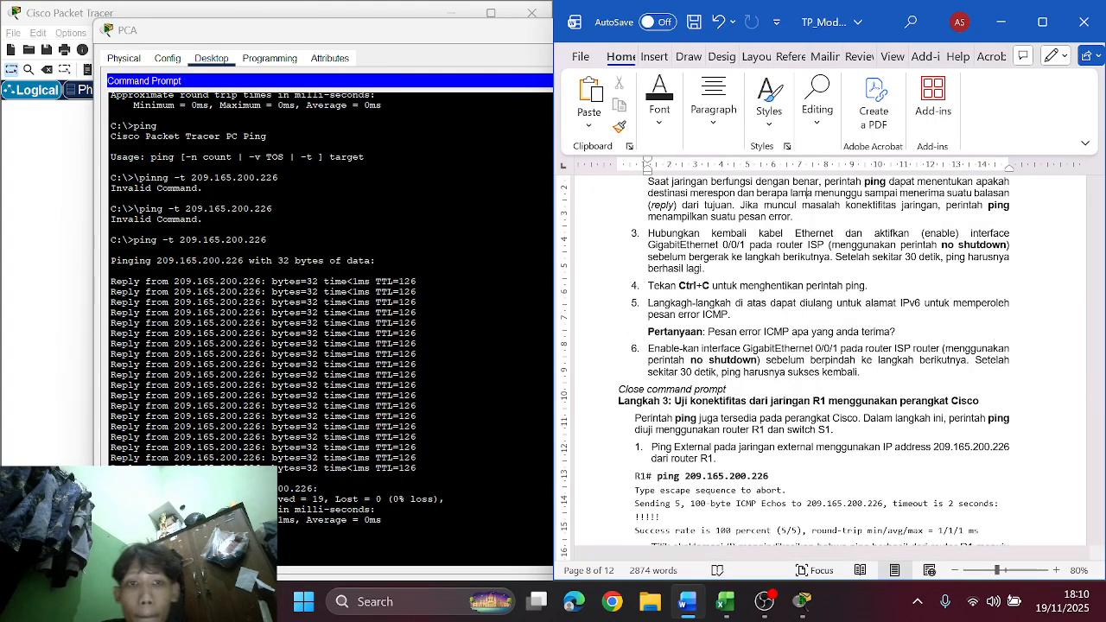
pyautogui.hotkey('alt', 'Tab')
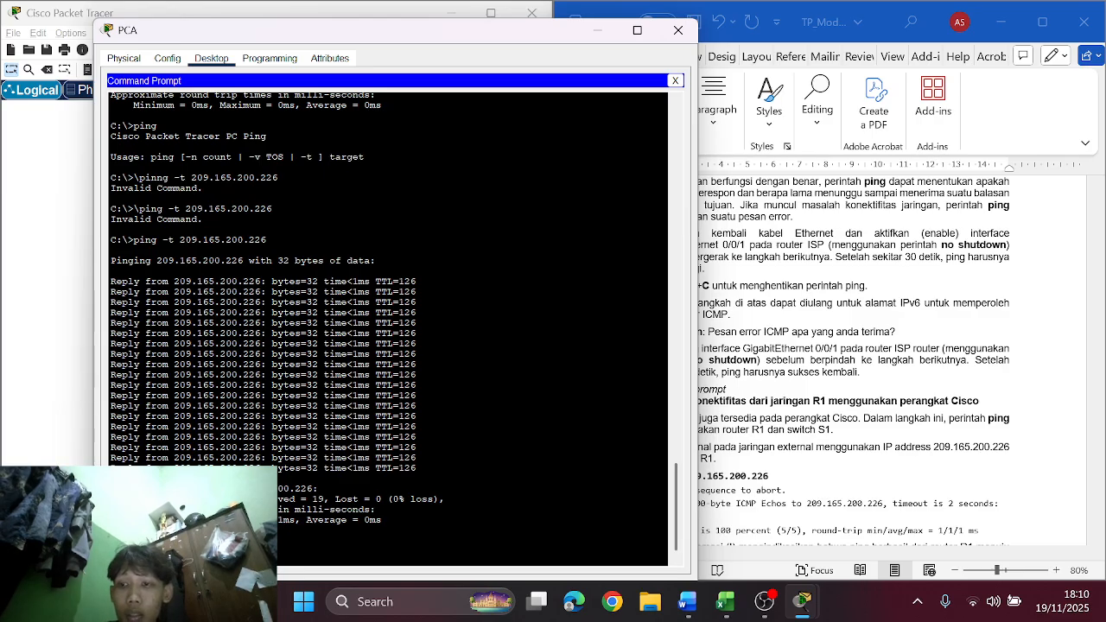
pyautogui.press('Return')
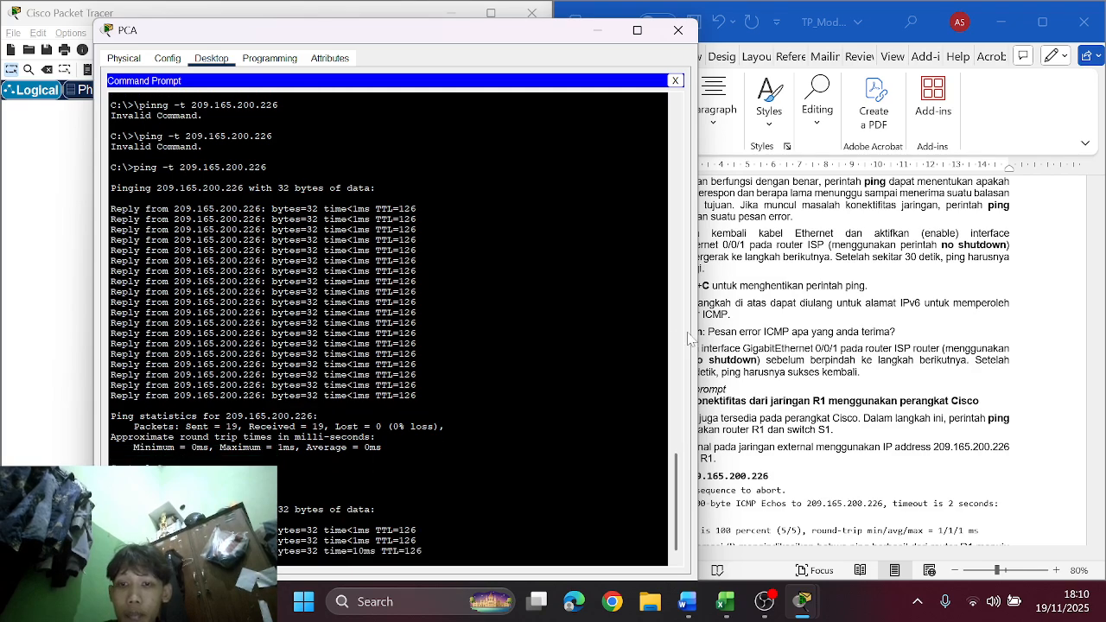
pyautogui.click(771, 335)
pyautogui.click(497, 182)
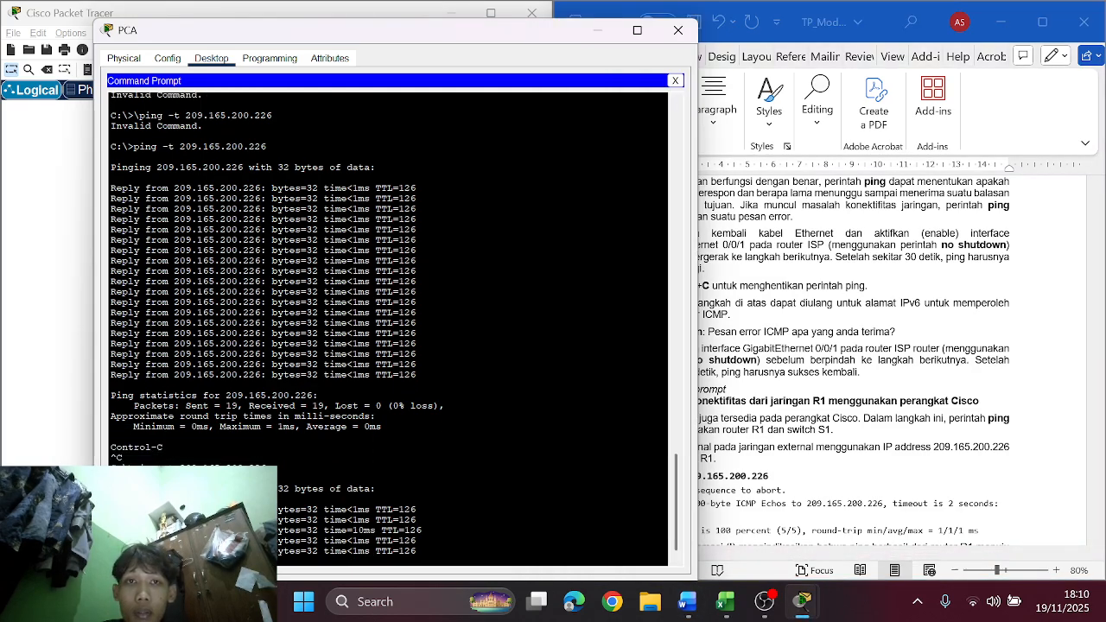
pyautogui.click(676, 81)
pyautogui.click(678, 30)
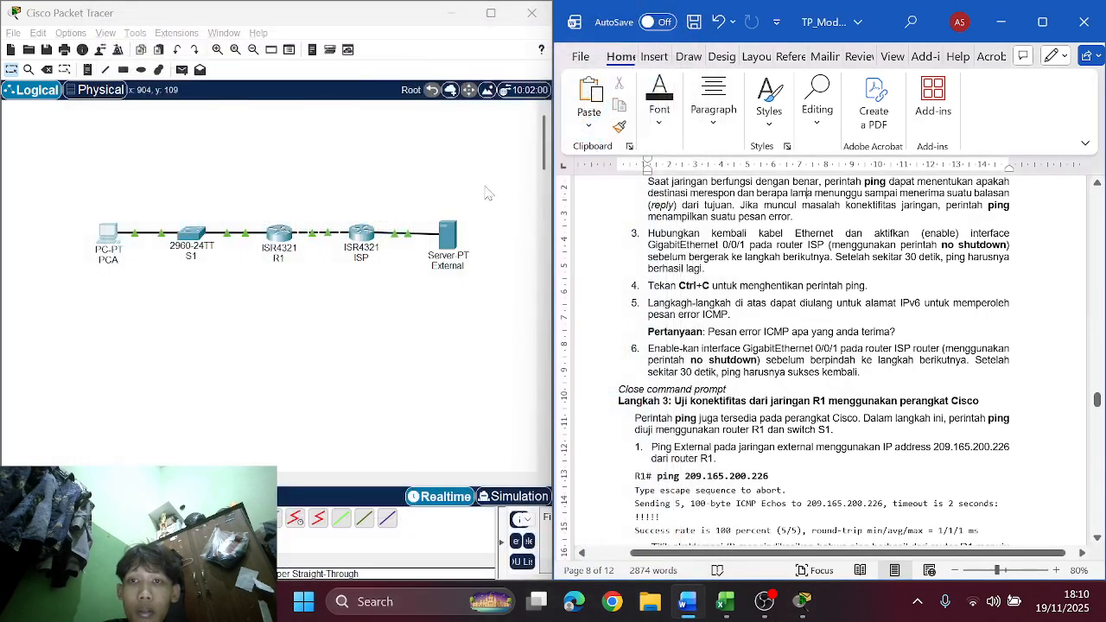
# Step: Try the sh command in the ISP router's global configuration mode and close the router's window
pyautogui.click(362, 235)
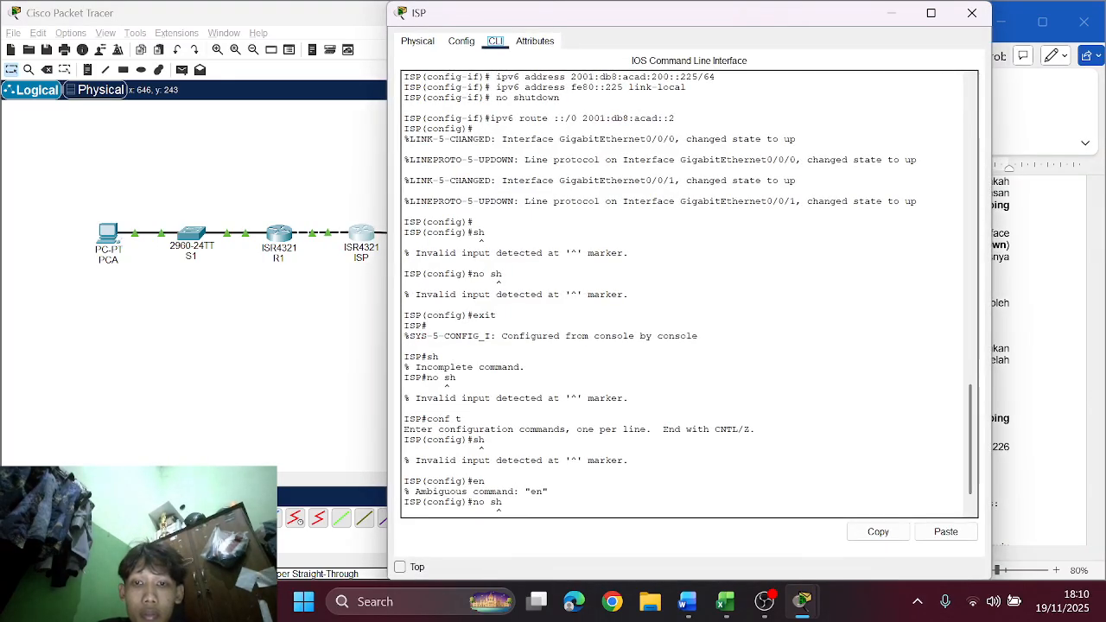
pyautogui.press('Return')
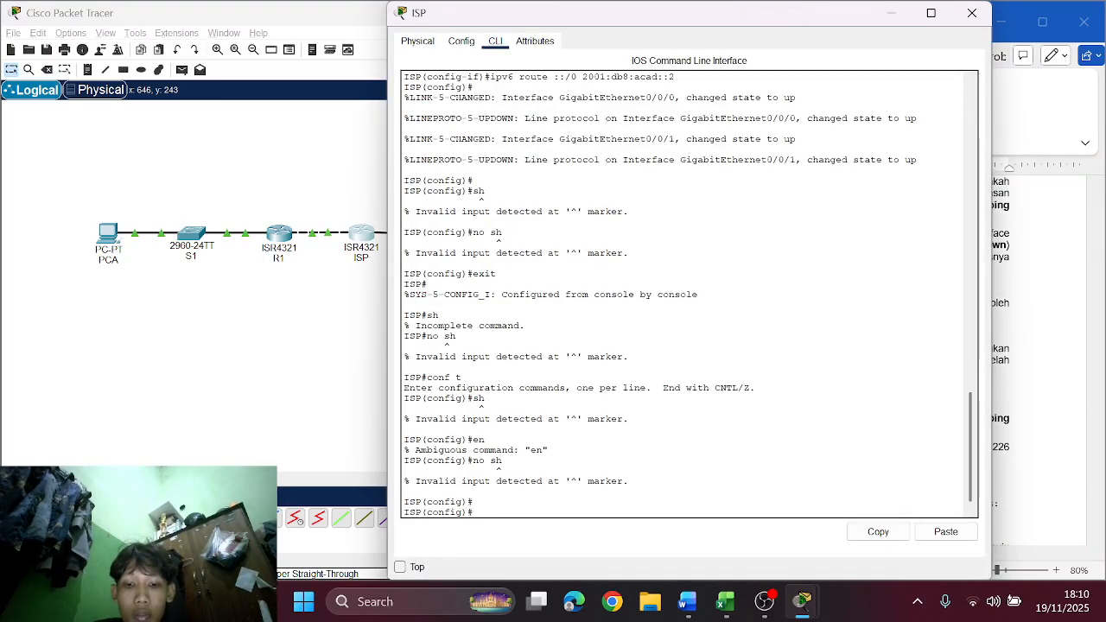
pyautogui.write('ah')
pyautogui.write('sh')
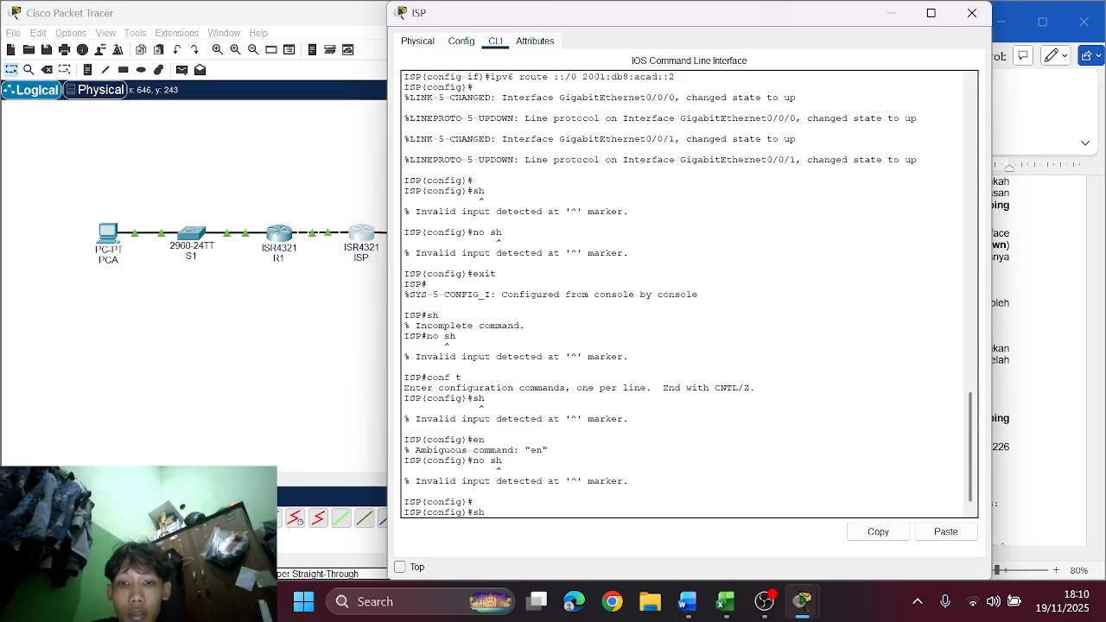
pyautogui.press('Return')
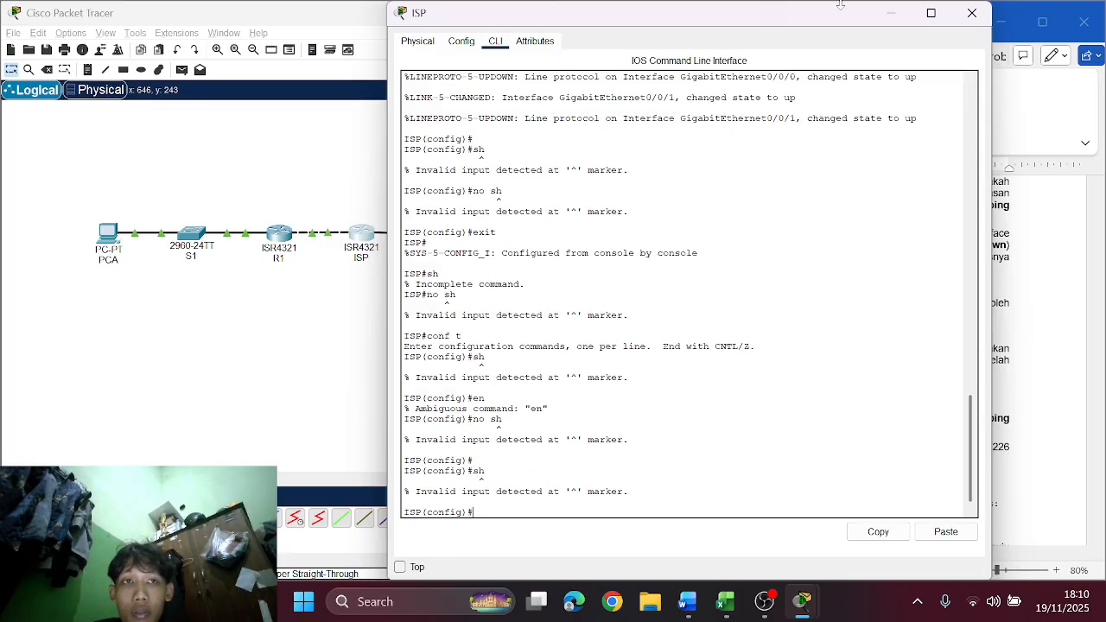
pyautogui.click(972, 12)
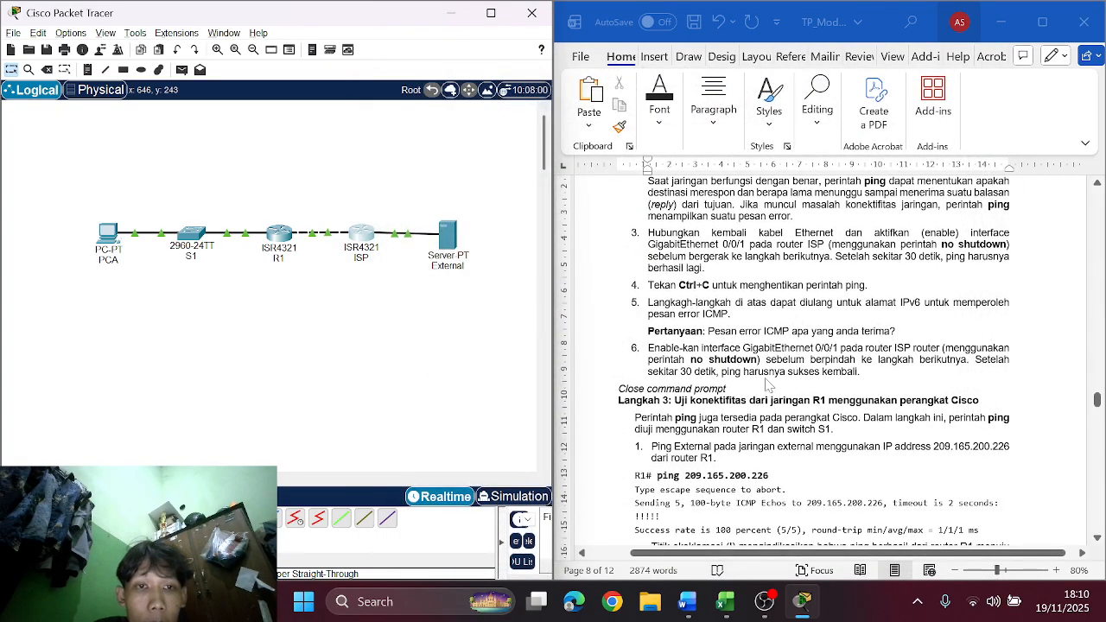
# Step: Review the lab guide's extended ping instructions in Langkah 2, including disabling and re-enabling GigabitEthernet 0/0/1 on the ISP router
pyautogui.scroll(2, 768, 386)
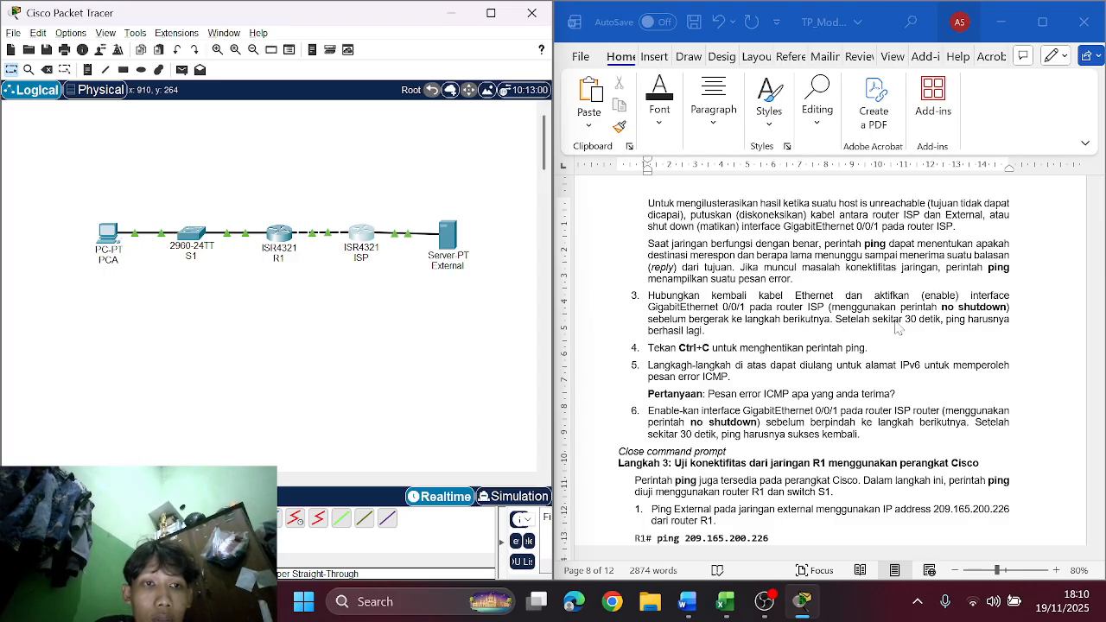
pyautogui.scroll(6, 759, 356)
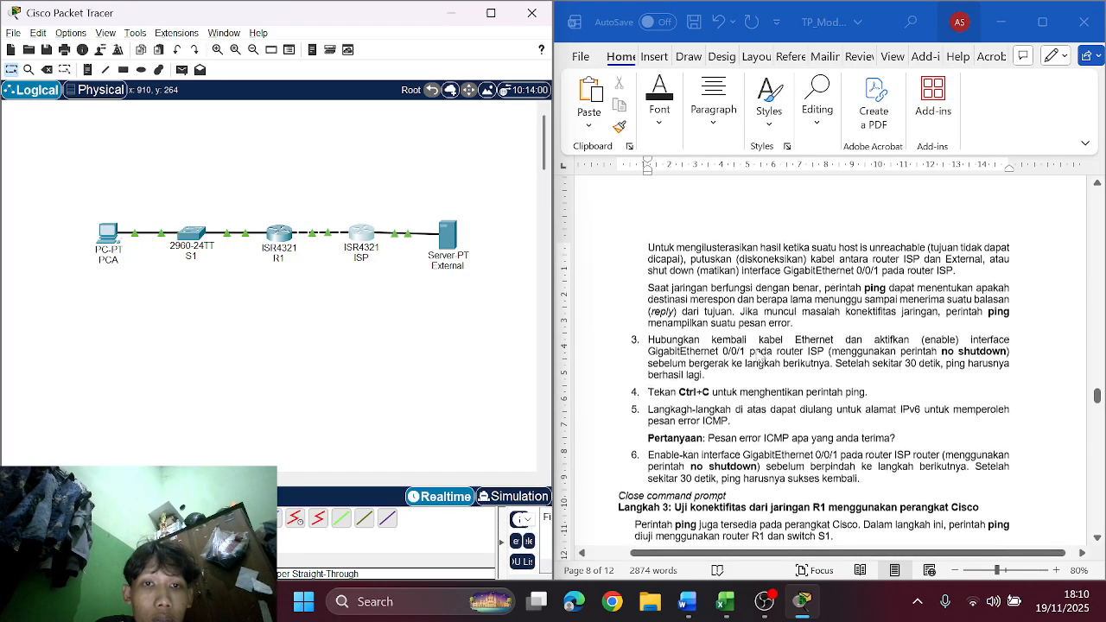
pyautogui.scroll(3, 759, 356)
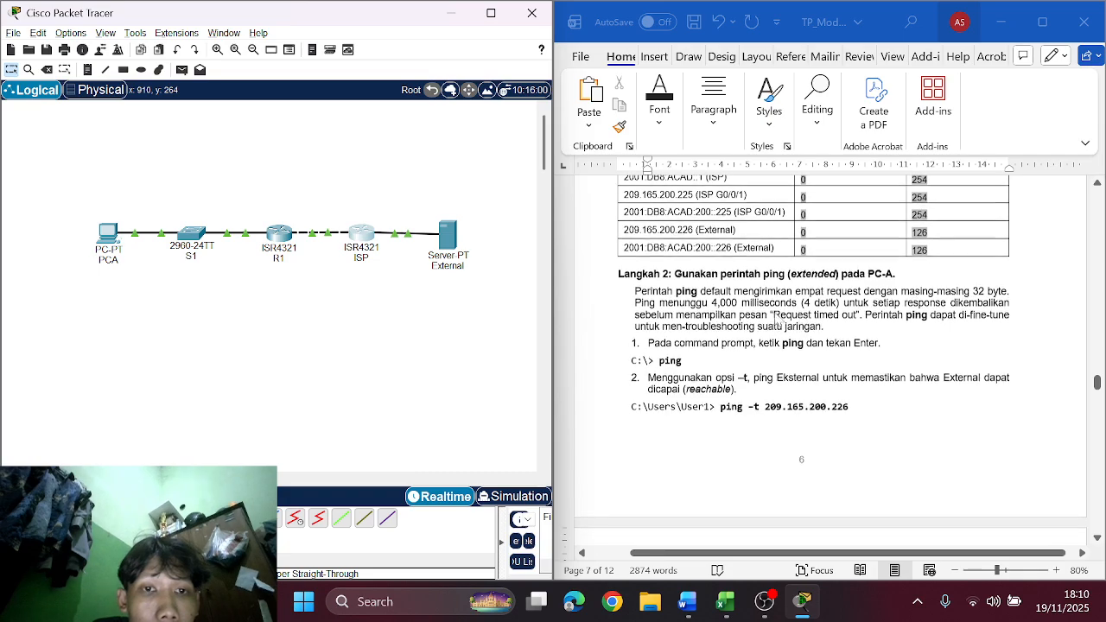
pyautogui.scroll(-1, 838, 311)
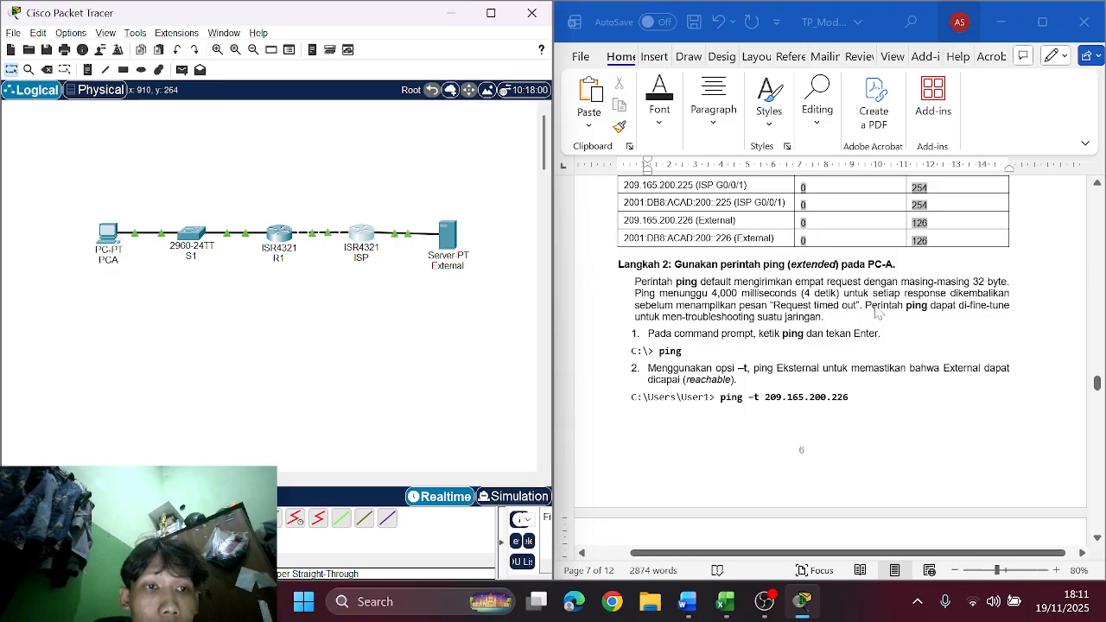
pyautogui.scroll(-1, 745, 298)
pyautogui.scroll(-2, 696, 328)
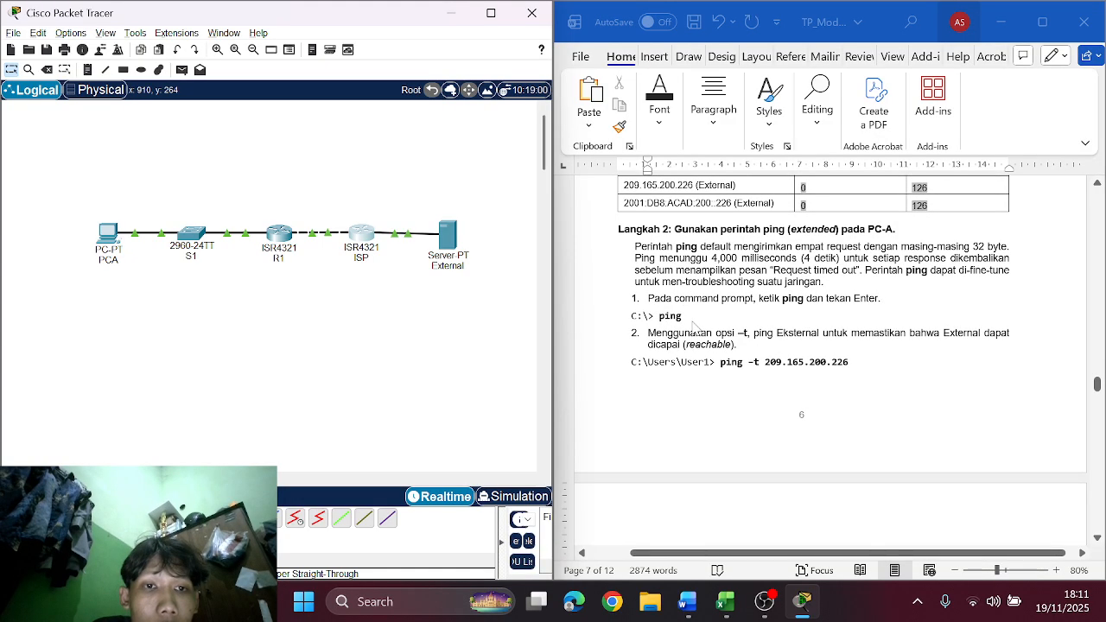
pyautogui.scroll(-10, 761, 319)
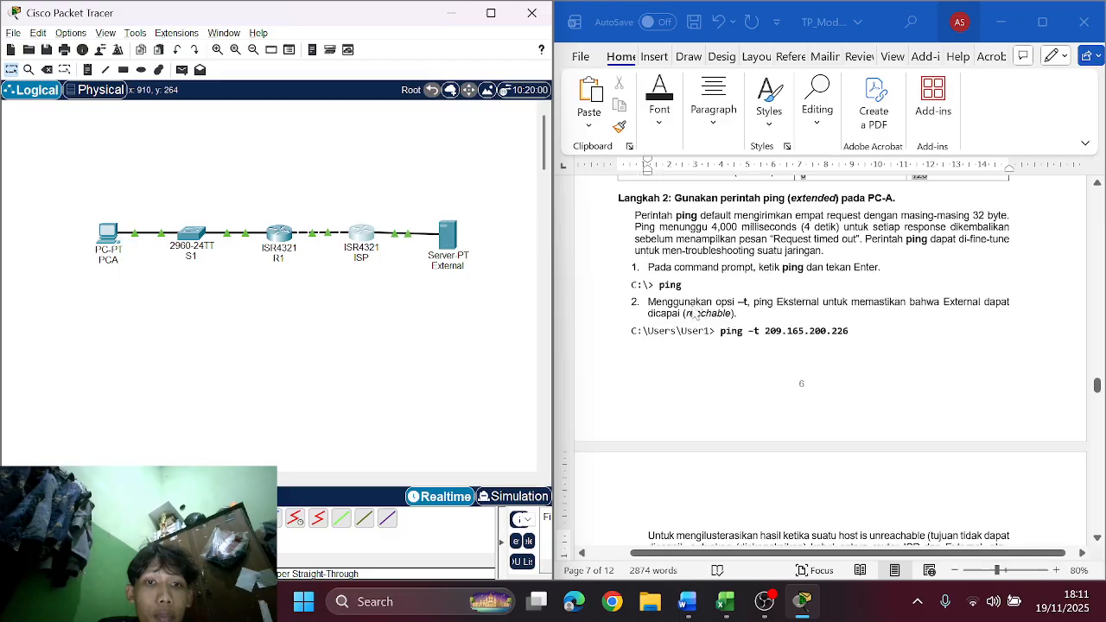
pyautogui.scroll(-2, 828, 328)
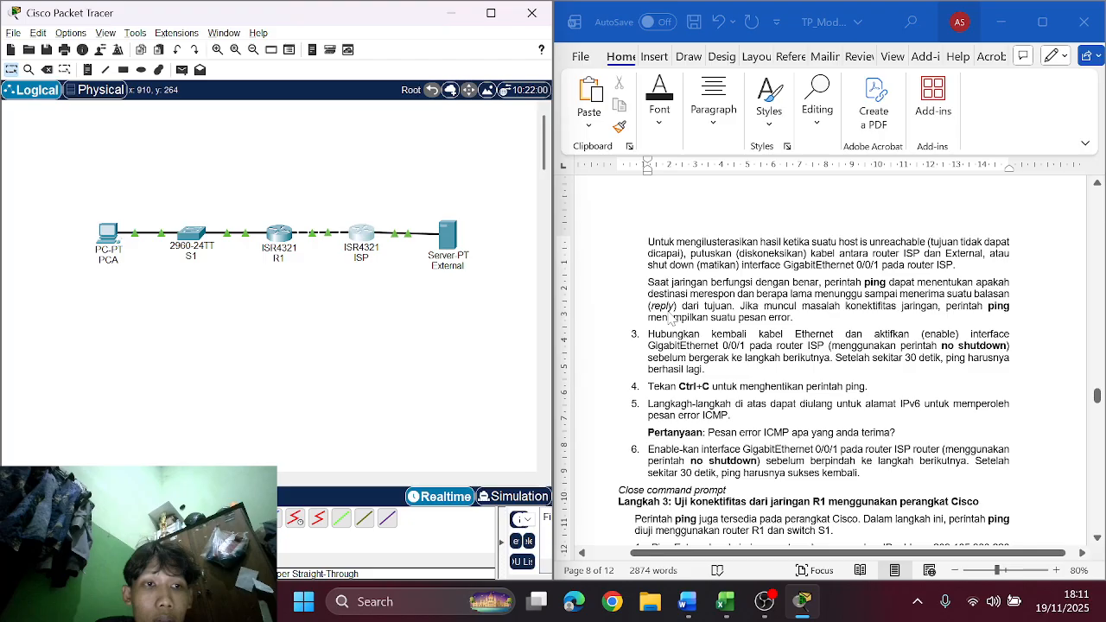
pyautogui.scroll(-5, 666, 319)
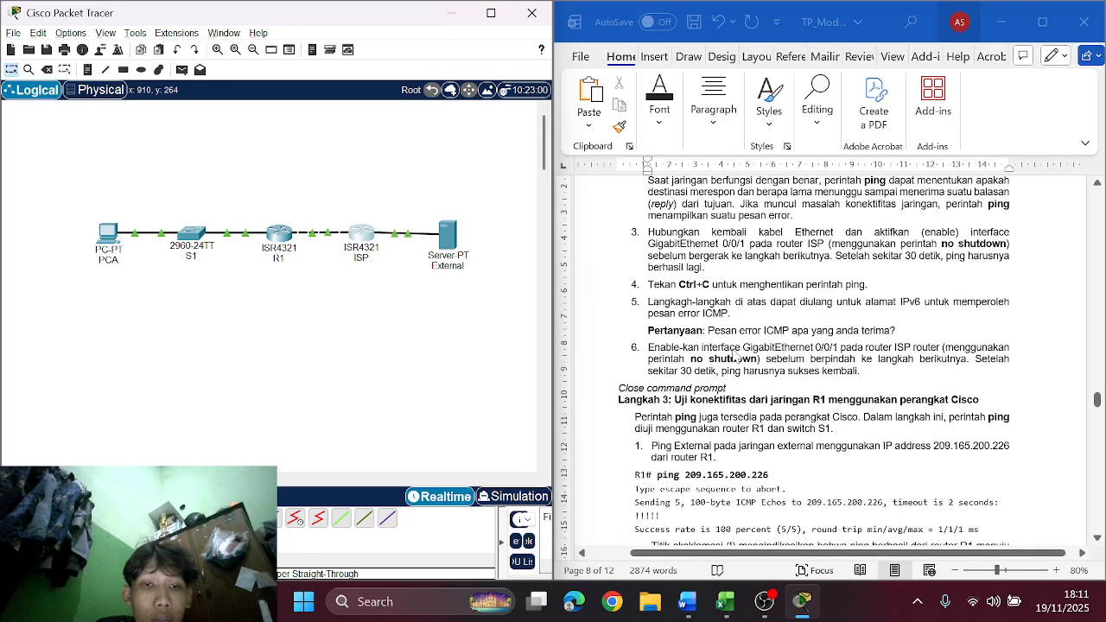
pyautogui.scroll(-1, 735, 356)
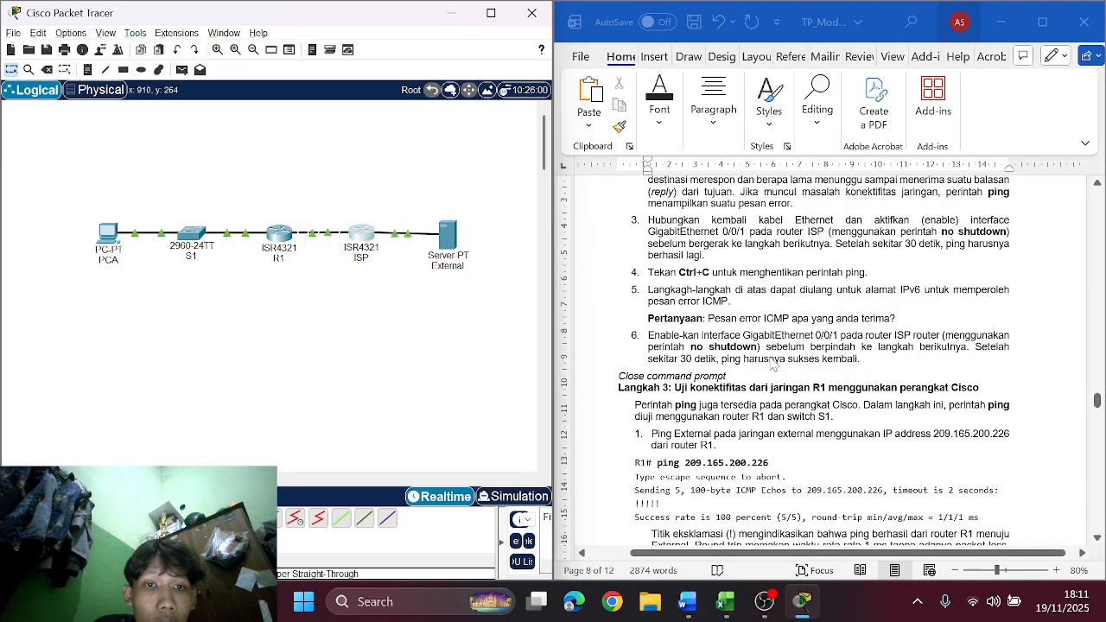
pyautogui.scroll(1, 747, 355)
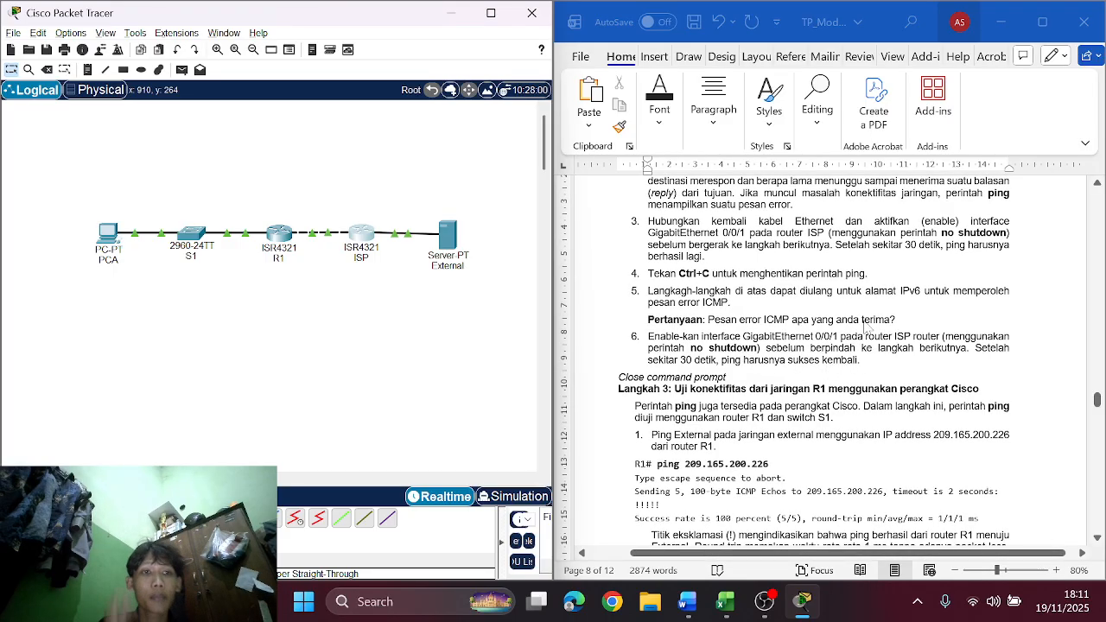
# Step: Exit the ISP router's global configuration mode and try the sh command in privileged EXEC mode
pyautogui.click(359, 240)
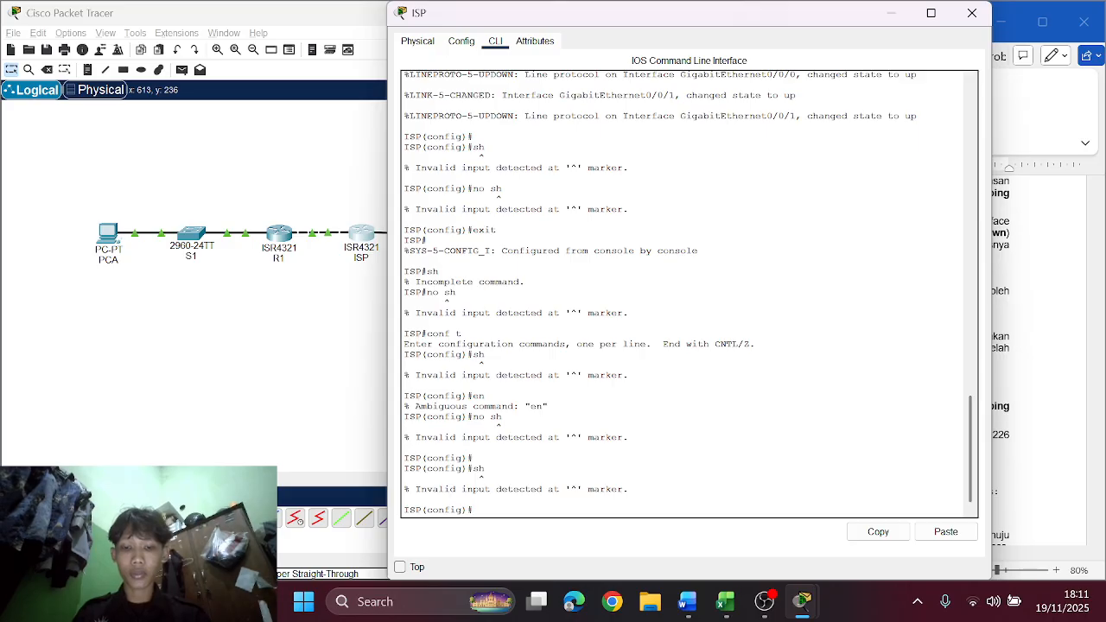
pyautogui.press('Return')
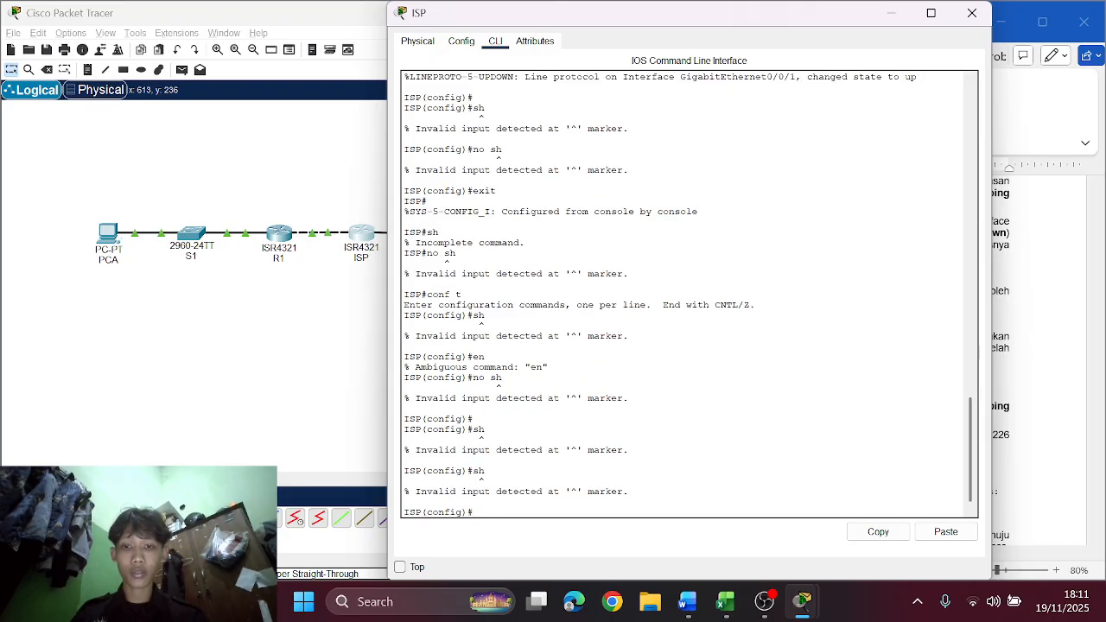
pyautogui.write('exit')
pyautogui.press('Return')
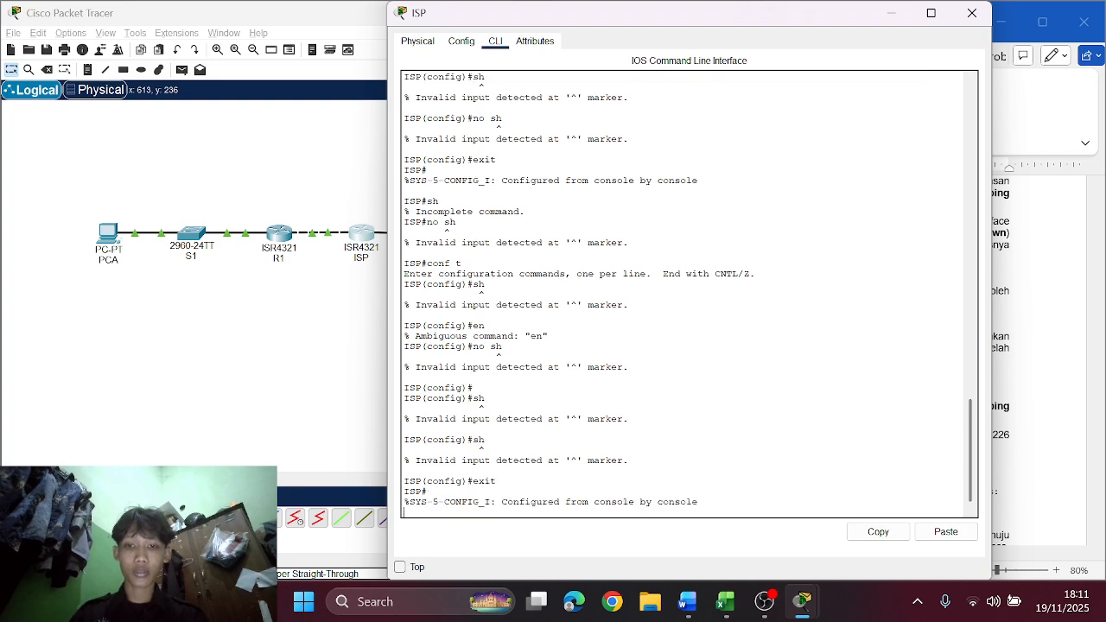
pyautogui.press('Return')
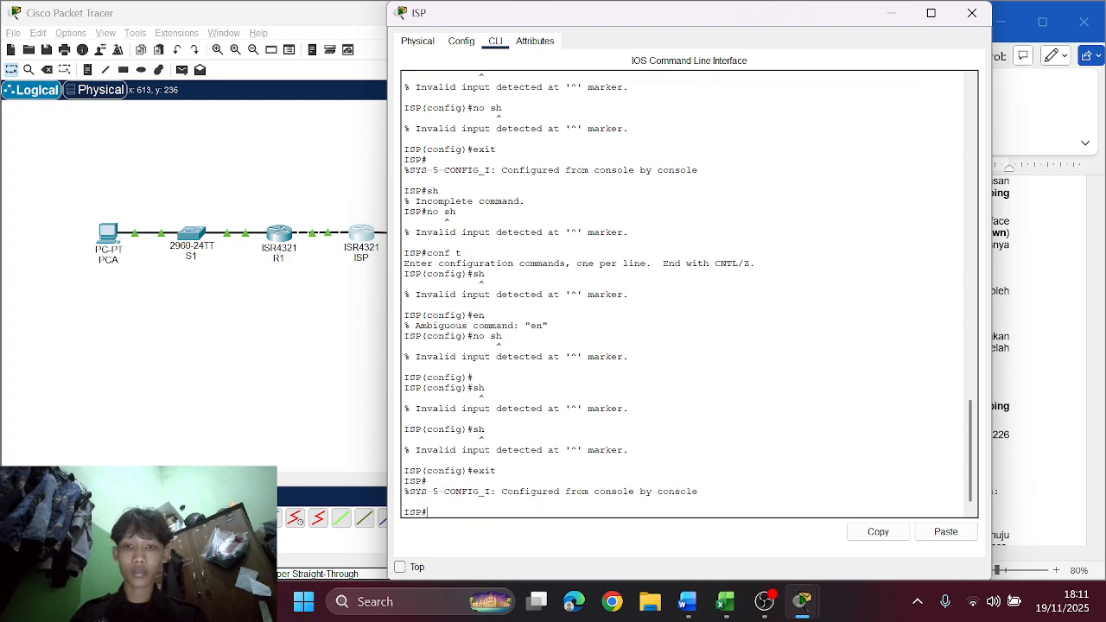
pyautogui.write('en')
pyautogui.press('Return')
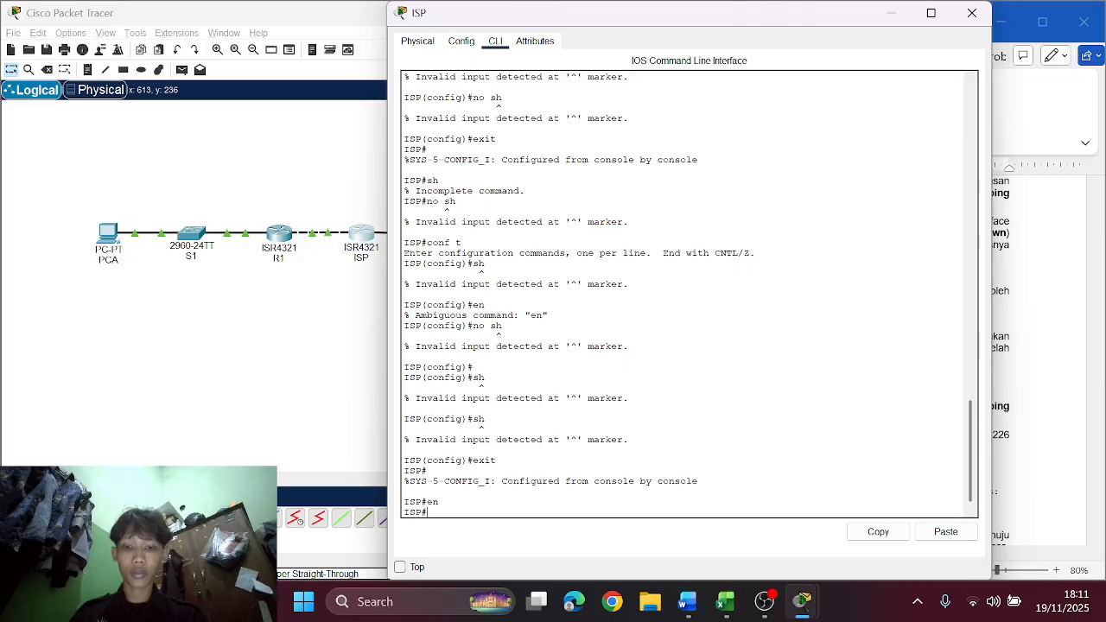
pyautogui.write('sh')
pyautogui.press('Return')
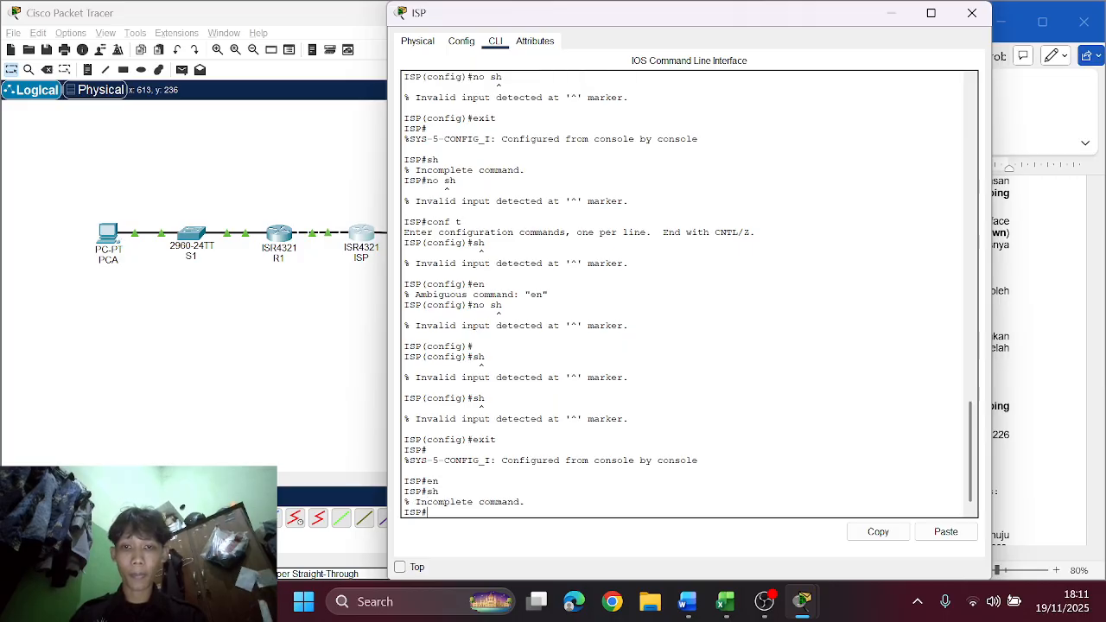
# Step: Re-enter the ISP router's global configuration mode with conf t and try the sh and no sh commands
pyautogui.write('conf t')
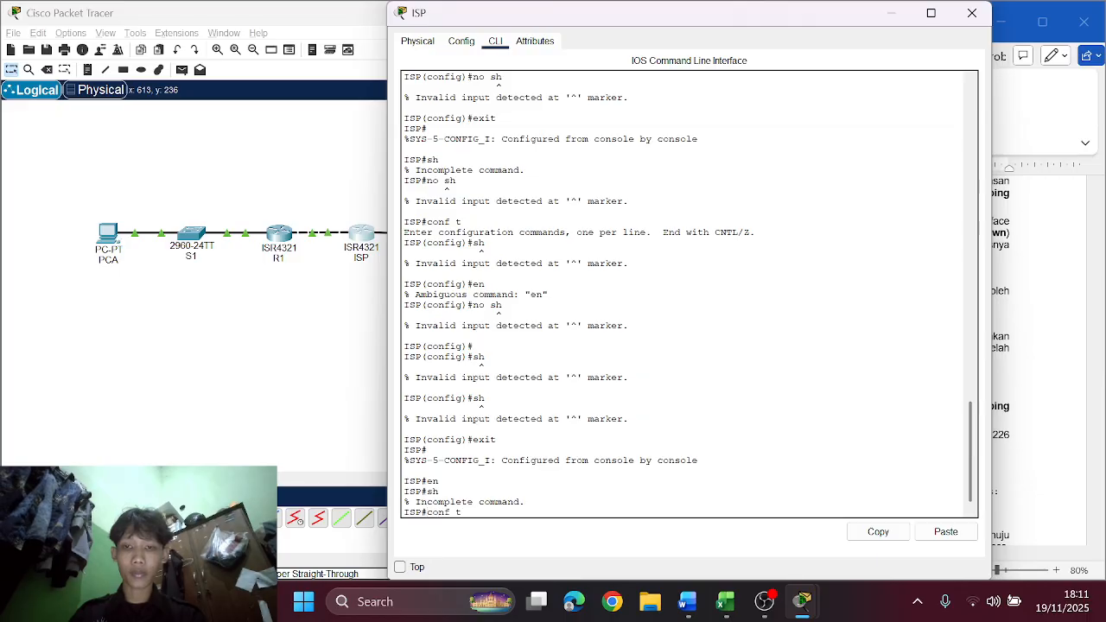
pyautogui.press('Return')
pyautogui.write('sh')
pyautogui.press('Return')
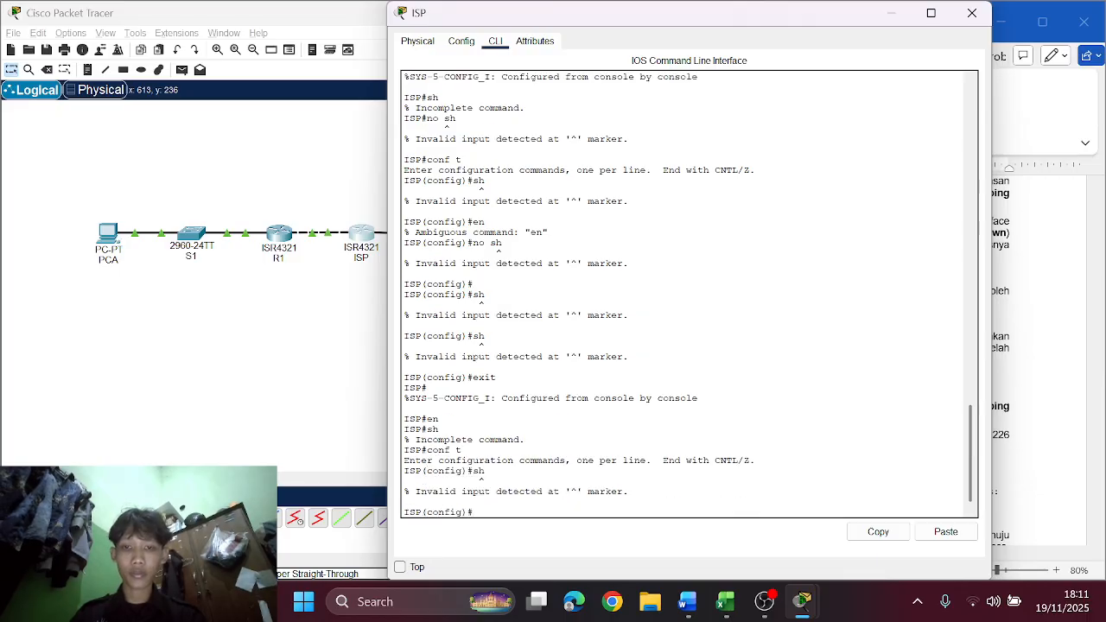
pyautogui.press('Return')
pyautogui.press('Return')
pyautogui.press('Return')
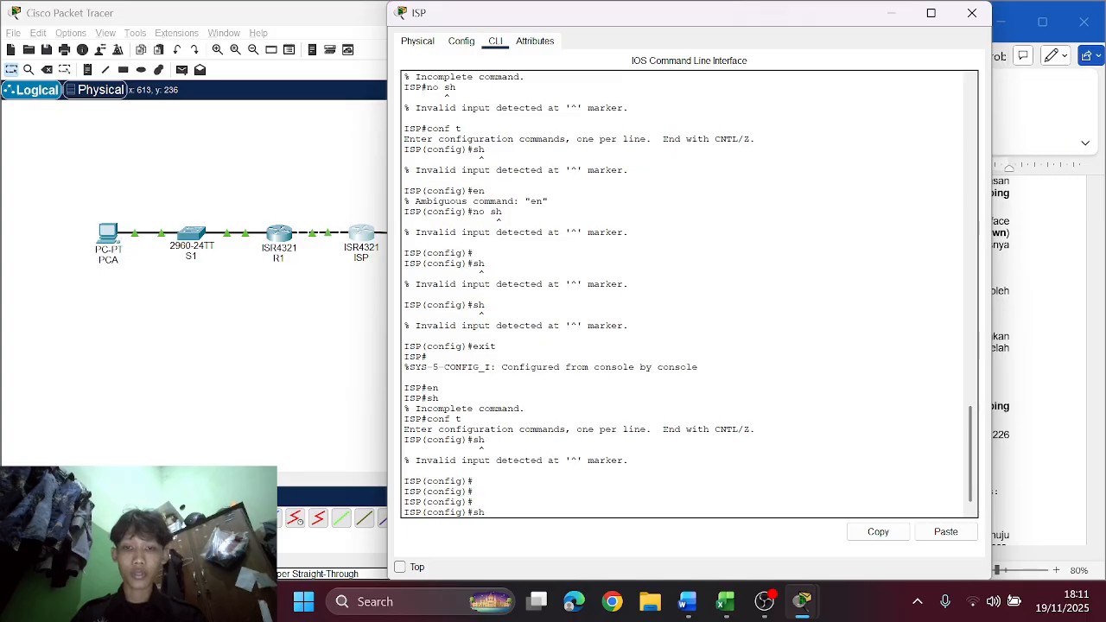
pyautogui.press('Return')
pyautogui.write('no sh')
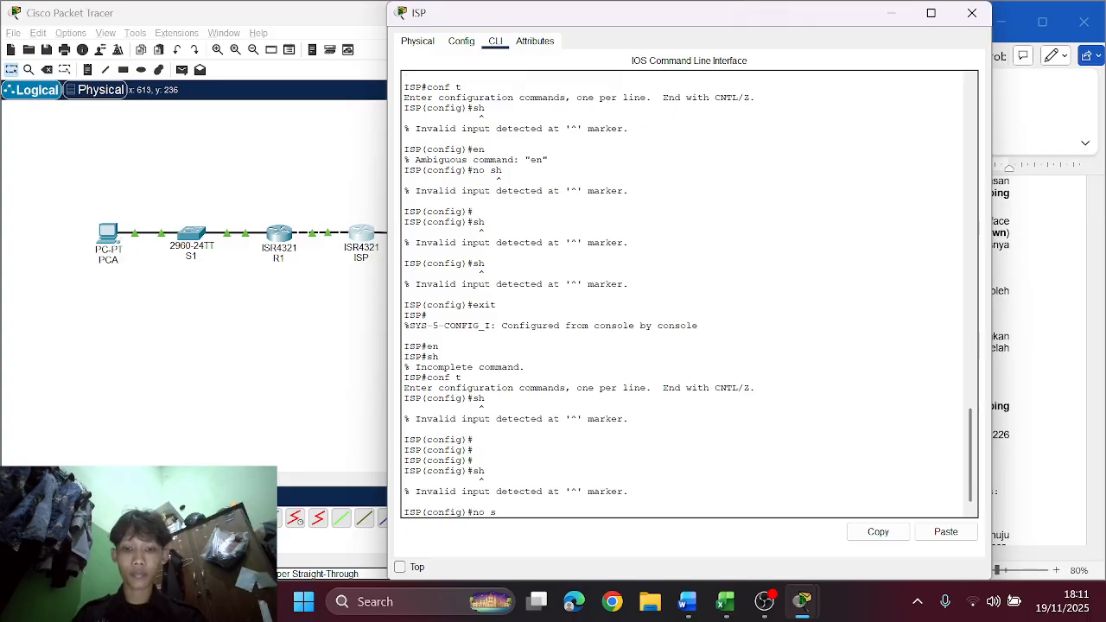
pyautogui.press('Return')
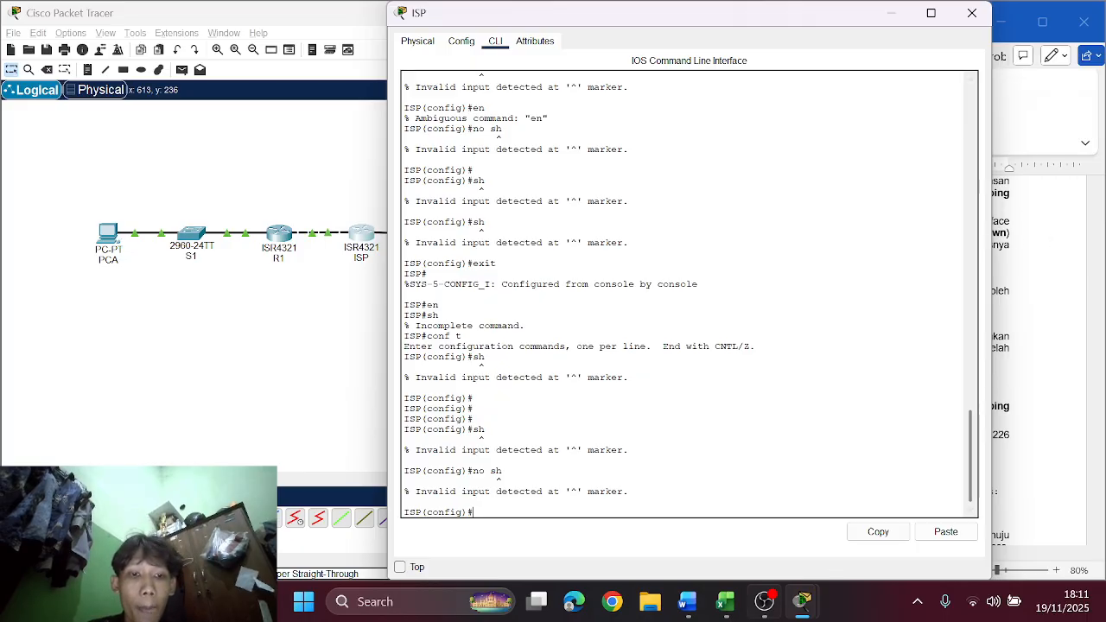
pyautogui.click(764, 602)
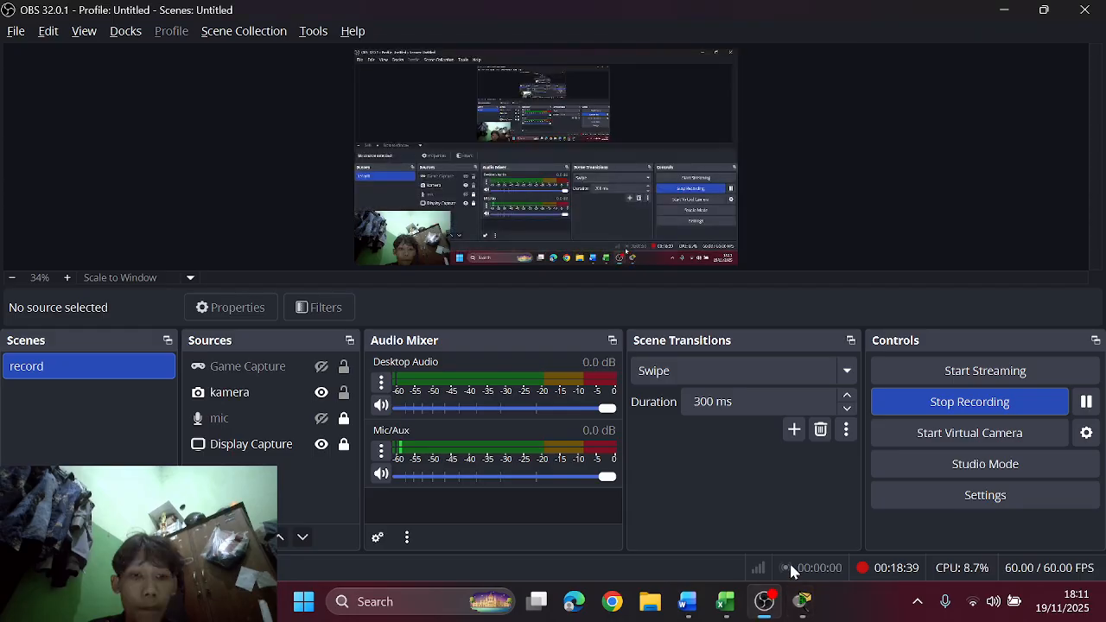
pyautogui.click(1089, 406)
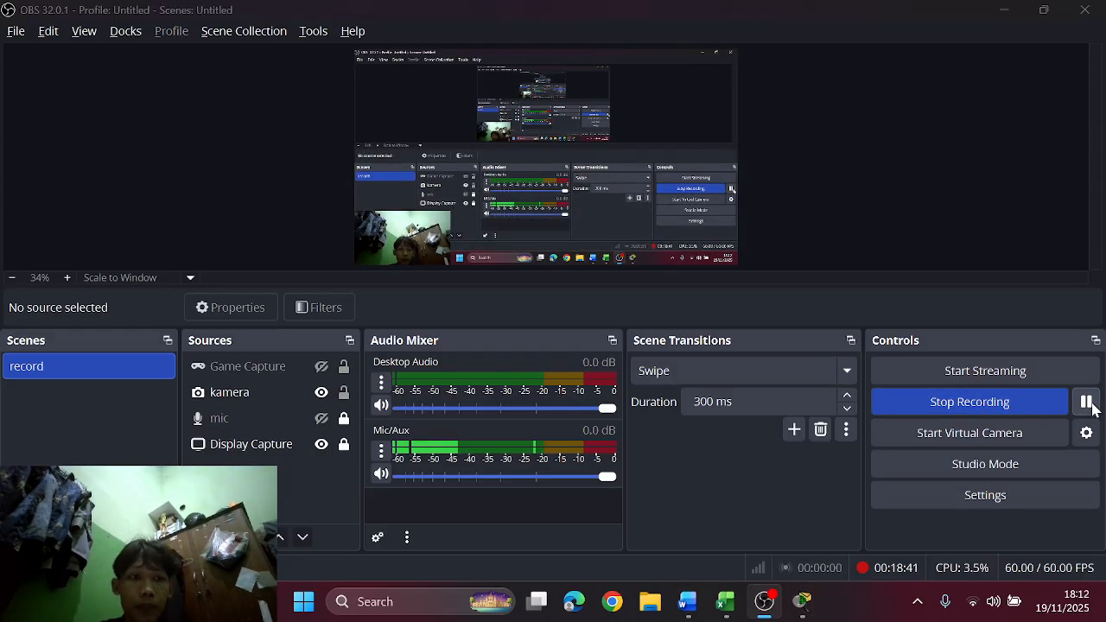
# Step: Enter interface g0/0/1 configuration mode on the ISP router and shut the interface down with the sh command
pyautogui.hotkey('alt', 'Tab')
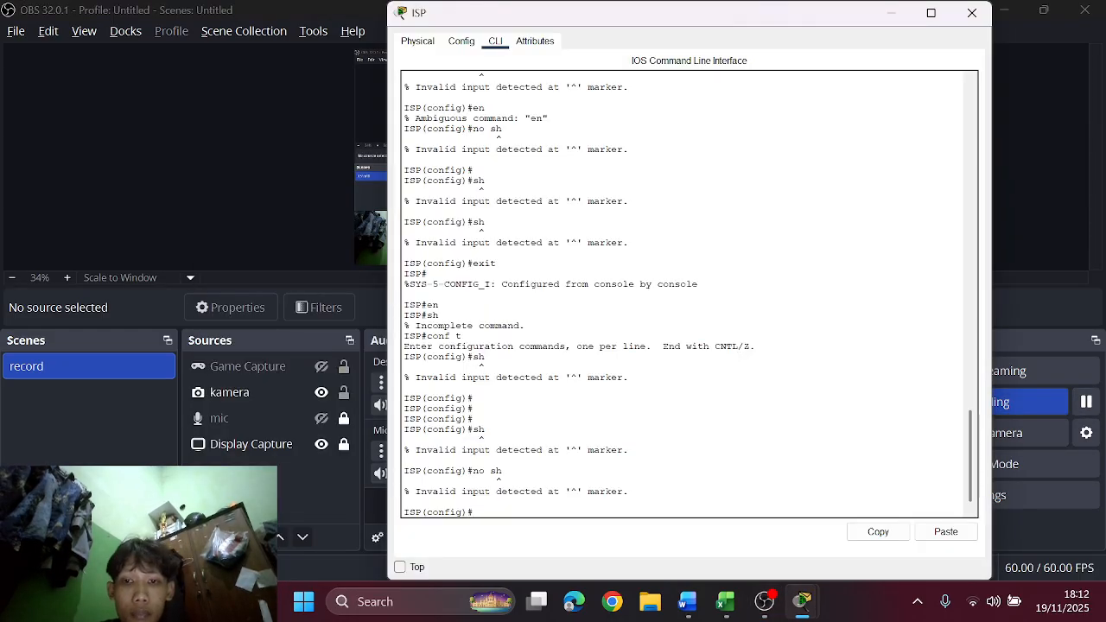
pyautogui.hotkey('alt', 'Tab')
pyautogui.hotkey('alt', 'Tab')
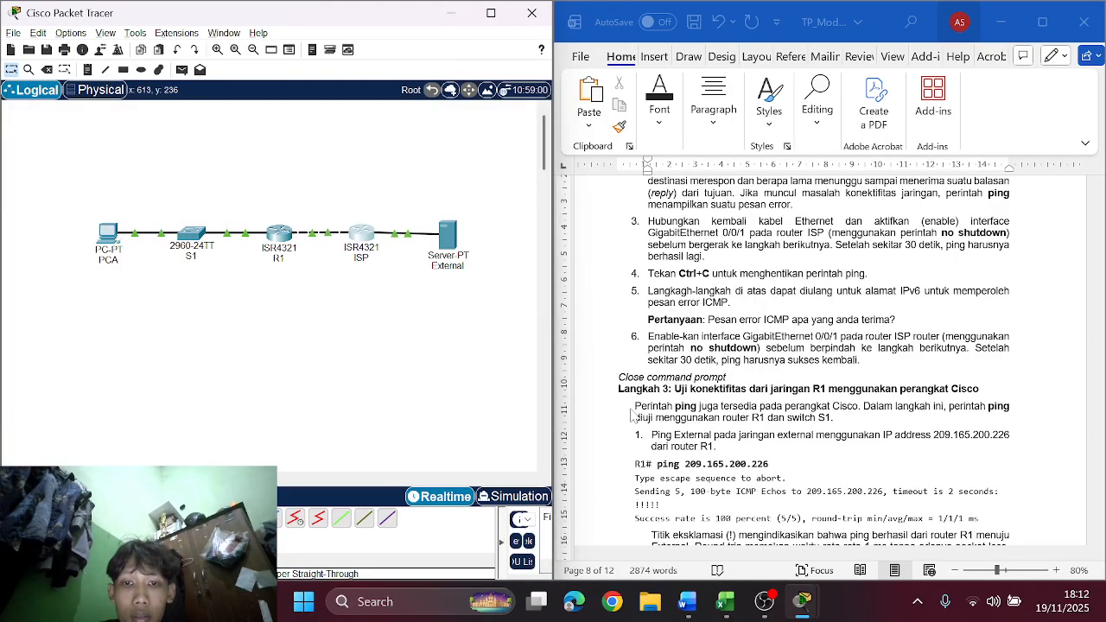
pyautogui.click(362, 237)
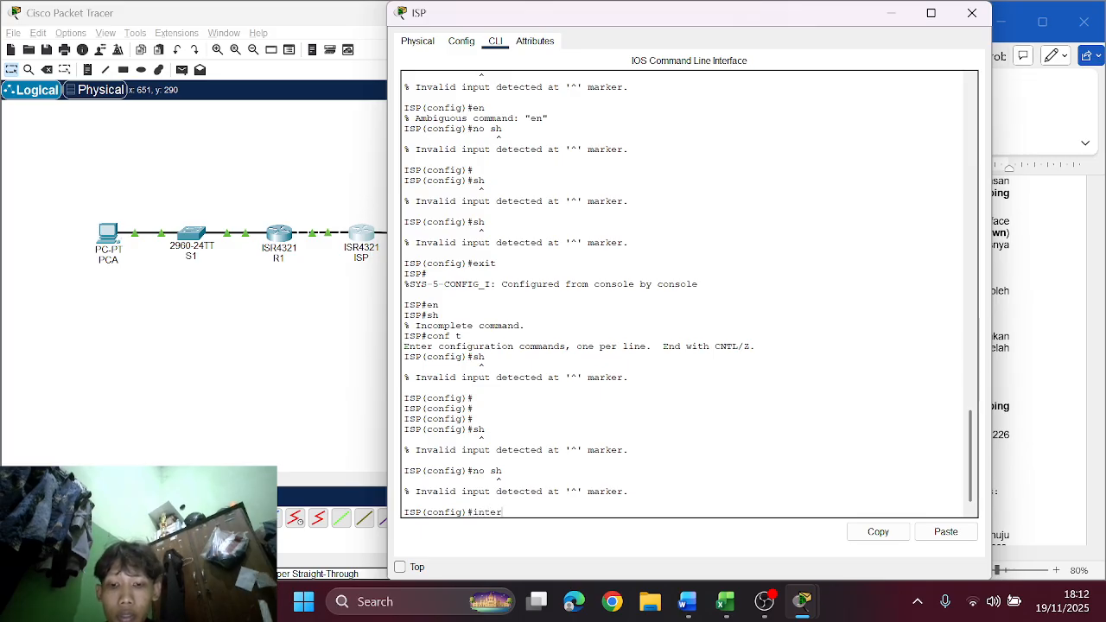
pyautogui.write('interface g0/0')
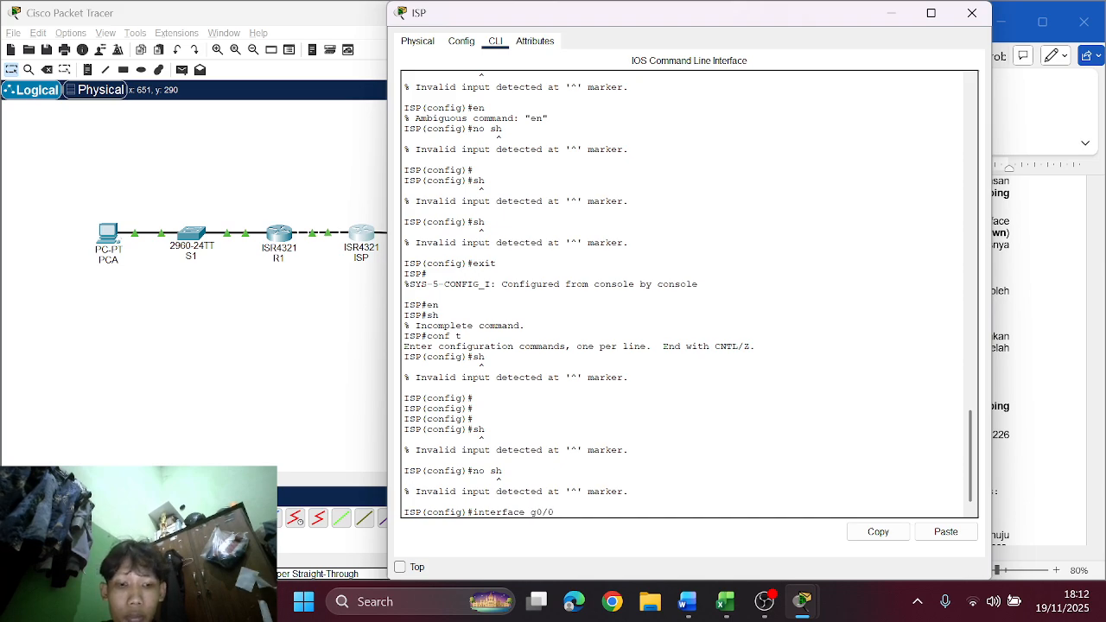
pyautogui.write('/1')
pyautogui.press('Return')
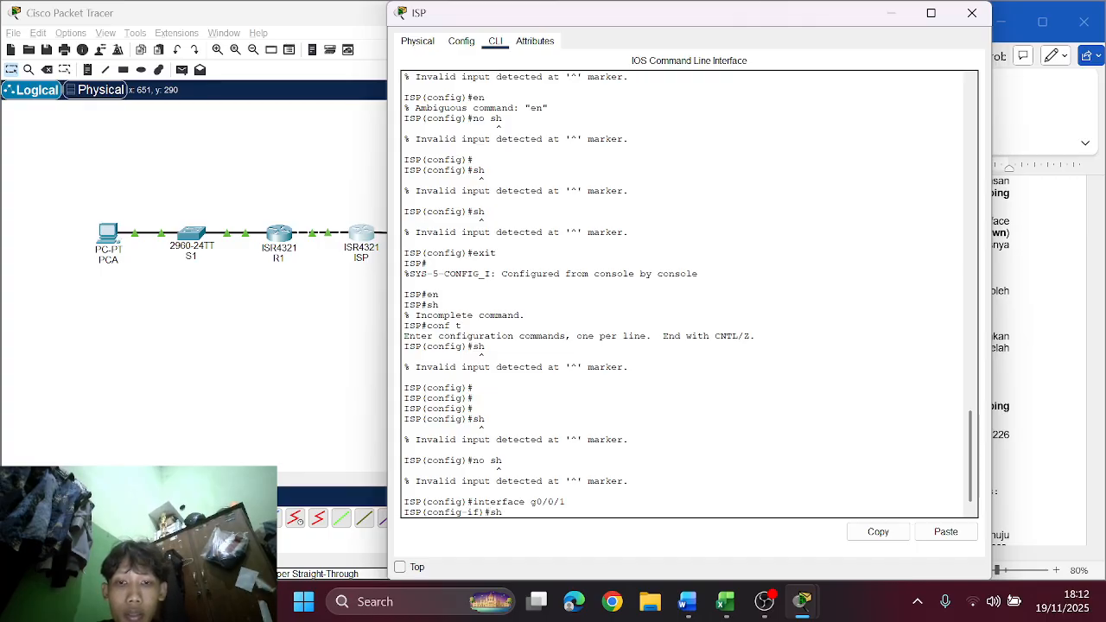
pyautogui.write('sh')
pyautogui.press('Return')
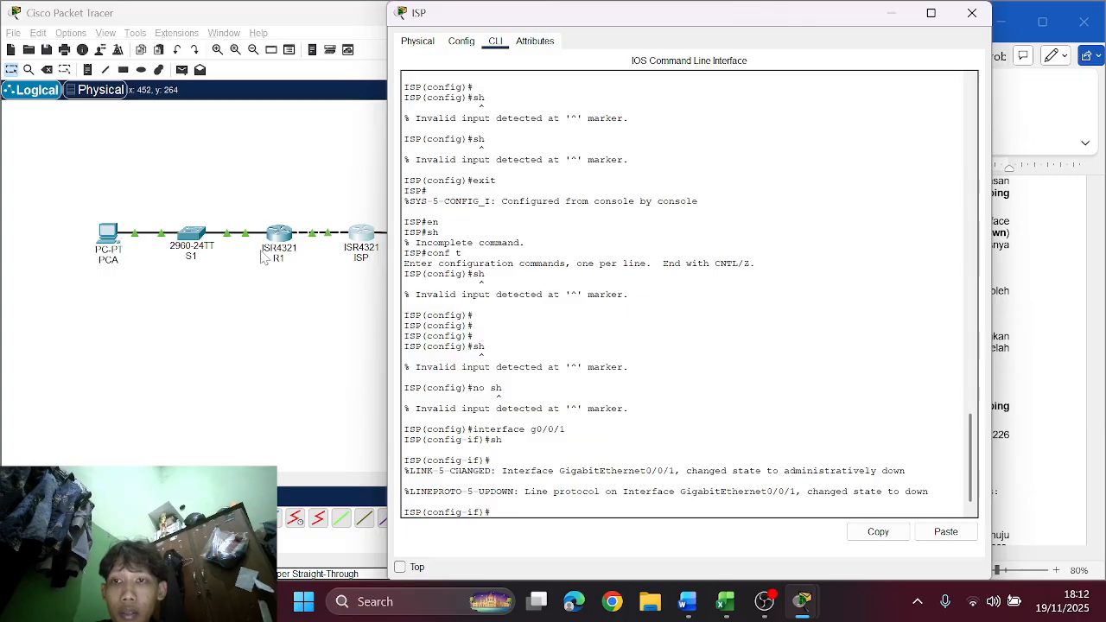
# Step: Open PCA's command prompt and stop the continuous ping to the External server
pyautogui.click(108, 235)
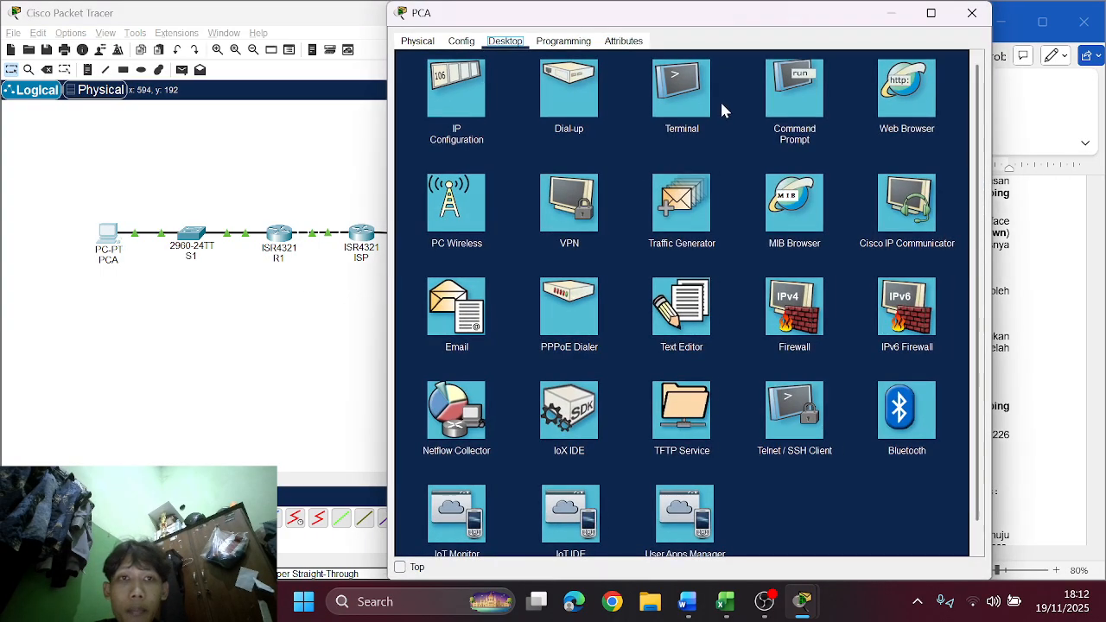
pyautogui.click(794, 88)
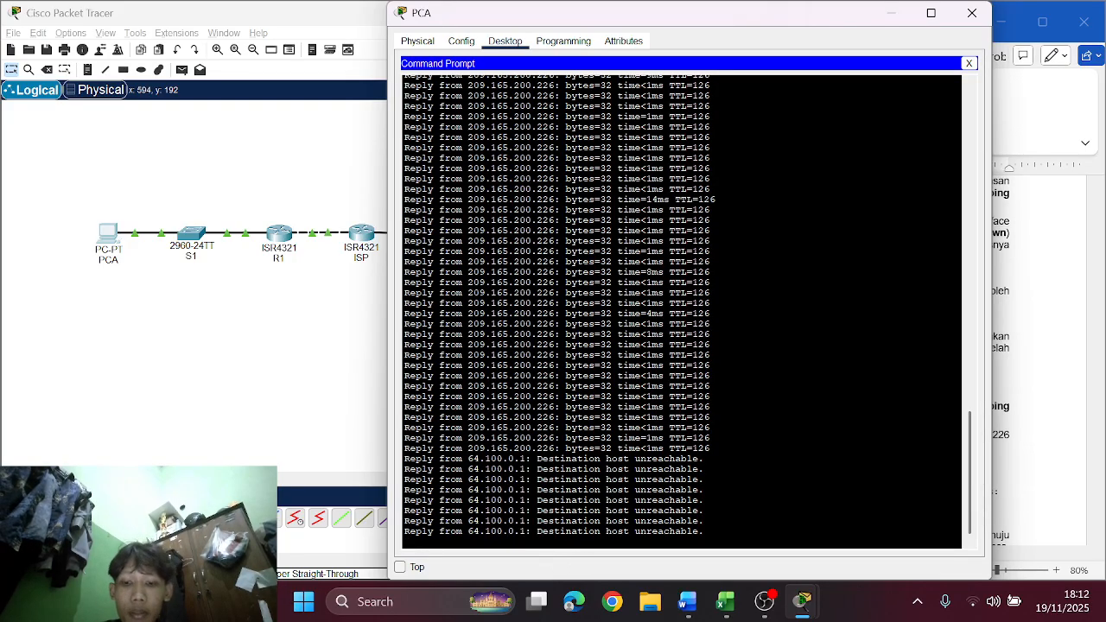
pyautogui.hotkey('ctrl', 'c')
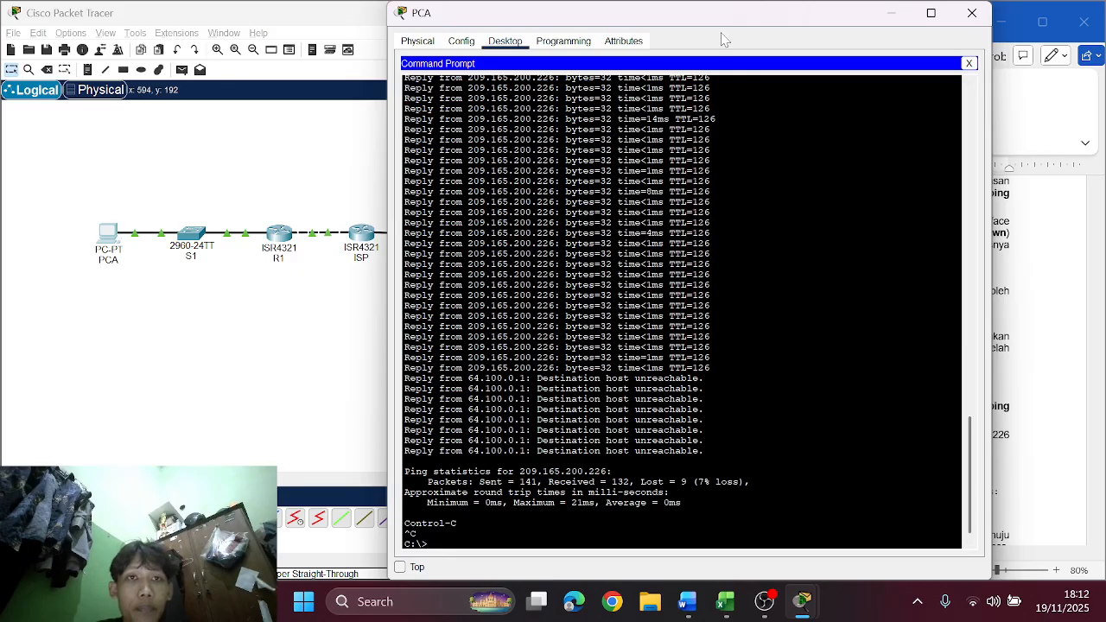
# Step: Check the ICMP error question in the lab guide and copy "Destination host unreachable" from PCA's ping output
pyautogui.moveTo(708, 17); pyautogui.dragTo(517, 55)
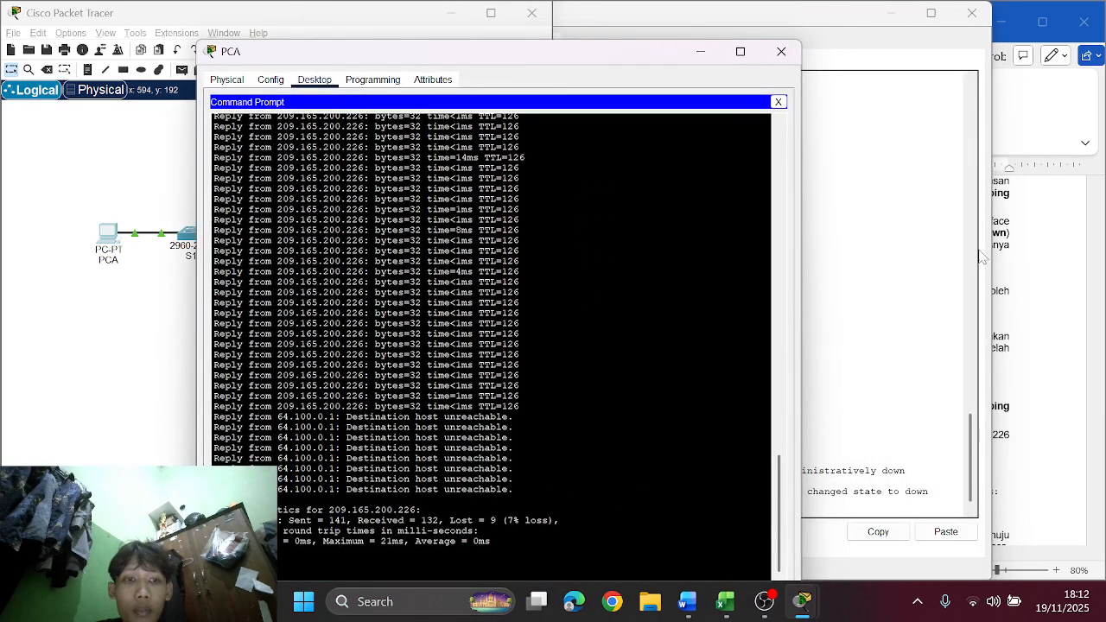
pyautogui.click(1051, 265)
pyautogui.scroll(-2, 1051, 265)
pyautogui.scroll(3, 1051, 265)
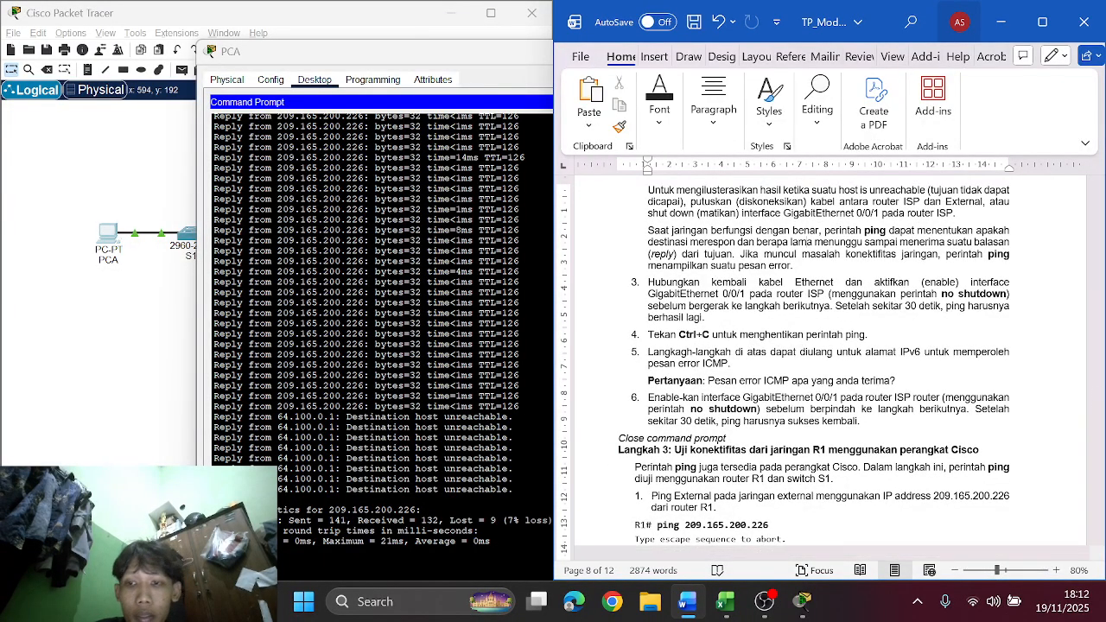
pyautogui.moveTo(511, 489); pyautogui.dragTo(346, 489)
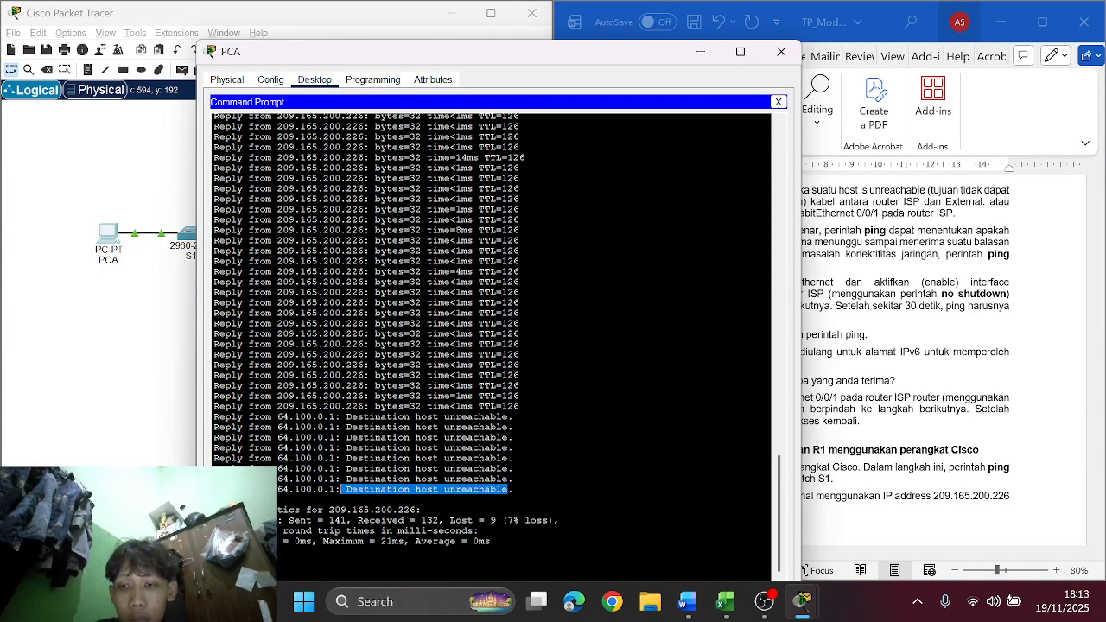
pyautogui.hotkey('ctrl', 'c')
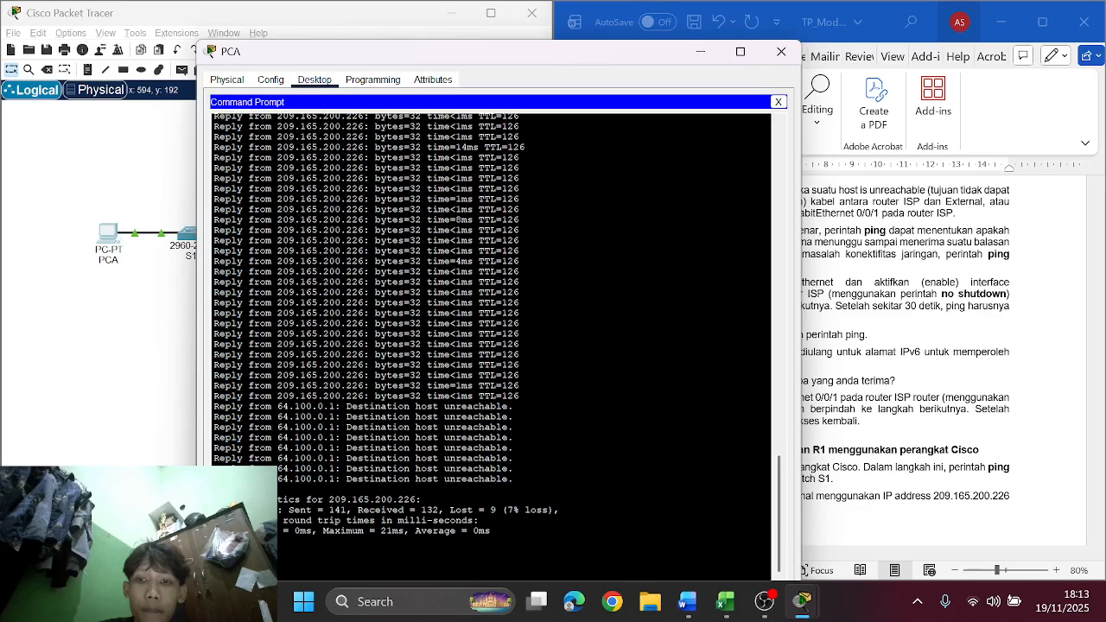
pyautogui.moveTo(508, 479); pyautogui.dragTo(344, 478)
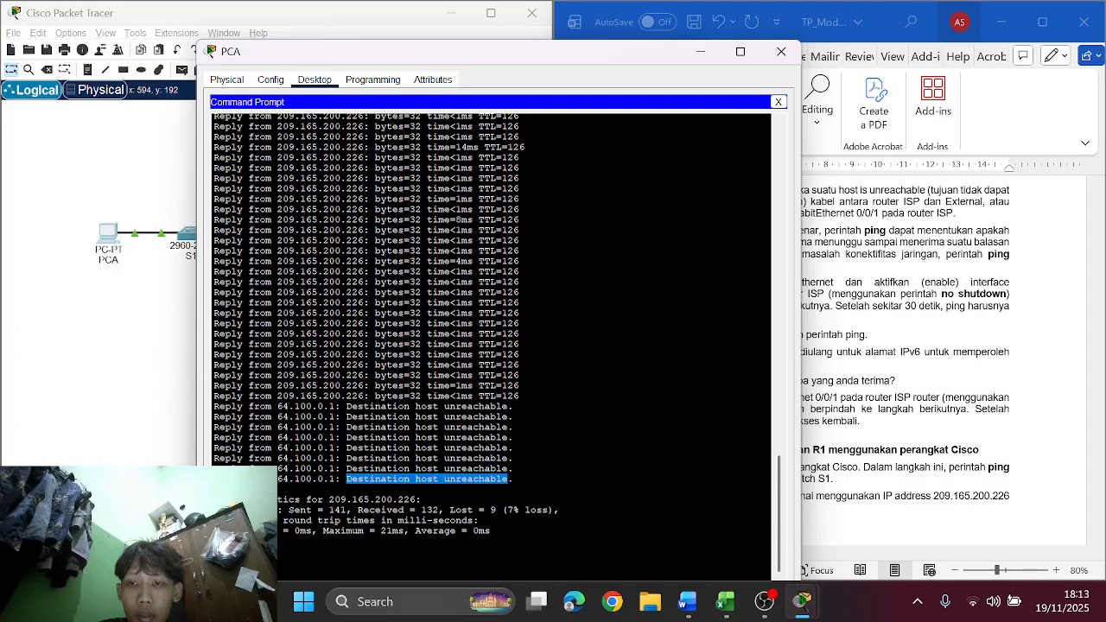
pyautogui.rightClick(351, 475)
pyautogui.click(385, 484)
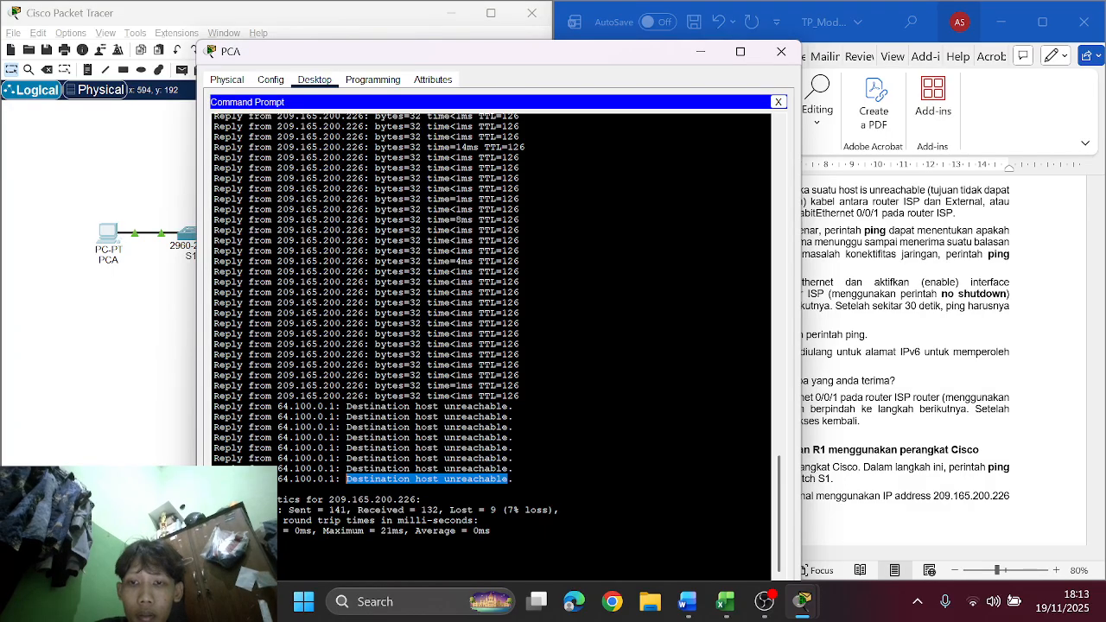
# Step: Add the line "Jawaban : Destination host unreachable" under the ICMP error question in the lab guide
pyautogui.click(985, 397)
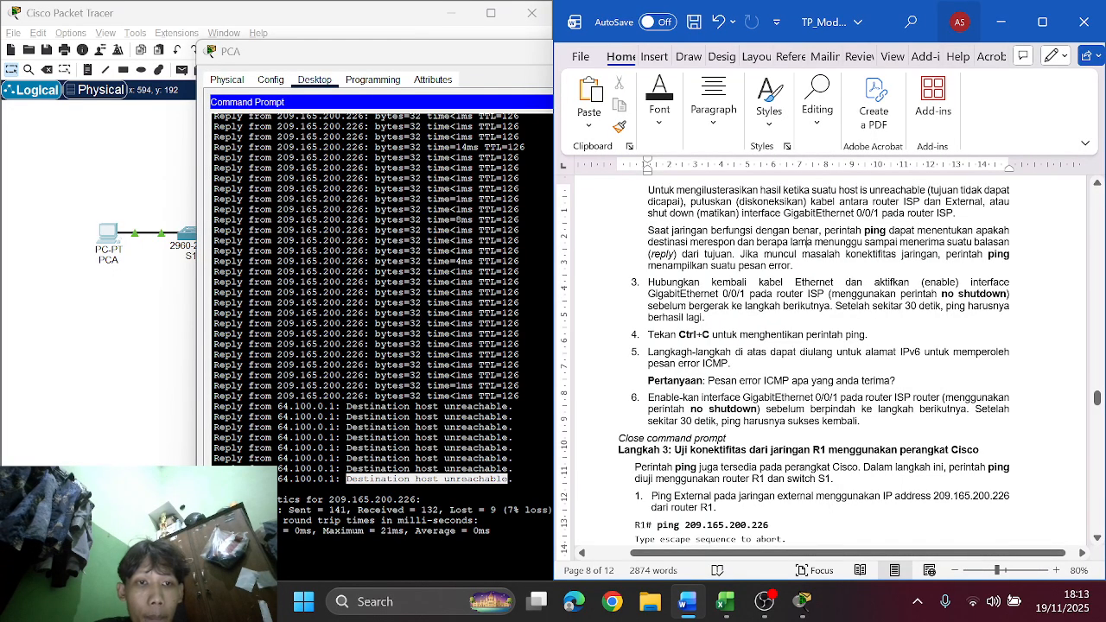
pyautogui.press('Return')
pyautogui.write('Jawaban :')
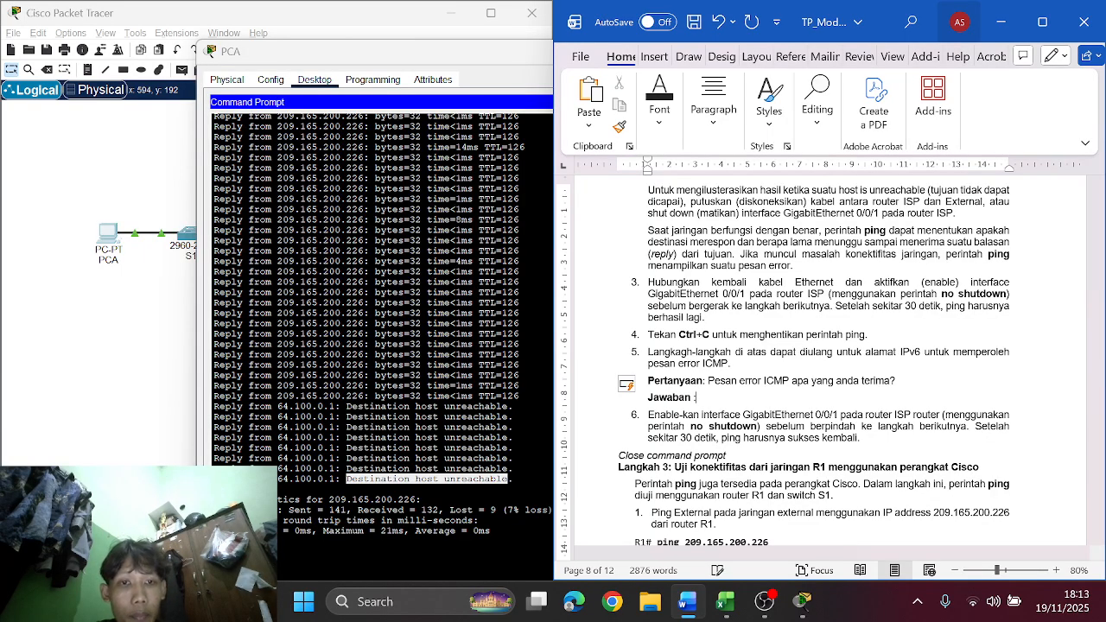
pyautogui.hotkey('ctrl', 'v')
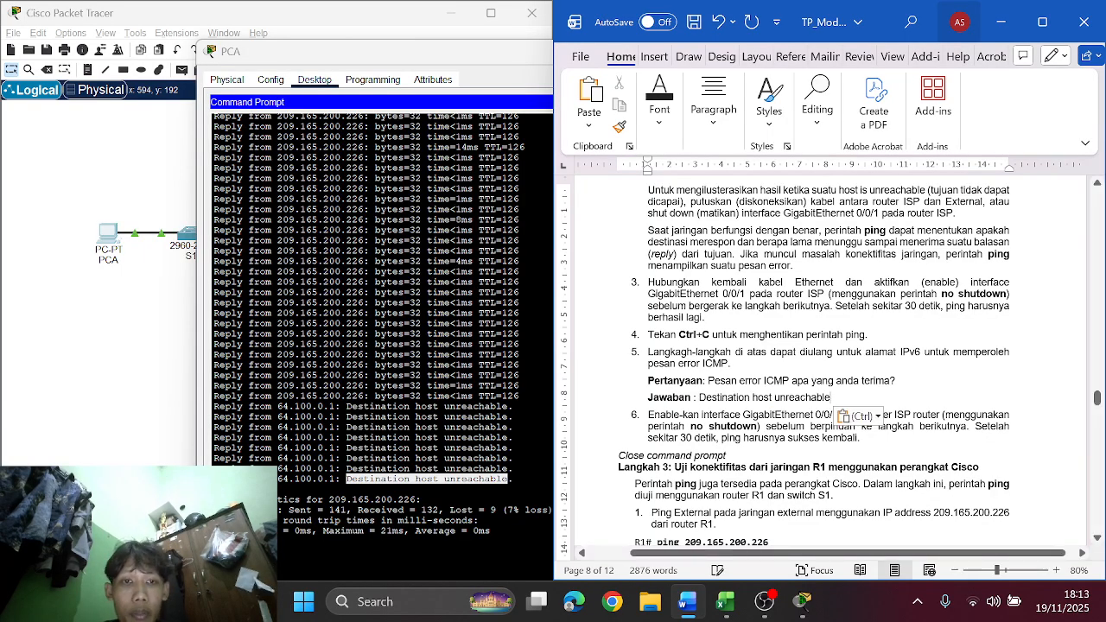
pyautogui.scroll(-2, 779, 398)
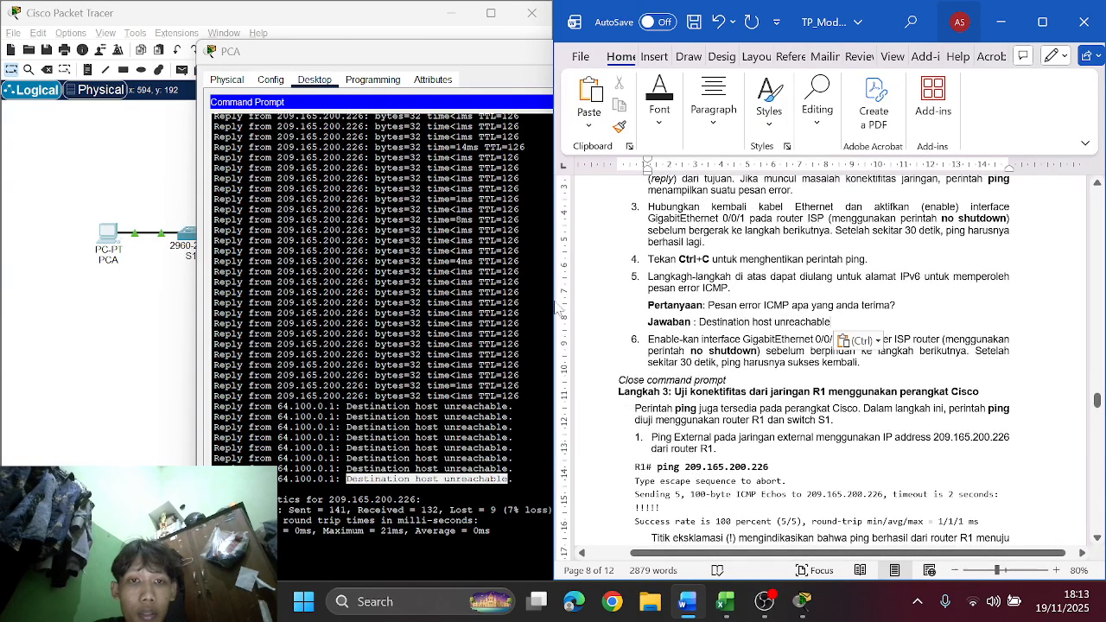
# Step: Close PCA's command prompt and window, and re-enable the ISP router's GigabitEthernet 0/0/1 interface with no sh
pyautogui.click(456, 251)
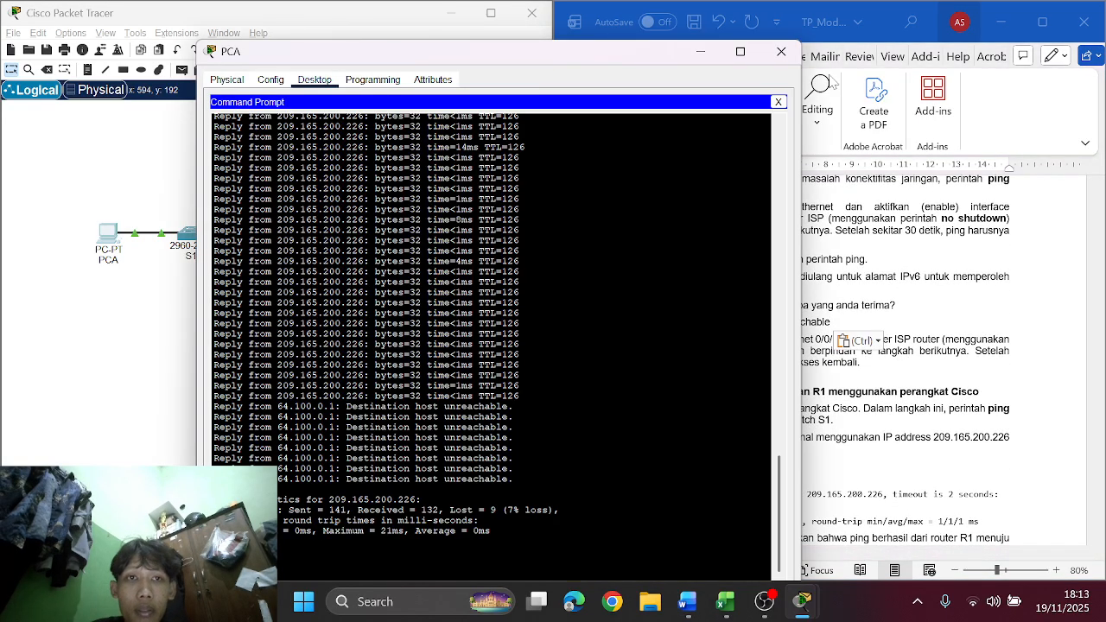
pyautogui.click(778, 102)
pyautogui.click(782, 54)
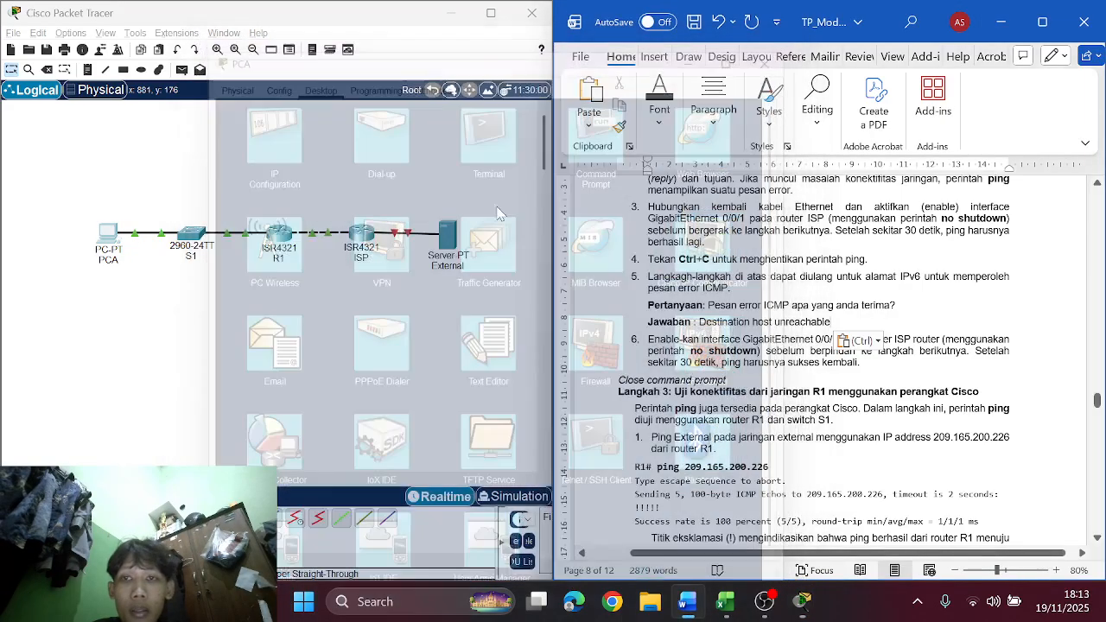
pyautogui.click(363, 240)
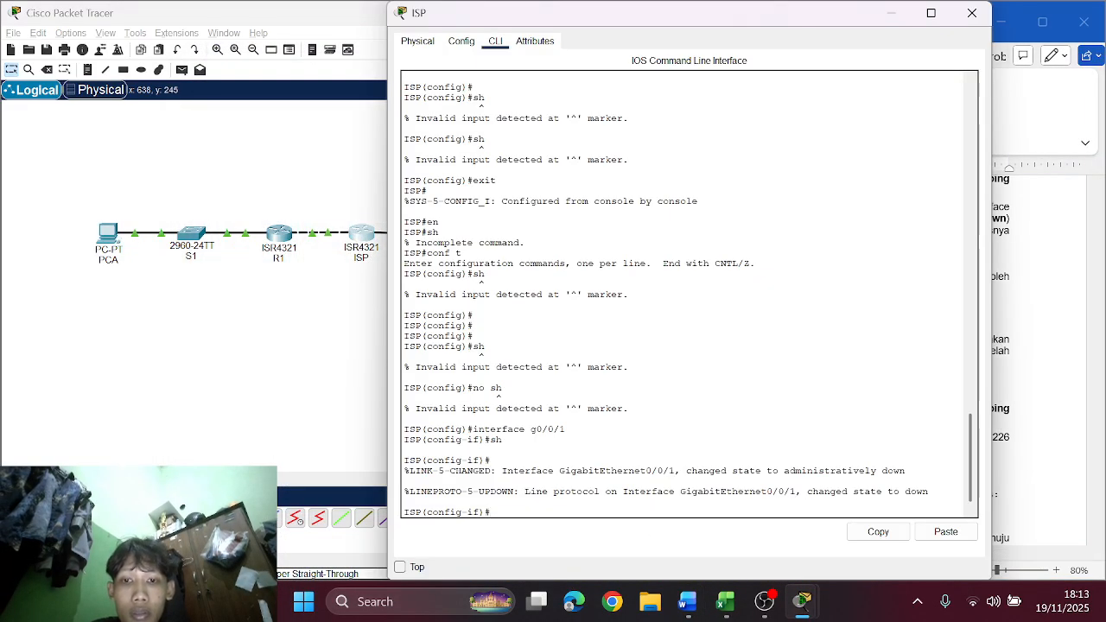
pyautogui.write('no sh')
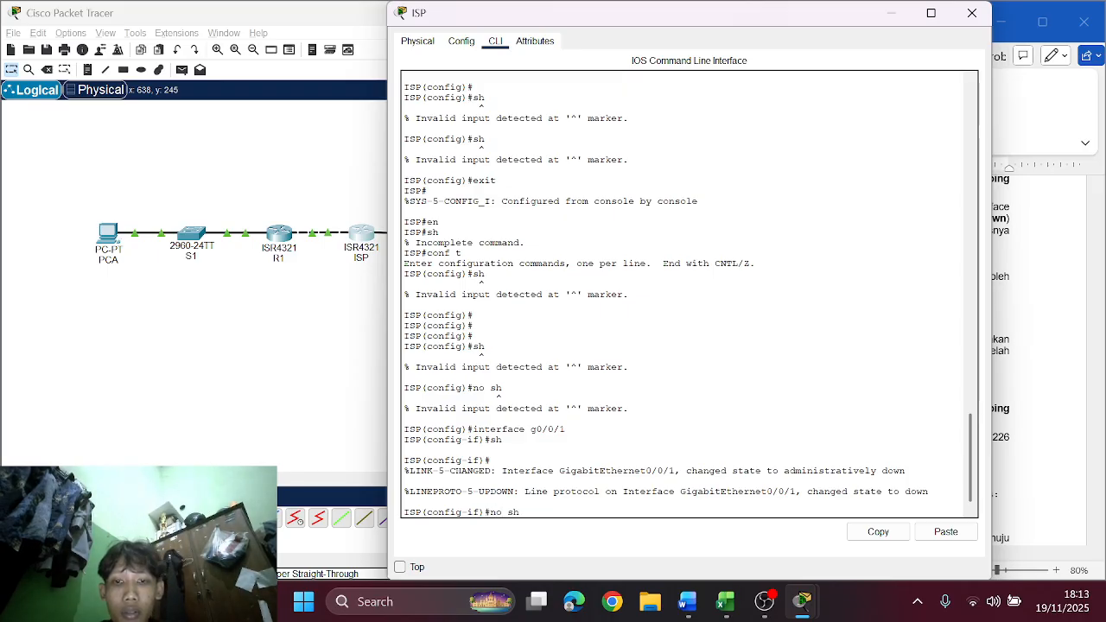
pyautogui.press('Return')
pyautogui.press('Return')
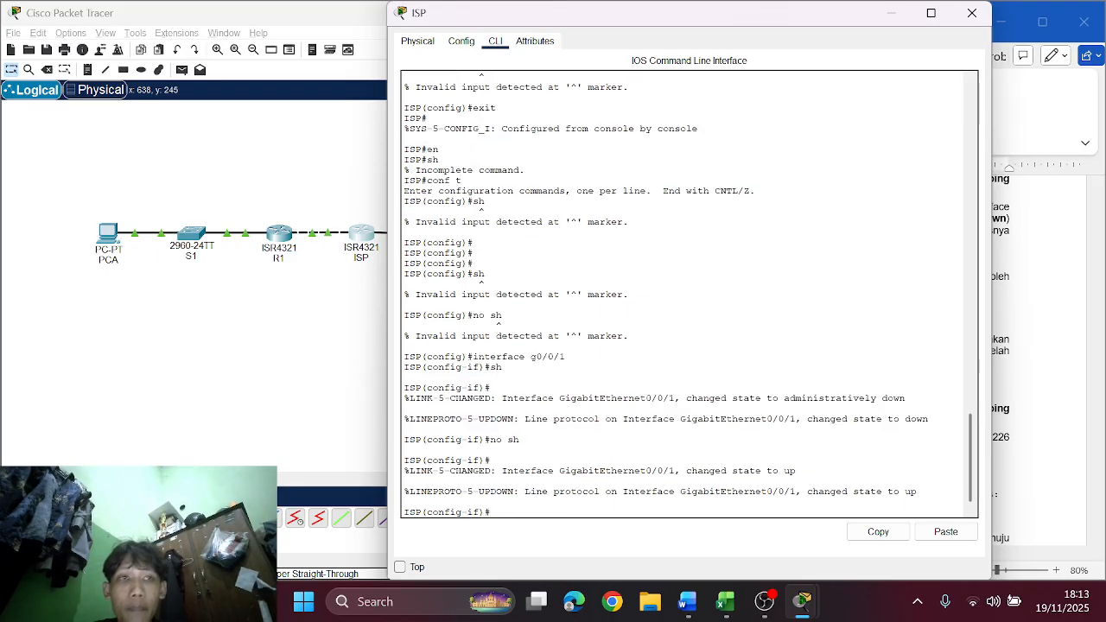
pyautogui.click(972, 12)
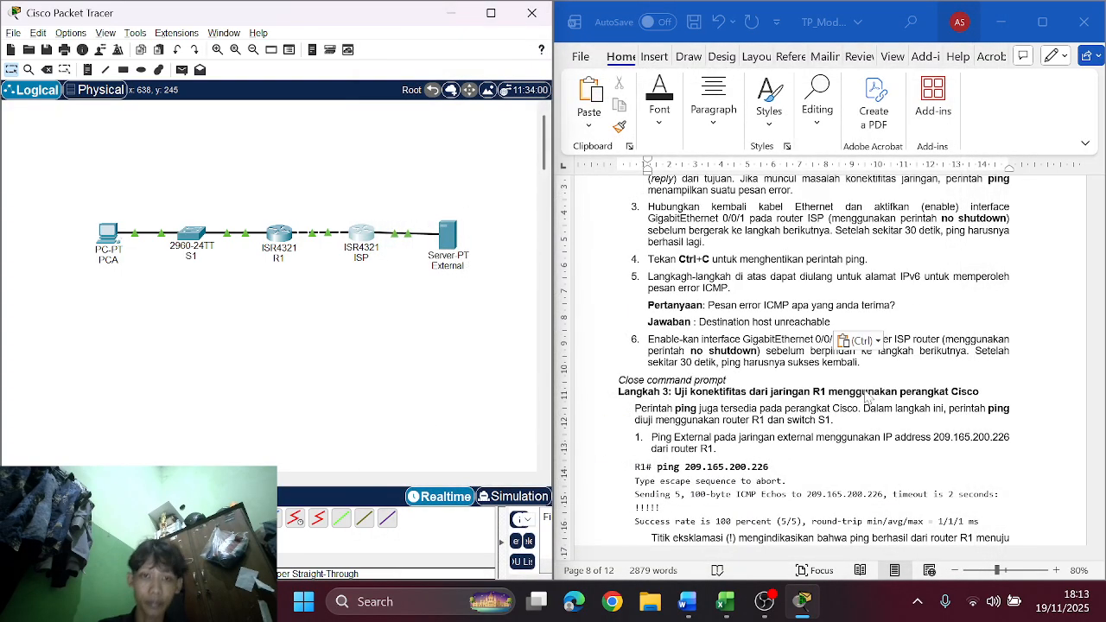
# Step: Read the lab guide's Langkah 3 instructions and copy the command ping 209.165.200.226
pyautogui.scroll(-2, 868, 398)
pyautogui.scroll(-2, 868, 397)
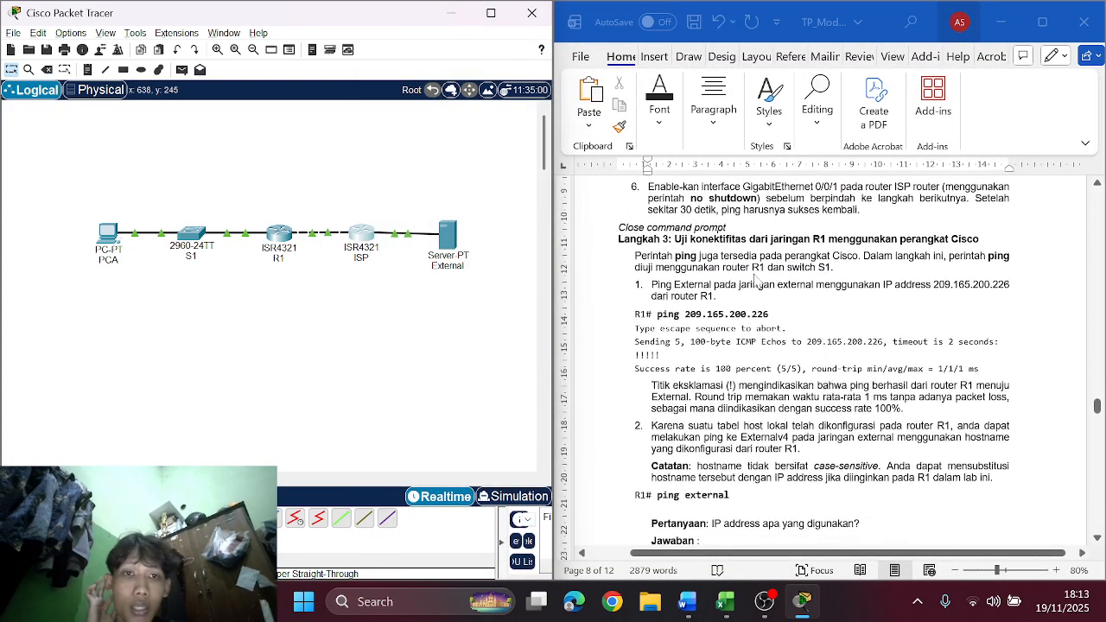
pyautogui.scroll(-1, 823, 253)
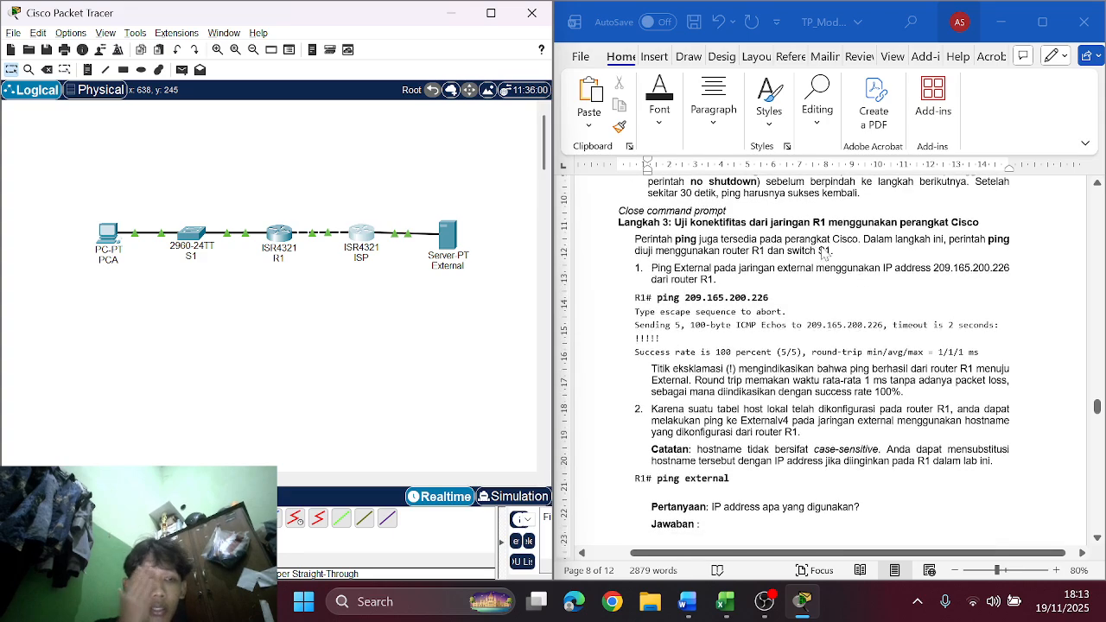
pyautogui.scroll(-3, 794, 268)
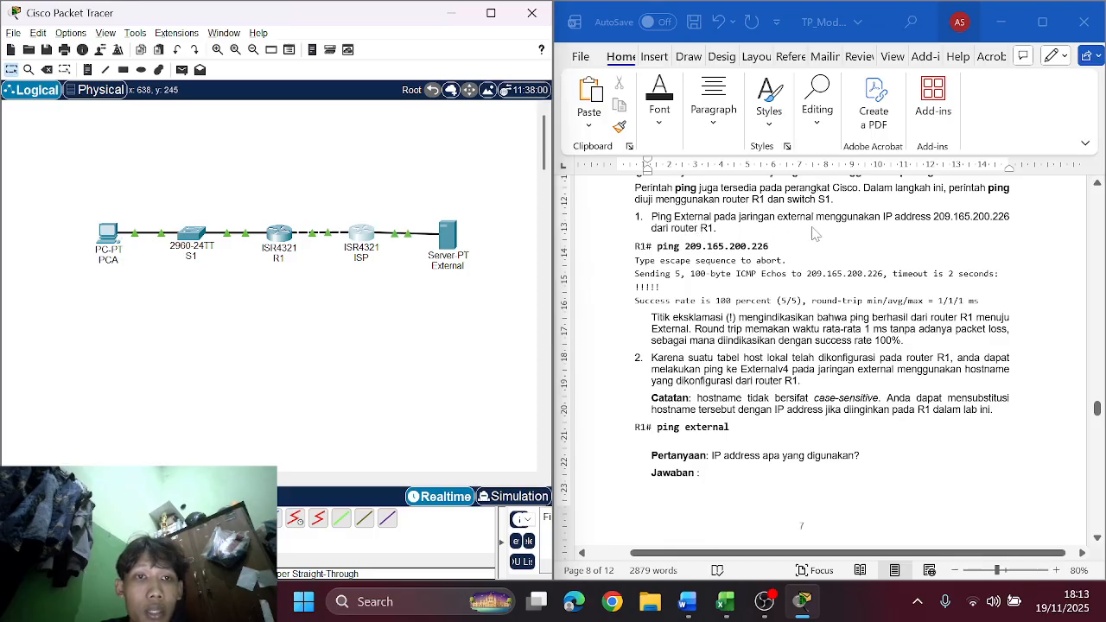
pyautogui.scroll(1, 794, 255)
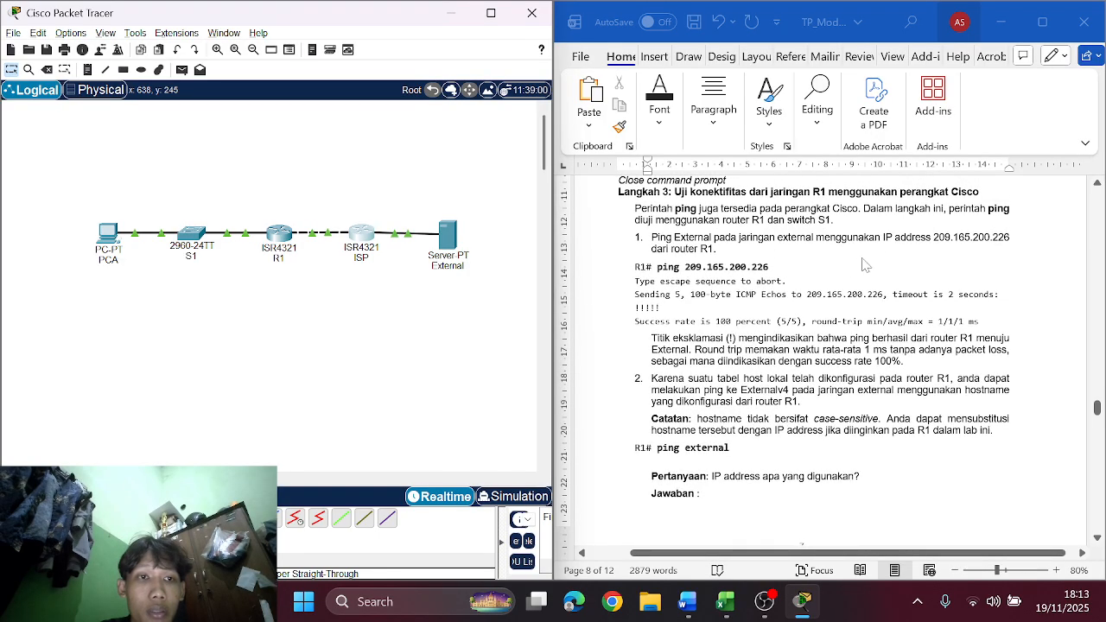
pyautogui.click(661, 273)
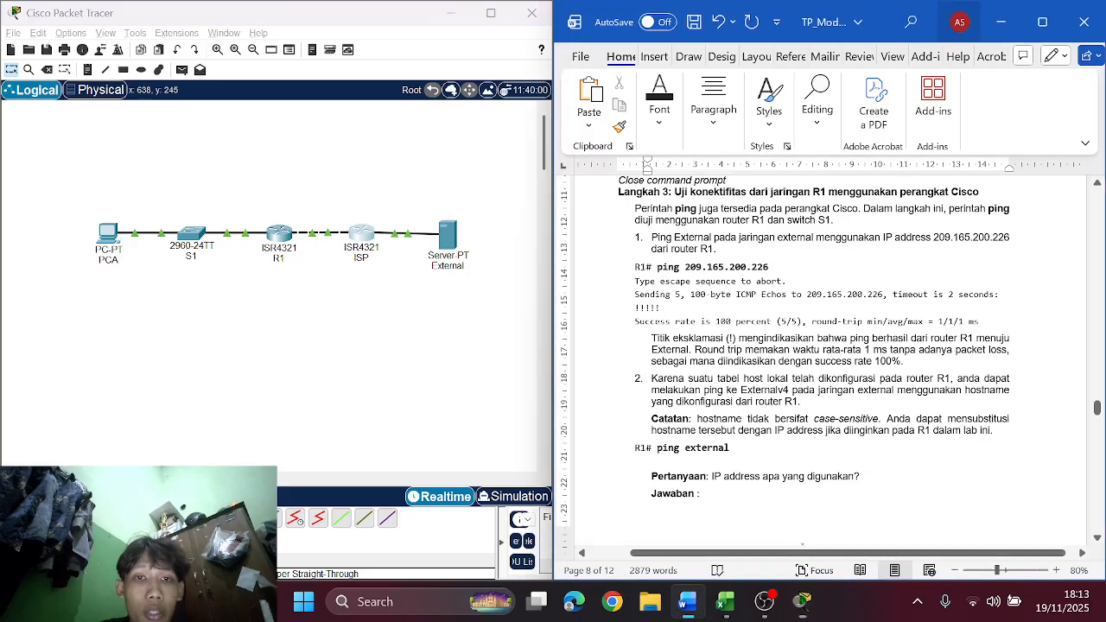
pyautogui.moveTo(769, 268); pyautogui.dragTo(657, 268)
pyautogui.hotkey('ctrl', 'c')
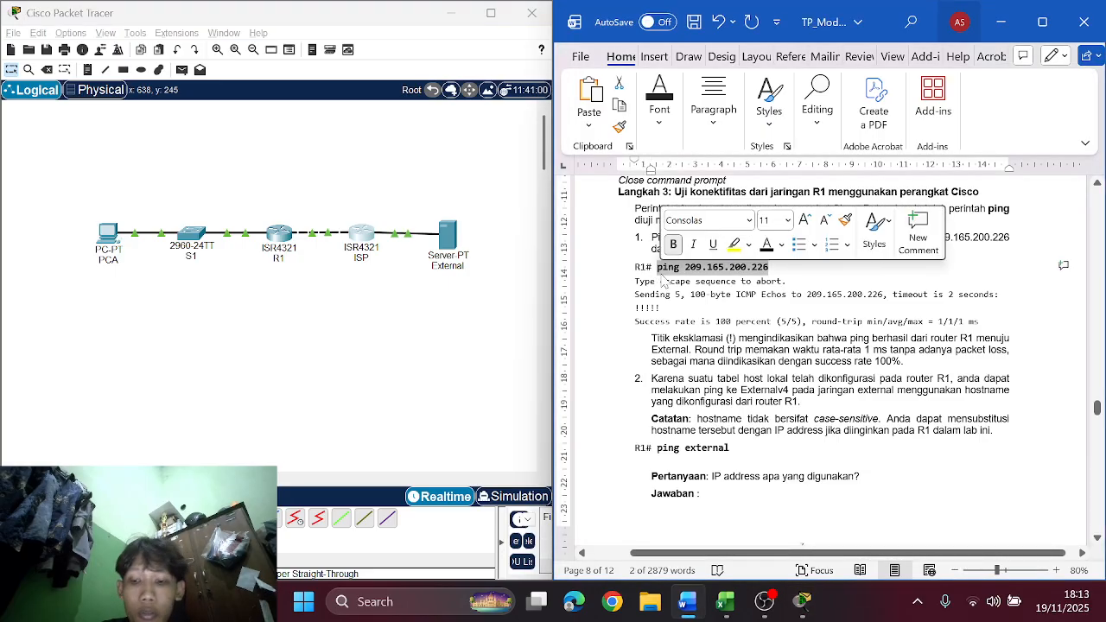
# Step: Open router R1's command line and run the copied ping 209.165.200.226 command
pyautogui.click(283, 237)
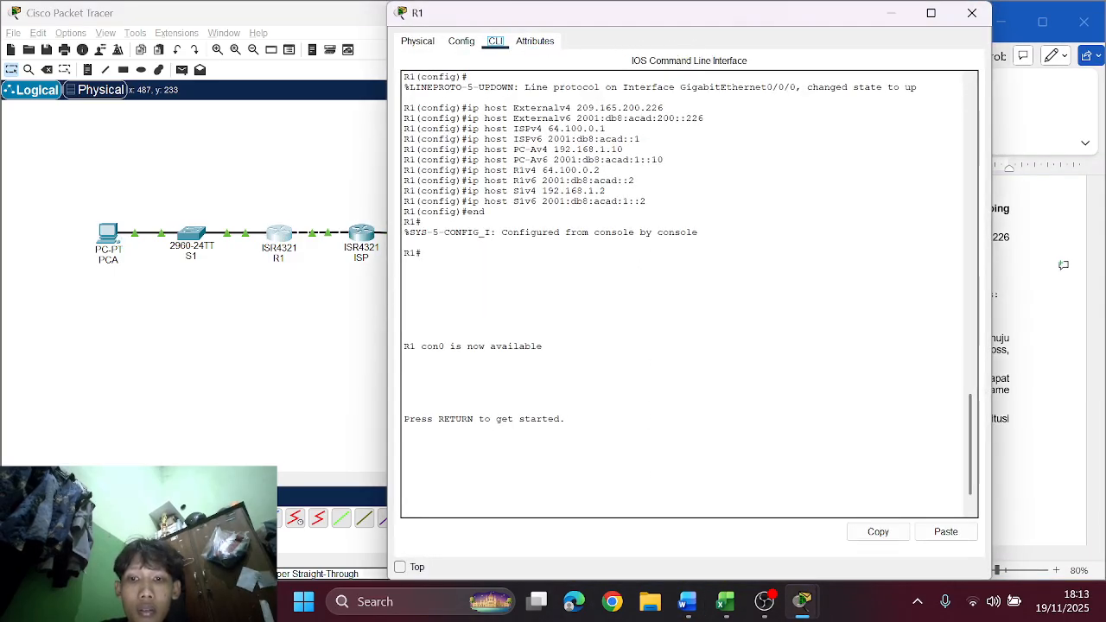
pyautogui.press('Return')
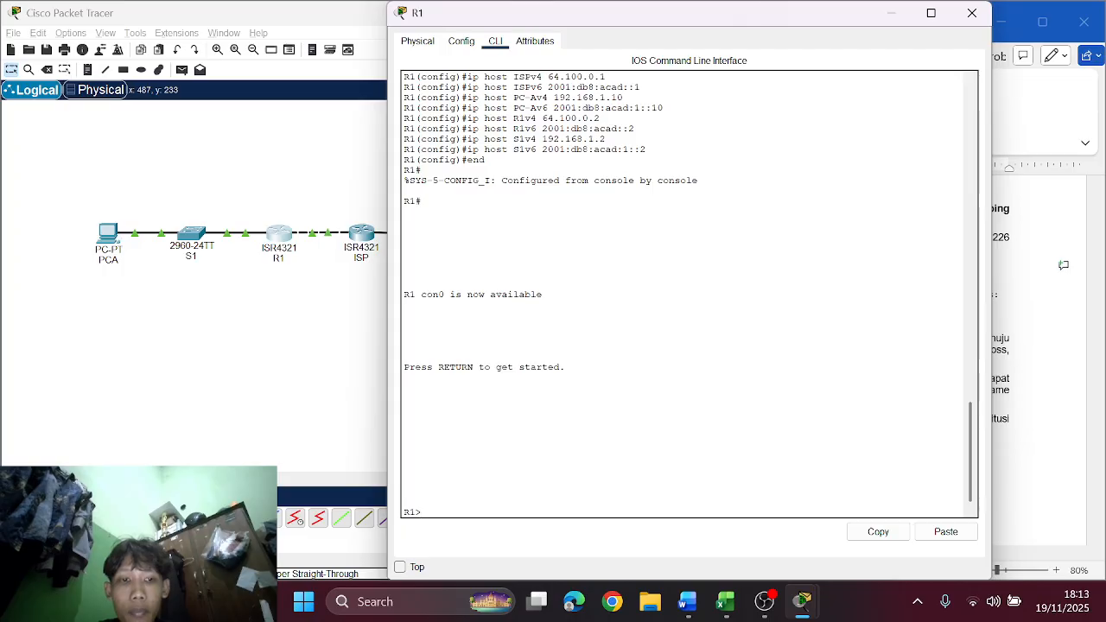
pyautogui.click(947, 532)
pyautogui.press('Return')
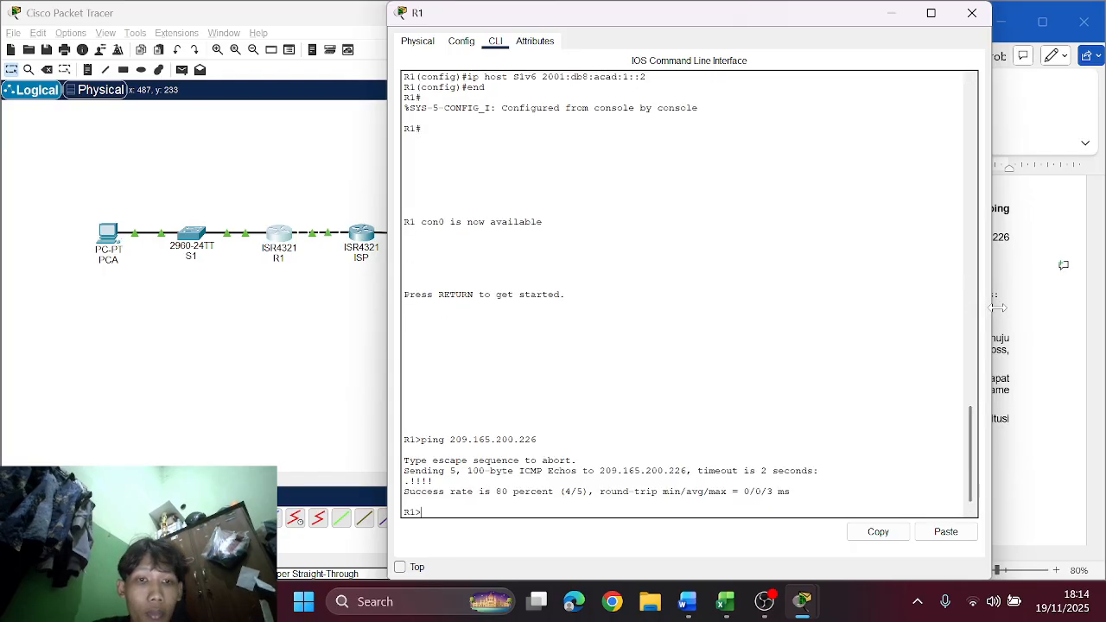
# Step: Read step 2 in the lab guide about pinging by hostname and copy its ping external command
pyautogui.click(1034, 332)
pyautogui.scroll(-2, 1034, 333)
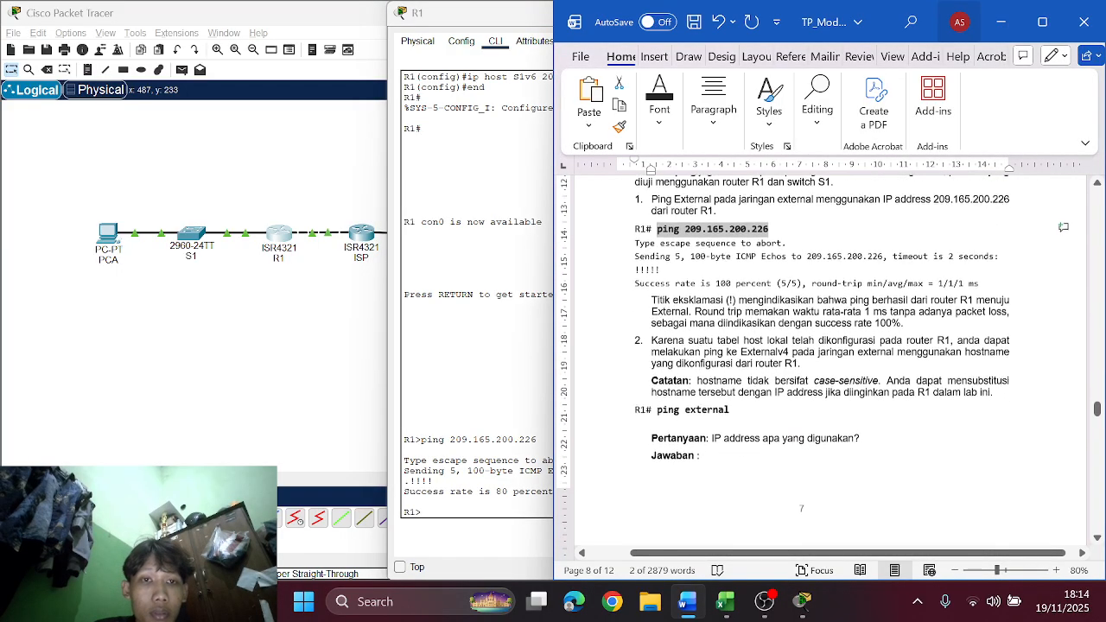
pyautogui.scroll(-1, 830, 346)
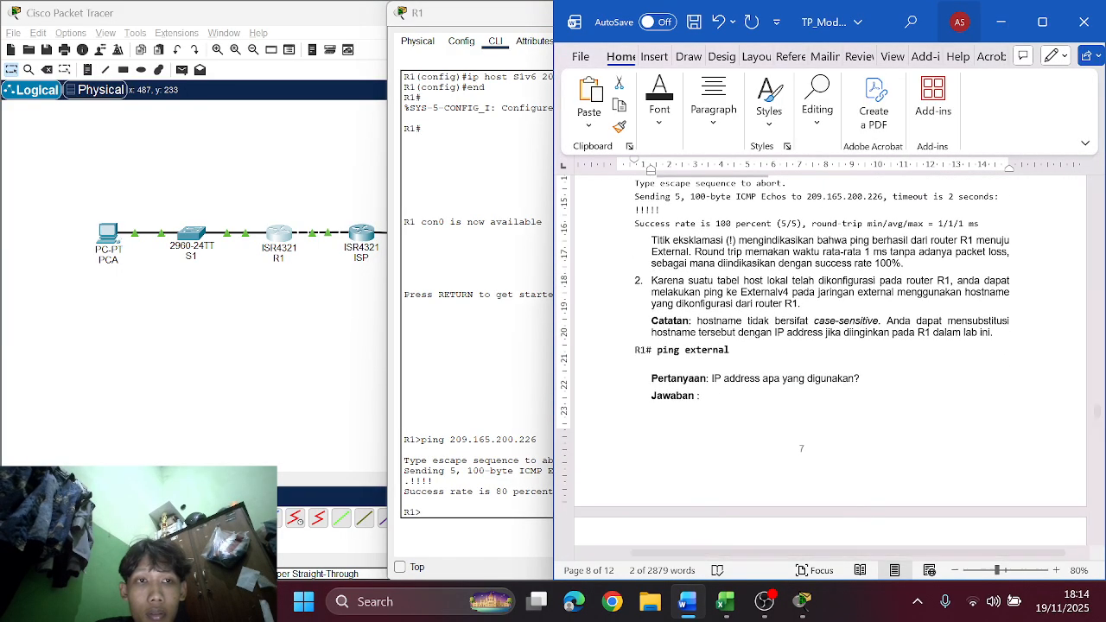
pyautogui.click(484, 346)
pyautogui.click(1042, 336)
pyautogui.scroll(-1, 1041, 336)
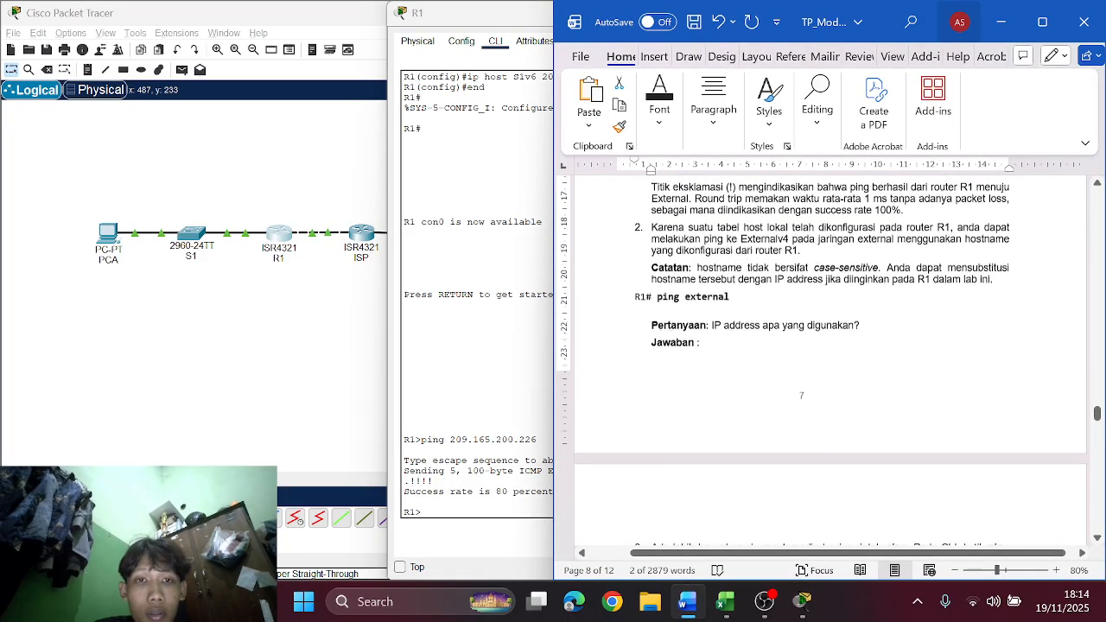
pyautogui.scroll(1, 830, 346)
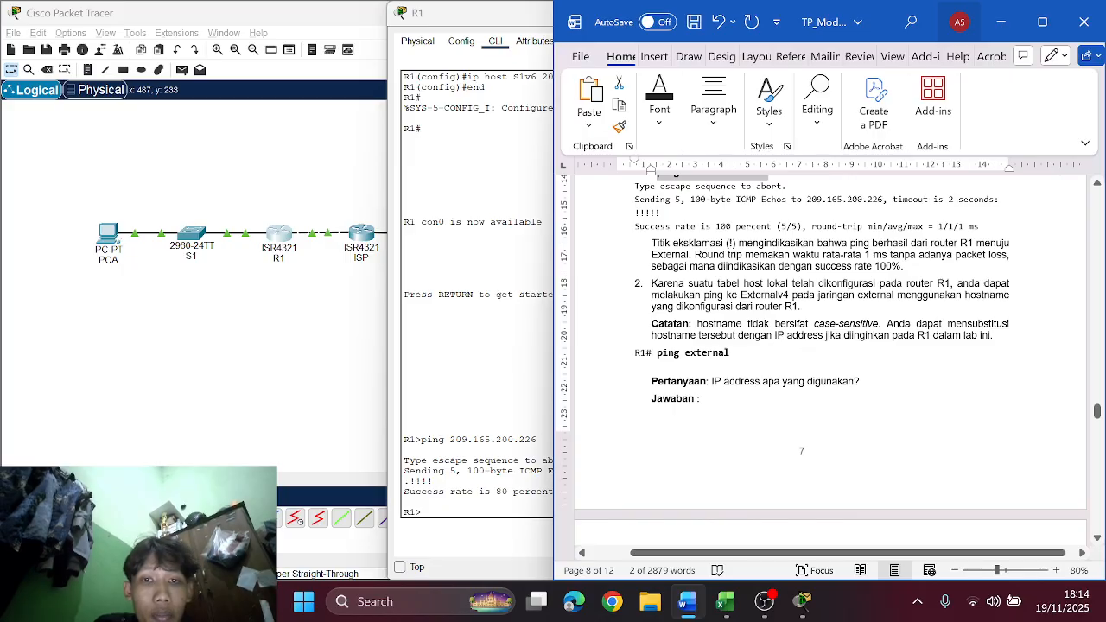
pyautogui.moveTo(730, 354); pyautogui.dragTo(658, 362)
pyautogui.hotkey('ctrl', 'c')
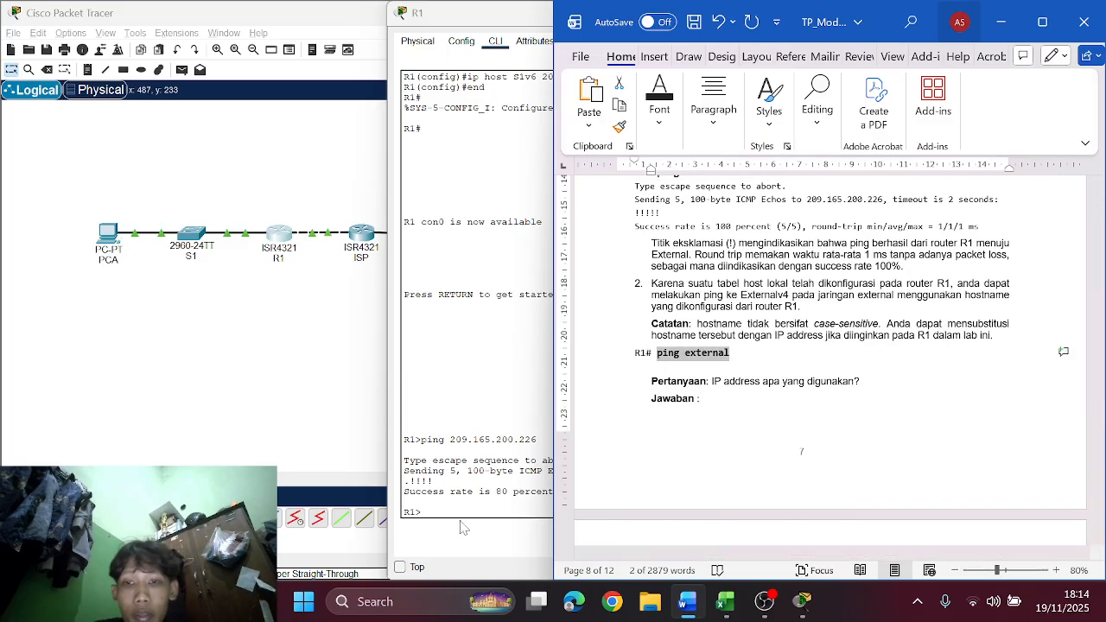
# Step: Run the copied ping external command in router R1's command line
pyautogui.click(471, 508)
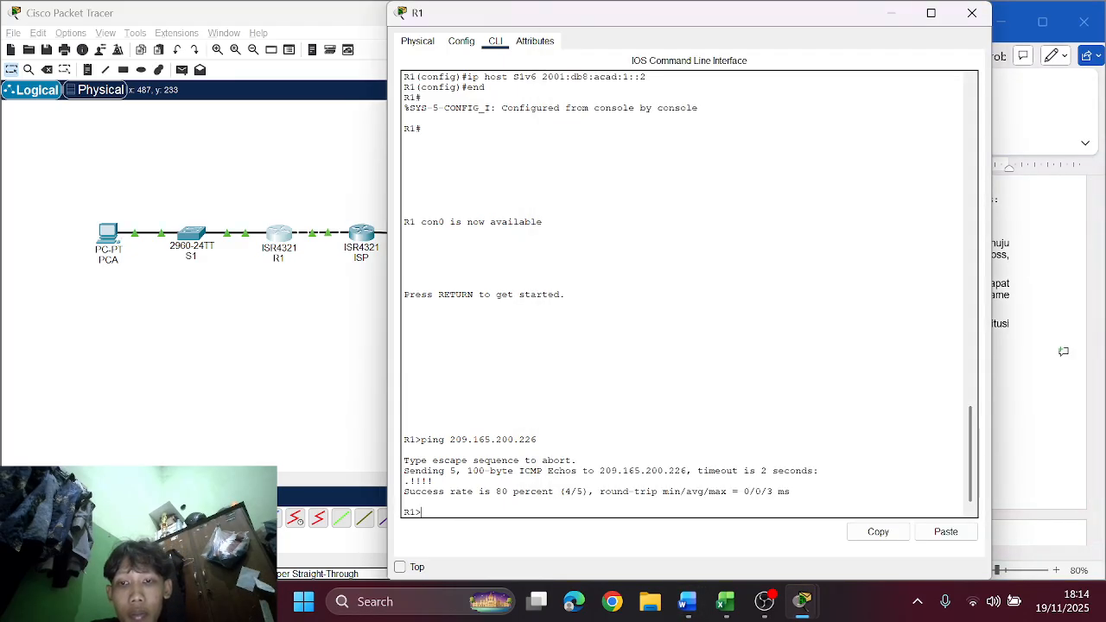
pyautogui.click(938, 533)
pyautogui.press('Return')
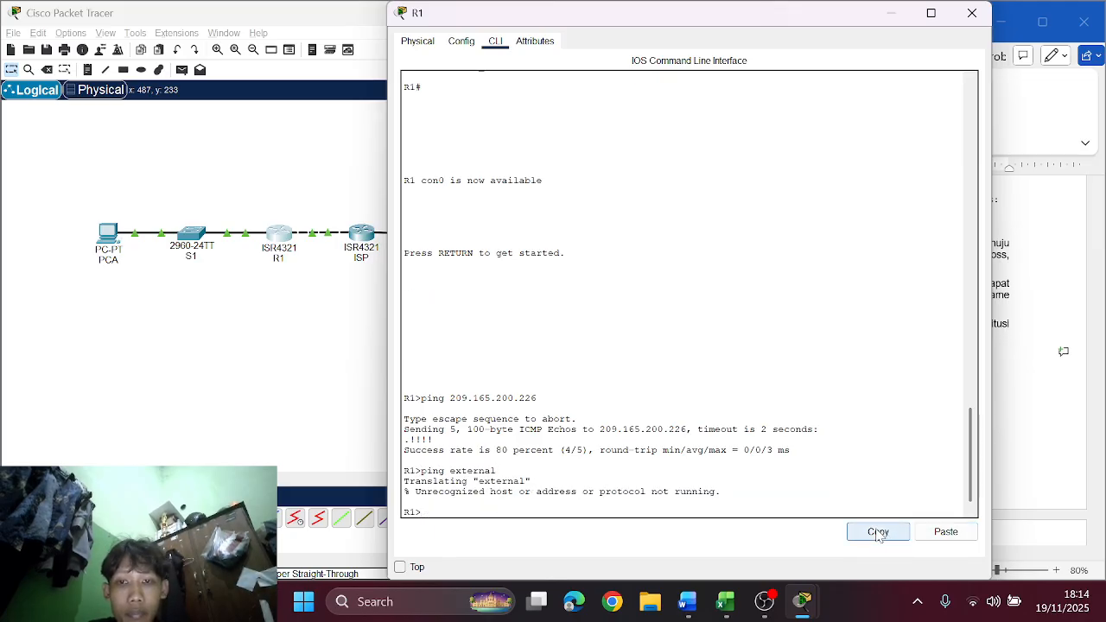
# Step: Paste the ping command again on R1, change its hostname to Externalv4, and run it
pyautogui.click(941, 533)
pyautogui.press('Left')
pyautogui.press('Left')
pyautogui.press('Left')
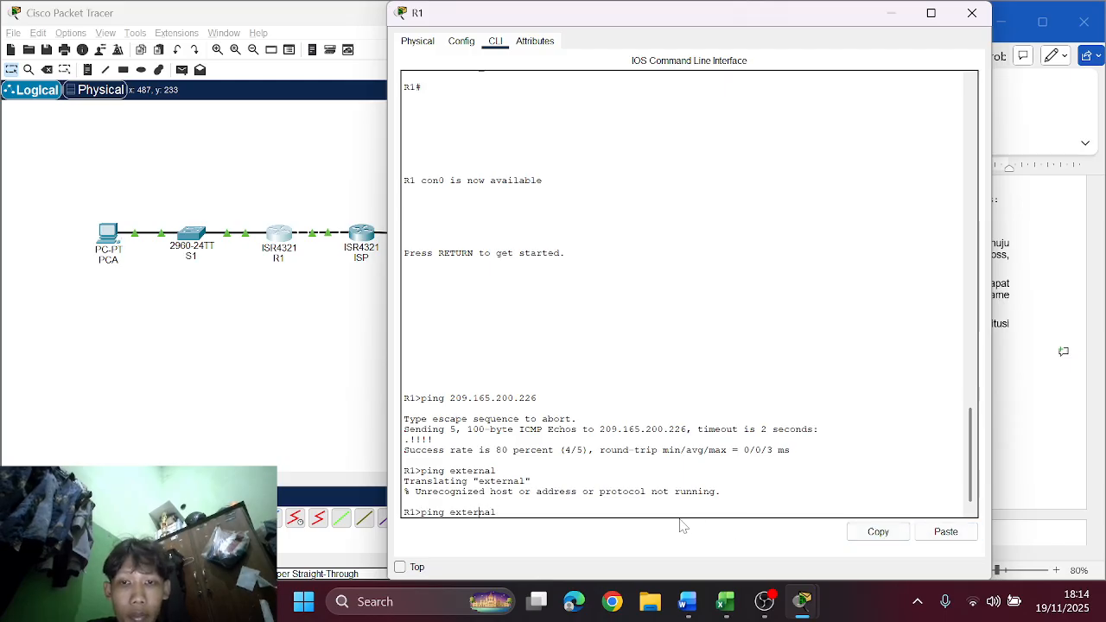
pyautogui.press('BackSpace')
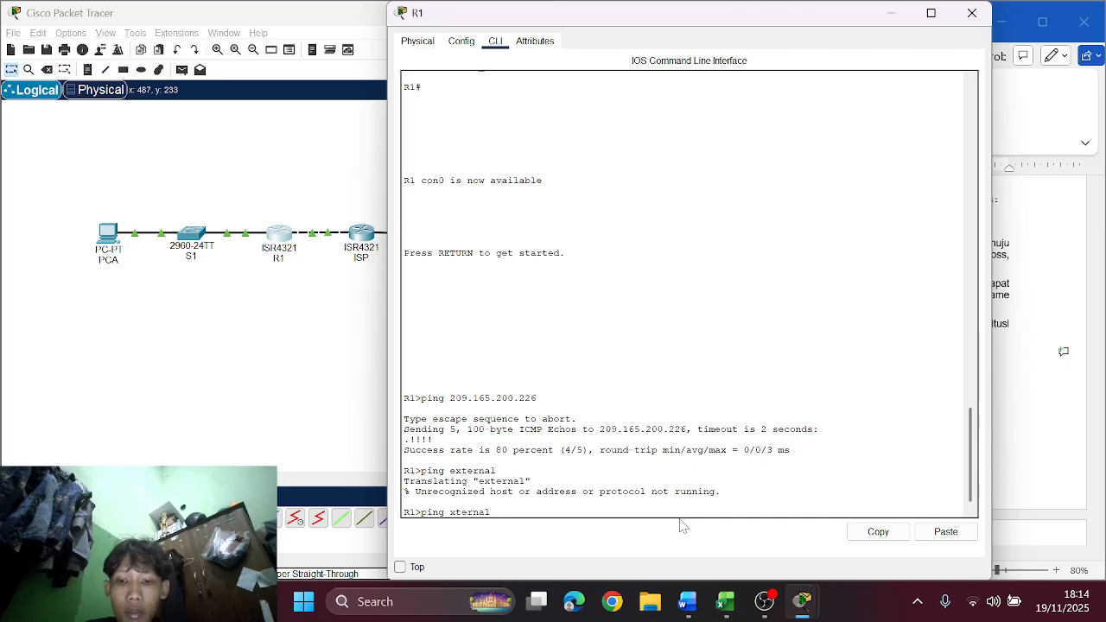
pyautogui.write('E')
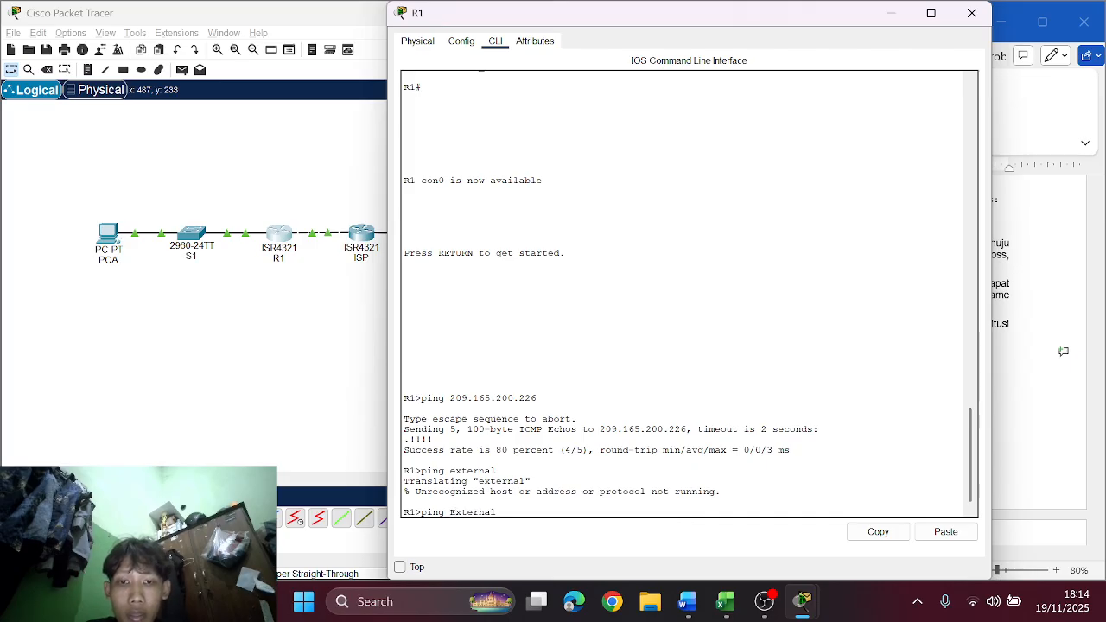
pyautogui.write('v')
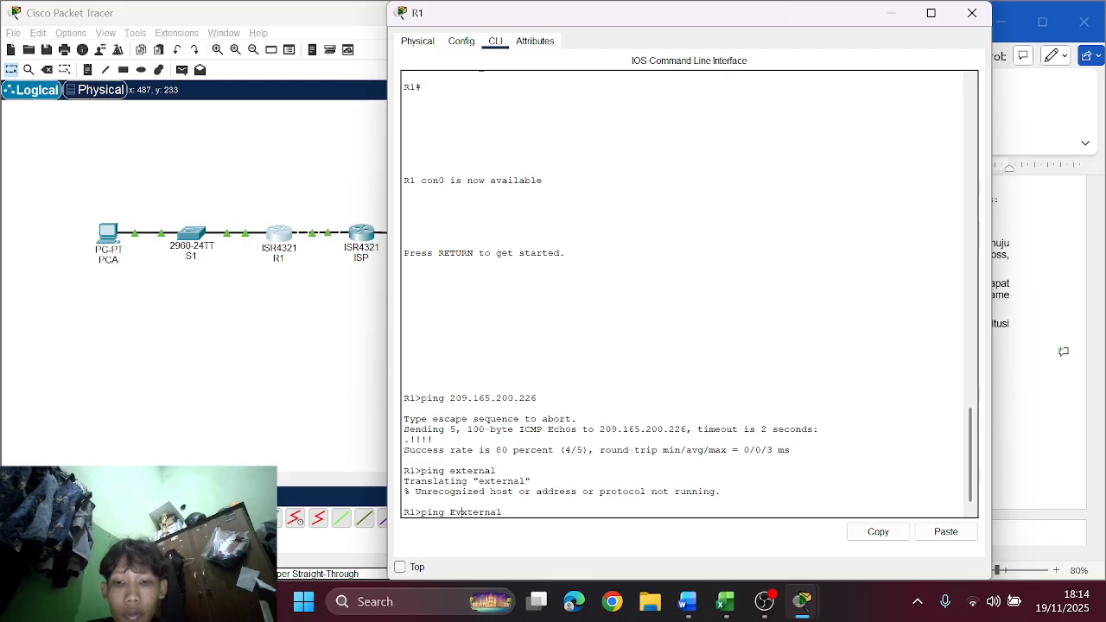
pyautogui.write('4')
pyautogui.press('BackSpace')
pyautogui.press('BackSpace')
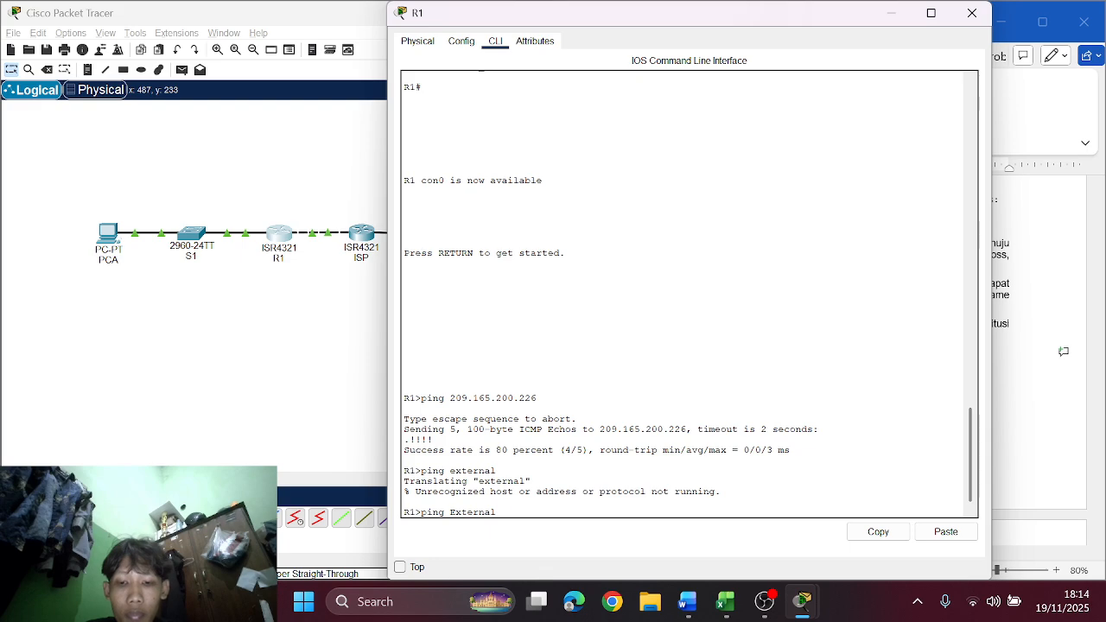
pyautogui.write('v4')
pyautogui.press('Return')
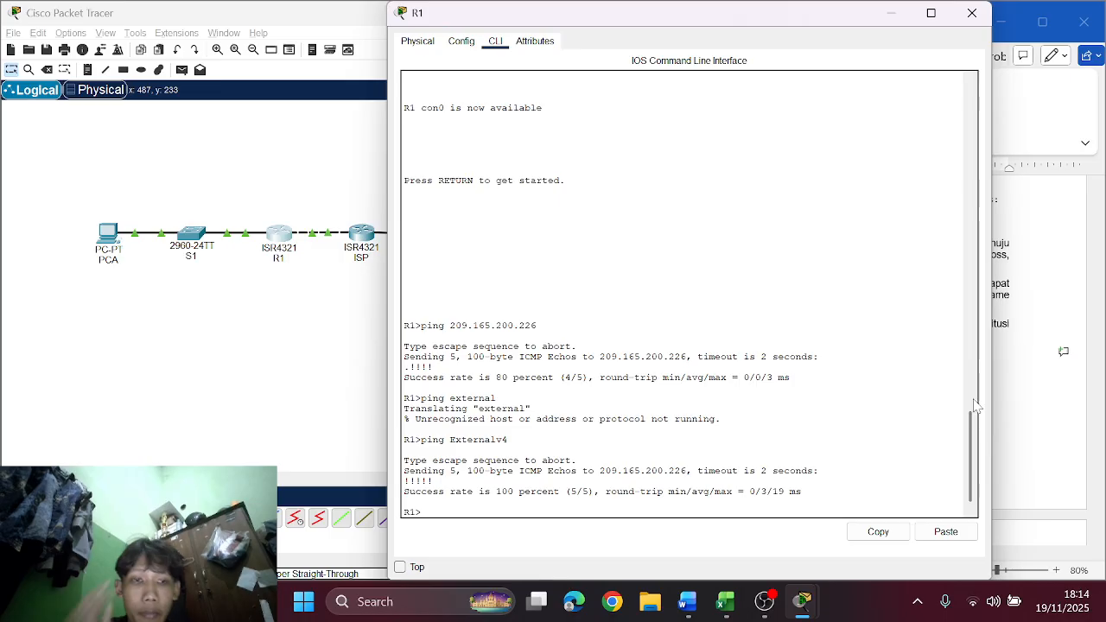
# Step: Copy the destination IP from R1's ping output and enter 209.165.200.226 as the Jawaban to the IP address question in the guide
pyautogui.click(1032, 398)
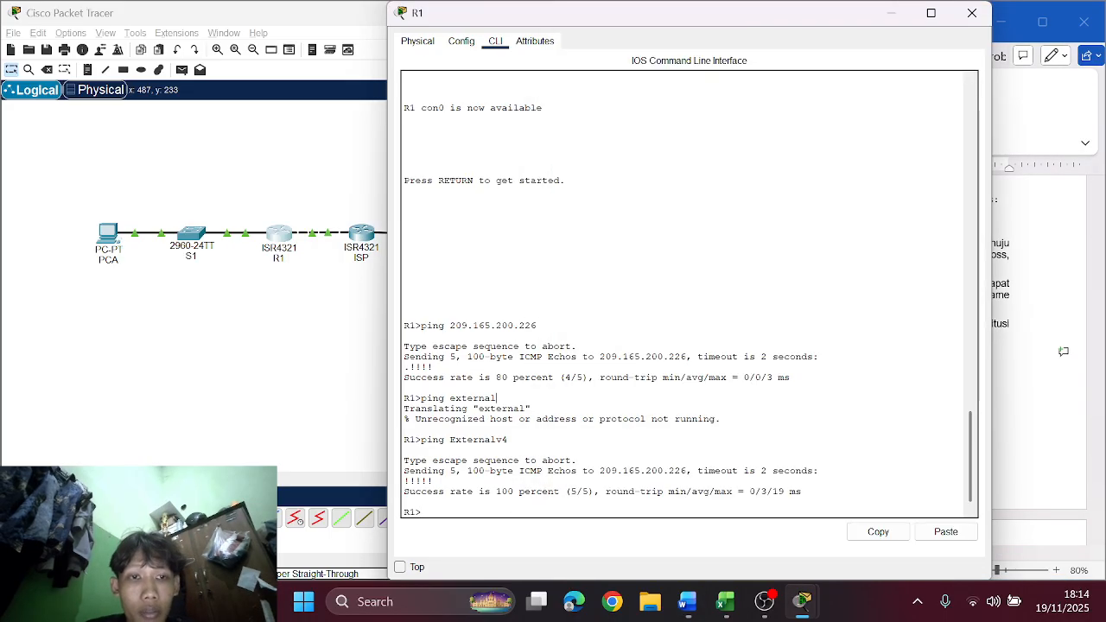
pyautogui.click(803, 601)
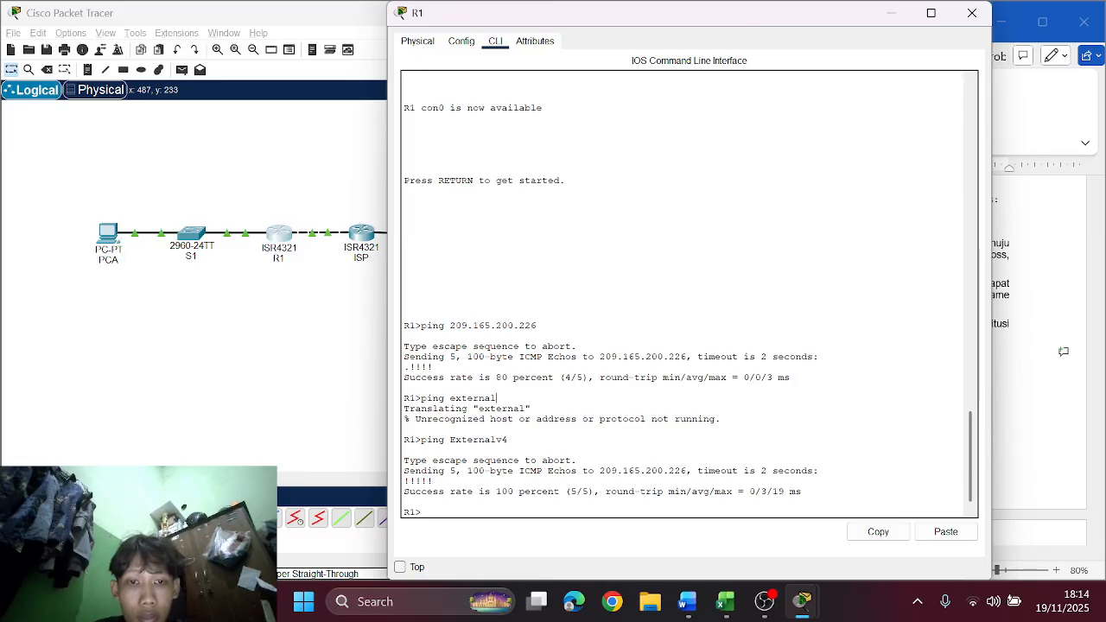
pyautogui.moveTo(687, 471); pyautogui.dragTo(605, 471)
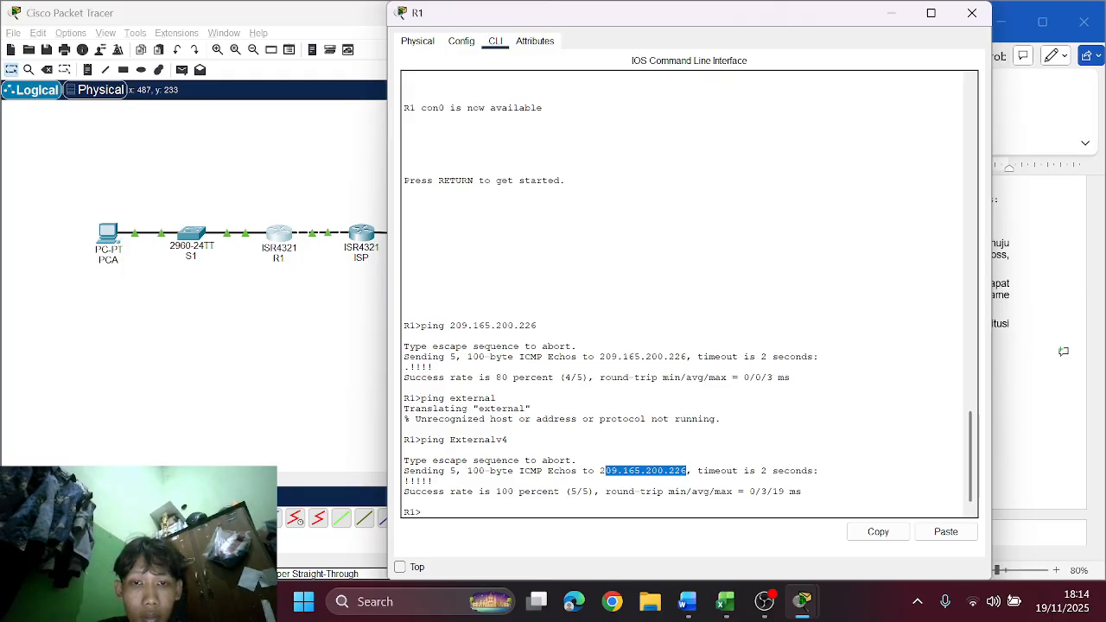
pyautogui.click(878, 532)
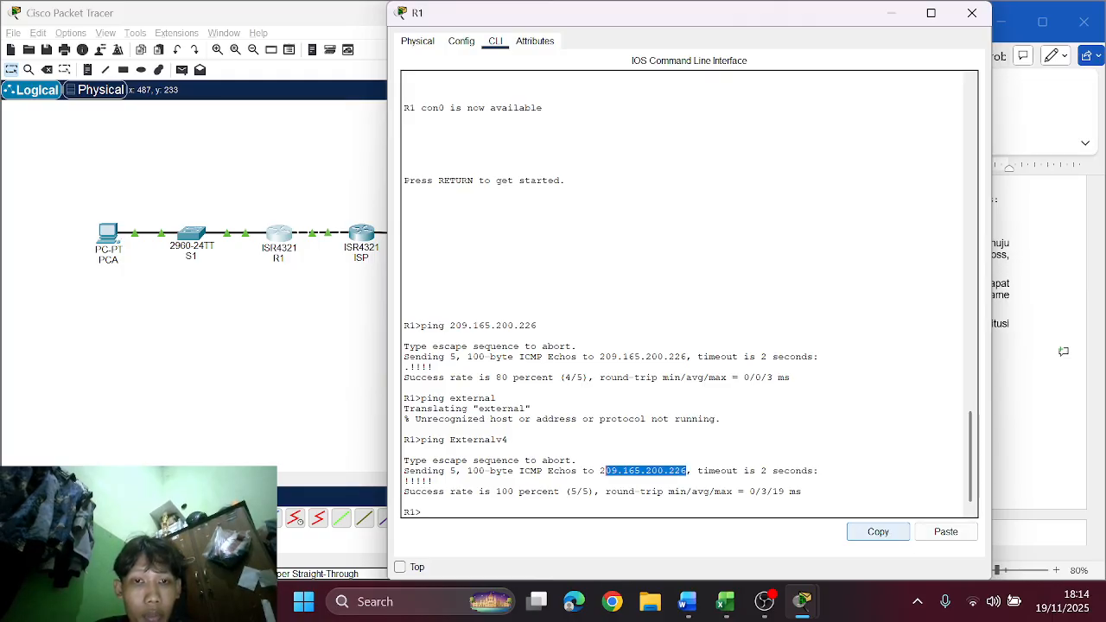
pyautogui.click(1022, 401)
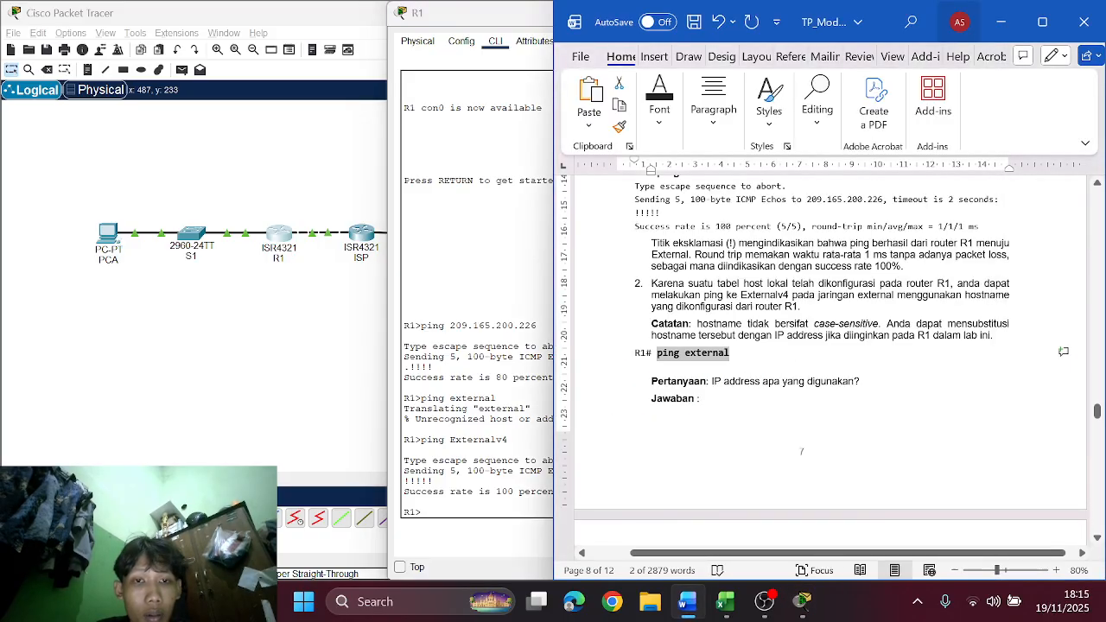
pyautogui.click(801, 451)
pyautogui.hotkey('ctrl', 'v')
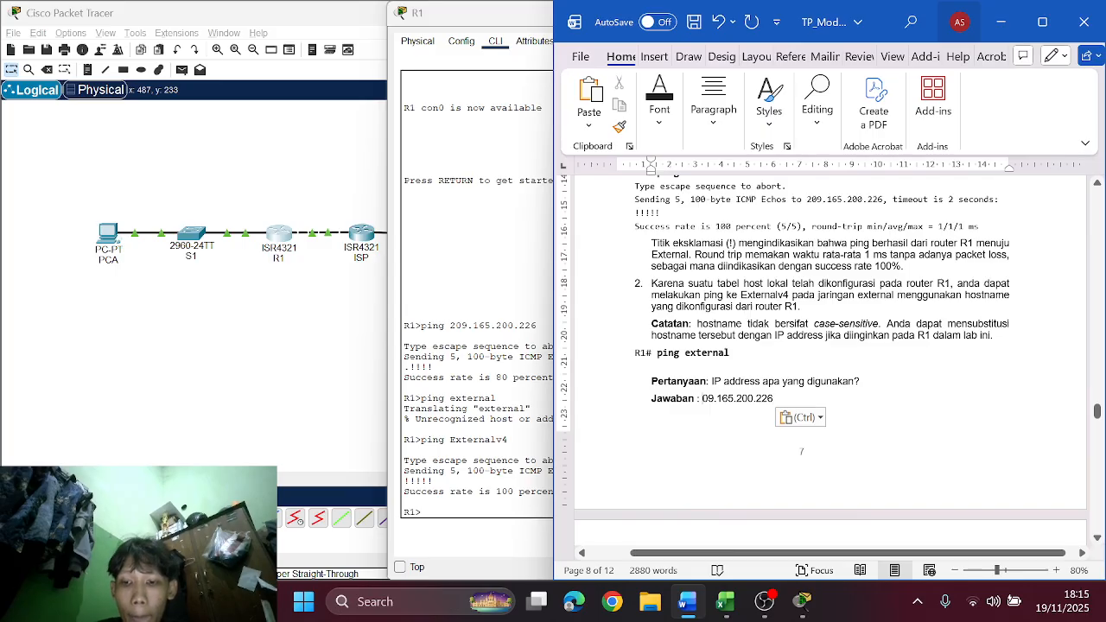
pyautogui.write('2')
# Step: Show step 3 of the guide with R1's window beside it, and try the ping command without arguments on R1
pyautogui.scroll(-1, 679, 309)
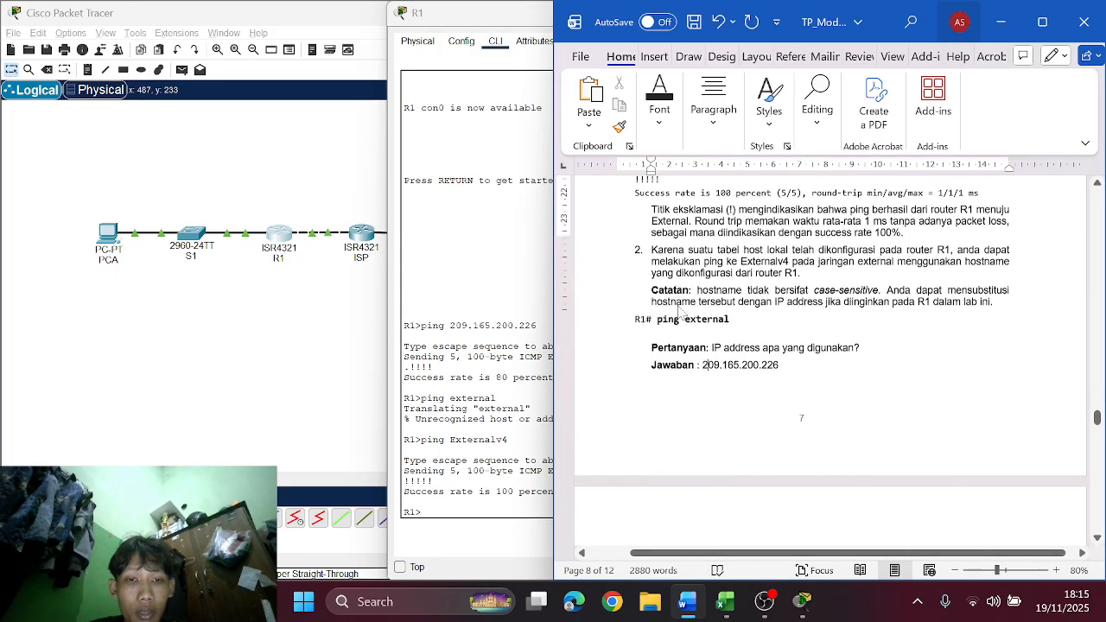
pyautogui.scroll(-5, 679, 308)
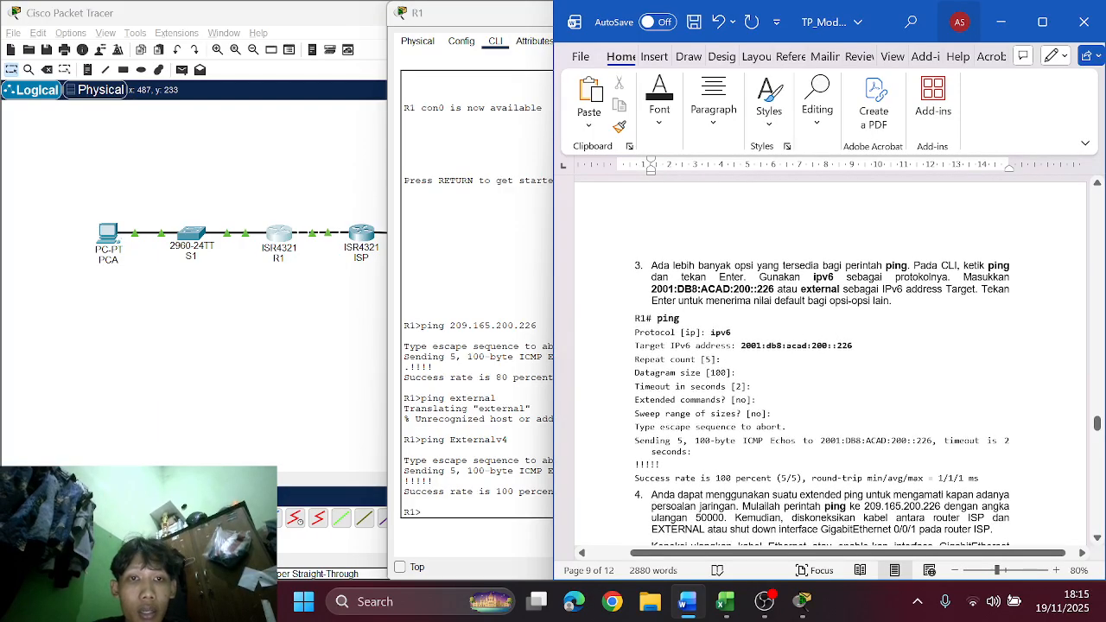
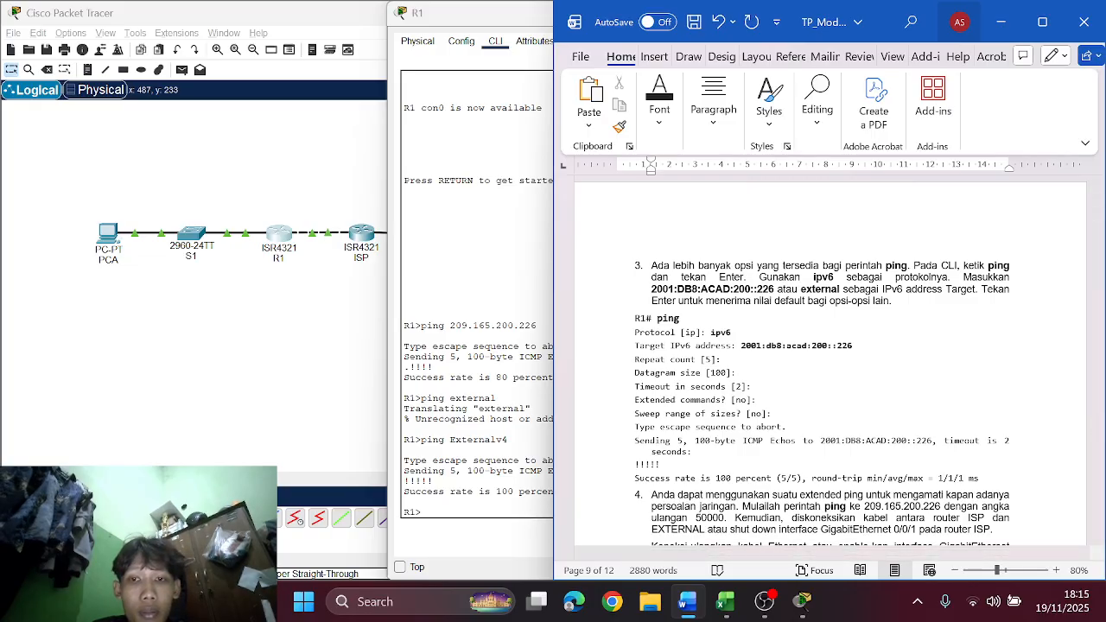
pyautogui.click(457, 356)
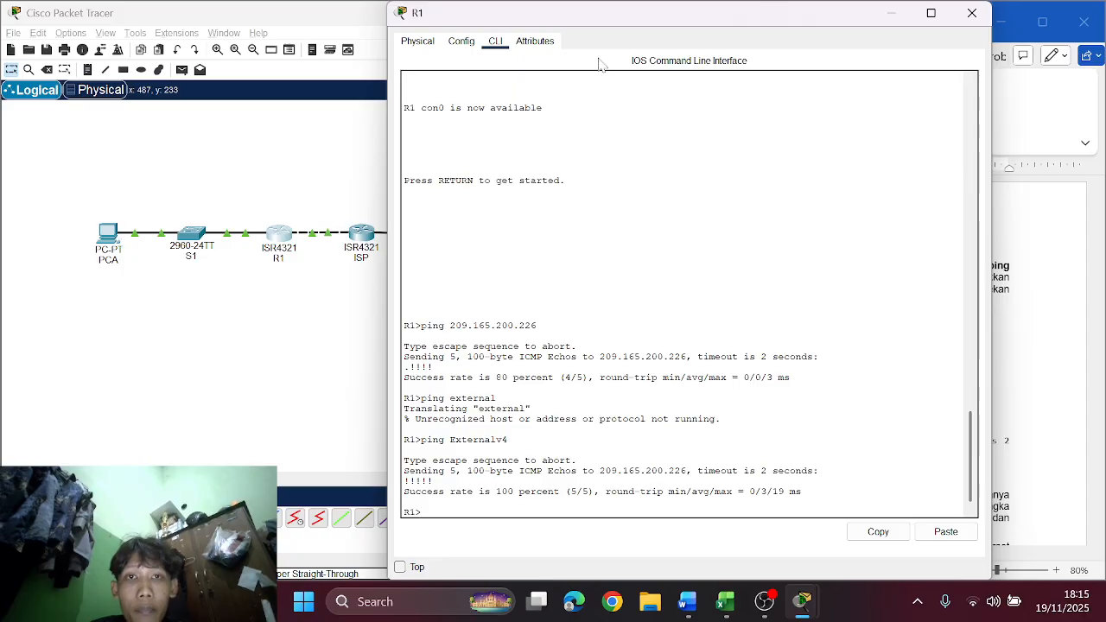
pyautogui.moveTo(614, 5); pyautogui.dragTo(272, 72)
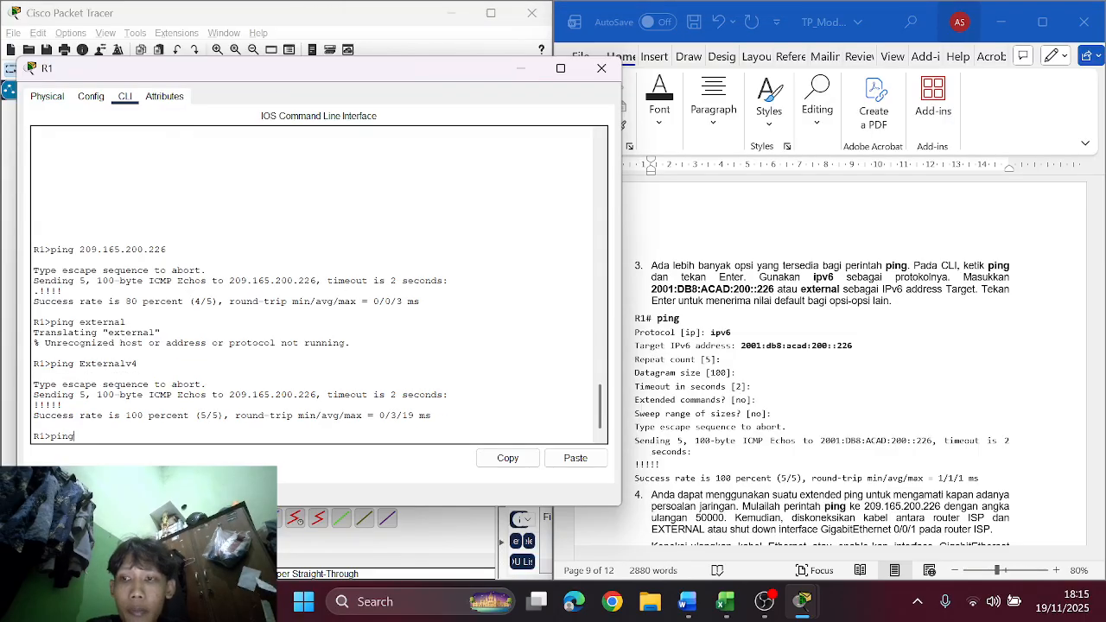
pyautogui.press('Return')
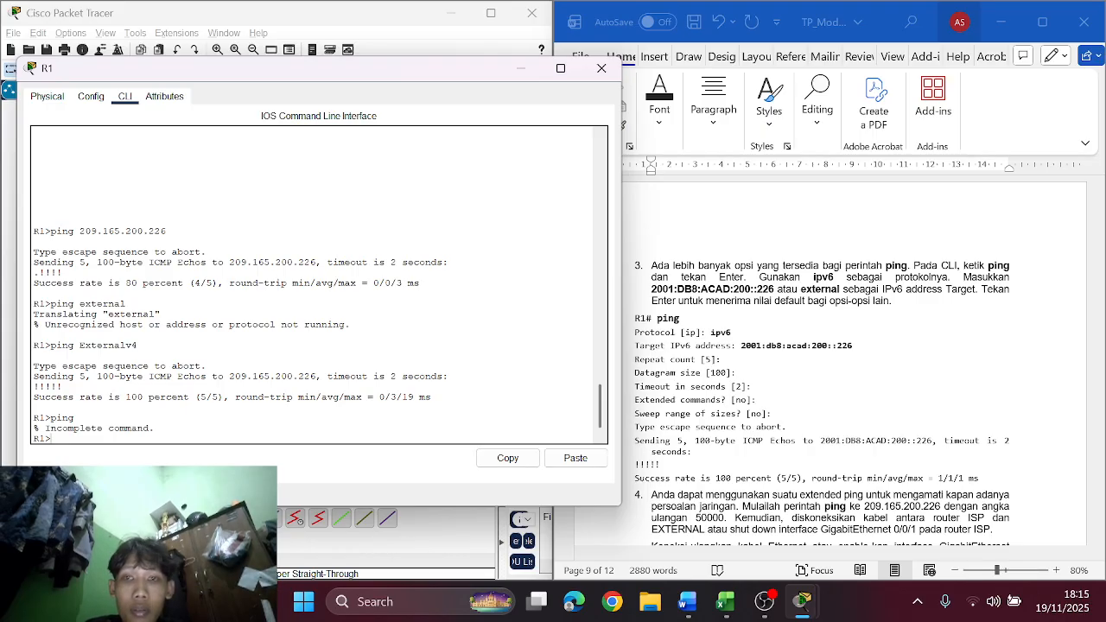
# Step: Enter privileged mode on R1 with en and start an extended ping using ipv6 as the protocol
pyautogui.write('en')
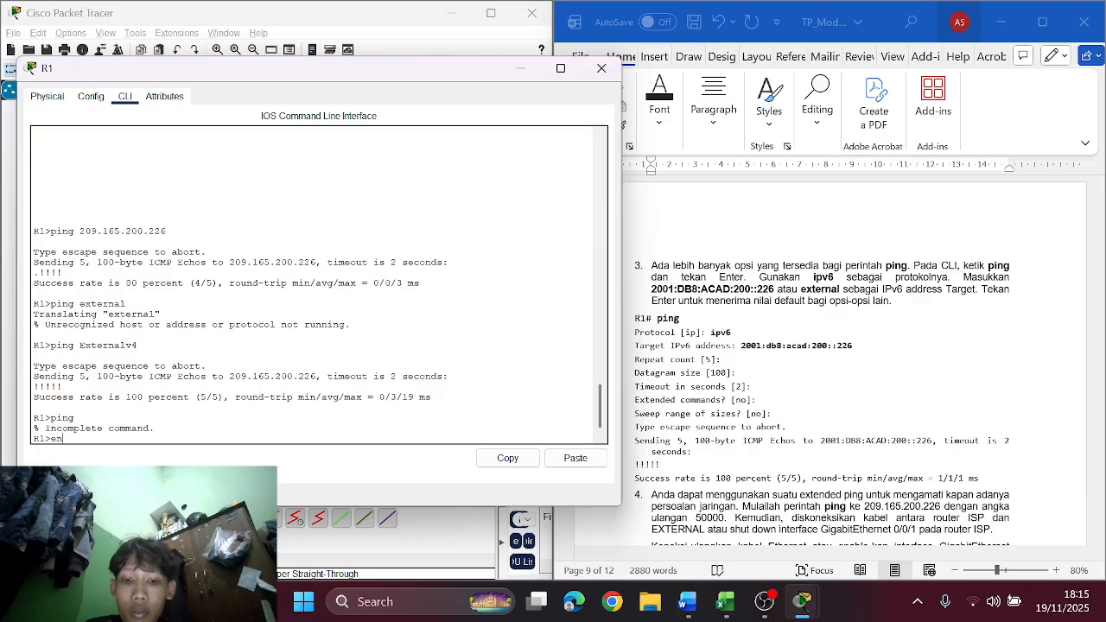
pyautogui.press('Return')
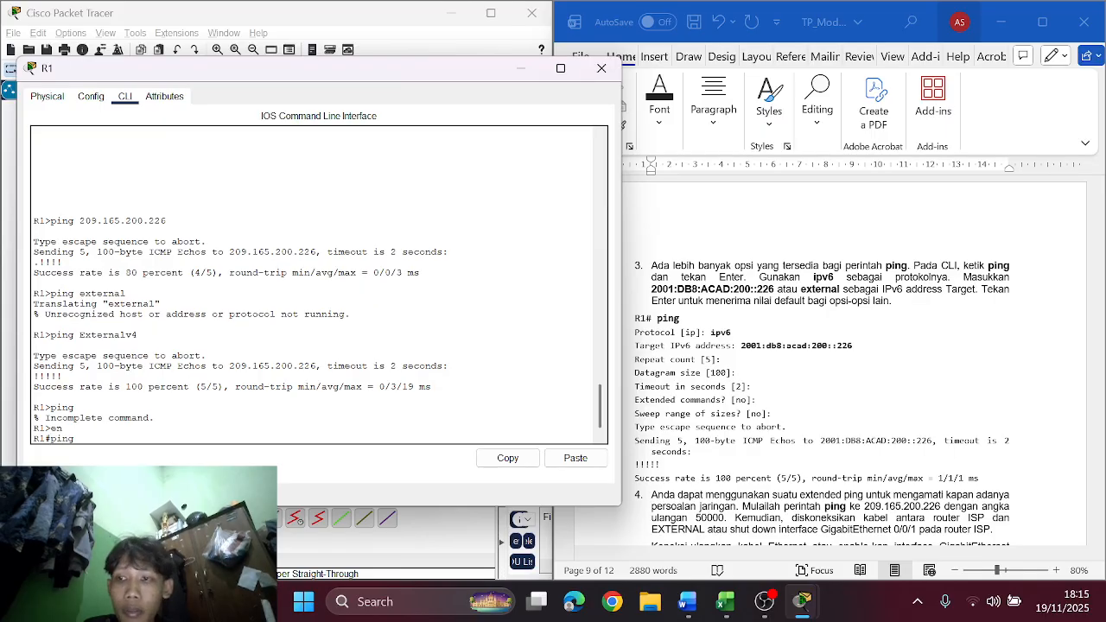
pyautogui.press('Return')
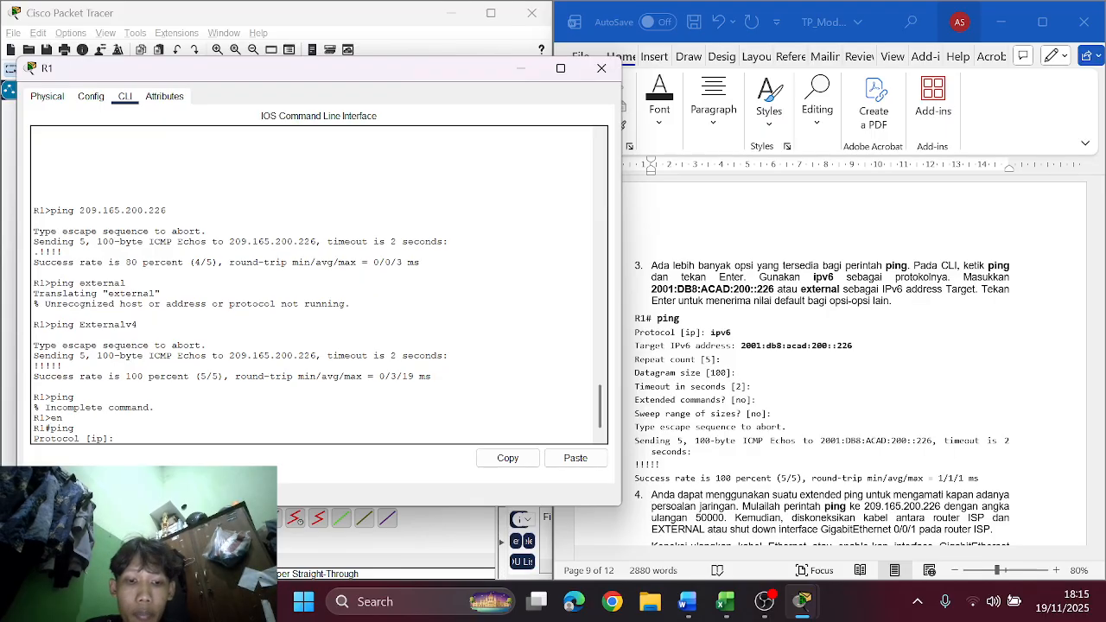
pyautogui.write('ipv6')
pyautogui.press('Return')
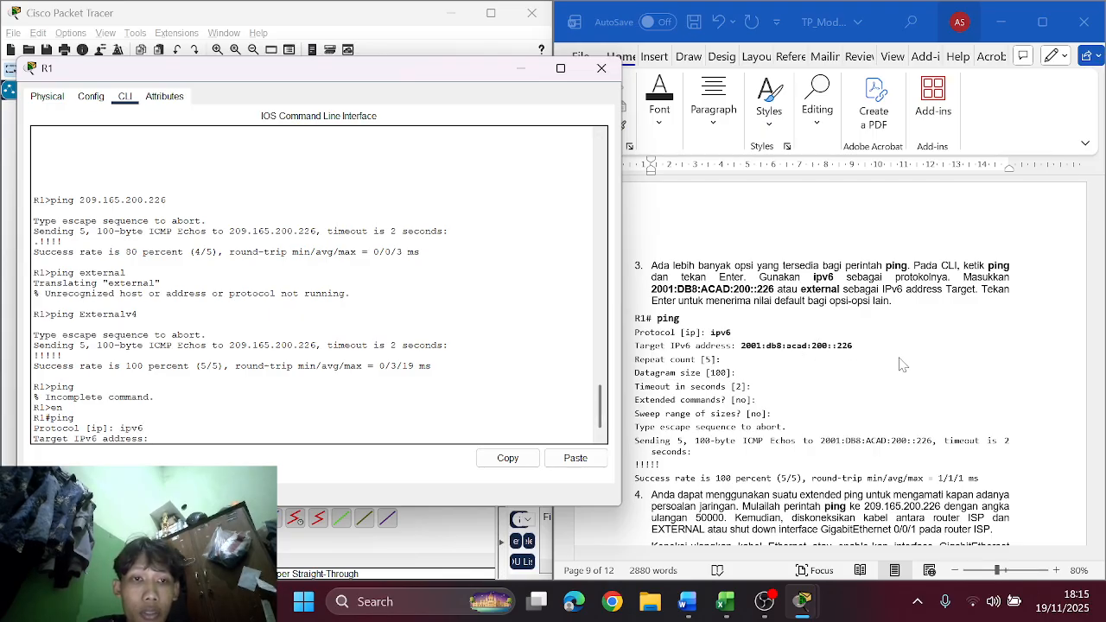
# Step: Copy 2001:db8:acad:200::226 from the guide and submit it as the extended ping's target IPv6 address
pyautogui.click(855, 345)
pyautogui.moveTo(853, 346); pyautogui.dragTo(741, 346)
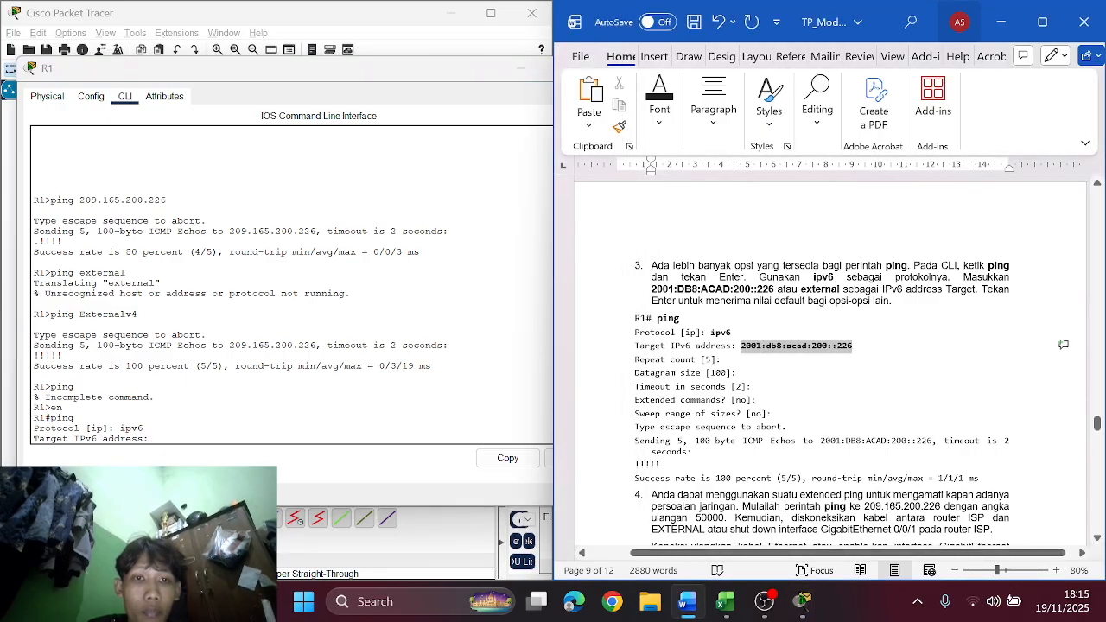
pyautogui.hotkey('ctrl', 'c')
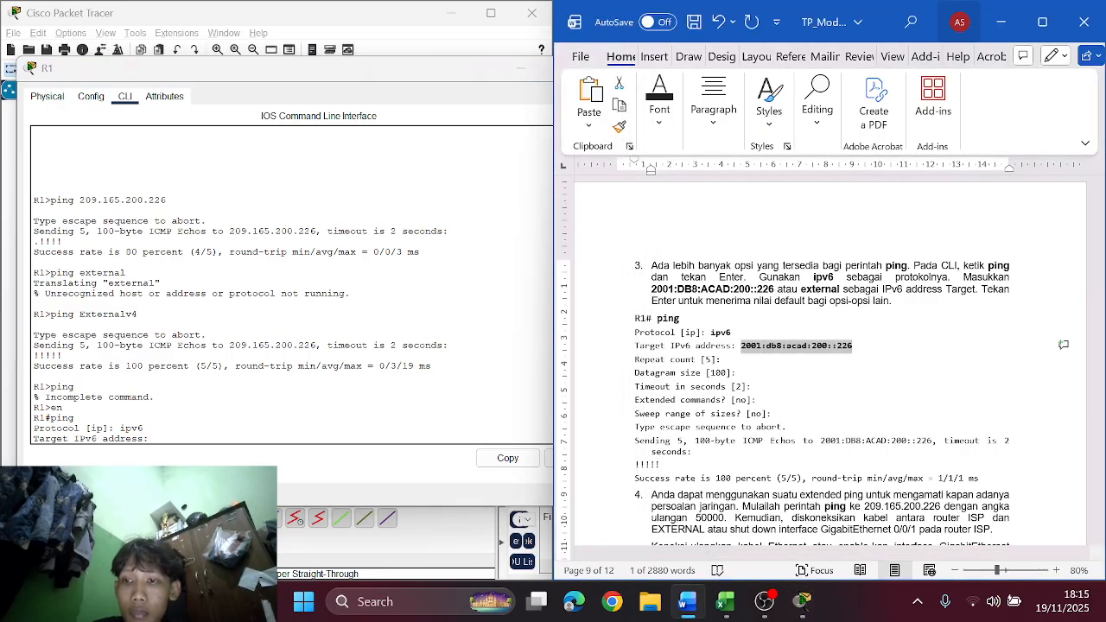
pyautogui.click(550, 484)
pyautogui.click(575, 458)
pyautogui.press('Return')
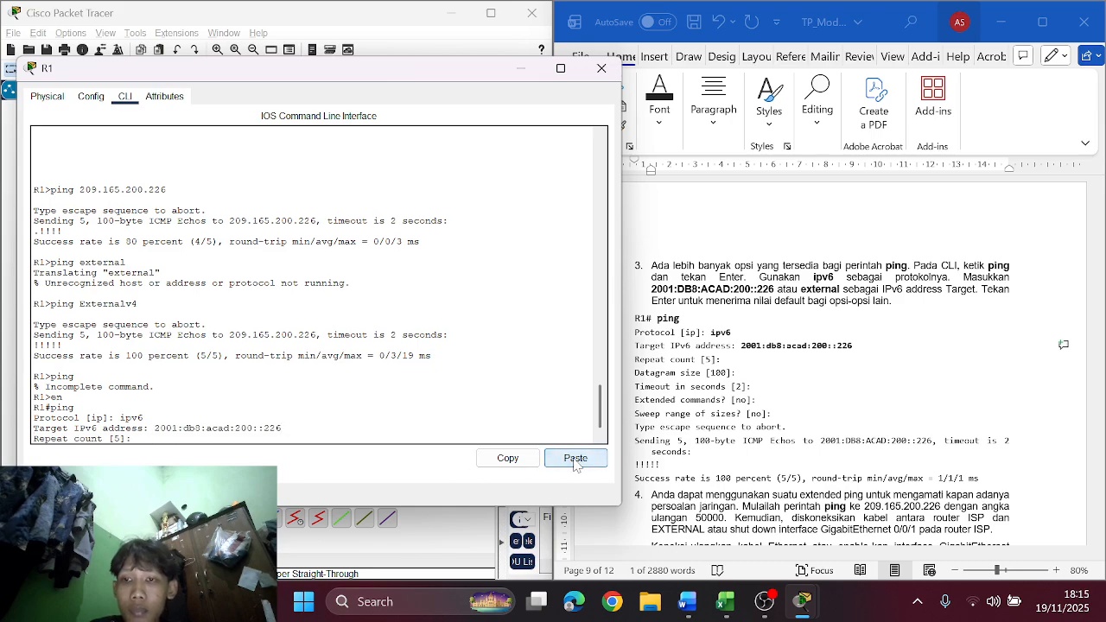
# Step: Accept the defaults for repeat count, datagram size, timeout, extended commands and sweep range to run the IPv6 ping
pyautogui.press('Return')
pyautogui.press('Return')
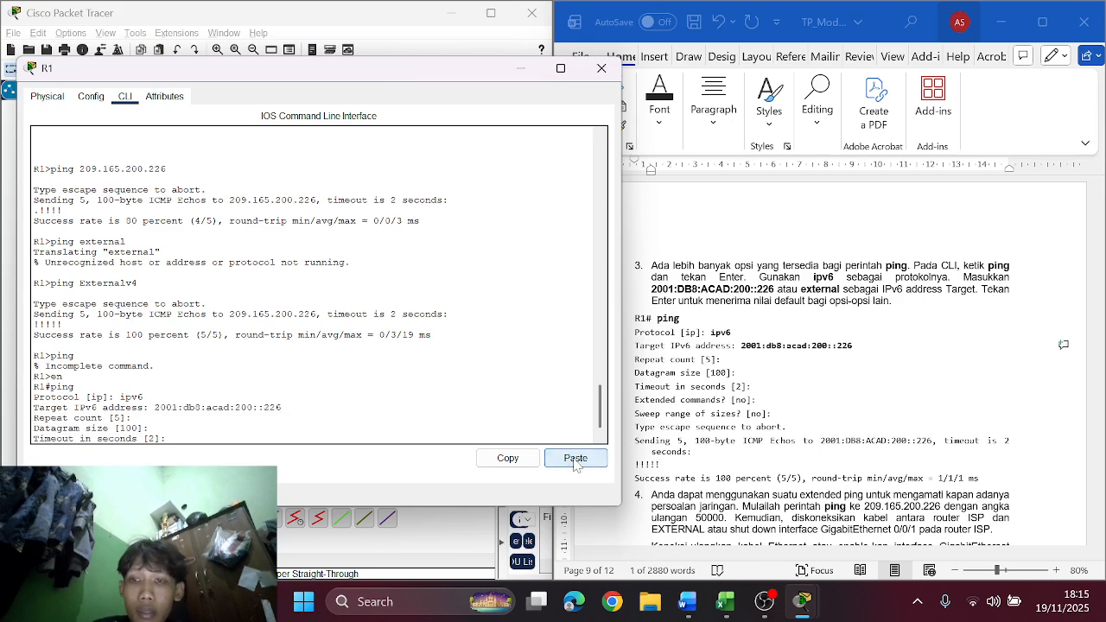
pyautogui.press('Return')
pyautogui.press('Return')
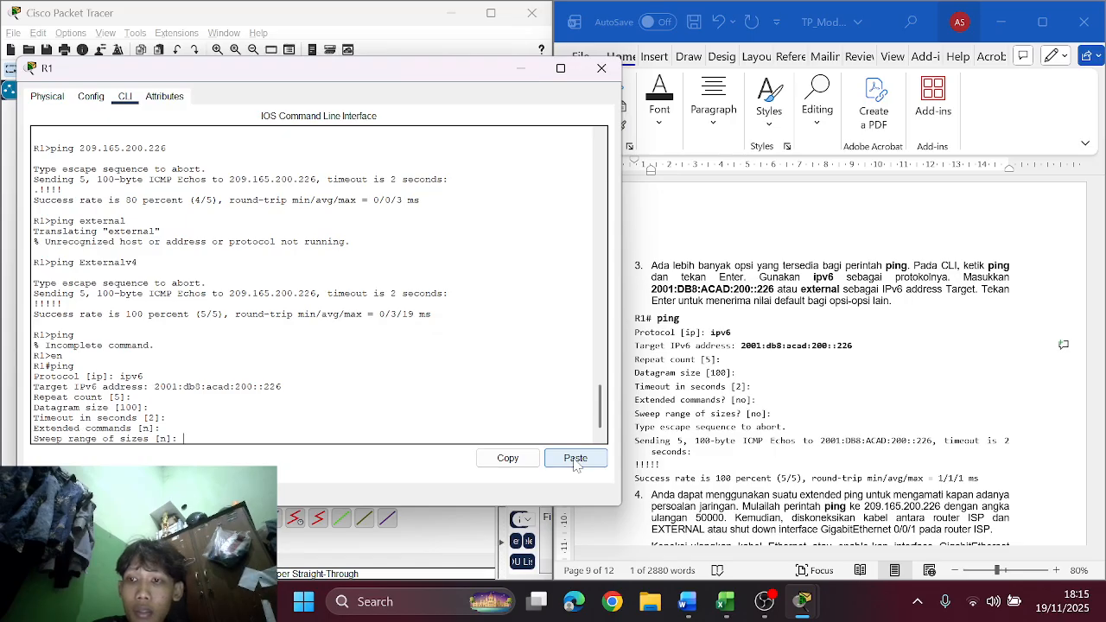
pyautogui.press('Return')
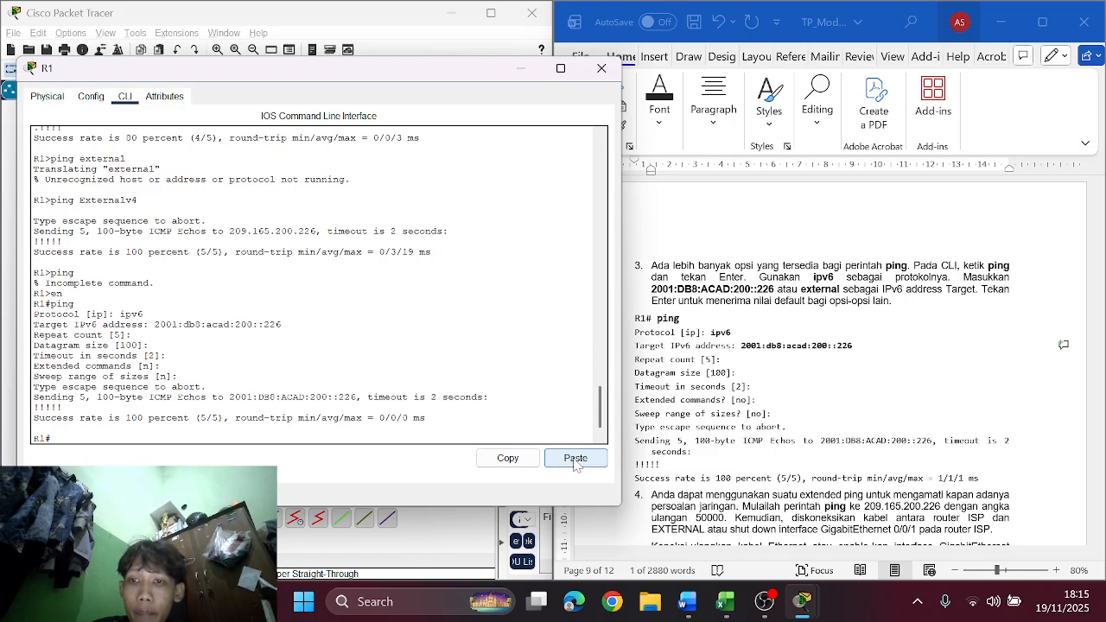
# Step: Show step 4 of the guide and start an extended ping on R1 with the default IP protocol
pyautogui.scroll(-4, 793, 419)
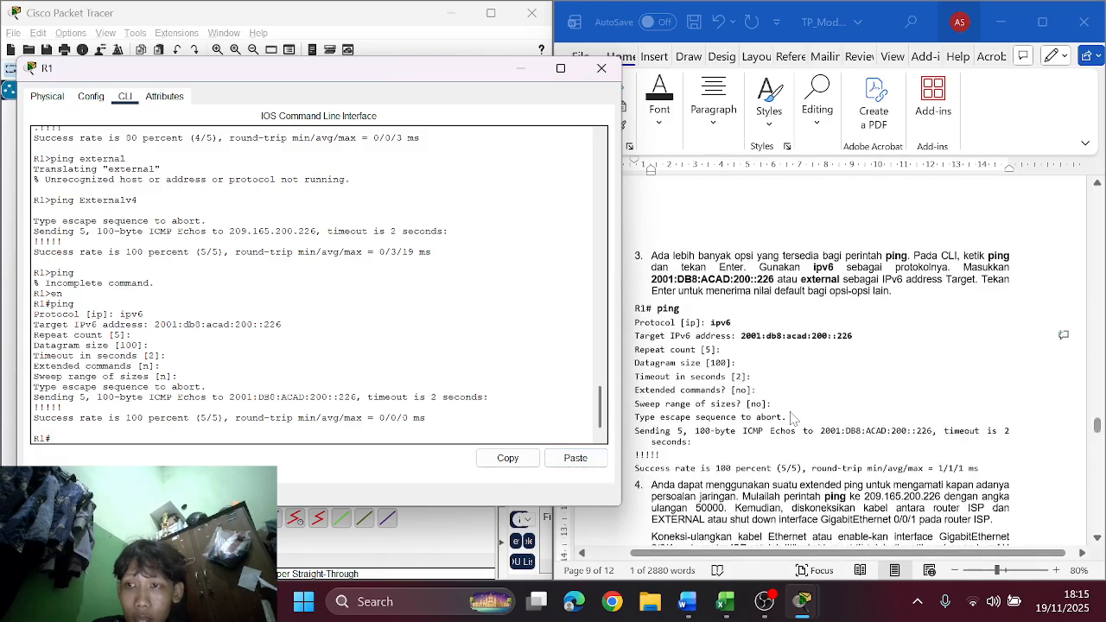
pyautogui.click(794, 419)
pyautogui.scroll(-3, 793, 419)
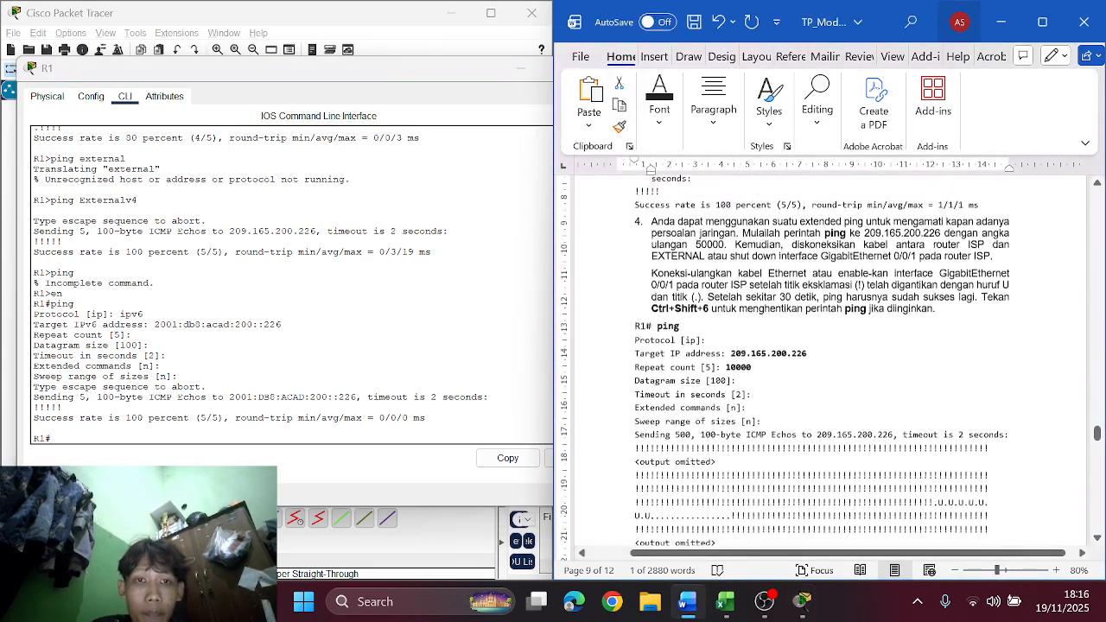
pyautogui.scroll(2, 825, 359)
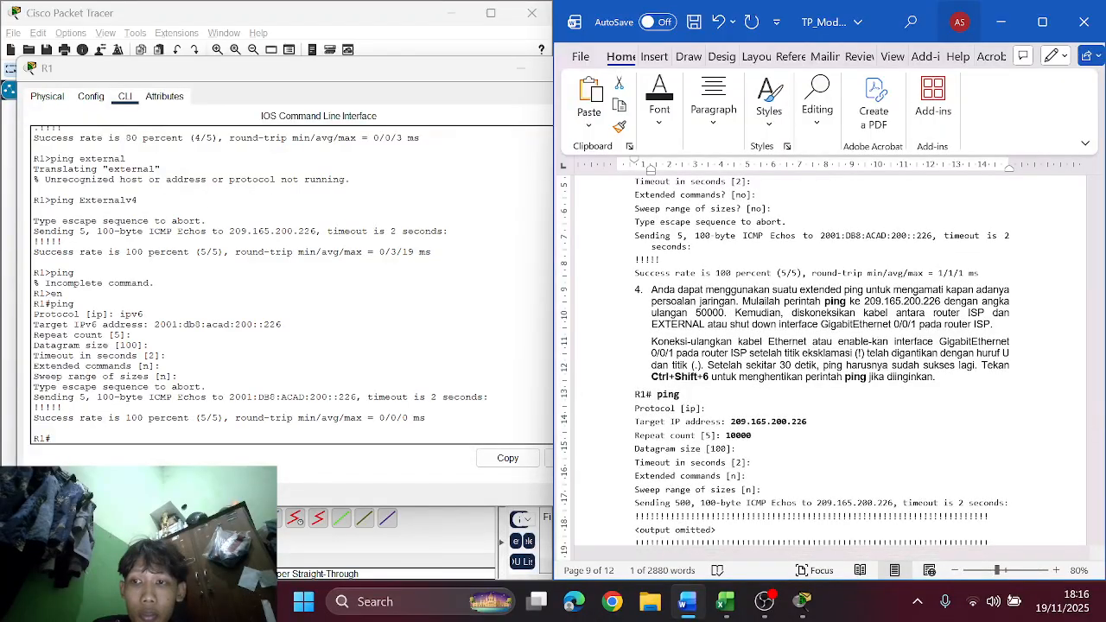
pyautogui.scroll(-3, 825, 359)
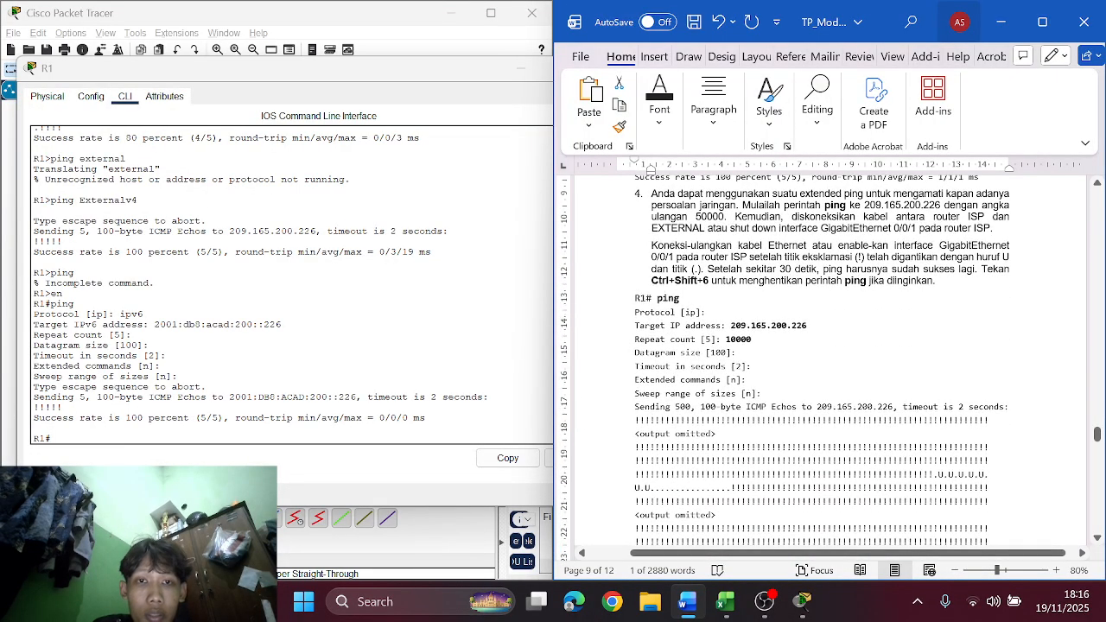
pyautogui.click(326, 457)
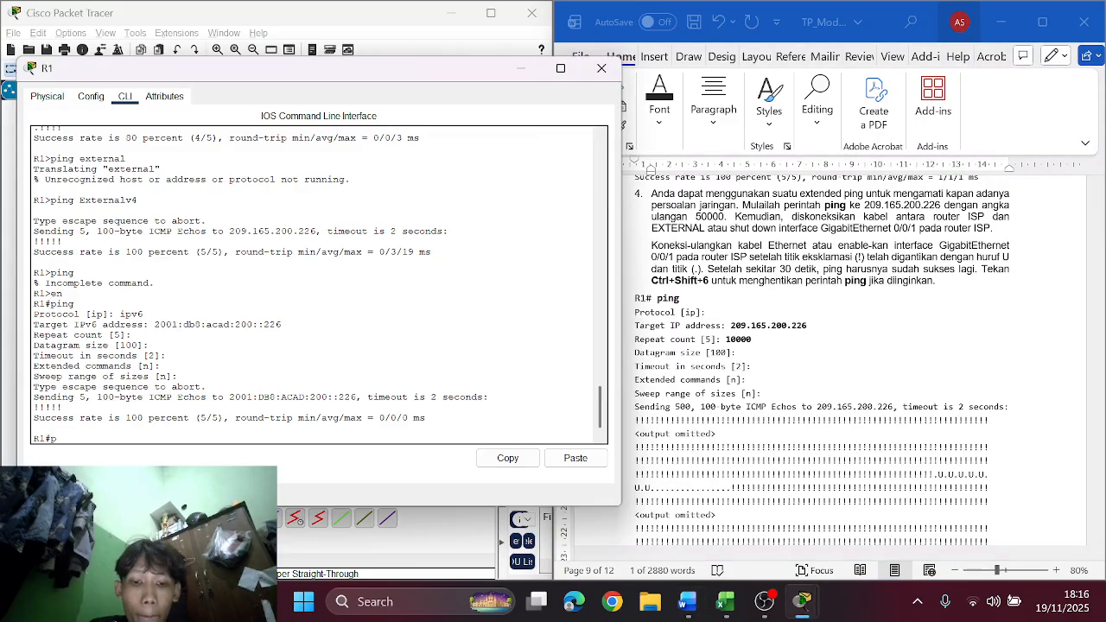
pyautogui.write('ping')
pyautogui.press('Return')
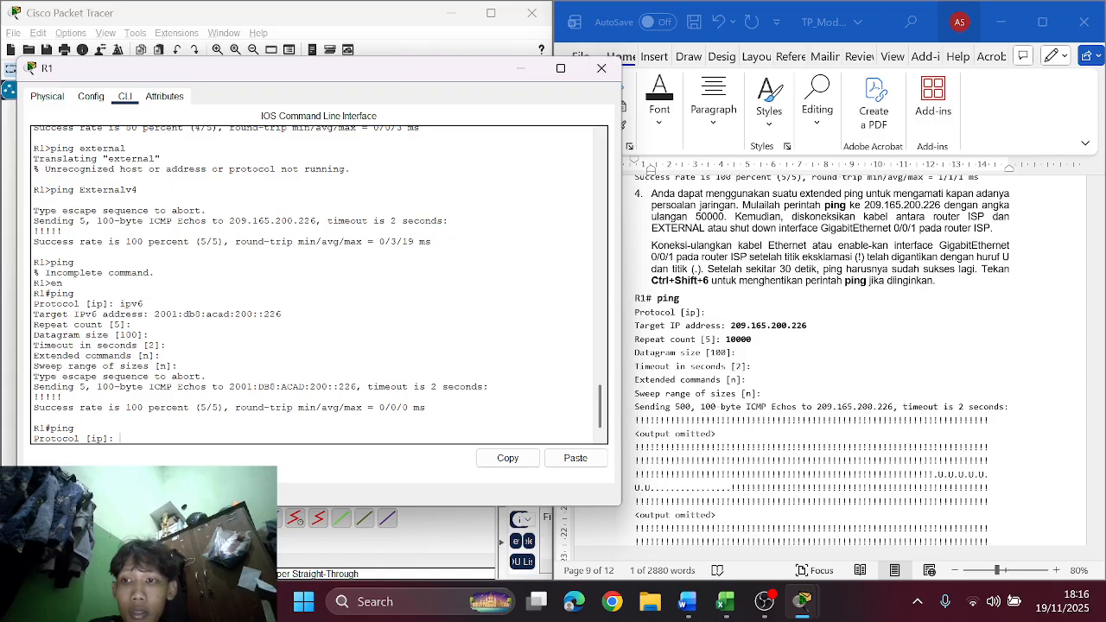
pyautogui.press('Return')
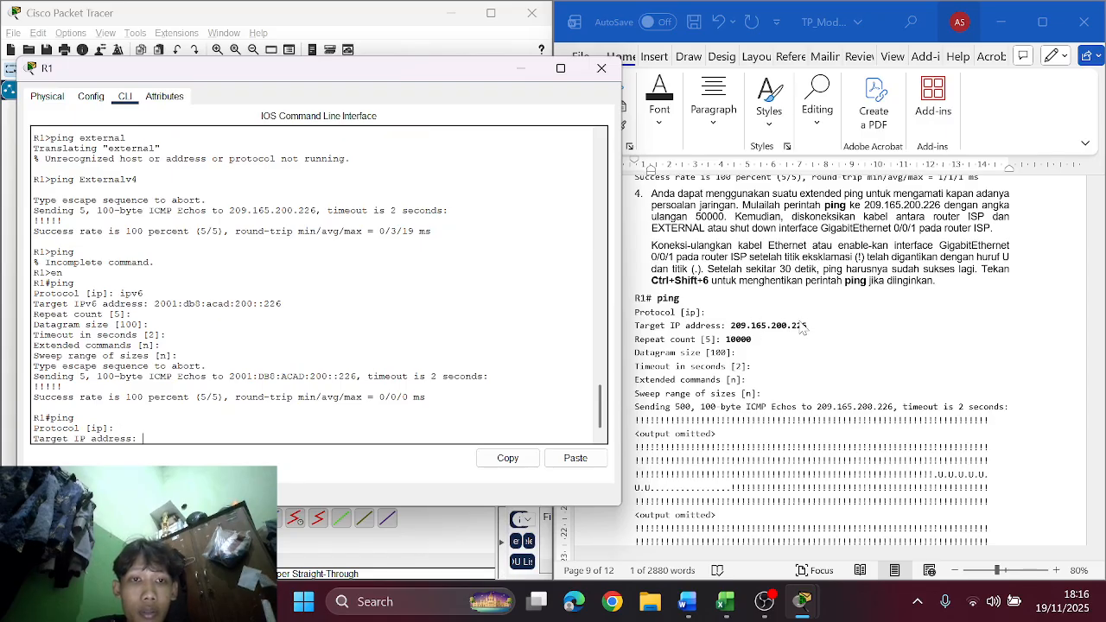
# Step: Copy 209.165.200.226 from the guide's step 4 and submit it as the extended ping's target IP address
pyautogui.click(812, 327)
pyautogui.moveTo(809, 327); pyautogui.dragTo(731, 327)
pyautogui.hotkey('ctrl', 'c')
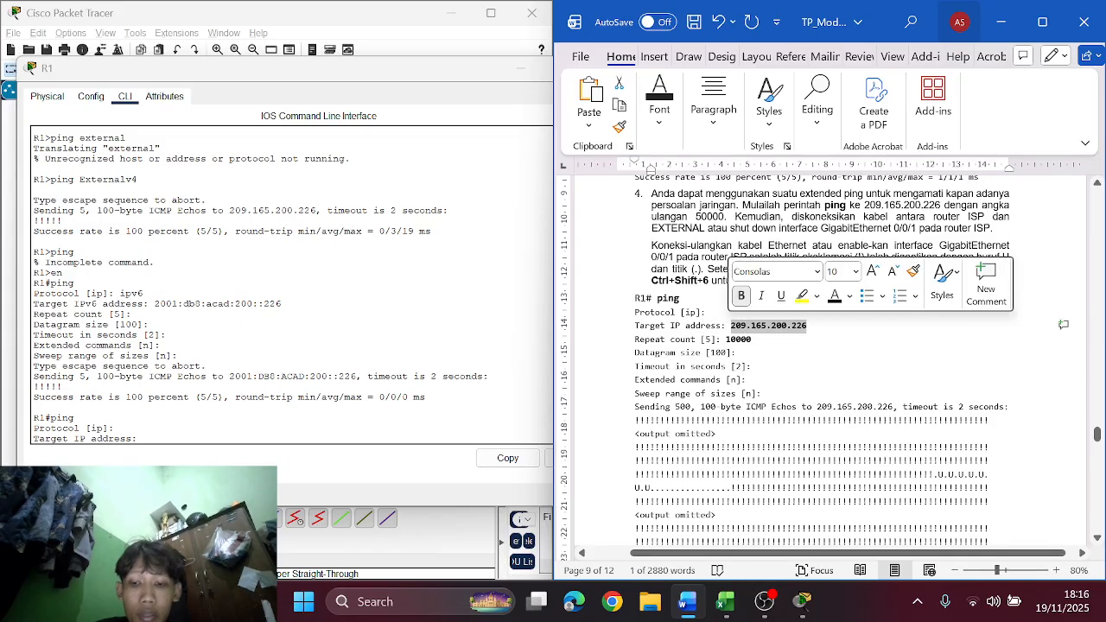
pyautogui.click(458, 421)
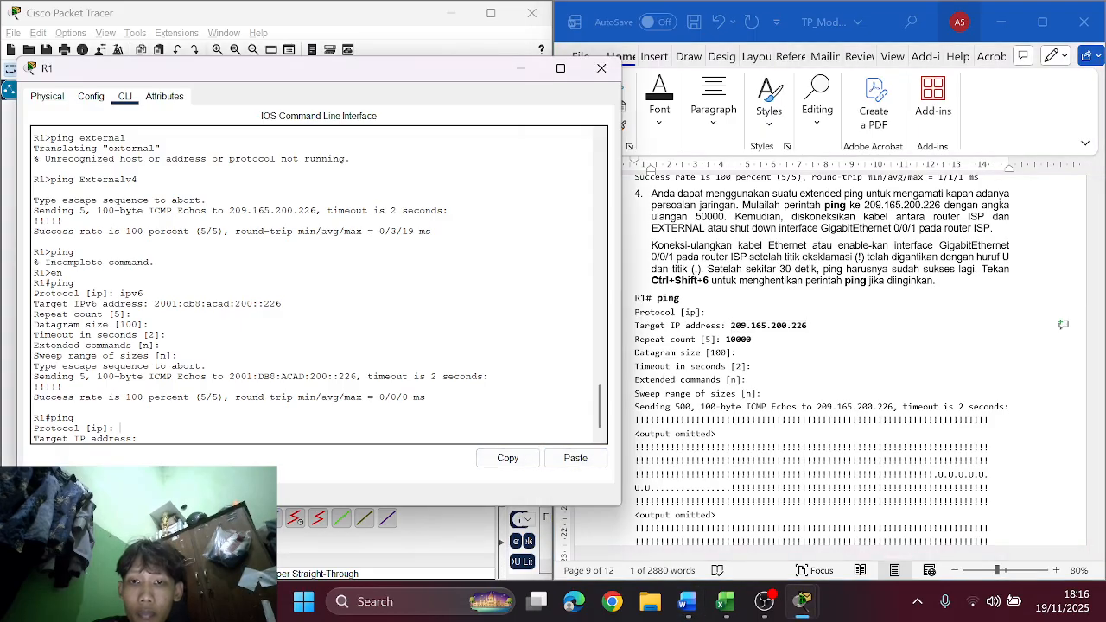
pyautogui.click(576, 458)
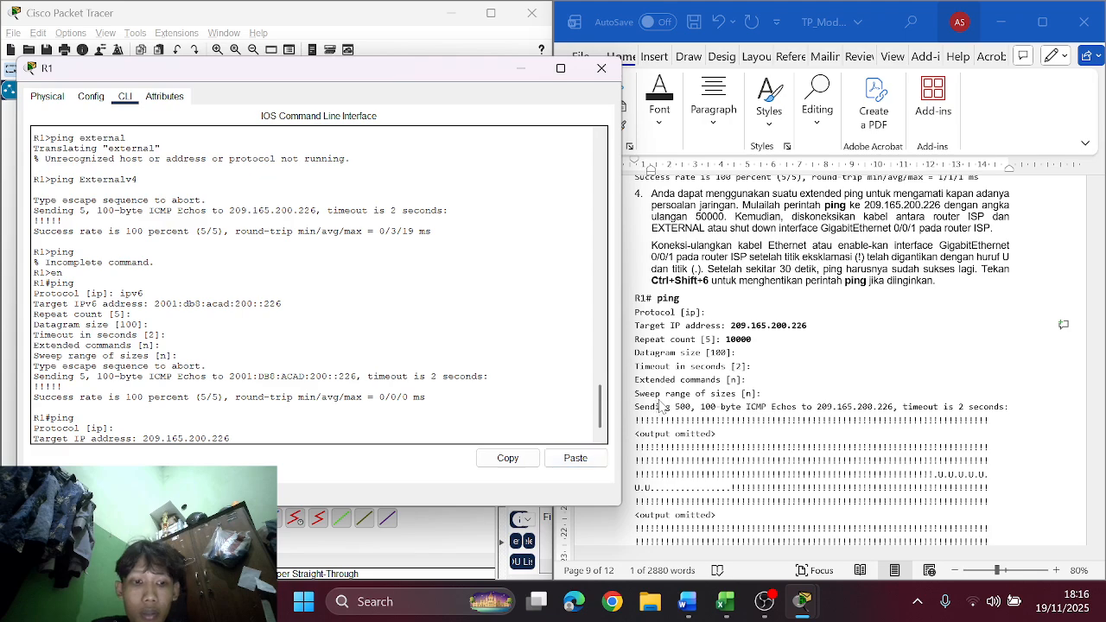
pyautogui.press('Return')
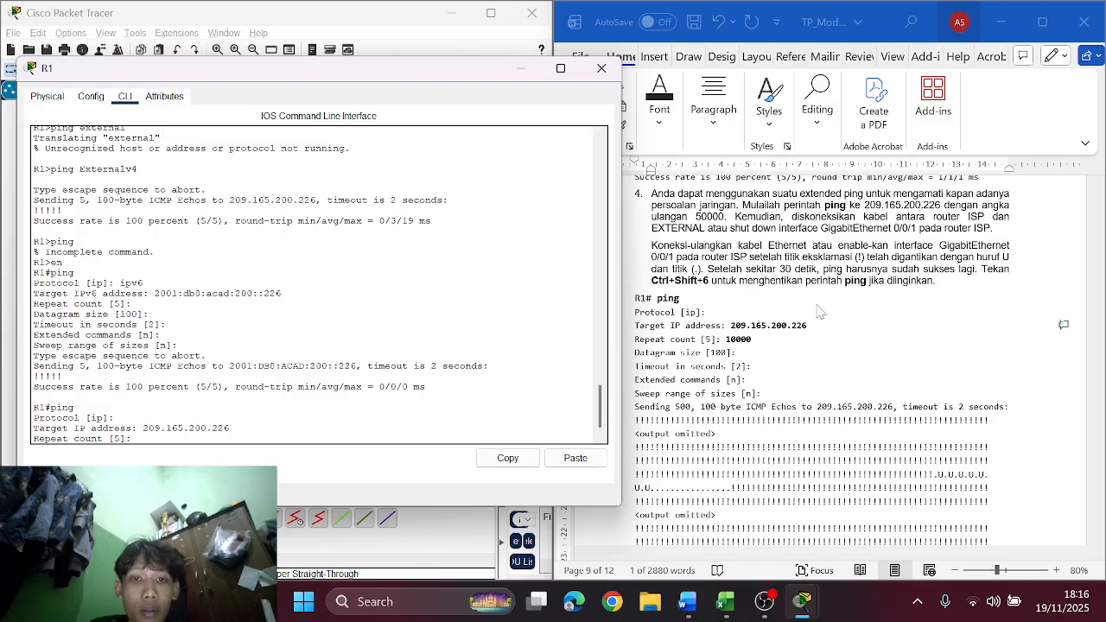
# Step: Set the repeat count to 50000 and accept the defaults for the remaining options to run the IPv4 ping
pyautogui.scroll(3, 817, 313)
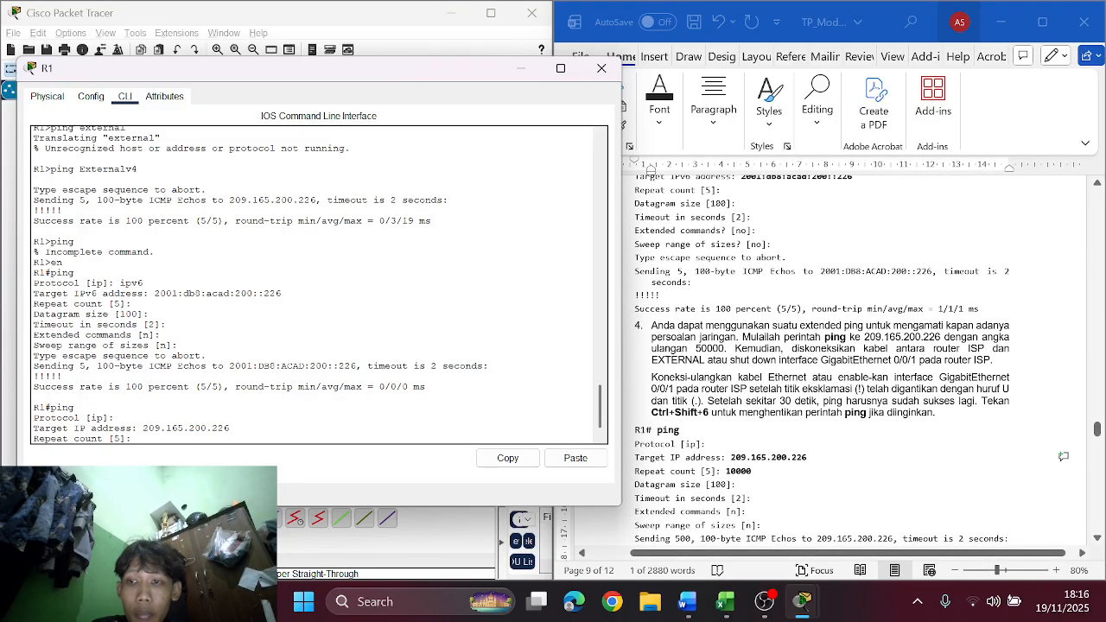
pyautogui.write('500')
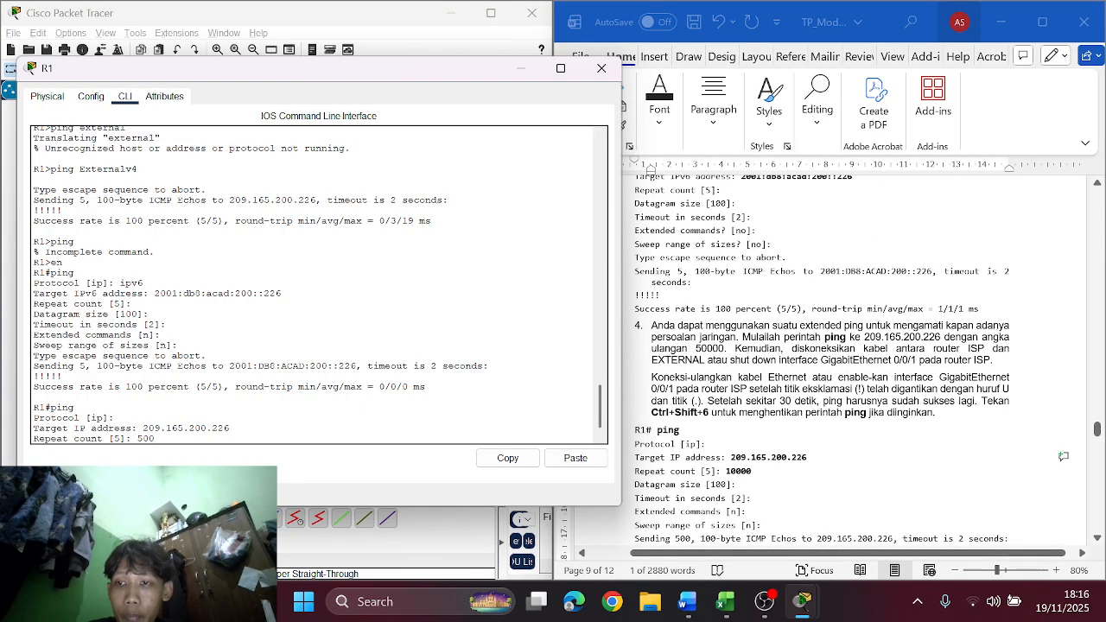
pyautogui.write('00')
pyautogui.press('Return')
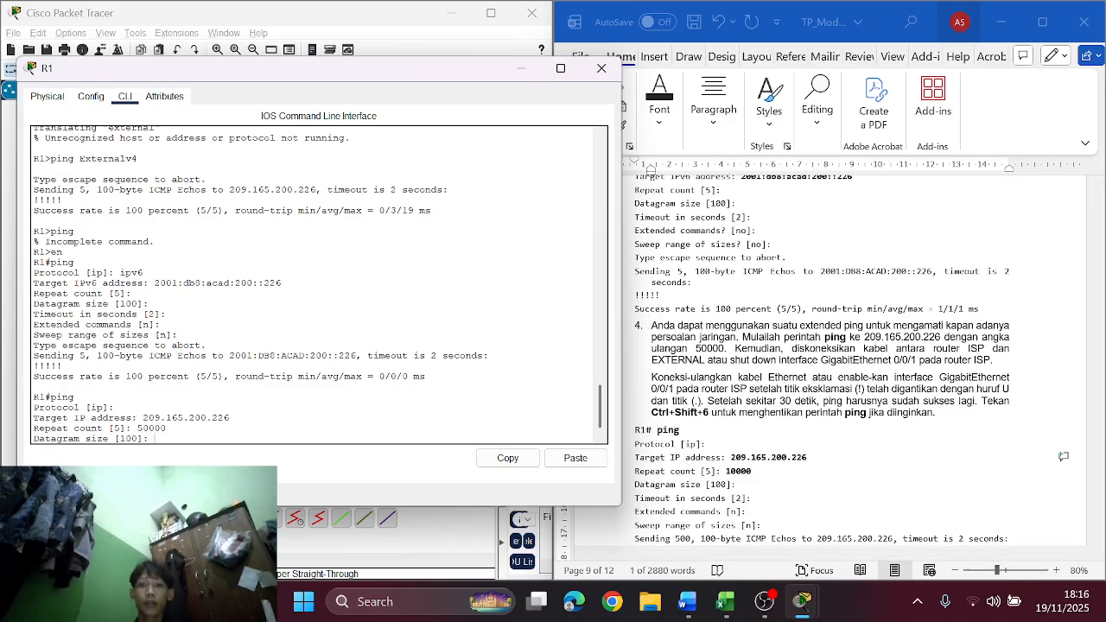
pyautogui.press('Return')
pyautogui.press('Return')
pyautogui.press('Return')
pyautogui.press('Return')
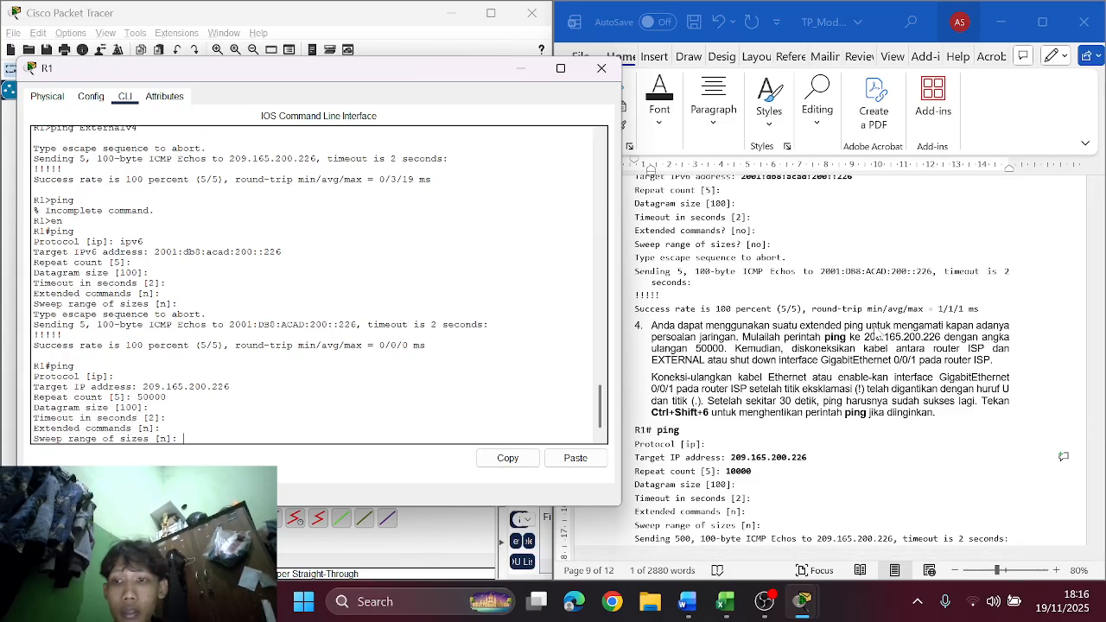
# Step: Following step 4 of the guide, shut down interface GigabitEthernet0/0/1 on the ISP router with sh while R1's ping runs
pyautogui.scroll(-1, 873, 336)
pyautogui.scroll(-3, 877, 333)
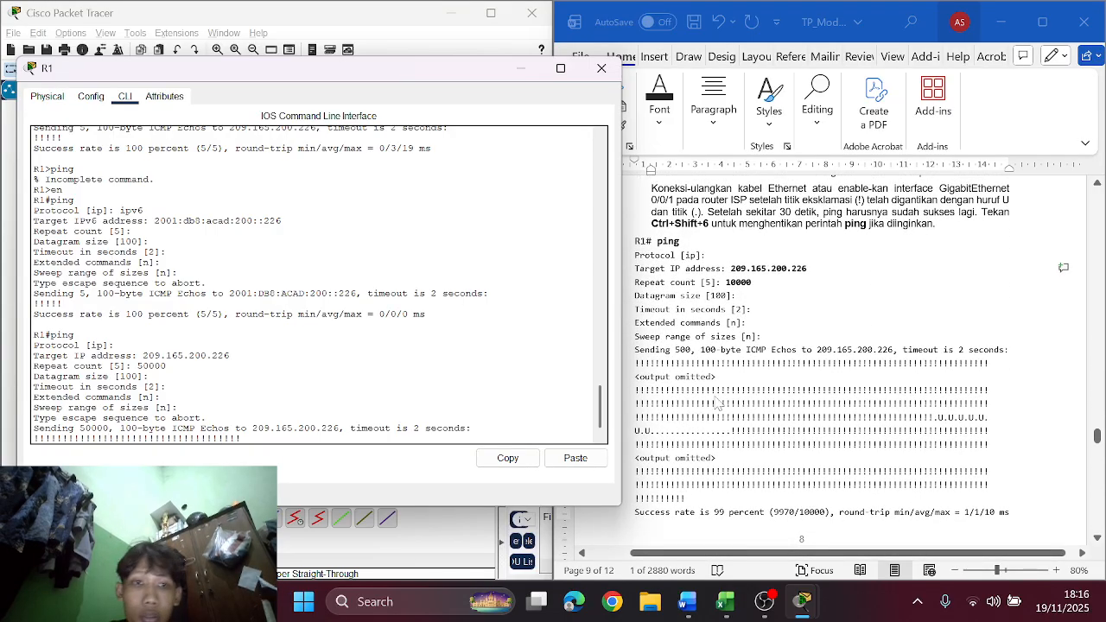
pyautogui.scroll(1, 717, 401)
pyautogui.scroll(1, 717, 402)
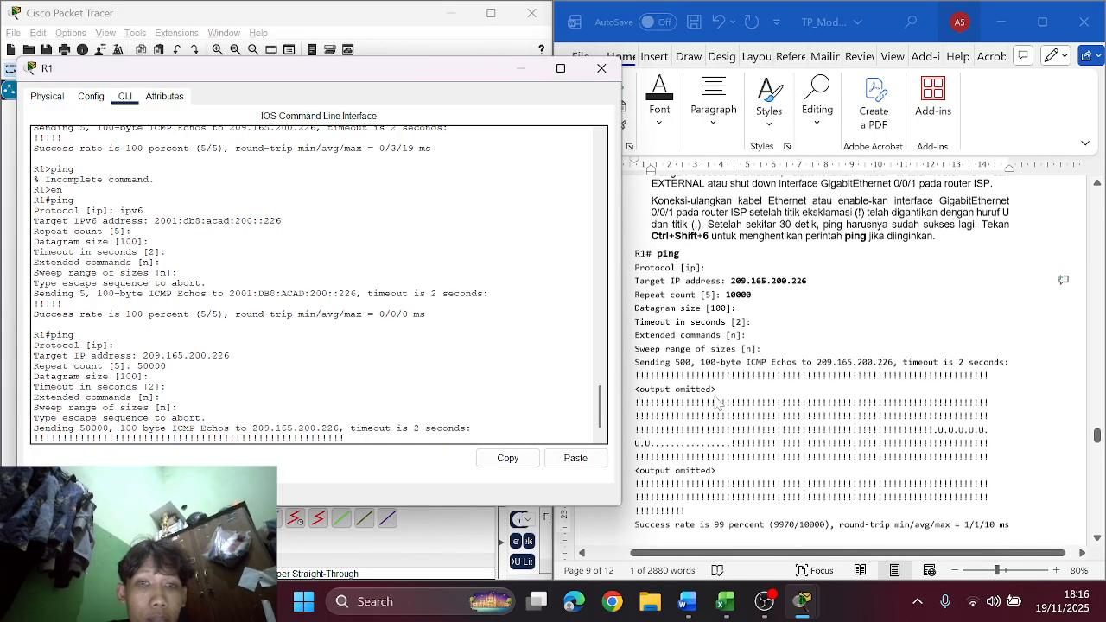
pyautogui.scroll(1, 778, 346)
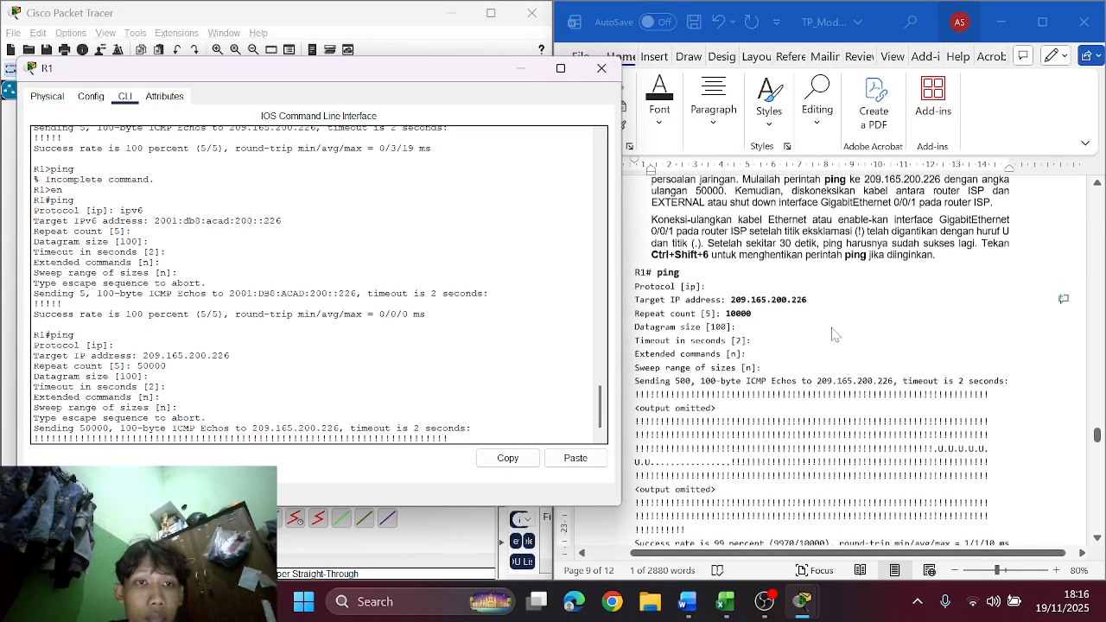
pyautogui.scroll(1, 748, 288)
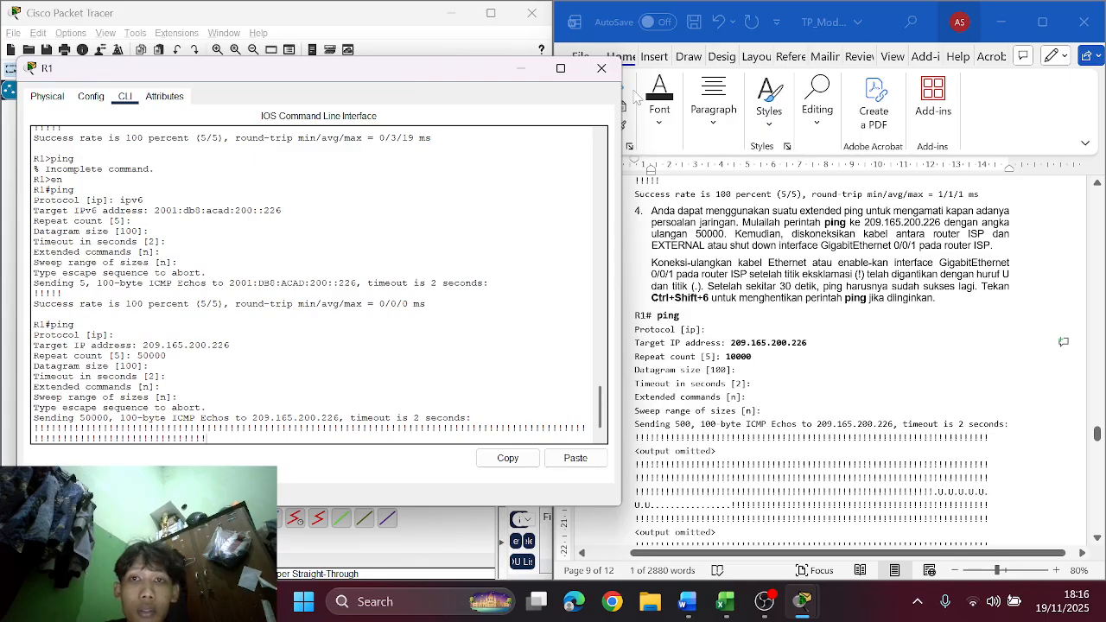
pyautogui.click(601, 68)
pyautogui.click(367, 251)
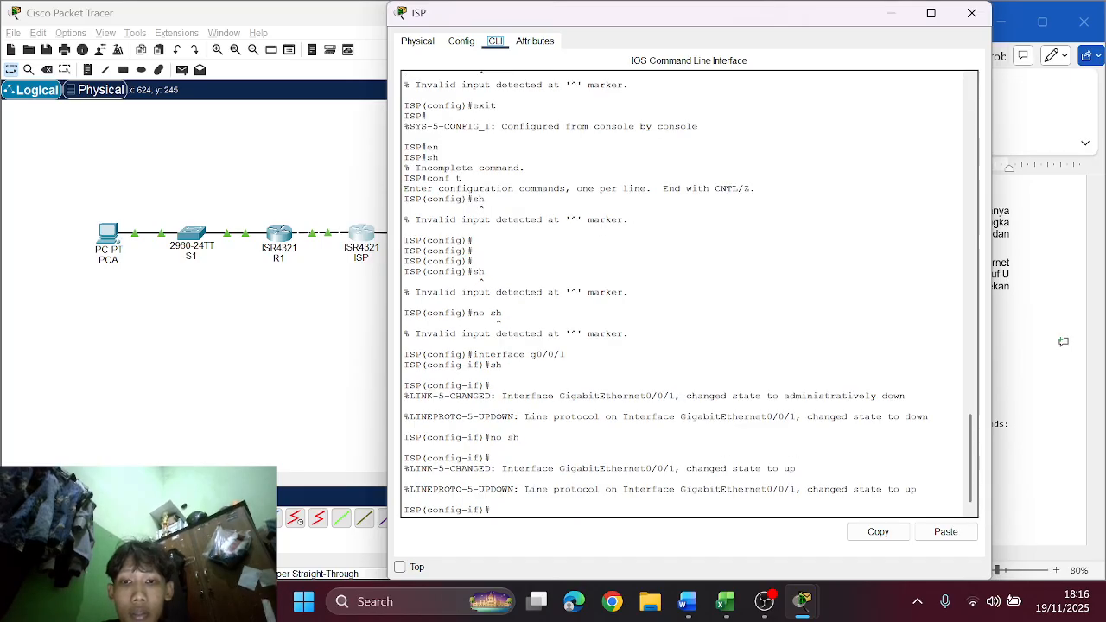
pyautogui.write('sh')
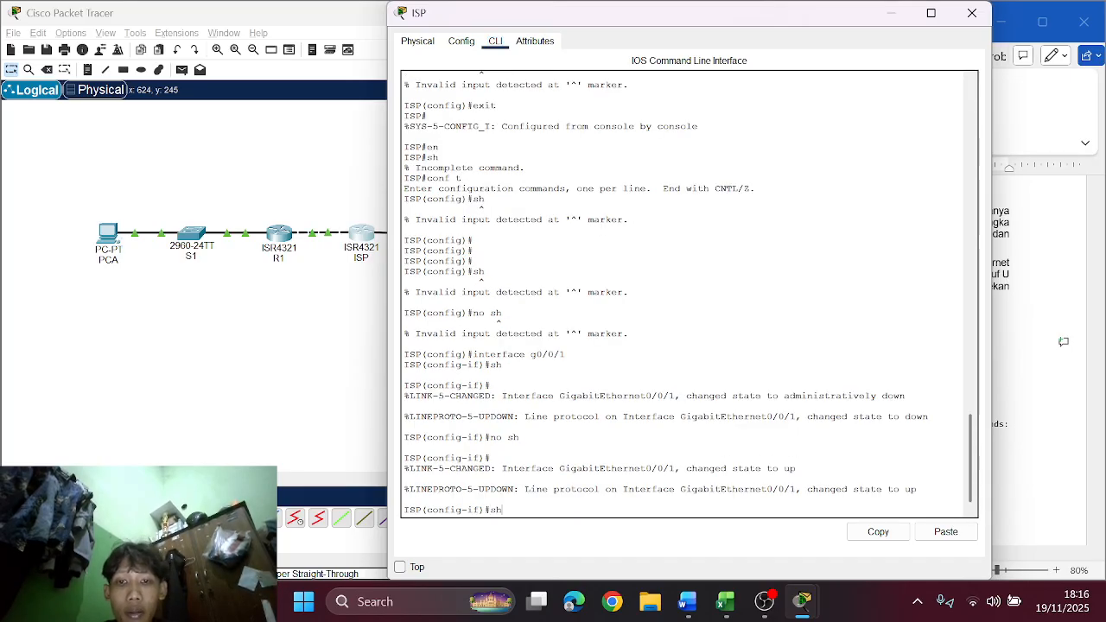
pyautogui.press('Return')
pyautogui.press('Return')
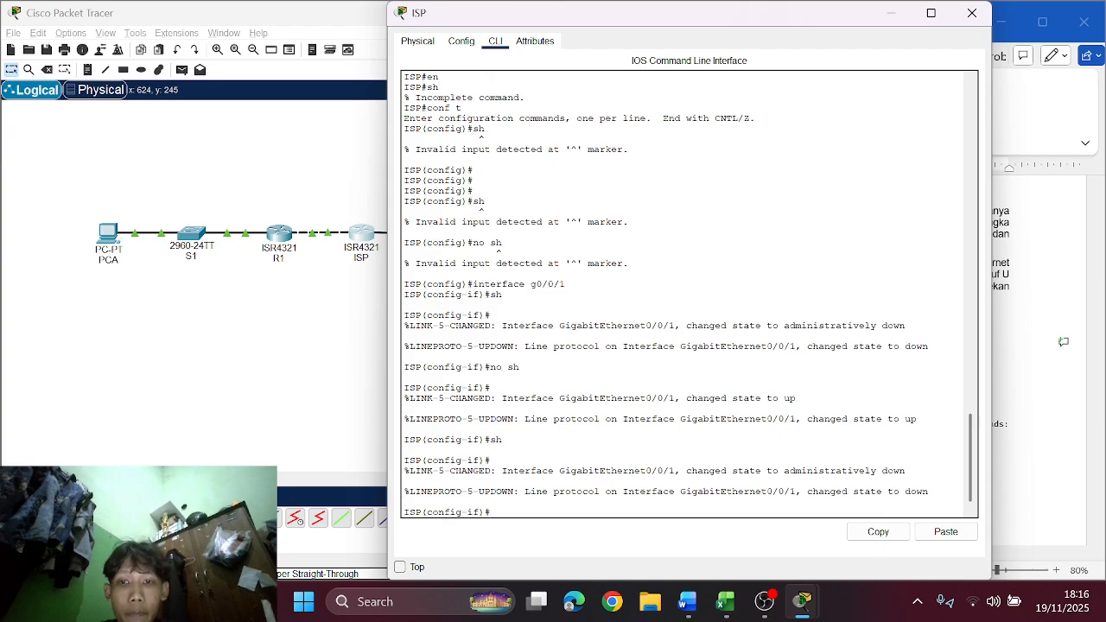
# Step: Reopen R1's command line and place its window beside the guide to observe the running ping
pyautogui.click(279, 326)
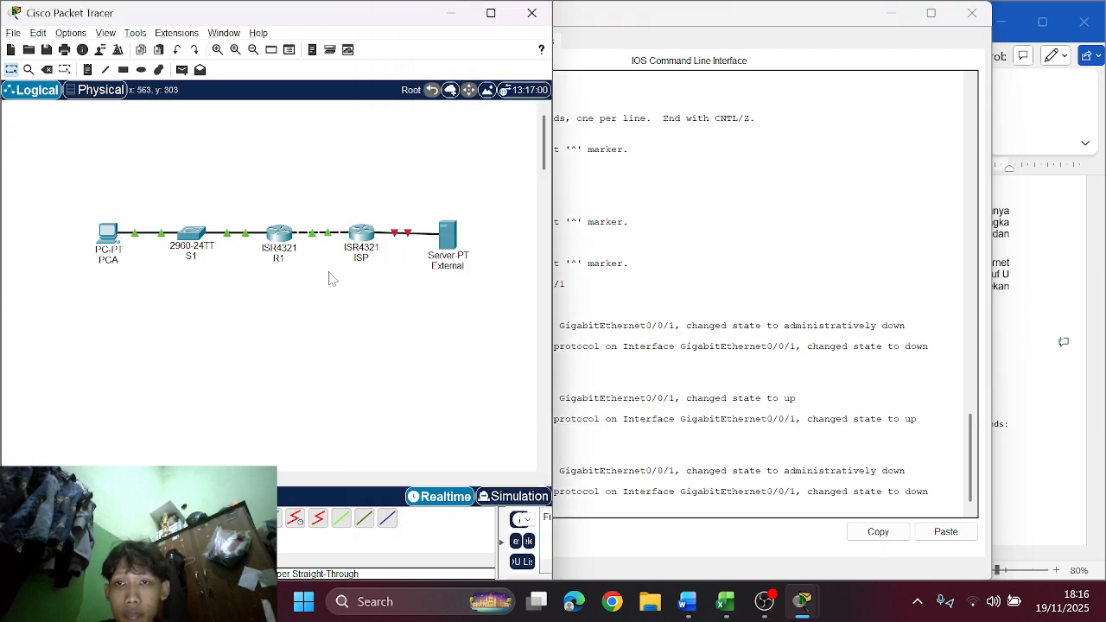
pyautogui.click(278, 235)
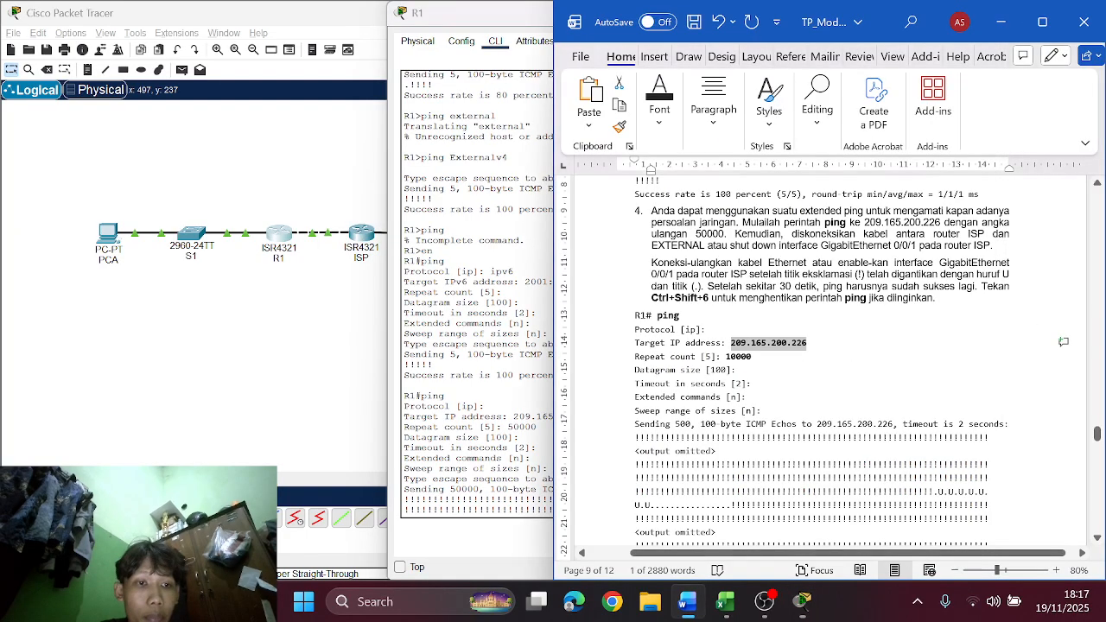
pyautogui.click(1025, 317)
pyautogui.click(496, 9)
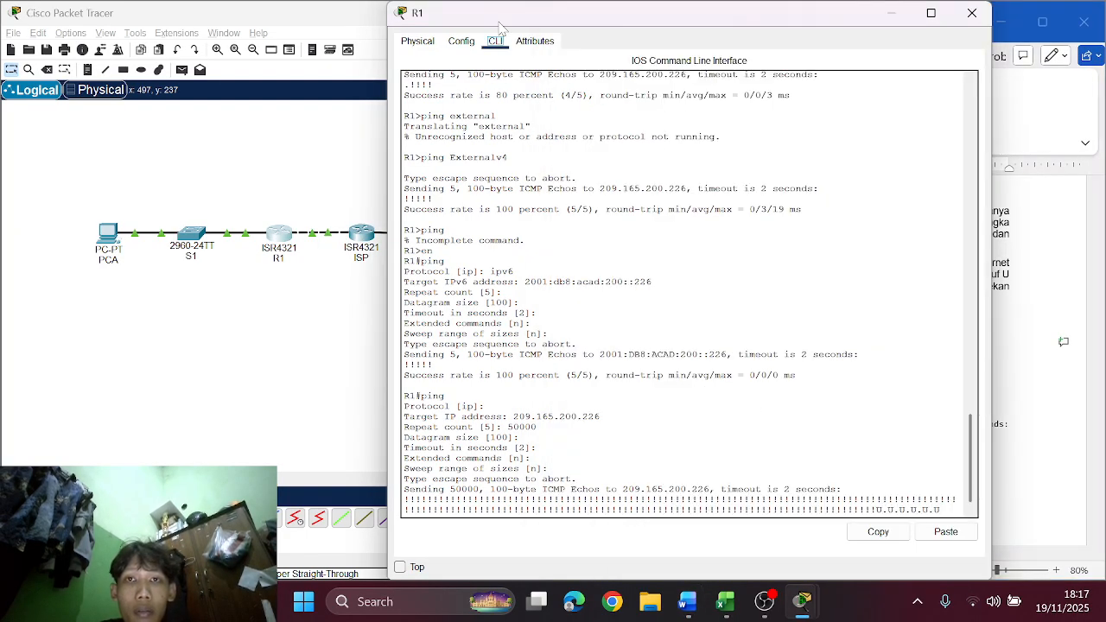
pyautogui.moveTo(524, 13); pyautogui.dragTo(101, 26)
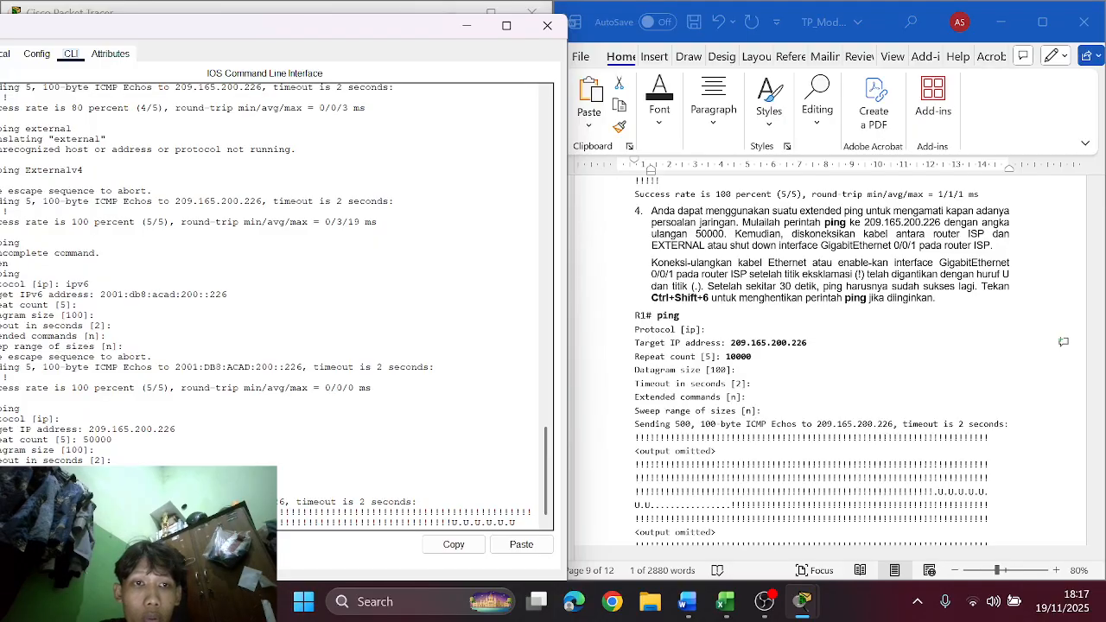
# Step: Compare R1's ping output with the guide's sample and read the explanation of the U and dot symbols up to Latihan 3
pyautogui.scroll(-5, 775, 393)
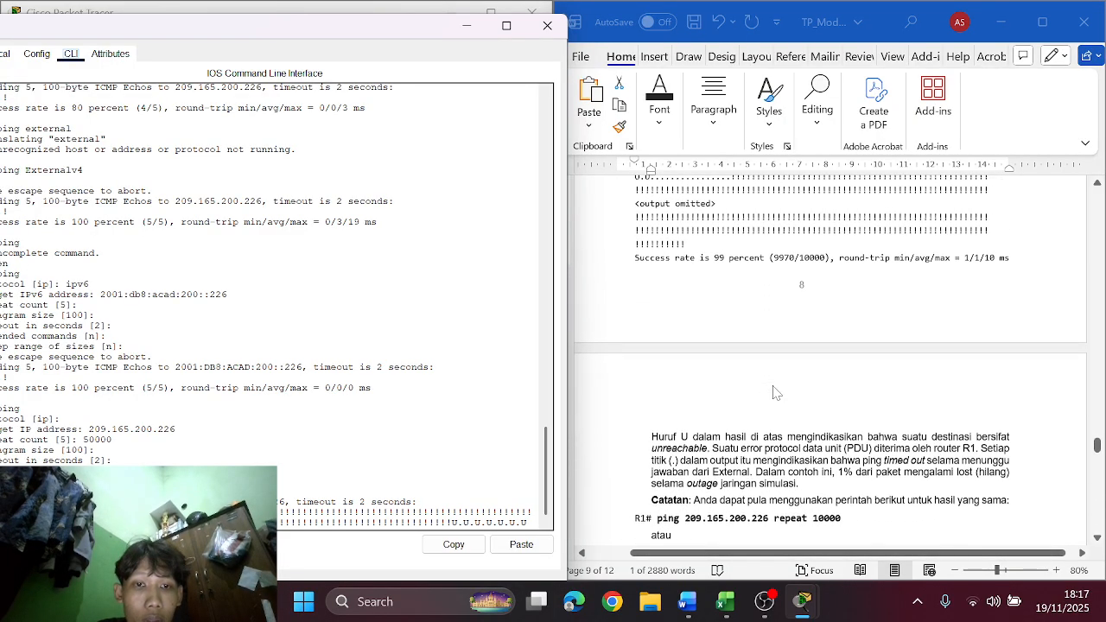
pyautogui.scroll(1, 802, 439)
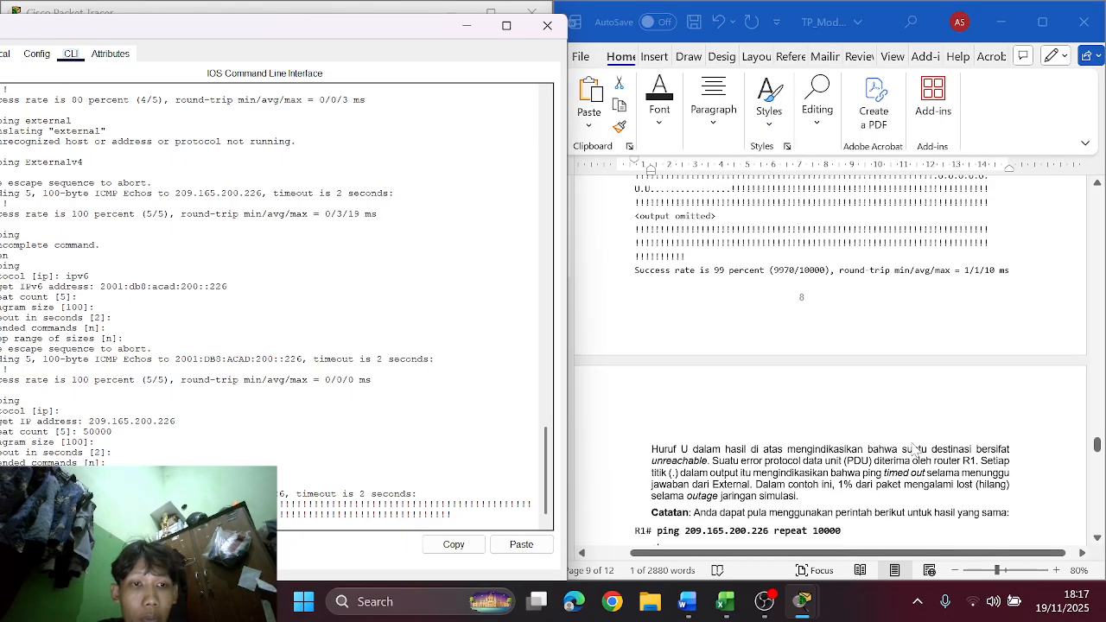
pyautogui.scroll(1, 874, 444)
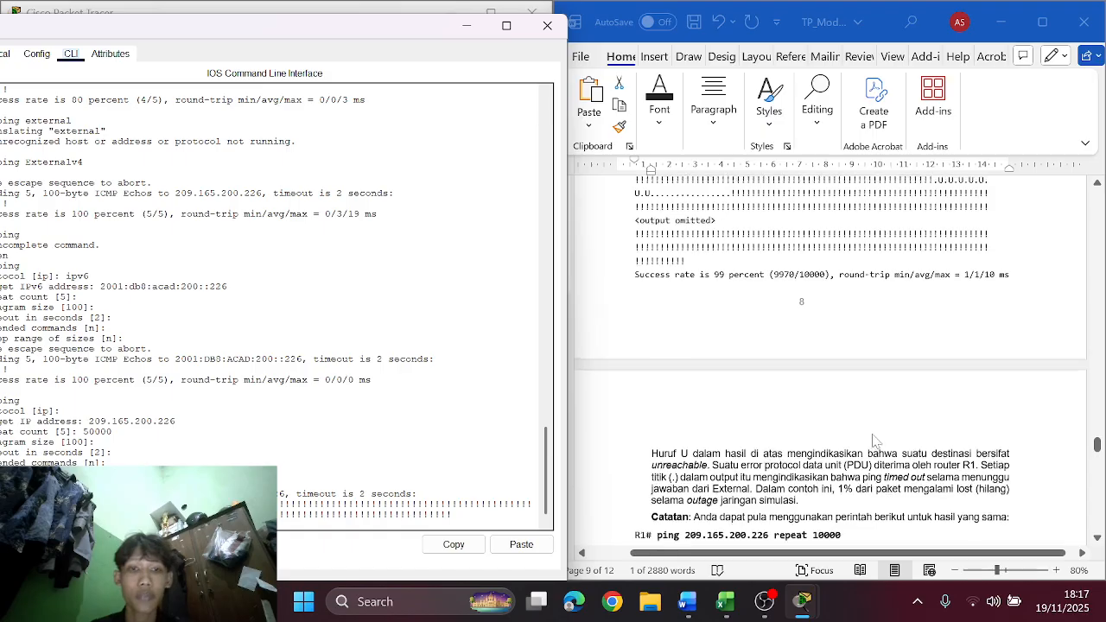
pyautogui.scroll(-1, 770, 366)
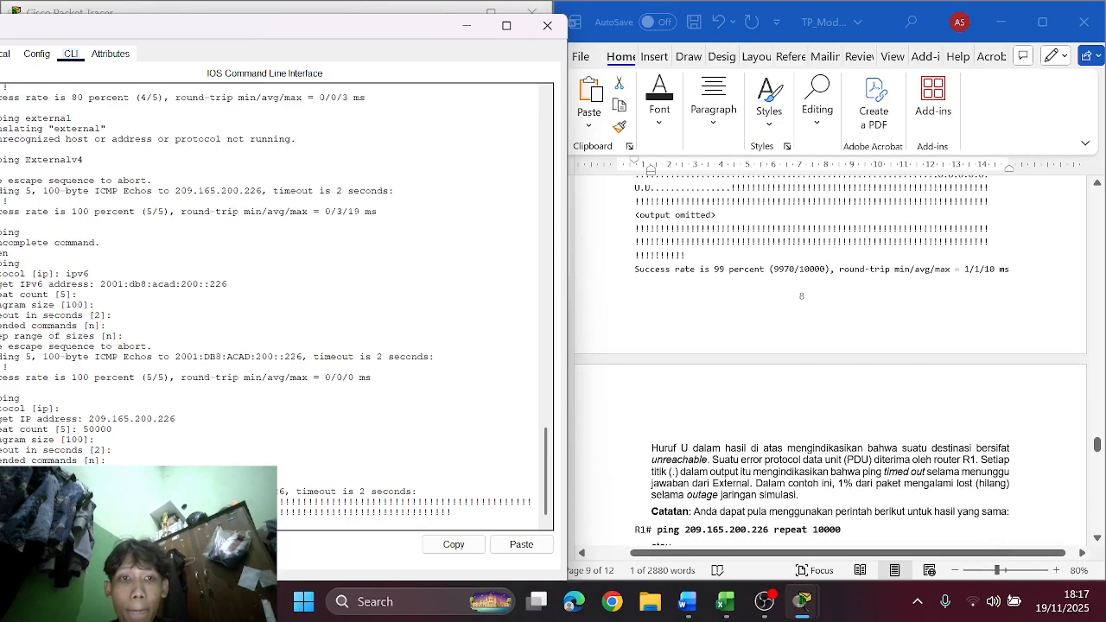
pyautogui.scroll(5, 838, 395)
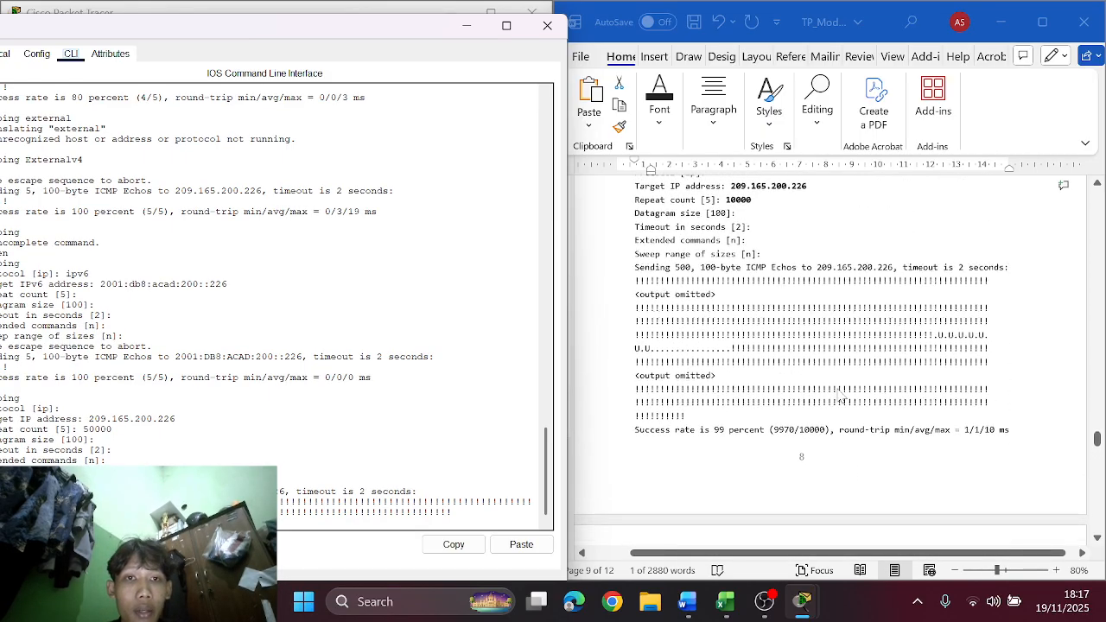
pyautogui.scroll(-4, 838, 395)
pyautogui.scroll(-2, 839, 396)
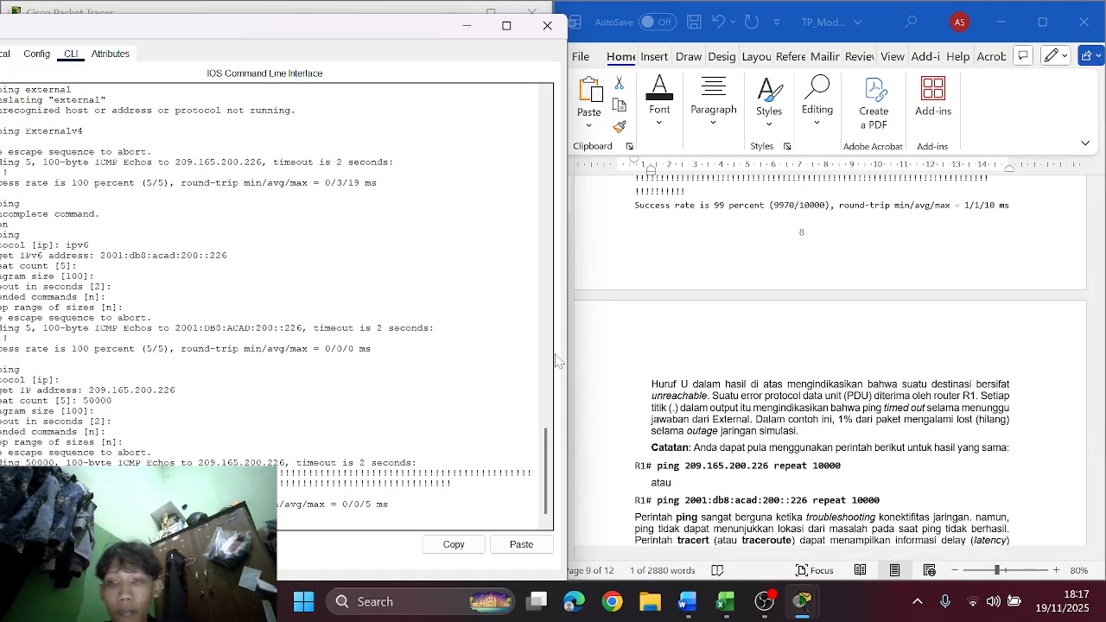
pyautogui.scroll(-1, 817, 345)
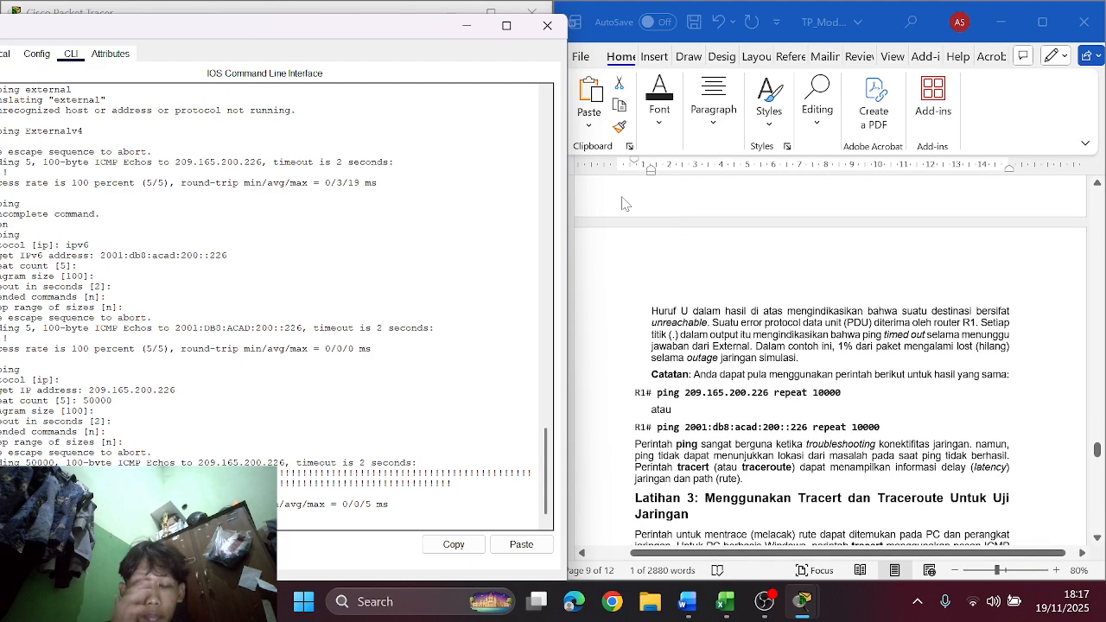
pyautogui.scroll(-1, 666, 313)
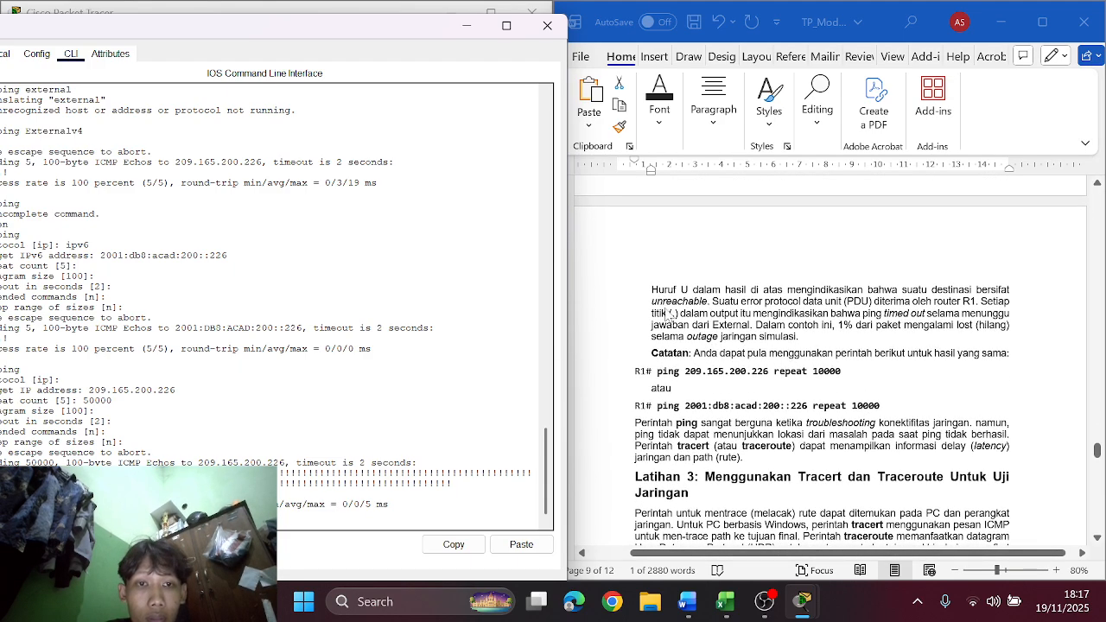
pyautogui.click(745, 346)
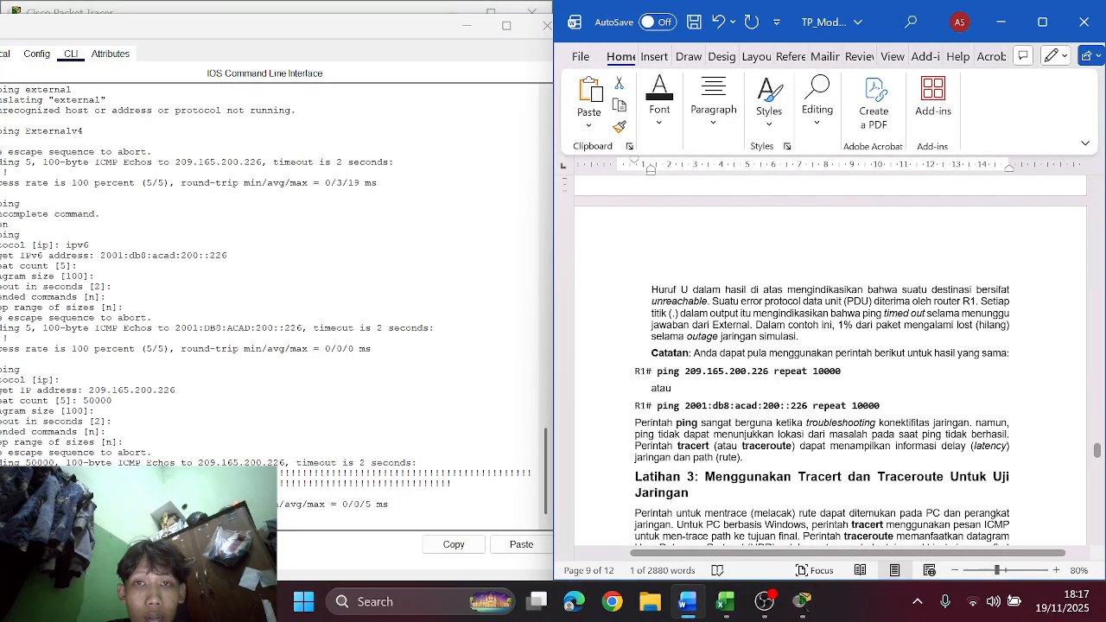
# Step: Copy the command ping 209.165.200.226 repeat 10000 from the guide's Catatan and try to run it on R1's command line
pyautogui.click(542, 27)
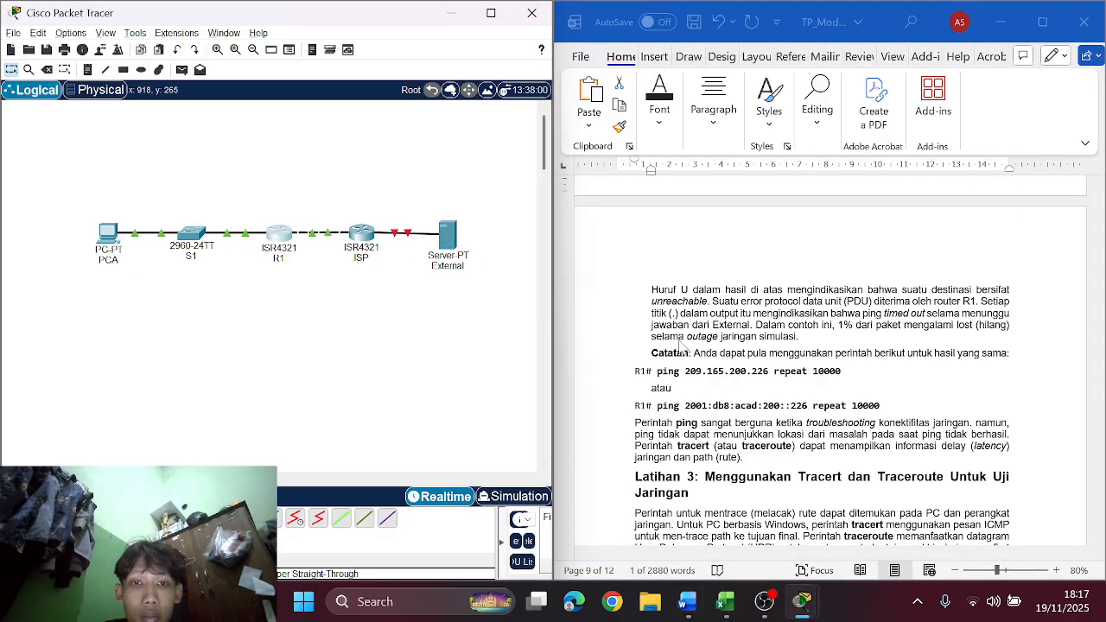
pyautogui.click(843, 375)
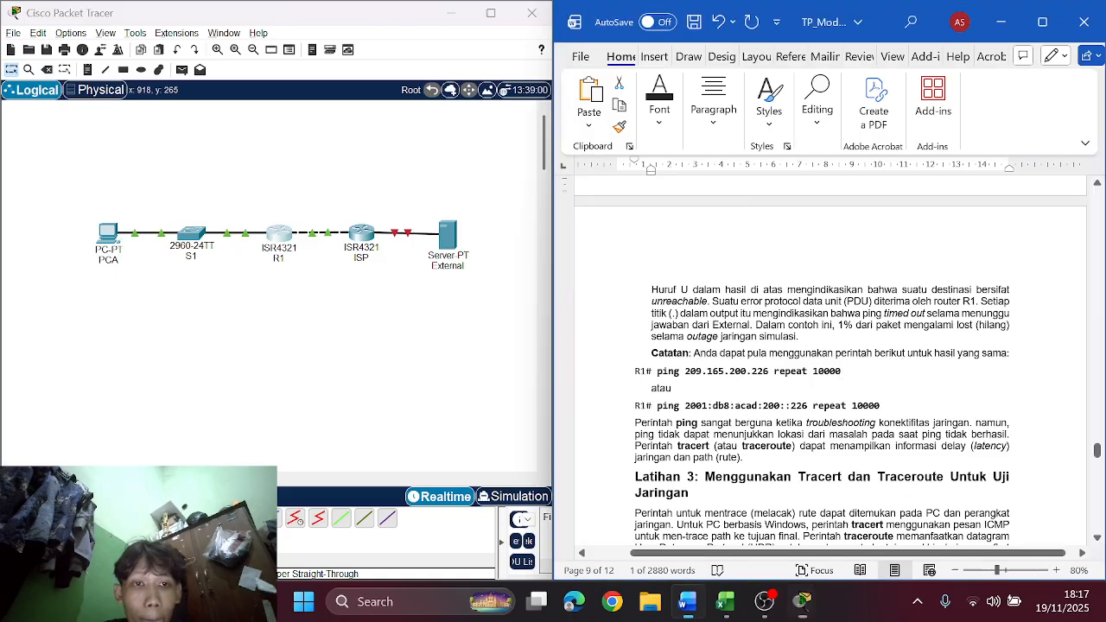
pyautogui.moveTo(841, 371); pyautogui.dragTo(656, 372)
pyautogui.hotkey('ctrl', 'c')
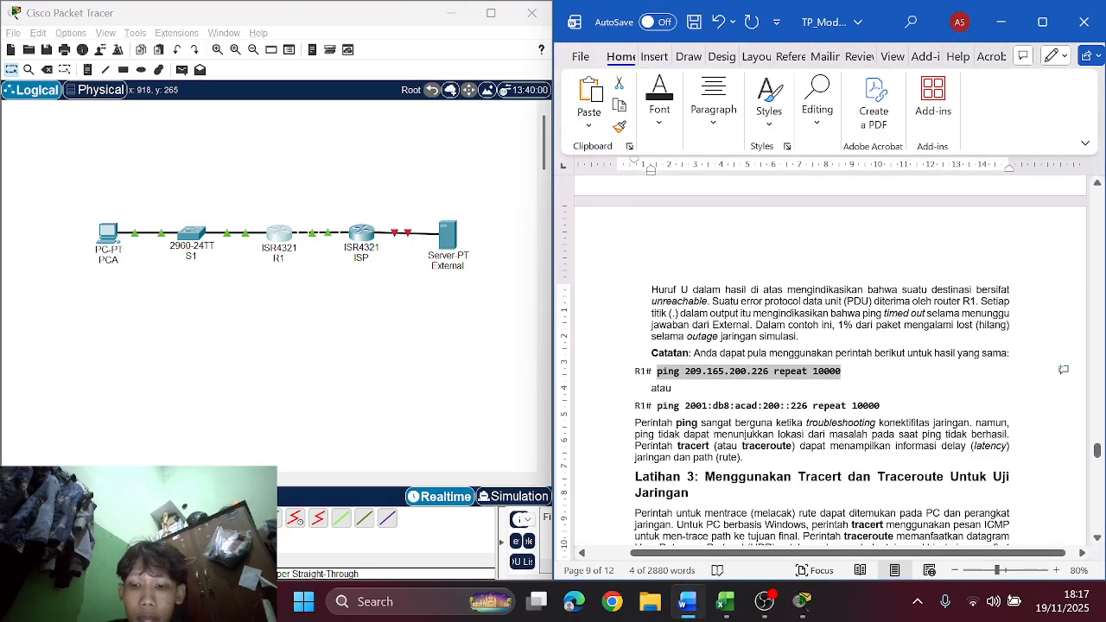
pyautogui.click(280, 249)
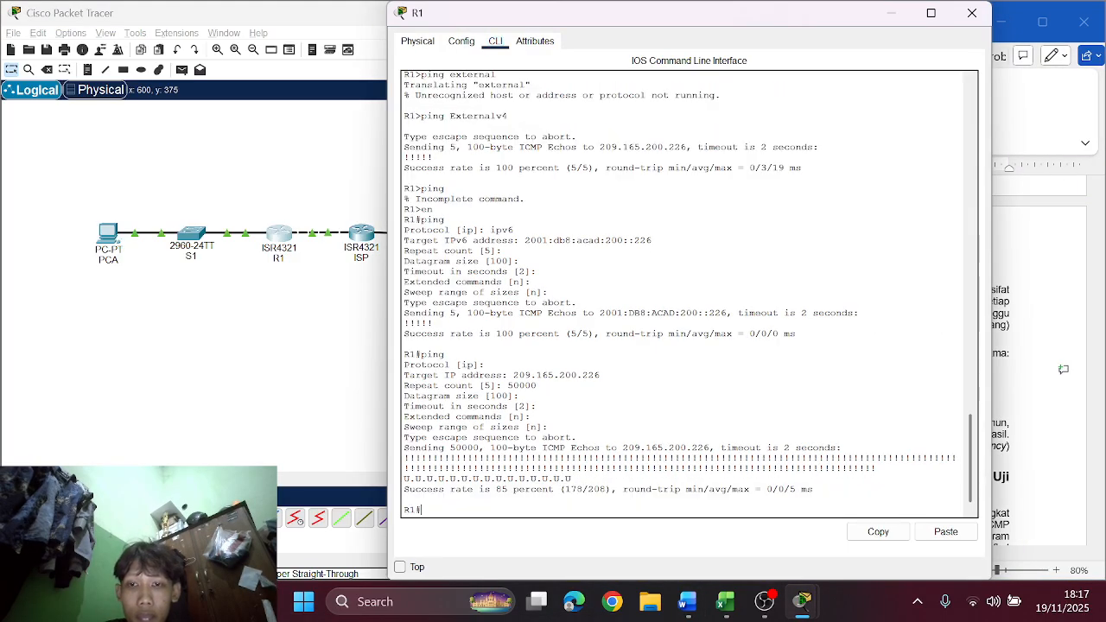
pyautogui.click(951, 533)
pyautogui.press('Return')
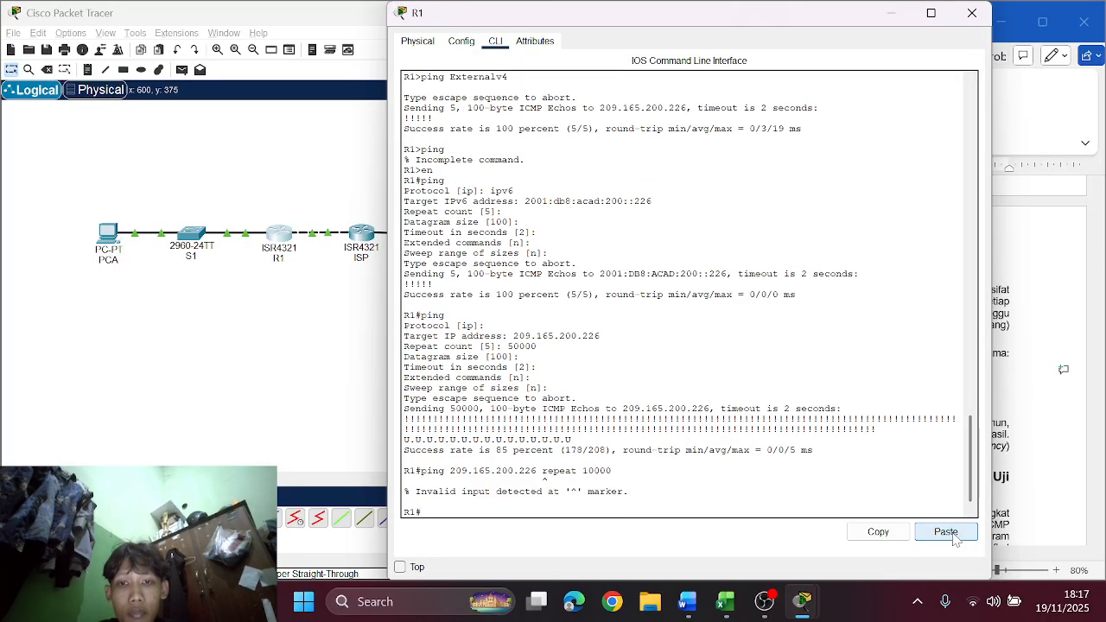
# Step: Copy the IPv6 command ping 2001:db8:acad:200::226 repeat 10000 from the guide, try to run it on R1, and close R1's window
pyautogui.click(1065, 328)
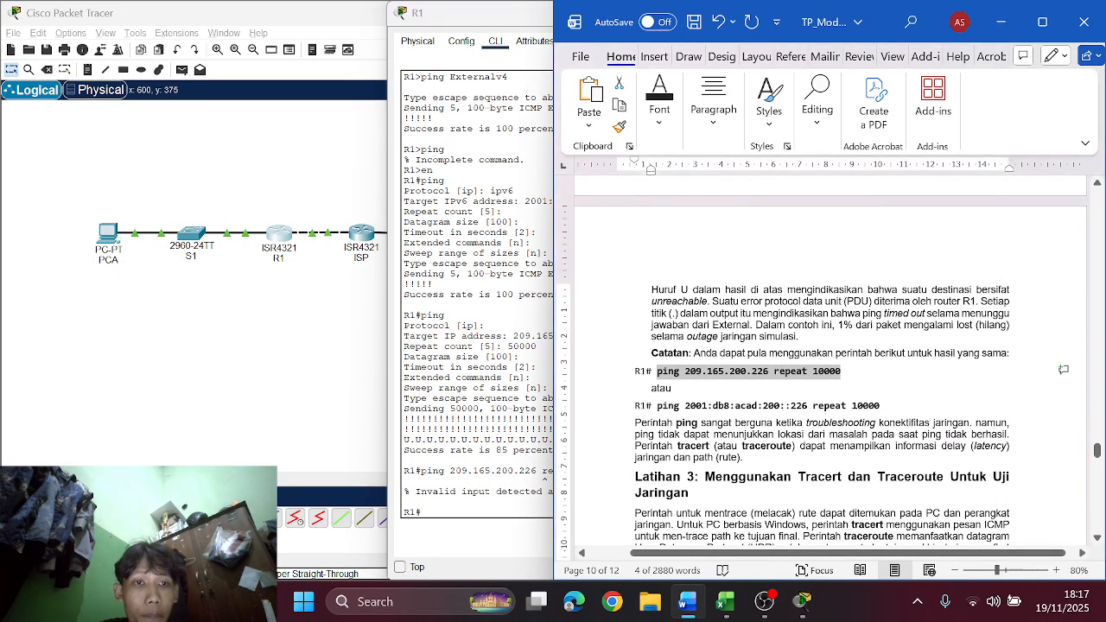
pyautogui.moveTo(880, 405); pyautogui.dragTo(666, 410)
pyautogui.hotkey('ctrl', 'c')
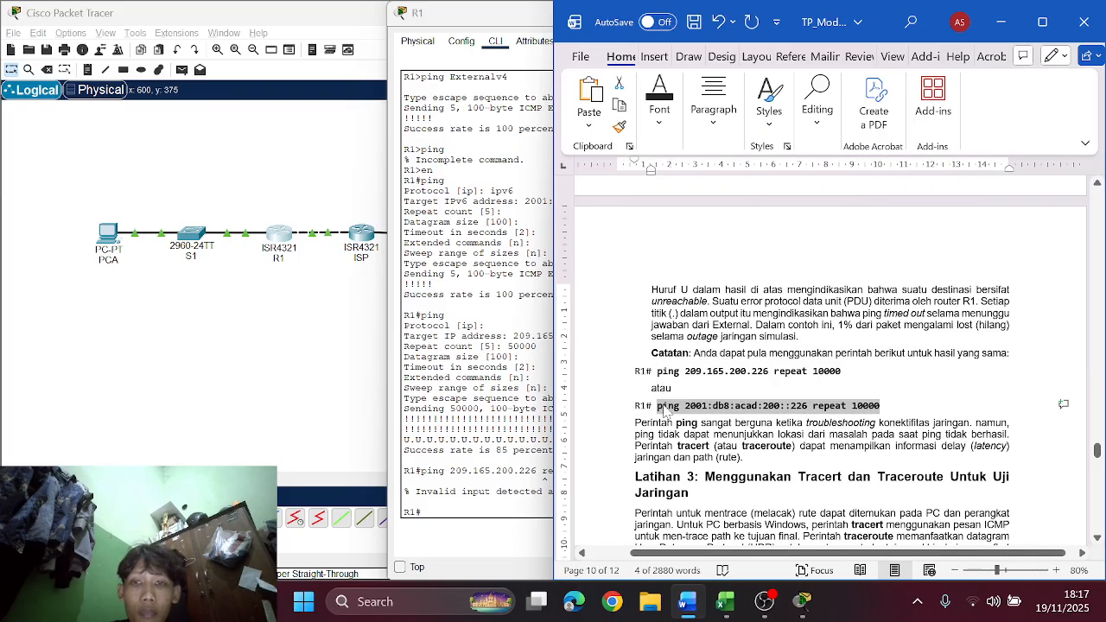
pyautogui.click(495, 425)
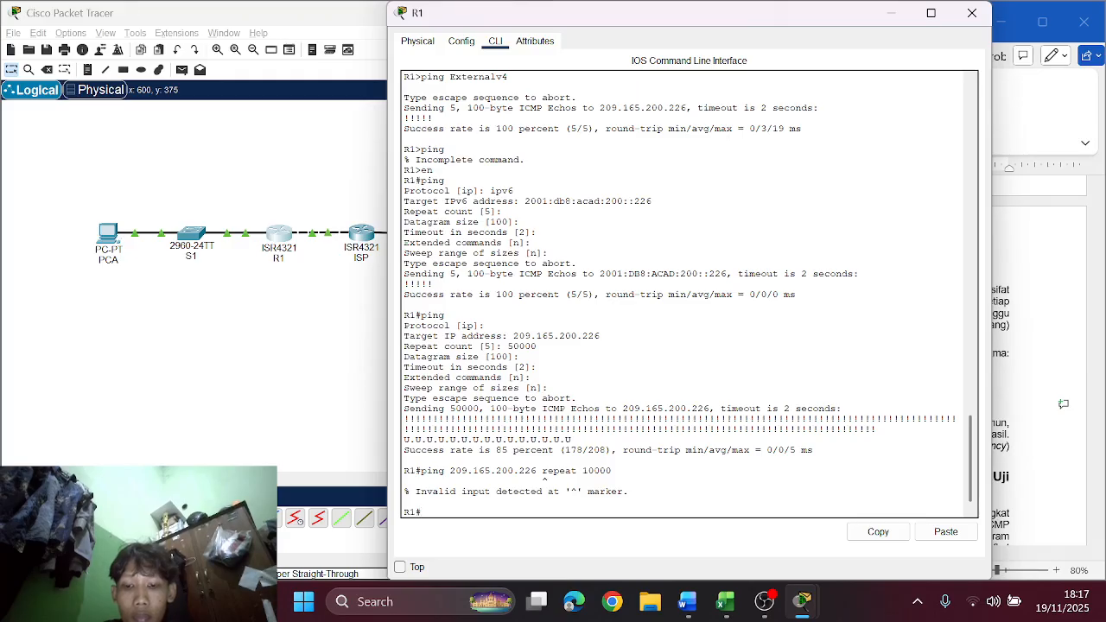
pyautogui.click(968, 536)
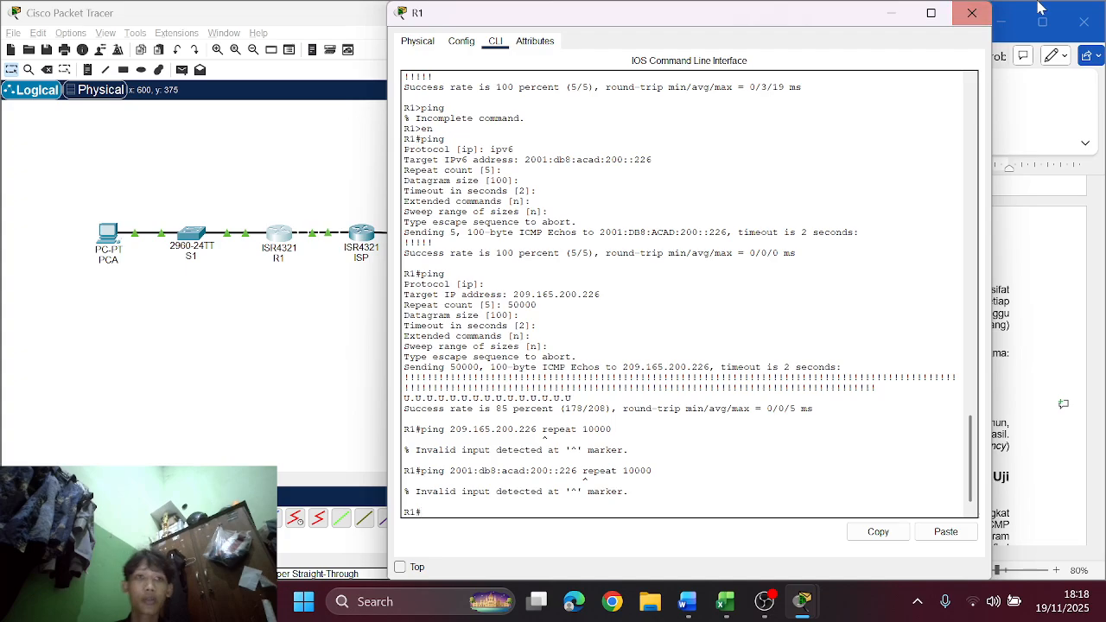
pyautogui.click(967, 18)
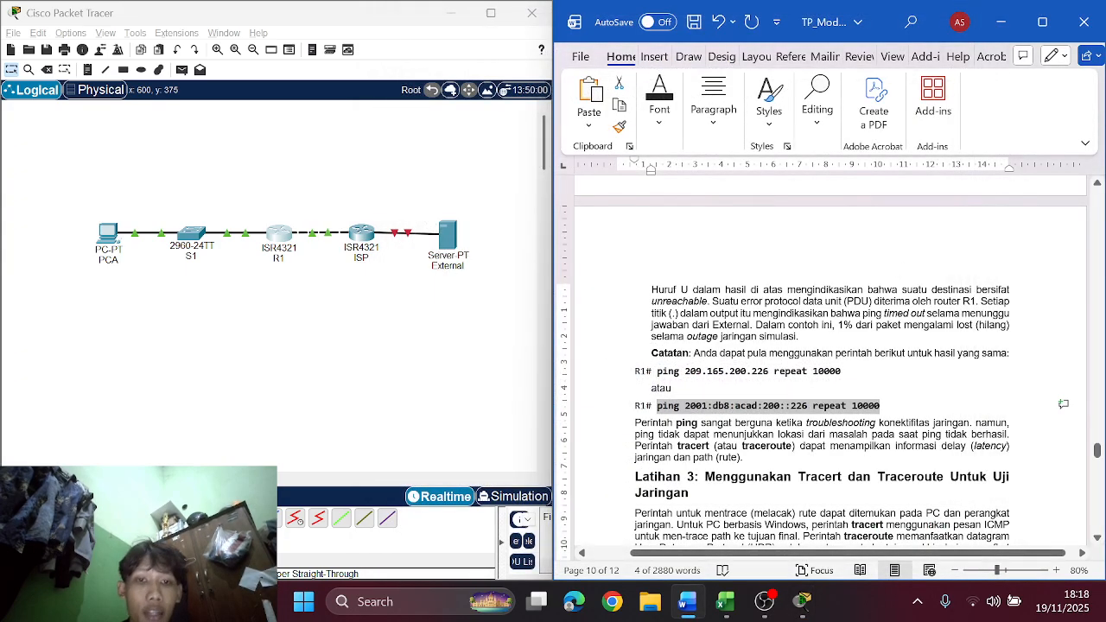
# Step: Before starting Latihan 3, bring the ISP router's interface GigabitEthernet0/0/1 back up with no sh and close the ISP window
pyautogui.scroll(-4, 821, 372)
pyautogui.scroll(-2, 850, 388)
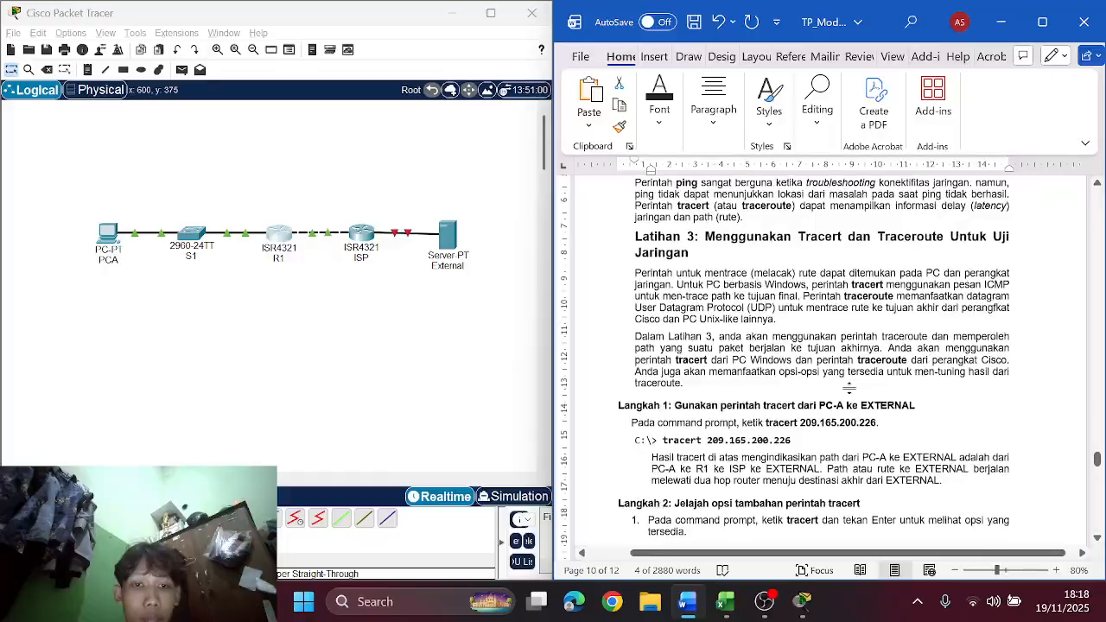
pyautogui.scroll(-1, 821, 372)
pyautogui.scroll(2, 821, 371)
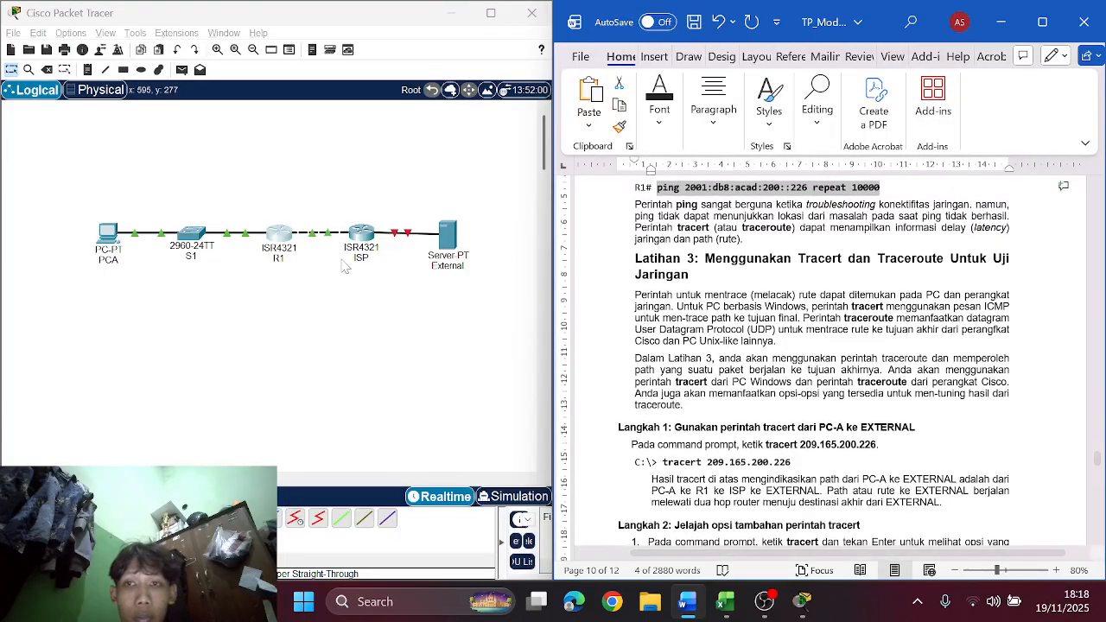
pyautogui.click(363, 233)
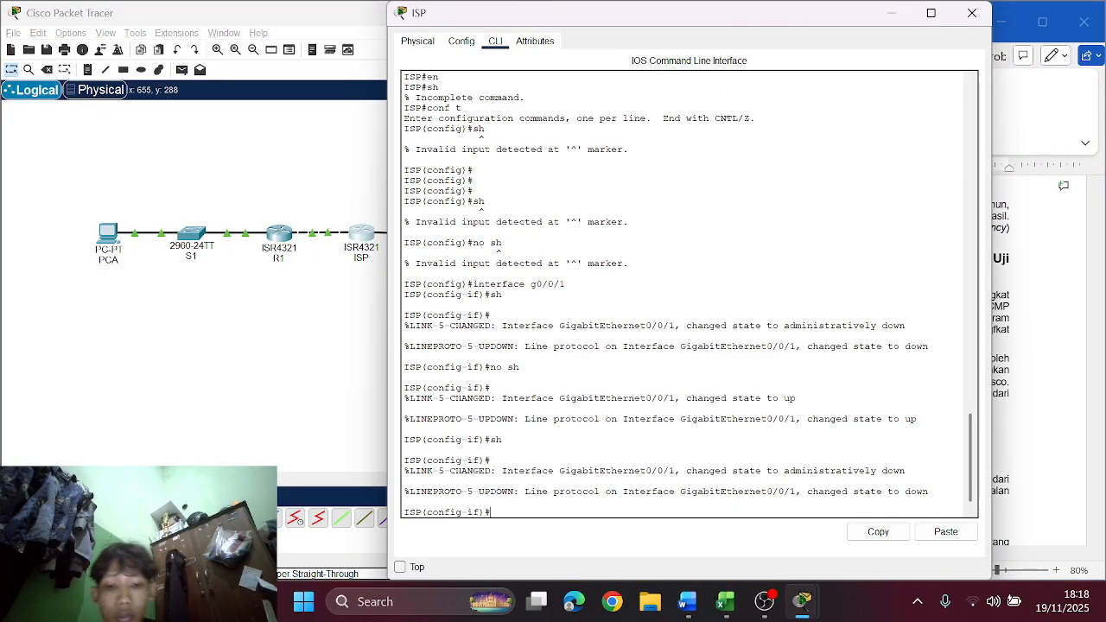
pyautogui.write('no sh')
pyautogui.press('Return')
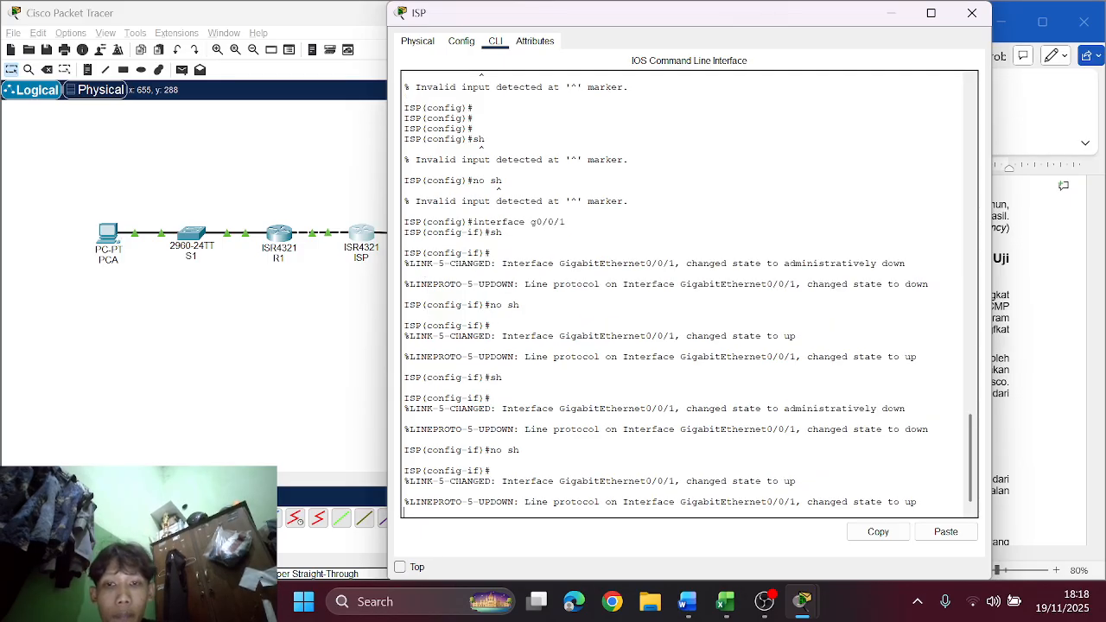
pyautogui.click(972, 12)
# Step: Select the command tracert 209.165.200.226 in Langkah 1 of Latihan 3 for copying
pyautogui.scroll(-1, 867, 358)
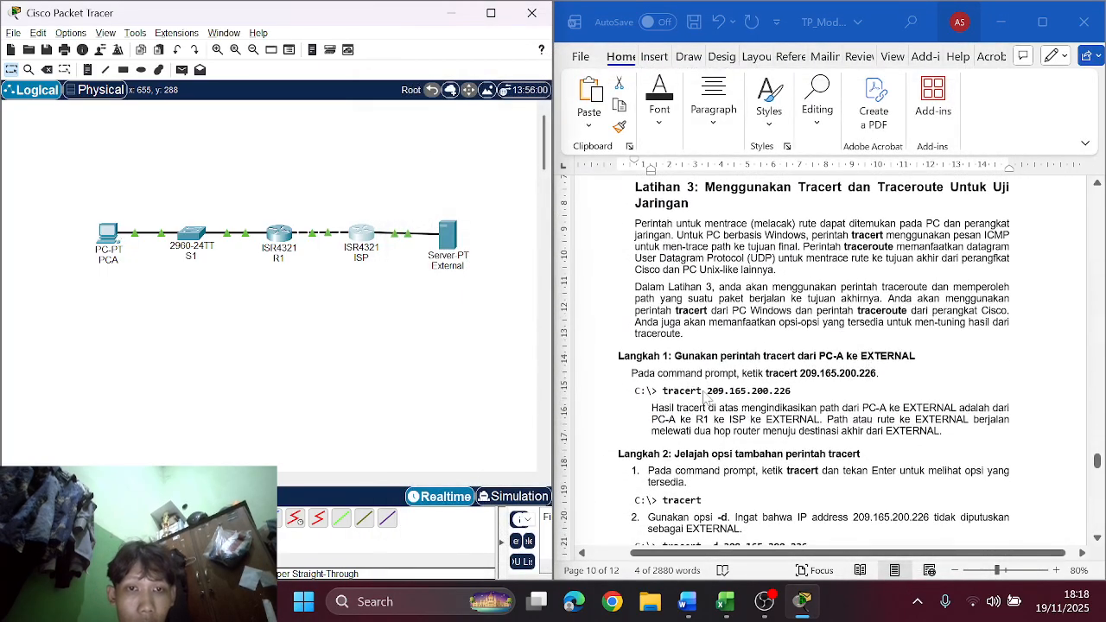
pyautogui.scroll(-1, 698, 363)
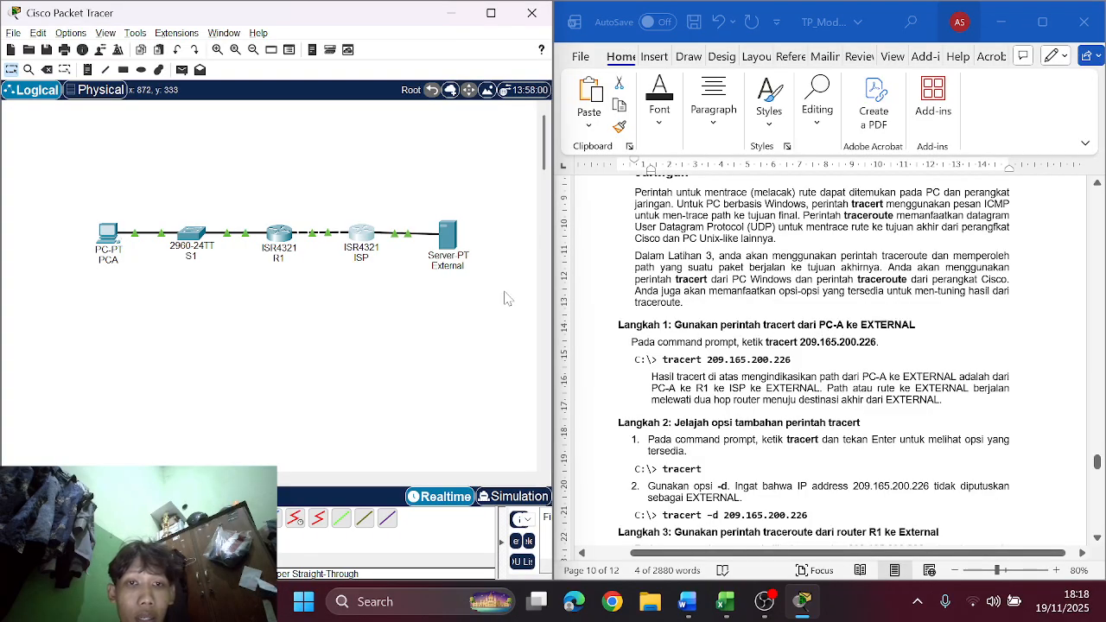
pyautogui.scroll(-2, 763, 336)
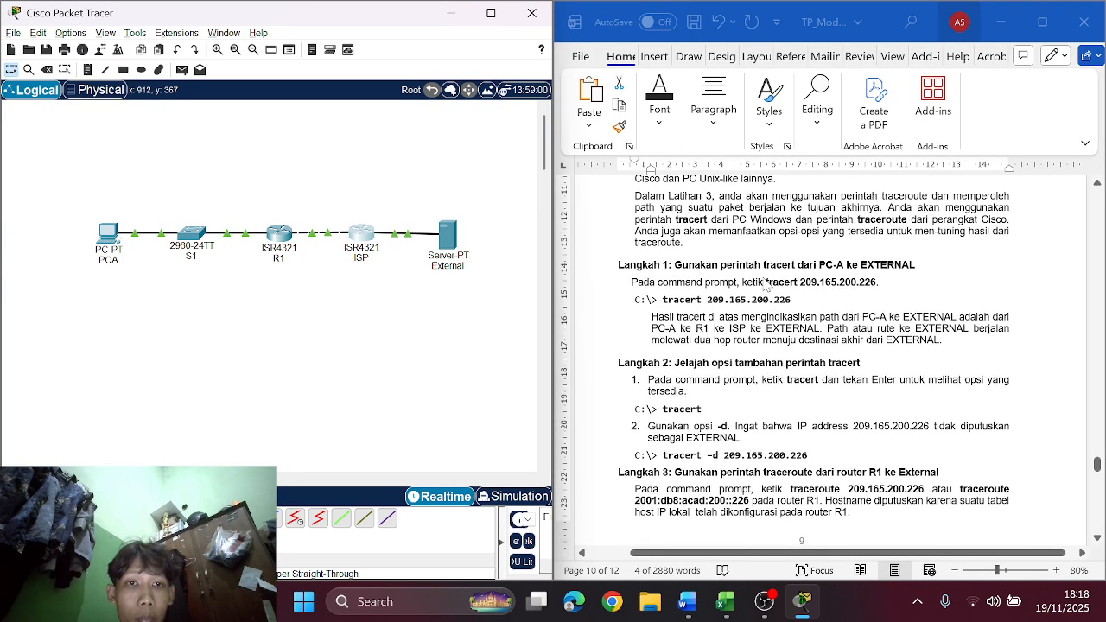
pyautogui.click(764, 285)
pyautogui.click(878, 282)
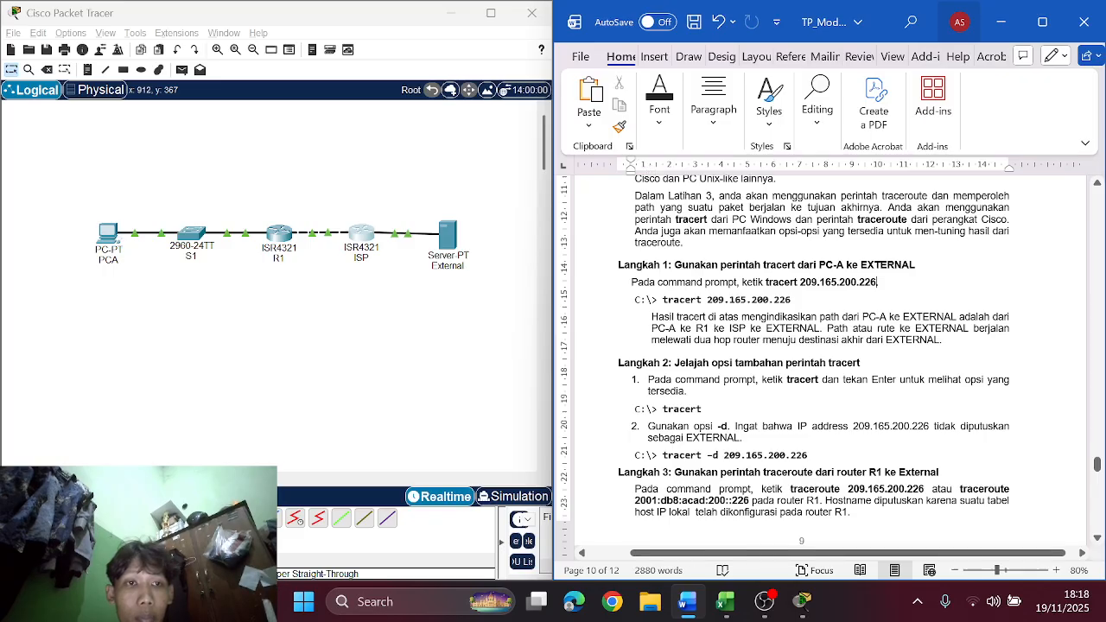
pyautogui.moveTo(878, 283); pyautogui.dragTo(765, 282)
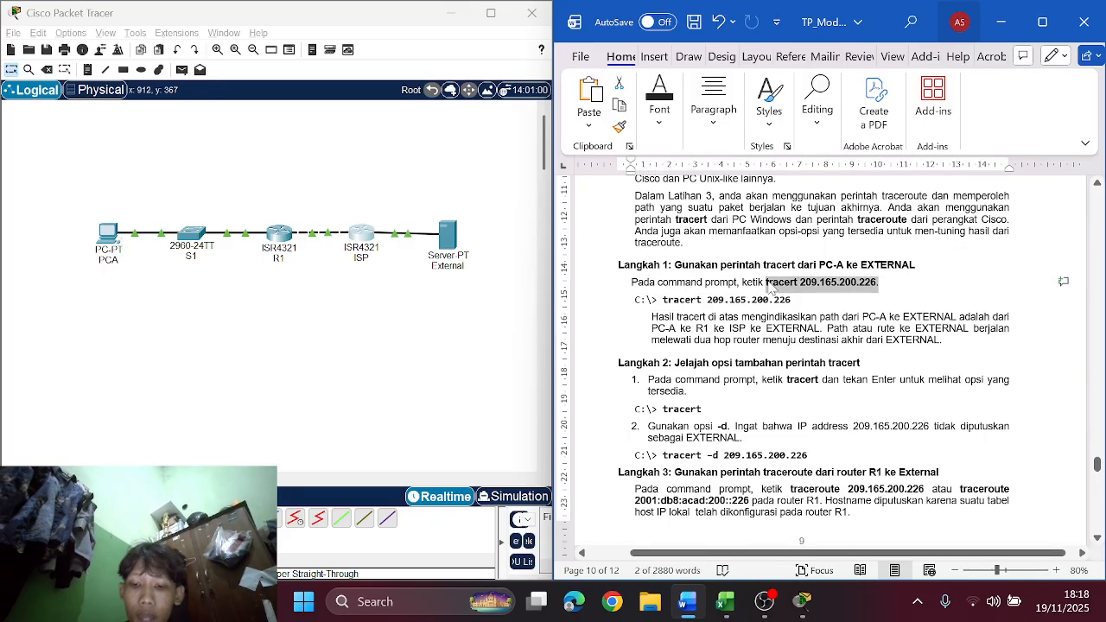
# Step: Open PCA's command prompt, place its window beside the guide, and run tracert 209.165.200.226
pyautogui.click(107, 235)
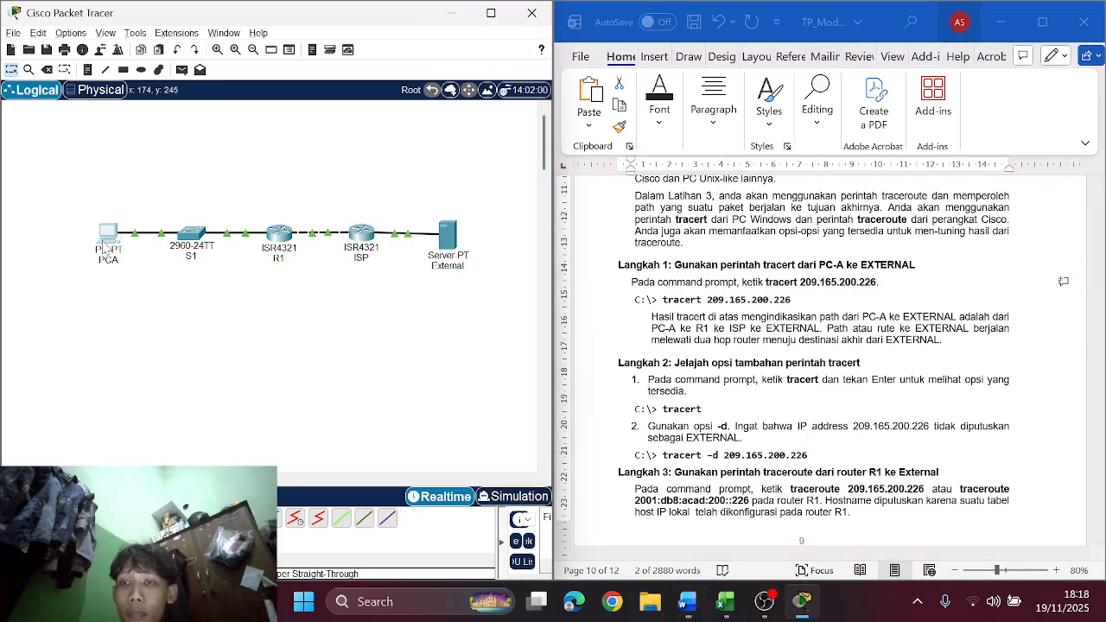
pyautogui.click(793, 197)
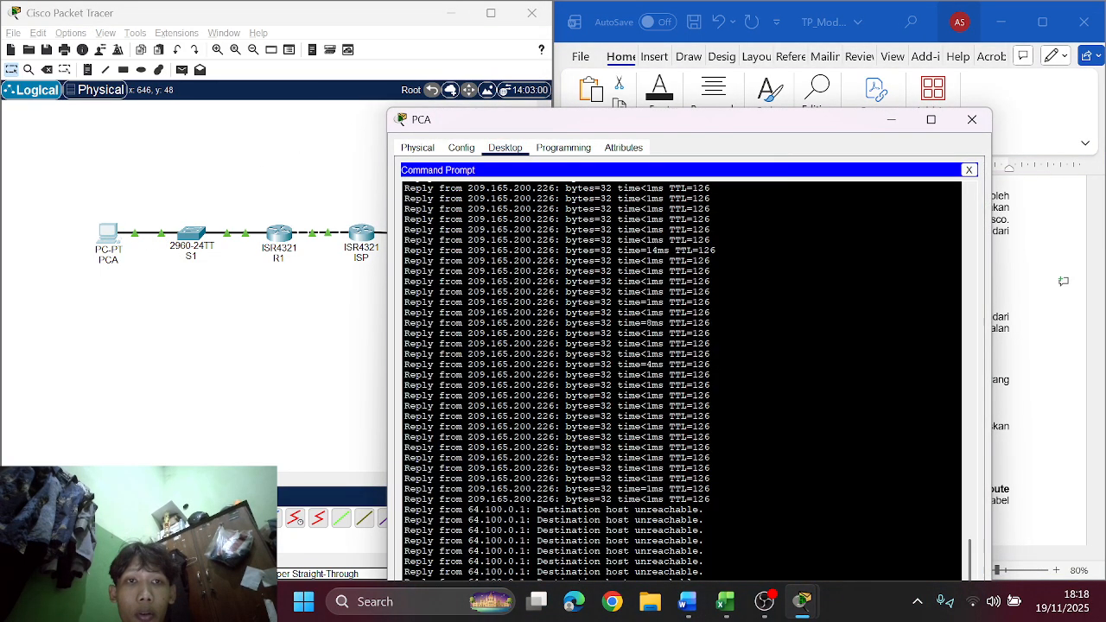
pyautogui.moveTo(771, 124); pyautogui.dragTo(372, 51)
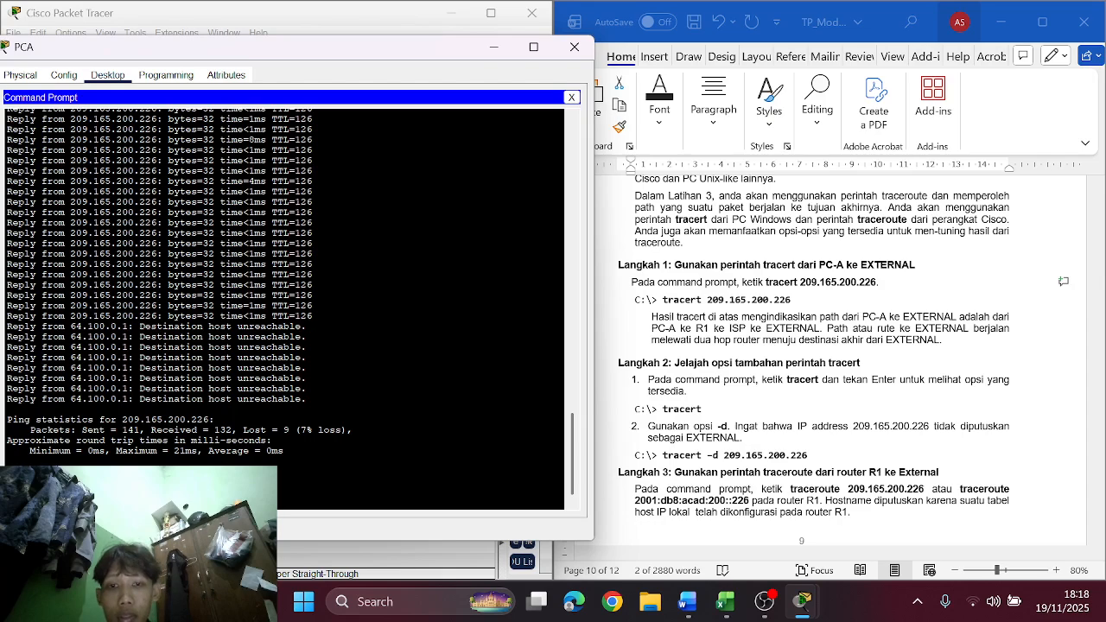
pyautogui.rightClick(365, 463)
pyautogui.click(408, 488)
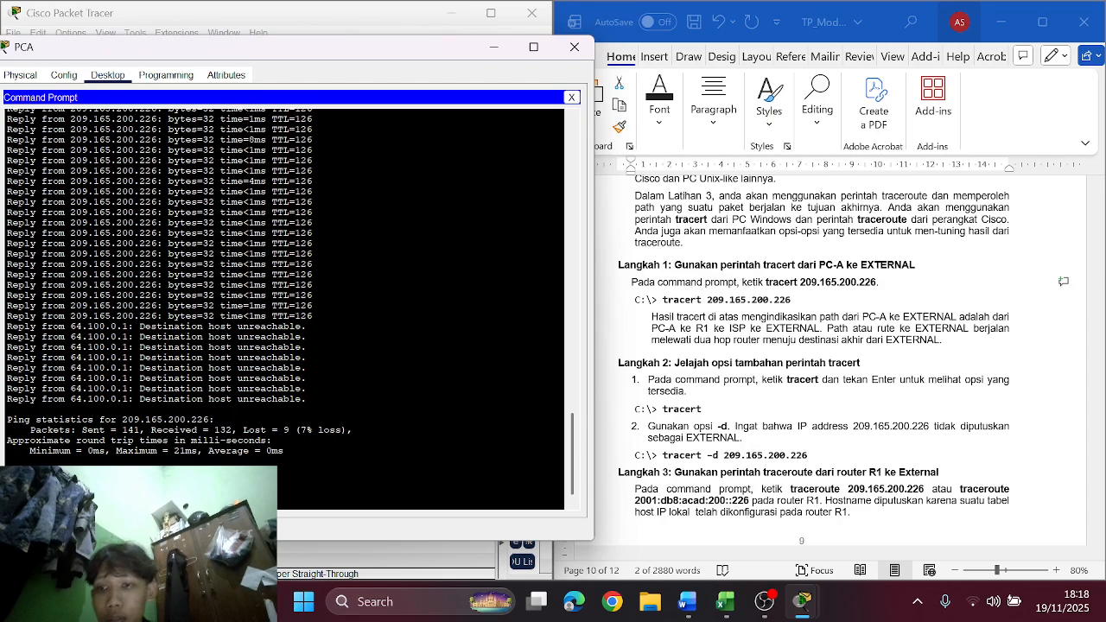
pyautogui.press('Return')
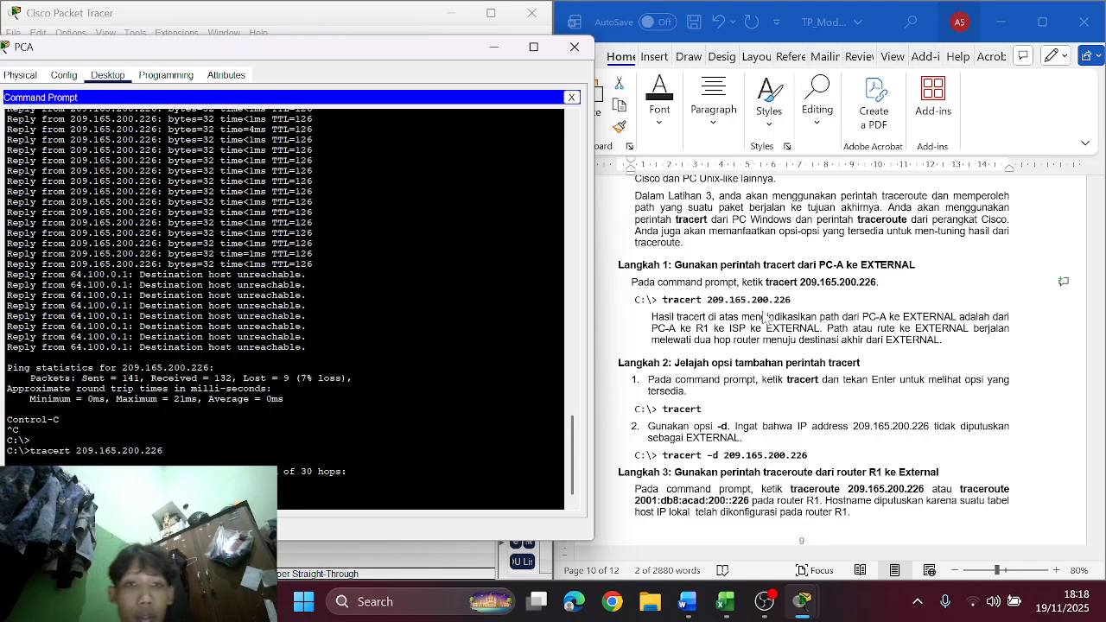
# Step: Following Langkah 2, run tracert without arguments in PCA's command prompt to list its options
pyautogui.scroll(-3, 822, 343)
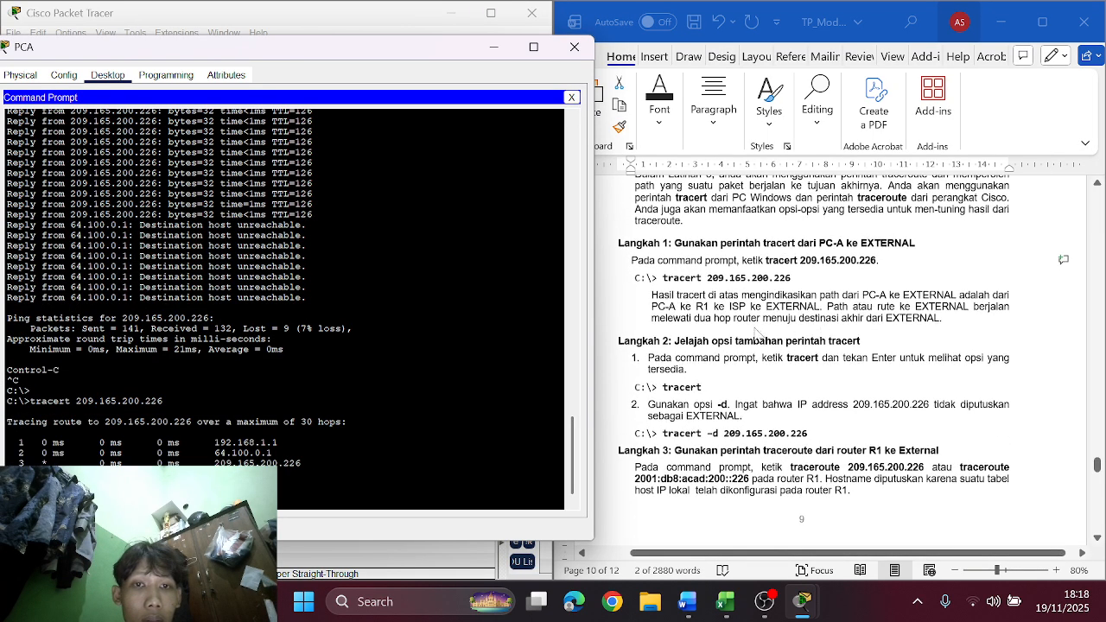
pyautogui.scroll(-1, 699, 323)
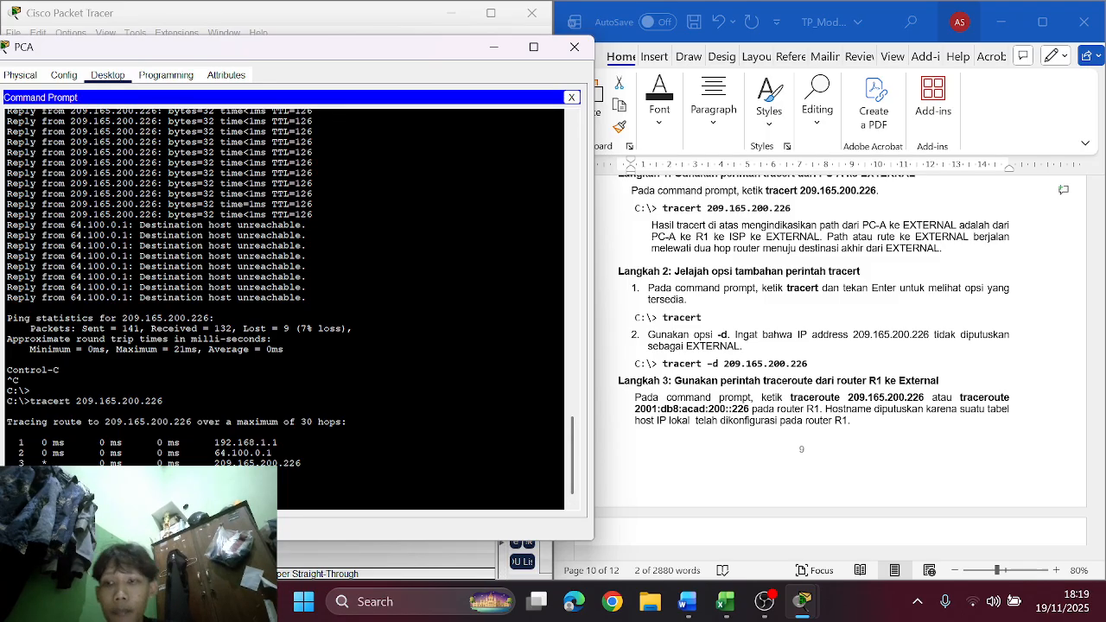
pyautogui.press('Return')
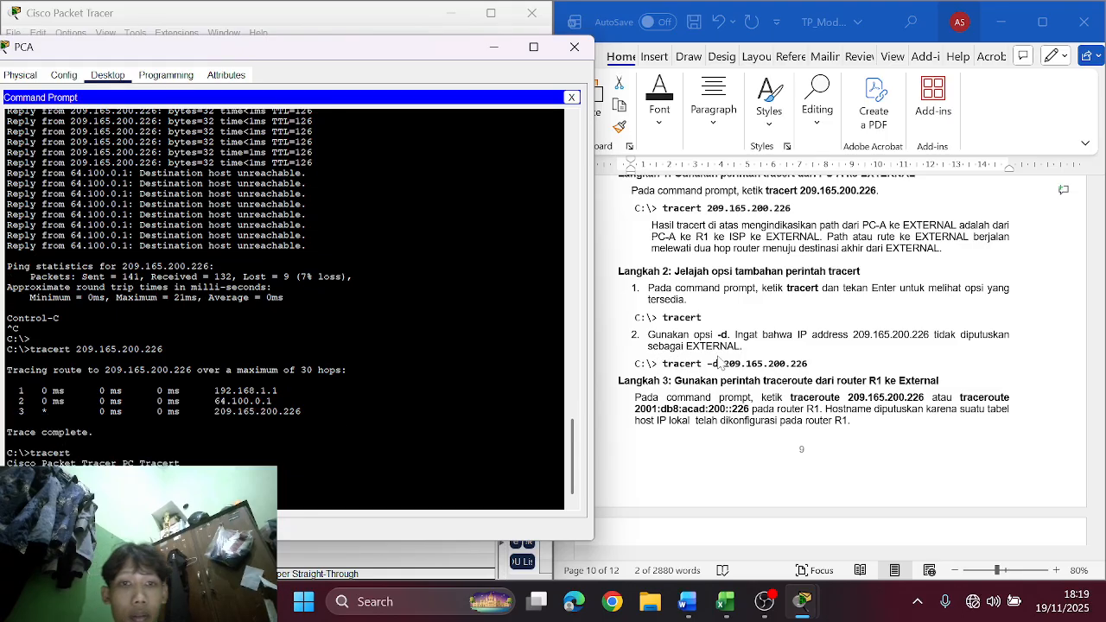
# Step: Copy the command tracert -d 209.165.200.226 from Langkah 2 and enter it in PCA's command prompt
pyautogui.scroll(-1, 719, 362)
pyautogui.click(809, 354)
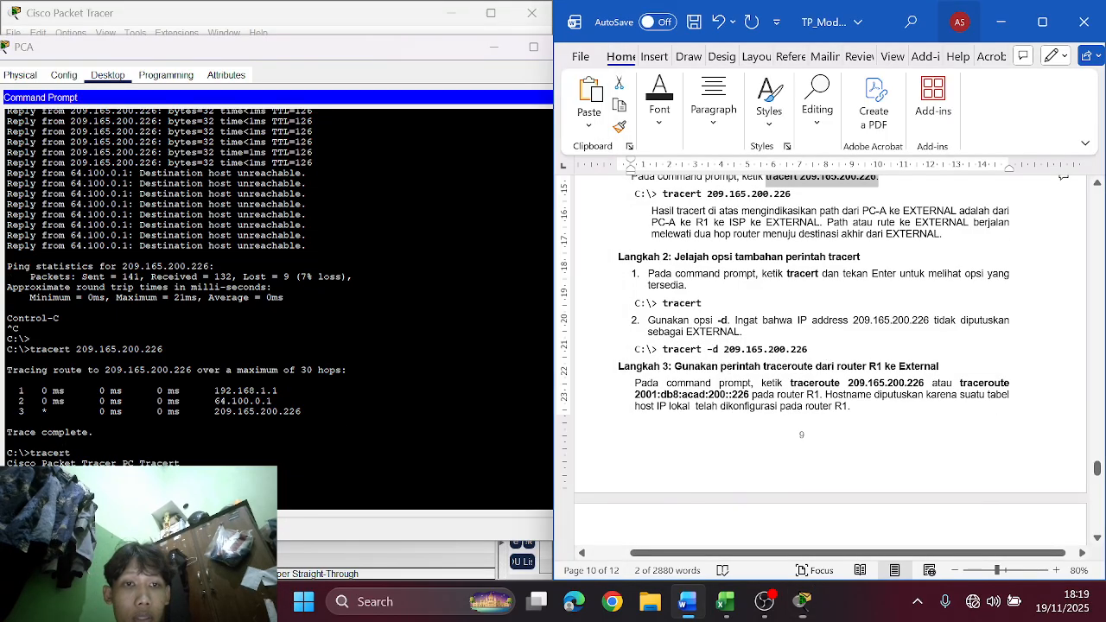
pyautogui.moveTo(808, 349); pyautogui.dragTo(662, 349)
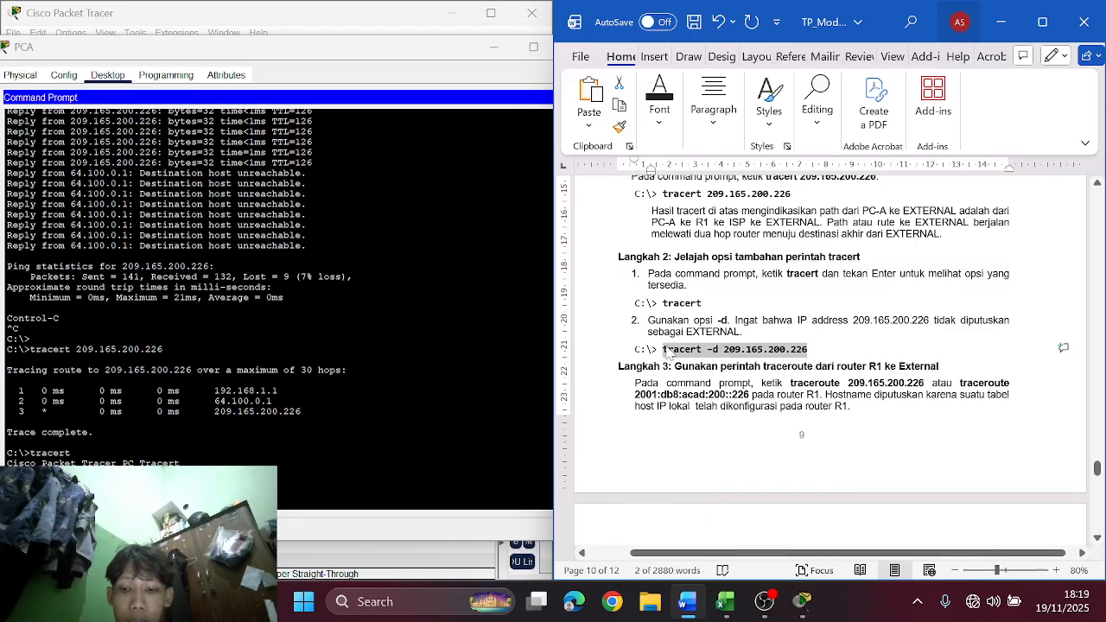
pyautogui.hotkey('alt', 'Tab')
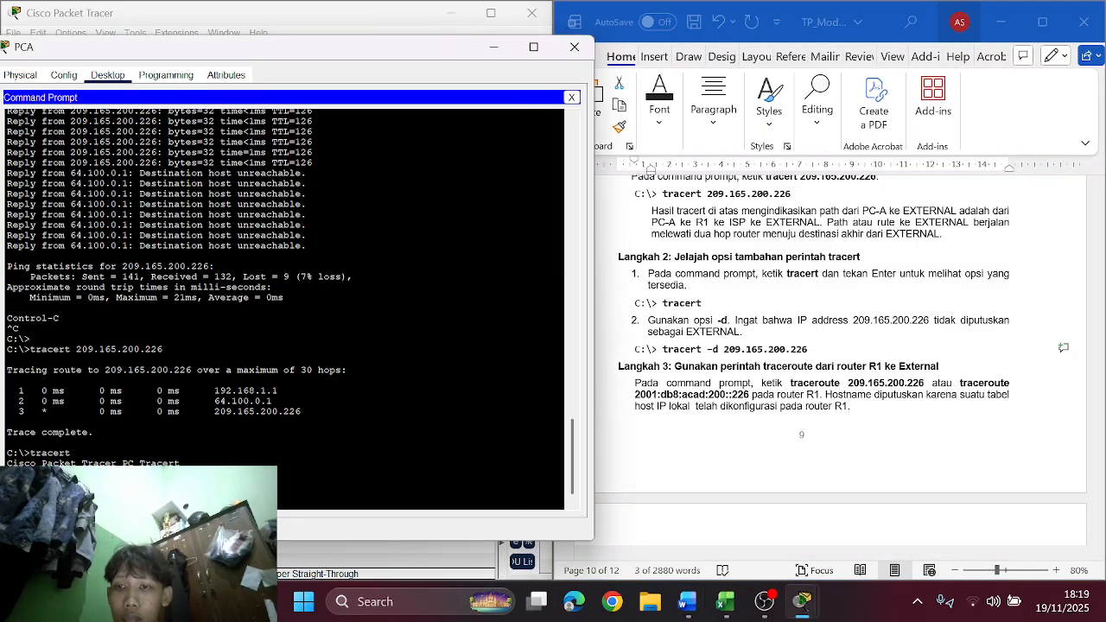
pyautogui.rightClick(294, 446)
pyautogui.click(327, 473)
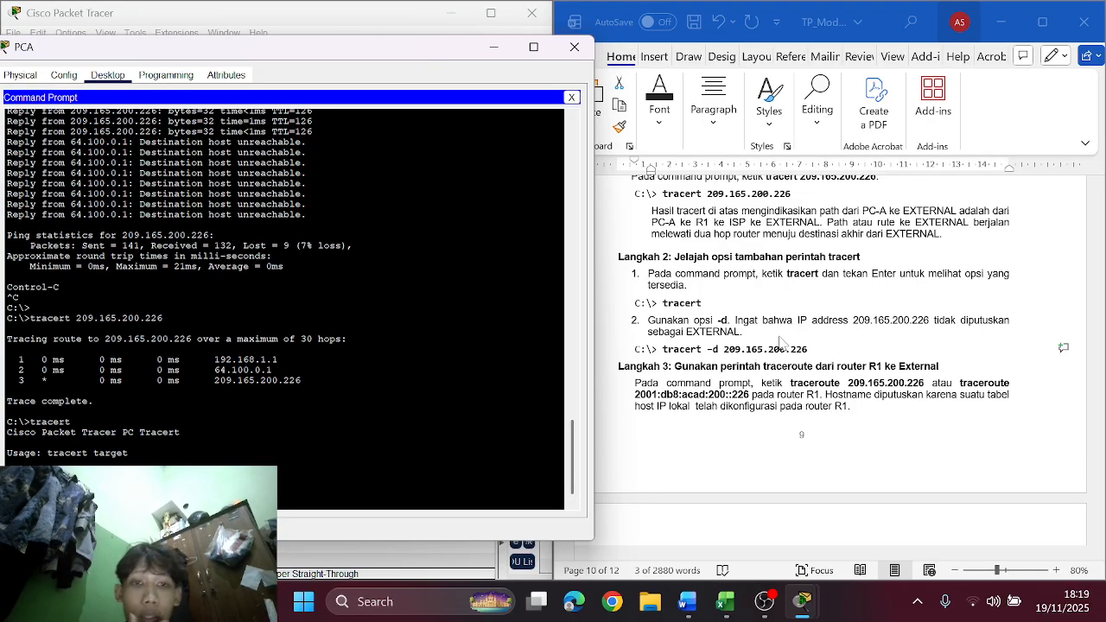
# Step: Read on to Langkah 3 in the guide and close PCA's command prompt and device window
pyautogui.scroll(-3, 780, 342)
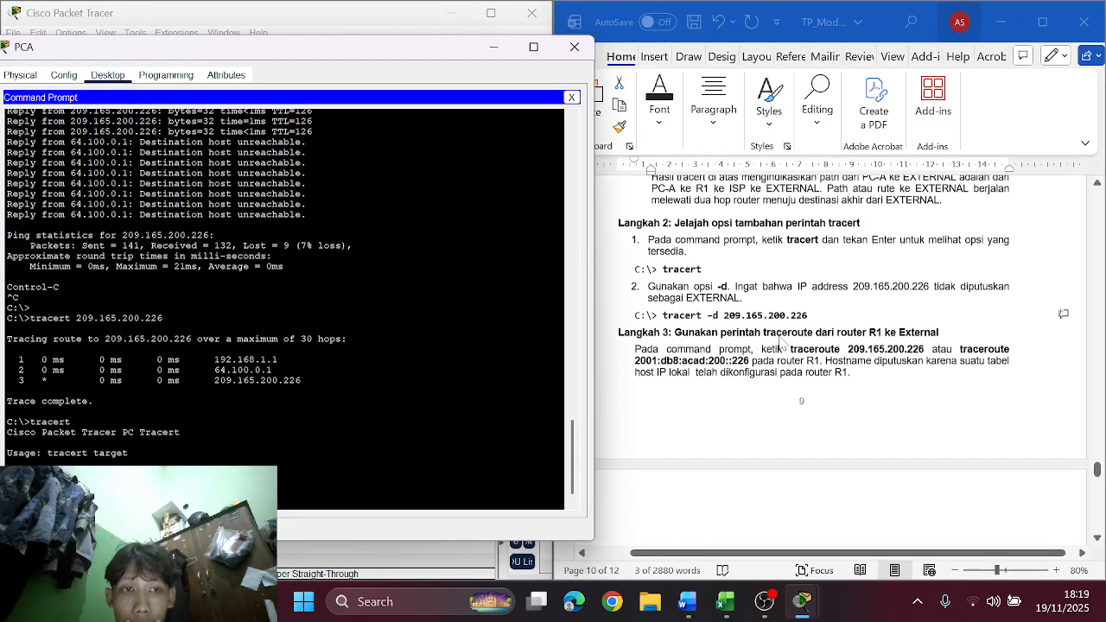
pyautogui.scroll(-1, 780, 342)
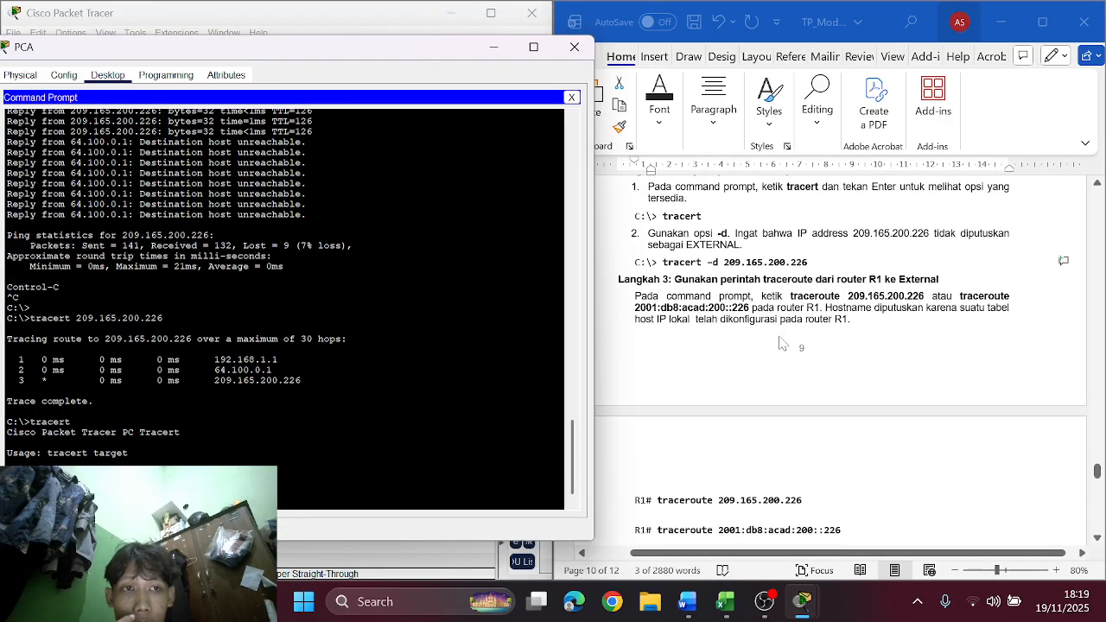
pyautogui.scroll(-2, 774, 299)
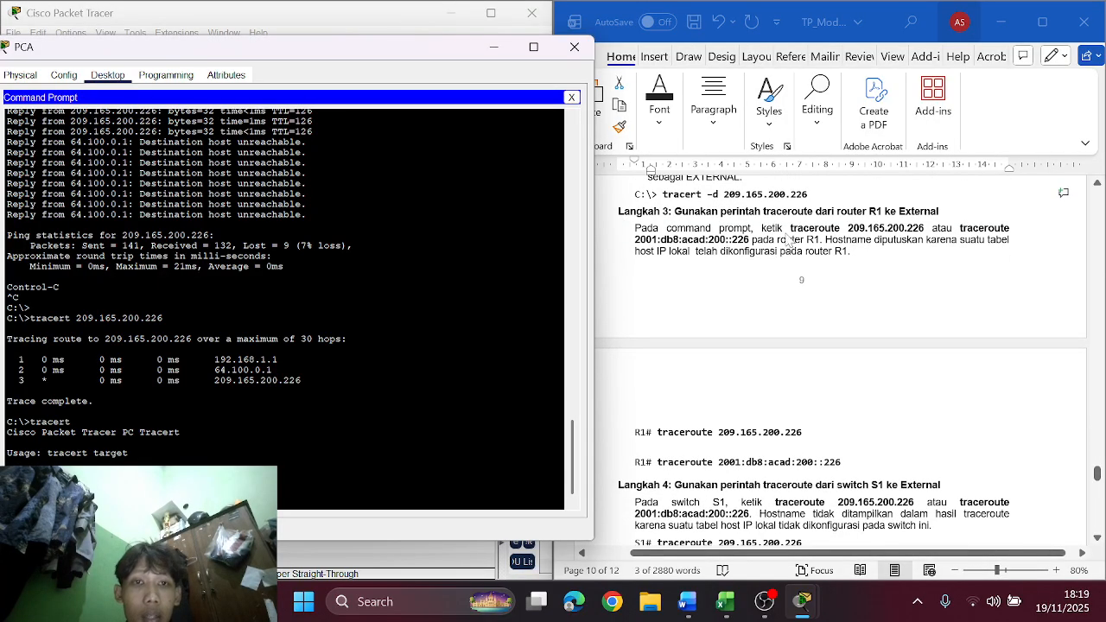
pyautogui.scroll(1, 786, 234)
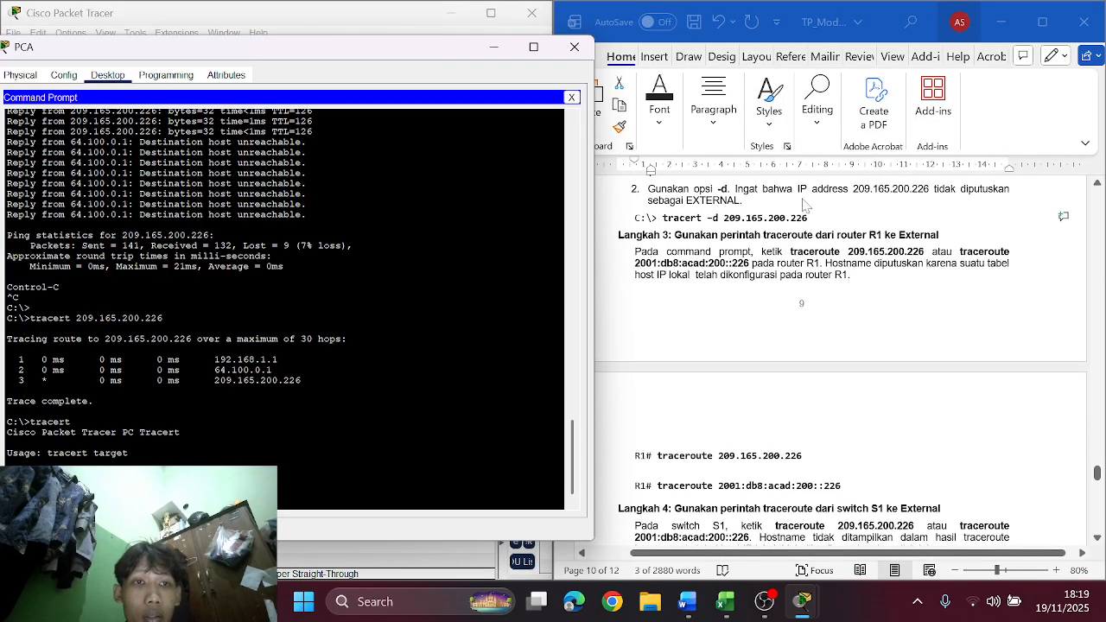
pyautogui.click(571, 101)
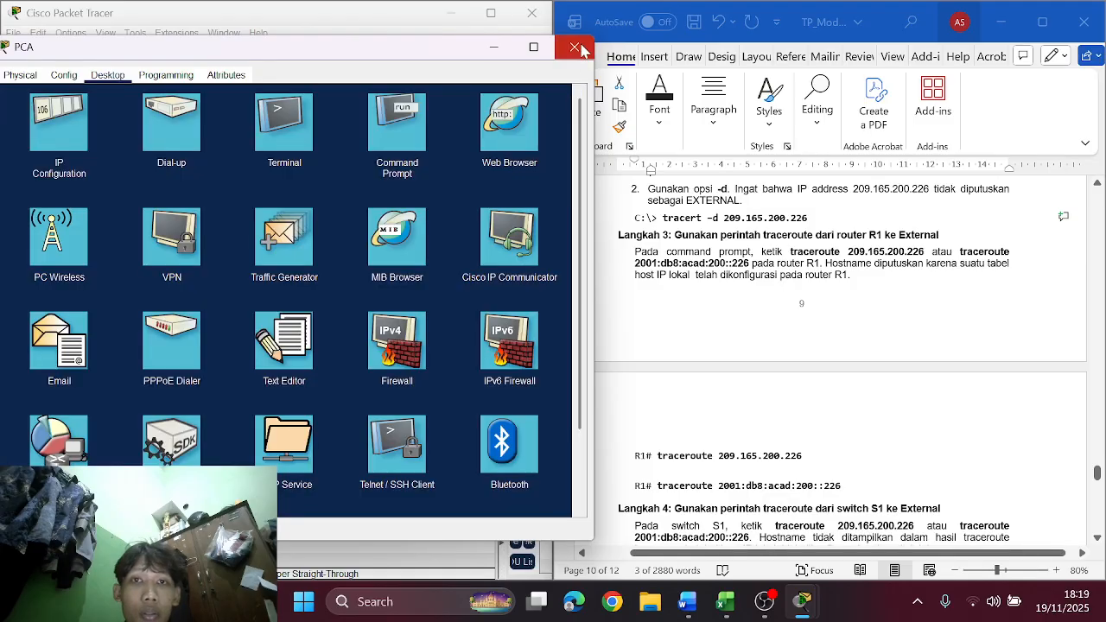
pyautogui.click(574, 47)
# Step: Copy the command traceroute 209.165.200.226 from Langkah 3 and run it in R1's CLI
pyautogui.scroll(-5, 671, 256)
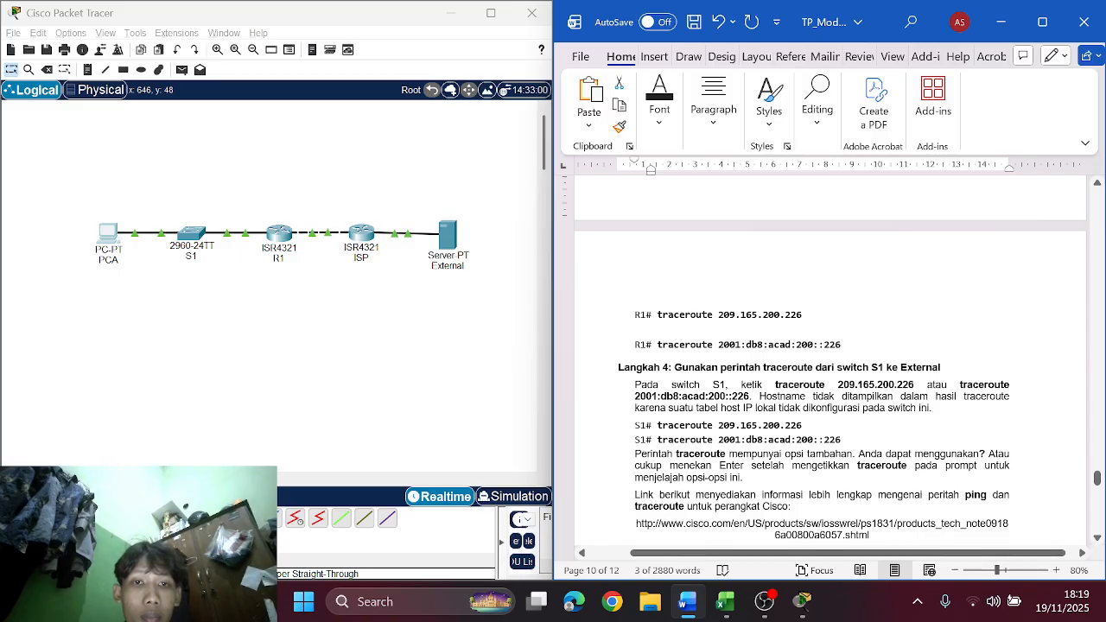
pyautogui.moveTo(658, 315); pyautogui.dragTo(806, 314)
pyautogui.hotkey('ctrl', 'c')
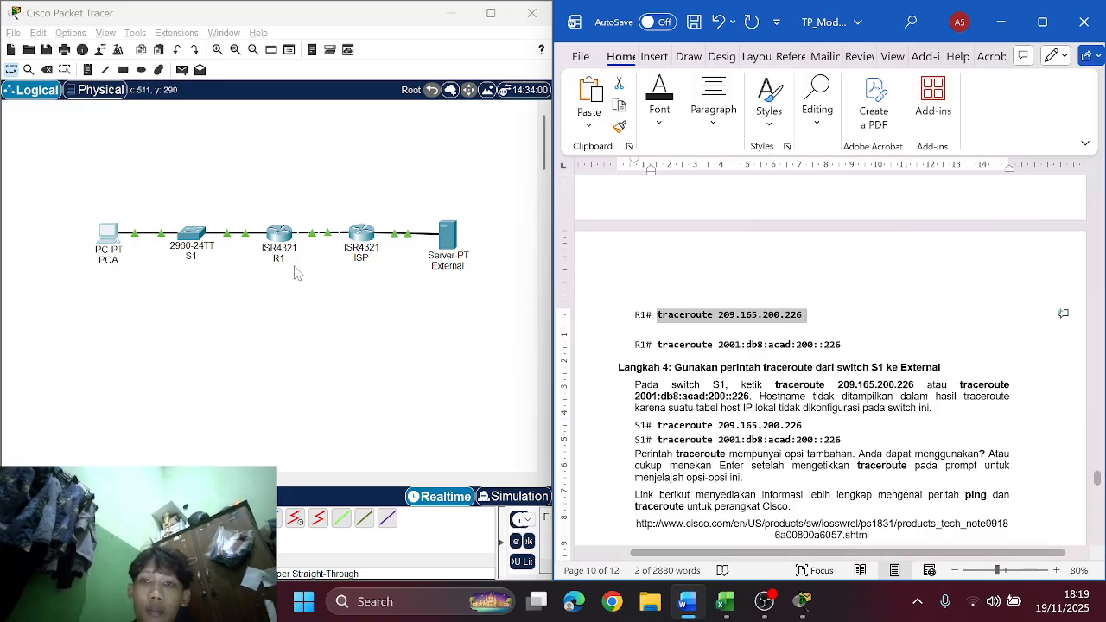
pyautogui.click(279, 234)
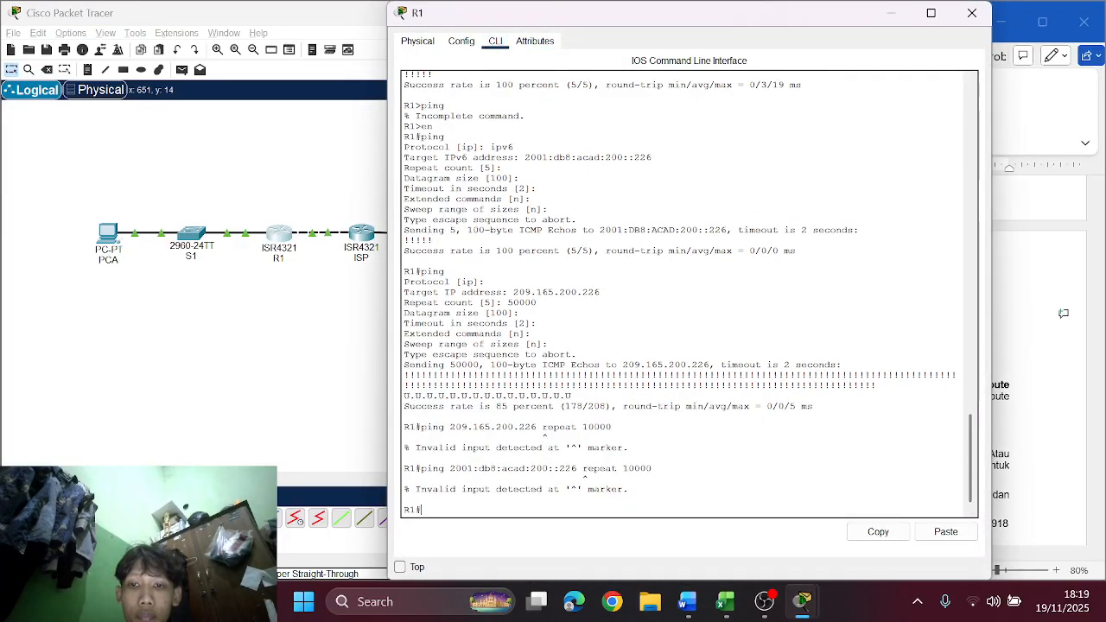
pyautogui.click(951, 532)
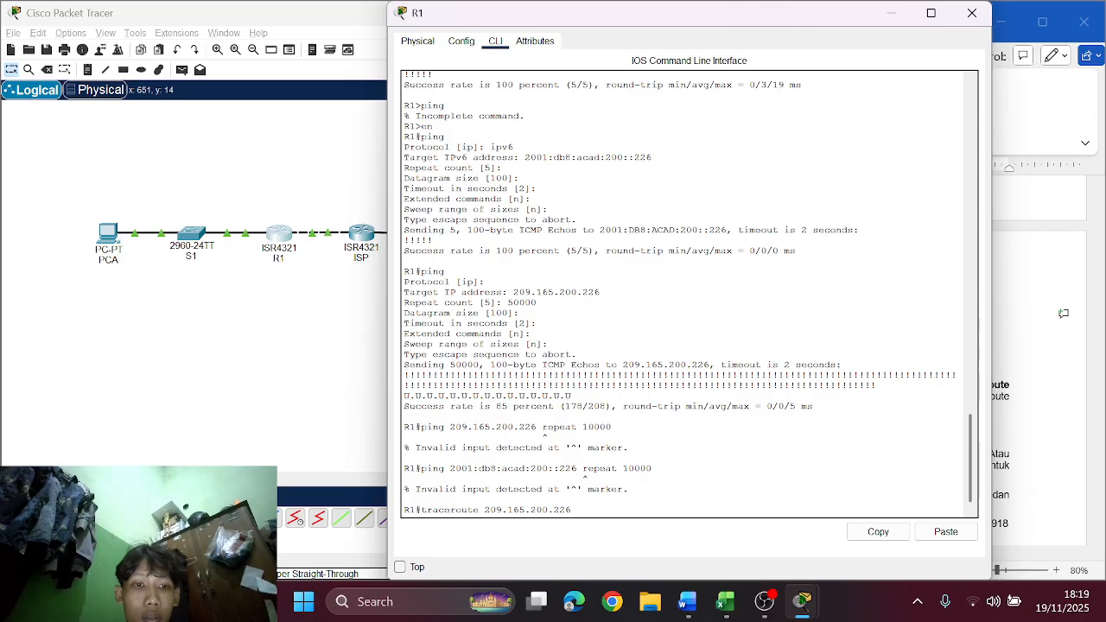
pyautogui.press('Return')
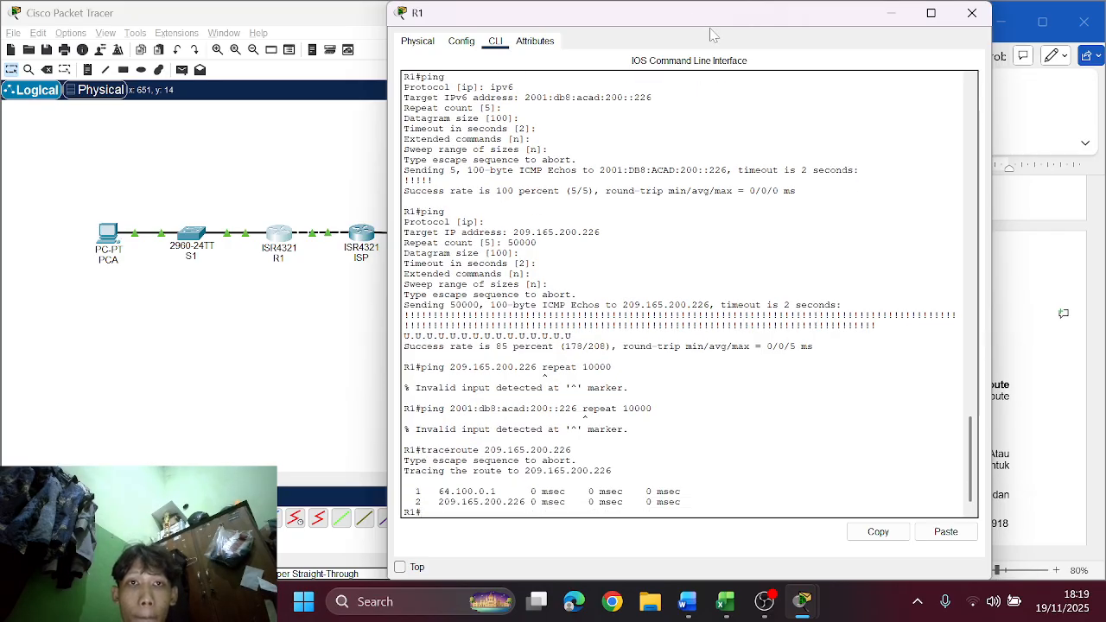
# Step: Place R1's window beside the guide, then copy traceroute 2001:db8:acad:200::226 from Langkah 3 and run it in R1's CLI
pyautogui.moveTo(716, 13); pyautogui.dragTo(358, 40)
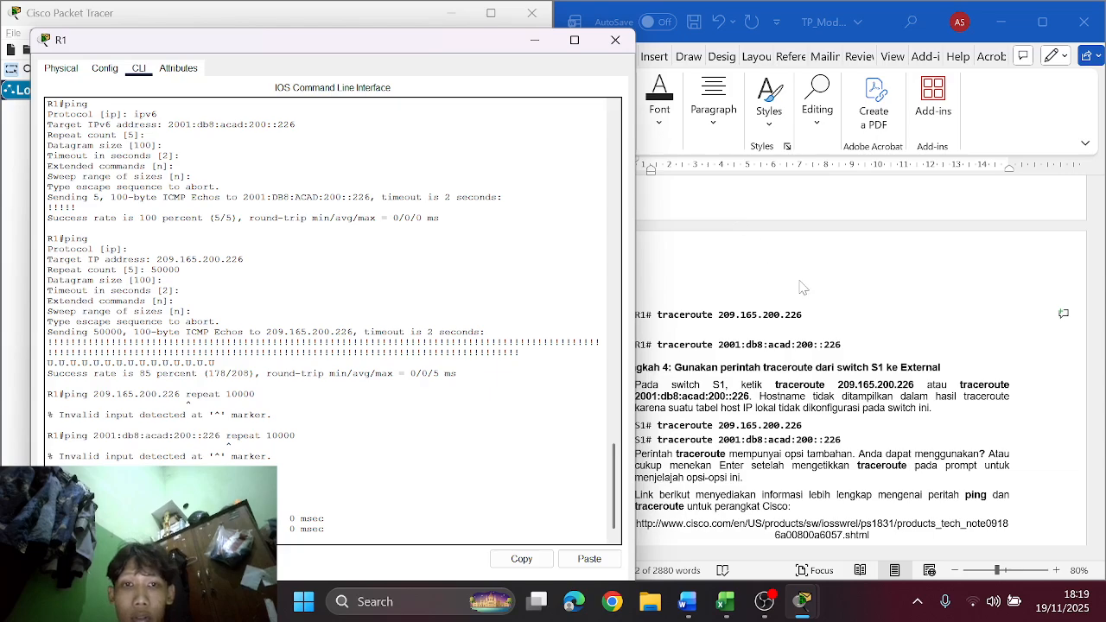
pyautogui.click(842, 323)
pyautogui.scroll(-4, 842, 323)
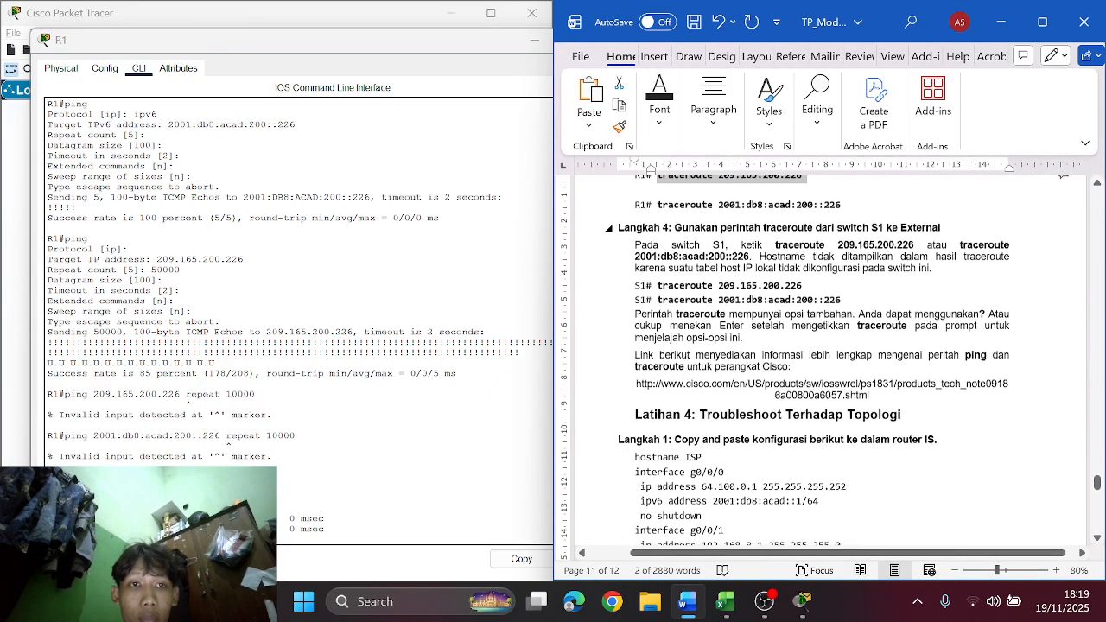
pyautogui.moveTo(840, 205); pyautogui.dragTo(658, 204)
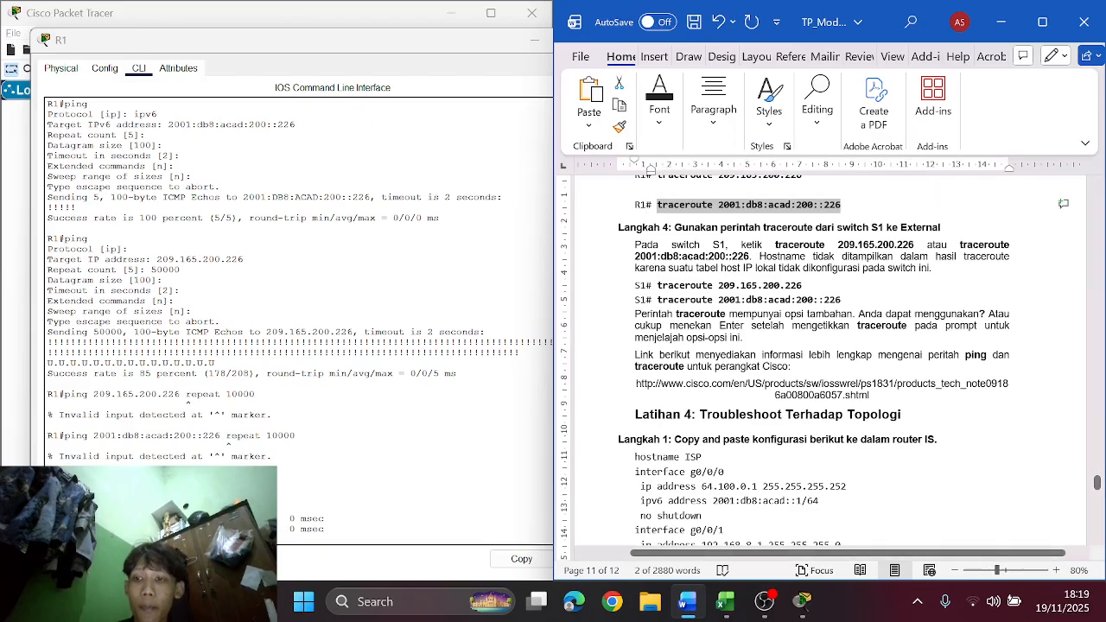
pyautogui.click(208, 523)
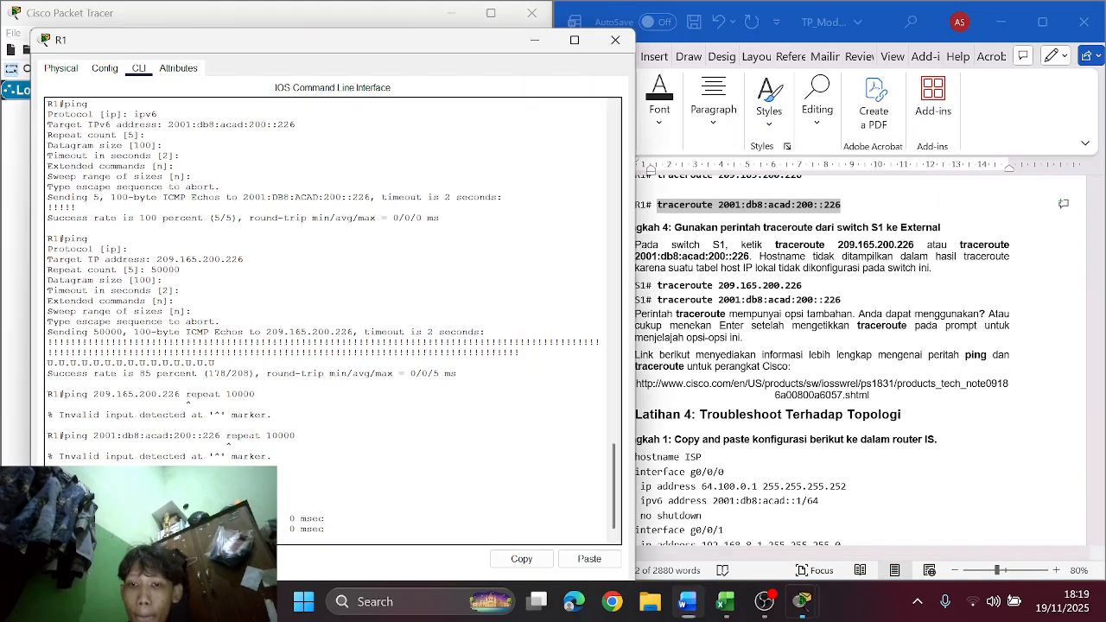
pyautogui.click(586, 559)
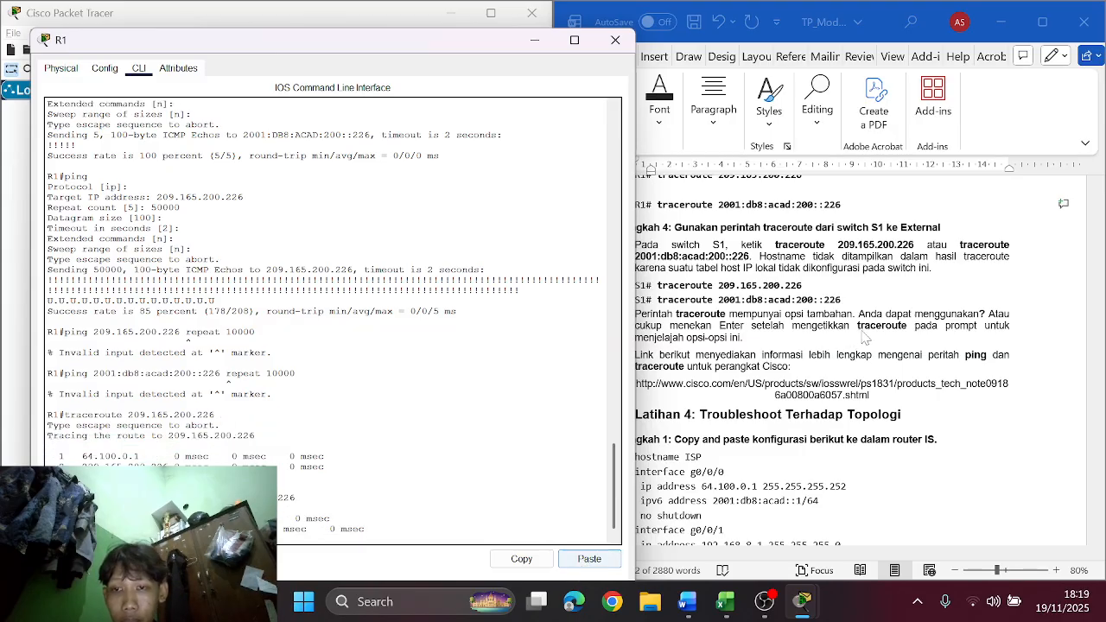
# Step: Check Langkah 4 in the guide and close R1's device window
pyautogui.click(959, 261)
pyautogui.scroll(-1, 959, 261)
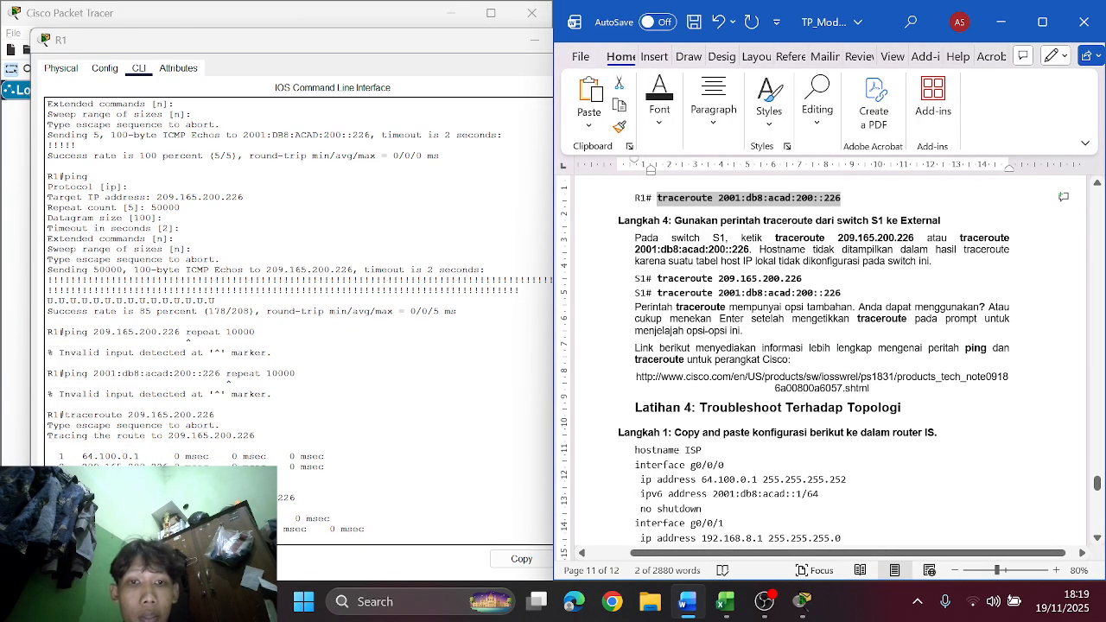
pyautogui.scroll(1, 820, 363)
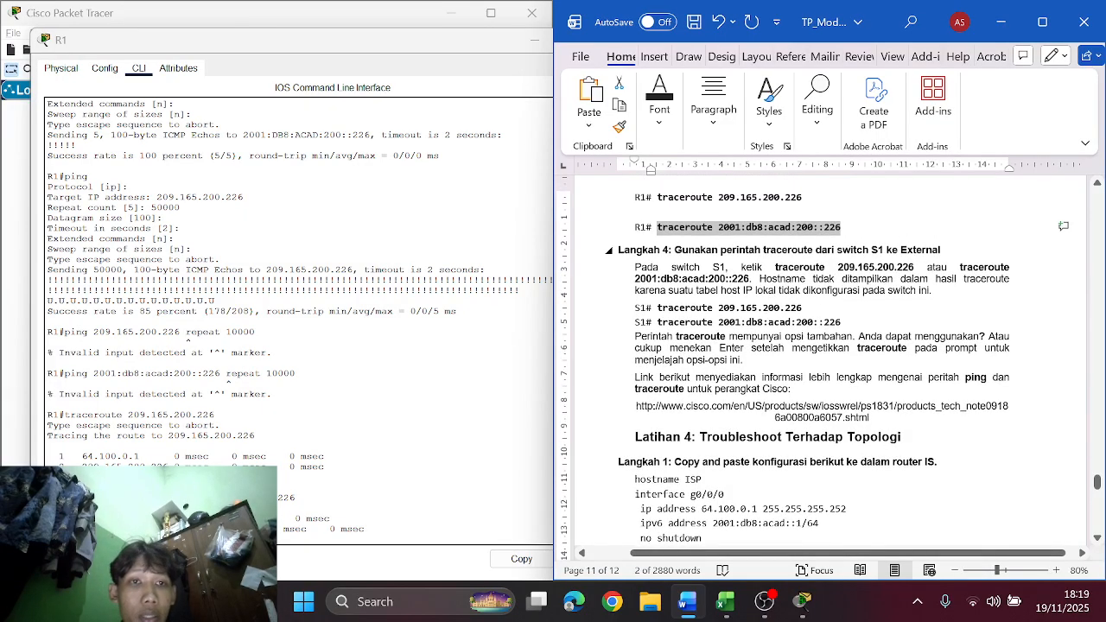
pyautogui.click(489, 67)
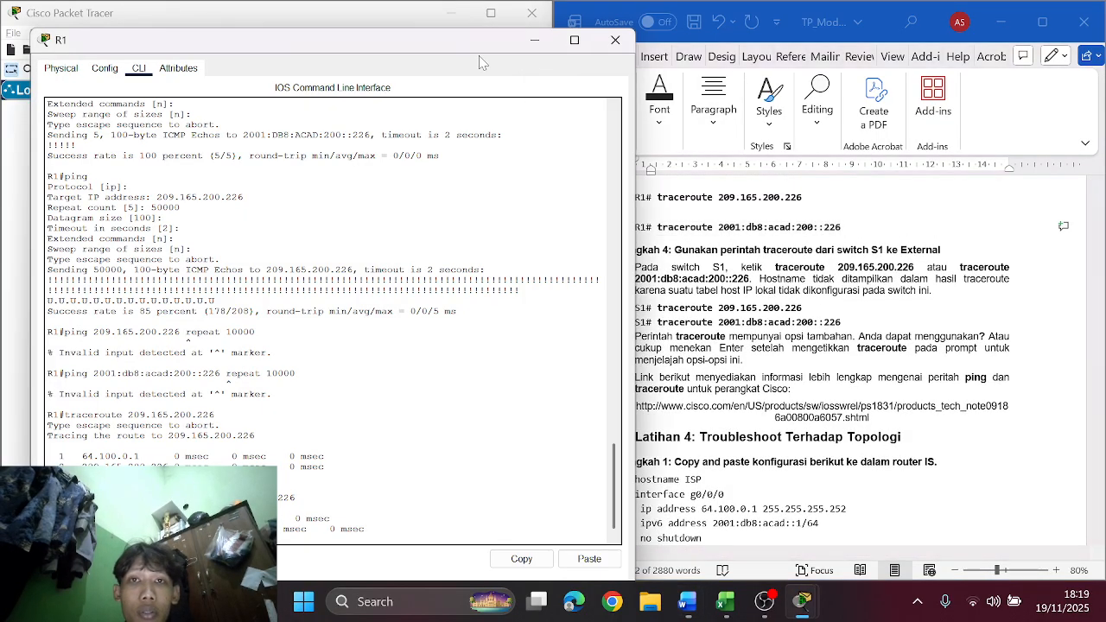
pyautogui.click(616, 40)
# Step: Copy traceroute 209.165.200.226 from Langkah 4 and run it in switch S1's CLI
pyautogui.scroll(-2, 821, 363)
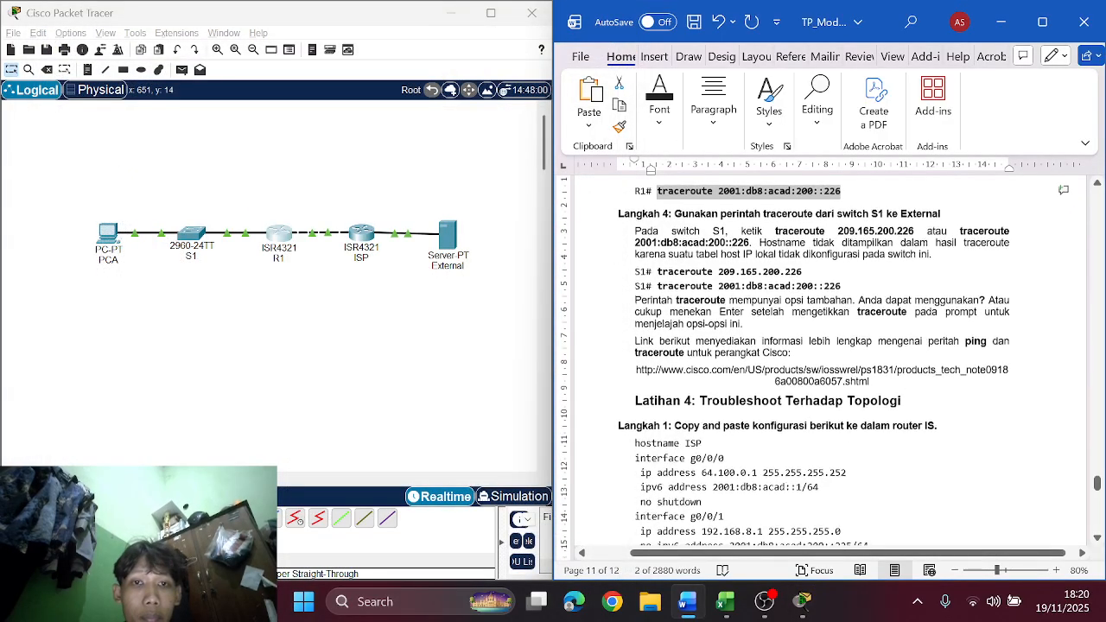
pyautogui.moveTo(657, 269); pyautogui.dragTo(803, 269)
pyautogui.hotkey('ctrl', 'c')
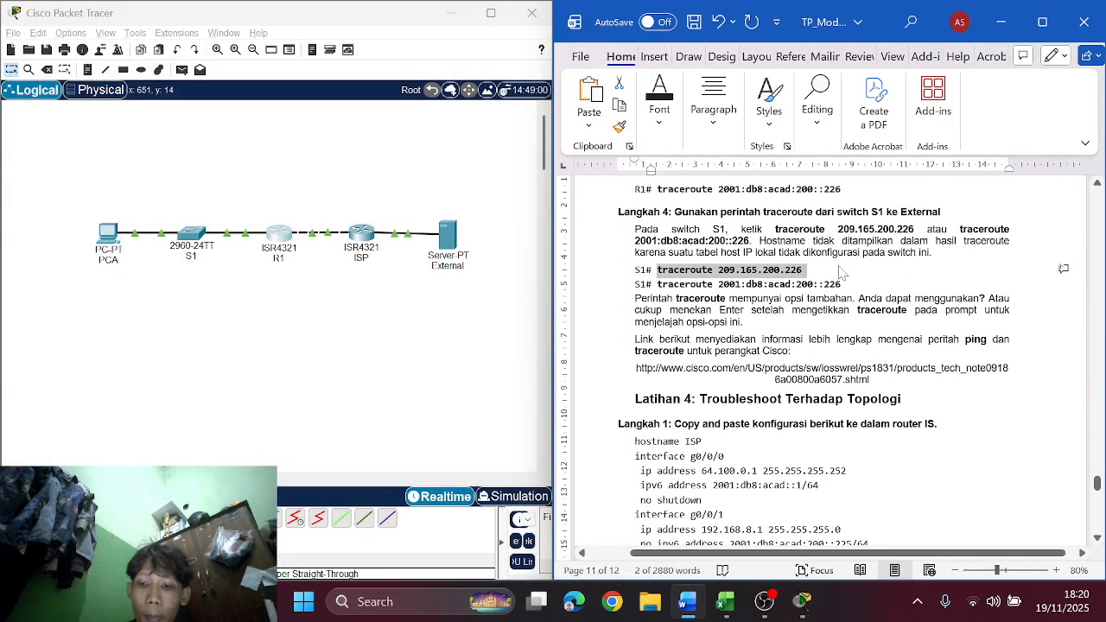
pyautogui.click(190, 231)
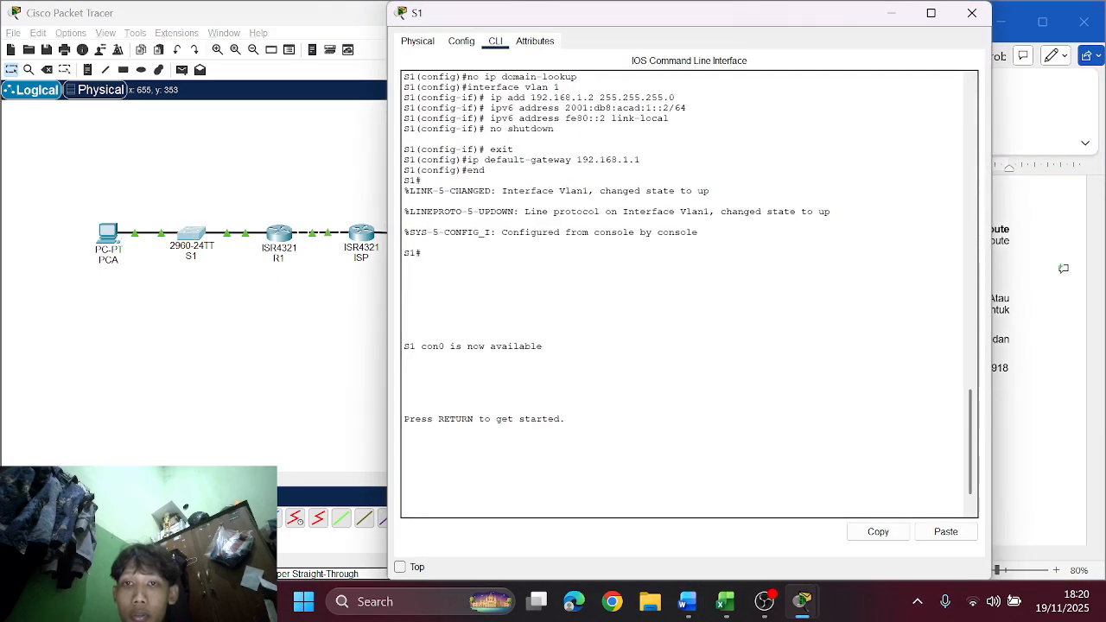
pyautogui.press('Return')
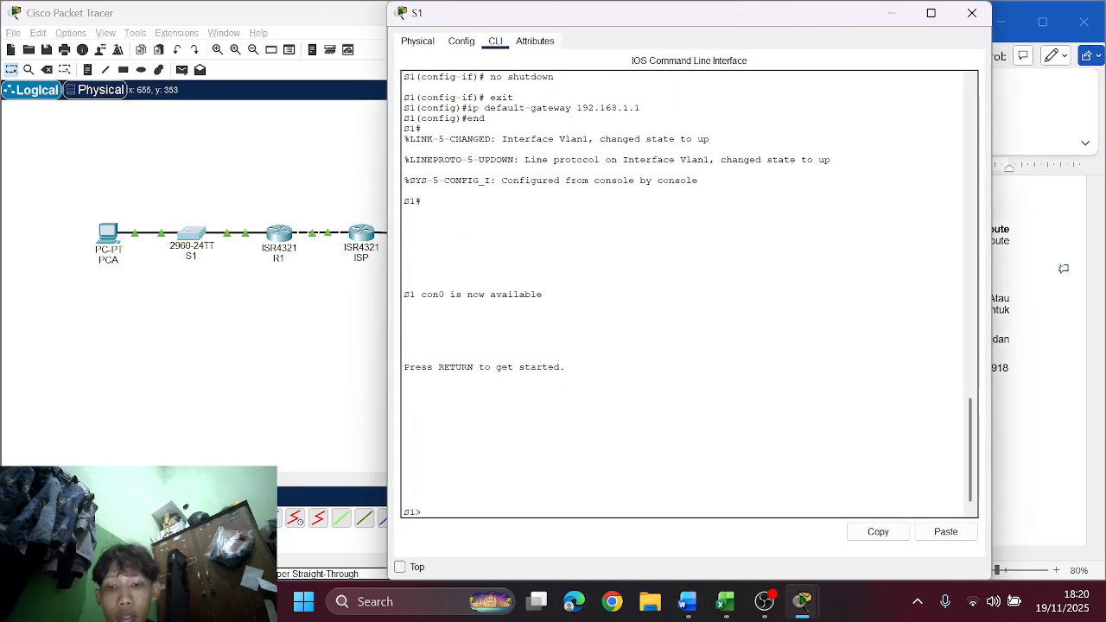
pyautogui.click(943, 534)
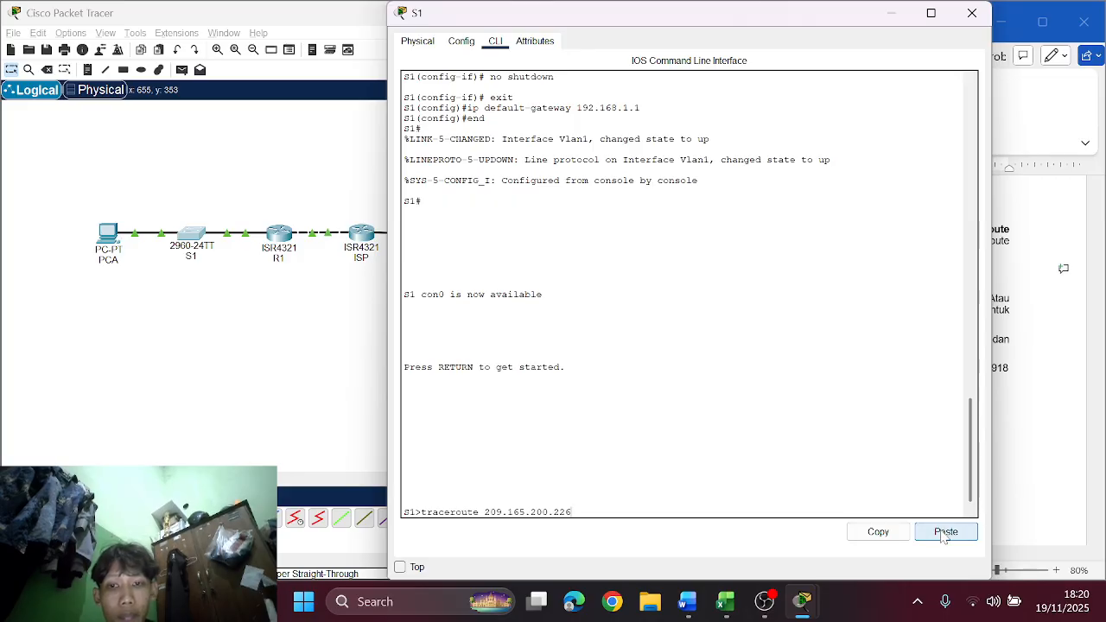
pyautogui.press('Return')
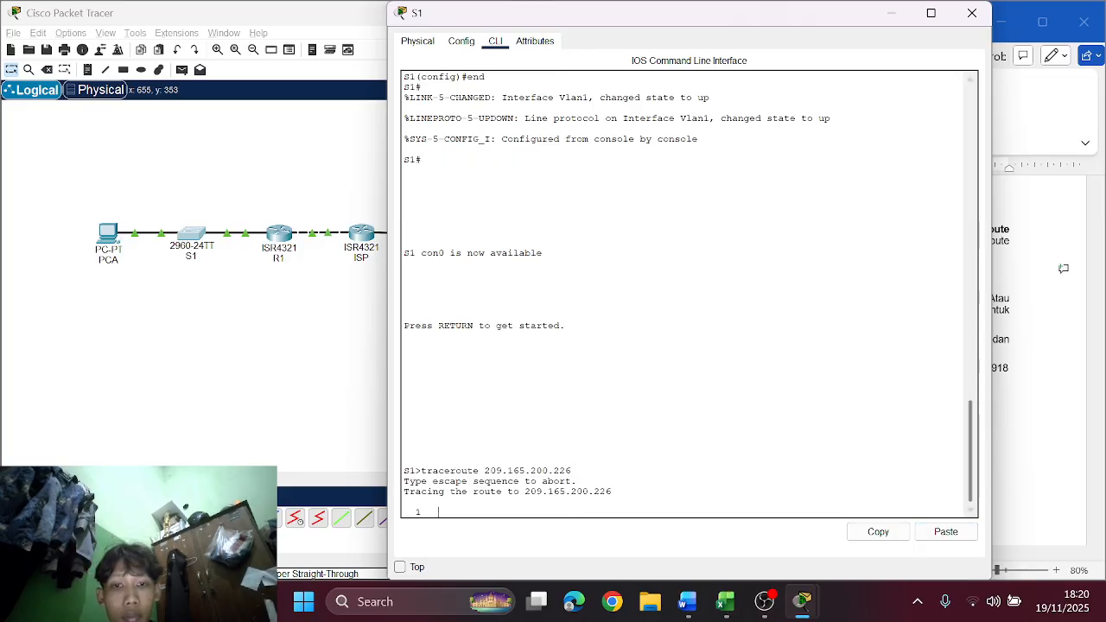
# Step: Place S1's window beside the guide, read on to Latihan 4, and close S1's window
pyautogui.moveTo(765, 5); pyautogui.dragTo(399, 49)
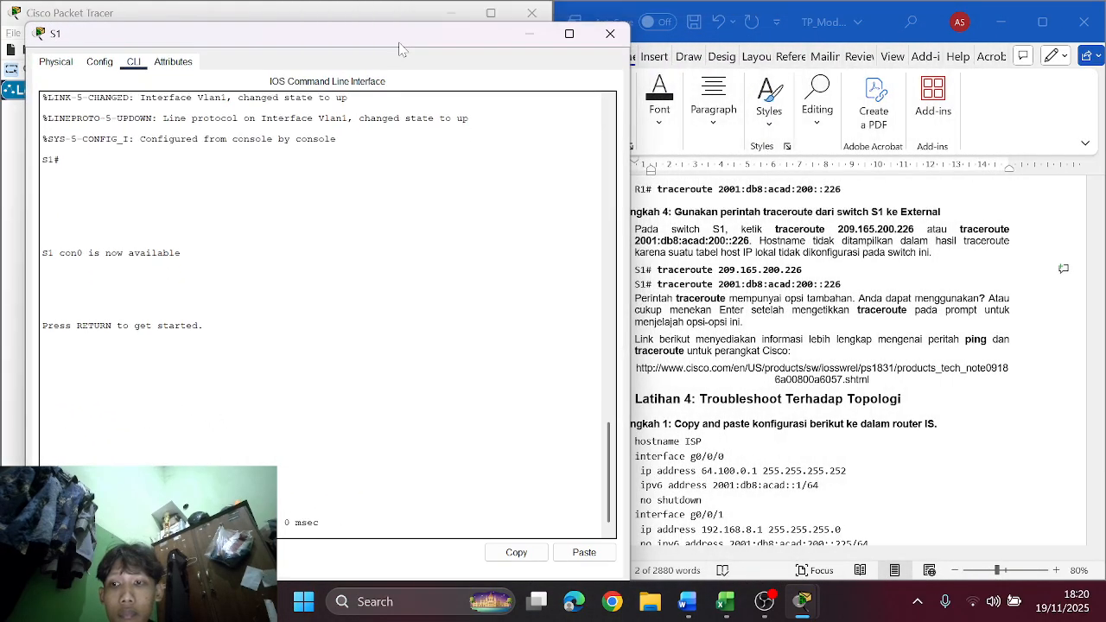
pyautogui.click(785, 350)
pyautogui.scroll(-3, 785, 350)
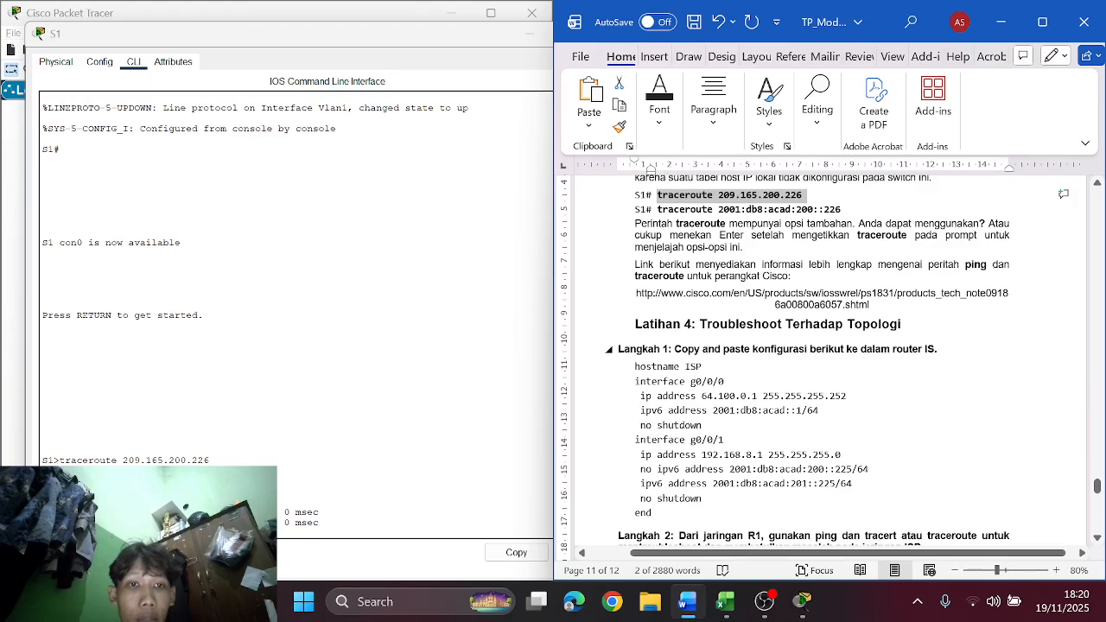
pyautogui.scroll(-2, 785, 350)
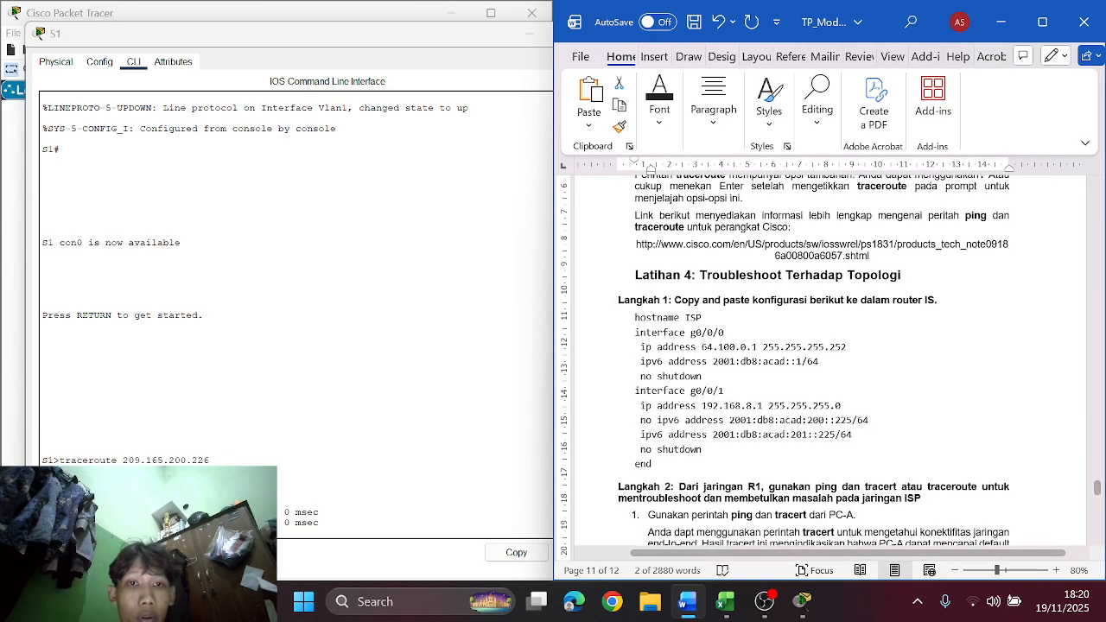
pyautogui.click(508, 164)
pyautogui.click(610, 34)
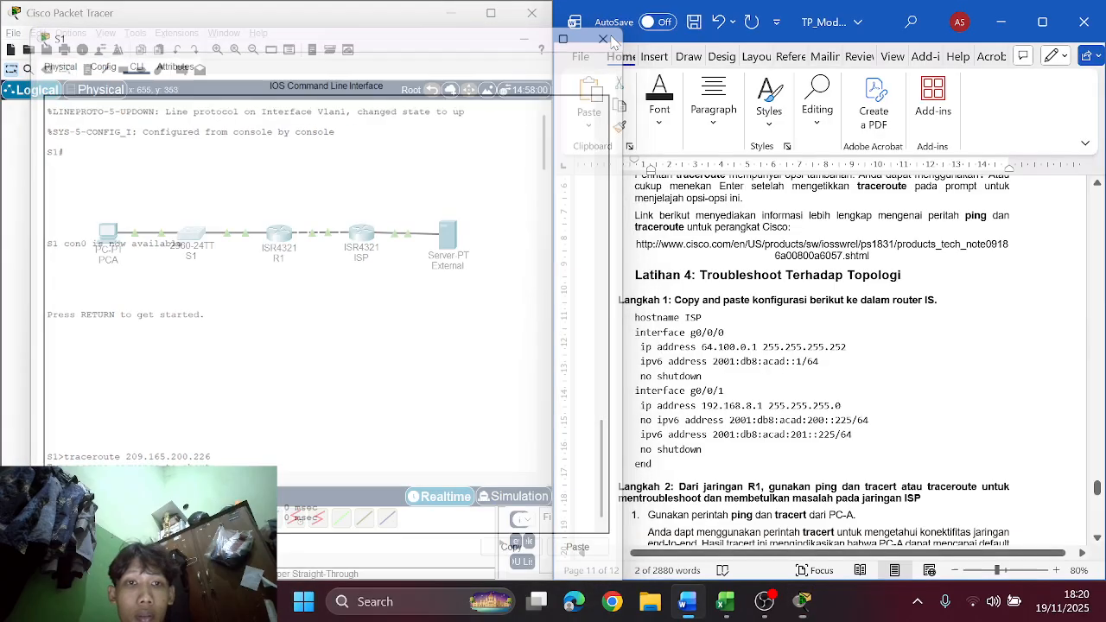
# Step: Copy the Latihan 4 Langkah 1 configuration block, from hostname ISP through end, and apply it in the ISP router's CLI
pyautogui.scroll(-2, 779, 313)
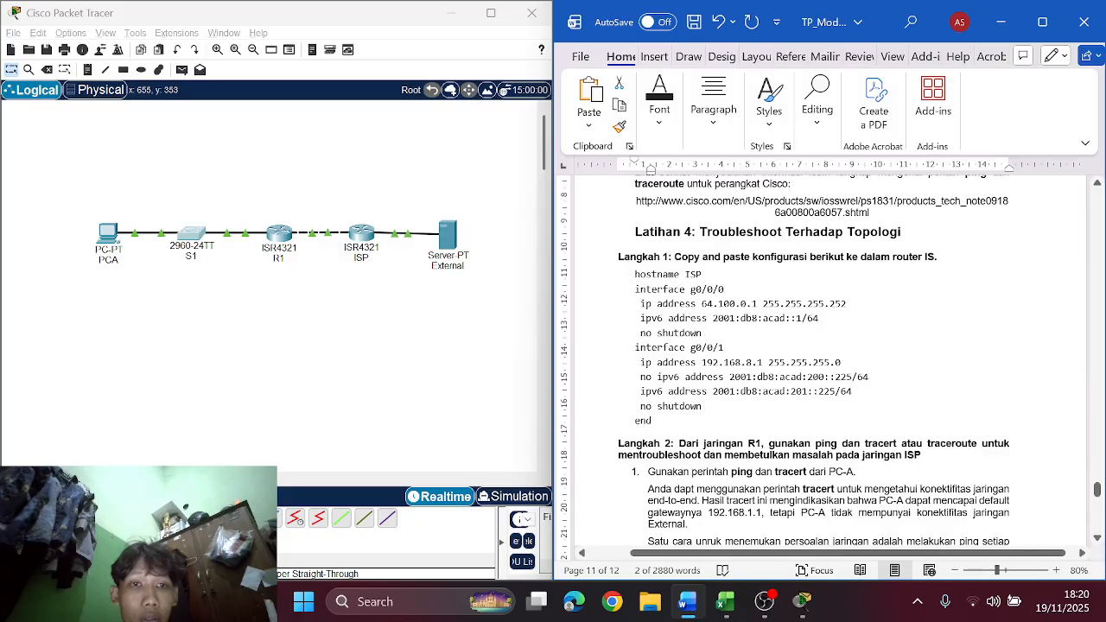
pyautogui.moveTo(657, 421); pyautogui.dragTo(634, 279)
pyautogui.hotkey('ctrl', 'c')
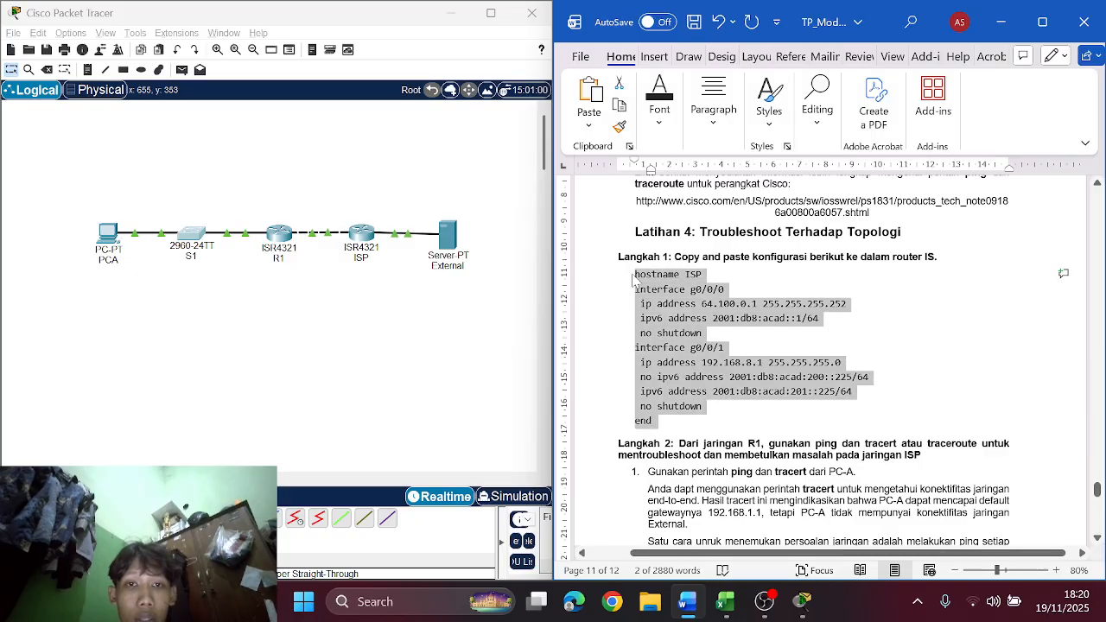
pyautogui.click(361, 235)
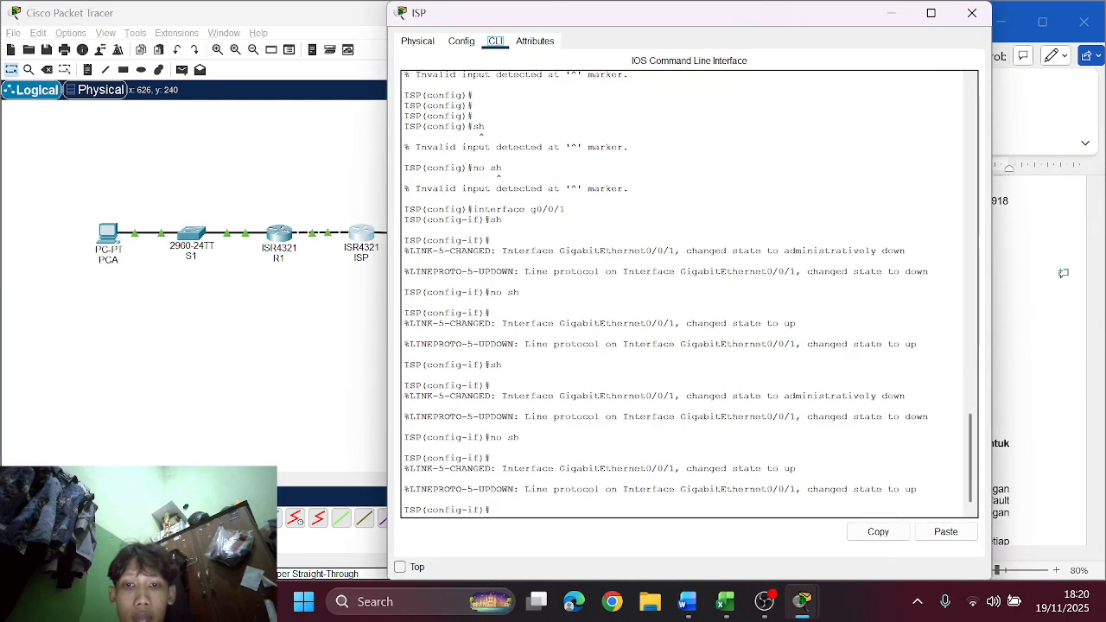
pyautogui.press('Return')
pyautogui.click(1011, 265)
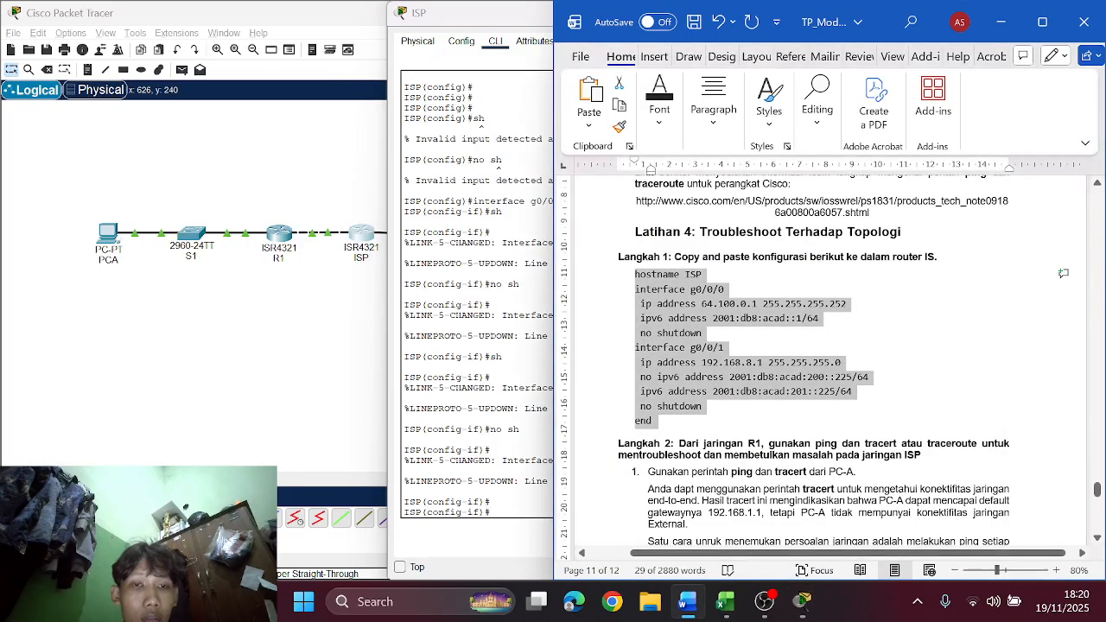
pyautogui.click(522, 526)
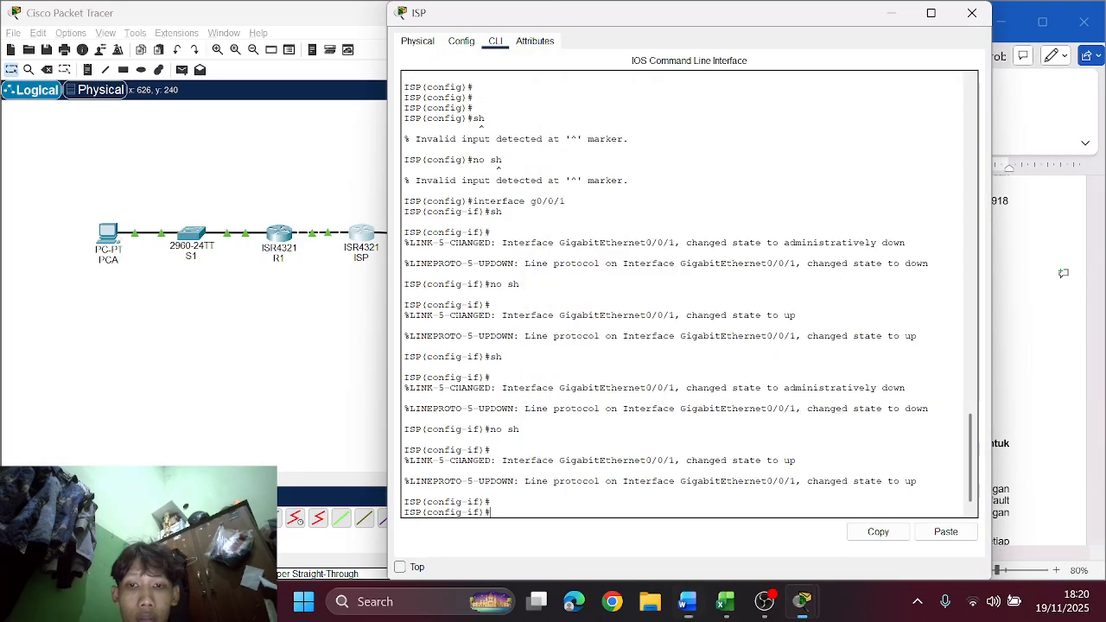
pyautogui.click(945, 531)
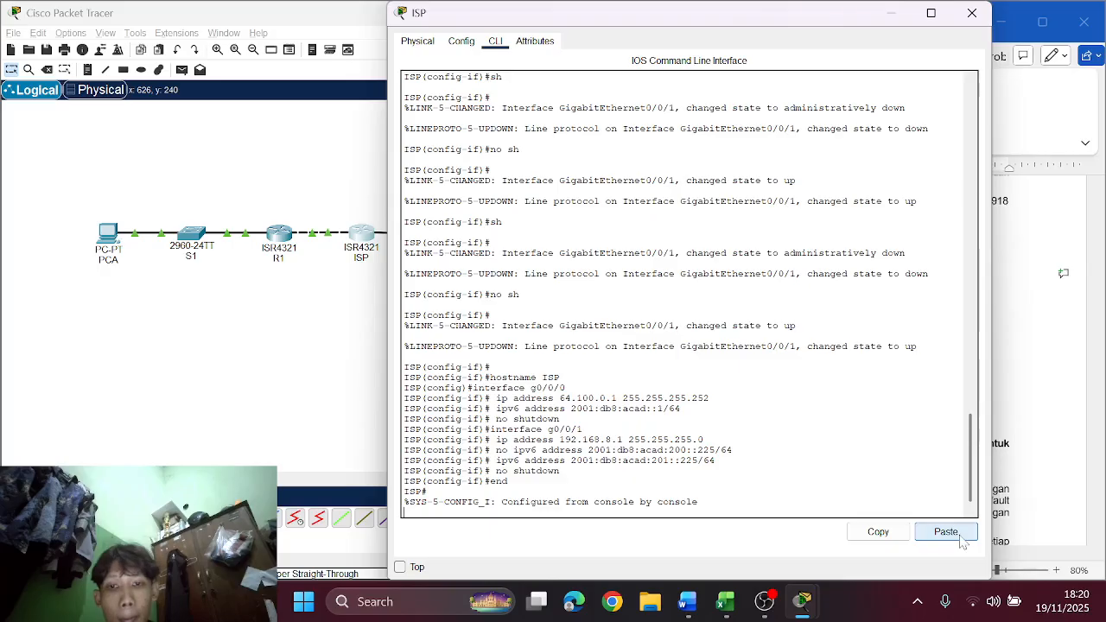
pyautogui.click(1028, 399)
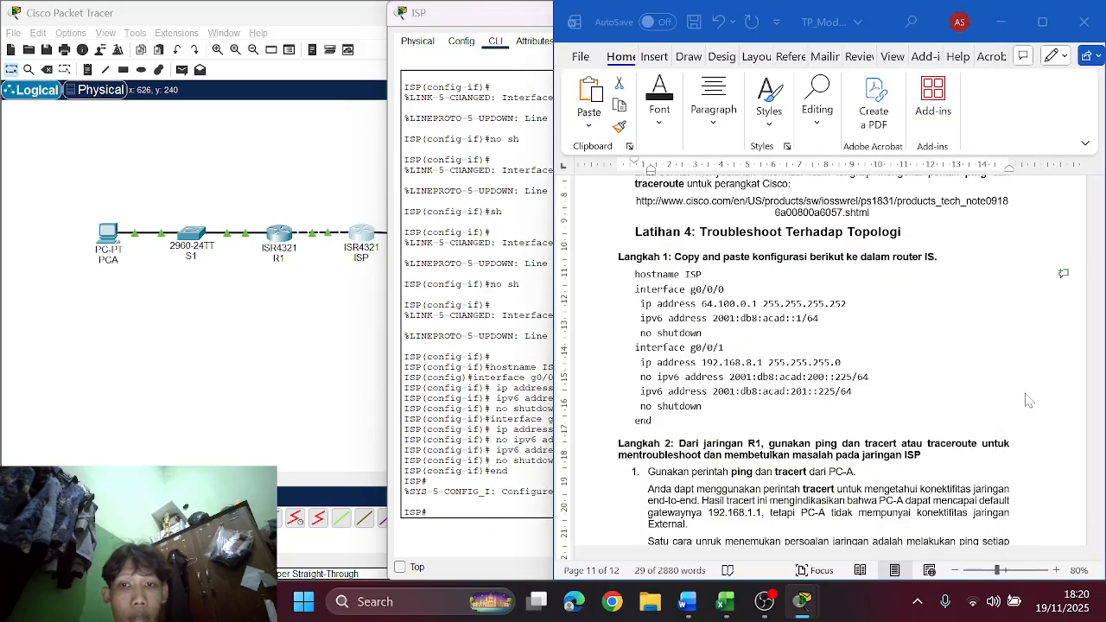
# Step: Read Langkah 2 of Latihan 4 in the guide and close the ISP router's window
pyautogui.scroll(-5, 842, 408)
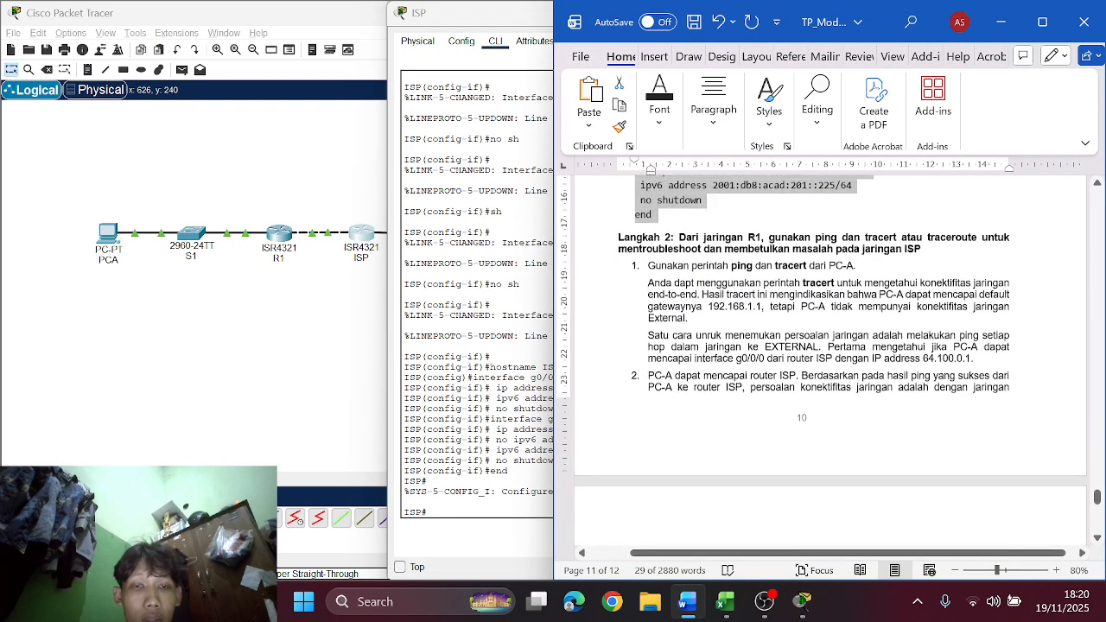
pyautogui.click(778, 318)
pyautogui.scroll(-1, 743, 302)
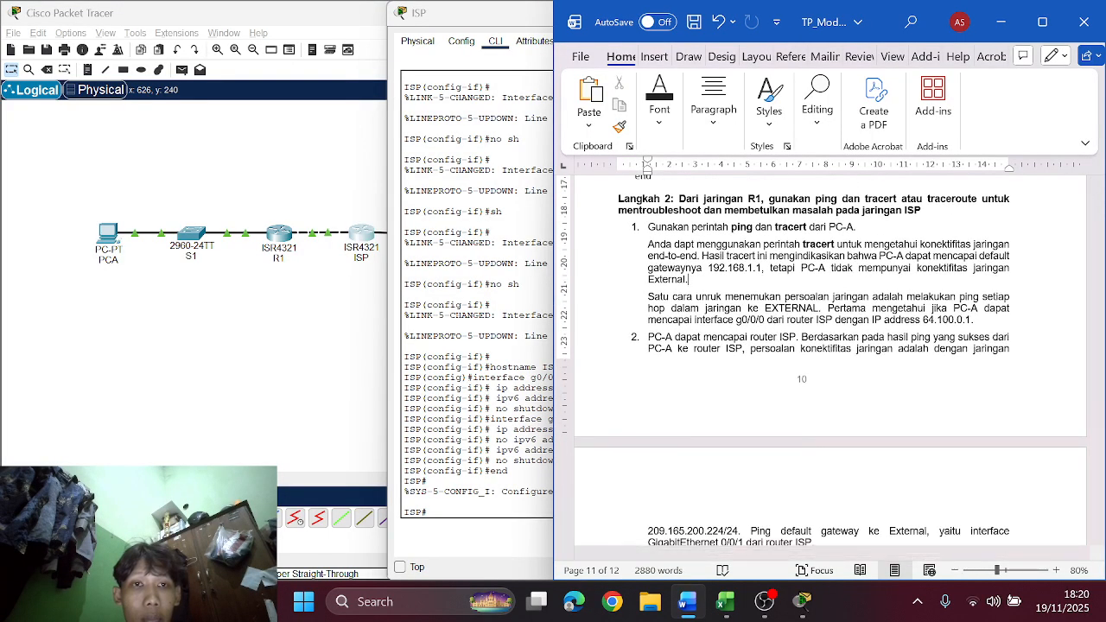
pyautogui.click(514, 243)
pyautogui.click(971, 12)
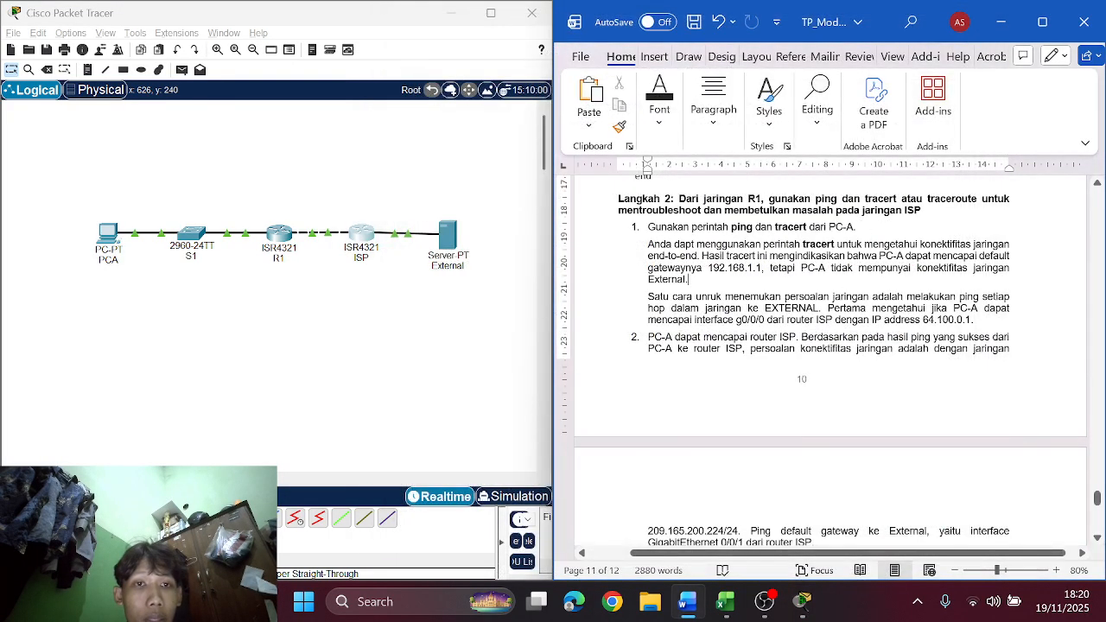
pyautogui.scroll(1, 596, 274)
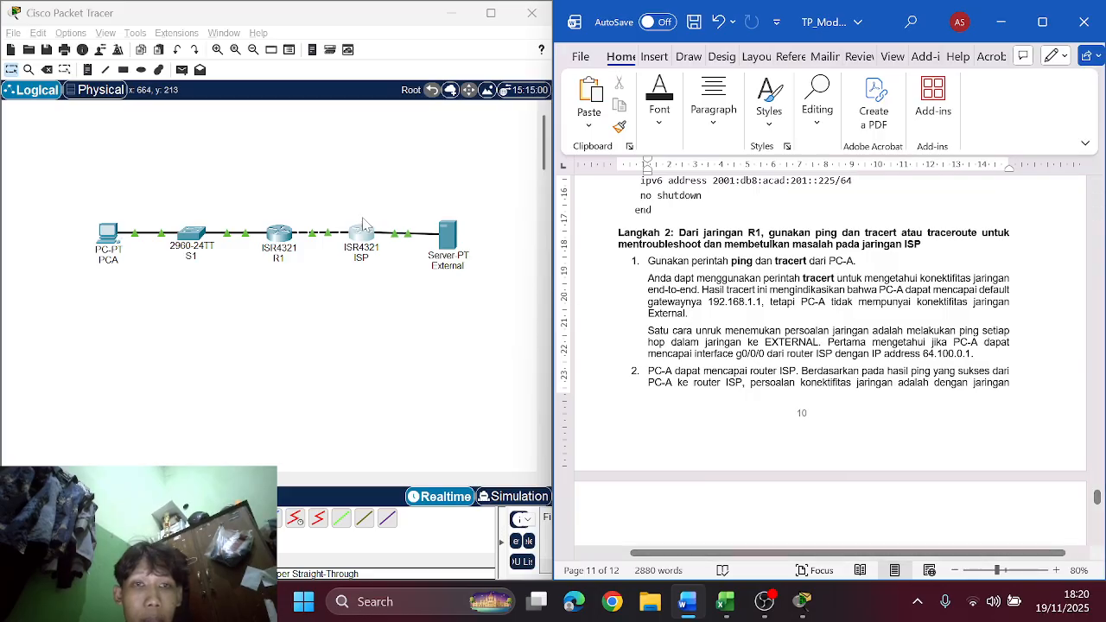
# Step: Open PCA's Command Prompt and place its window beside the guide
pyautogui.doubleClick(108, 235)
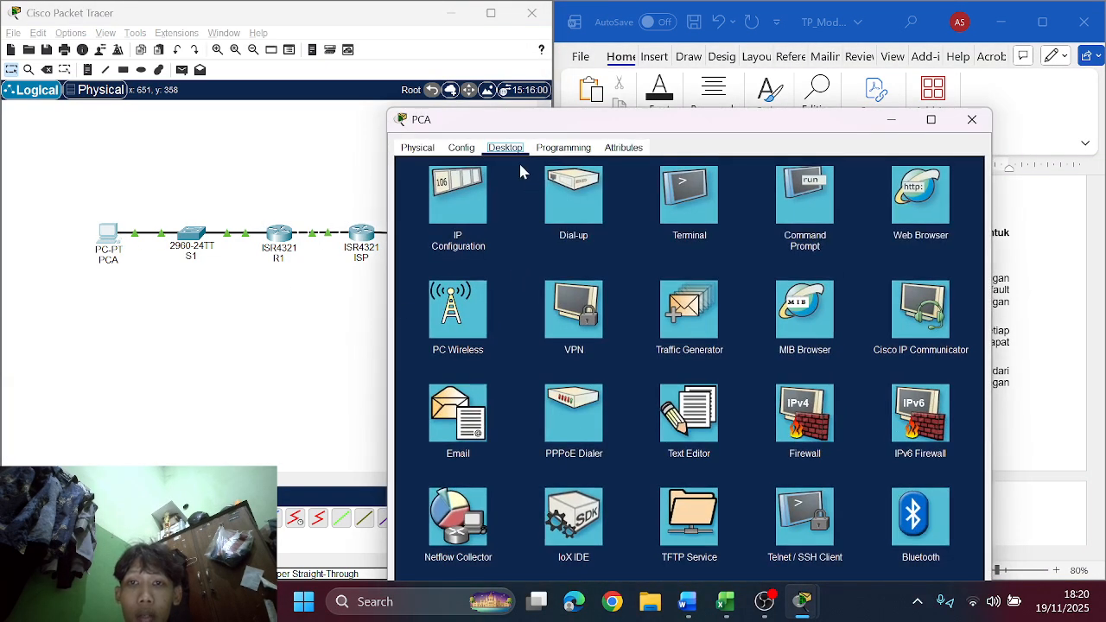
pyautogui.click(831, 227)
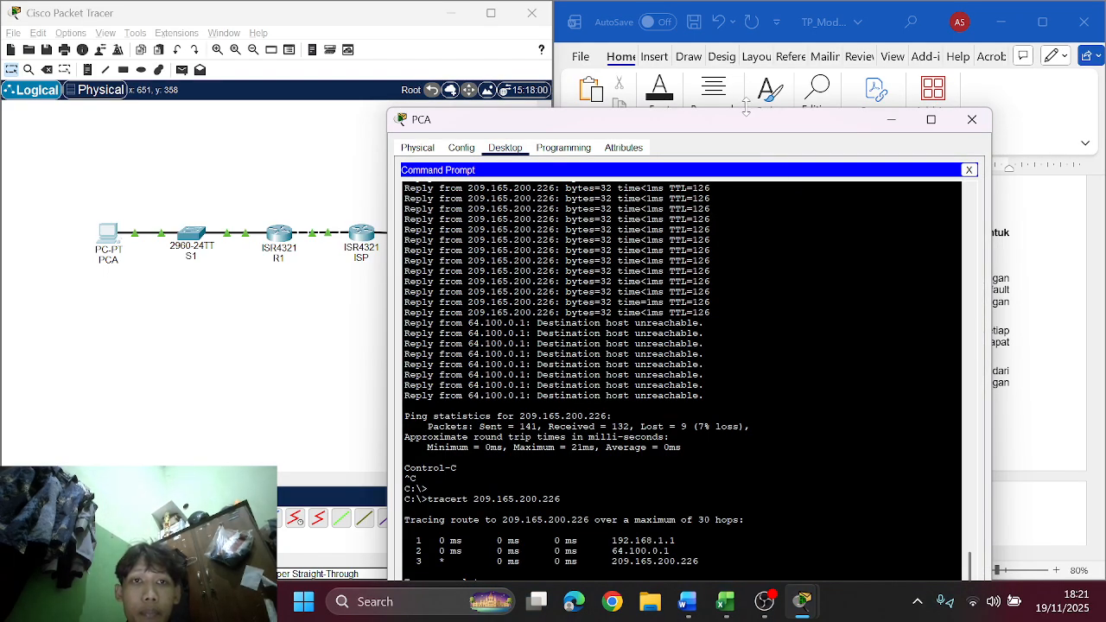
pyautogui.moveTo(746, 107); pyautogui.dragTo(369, 88)
pyautogui.scroll(-2, 802, 263)
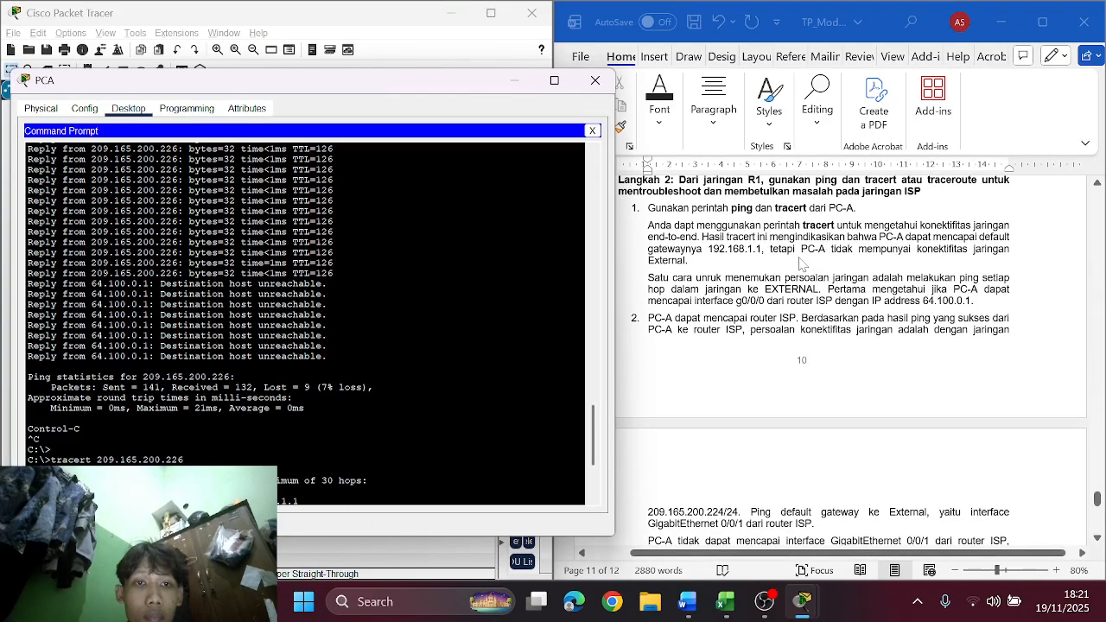
# Step: Copy the default gateway address 192.168.1.1 from Langkah 2 item 1 and ping it from PCA
pyautogui.click(802, 263)
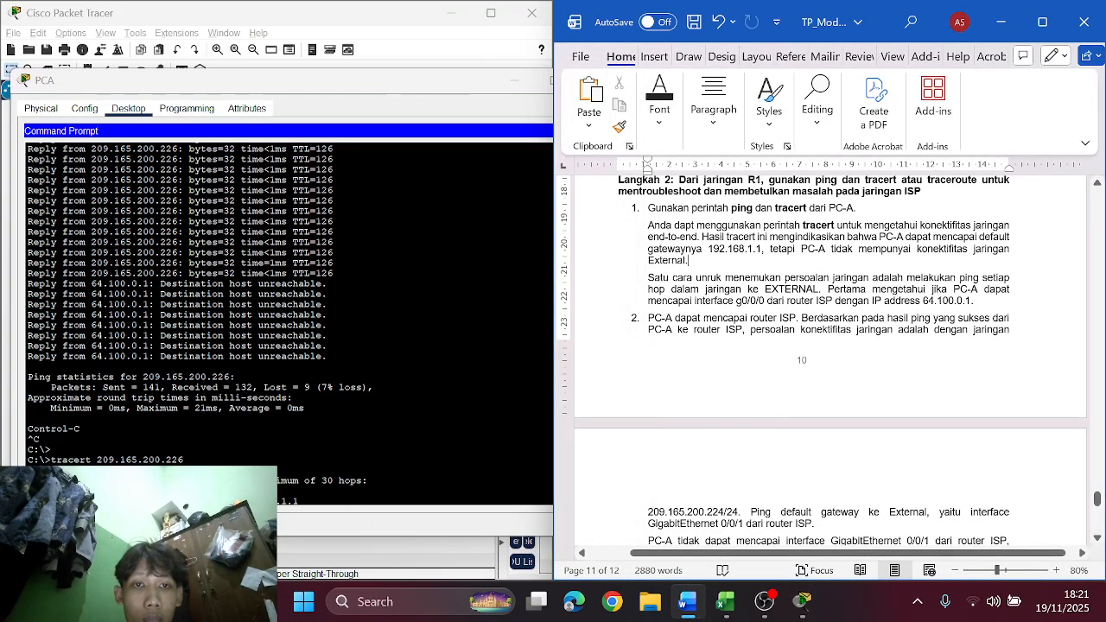
pyautogui.moveTo(708, 249); pyautogui.dragTo(751, 249)
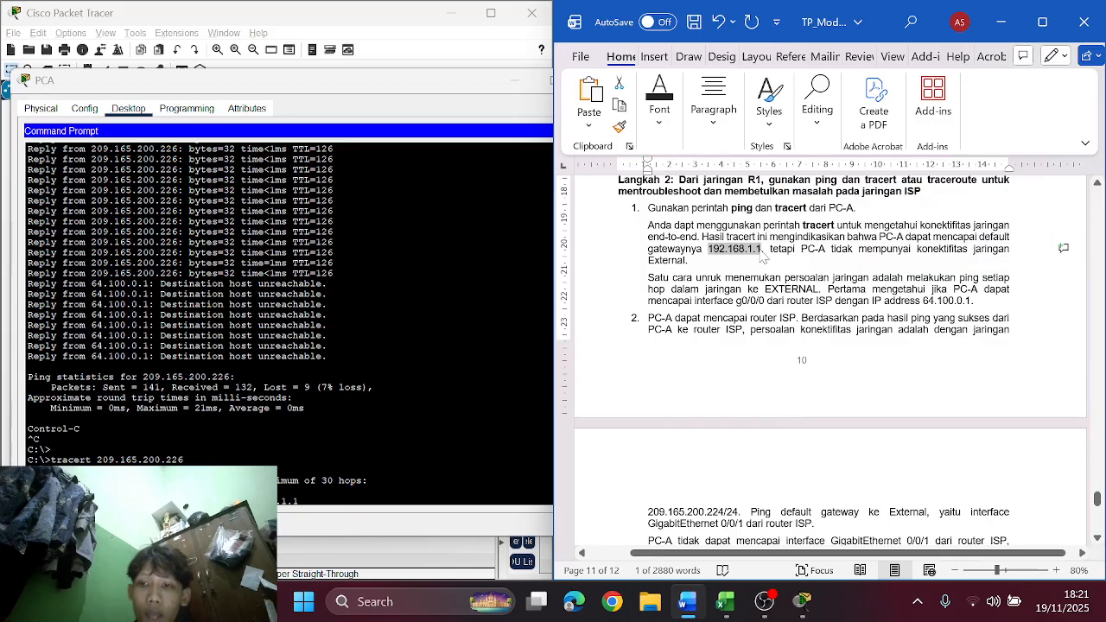
pyautogui.scroll(-3, 288, 323)
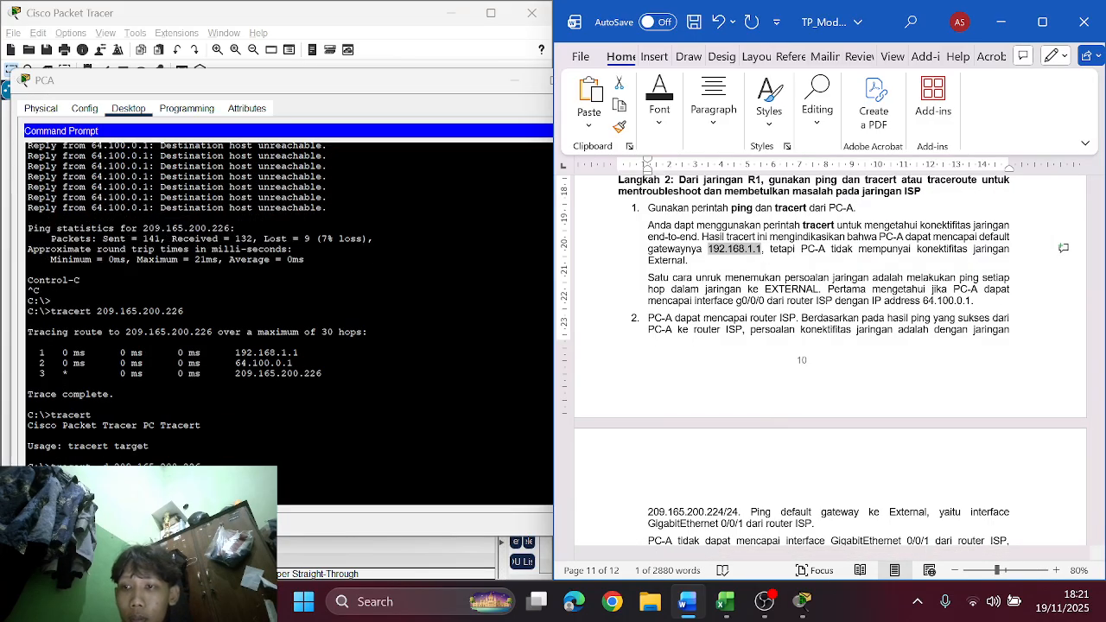
pyautogui.click(288, 324)
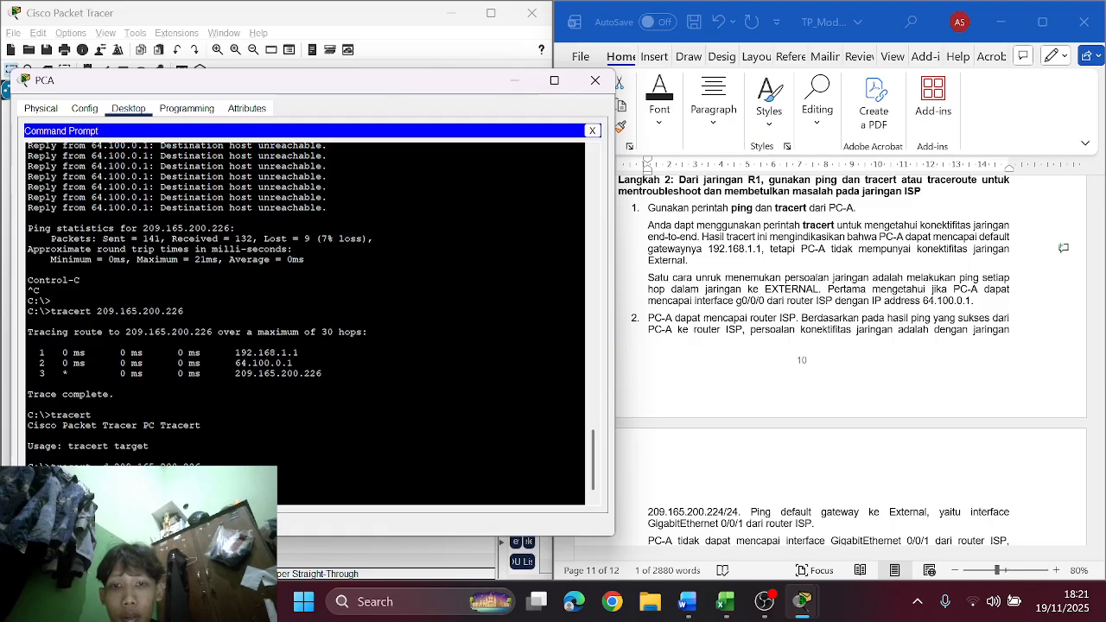
pyautogui.press('Return')
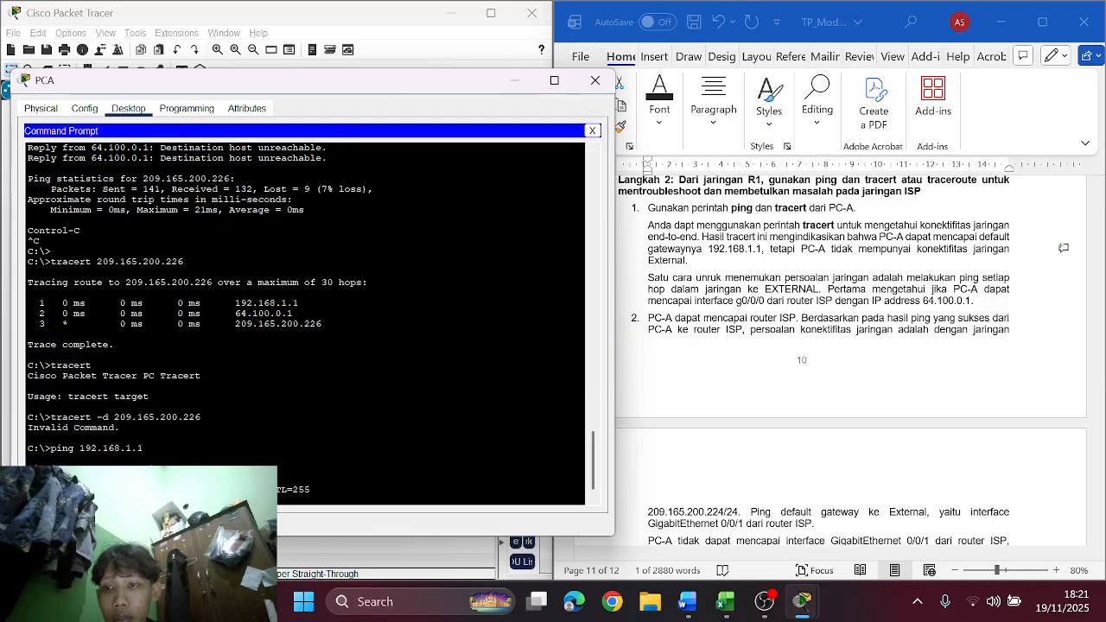
# Step: Run tracert 192.168.1.1 in PCA's Command Prompt
pyautogui.scroll(-1, 831, 288)
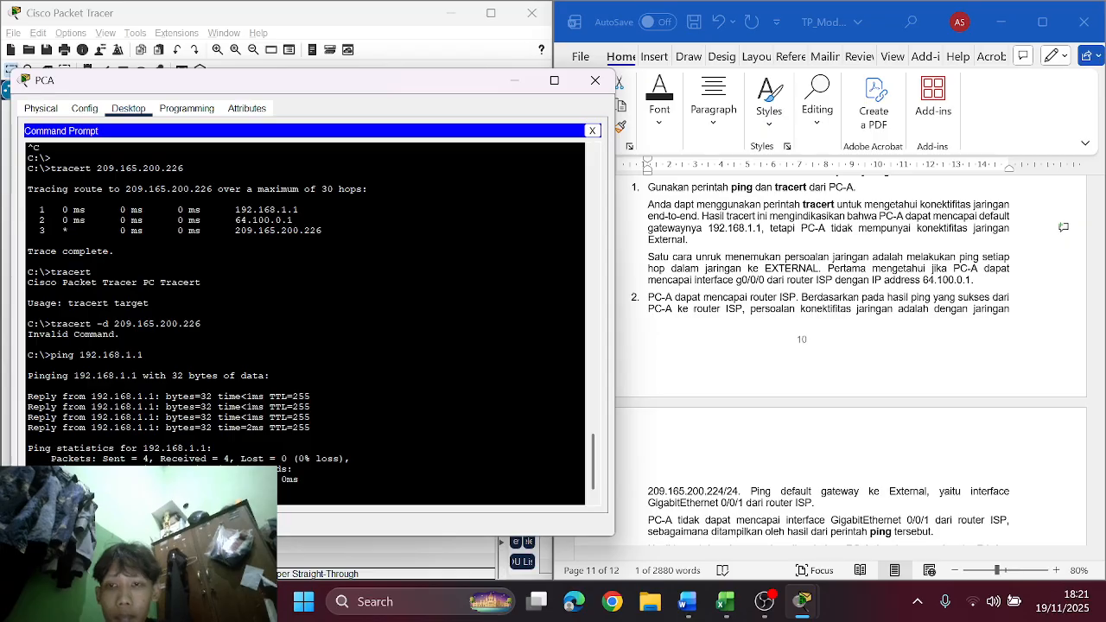
pyautogui.rightClick(272, 348)
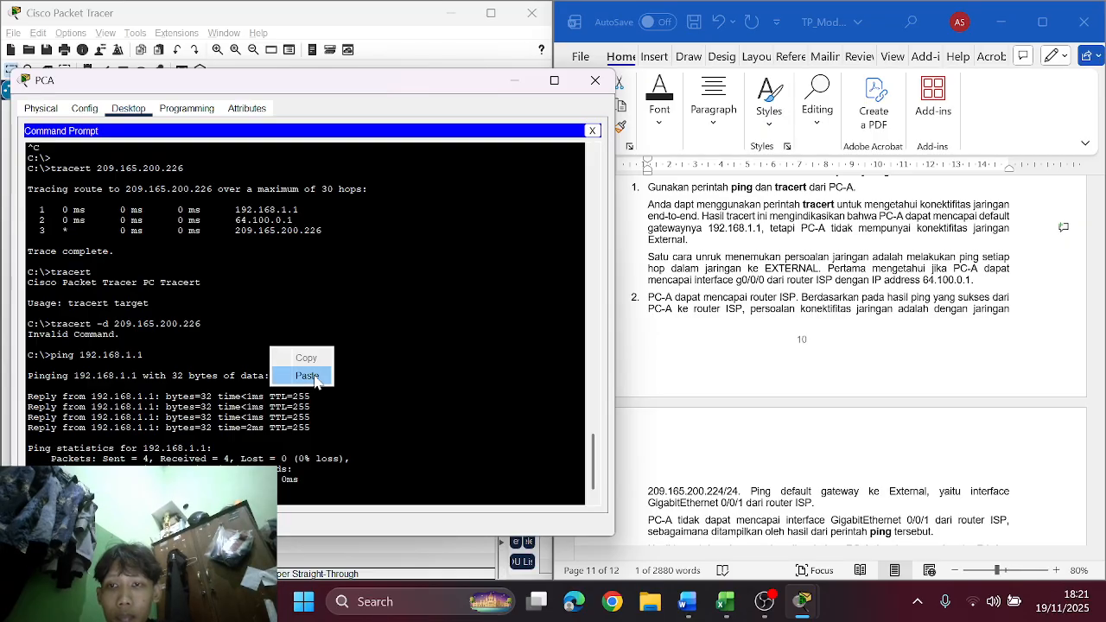
pyautogui.click(306, 375)
pyautogui.press('Return')
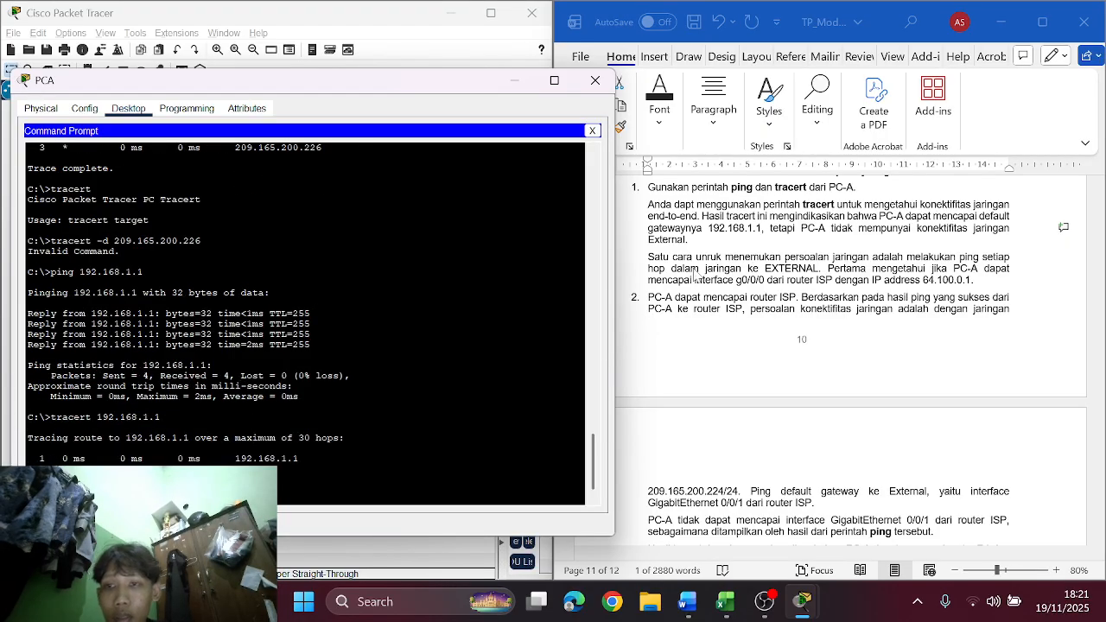
# Step: Copy the ISP g0/0/0 address 64.100.0.1 from the guide and ping it from PCA
pyautogui.hotkey('alt', 'Tab')
pyautogui.scroll(-1, 829, 358)
pyautogui.scroll(-1, 829, 359)
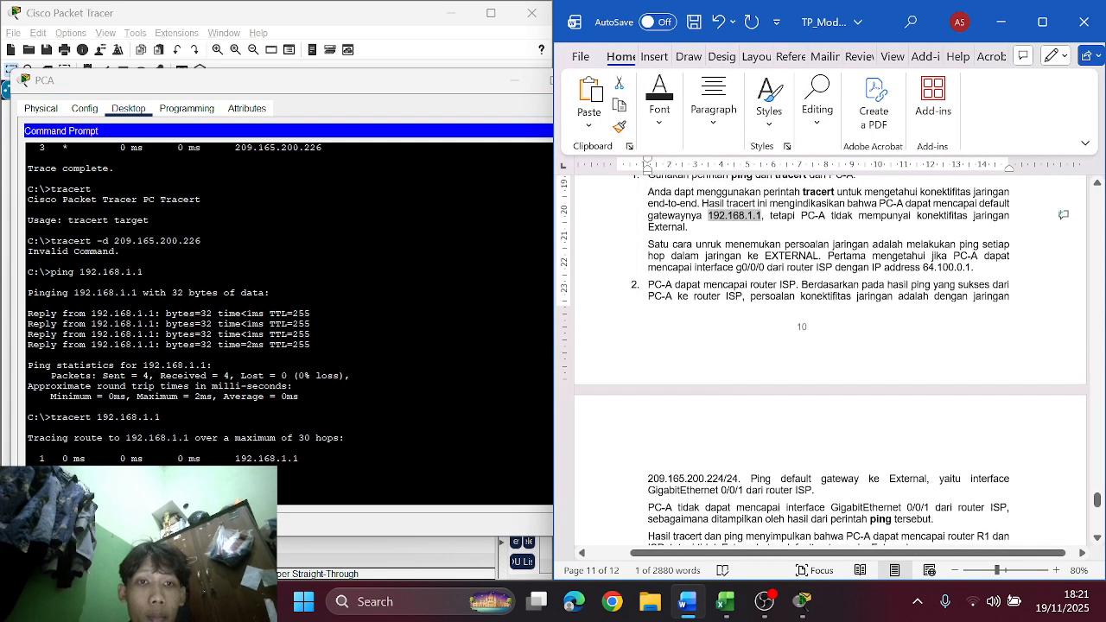
pyautogui.scroll(-1, 829, 358)
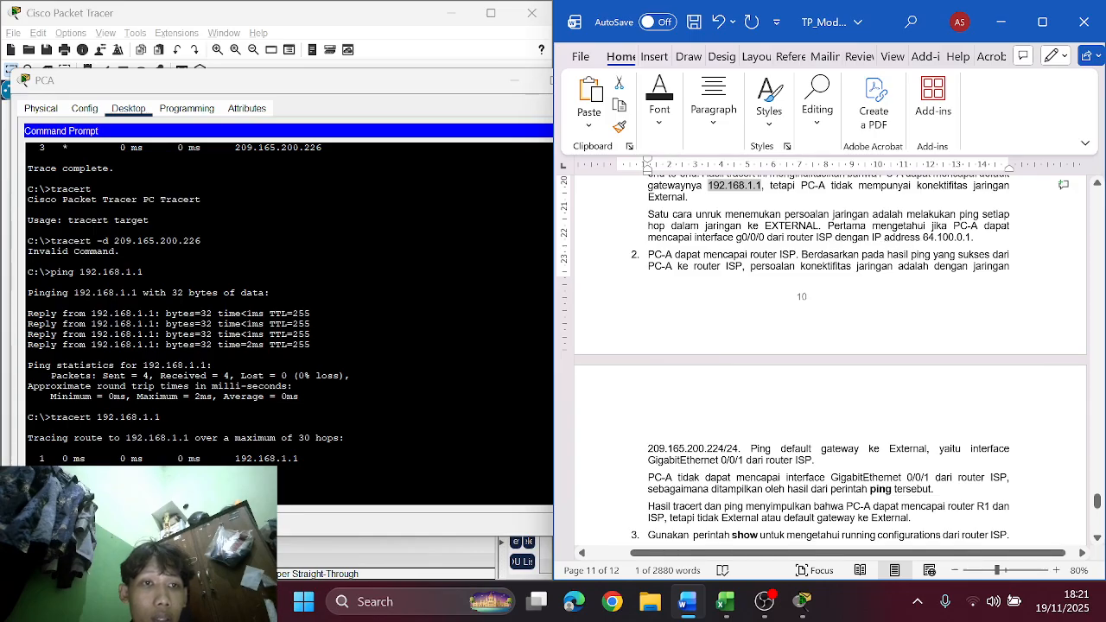
pyautogui.moveTo(923, 238); pyautogui.dragTo(973, 239)
pyautogui.hotkey('ctrl', 'c')
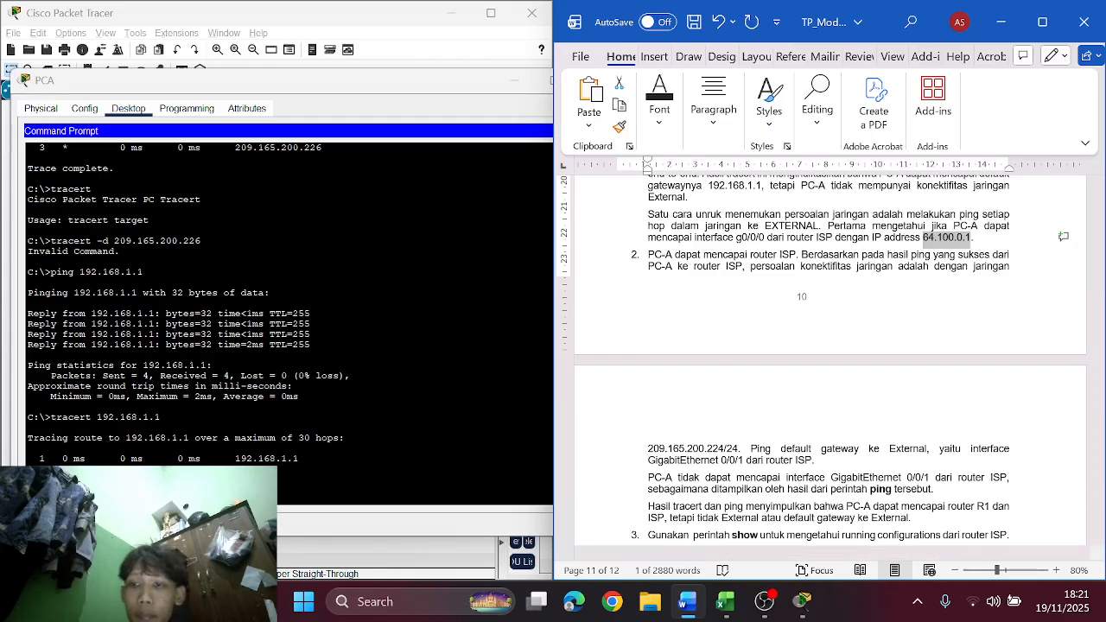
pyautogui.click(414, 390)
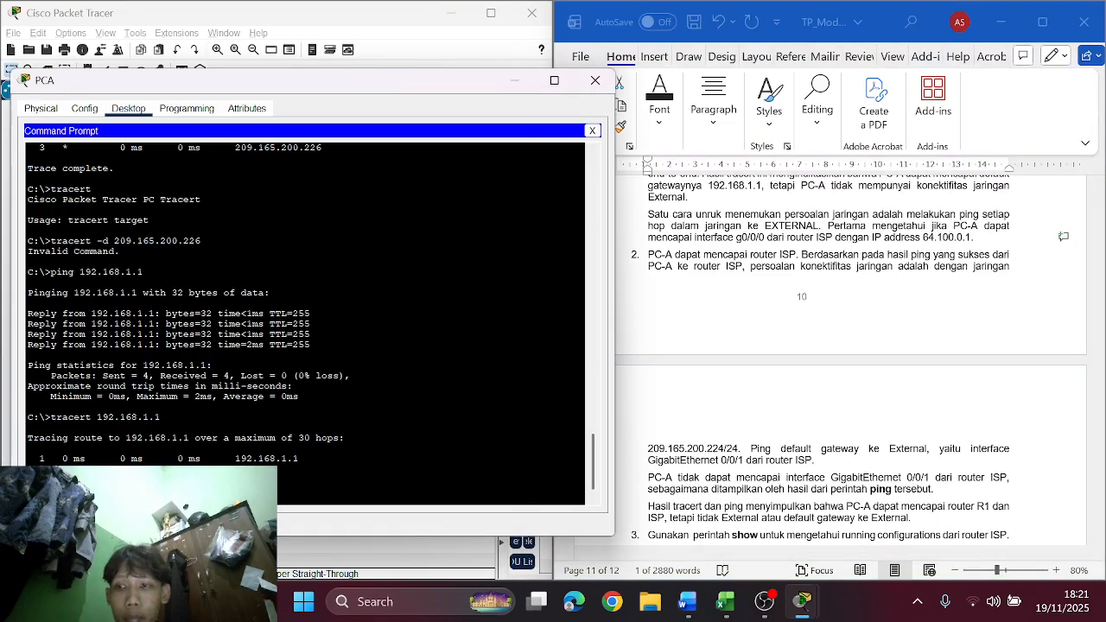
pyautogui.rightClick(318, 341)
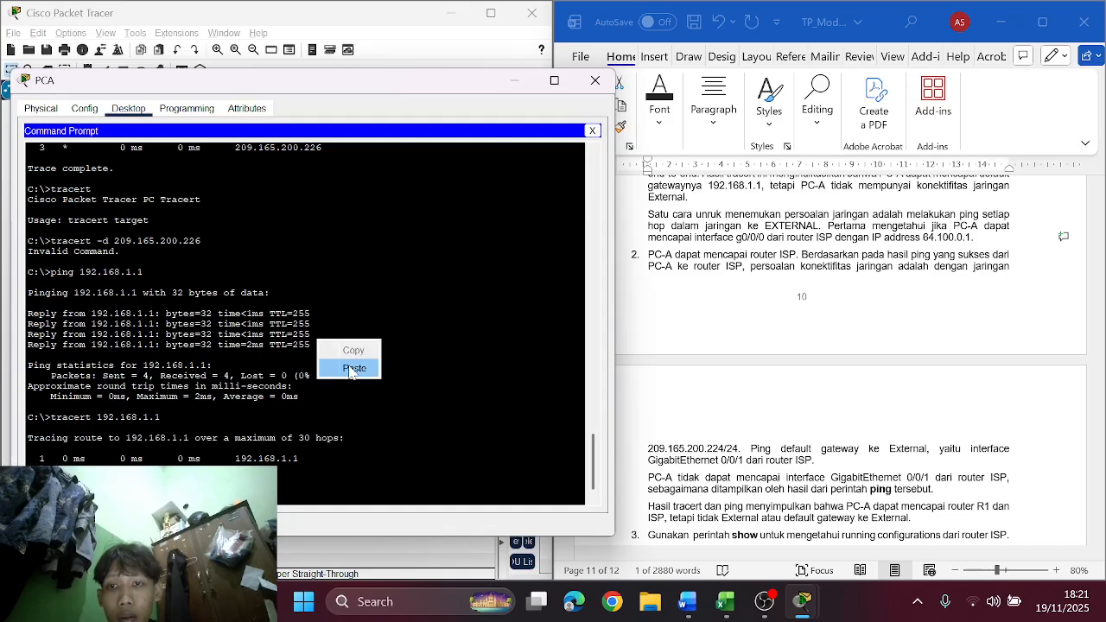
pyautogui.click(341, 369)
pyautogui.press('Return')
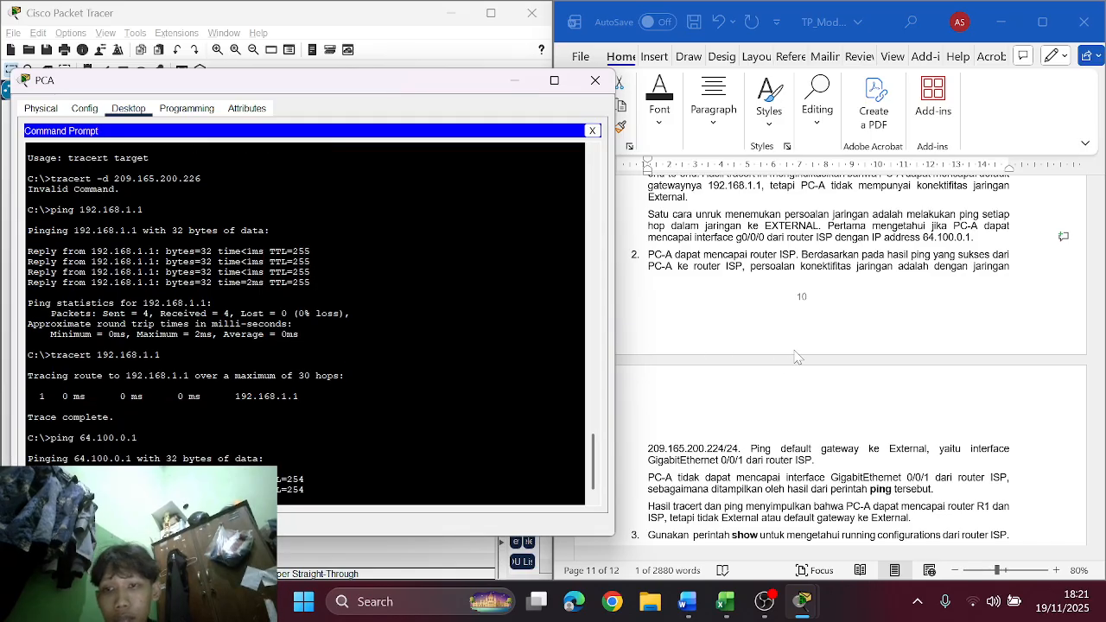
# Step: Copy the address 209.165.200.224 from Langkah 2 item 2 and read items 3 to 5 of the guide
pyautogui.click(797, 356)
pyautogui.scroll(-1, 563, 365)
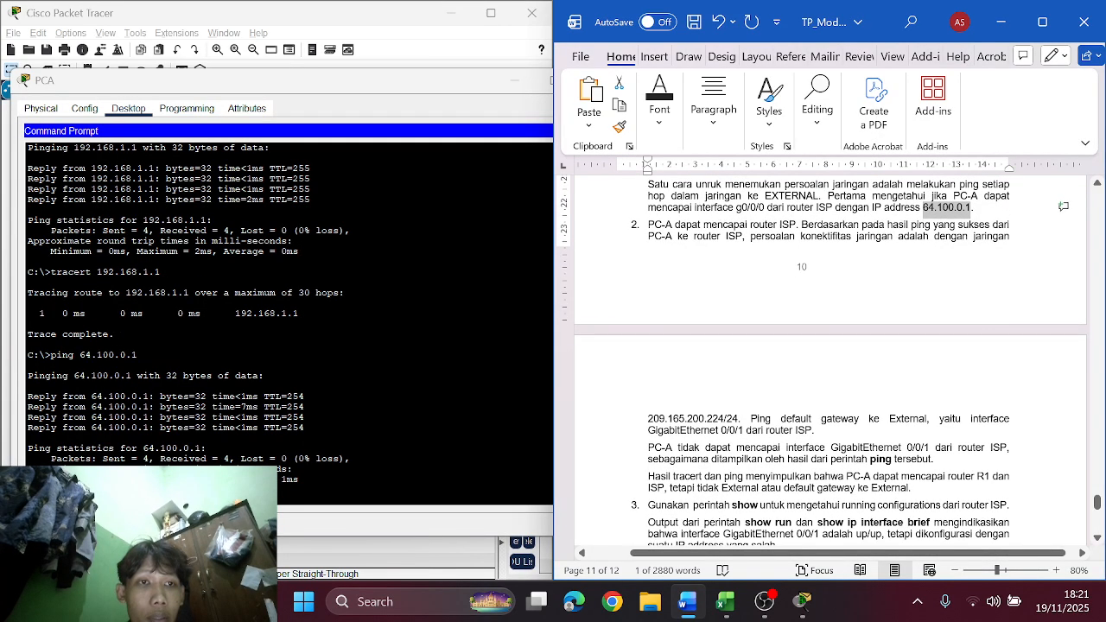
pyautogui.scroll(-1, 829, 363)
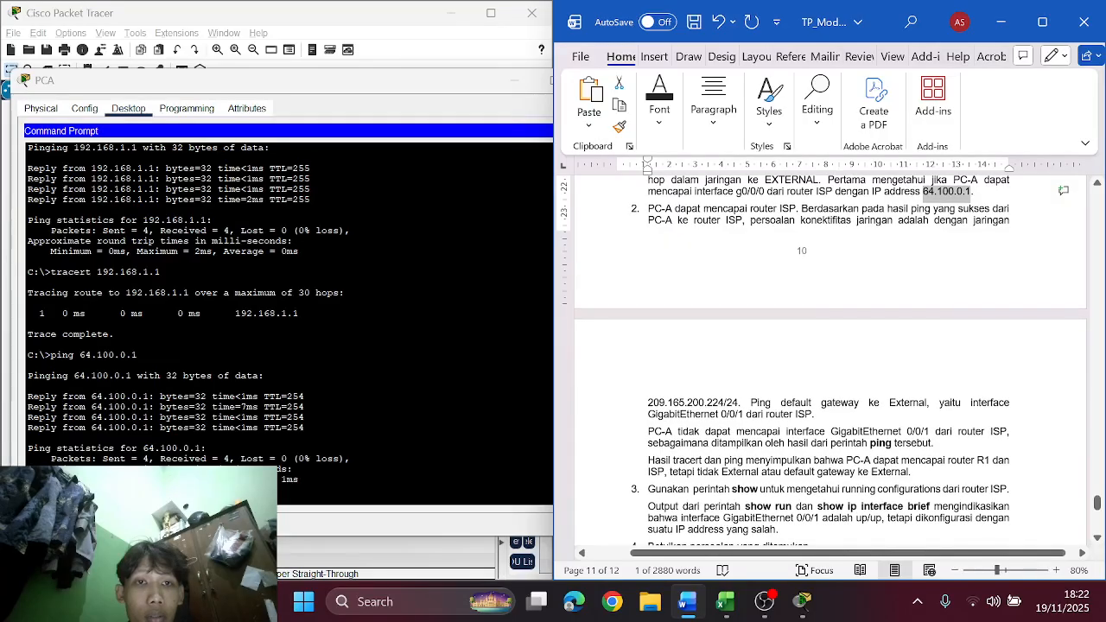
pyautogui.scroll(-1, 830, 363)
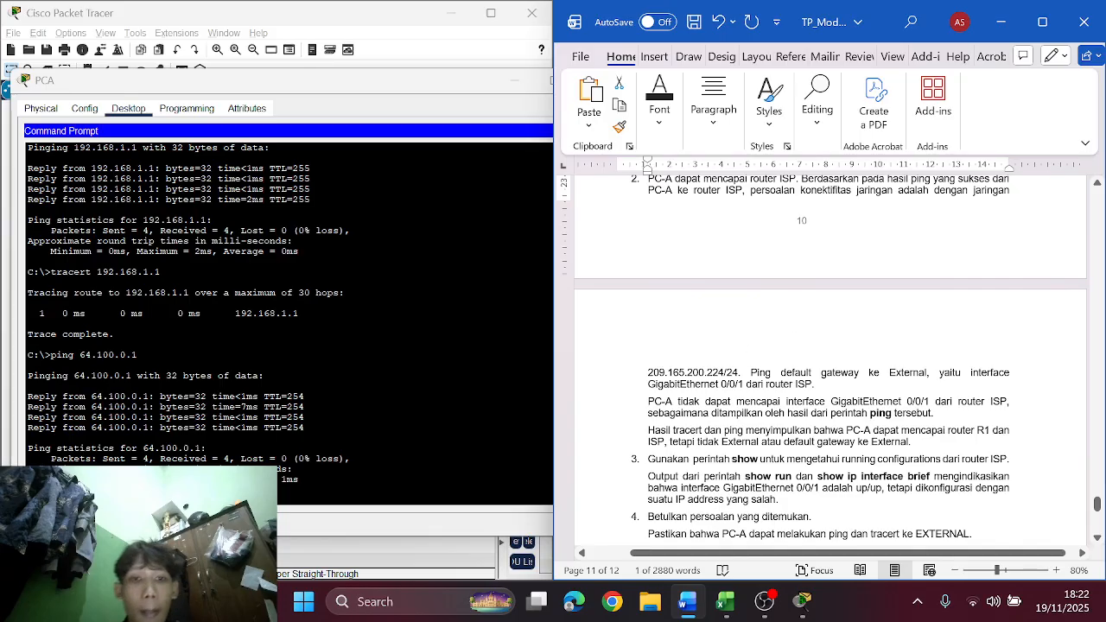
pyautogui.moveTo(646, 372); pyautogui.dragTo(724, 373)
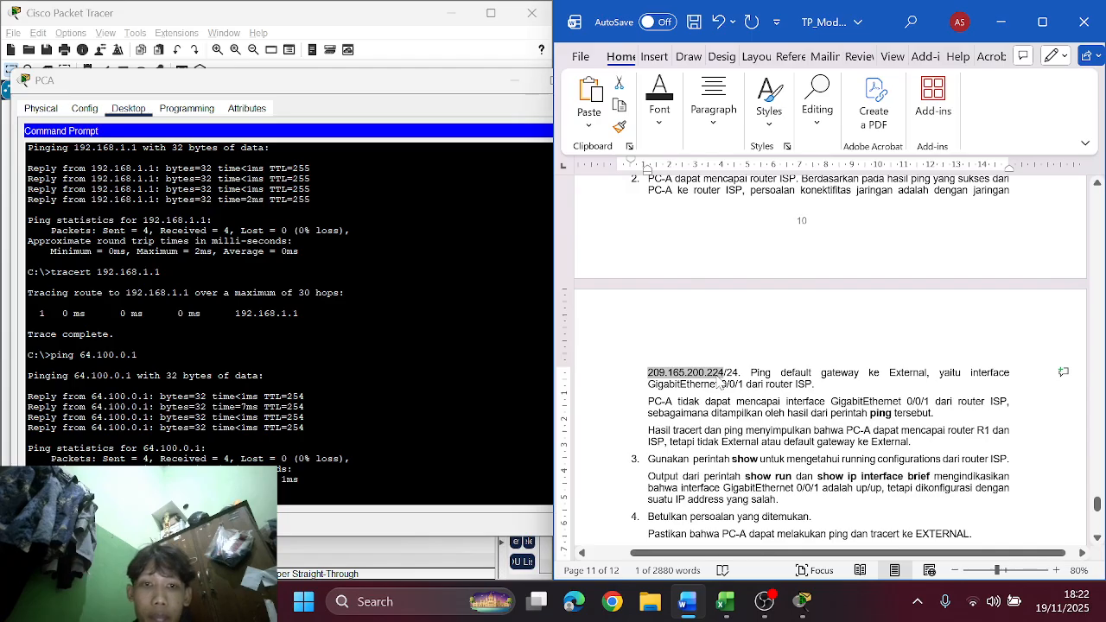
pyautogui.scroll(-1, 830, 363)
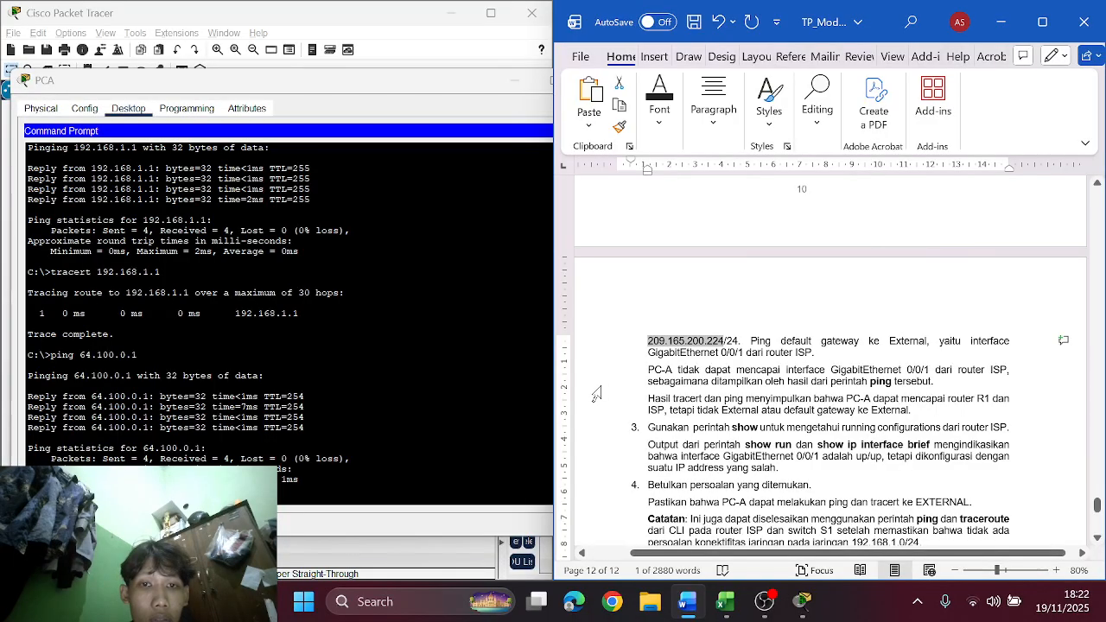
pyautogui.scroll(-2, 829, 363)
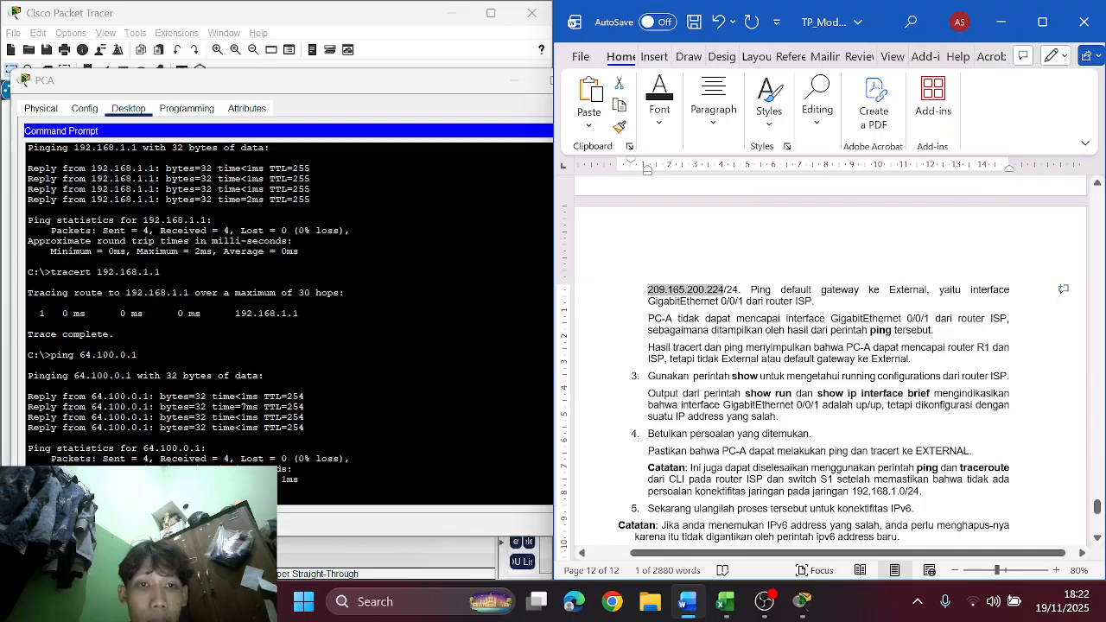
pyautogui.scroll(-1, 830, 363)
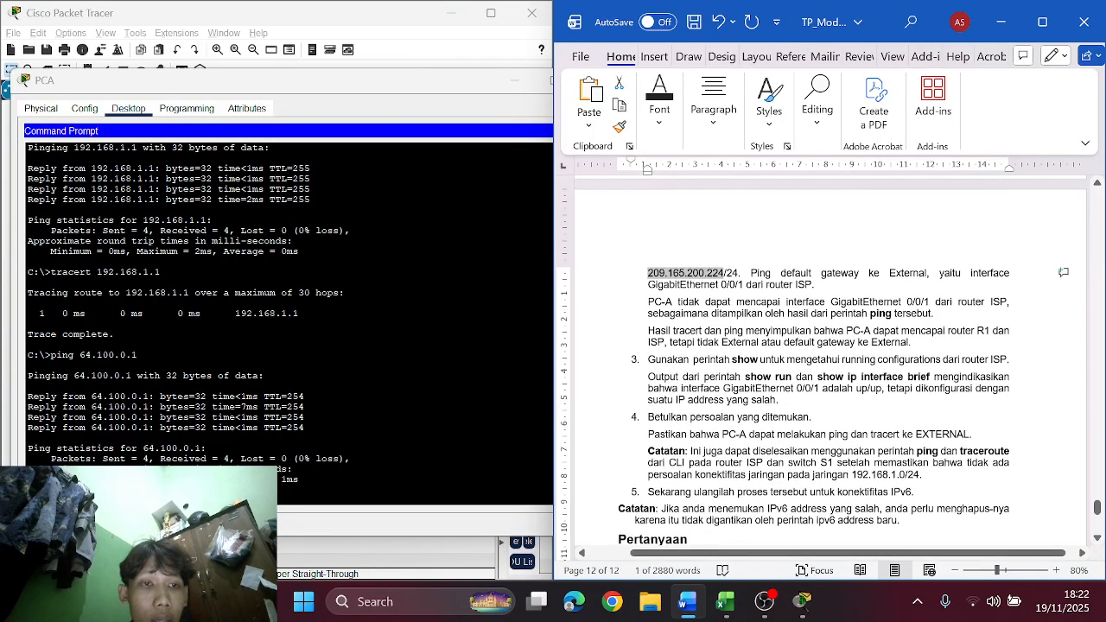
pyautogui.scroll(-1, 830, 363)
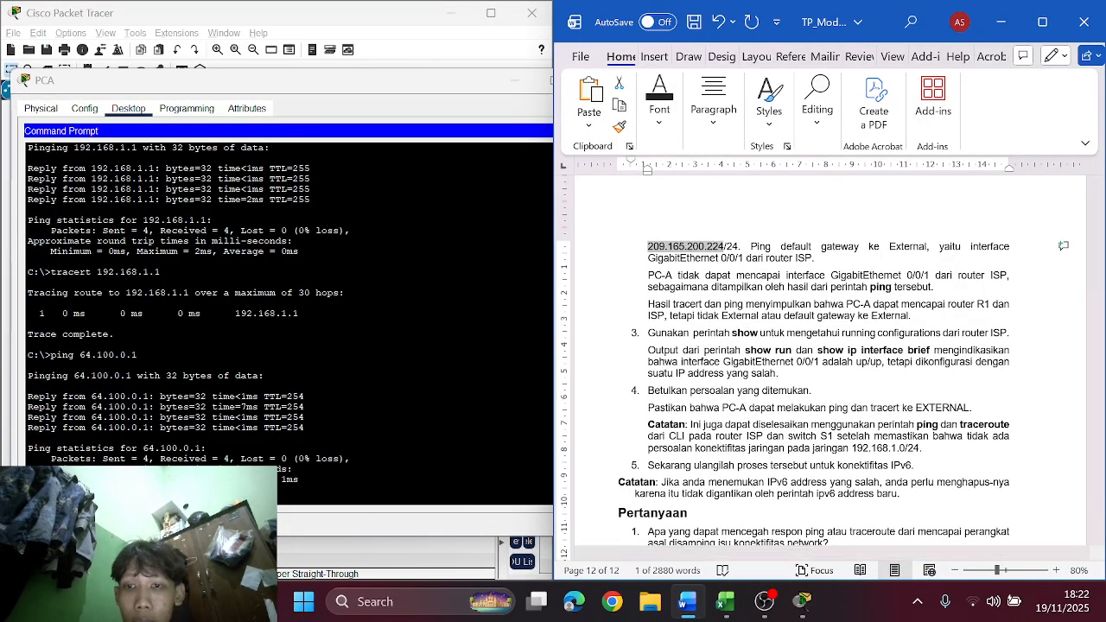
# Step: Ping the copied address 209.165.200.224 from PCA's Command Prompt and return to item 3 of the guide
pyautogui.click(374, 484)
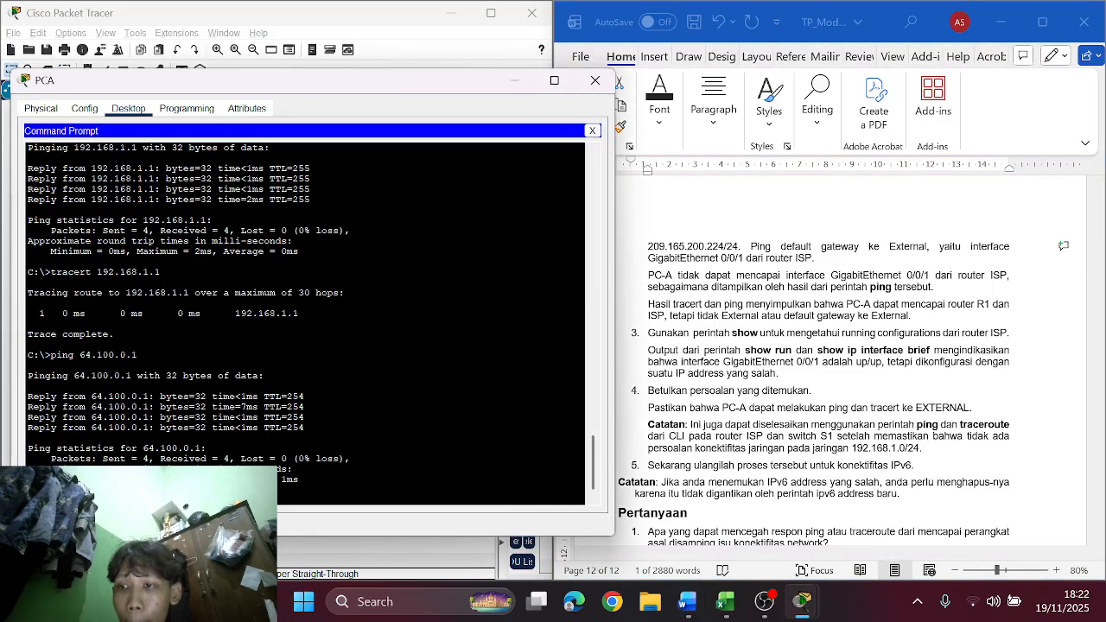
pyautogui.rightClick(240, 413)
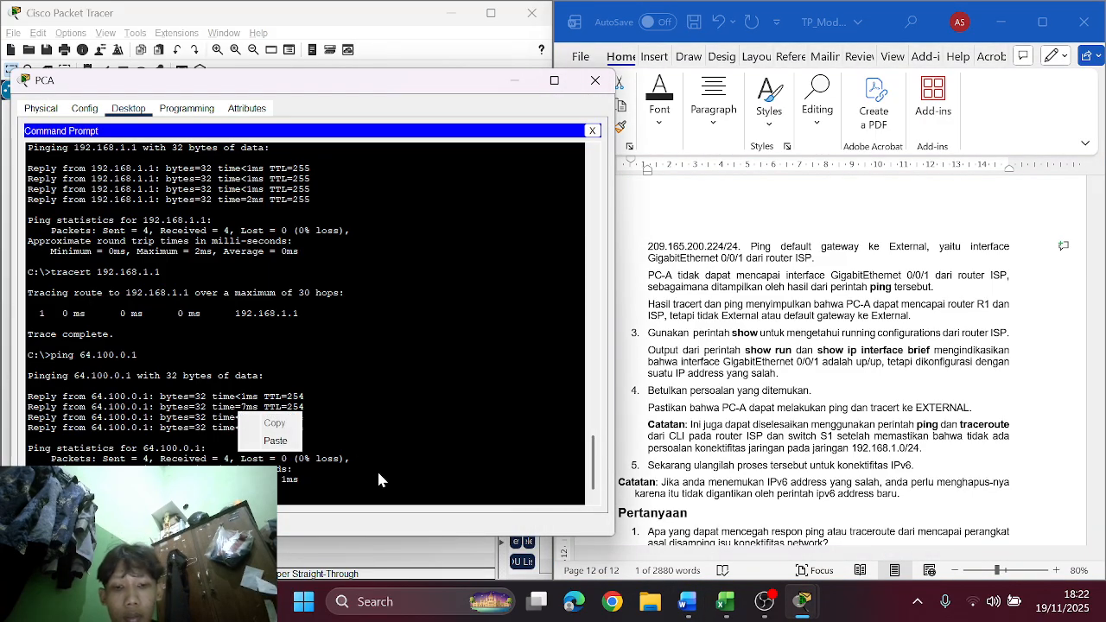
pyautogui.click(369, 432)
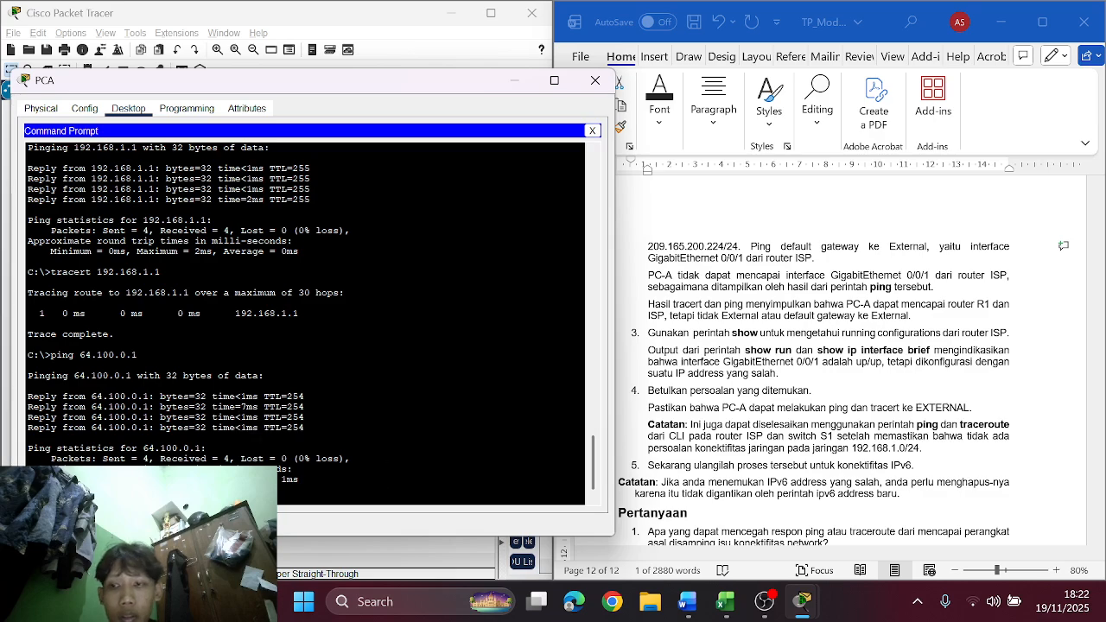
pyautogui.rightClick(370, 432)
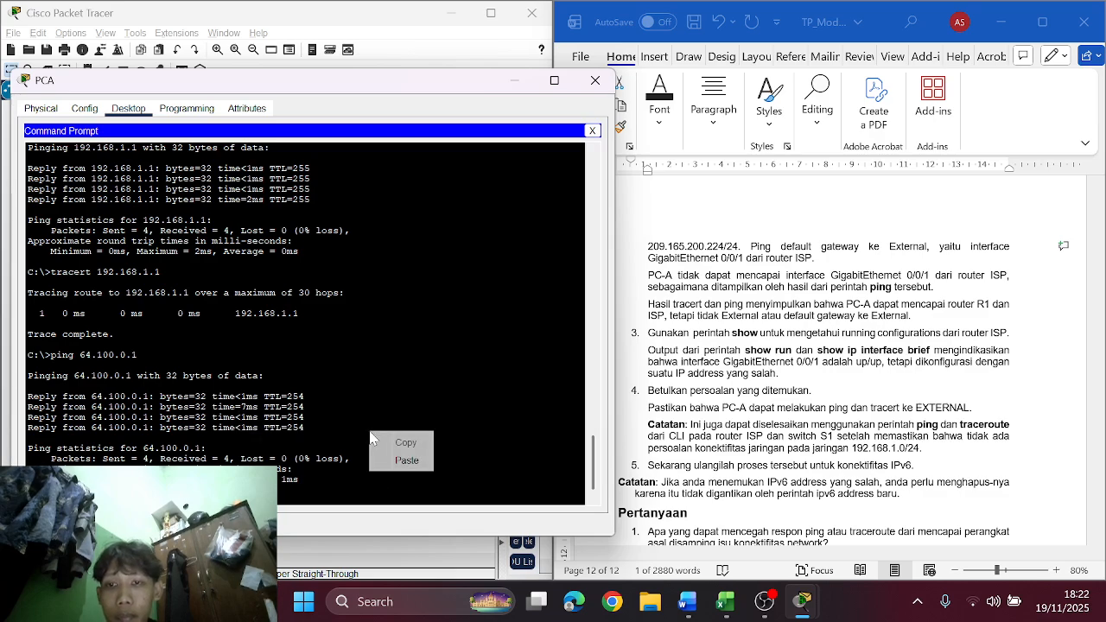
pyautogui.click(403, 461)
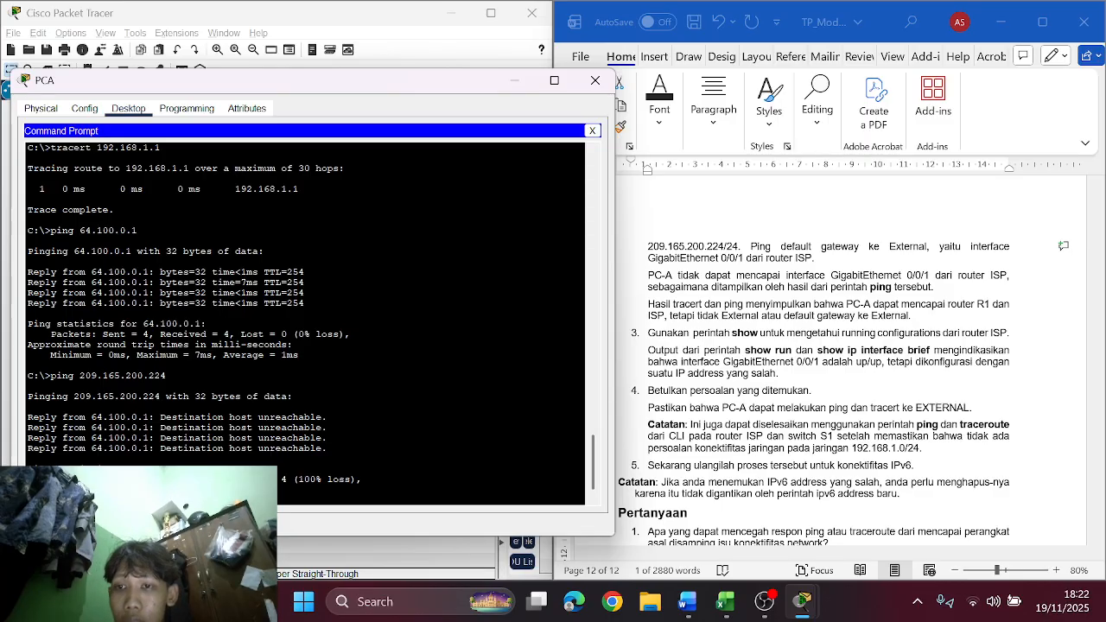
pyautogui.scroll(-1, 786, 321)
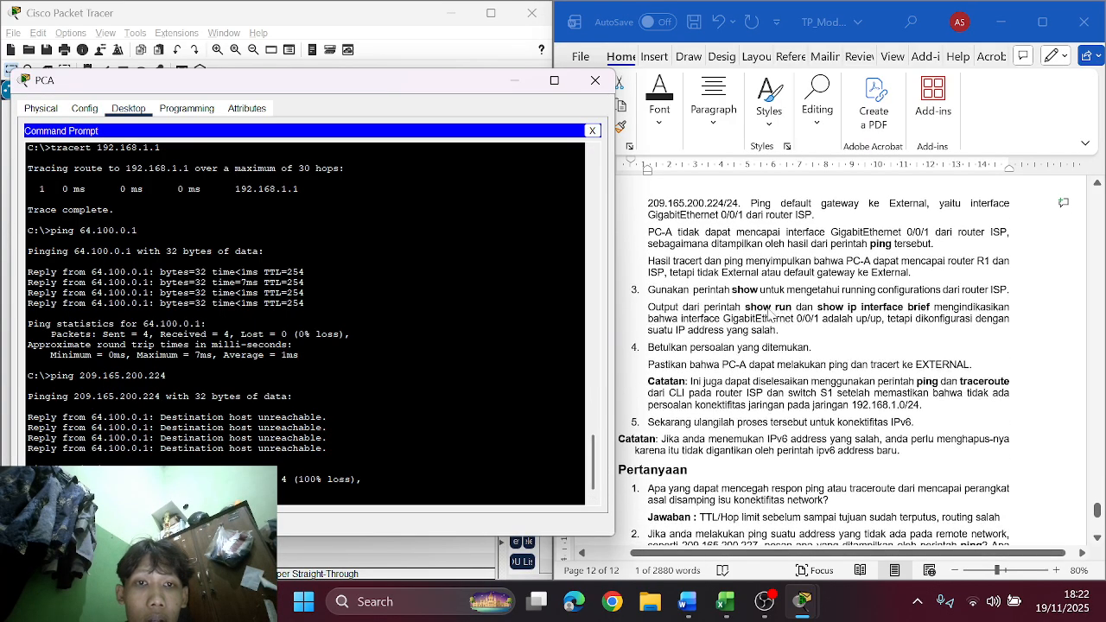
# Step: Close PCA's Command Prompt and device window, and copy the command show ip interface brief from item 3 of the guide
pyautogui.click(759, 312)
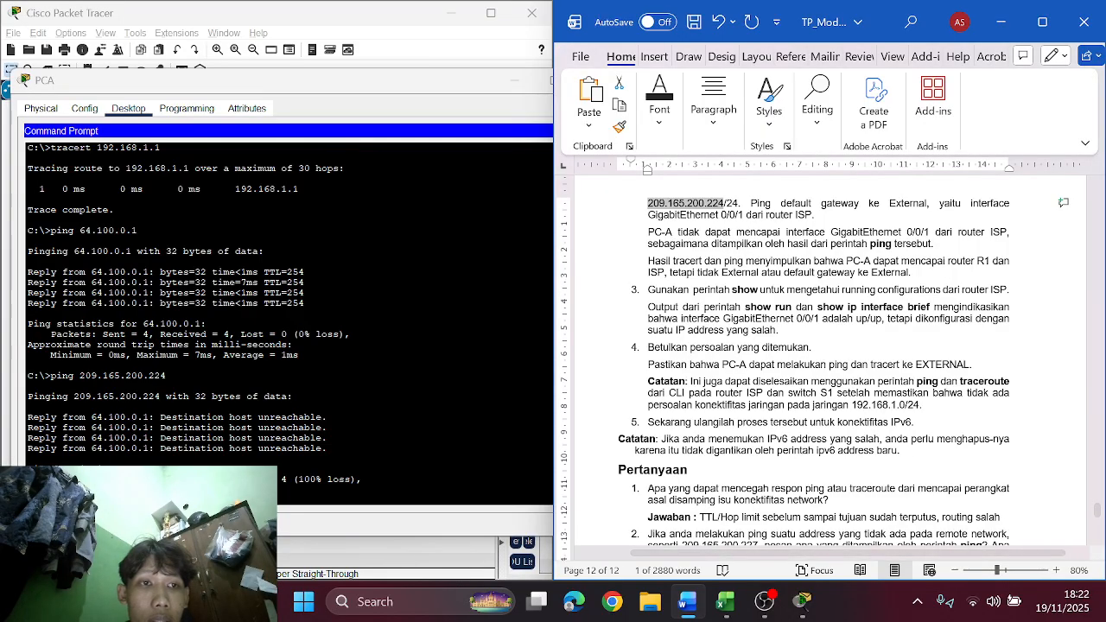
pyautogui.click(304, 303)
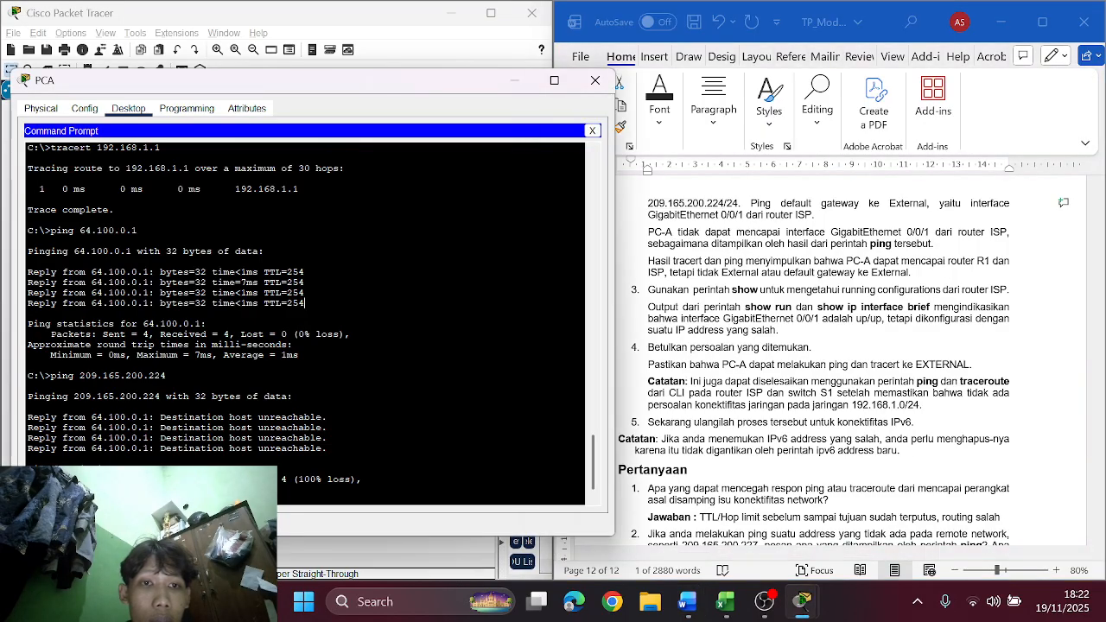
pyautogui.click(592, 131)
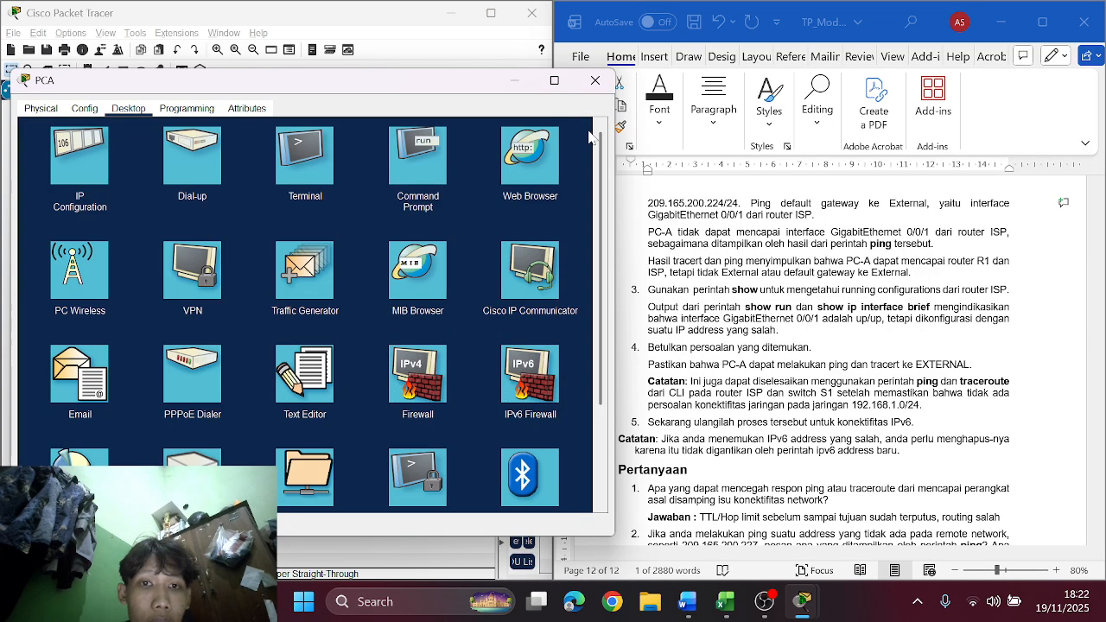
pyautogui.click(596, 80)
pyautogui.moveTo(818, 307); pyautogui.dragTo(931, 306)
pyautogui.hotkey('ctrl', 'c')
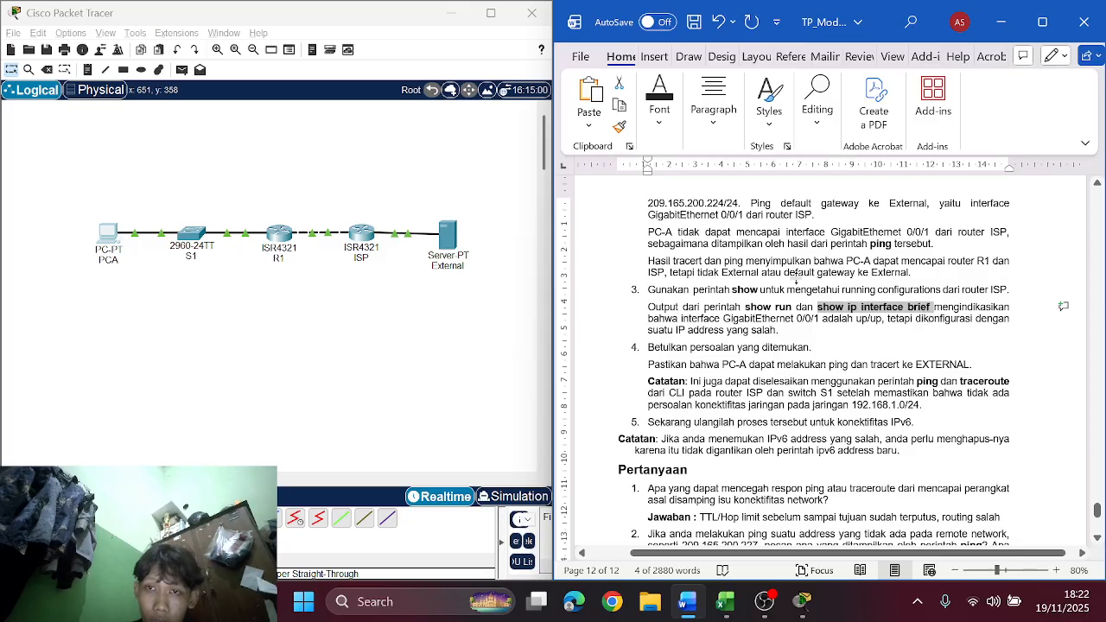
# Step: Run the copied show ip interface brief in the ISP router's CLI and place its window beside the guide
pyautogui.click(361, 235)
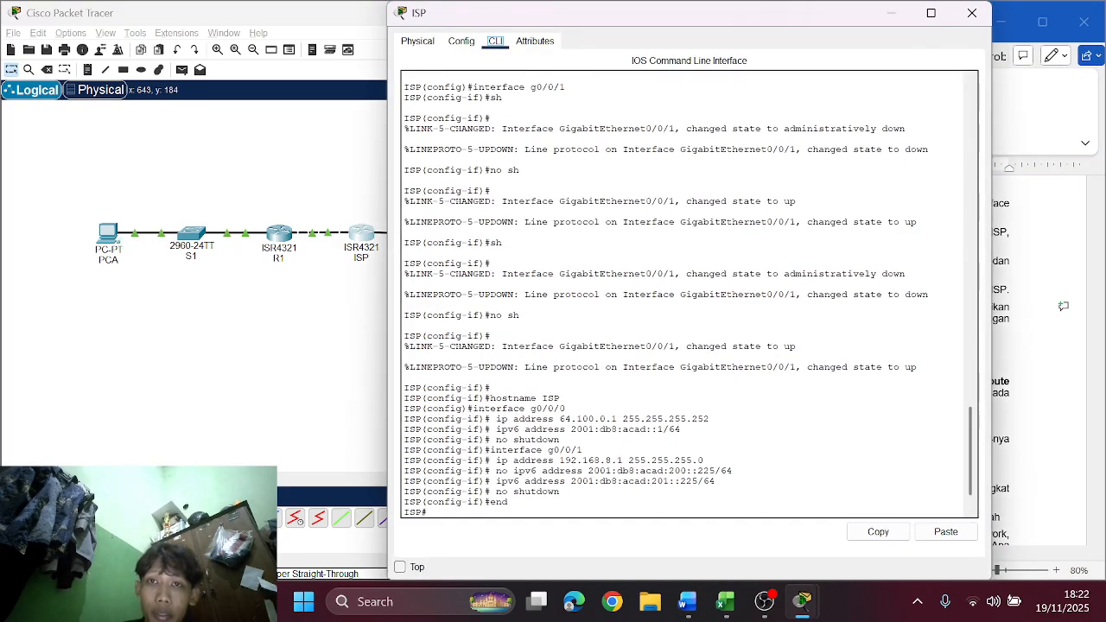
pyautogui.doubleClick(485, 502)
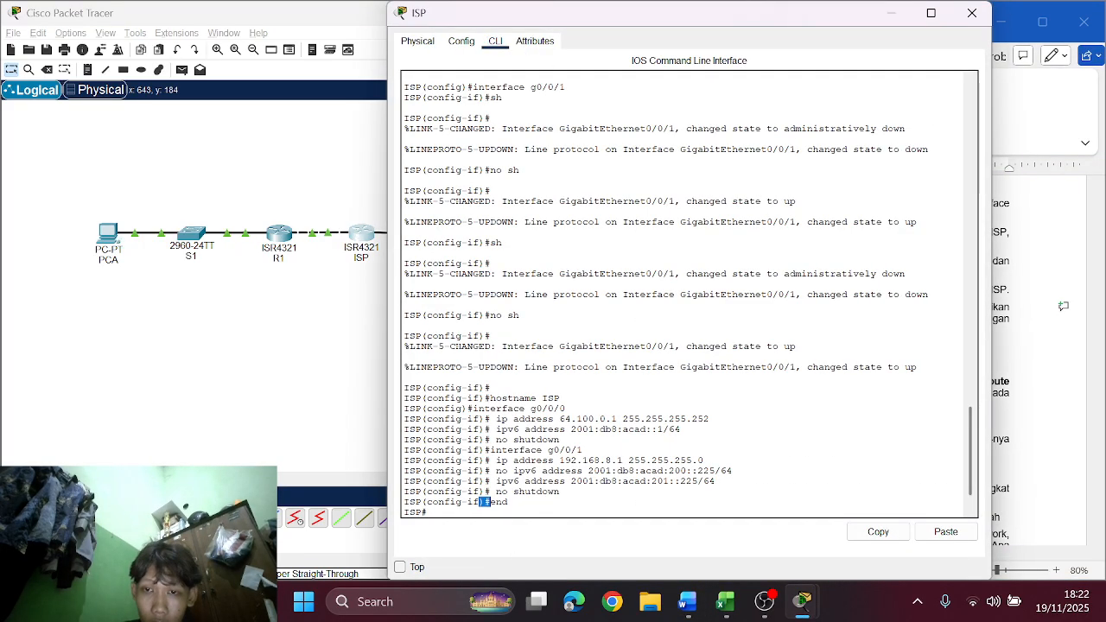
pyautogui.click(485, 506)
pyautogui.rightClick(486, 515)
pyautogui.click(521, 544)
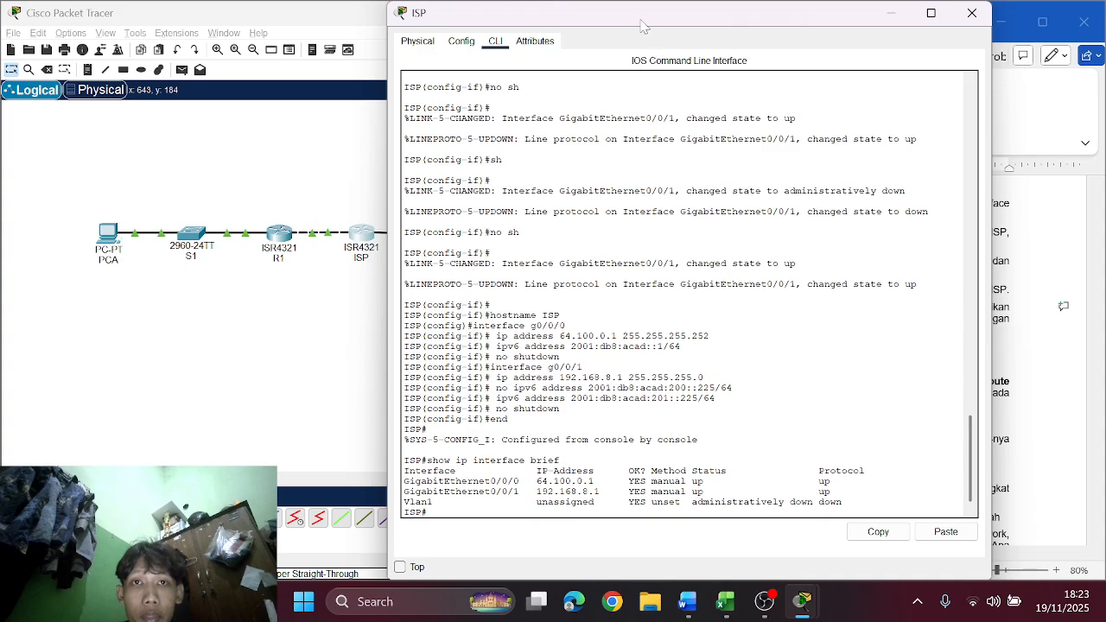
pyautogui.moveTo(642, 26); pyautogui.dragTo(337, 39)
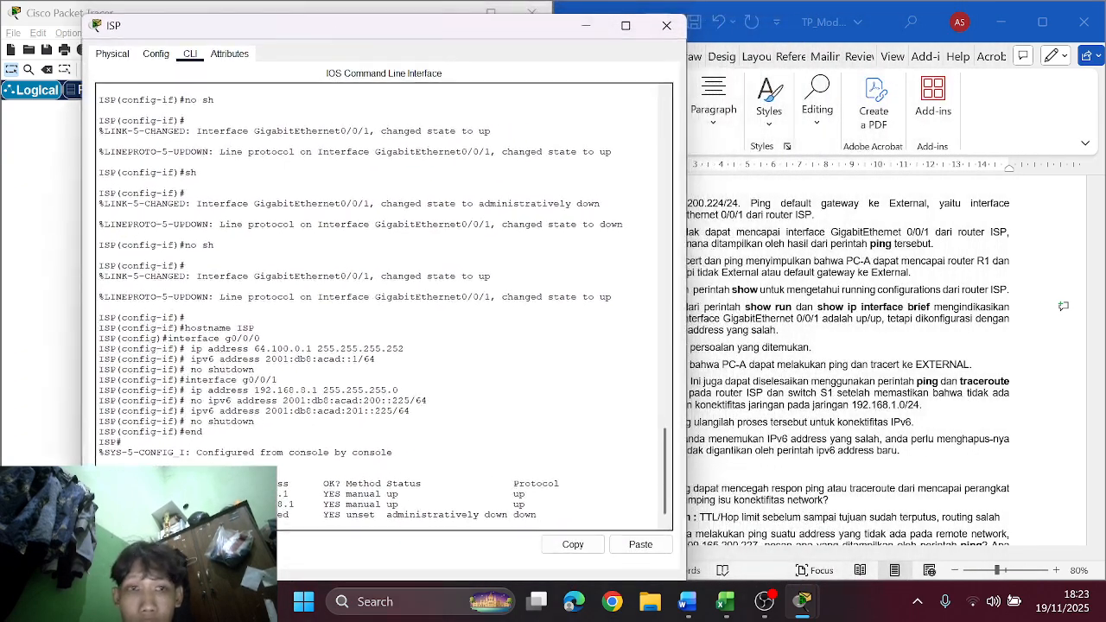
pyautogui.moveTo(420, 39); pyautogui.dragTo(338, 39)
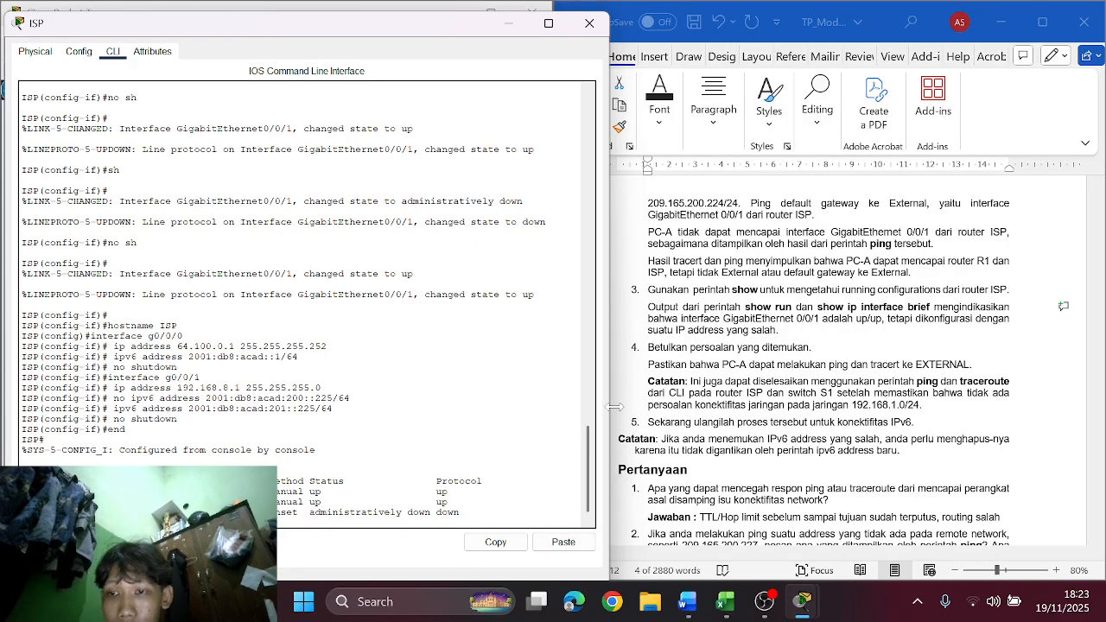
# Step: Read items 3 to 5 and the following note in the guide on correcting ISP's addressing and repeating the checks for IPv6
pyautogui.scroll(1, 728, 391)
pyautogui.scroll(-1, 728, 390)
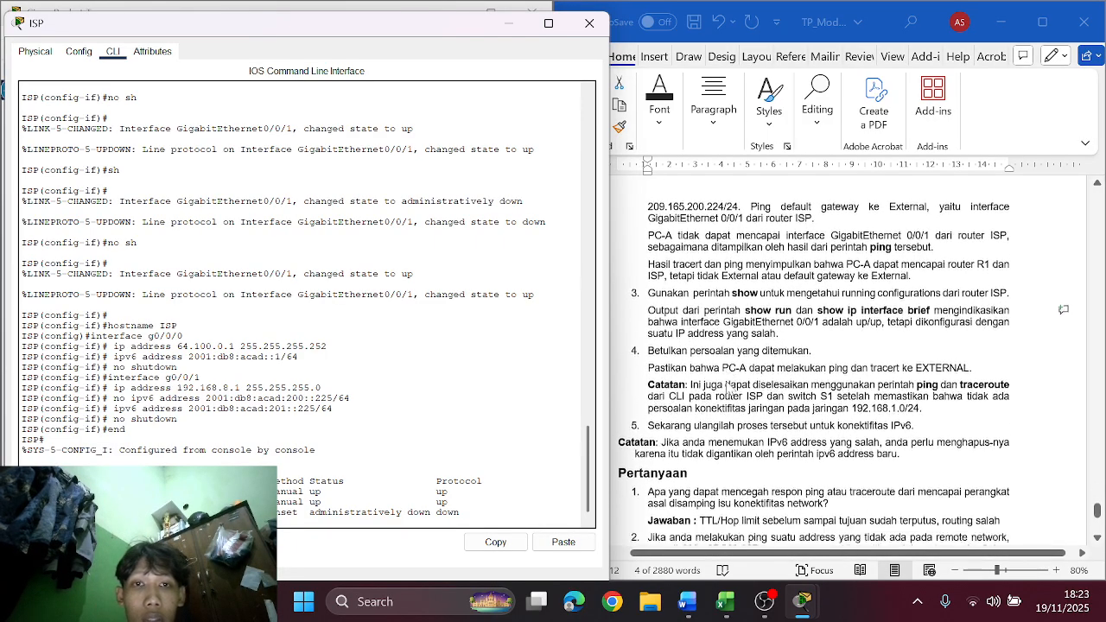
pyautogui.scroll(-1, 728, 390)
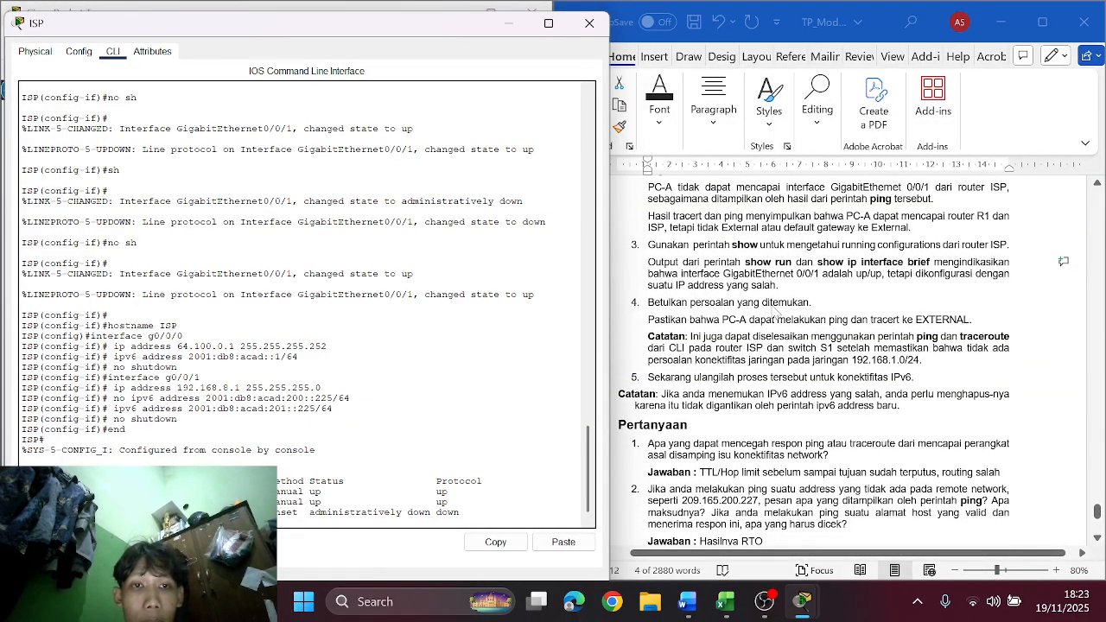
pyautogui.scroll(-2, 775, 311)
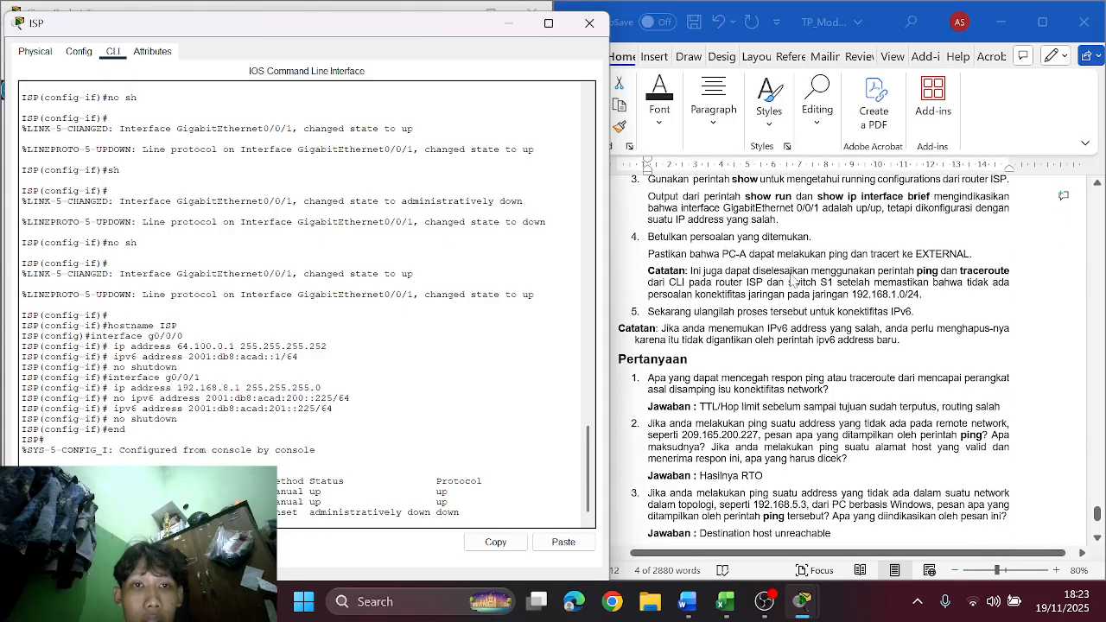
pyautogui.scroll(-1, 793, 281)
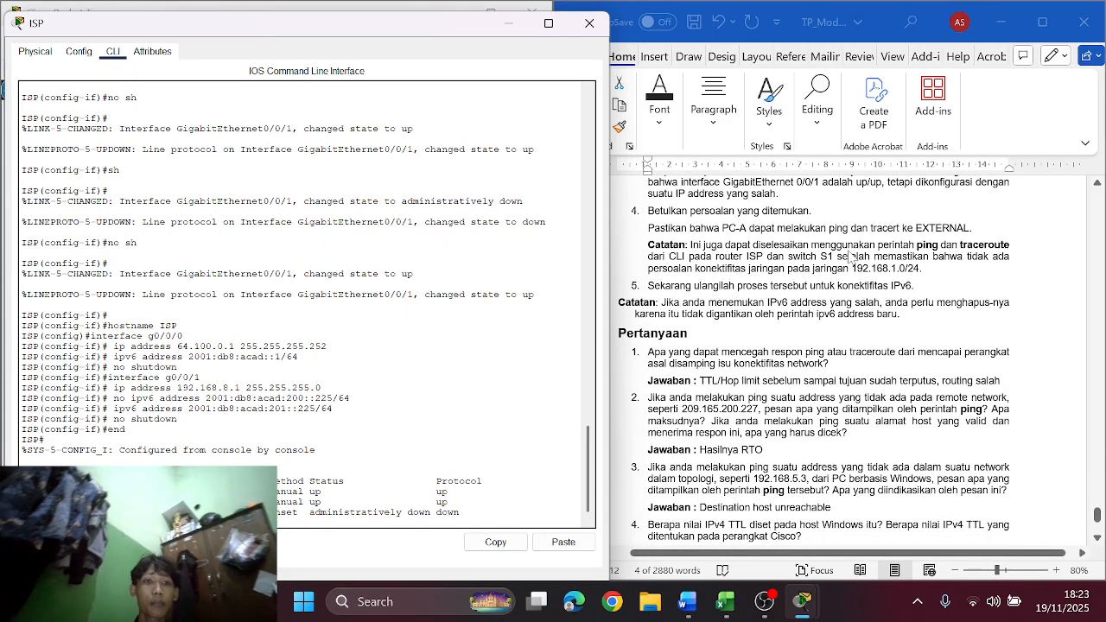
pyautogui.scroll(1, 858, 259)
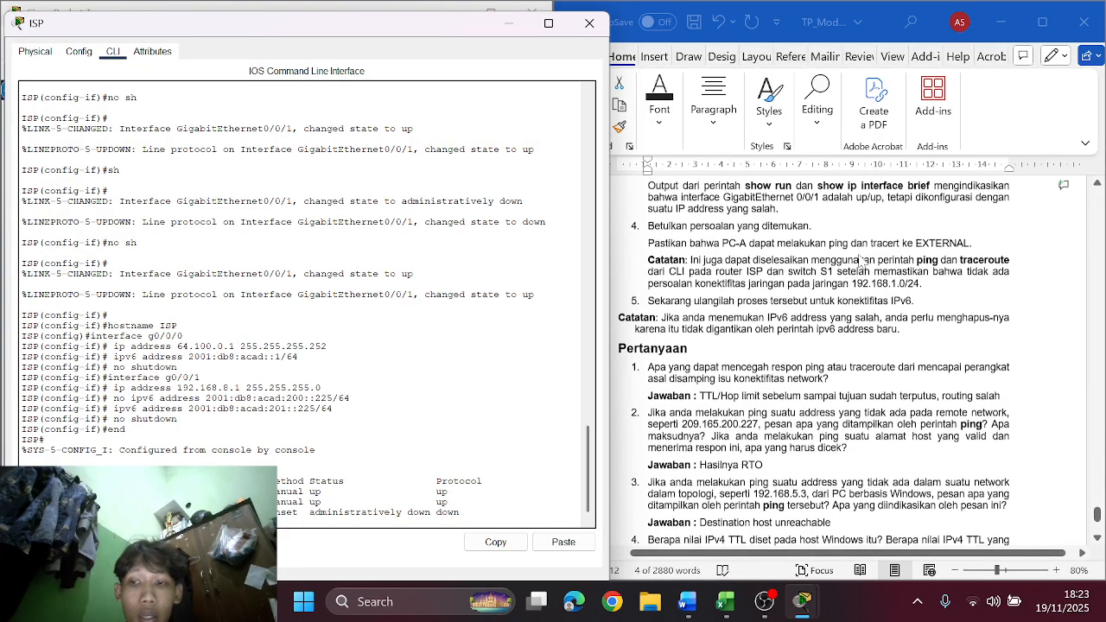
pyautogui.scroll(-1, 736, 279)
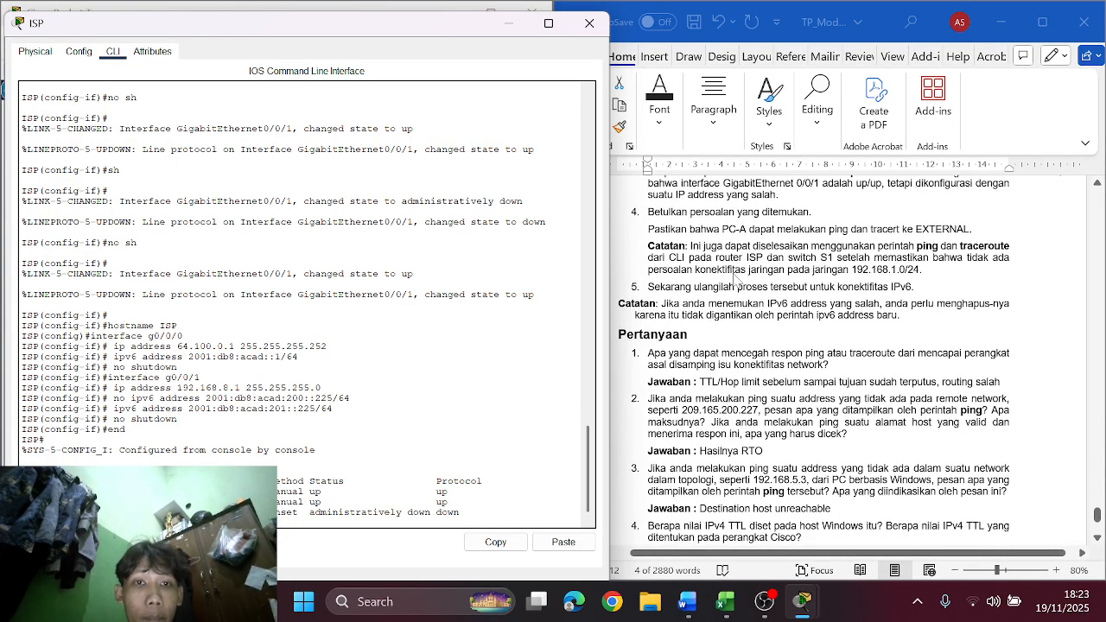
pyautogui.scroll(1, 747, 300)
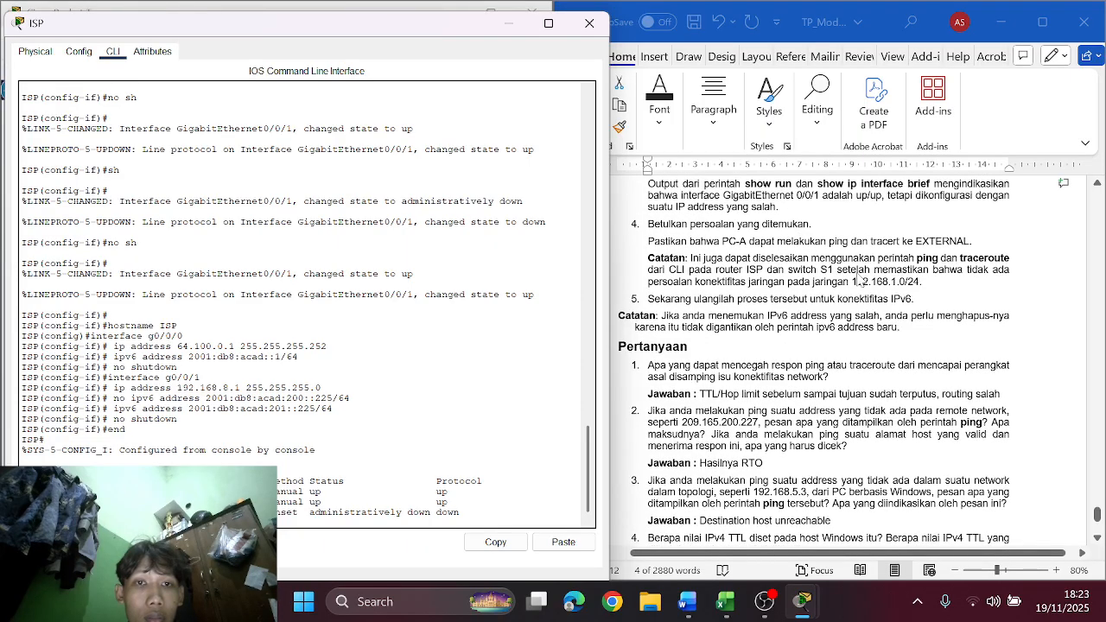
pyautogui.scroll(1, 746, 300)
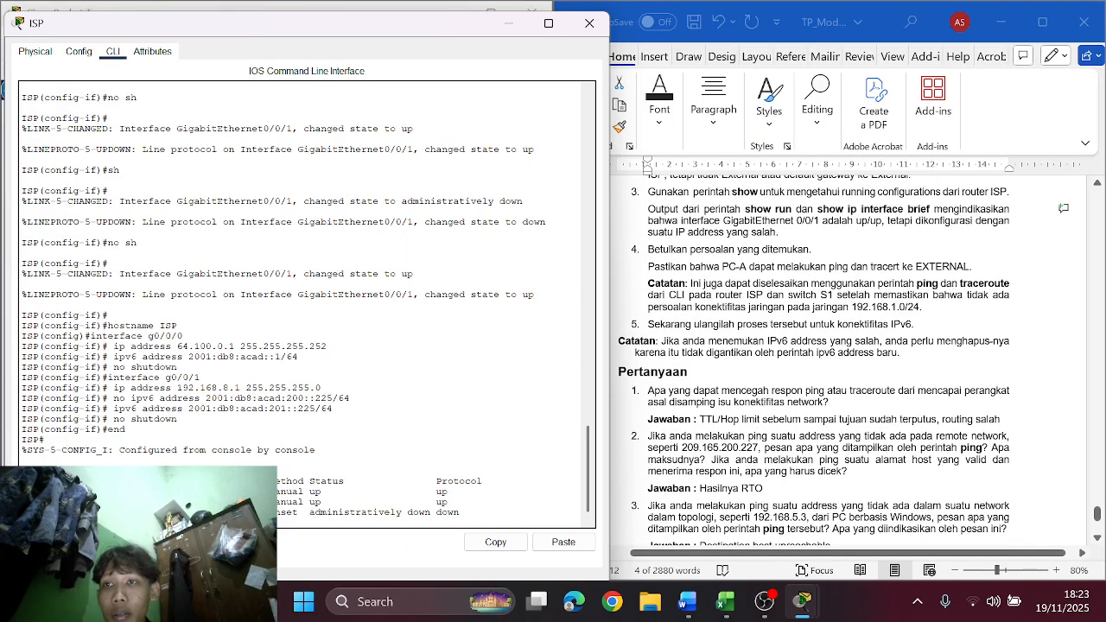
# Step: Review ISP's earlier interface commands in the CLI, try interface g0/0/1, and enter global configuration mode
pyautogui.scroll(15, 307, 302)
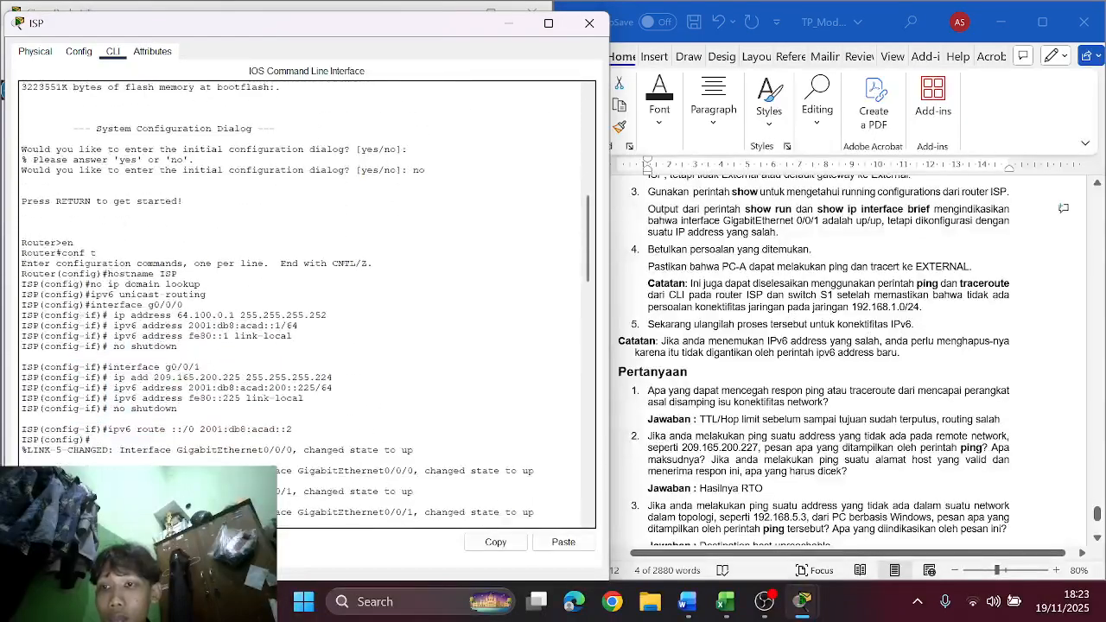
pyautogui.scroll(-6, 307, 302)
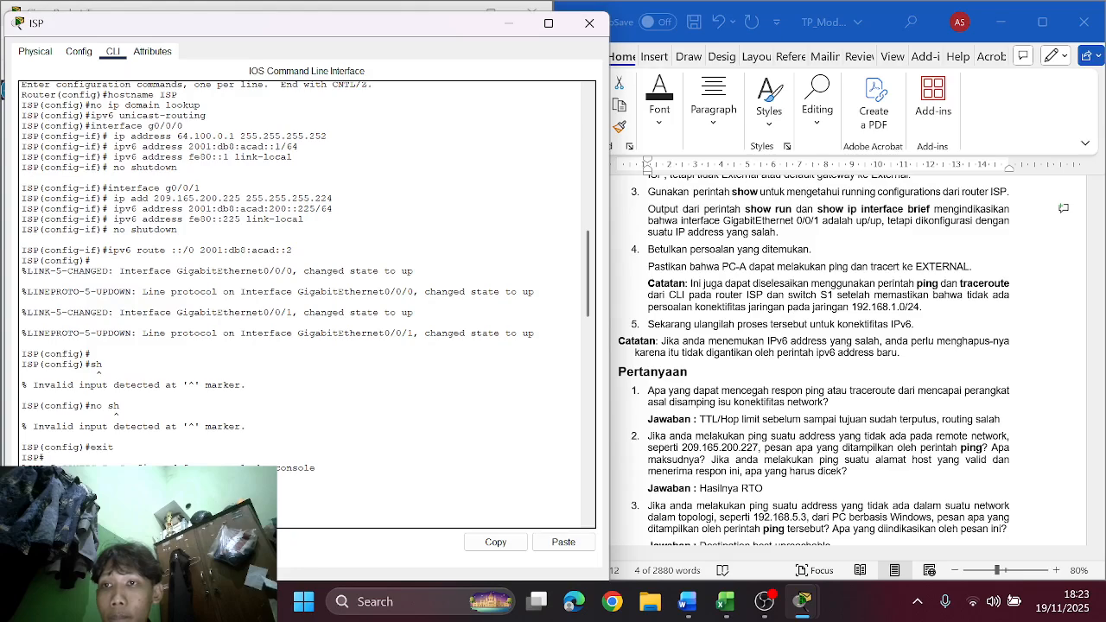
pyautogui.scroll(-10, 307, 303)
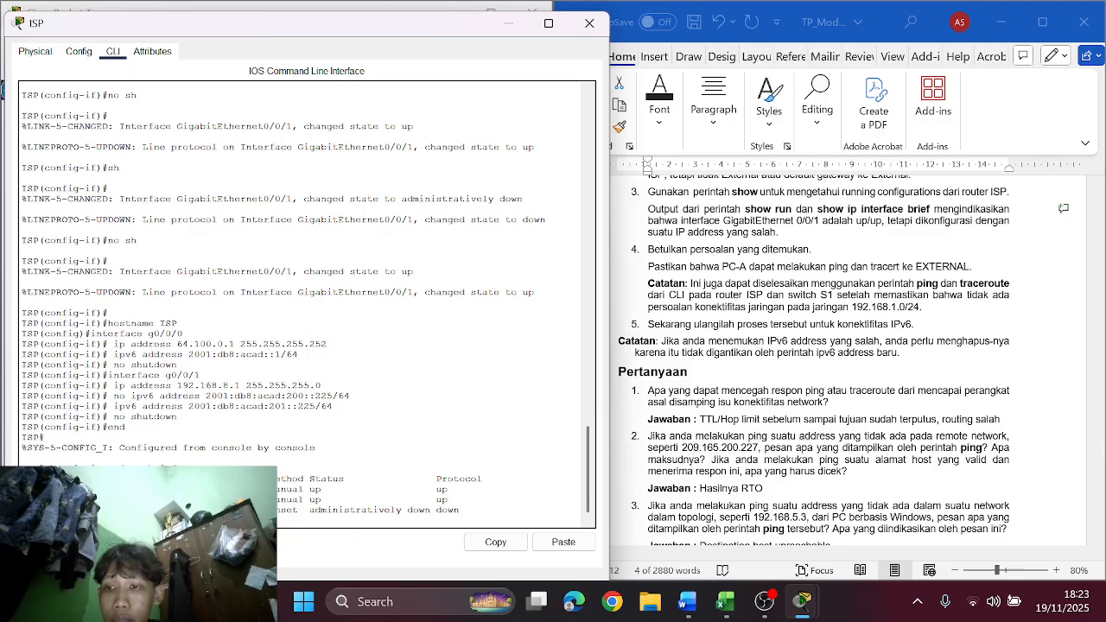
pyautogui.scroll(-1, 307, 303)
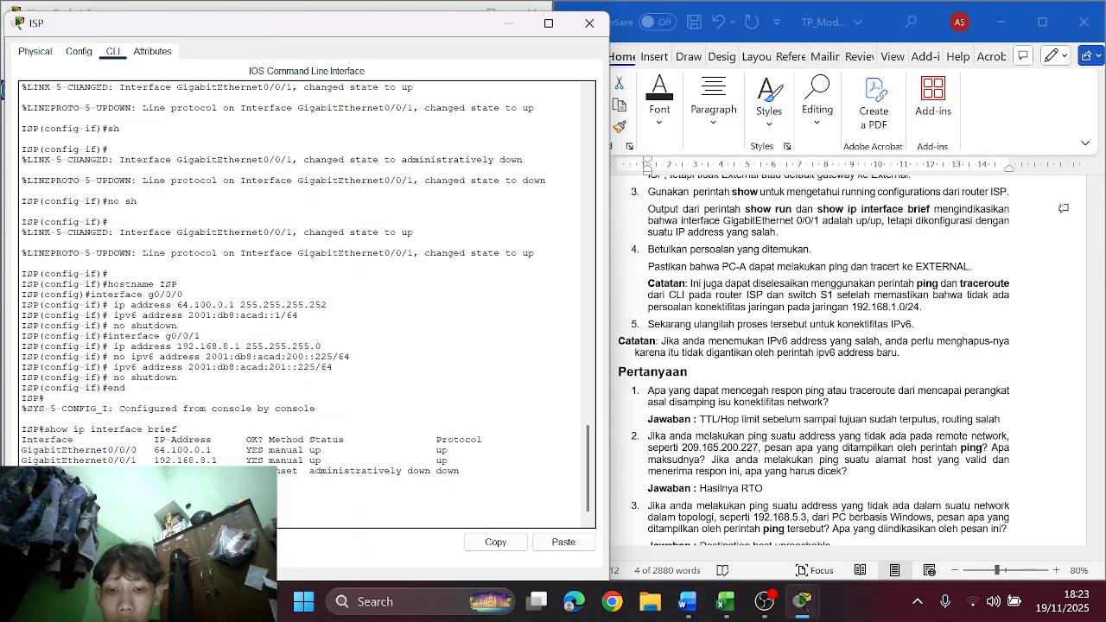
pyautogui.press('Return')
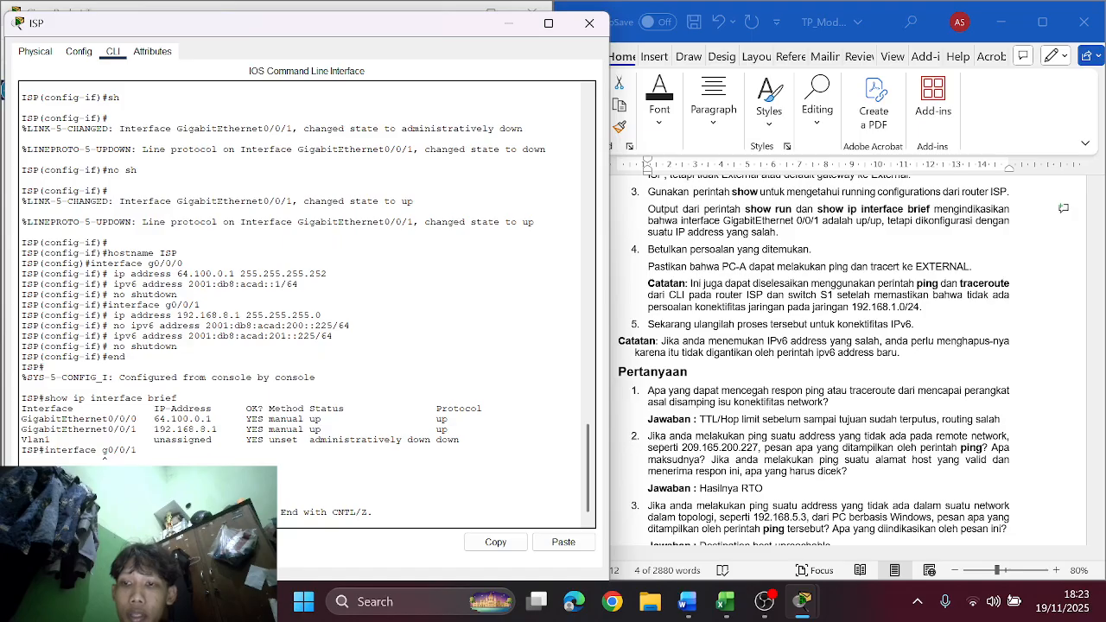
# Step: Compare the Latihan 4 Langkah 1 configuration in the guide with the initial g0/0/0 and g0/0/1 commands in ISP's CLI history
pyautogui.scroll(10, 764, 286)
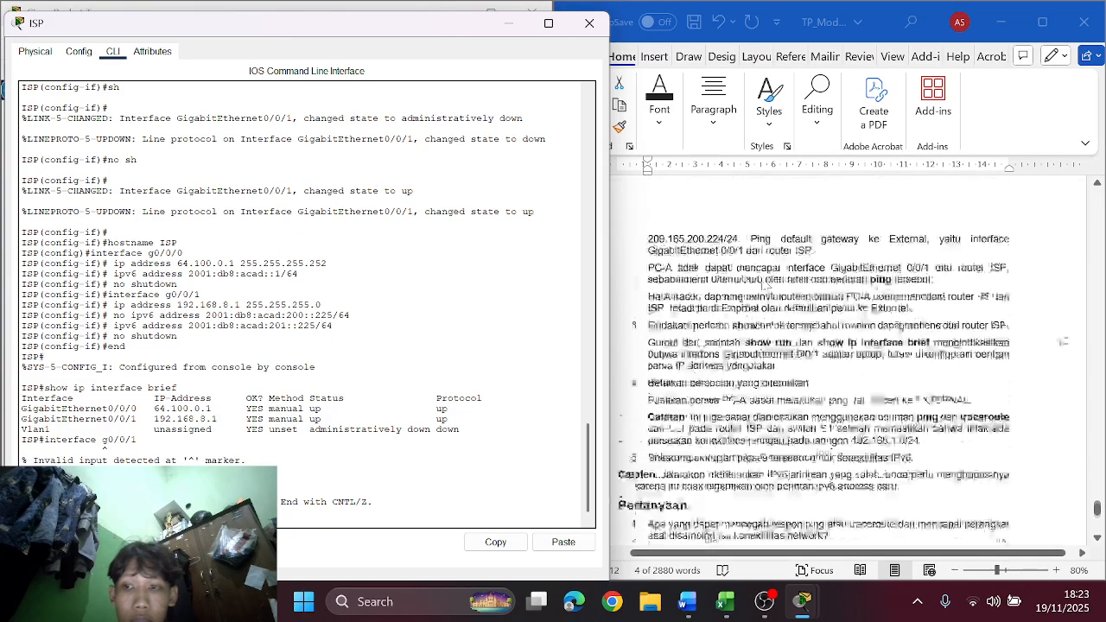
pyautogui.scroll(5, 307, 277)
pyautogui.scroll(20, 307, 302)
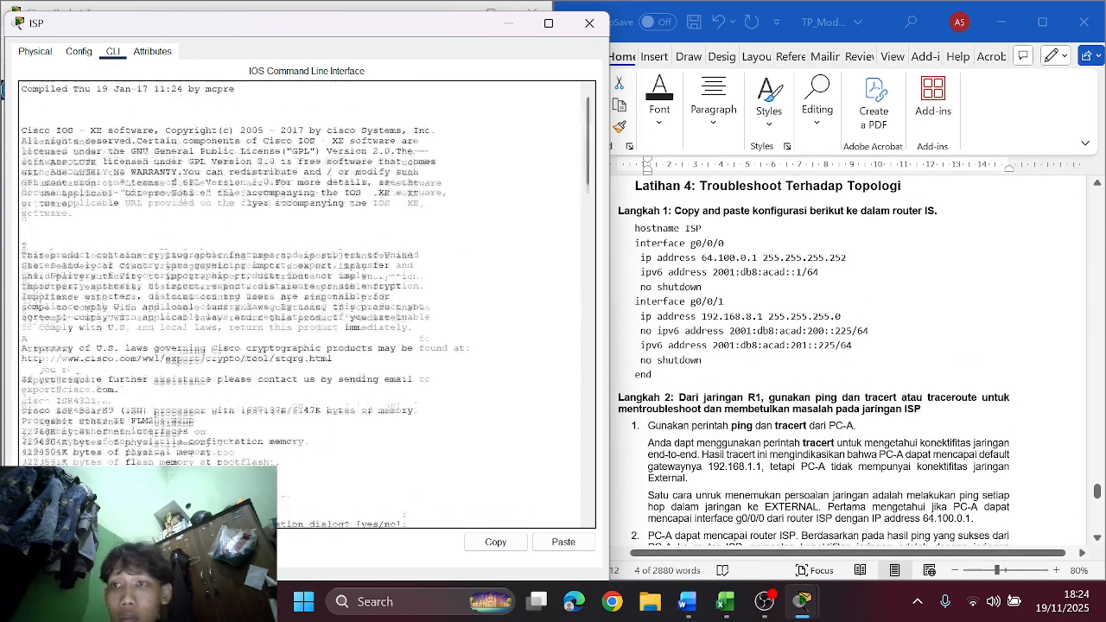
pyautogui.scroll(-13, 307, 302)
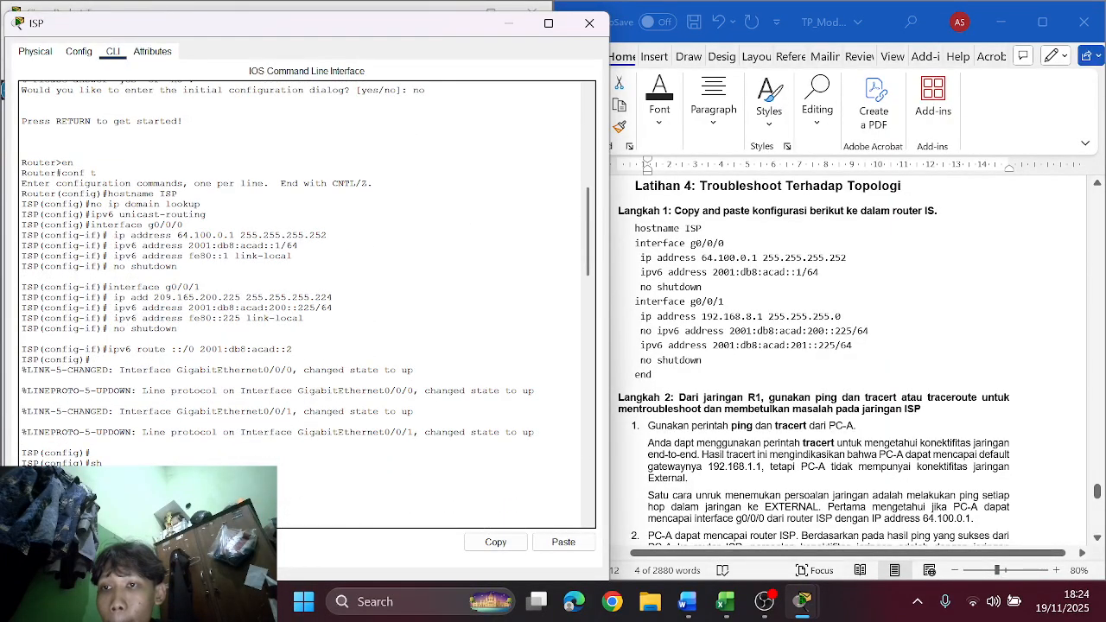
pyautogui.scroll(-3, 307, 303)
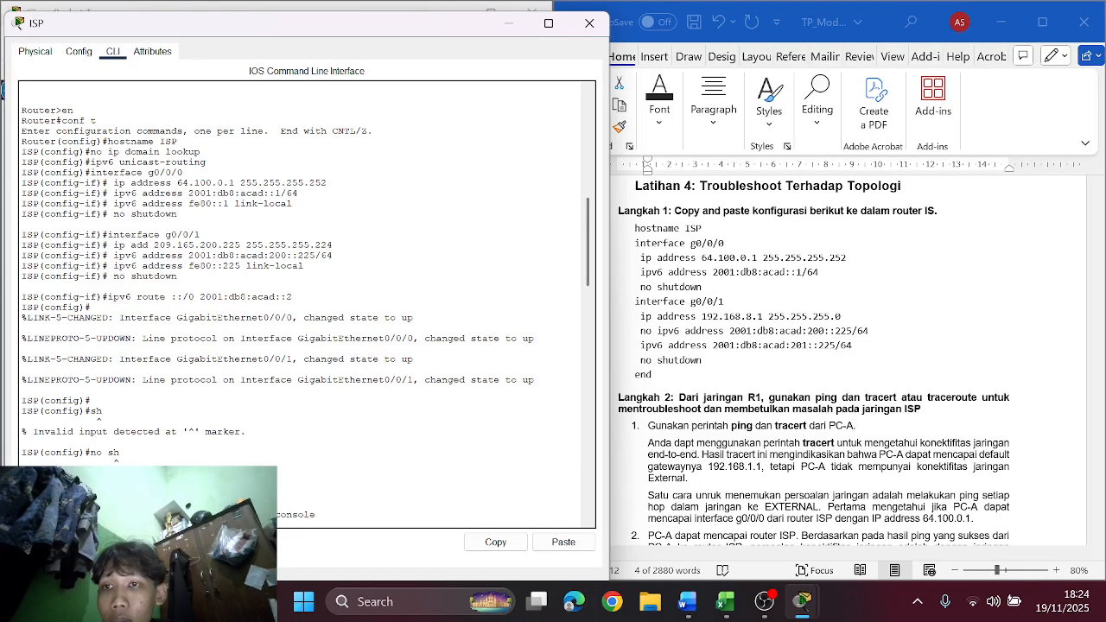
pyautogui.scroll(-3, 307, 303)
pyautogui.scroll(-5, 307, 303)
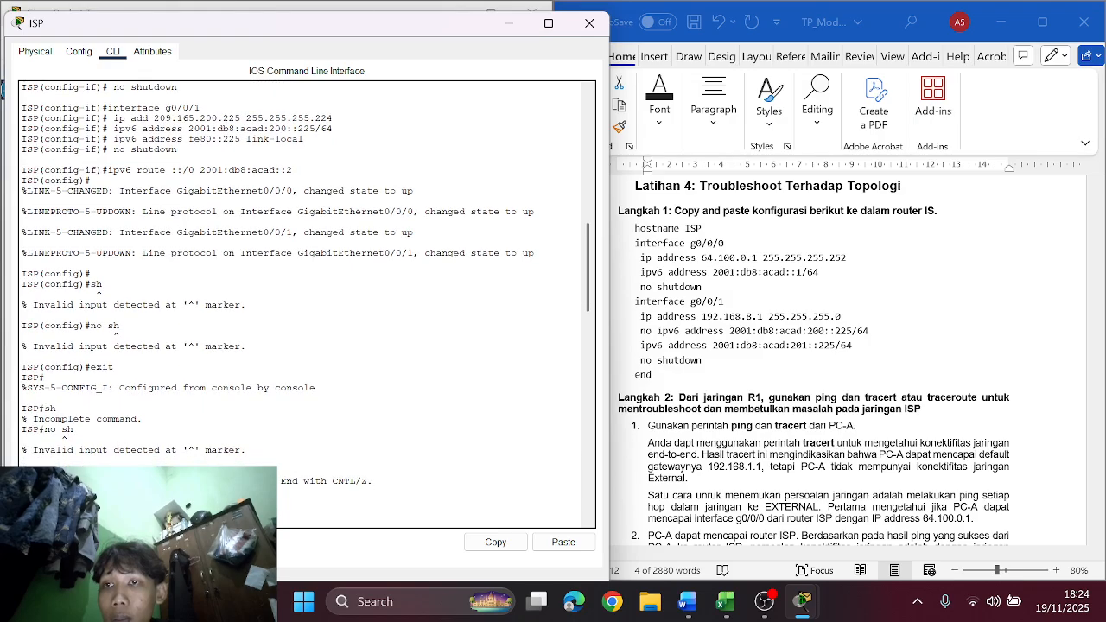
pyautogui.scroll(-1, 307, 303)
pyautogui.scroll(-1, 307, 302)
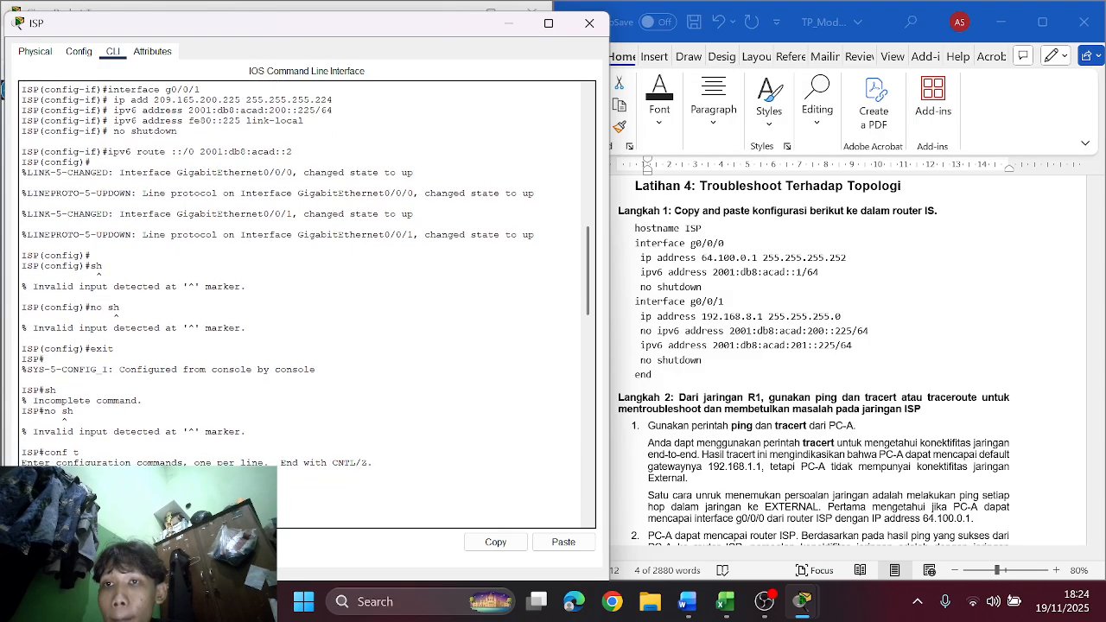
pyautogui.scroll(-10, 307, 302)
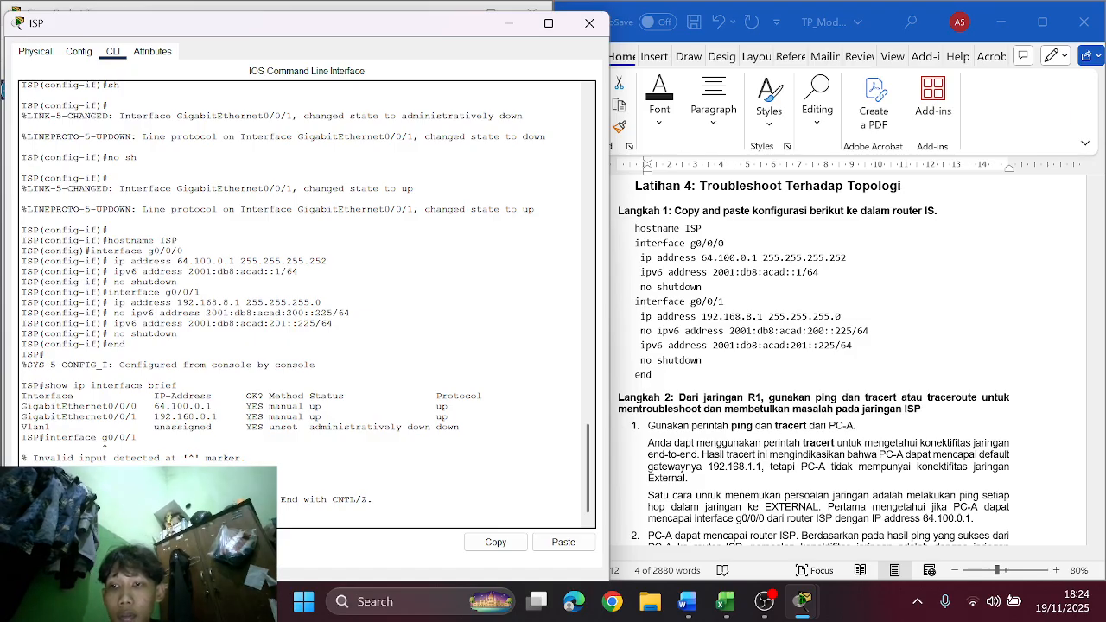
# Step: Find the addressing table in the guide and select the ISP G0/0/0 address 64.100.0.1
pyautogui.scroll(15, 794, 398)
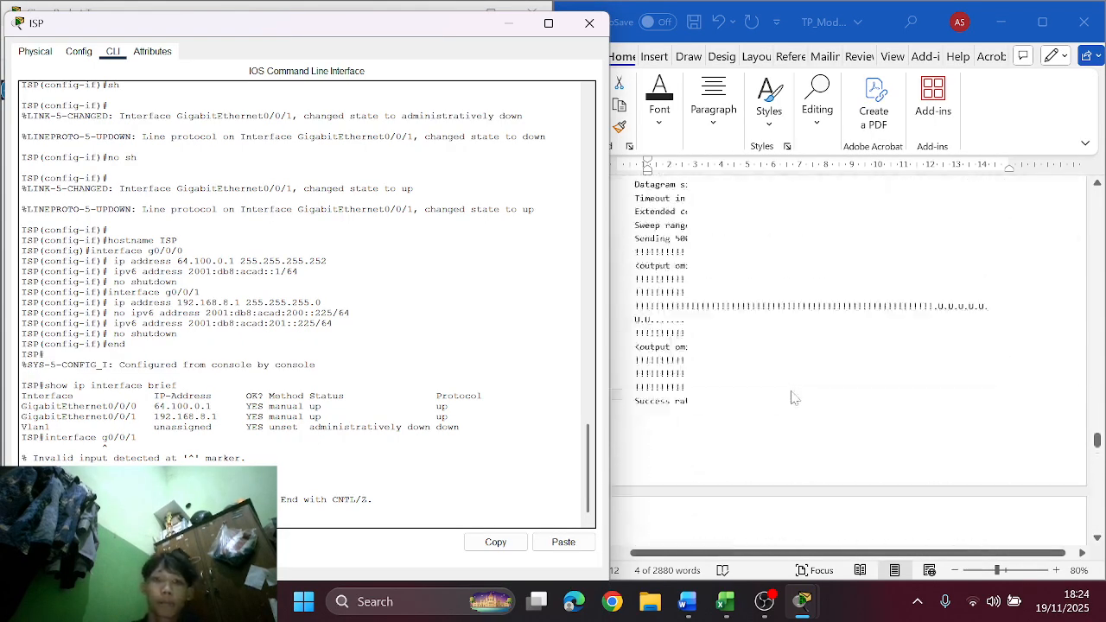
pyautogui.scroll(20, 795, 397)
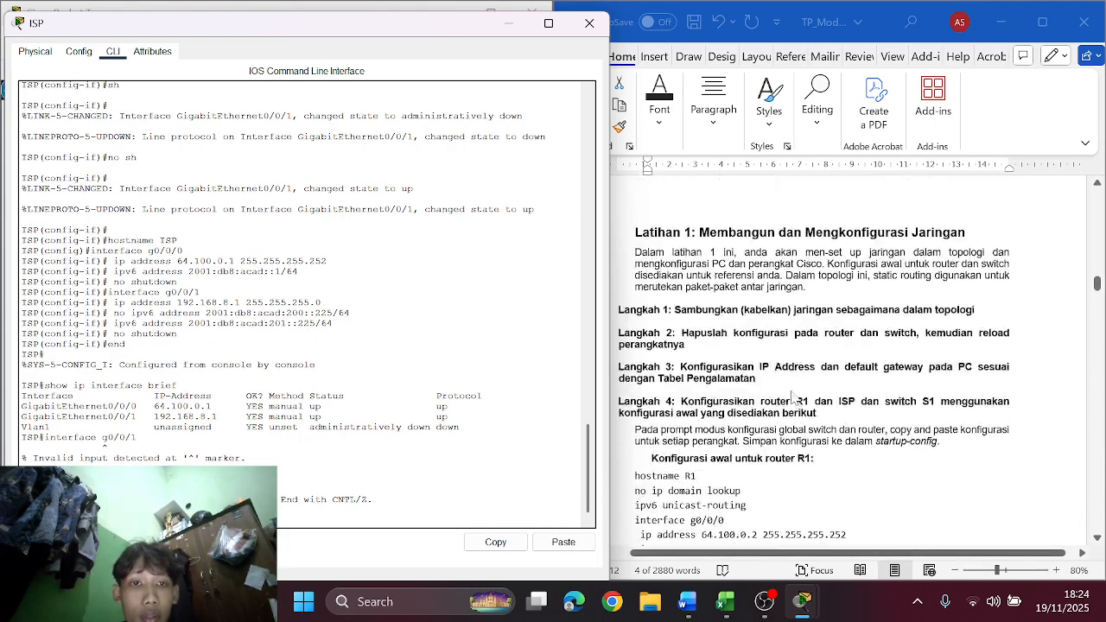
pyautogui.scroll(-10, 793, 396)
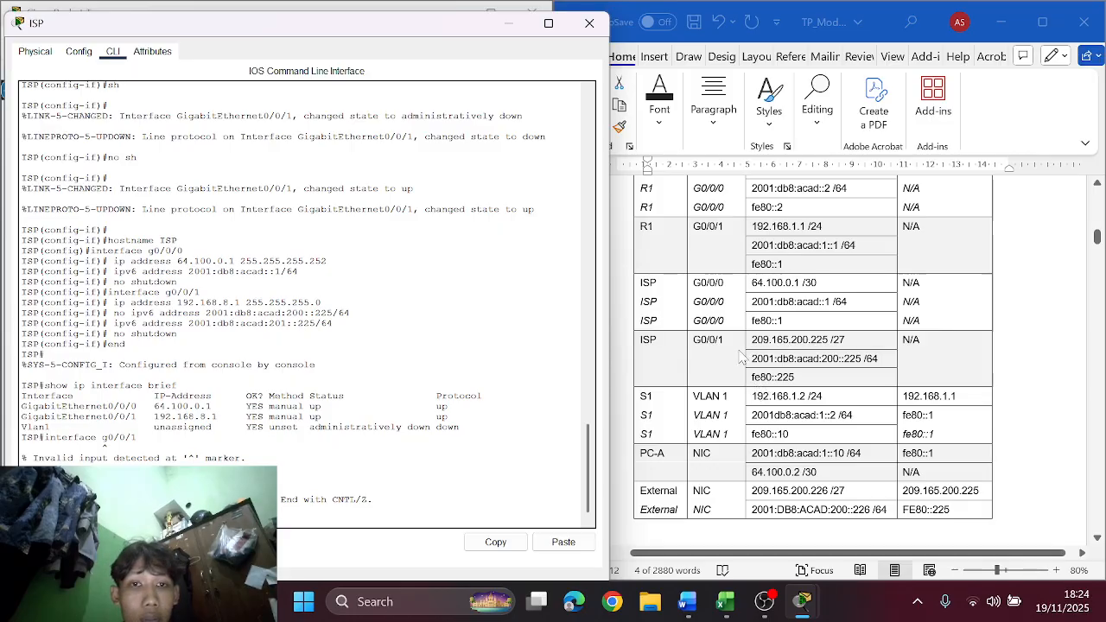
pyautogui.scroll(1, 741, 357)
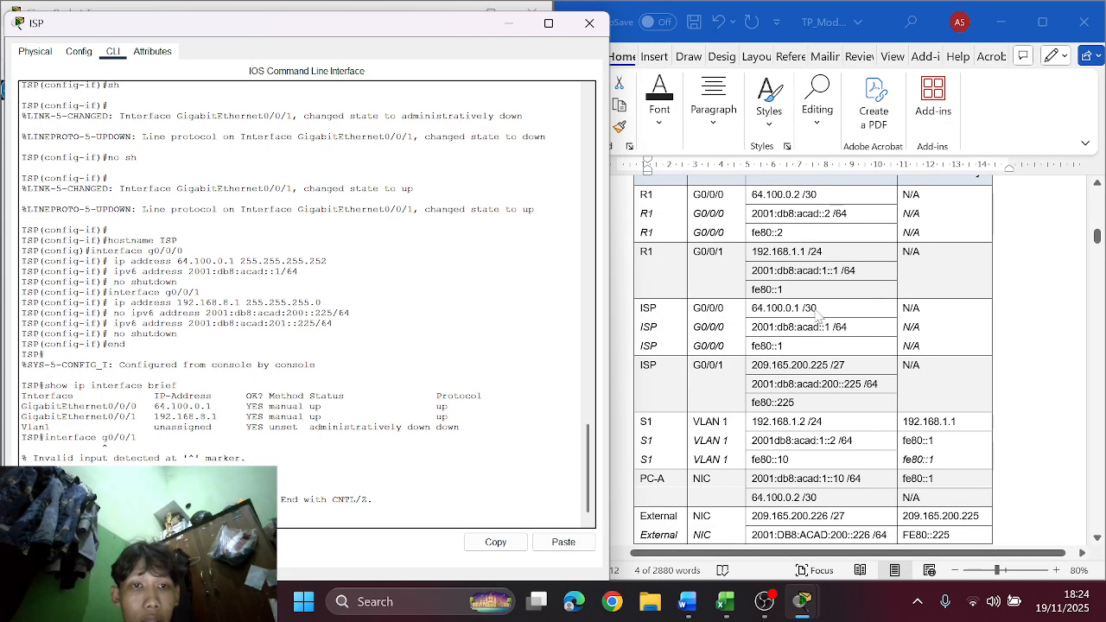
pyautogui.click(798, 313)
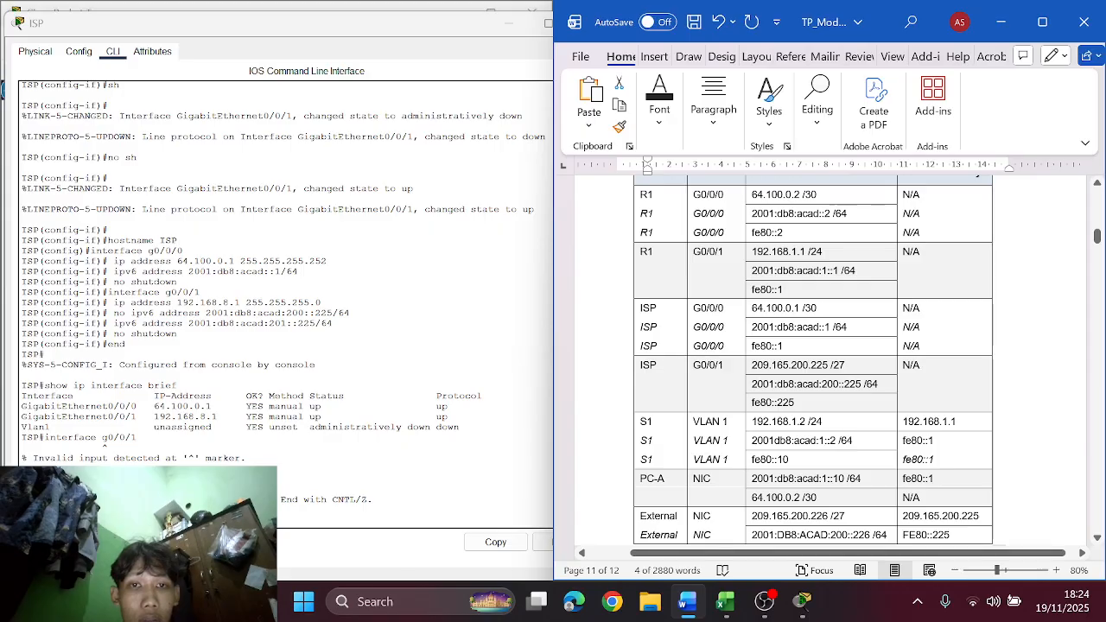
pyautogui.moveTo(800, 308); pyautogui.dragTo(751, 309)
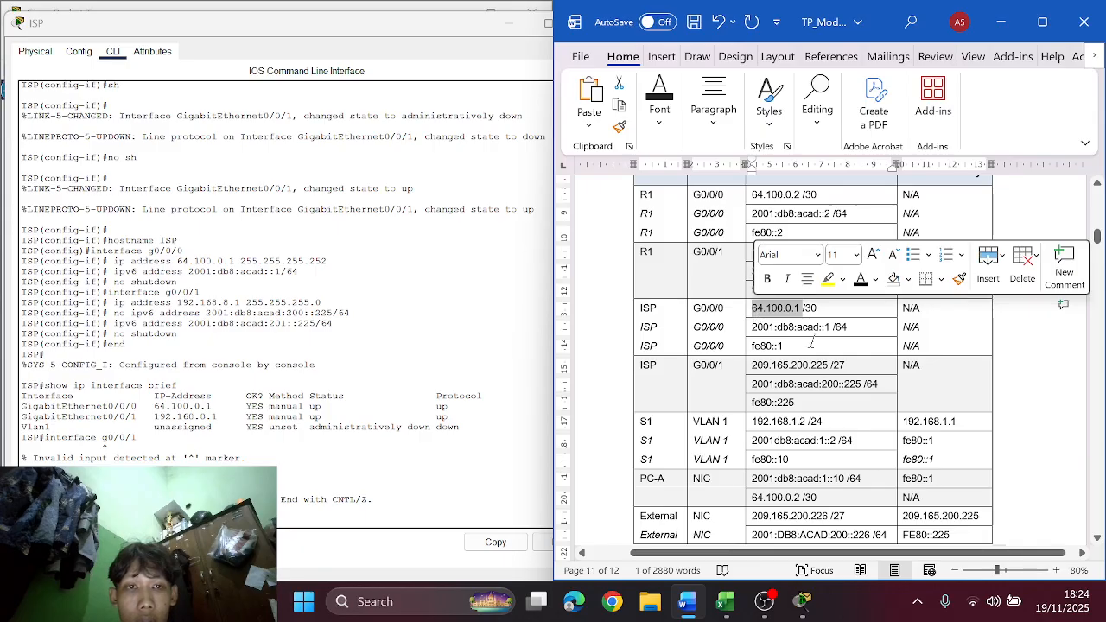
# Step: Find ISP's G0/0/1 IPv4 address in the addressing table and assign 209.165.200.225 255.255.255.224 to g0/0/1
pyautogui.click(811, 342)
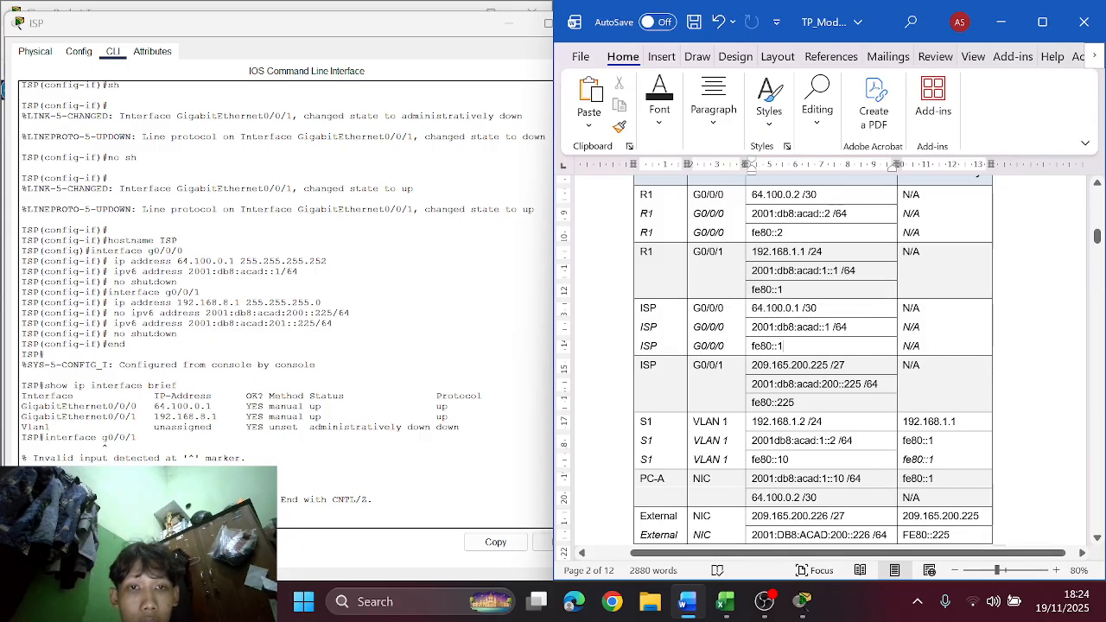
pyautogui.scroll(-1, 797, 390)
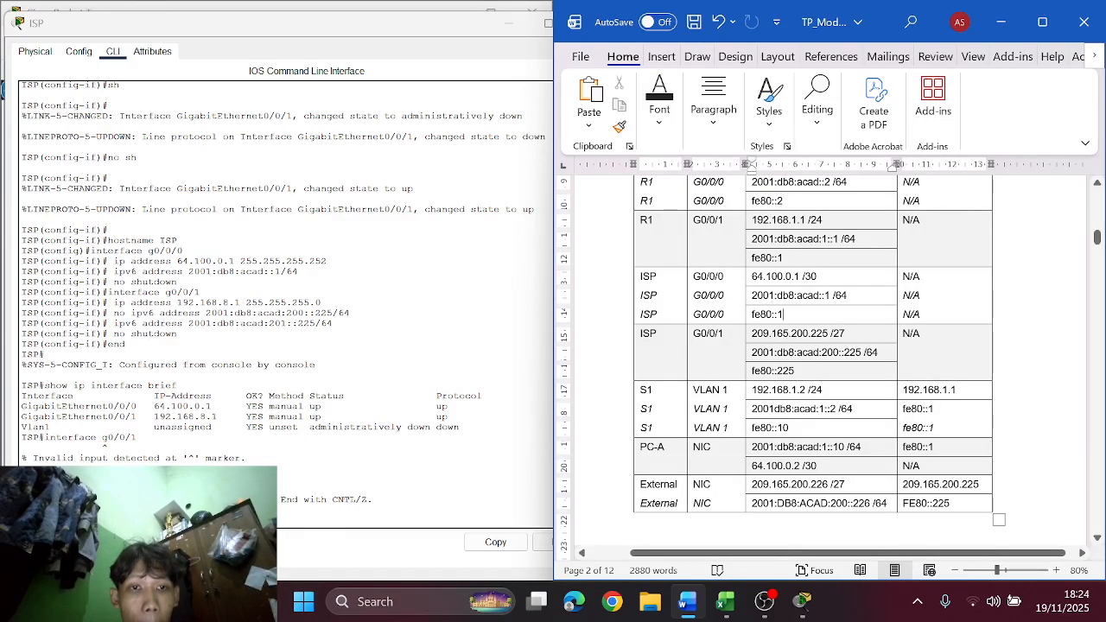
pyautogui.moveTo(752, 332); pyautogui.dragTo(828, 332)
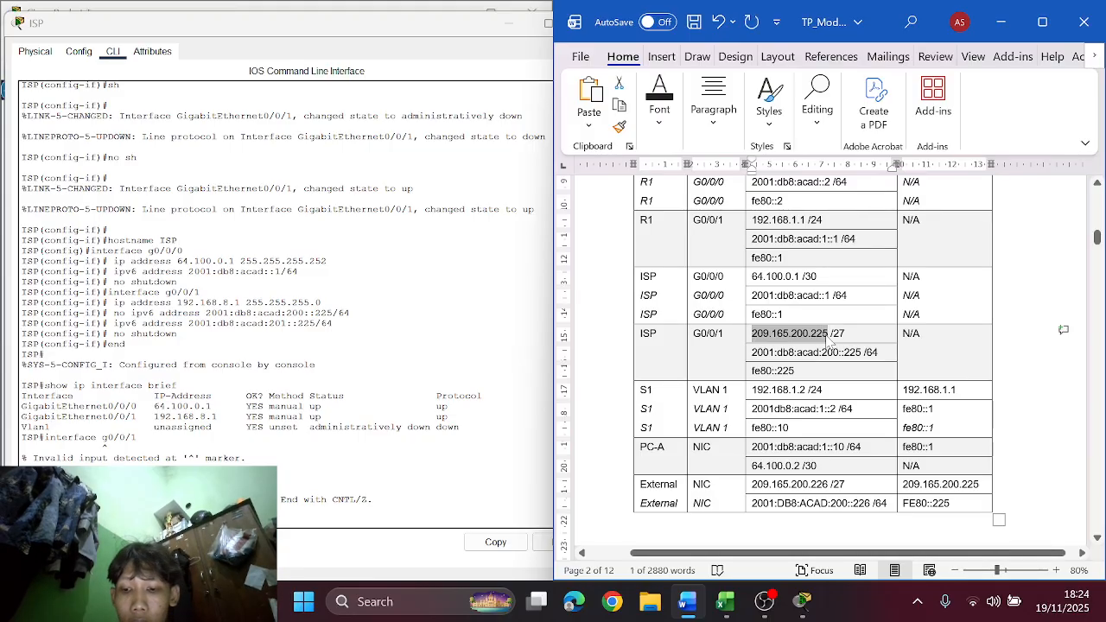
pyautogui.hotkey('alt', 'Tab')
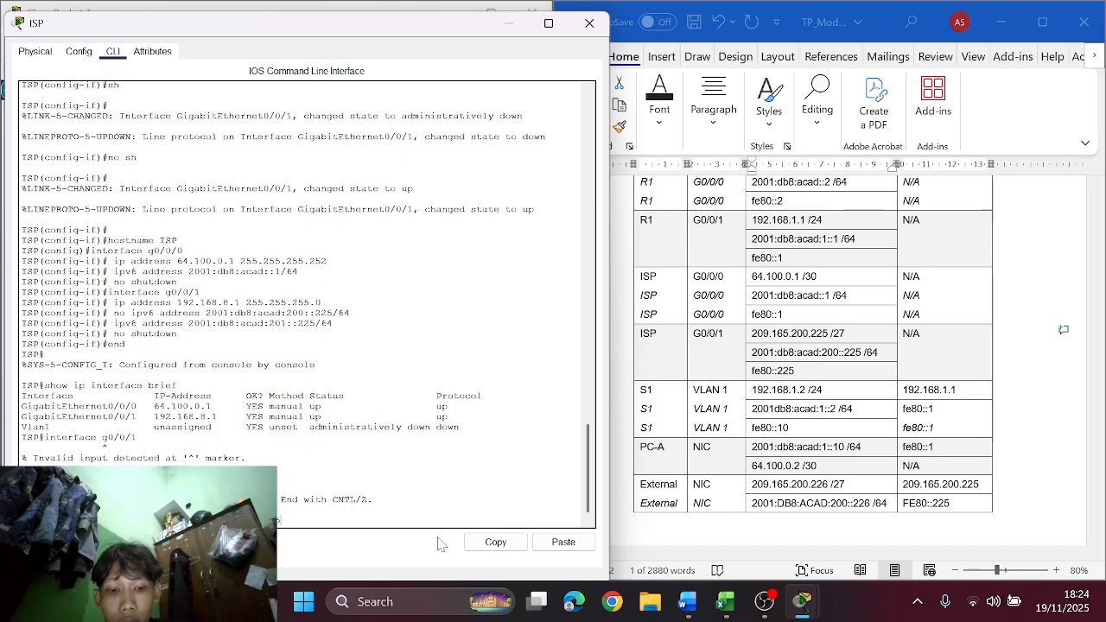
pyautogui.write('.255.25')
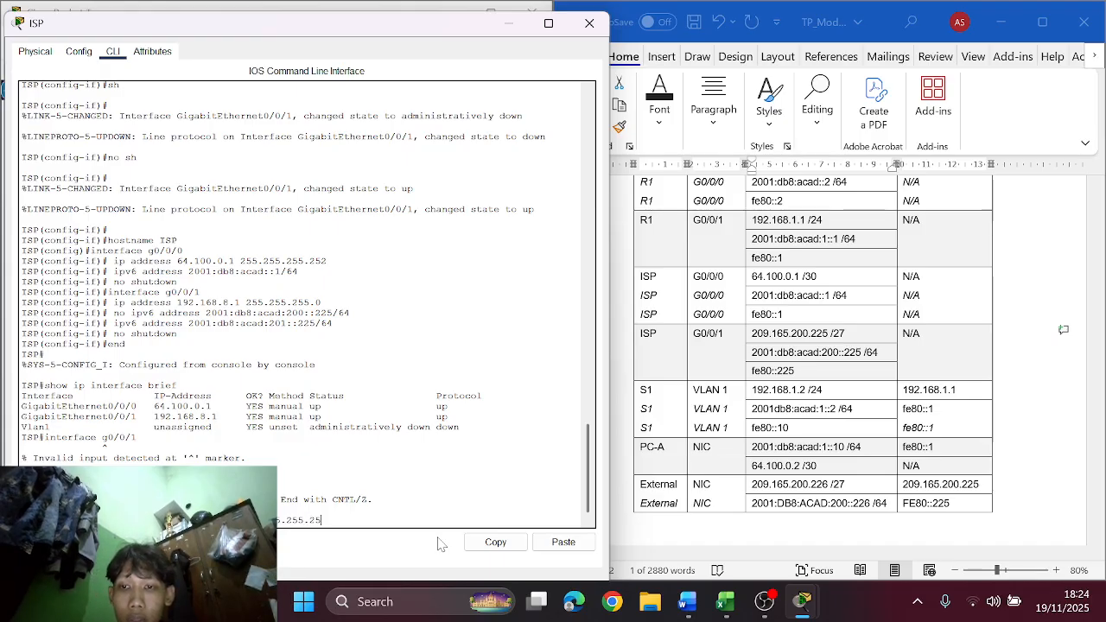
pyautogui.write('5.224')
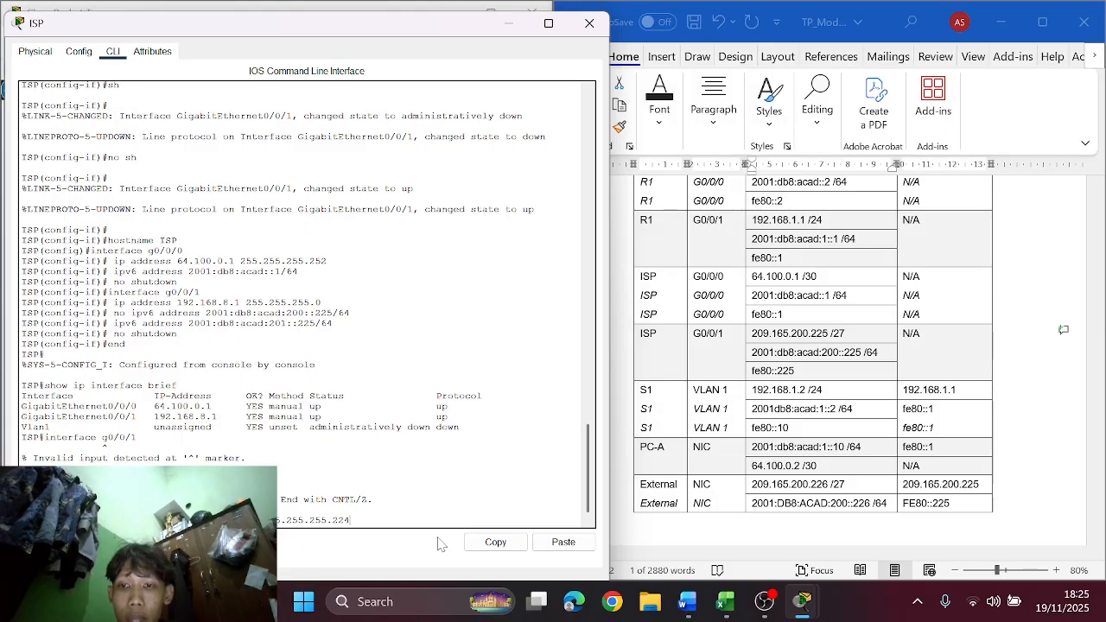
pyautogui.scroll(-5, 688, 420)
pyautogui.scroll(20, 303, 303)
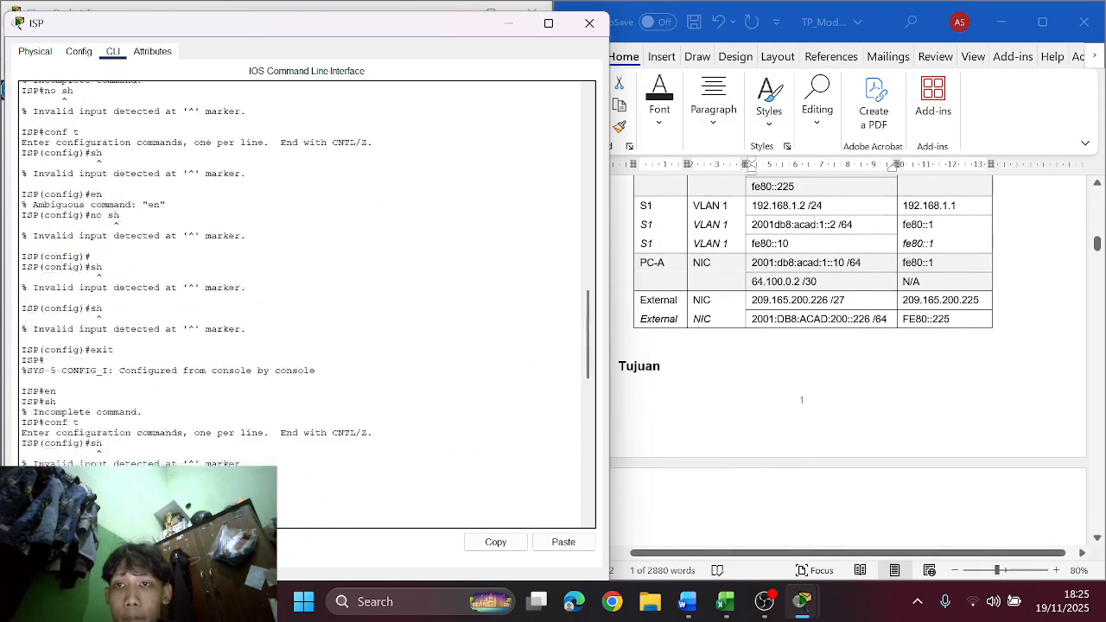
pyautogui.scroll(-20, 303, 302)
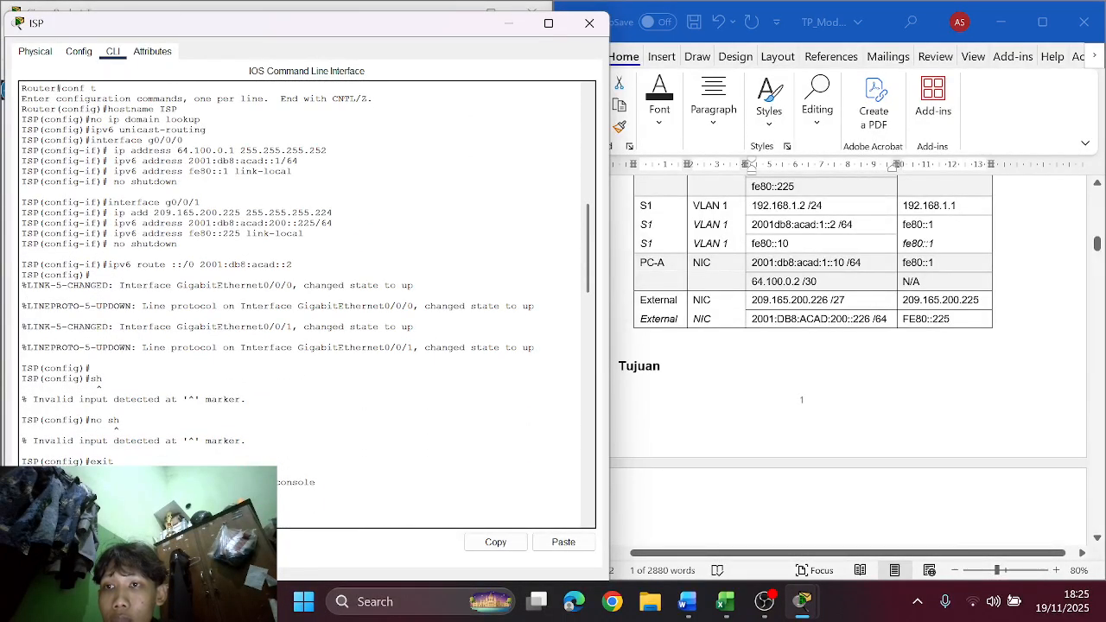
pyautogui.press('Return')
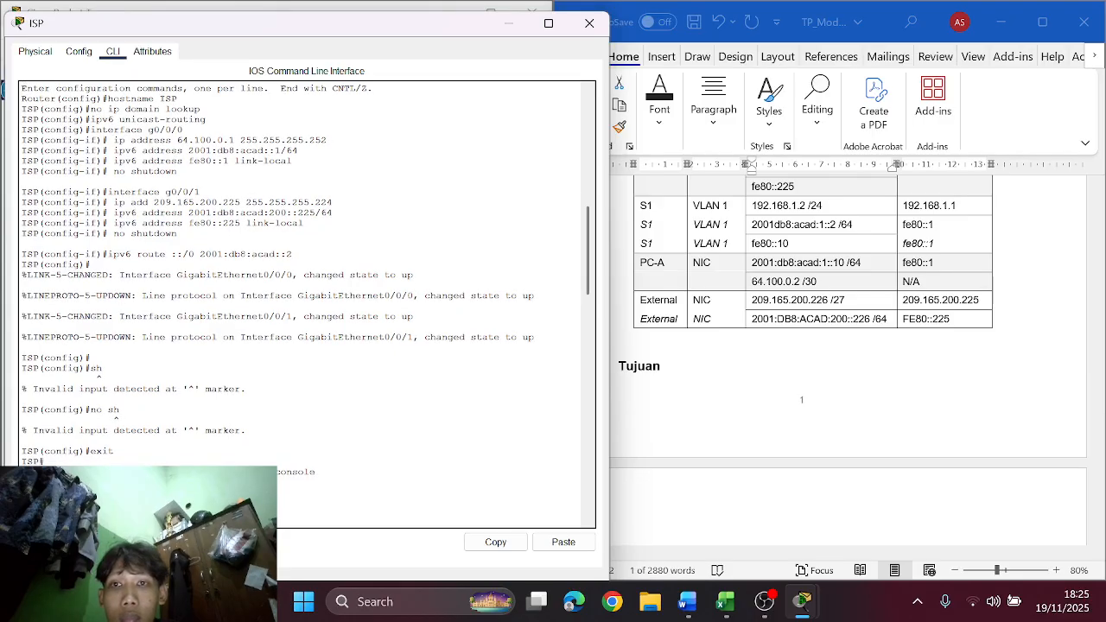
# Step: Check the ISP G0/0/0 and G0/0/1 rows of the addressing table for the IPv6 addresses
pyautogui.scroll(-15, 302, 303)
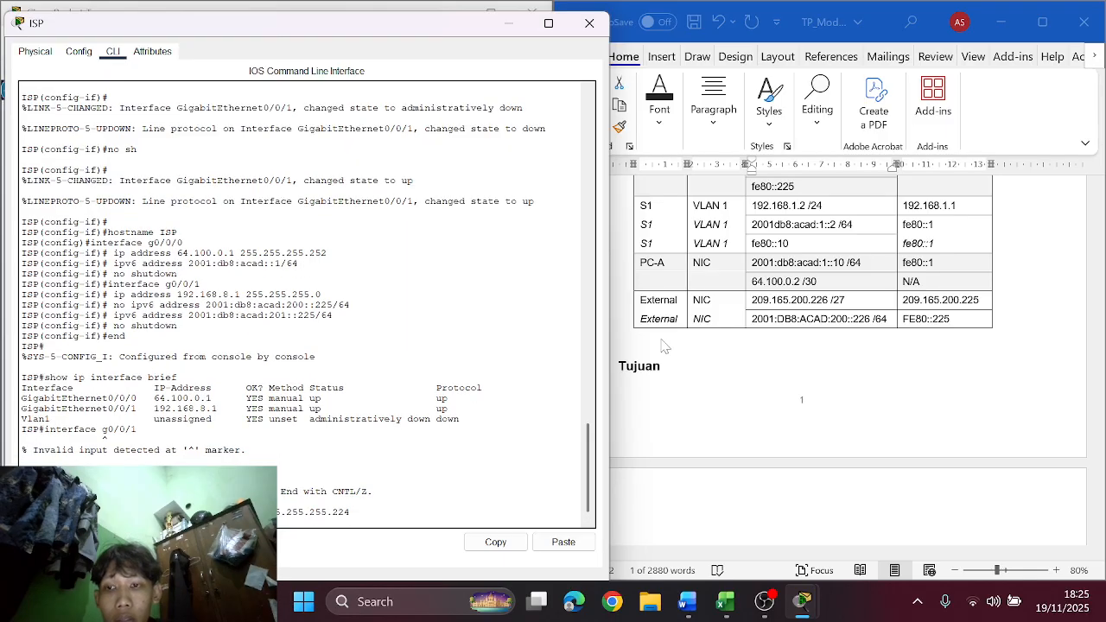
pyautogui.scroll(3, 739, 345)
pyautogui.scroll(3, 739, 346)
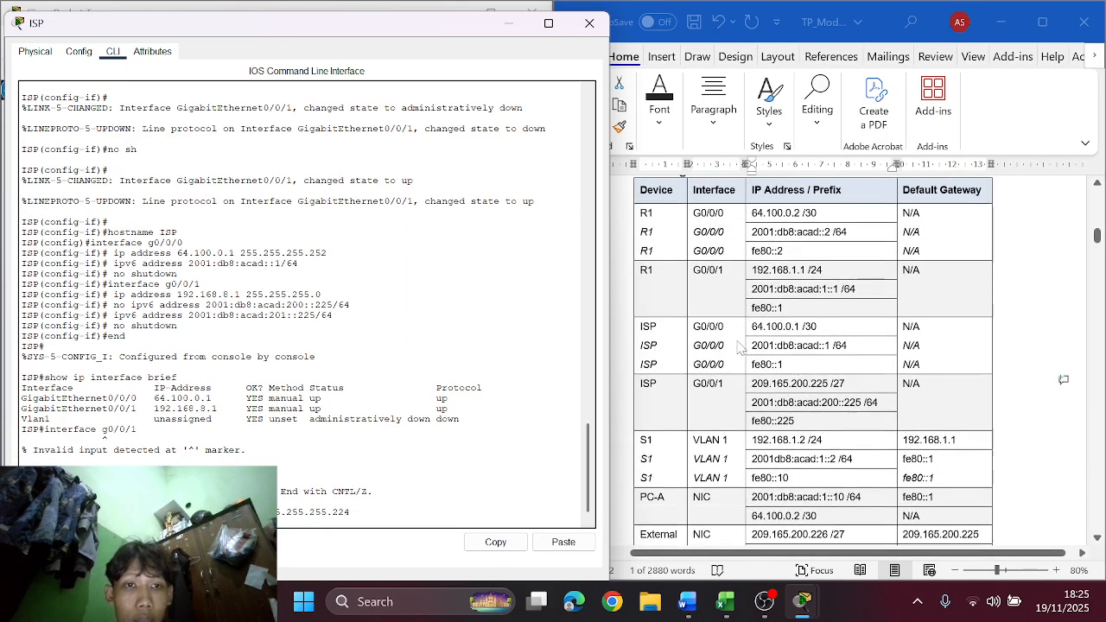
pyautogui.scroll(-2, 738, 346)
pyautogui.scroll(-10, 739, 346)
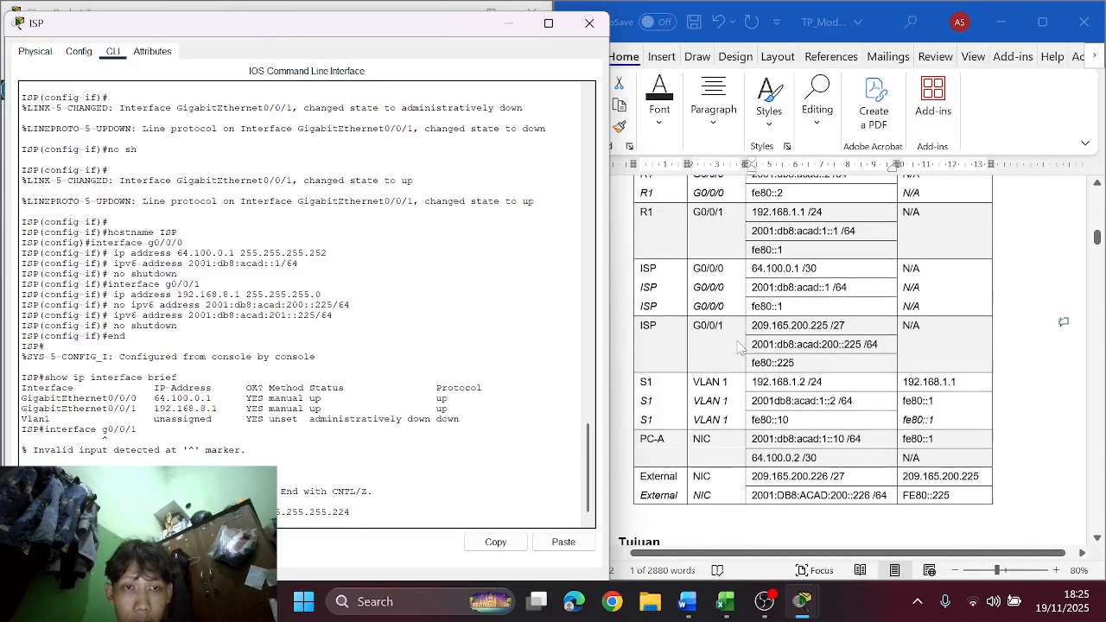
pyautogui.scroll(5, 739, 346)
pyautogui.scroll(6, 738, 346)
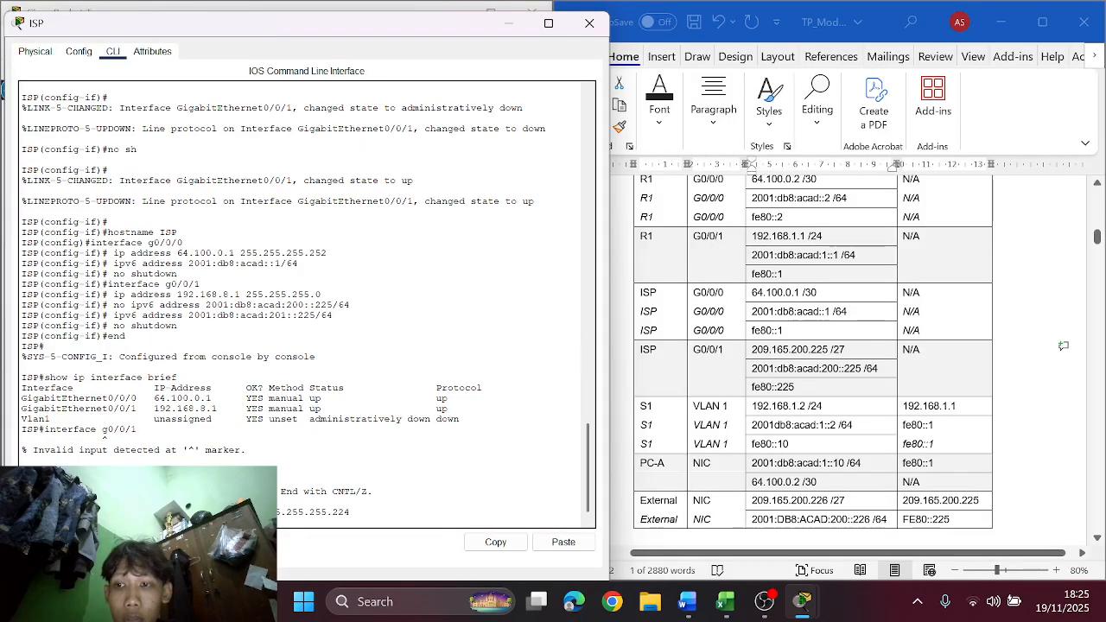
# Step: Try to apply the command ipv6 address 2001:db8:acad::1/64 from ISP's CLI history to g0/0/1
pyautogui.write('ip')
pyautogui.scroll(20, 307, 302)
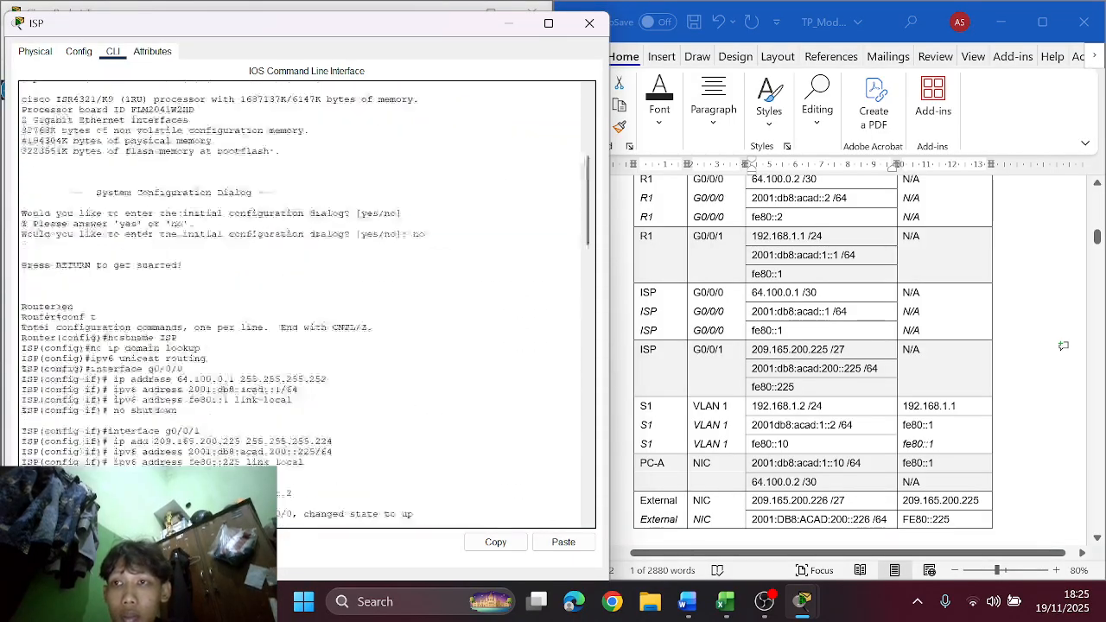
pyautogui.scroll(-5, 307, 302)
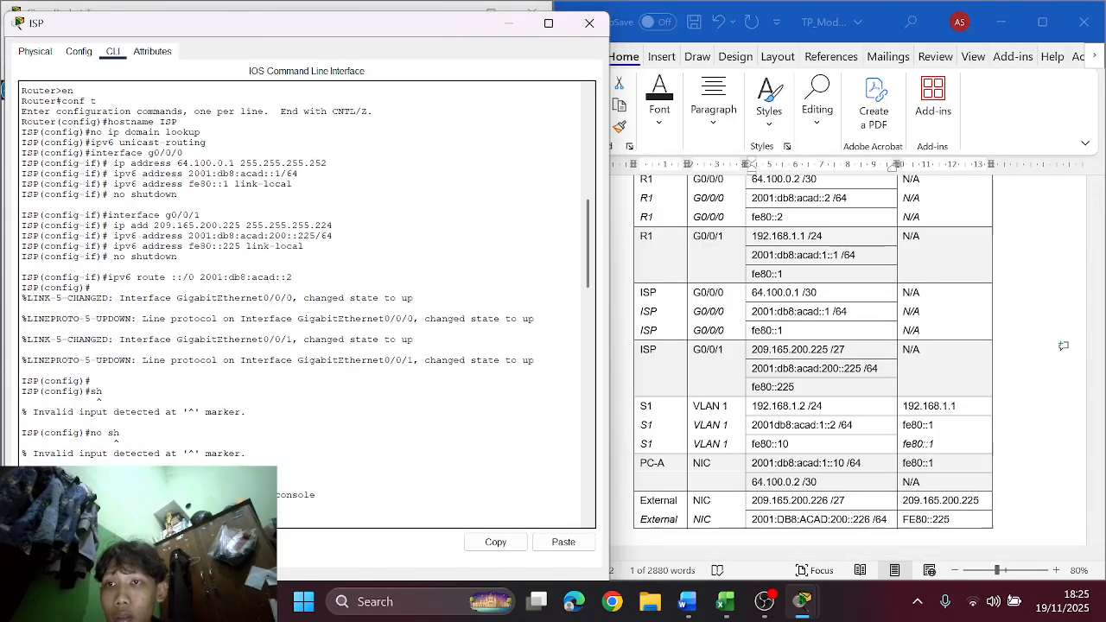
pyautogui.scroll(-1, 307, 303)
pyautogui.scroll(-1, 306, 303)
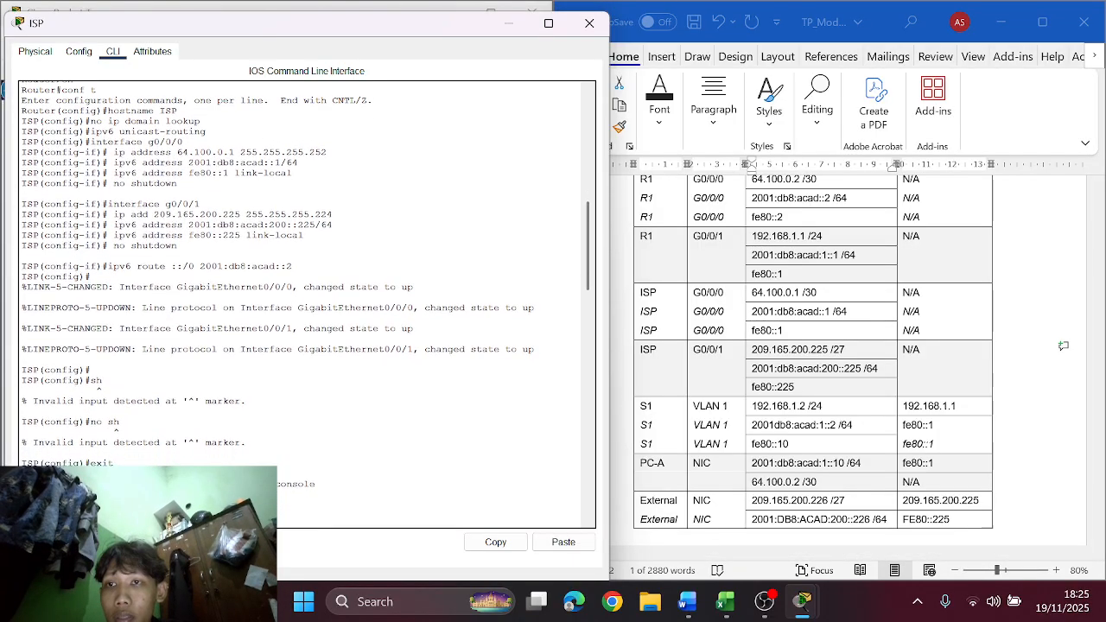
pyautogui.scroll(-3, 307, 302)
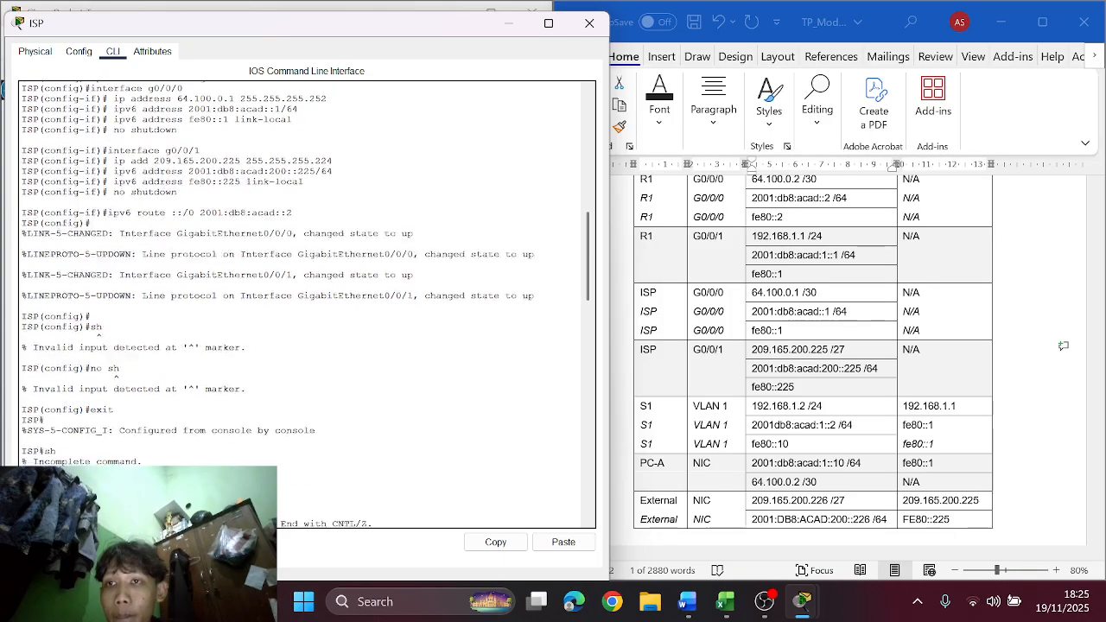
pyautogui.moveTo(113, 109); pyautogui.dragTo(263, 109)
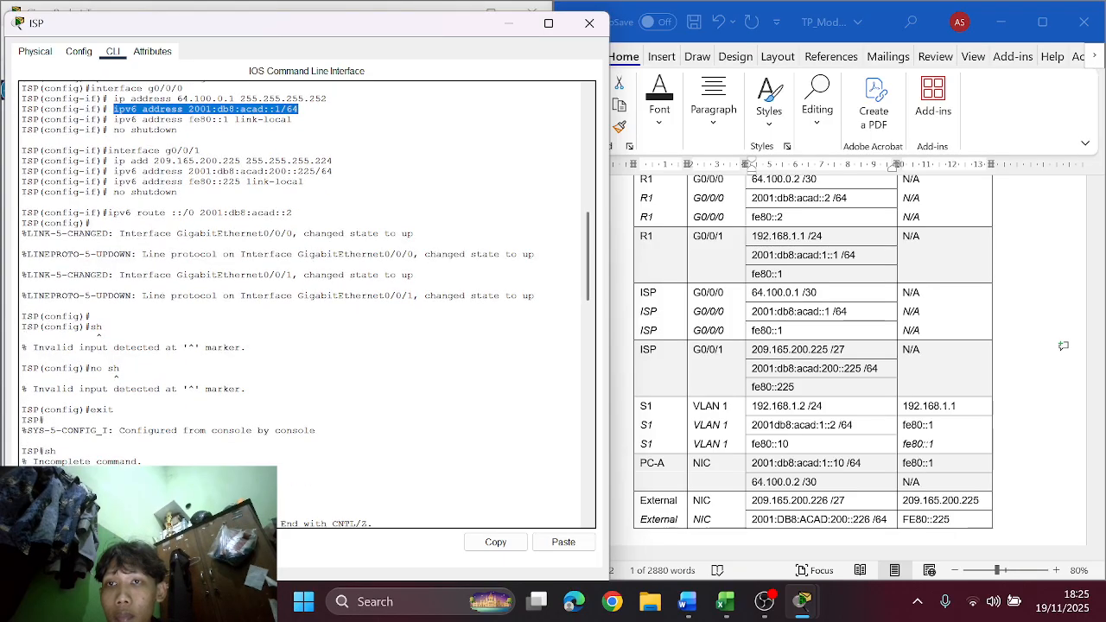
pyautogui.click(495, 542)
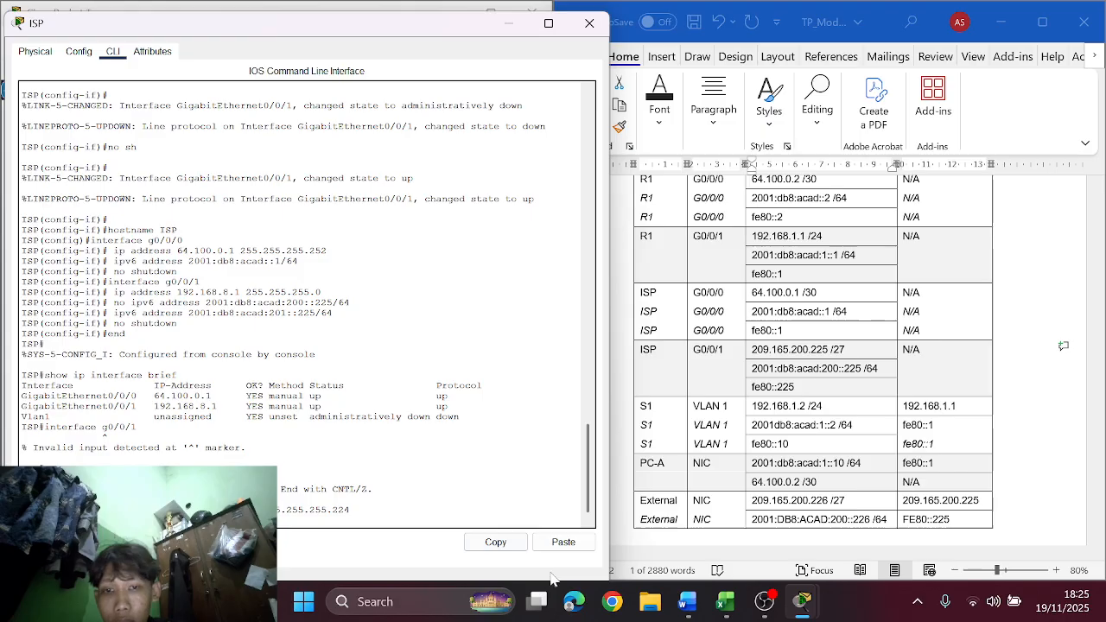
pyautogui.click(563, 542)
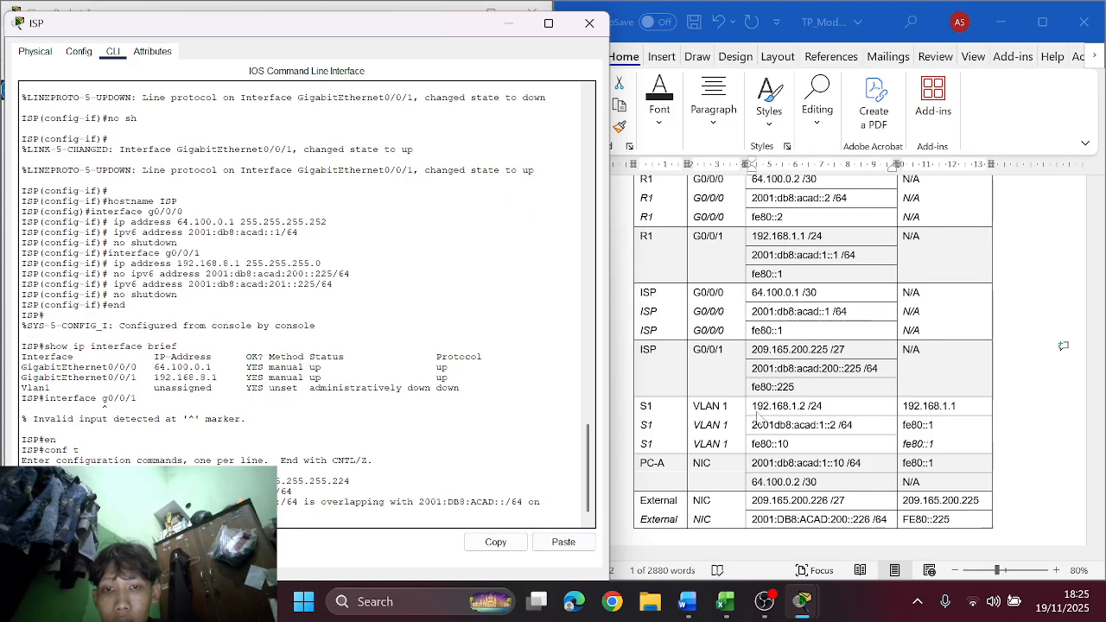
# Step: Copy the guide's g0/0/1 commands for ipv6 address 2001:db8:acad:200::225/64, fe80::225 link-local and no shutdown into ISP's g0/0/1 configuration
pyautogui.scroll(-15, 757, 419)
pyautogui.scroll(-8, 758, 419)
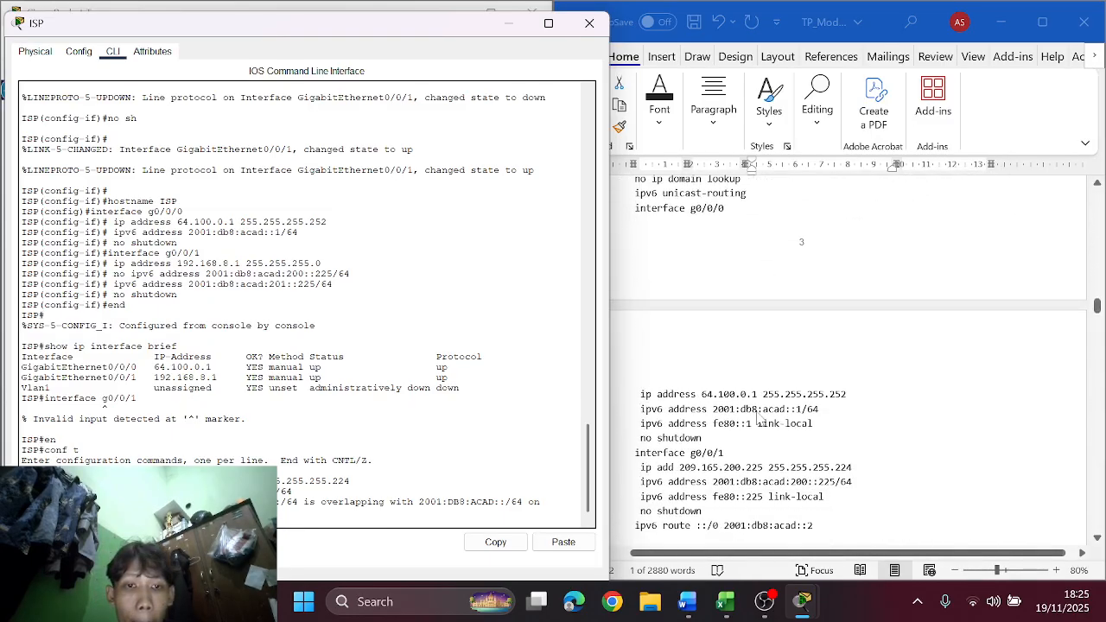
pyautogui.scroll(5, 757, 419)
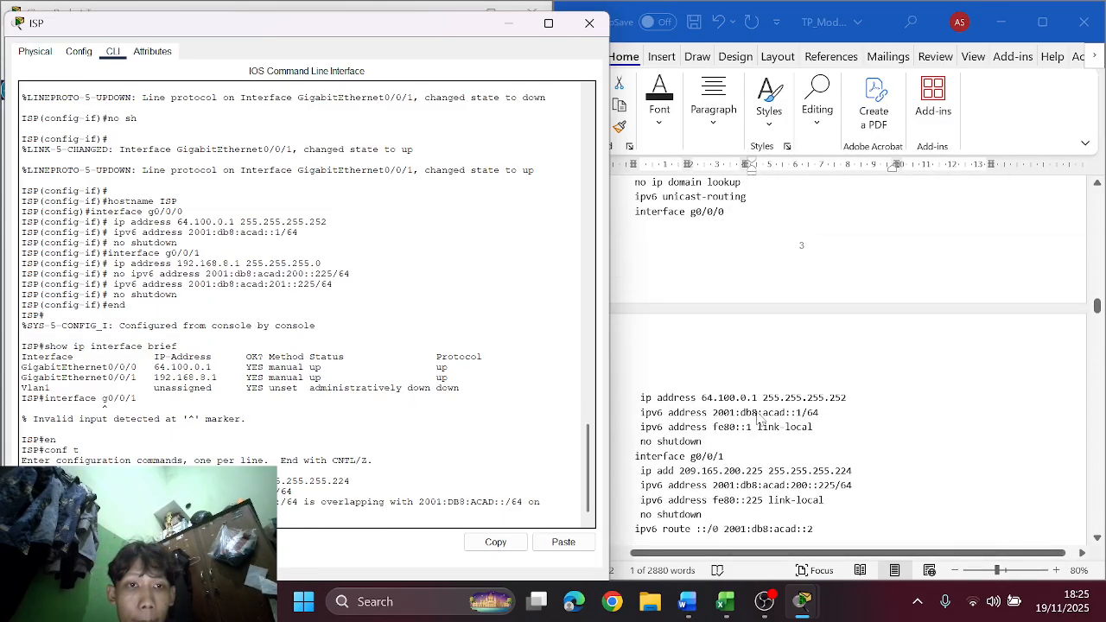
pyautogui.scroll(-2, 717, 411)
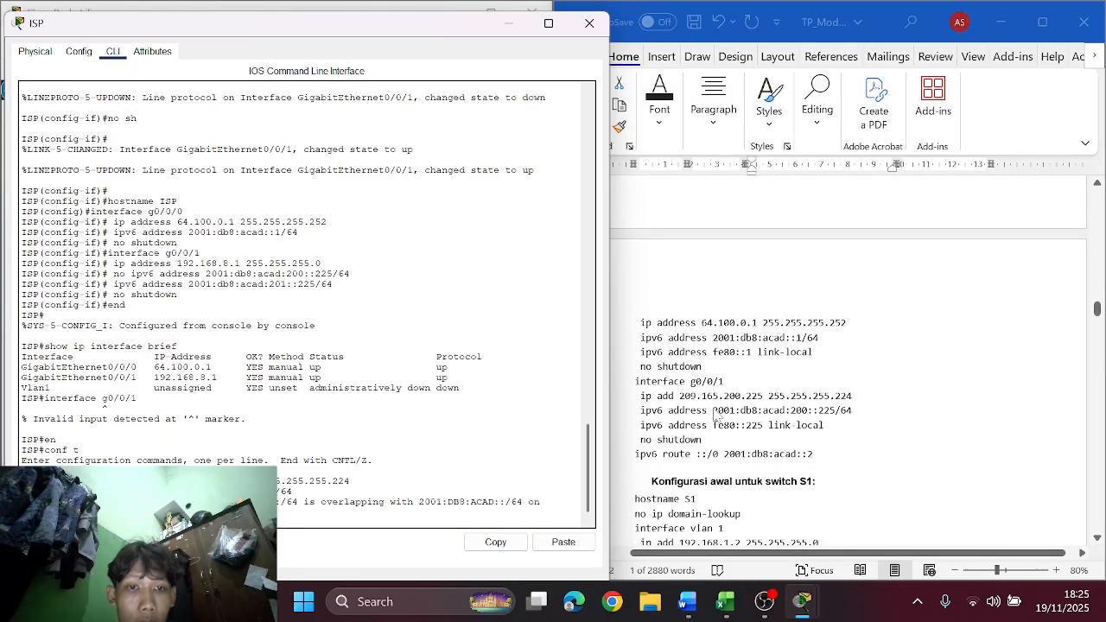
pyautogui.click(637, 413)
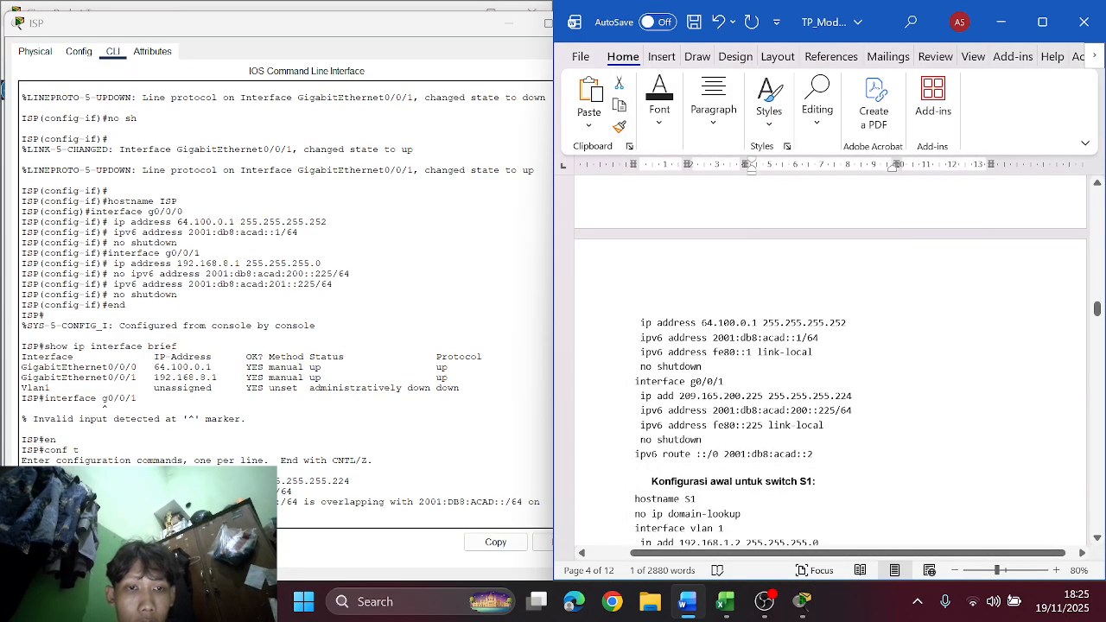
pyautogui.moveTo(703, 441); pyautogui.dragTo(640, 412)
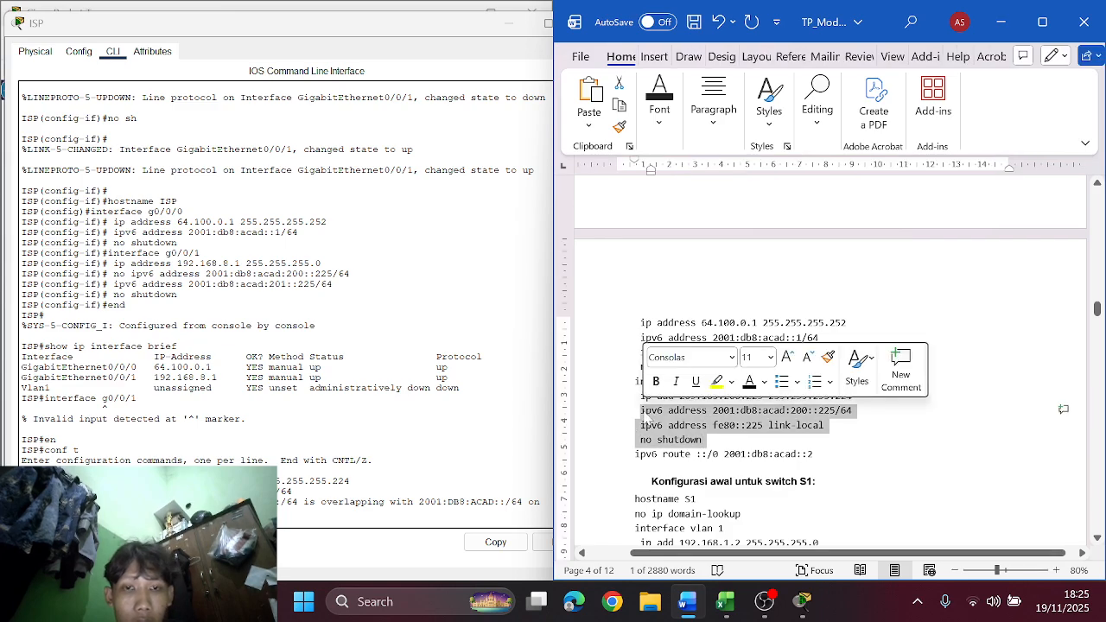
pyautogui.hotkey('ctrl', 'c')
pyautogui.click(467, 471)
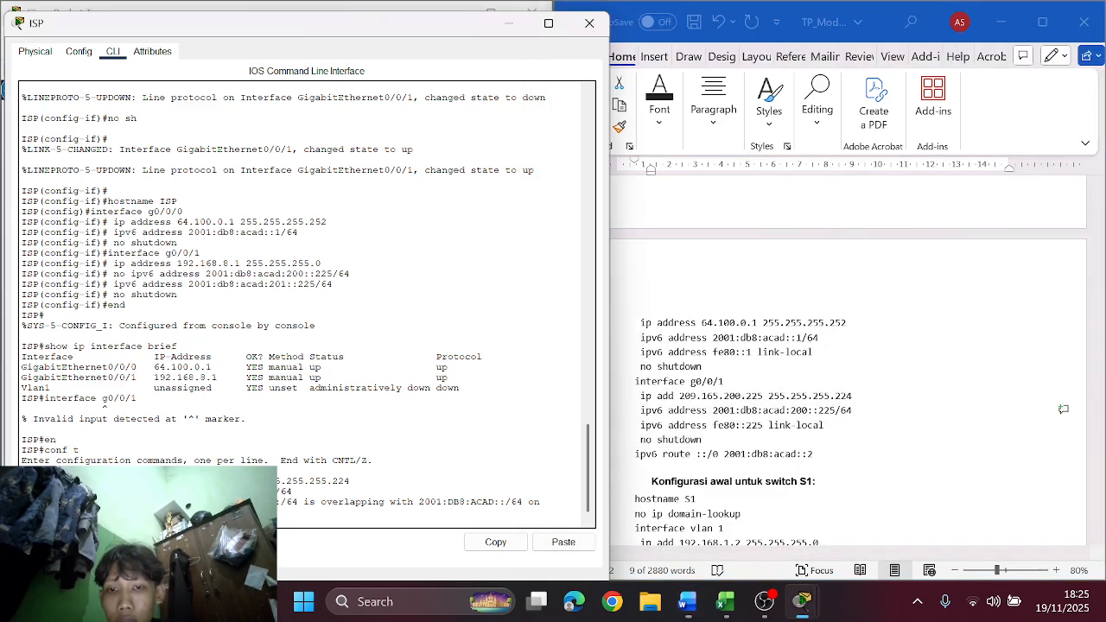
pyautogui.click(563, 543)
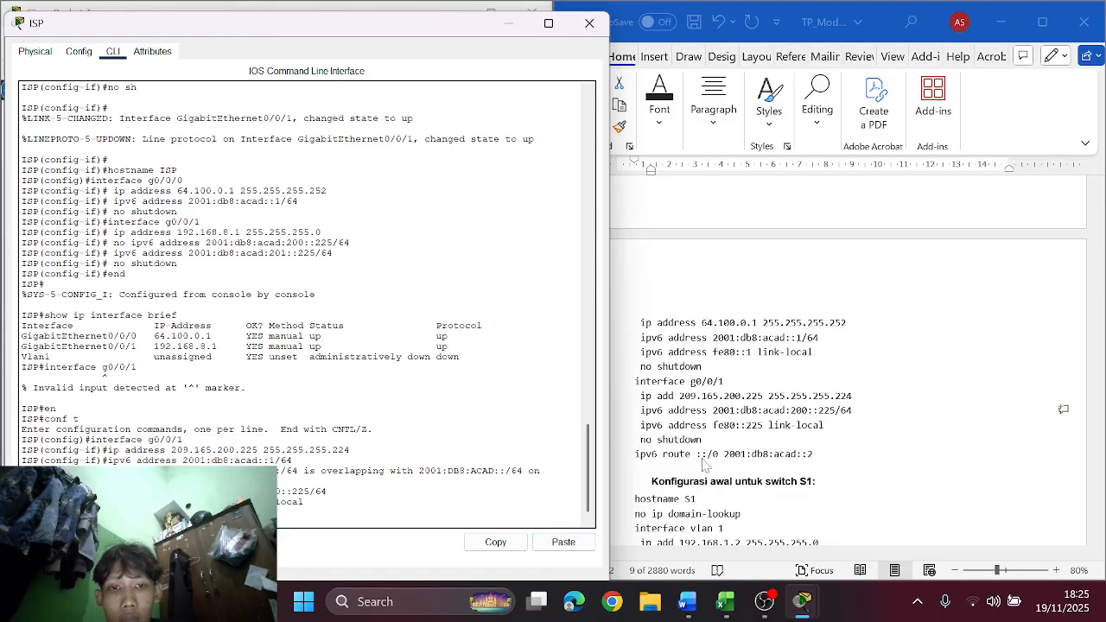
# Step: Return to items 3 to 5 of Latihan 4 in the guide to read the required connectivity checks
pyautogui.scroll(-20, 728, 481)
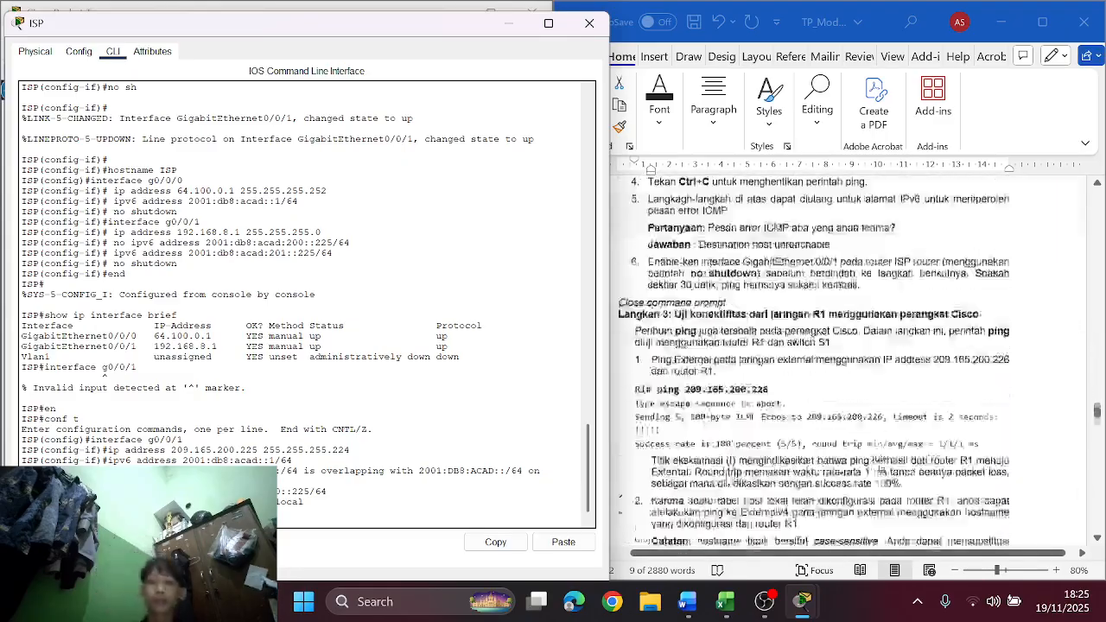
pyautogui.scroll(-20, 728, 479)
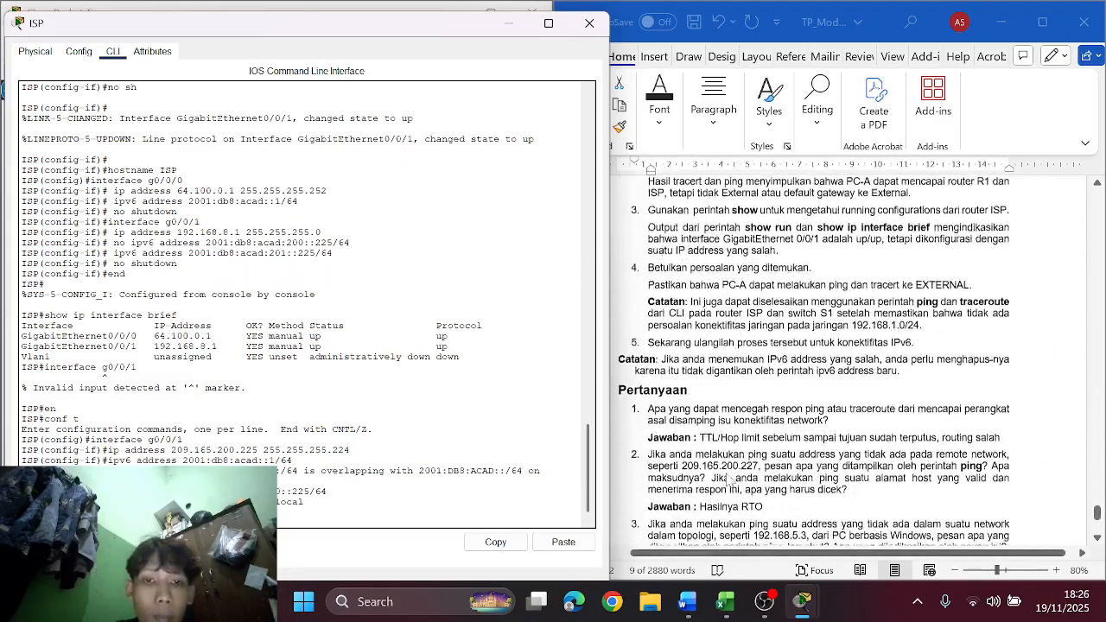
pyautogui.scroll(1, 730, 483)
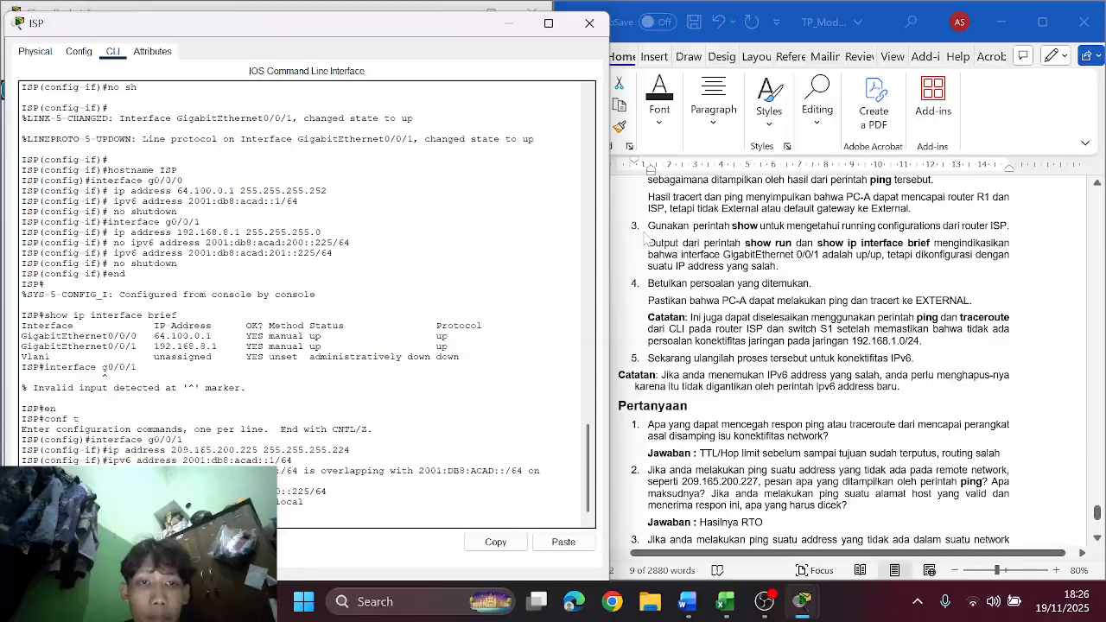
# Step: Close ISP's configuration window, check PCA's IP configuration and open PCA's Command Prompt
pyautogui.click(595, 25)
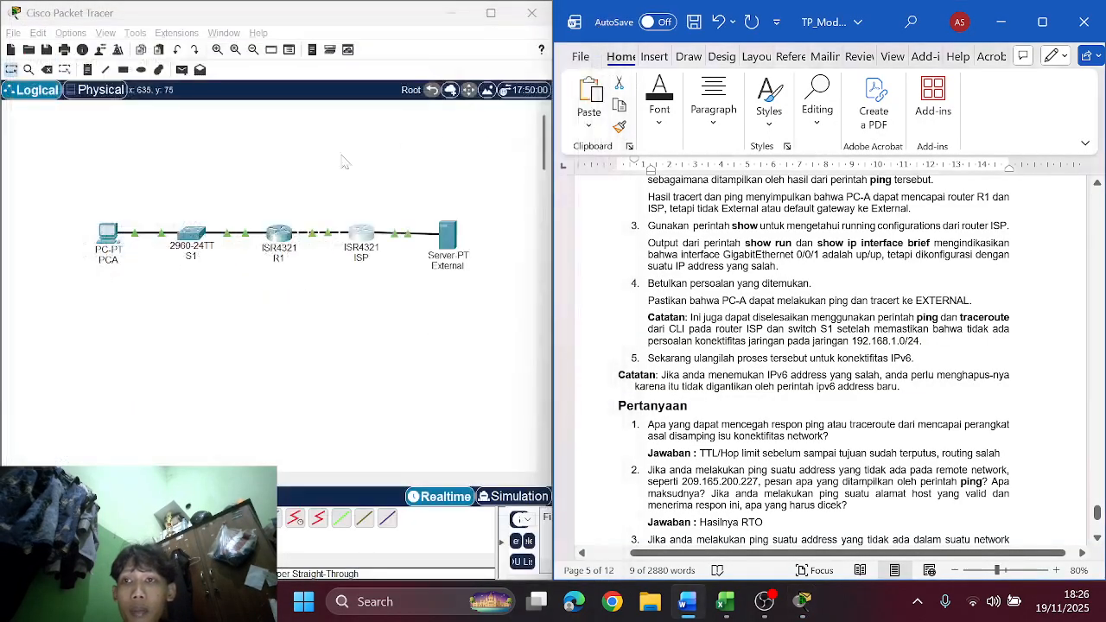
pyautogui.click(108, 235)
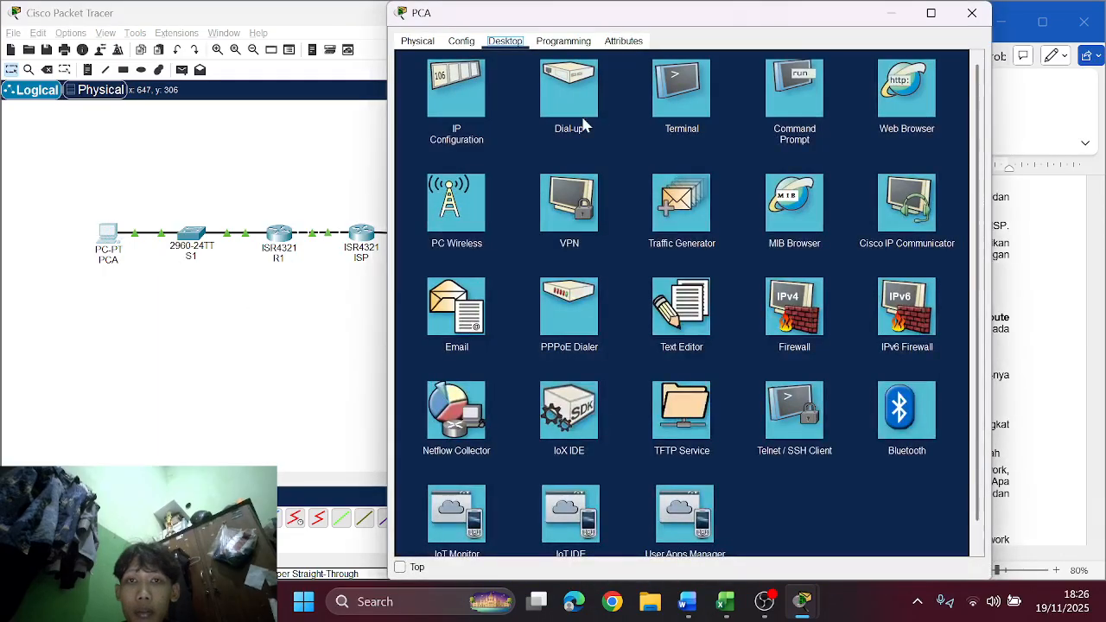
pyautogui.click(456, 87)
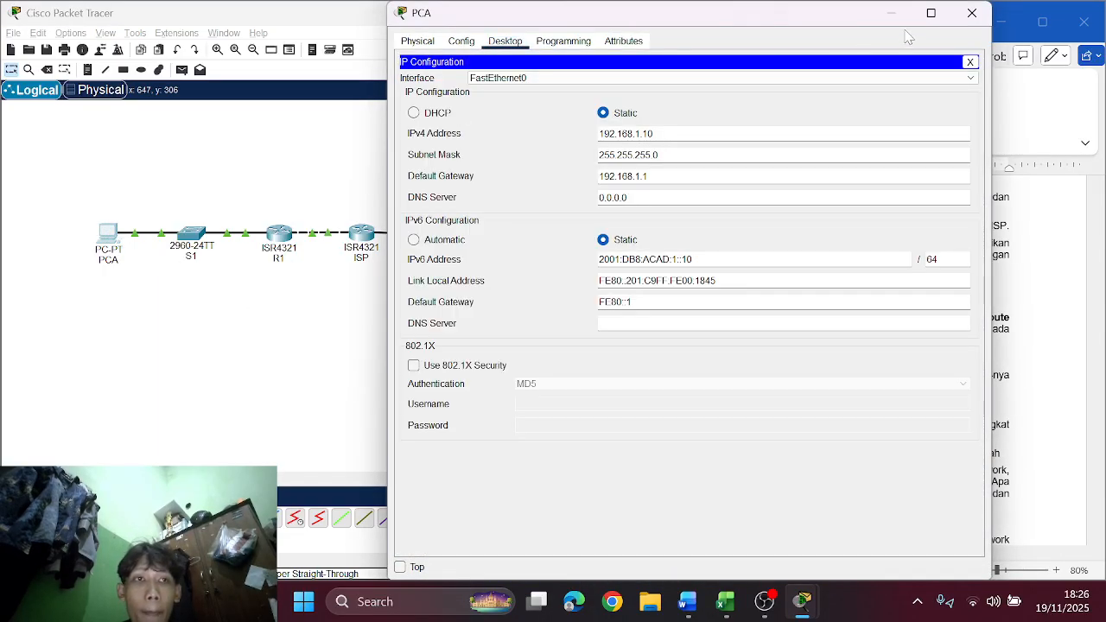
pyautogui.click(971, 61)
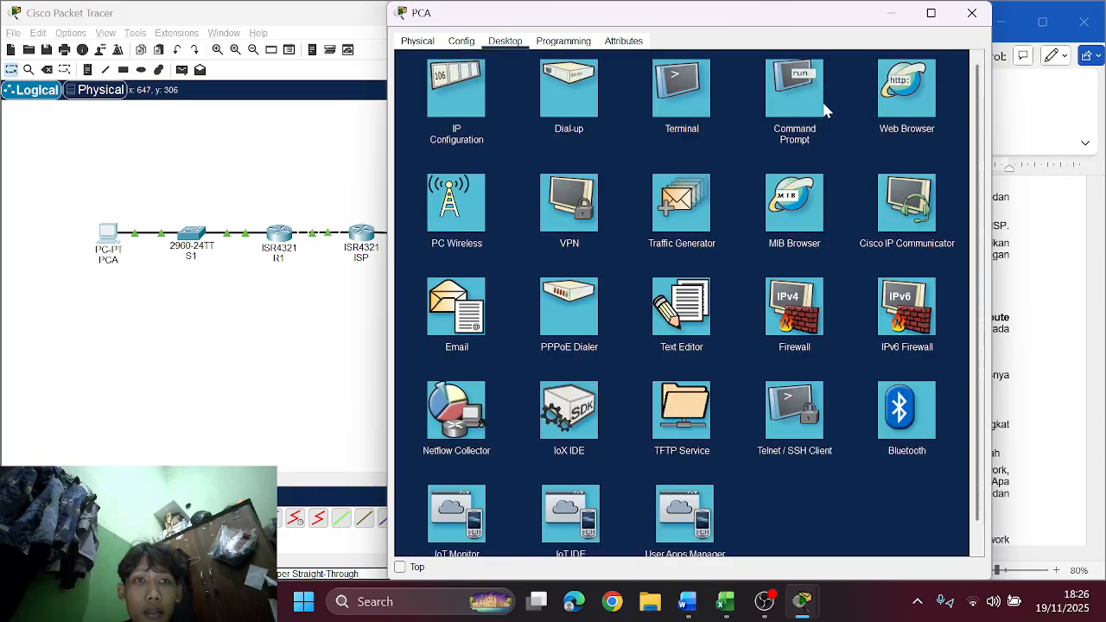
pyautogui.click(795, 95)
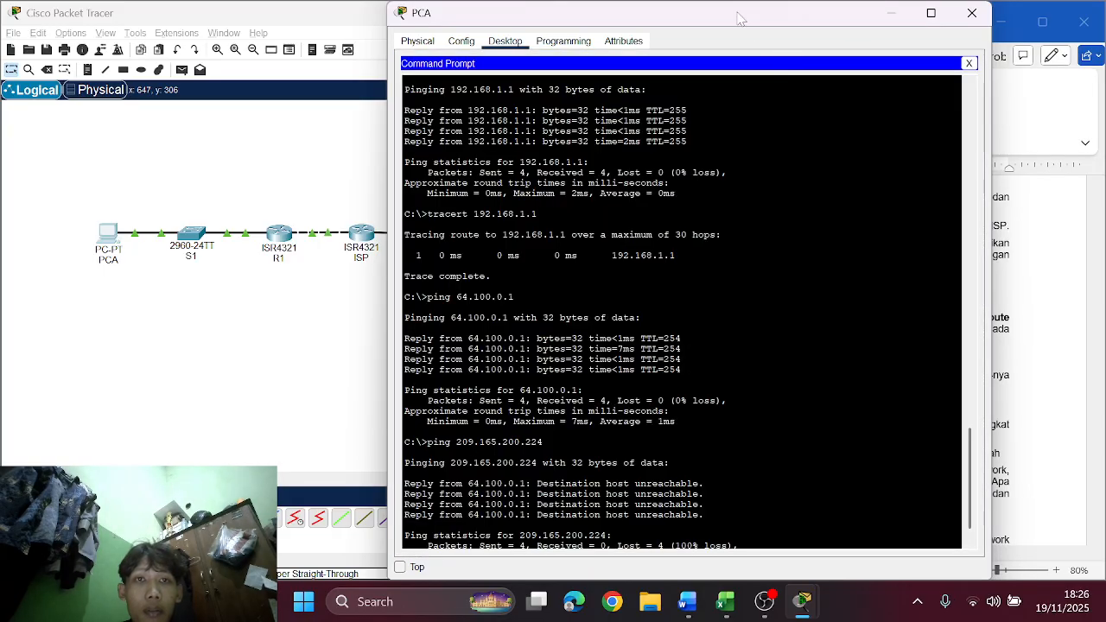
# Step: Place PCA's Command Prompt beside the guide and examine items 1 to 5 of Langkah 2 for the addresses to ping
pyautogui.moveTo(739, 17); pyautogui.dragTo(336, 71)
pyautogui.scroll(3, 812, 298)
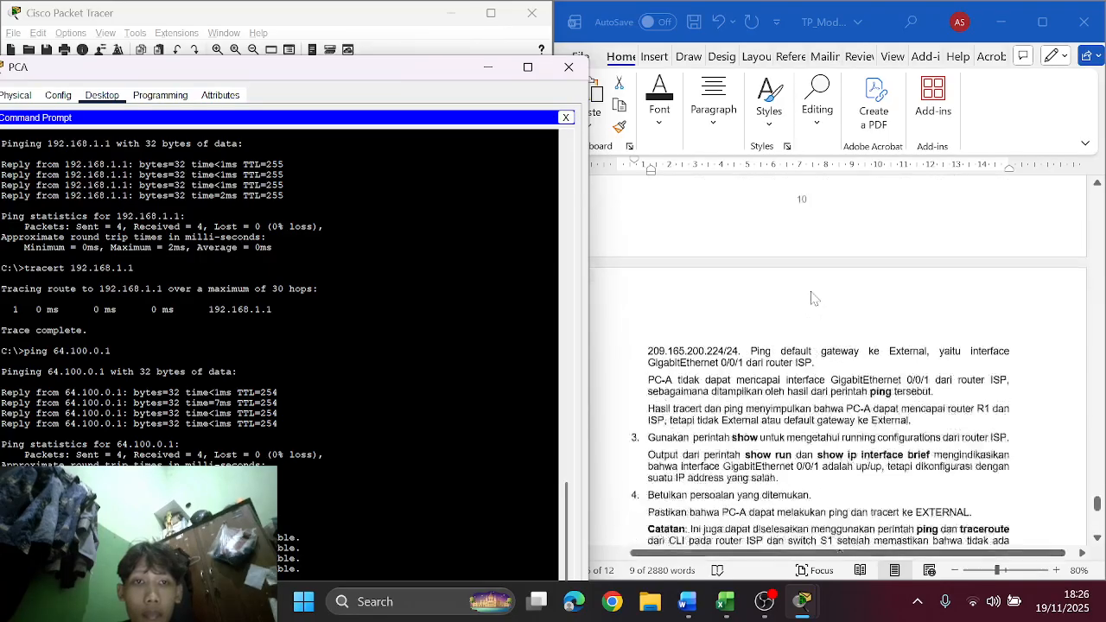
pyautogui.scroll(5, 812, 298)
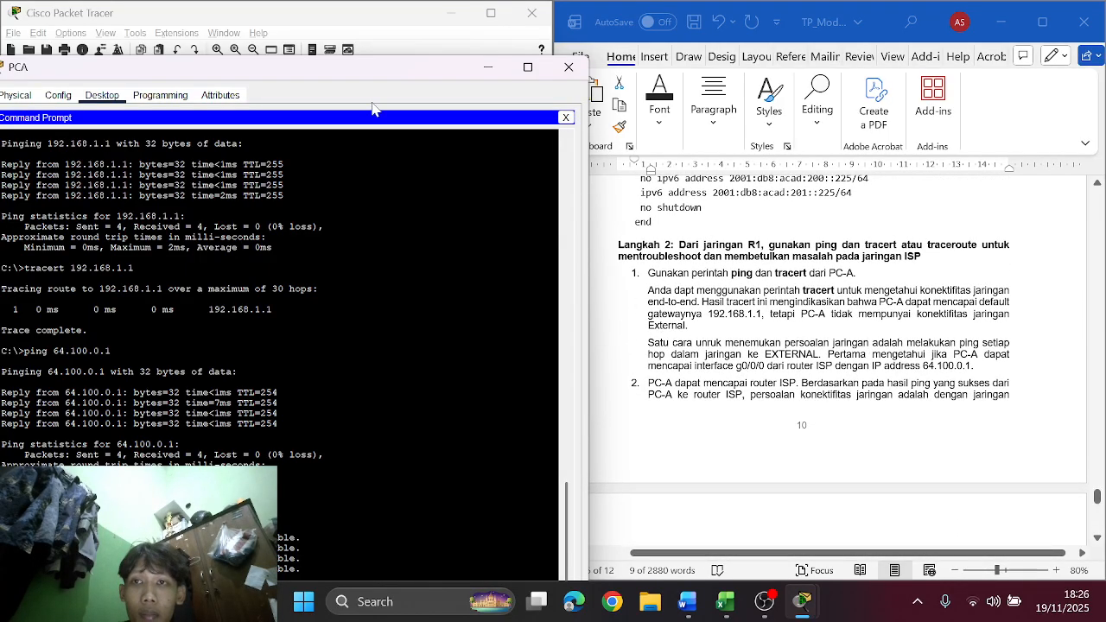
pyautogui.moveTo(353, 67); pyautogui.dragTo(367, 12)
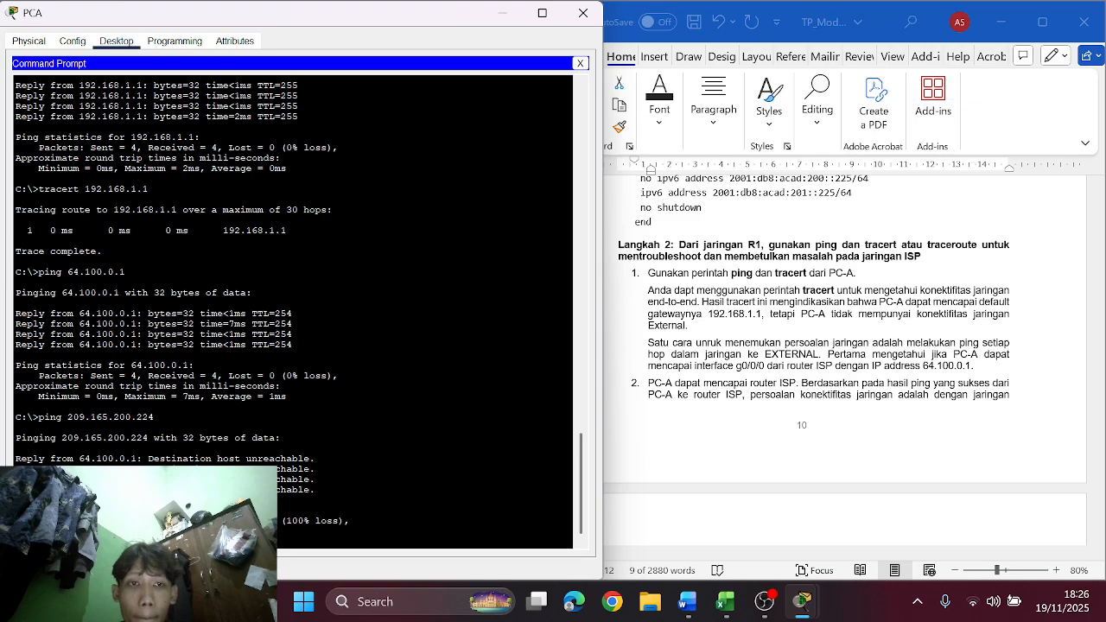
pyautogui.scroll(-3, 756, 471)
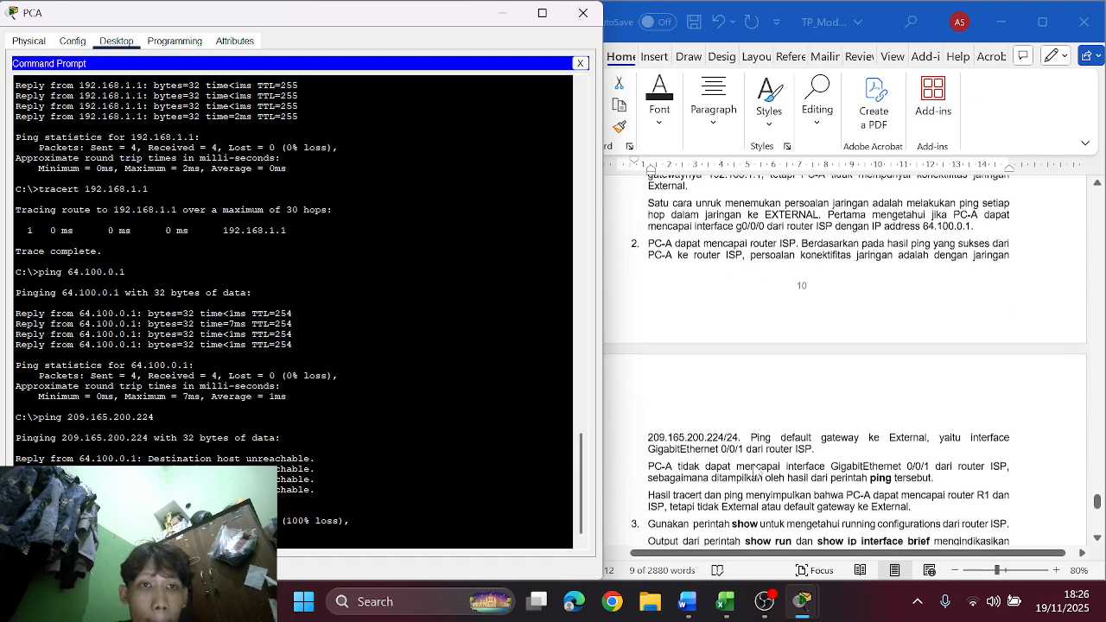
pyautogui.scroll(1, 1023, 248)
pyautogui.scroll(1, 927, 274)
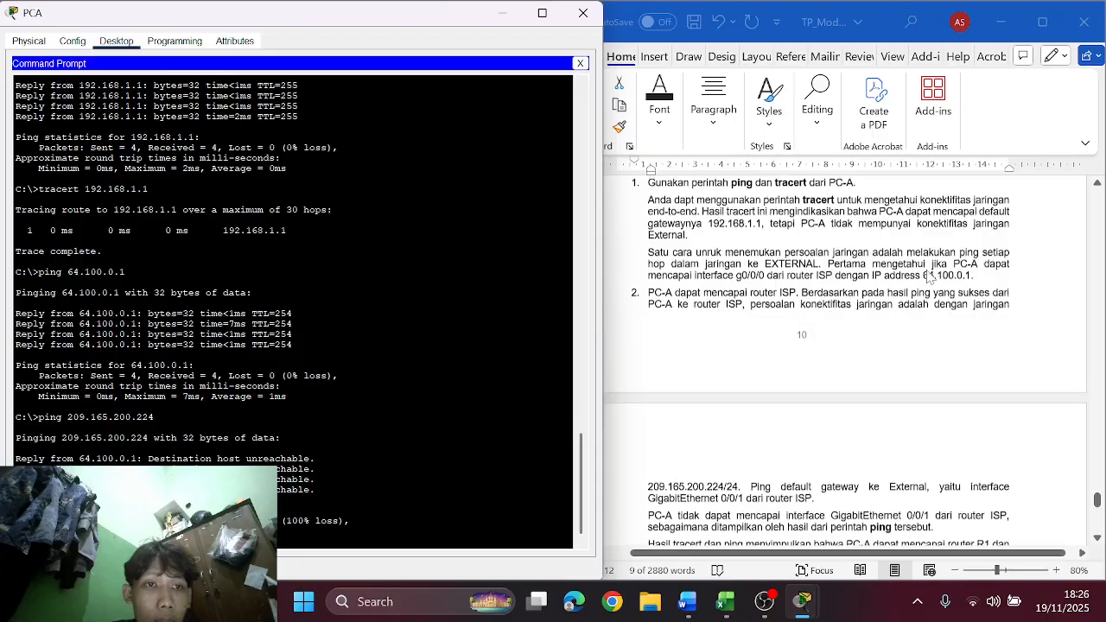
pyautogui.scroll(-2, 866, 346)
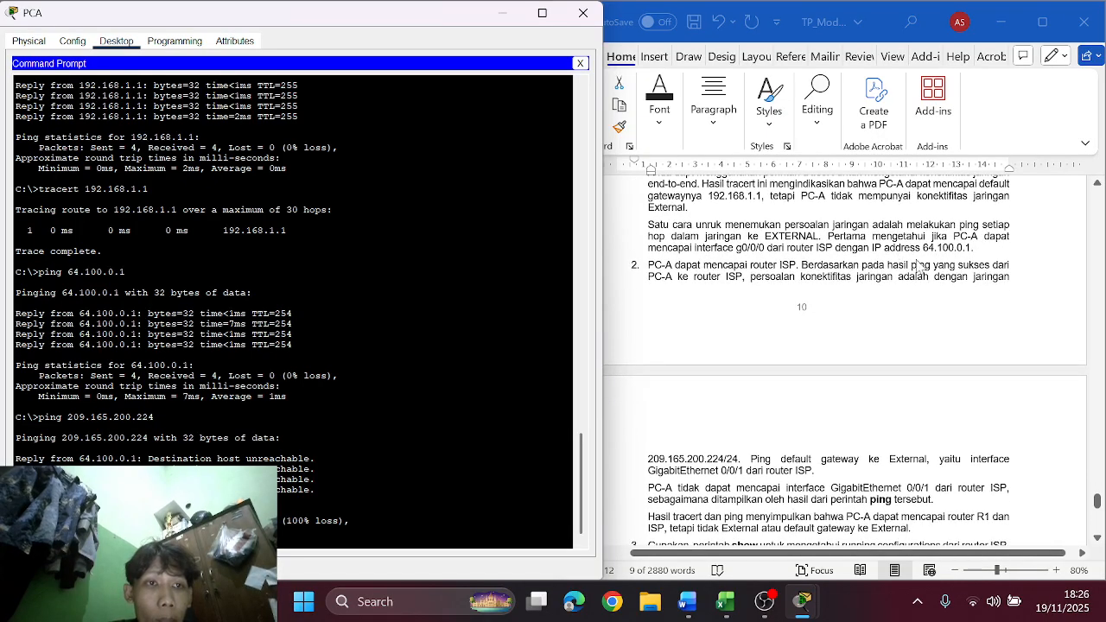
pyautogui.scroll(1, 912, 268)
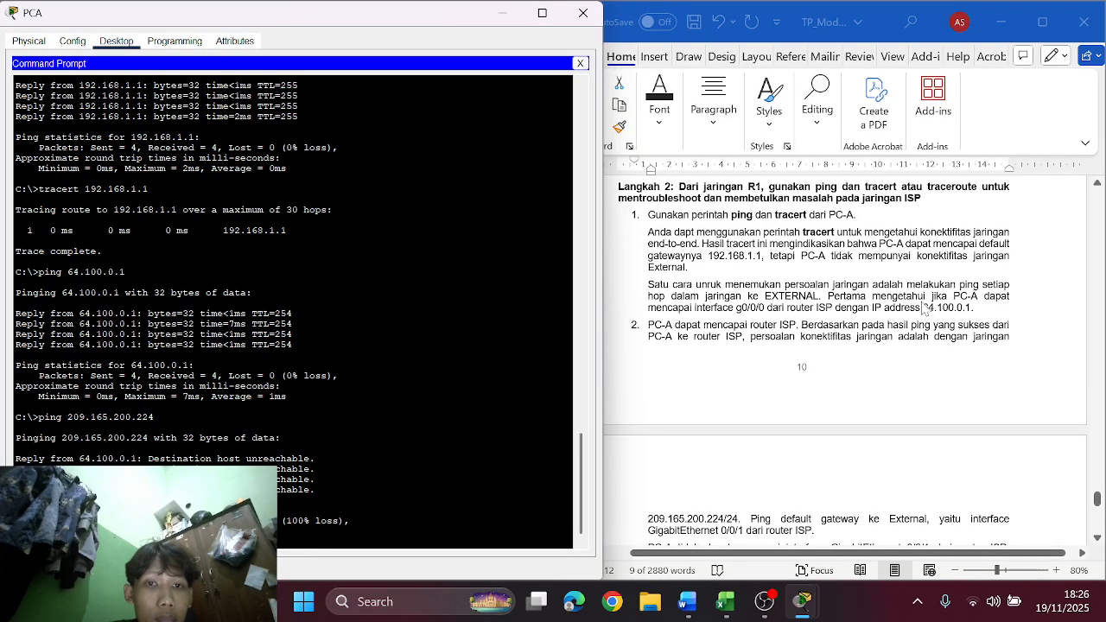
pyautogui.scroll(-4, 933, 315)
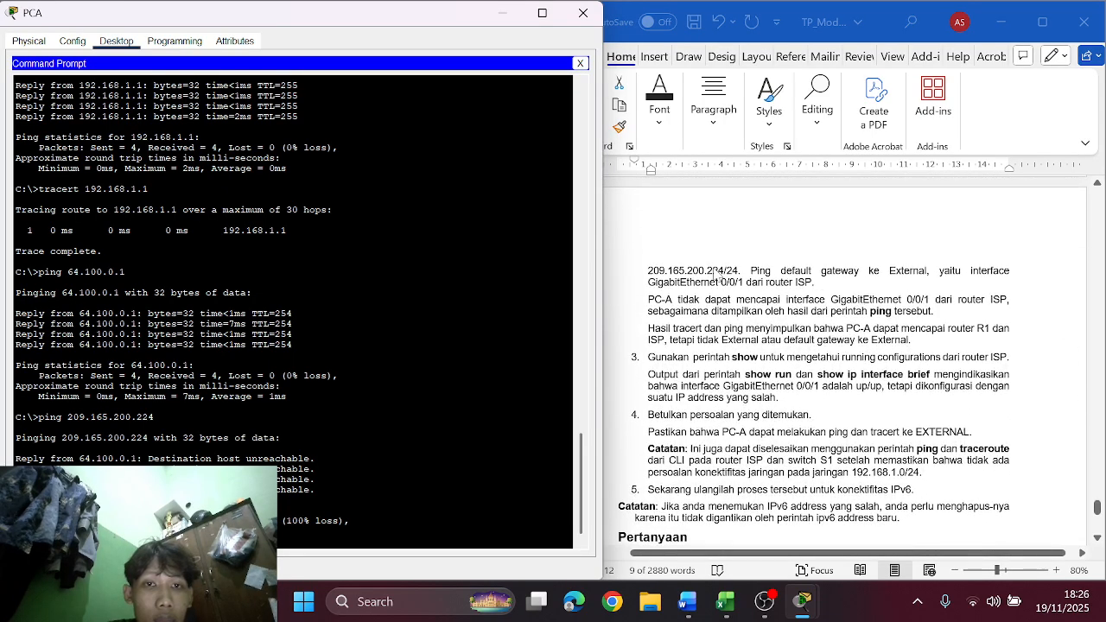
# Step: Copy the address 209.165.200.224 from the guide and ping it from PCA's Command Prompt
pyautogui.click(645, 273)
pyautogui.moveTo(647, 271); pyautogui.dragTo(724, 271)
pyautogui.hotkey('ctrl', 'c')
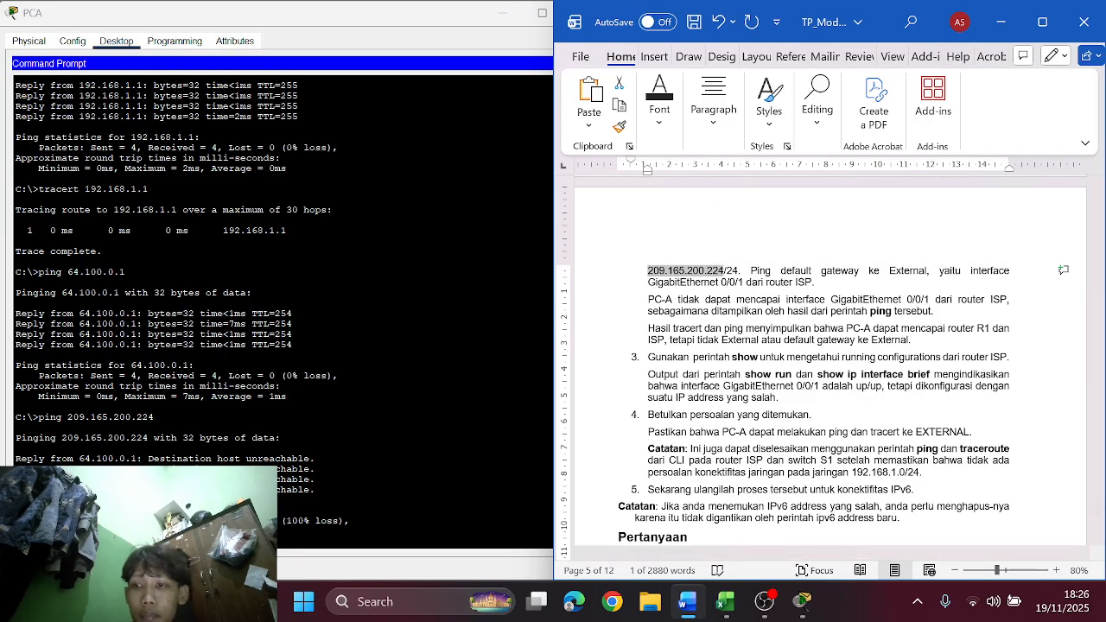
pyautogui.click(415, 346)
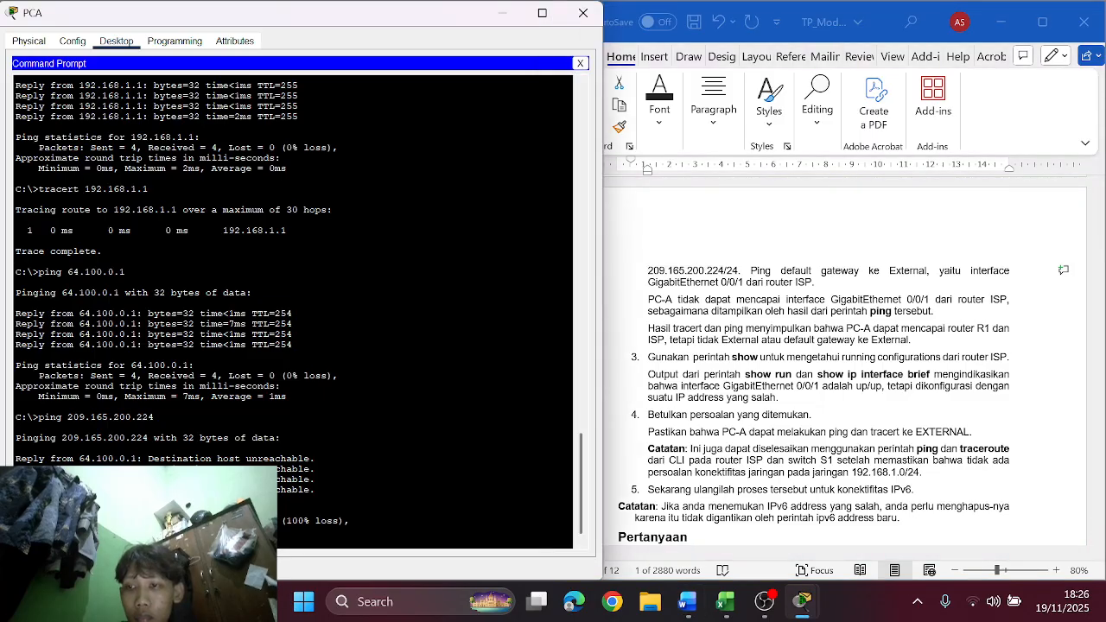
pyautogui.rightClick(475, 367)
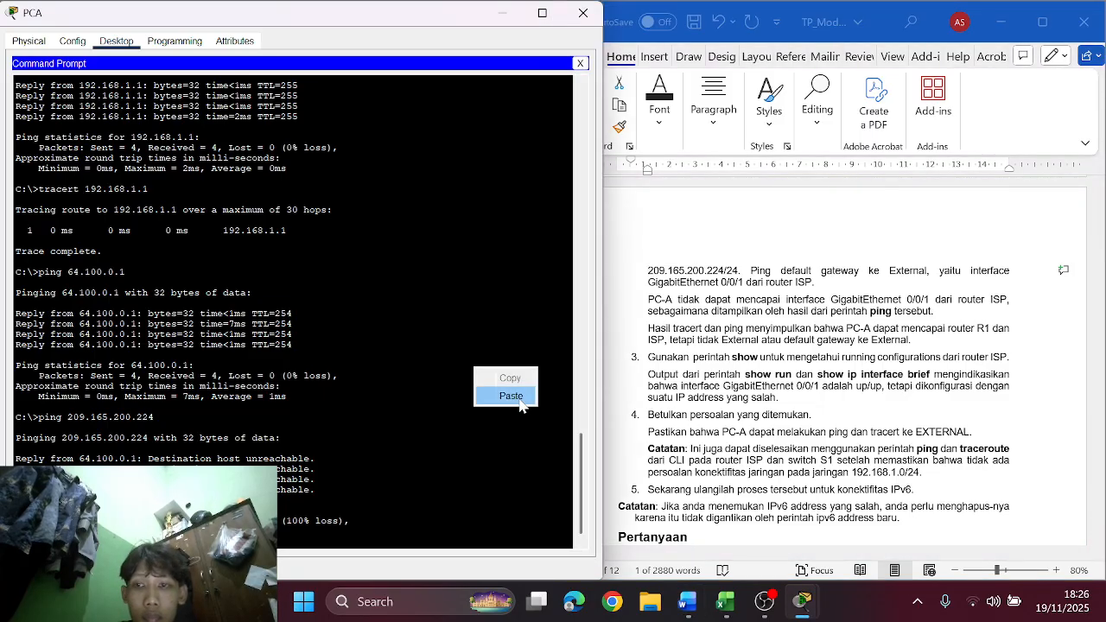
pyautogui.click(518, 398)
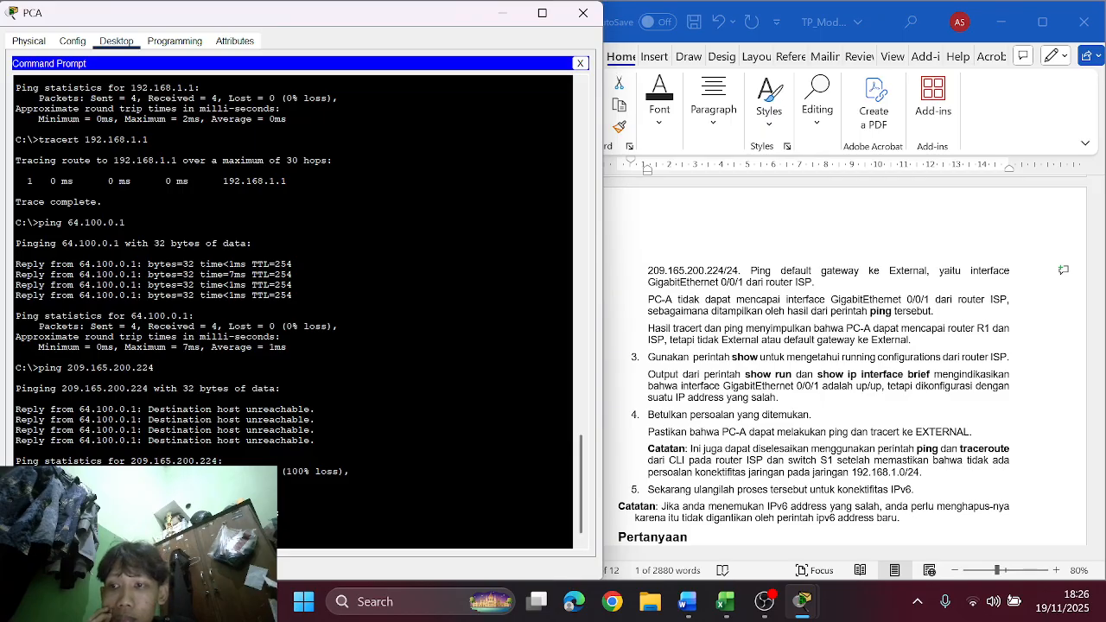
# Step: Reread the guide's Langkah 2 items and ping 209.165.200.225 from PCA's Command Prompt
pyautogui.scroll(2, 748, 322)
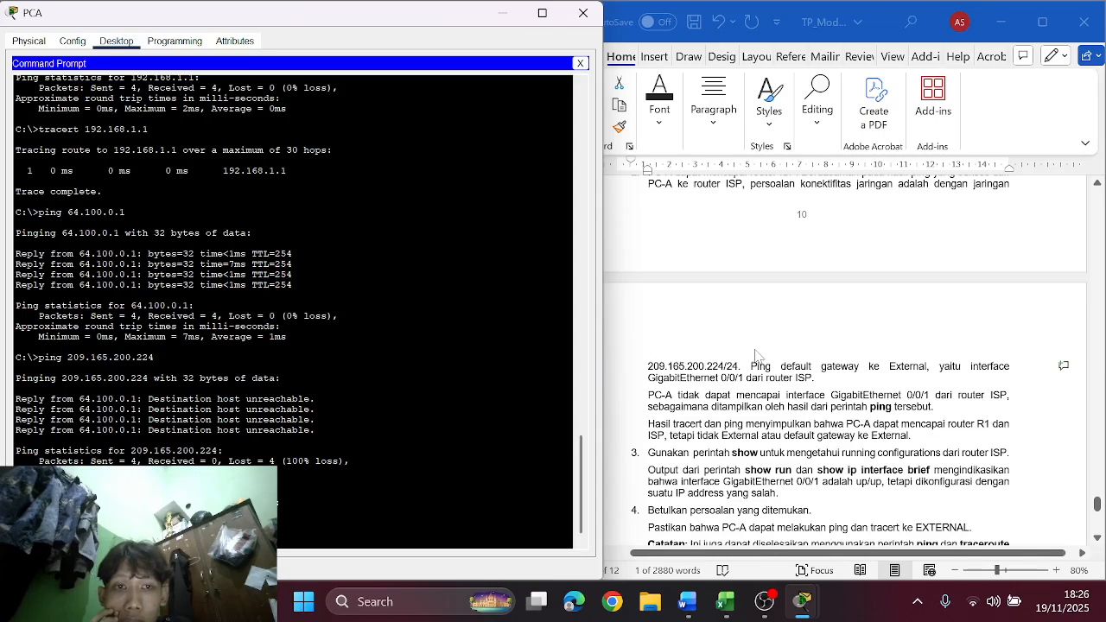
pyautogui.scroll(1, 756, 354)
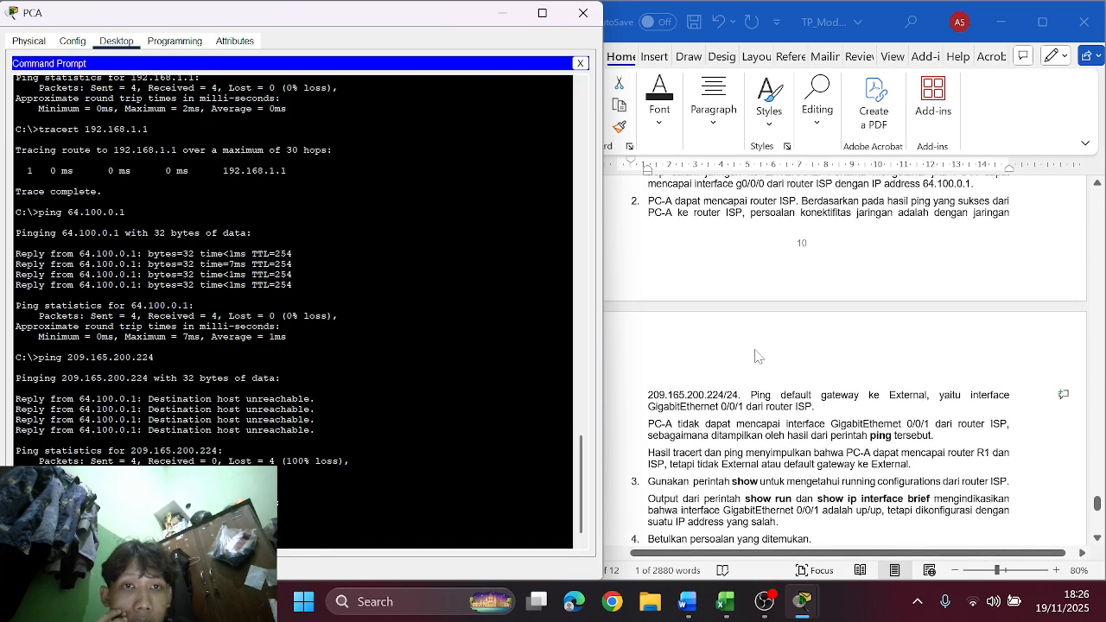
pyautogui.scroll(-1, 860, 325)
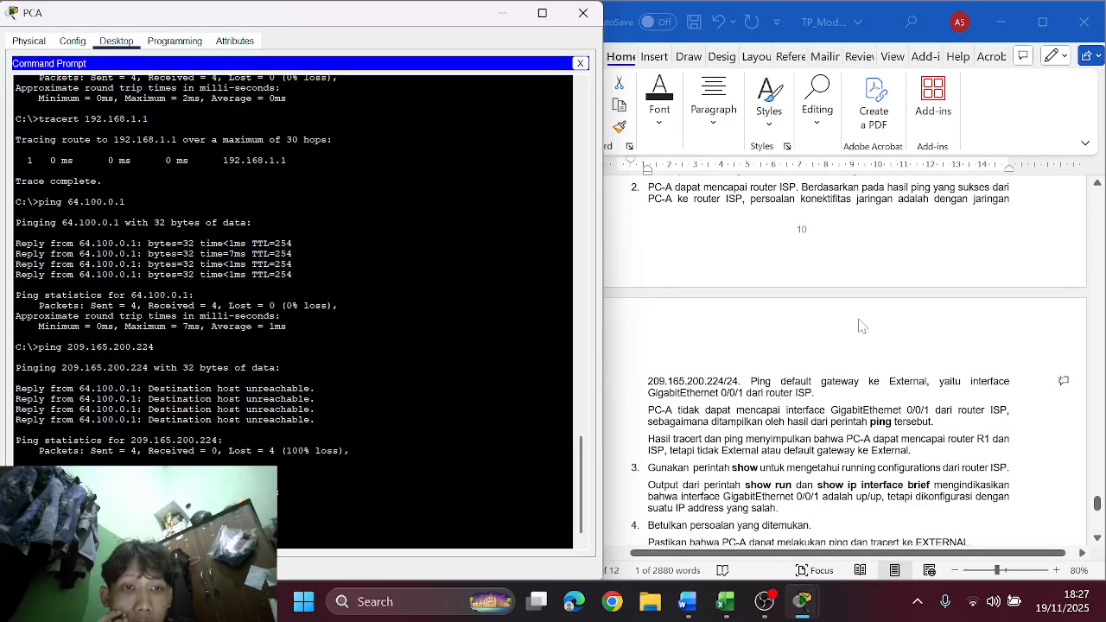
pyautogui.scroll(-3, 860, 325)
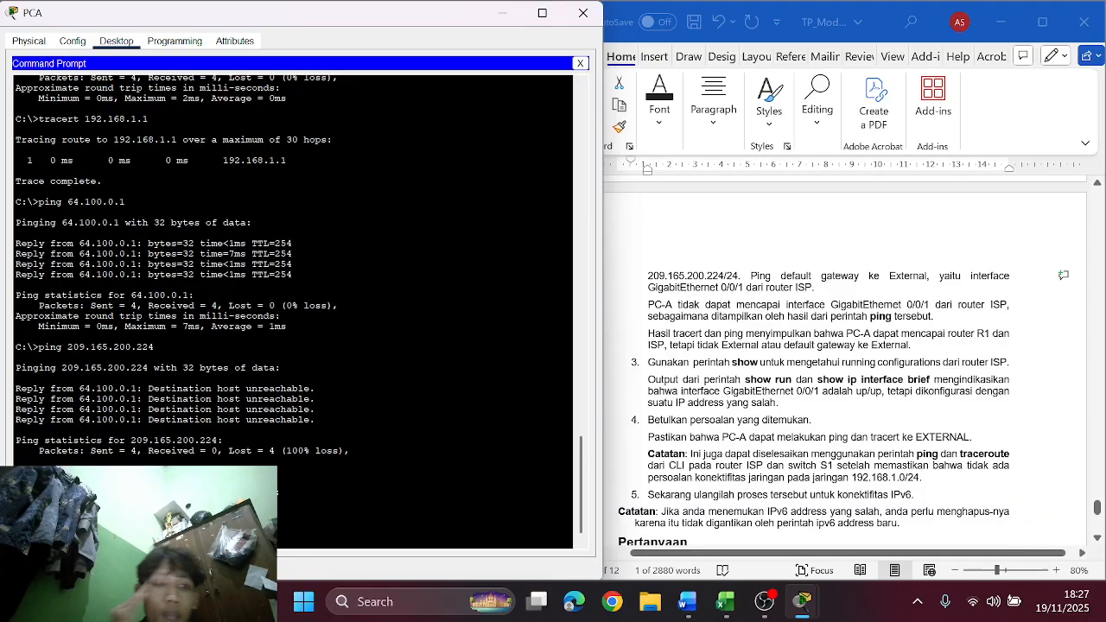
pyautogui.scroll(-2, 643, 458)
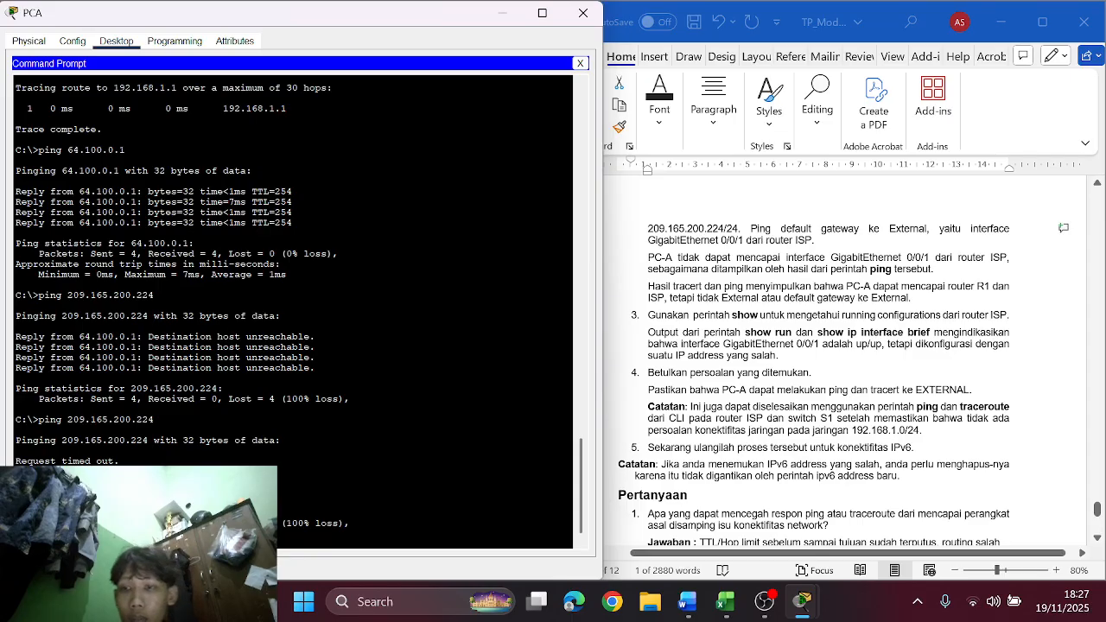
pyautogui.rightClick(247, 465)
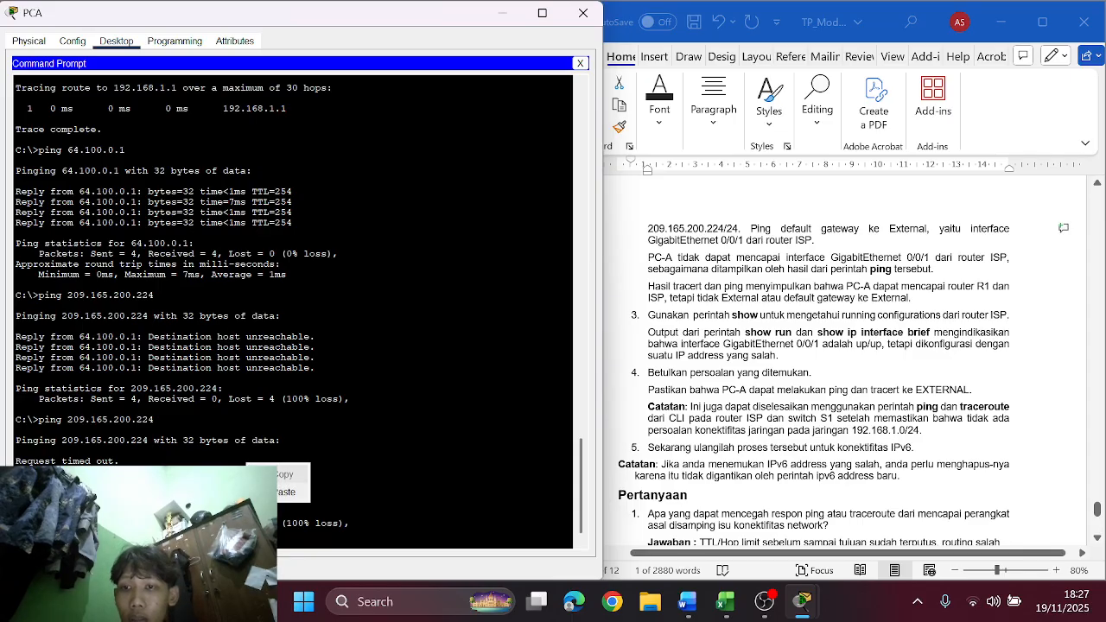
pyautogui.click(286, 492)
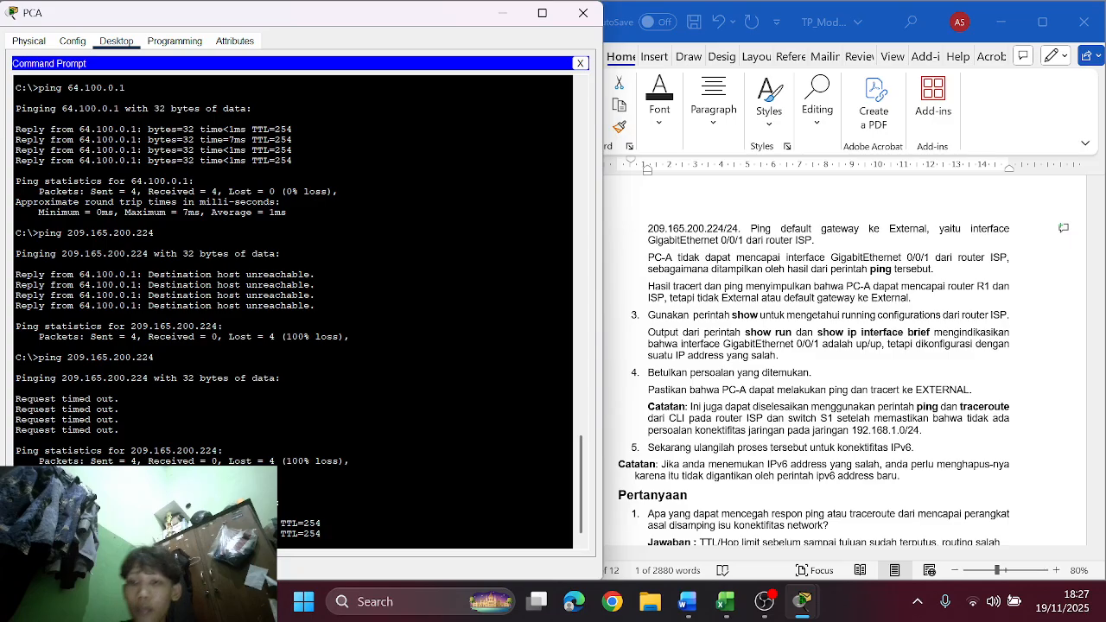
# Step: Close PCA's window and read questions 1 to 5 under Pertanyaan in the guide
pyautogui.scroll(-3, 845, 343)
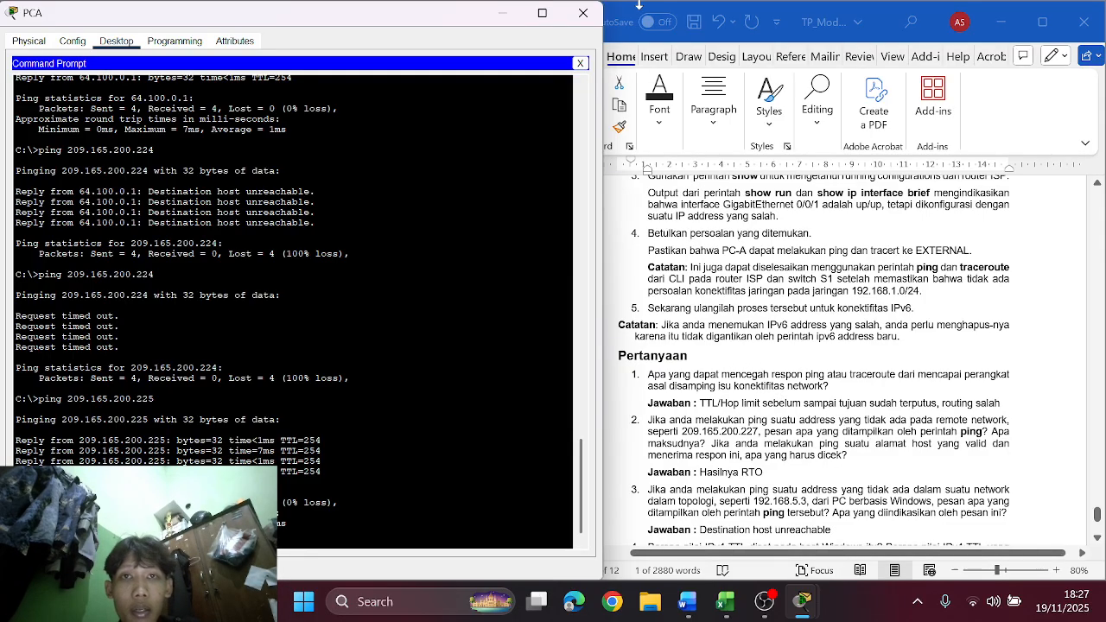
pyautogui.click(583, 13)
pyautogui.scroll(-2, 812, 363)
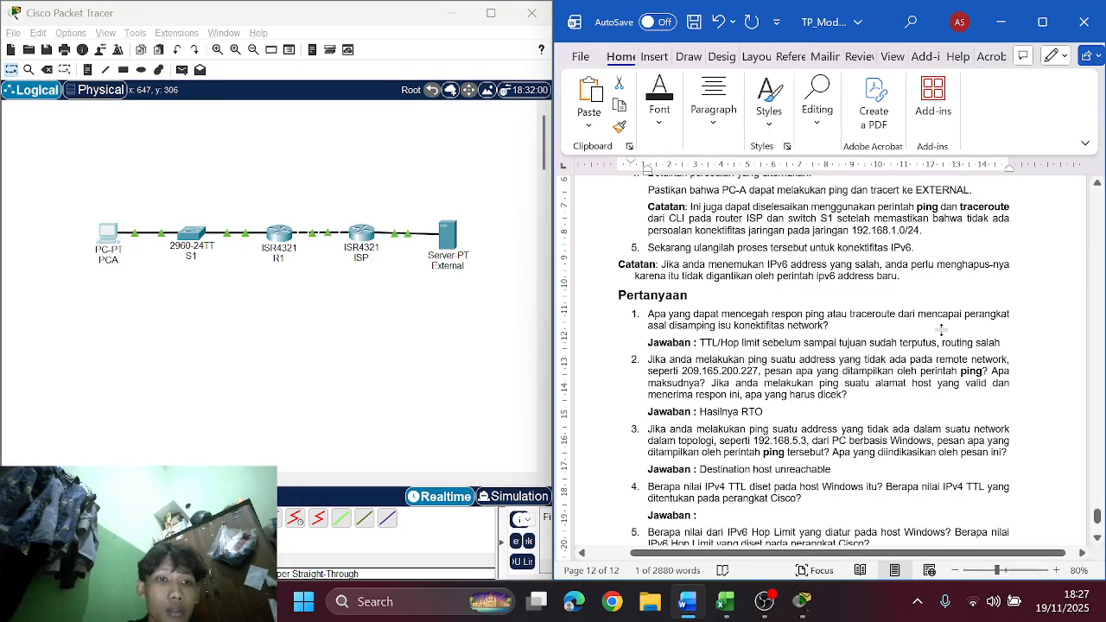
pyautogui.scroll(-1, 714, 326)
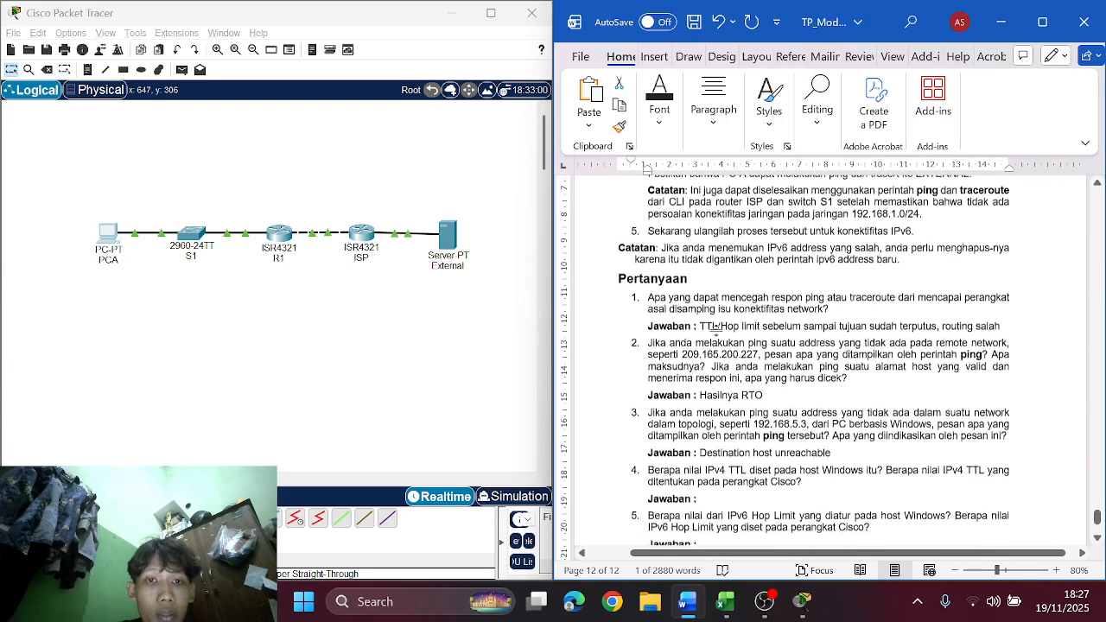
pyautogui.scroll(-1, 785, 367)
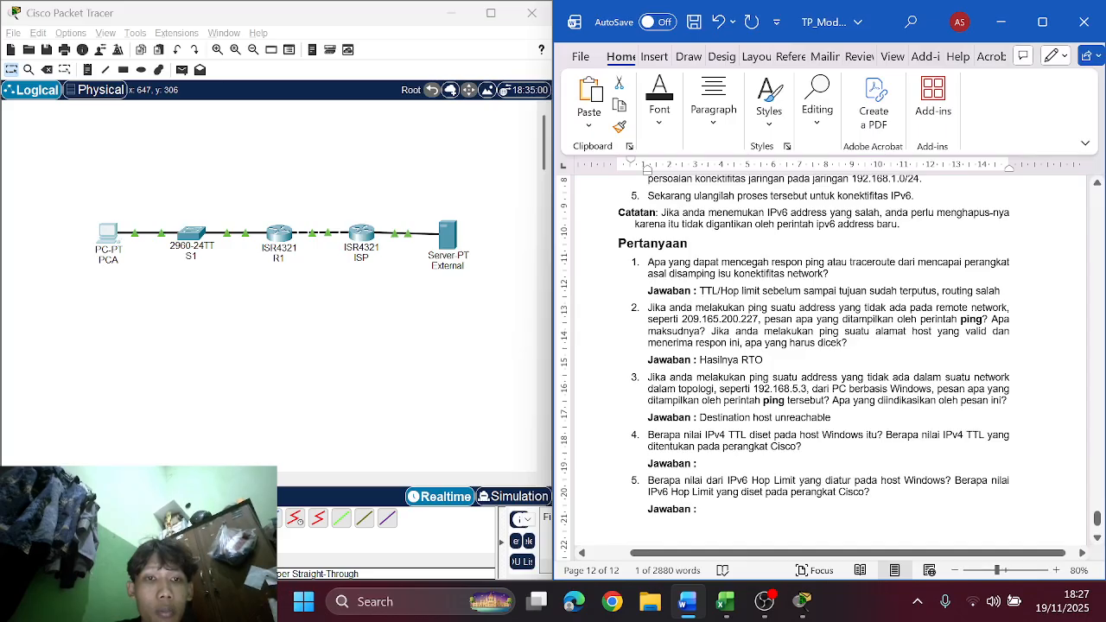
pyautogui.scroll(-1, 829, 363)
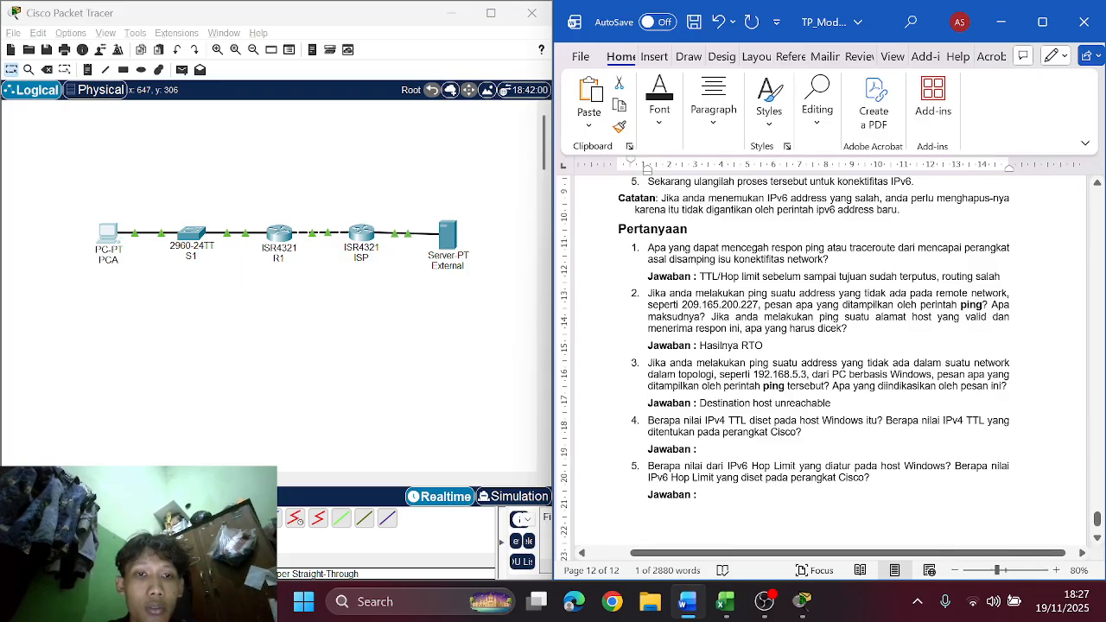
# Step: Reopen PCA's Command Prompt and place its window beside the guide's questions
pyautogui.click(105, 233)
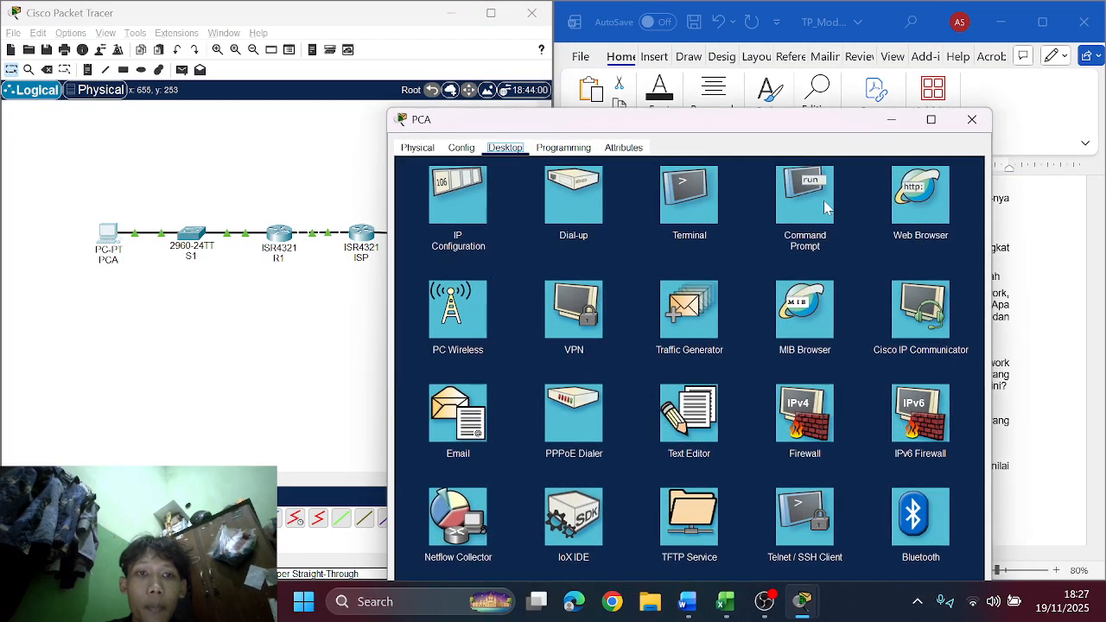
pyautogui.click(804, 201)
pyautogui.moveTo(774, 116); pyautogui.dragTo(508, 98)
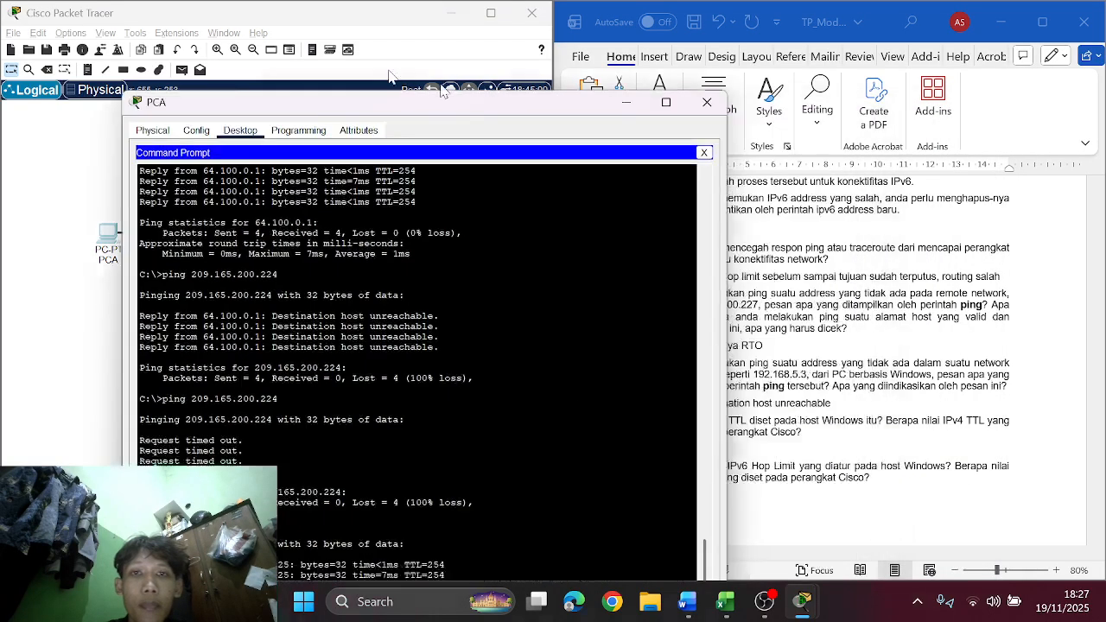
pyautogui.moveTo(441, 90); pyautogui.dragTo(321, 42)
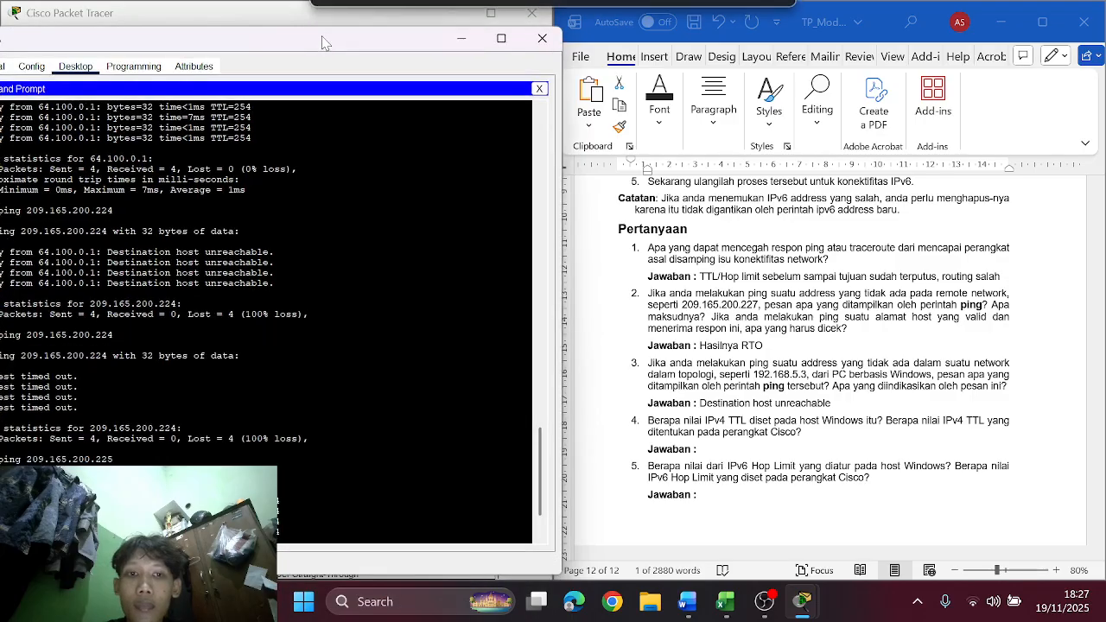
# Step: Copy the example address 209.165.200.227 from question 2 in the guide and ping it from PCA's Command Prompt
pyautogui.click(686, 311)
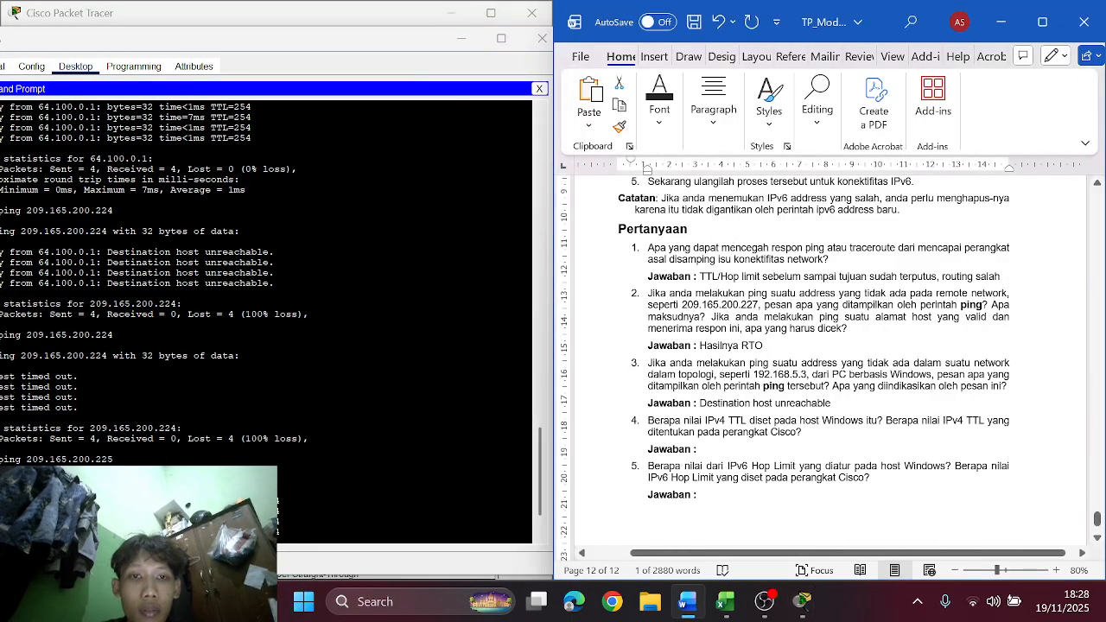
pyautogui.moveTo(681, 304); pyautogui.dragTo(760, 308)
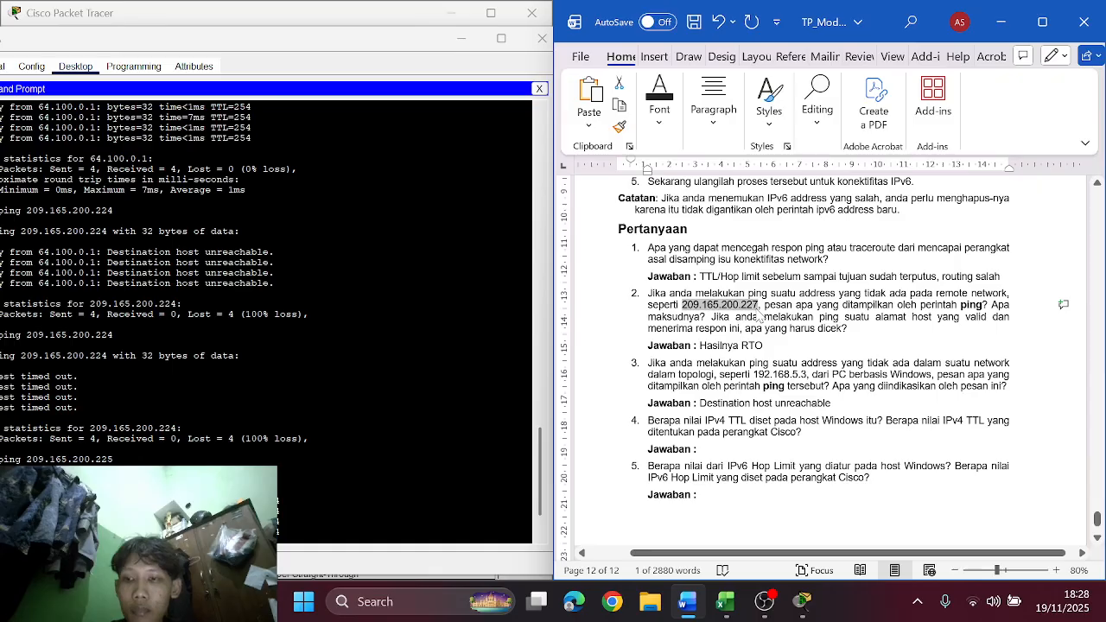
pyautogui.hotkey('alt', 'Tab')
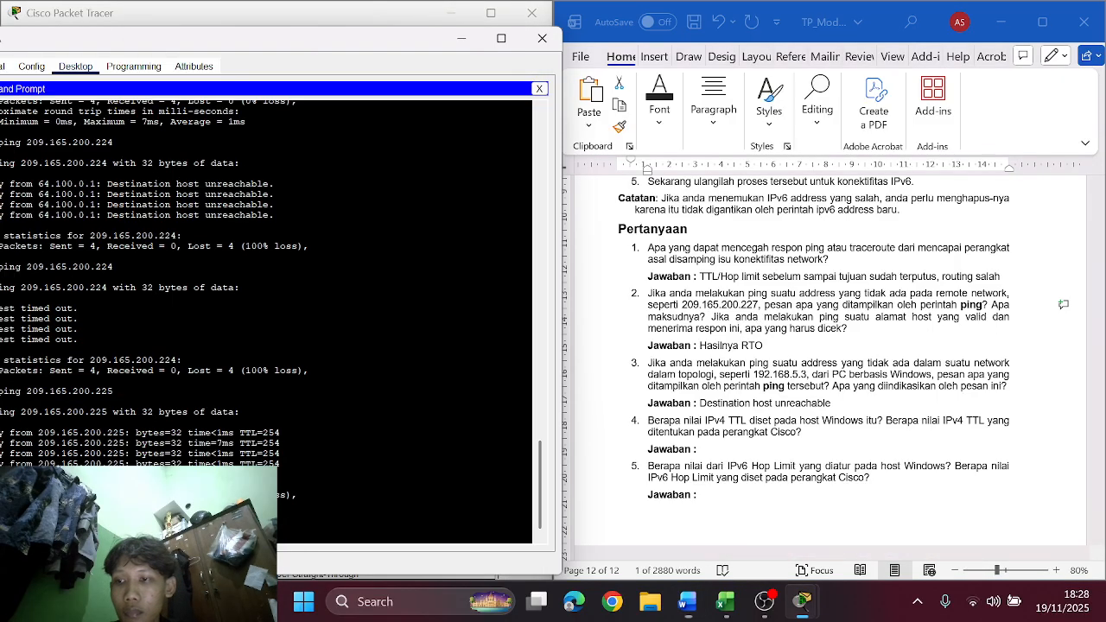
pyautogui.moveTo(252, 45); pyautogui.dragTo(308, 45)
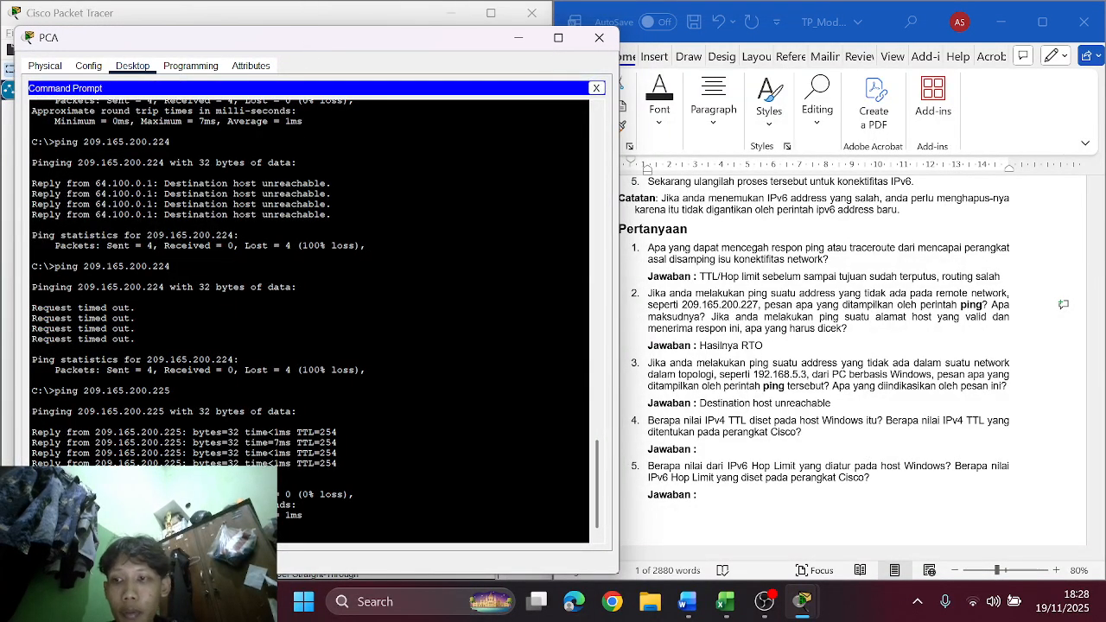
pyautogui.rightClick(284, 320)
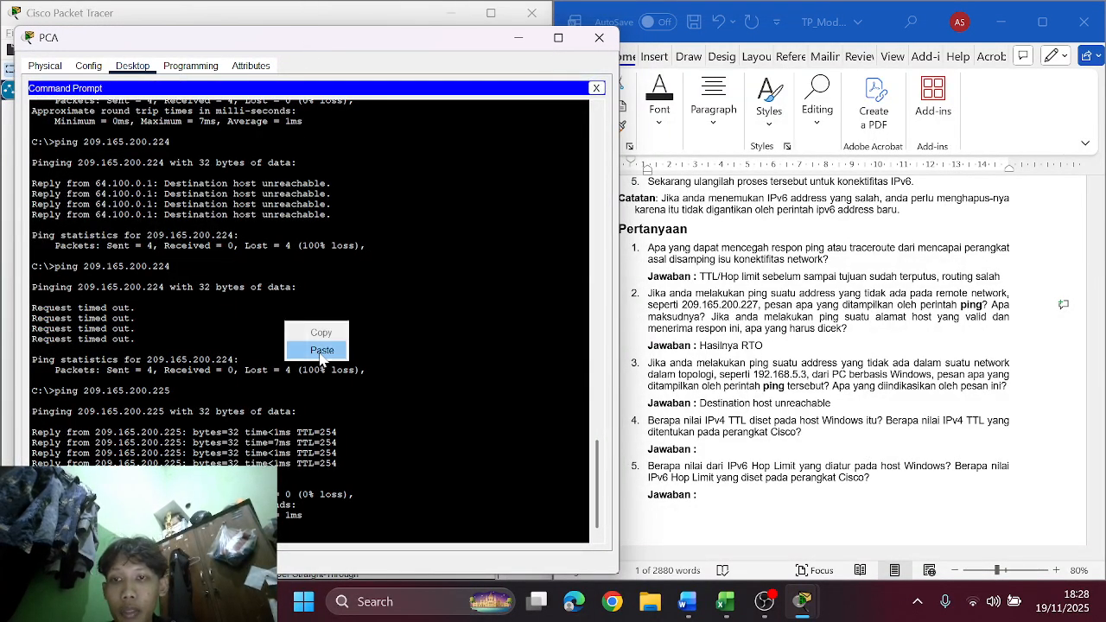
pyautogui.click(324, 355)
pyautogui.press('Return')
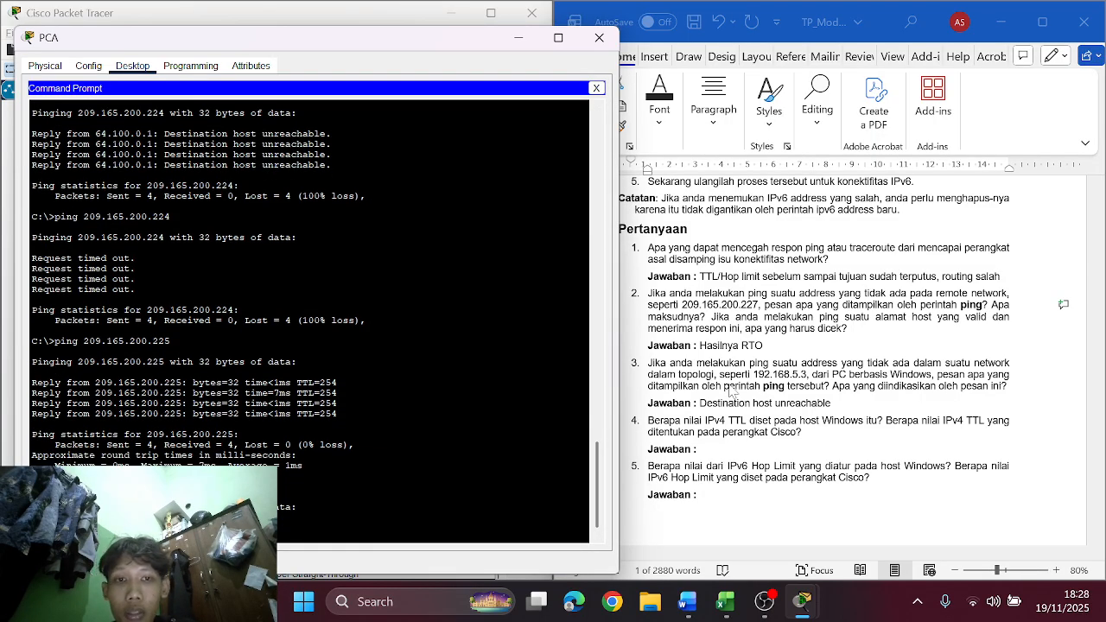
# Step: Return to question 3 under Pertanyaan in the guide and read its ping scenario for 192.168.5.3
pyautogui.click(721, 377)
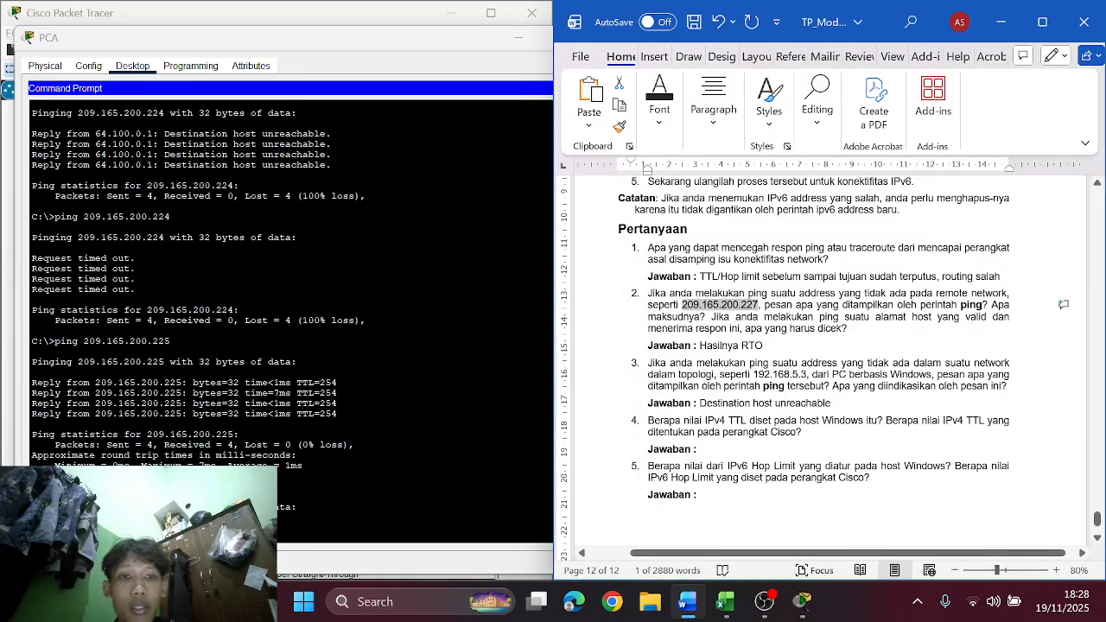
pyautogui.scroll(-1, 821, 361)
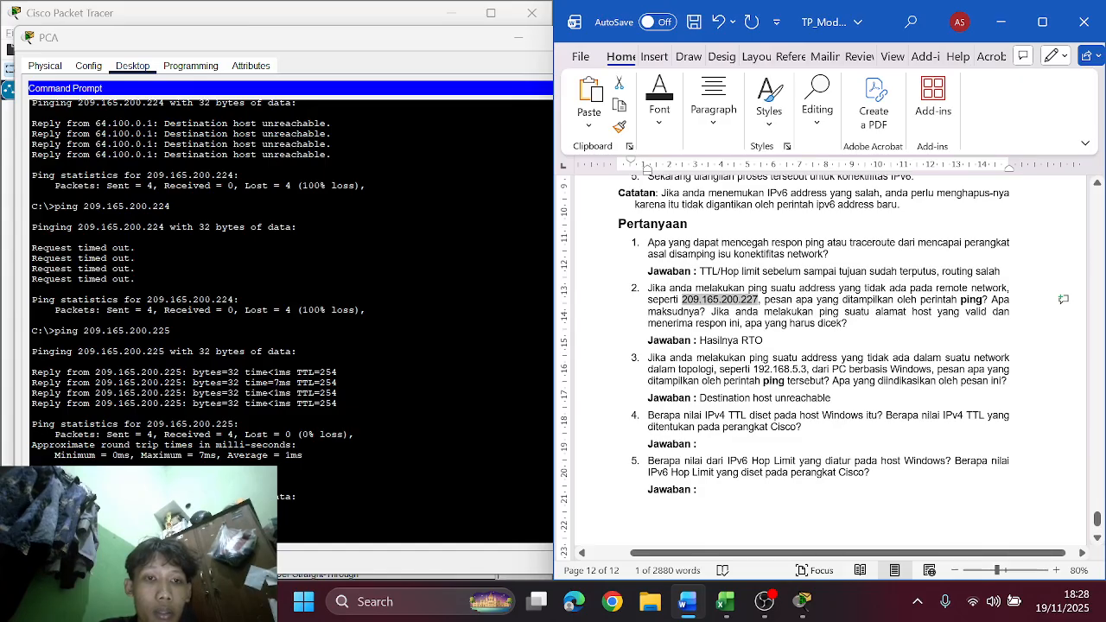
# Step: Copy the address 192.168.5.3 from question 3 in the guide and ping it from PCA's Command Prompt
pyautogui.scroll(-1, 813, 363)
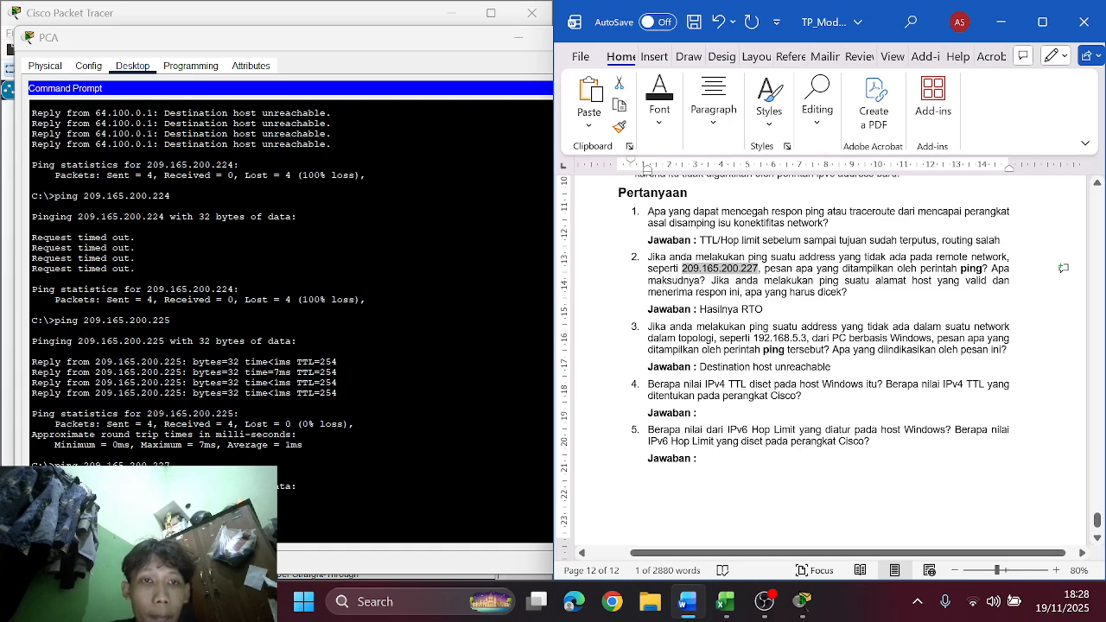
pyautogui.scroll(-1, 812, 363)
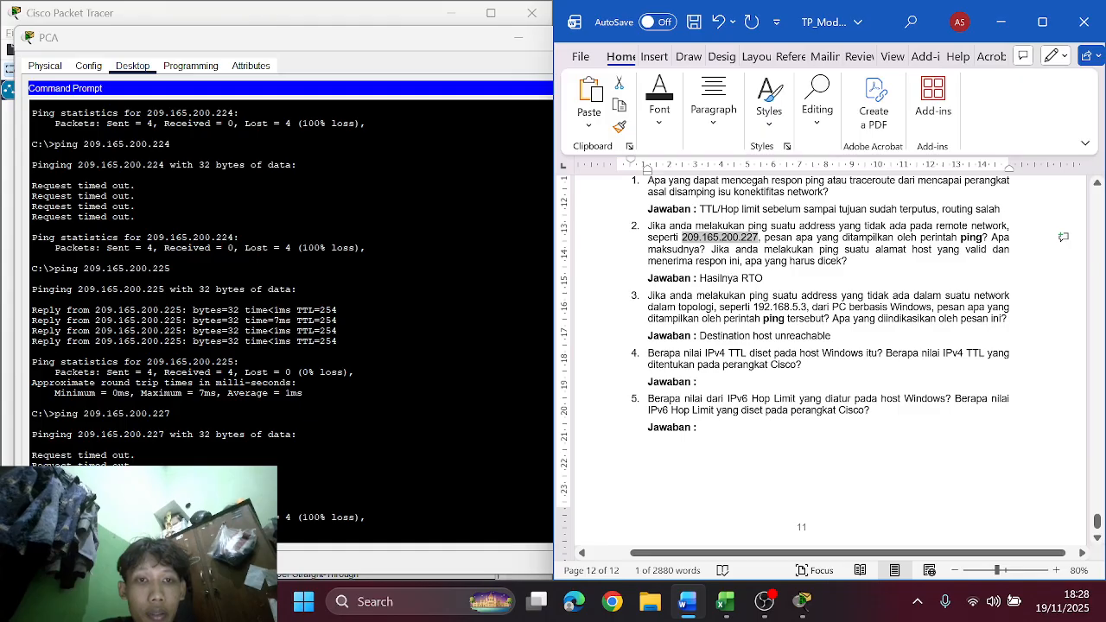
pyautogui.moveTo(753, 308); pyautogui.dragTo(802, 308)
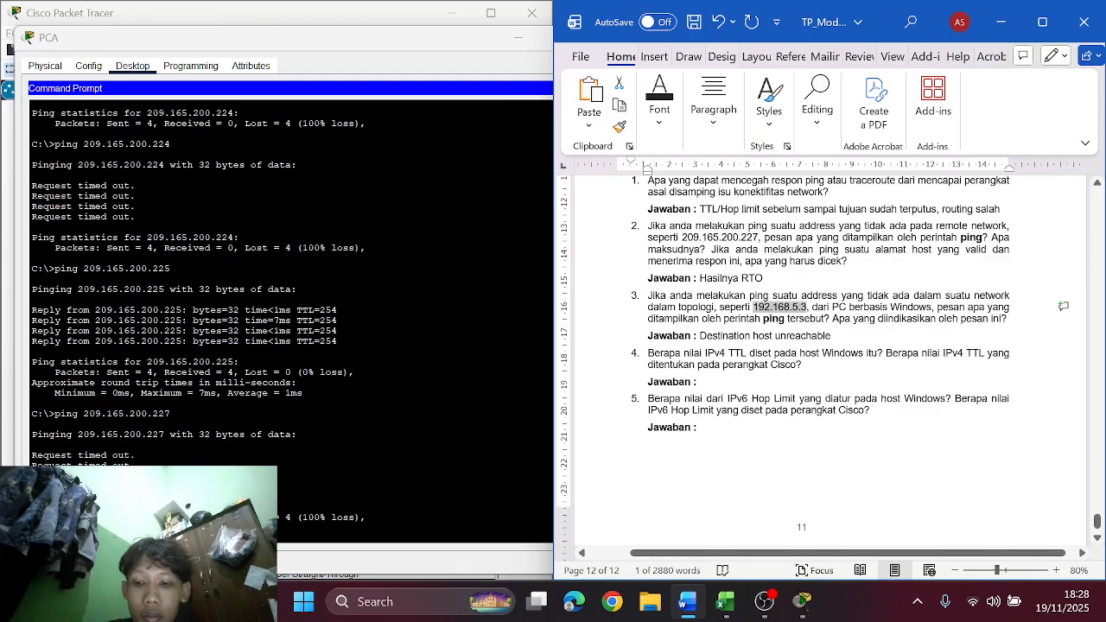
pyautogui.click(802, 601)
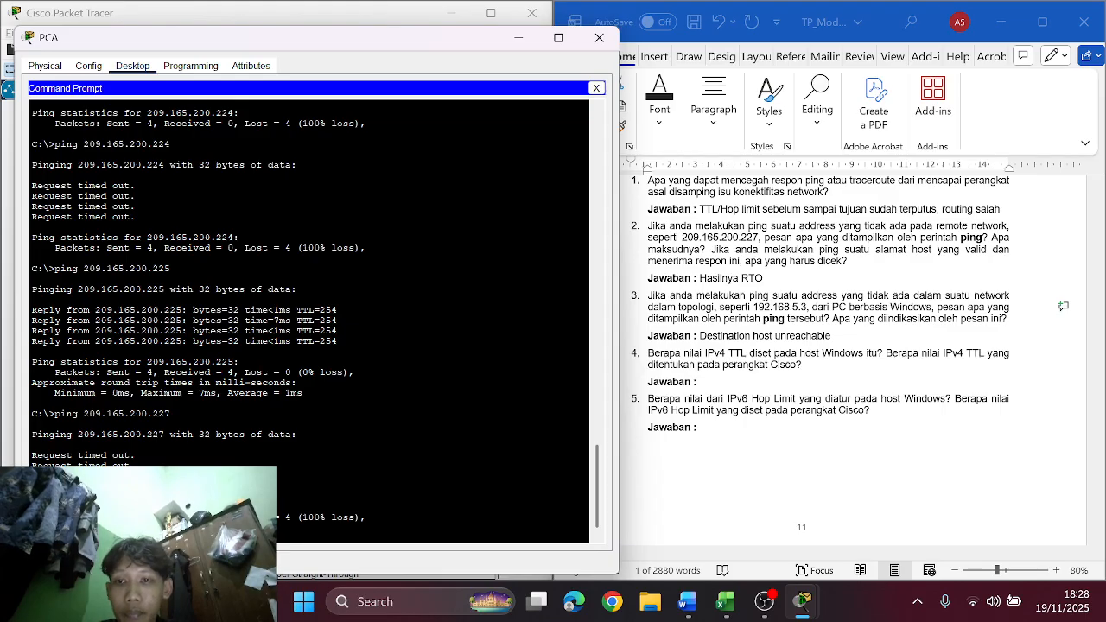
pyautogui.rightClick(301, 340)
pyautogui.click(326, 368)
pyautogui.press('Return')
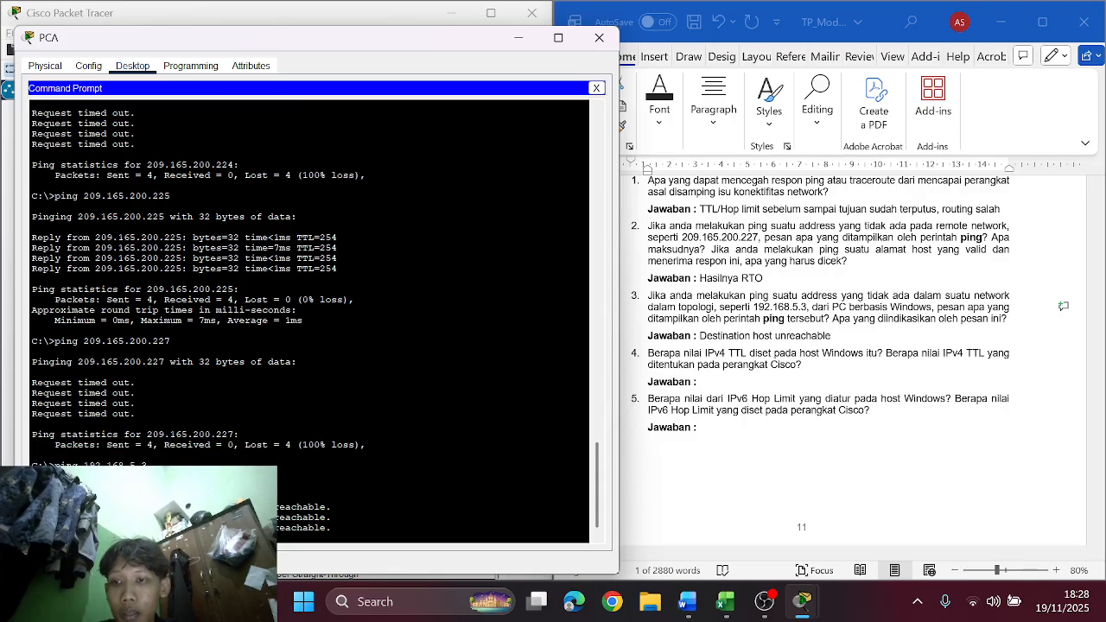
# Step: Start question 4's answer in the guide with the non-bold text "windows = , Cisco", leaving the values blank
pyautogui.click(753, 372)
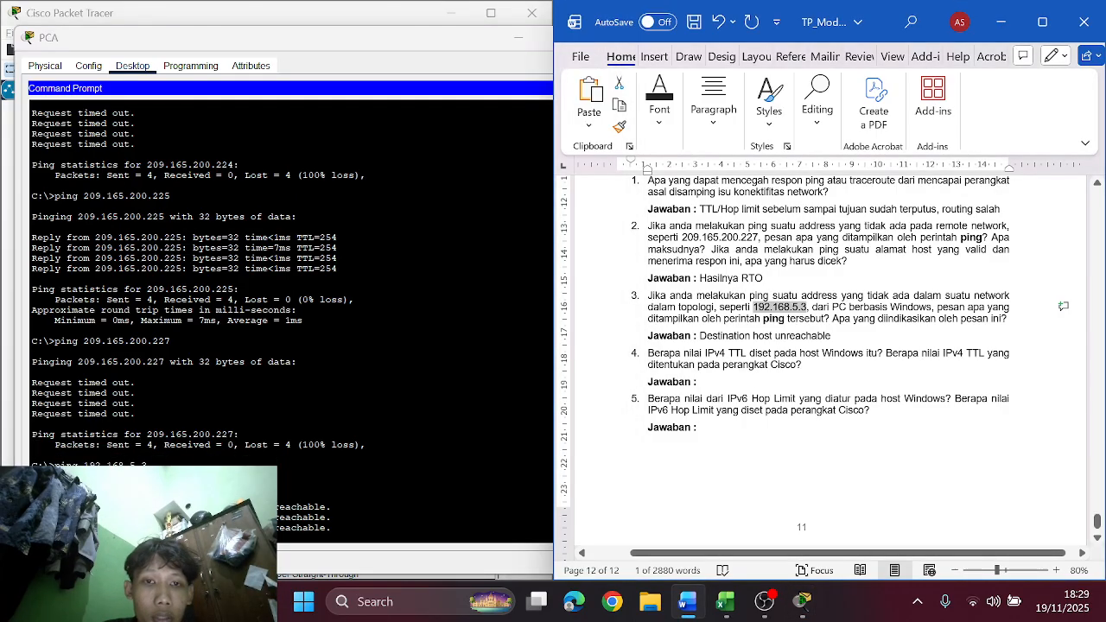
pyautogui.scroll(1, 750, 375)
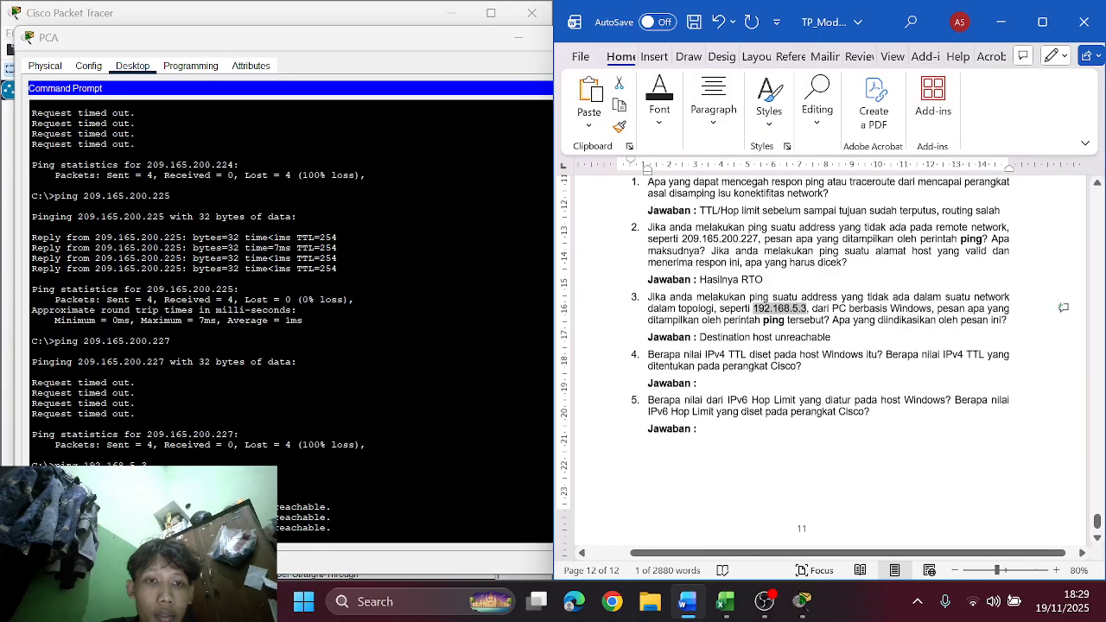
pyautogui.click(701, 383)
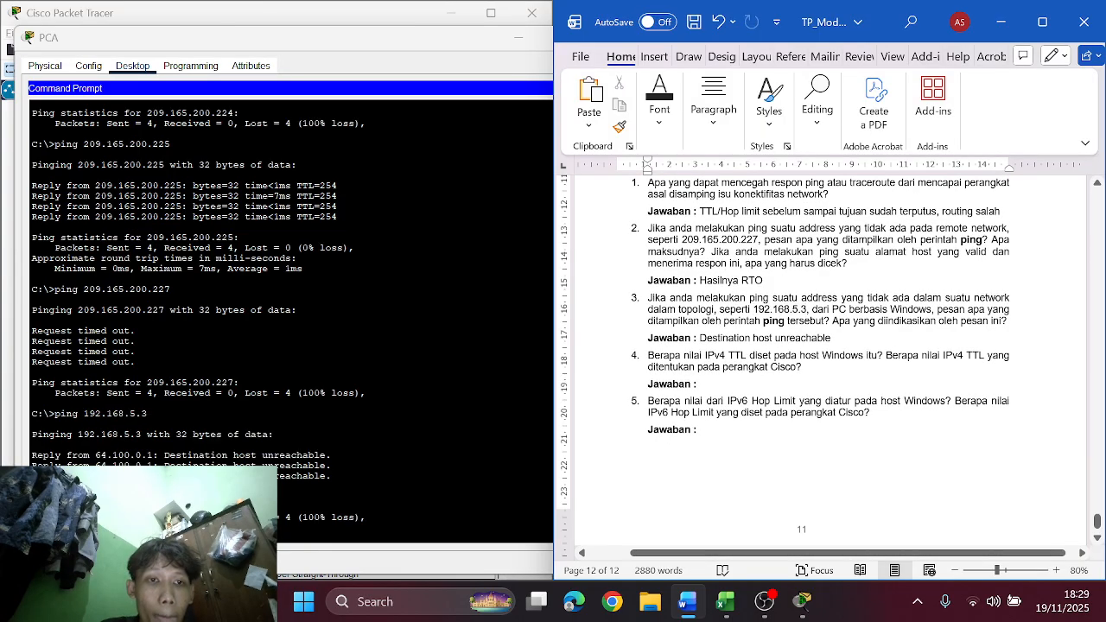
pyautogui.scroll(1, 963, 389)
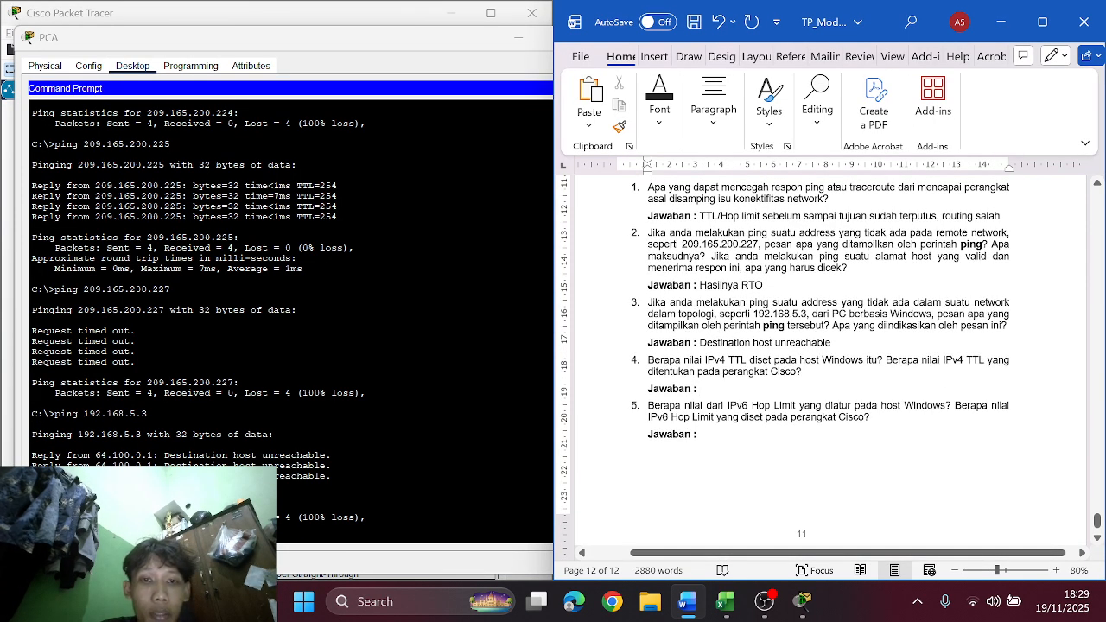
pyautogui.write('windo')
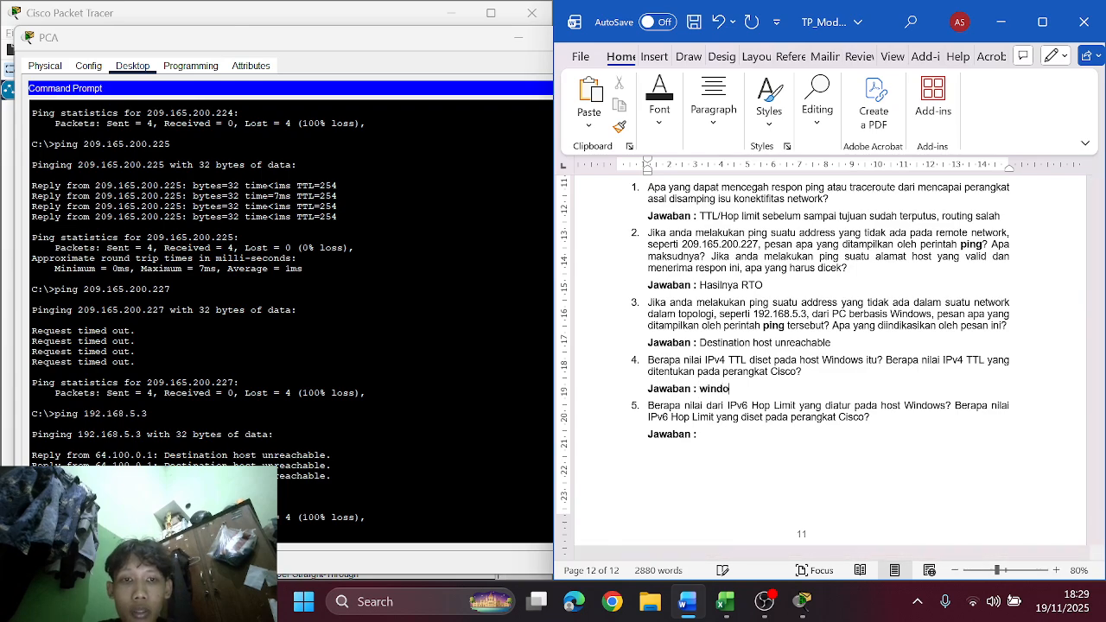
pyautogui.press('BackSpace')
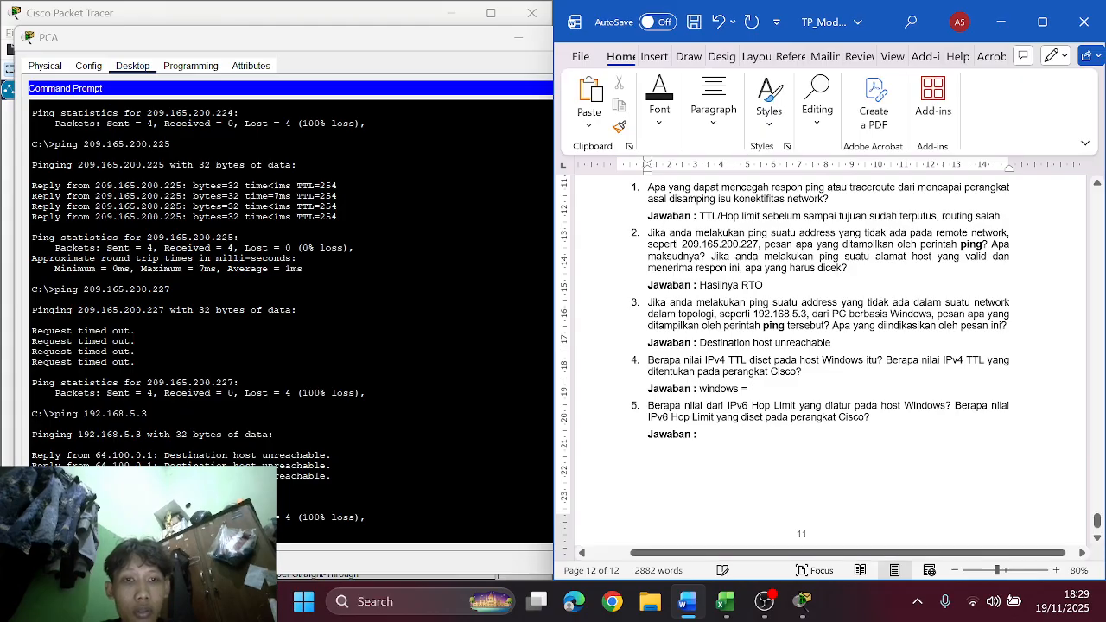
pyautogui.write(',')
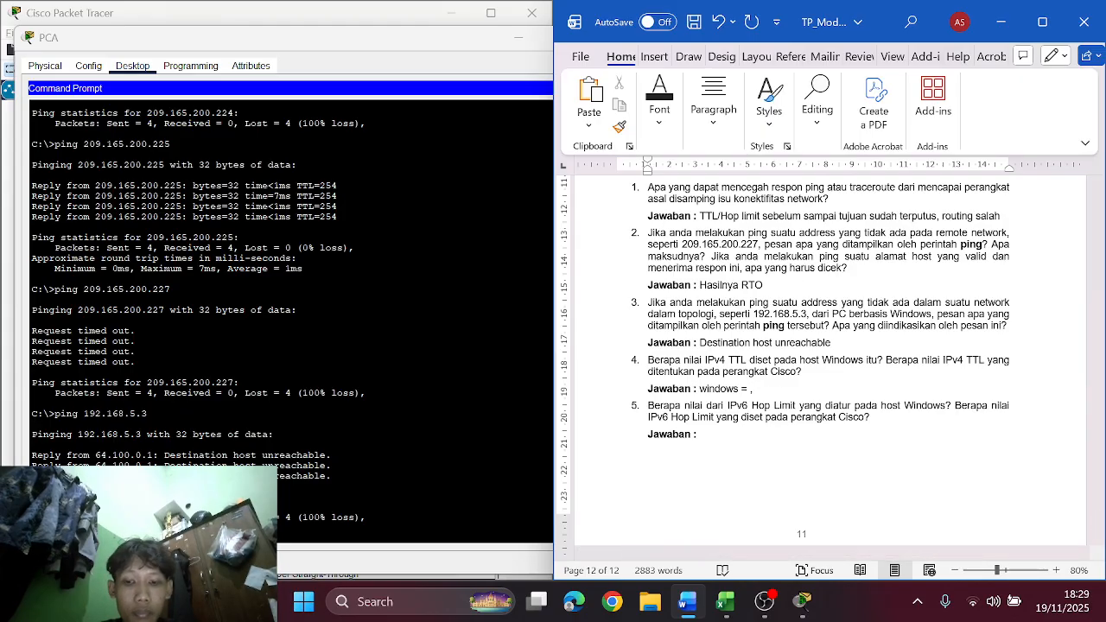
pyautogui.write(' Ciscp')
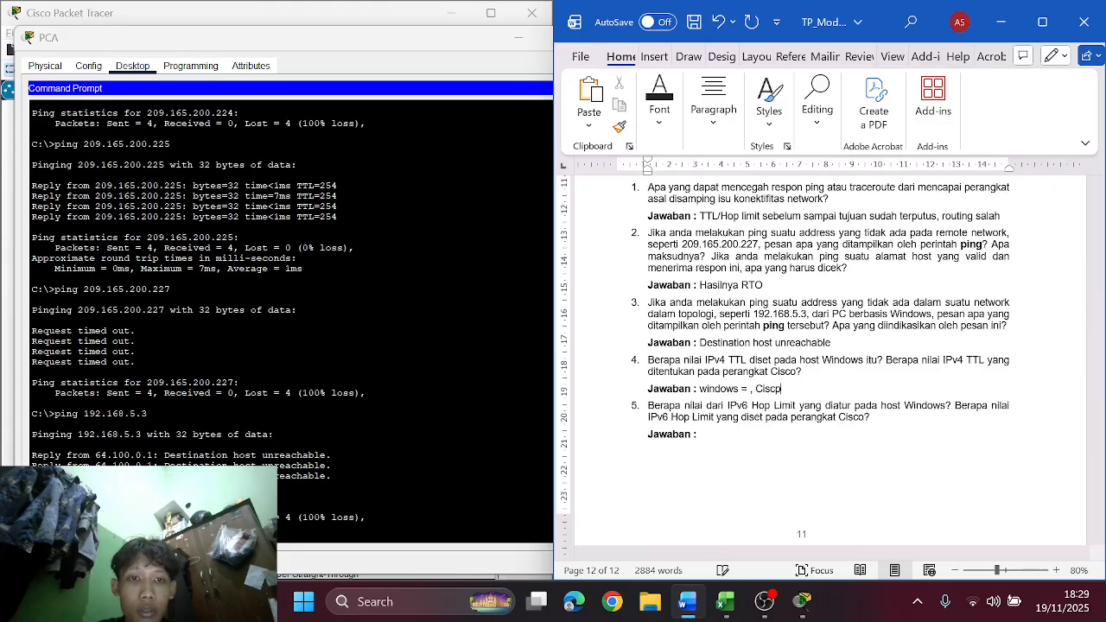
pyautogui.press('BackSpace')
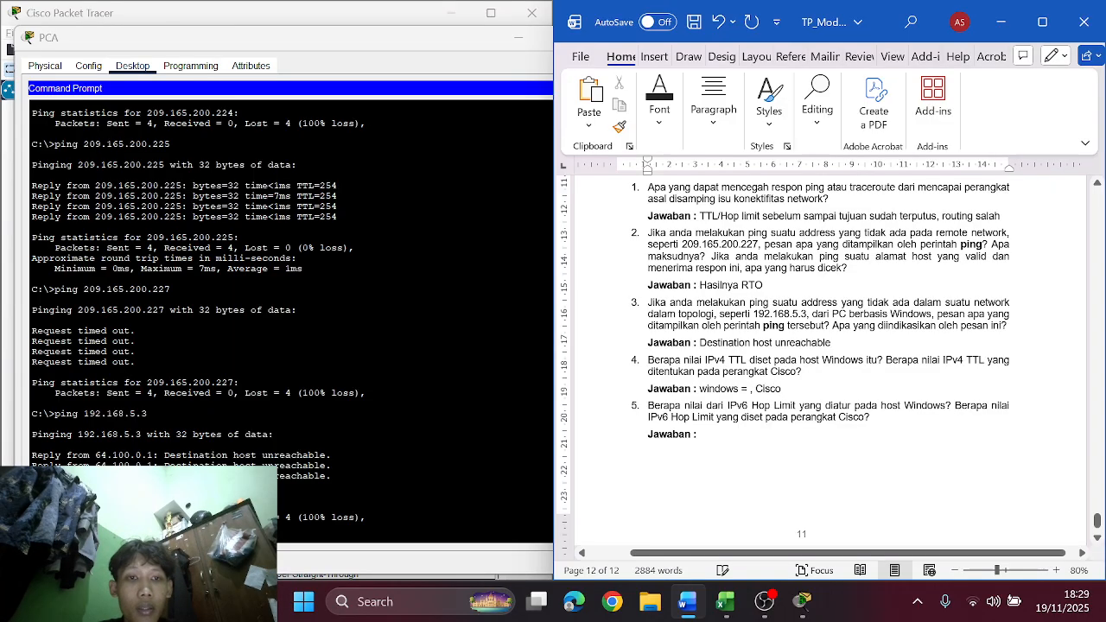
# Step: Consult the guide's TTL / Hop Limit table and enter 128 as the windows value in question 4's answer
pyautogui.scroll(15, 829, 363)
pyautogui.scroll(20, 829, 363)
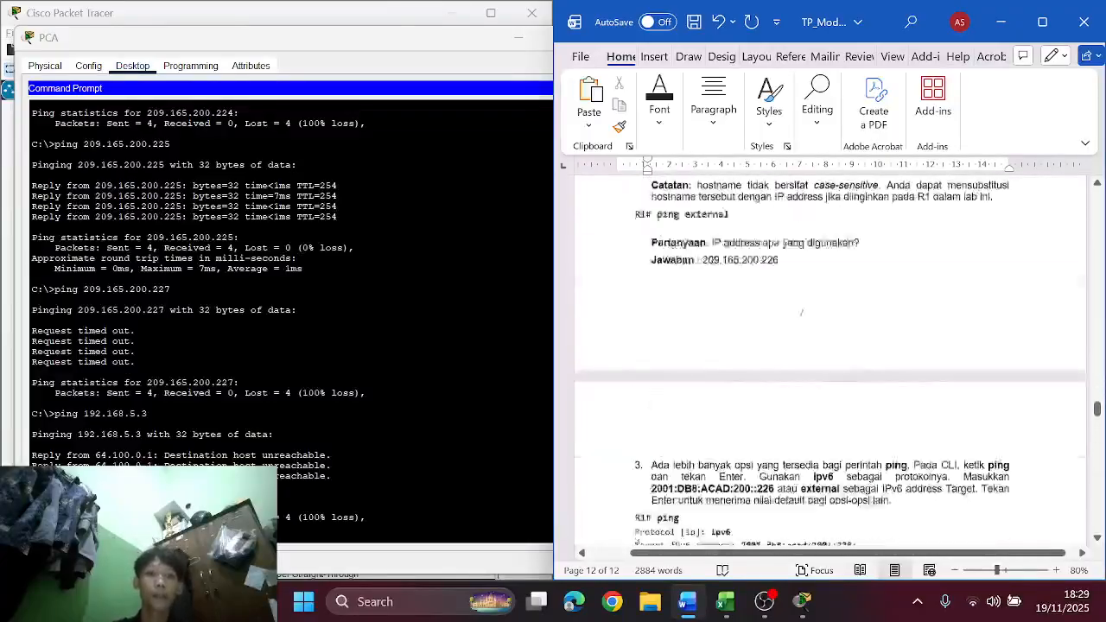
pyautogui.scroll(-3, 812, 363)
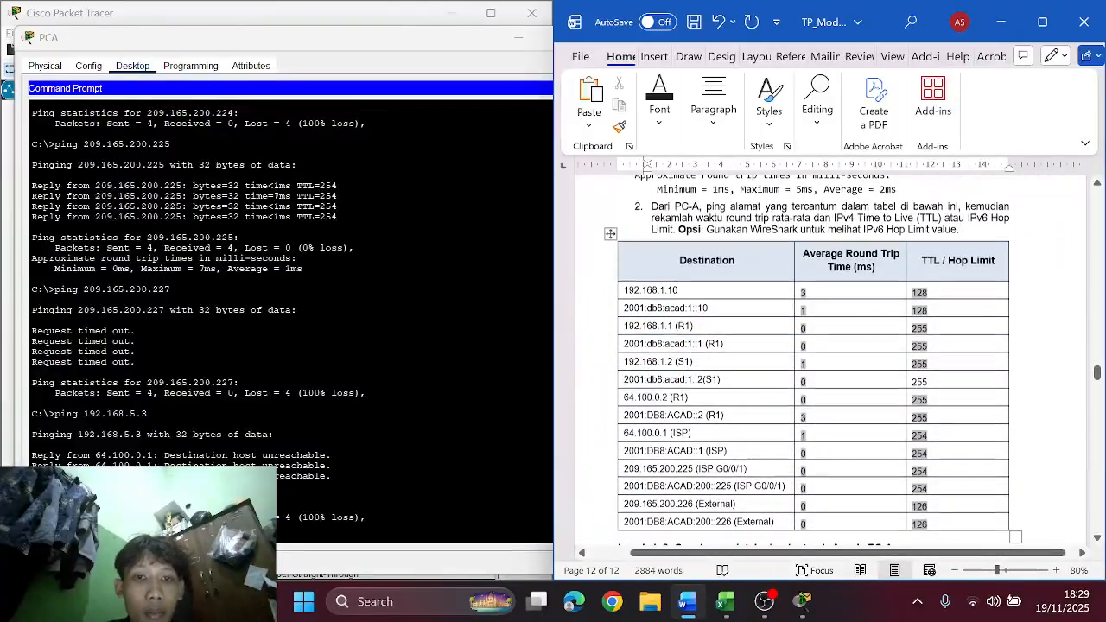
pyautogui.scroll(-2, 812, 363)
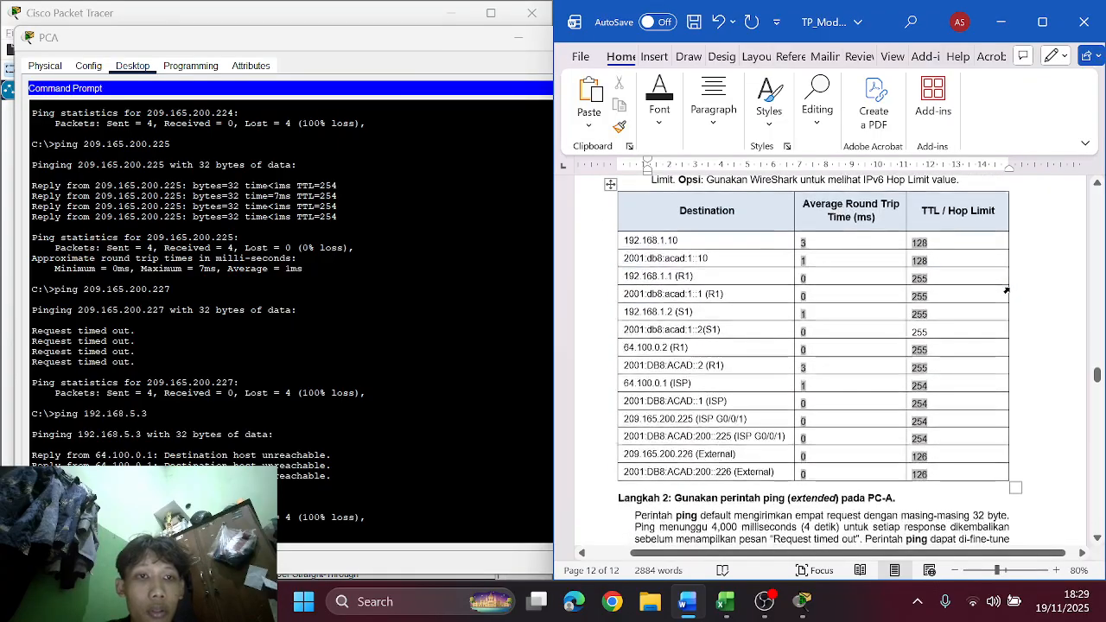
pyautogui.scroll(1, 812, 363)
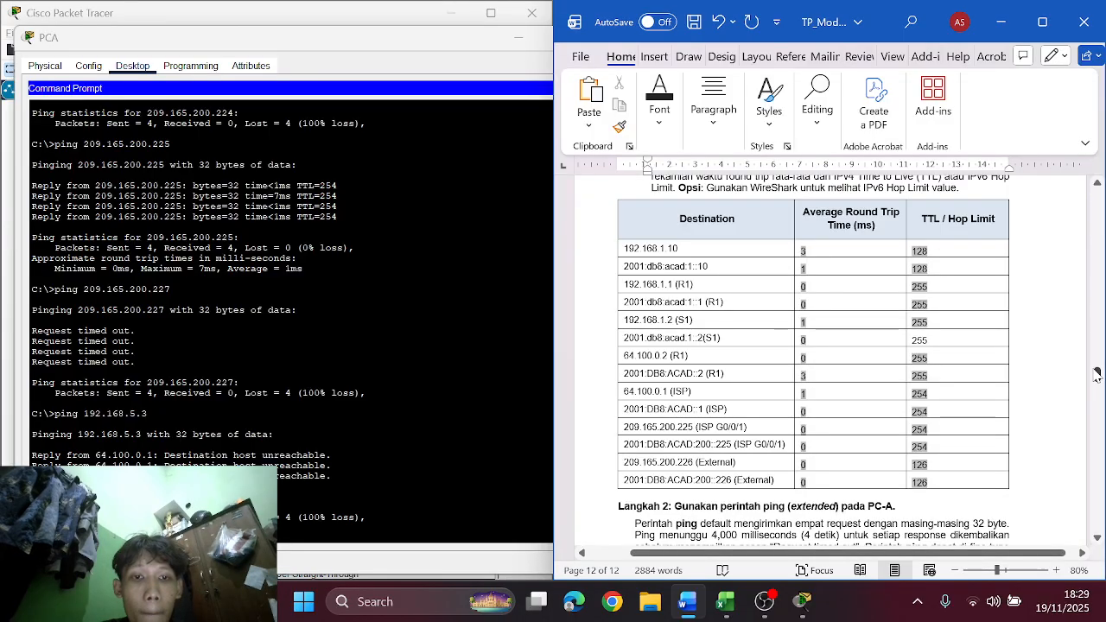
pyautogui.moveTo(1096, 374); pyautogui.dragTo(1097, 524)
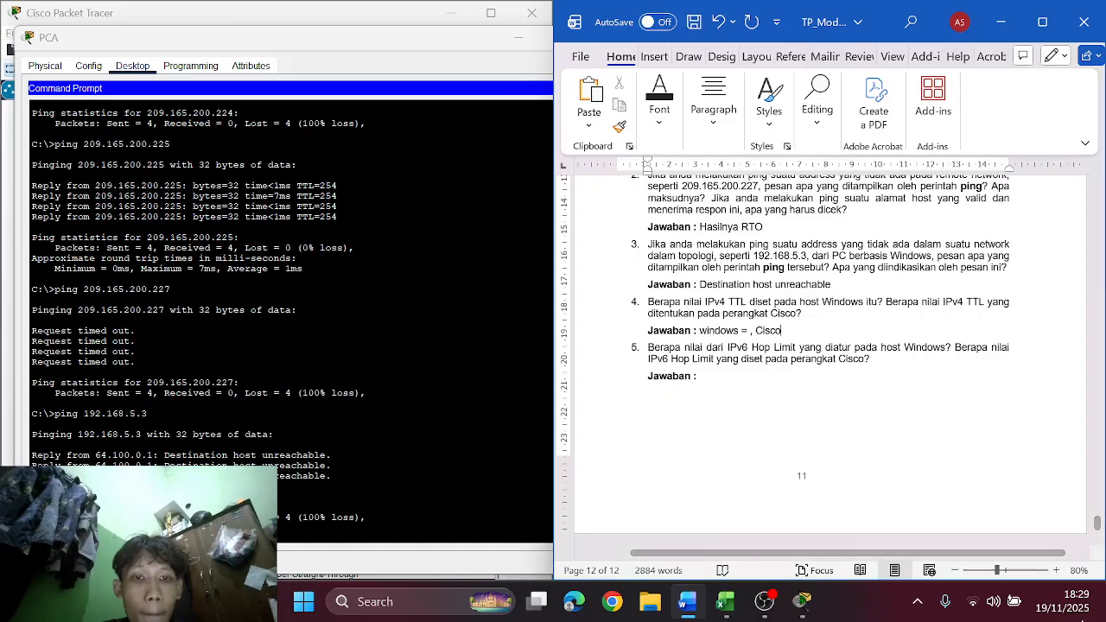
pyautogui.scroll(1, 850, 406)
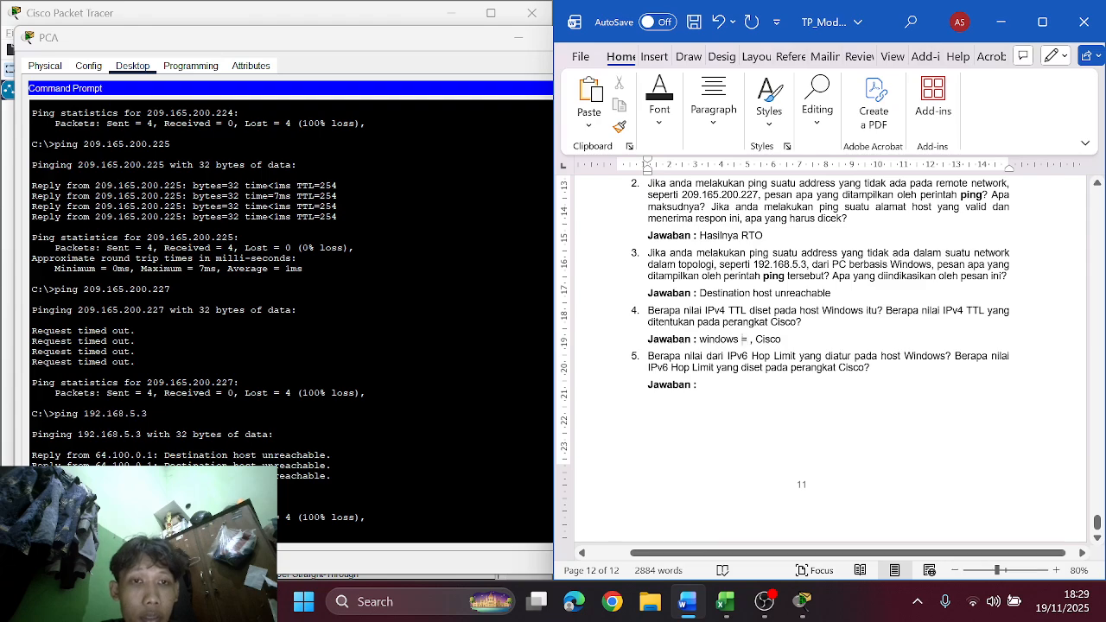
pyautogui.write('128')
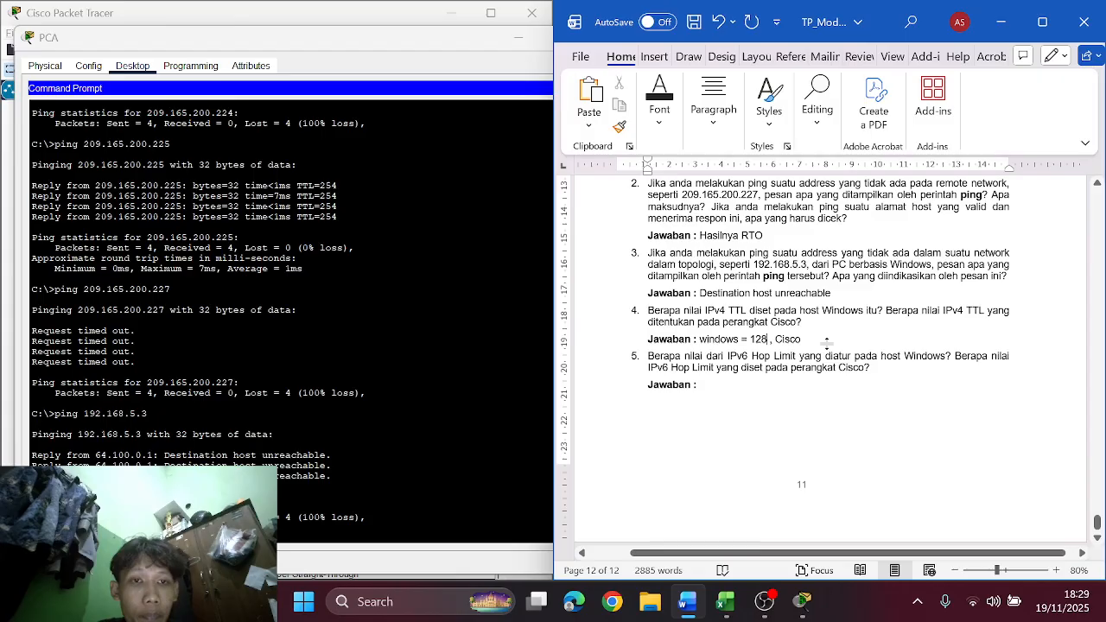
# Step: Recheck the TTL / Hop Limit table and complete question 4's answer with "Cisco = 128"
pyautogui.write(' =')
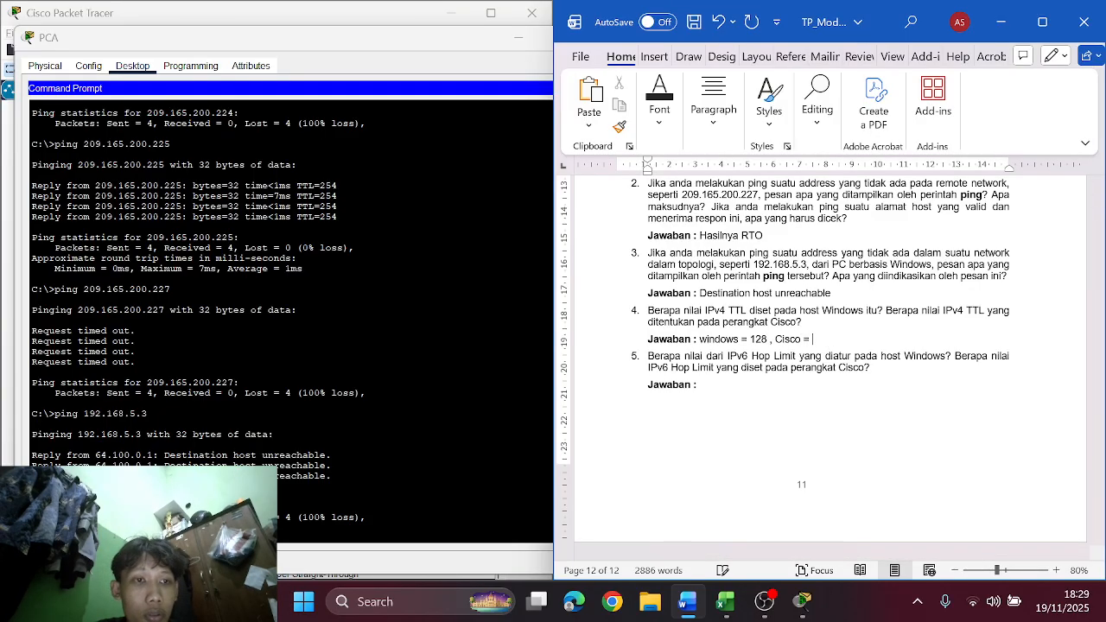
pyautogui.scroll(10, 829, 363)
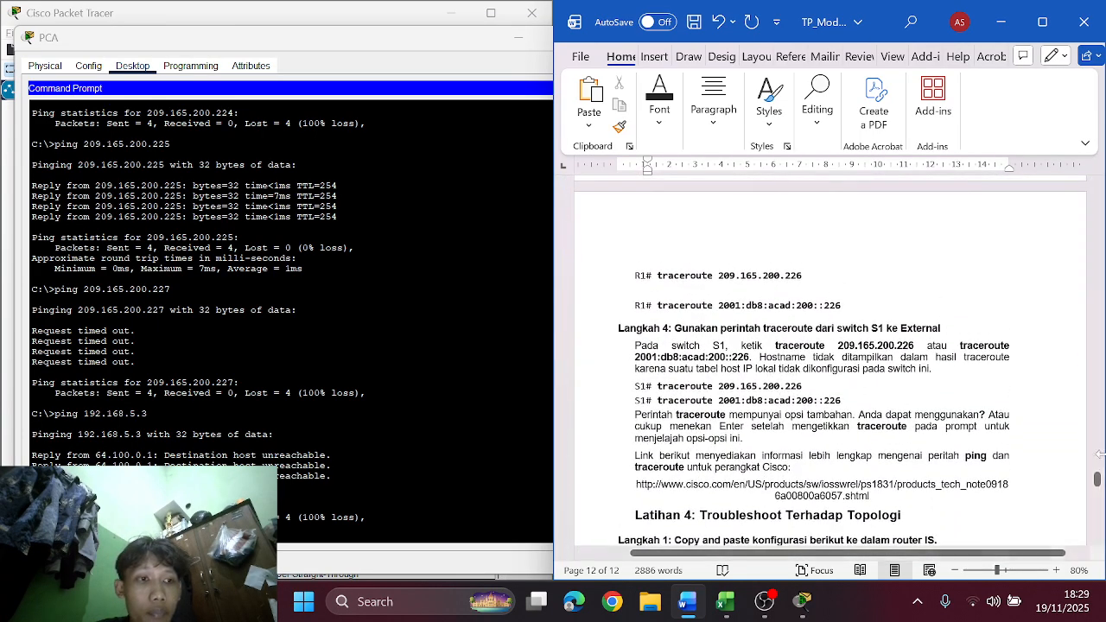
pyautogui.moveTo(1097, 479); pyautogui.dragTo(1097, 375)
pyautogui.scroll(-1, 830, 362)
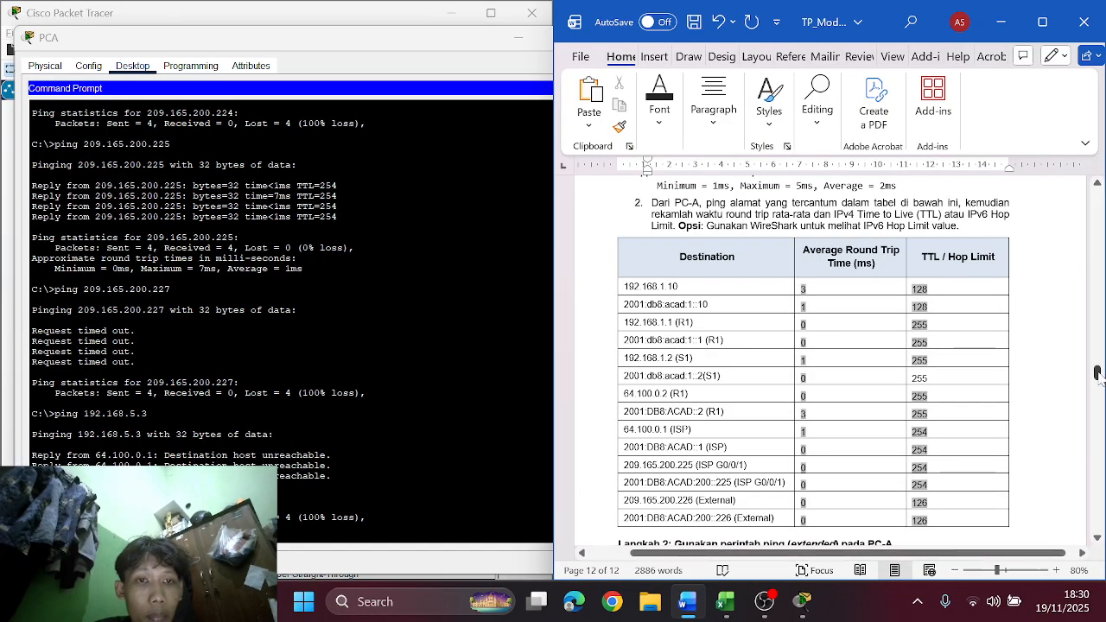
pyautogui.moveTo(1097, 374); pyautogui.dragTo(1097, 521)
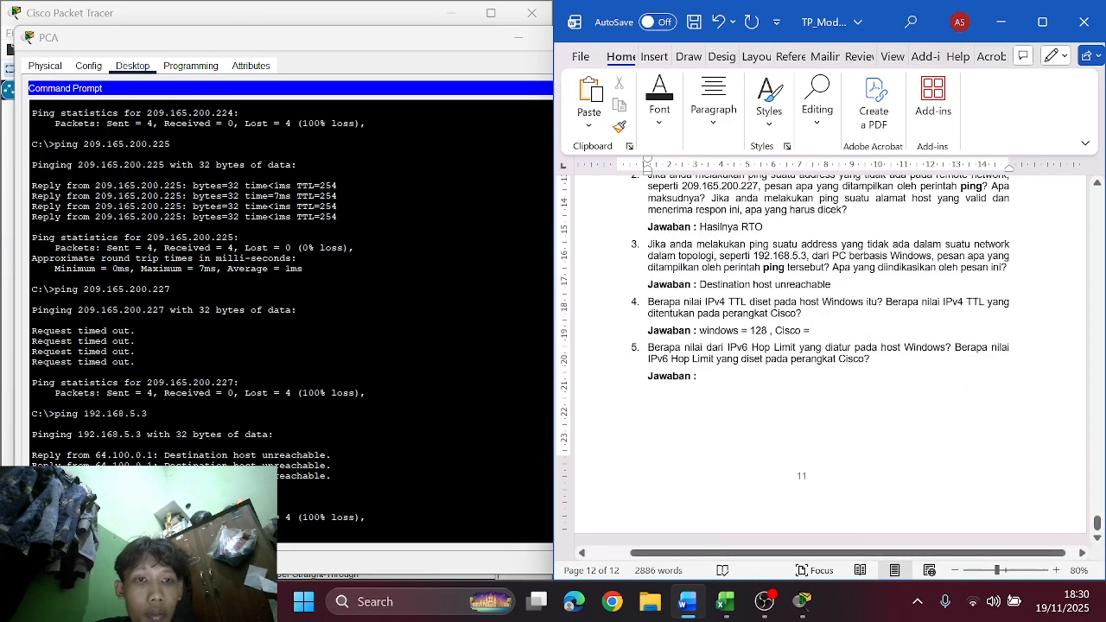
pyautogui.write('128')
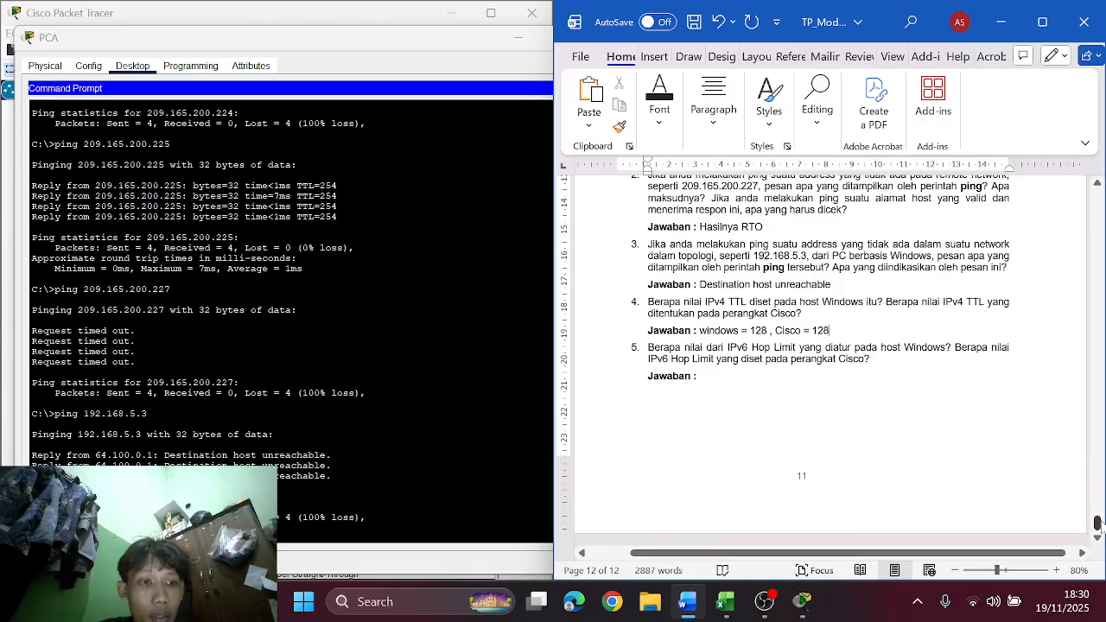
# Step: Examine the TTL / Hop Limit values of the PC, R1, S1, ISP and External destinations in the guide's ping table
pyautogui.moveTo(1097, 527); pyautogui.dragTo(1095, 387)
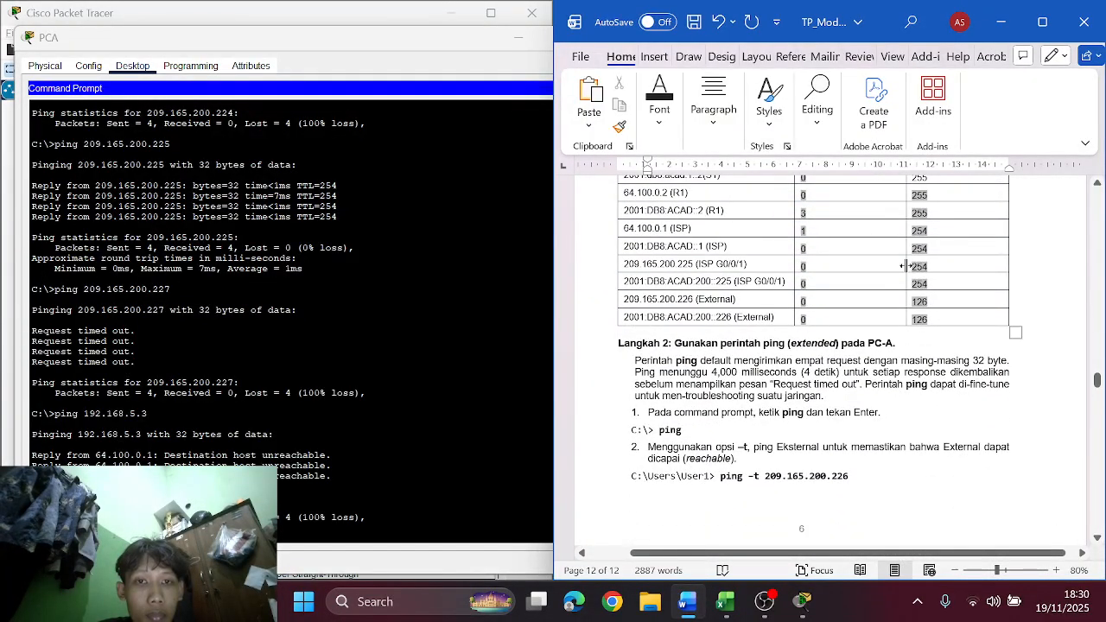
pyautogui.scroll(2, 906, 267)
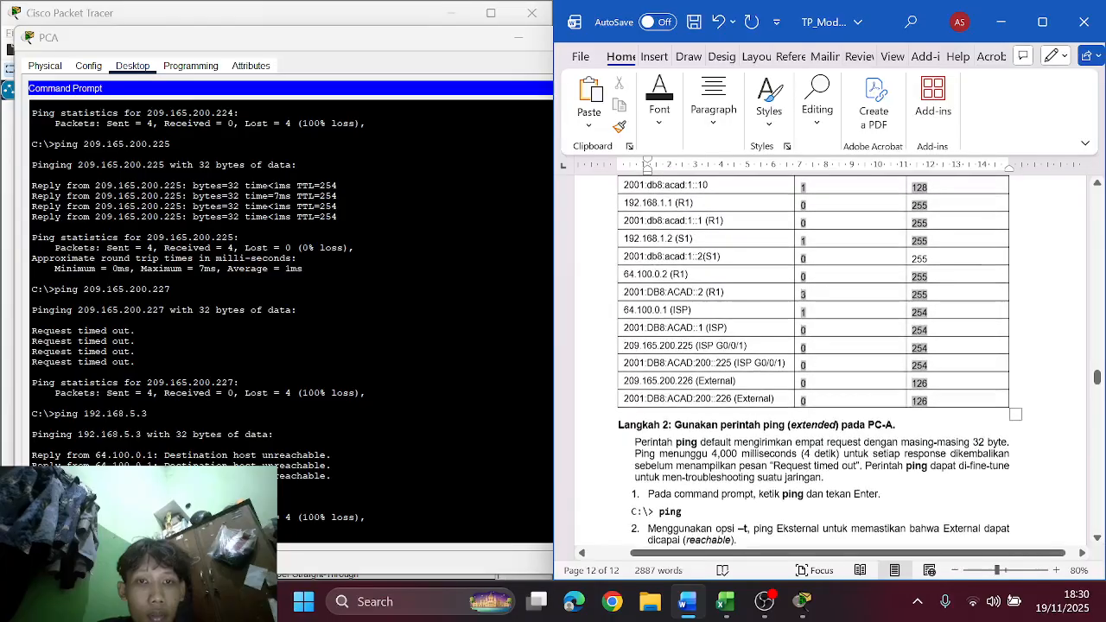
pyautogui.scroll(1, 812, 360)
pyautogui.scroll(1, 792, 414)
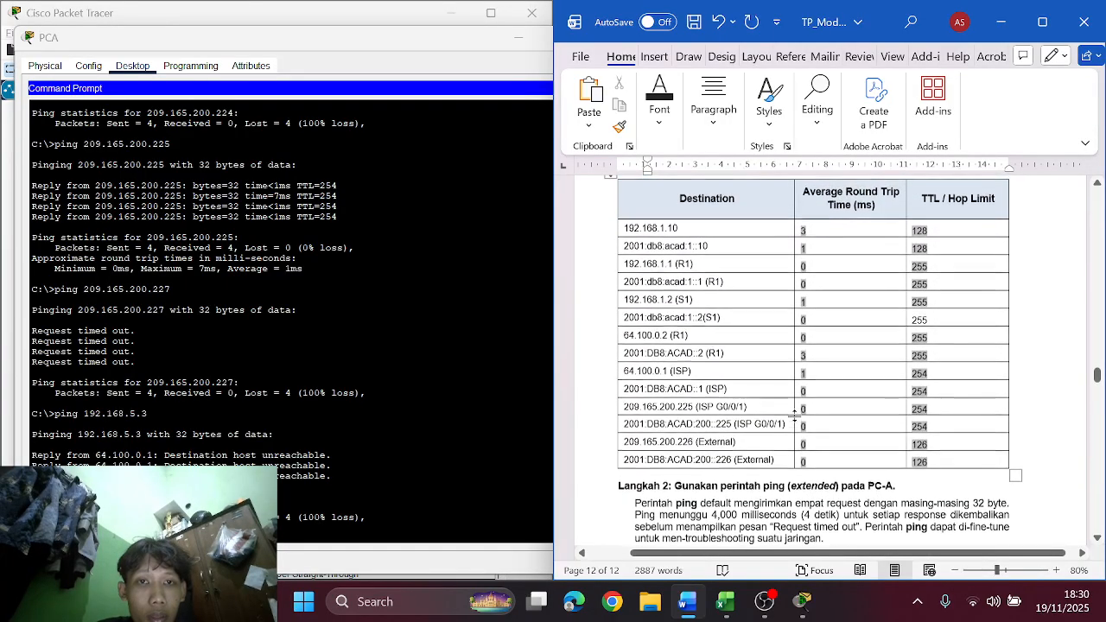
pyautogui.scroll(-1, 791, 363)
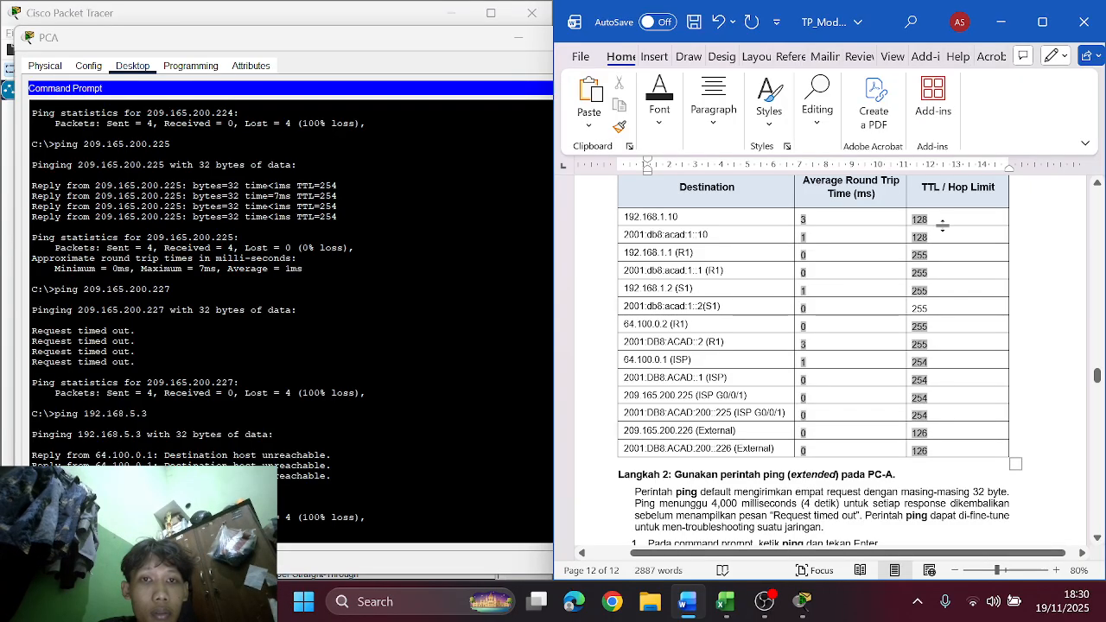
pyautogui.scroll(-2, 941, 227)
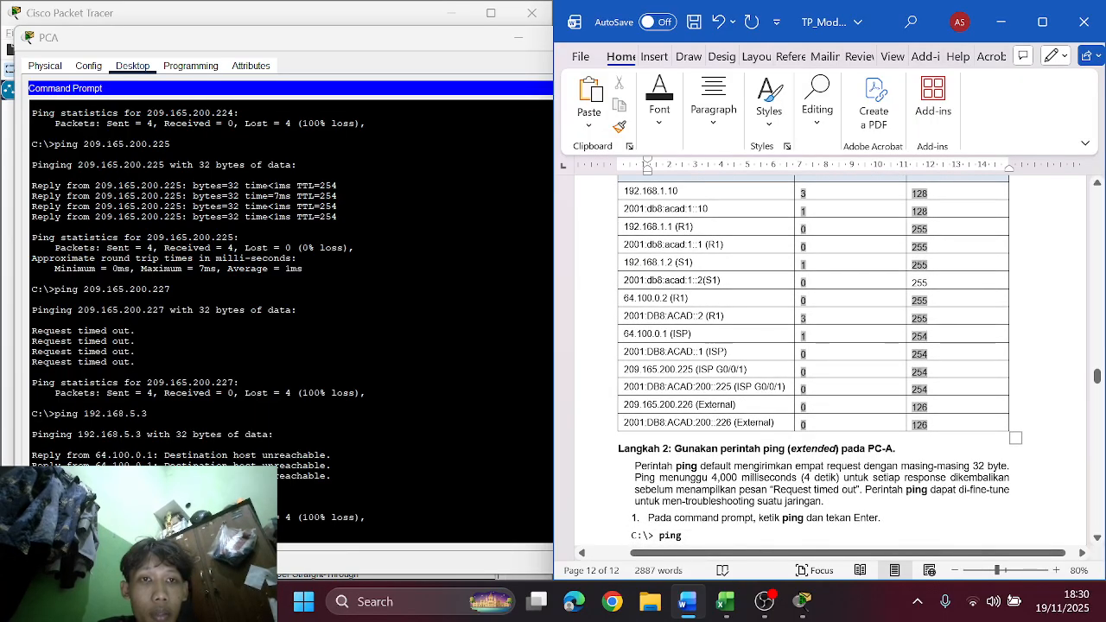
pyautogui.scroll(1, 813, 357)
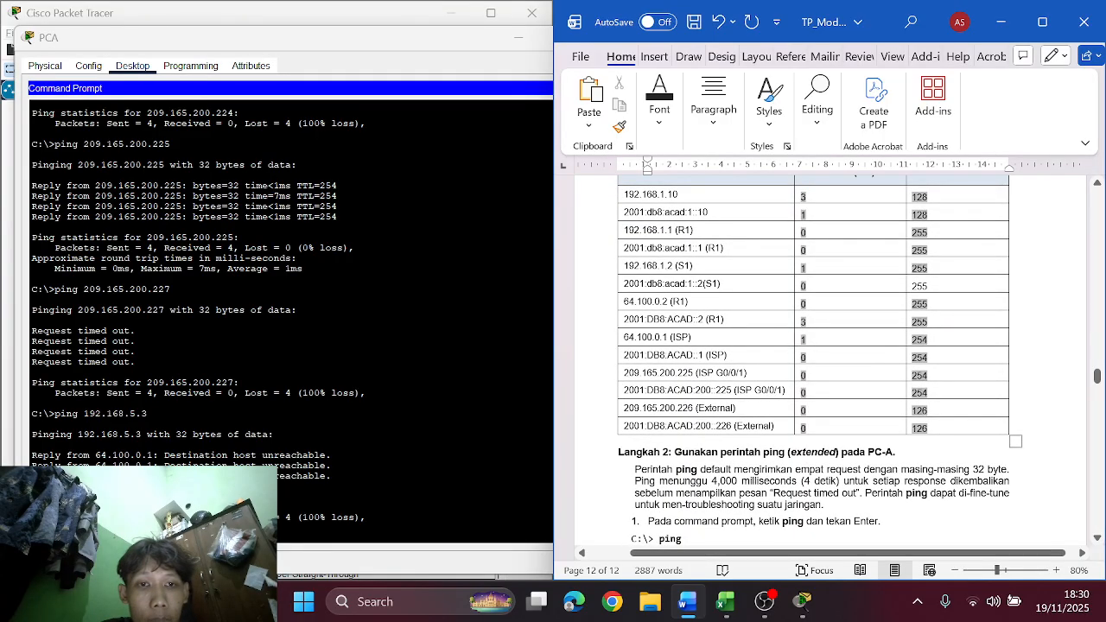
pyautogui.scroll(-1, 813, 345)
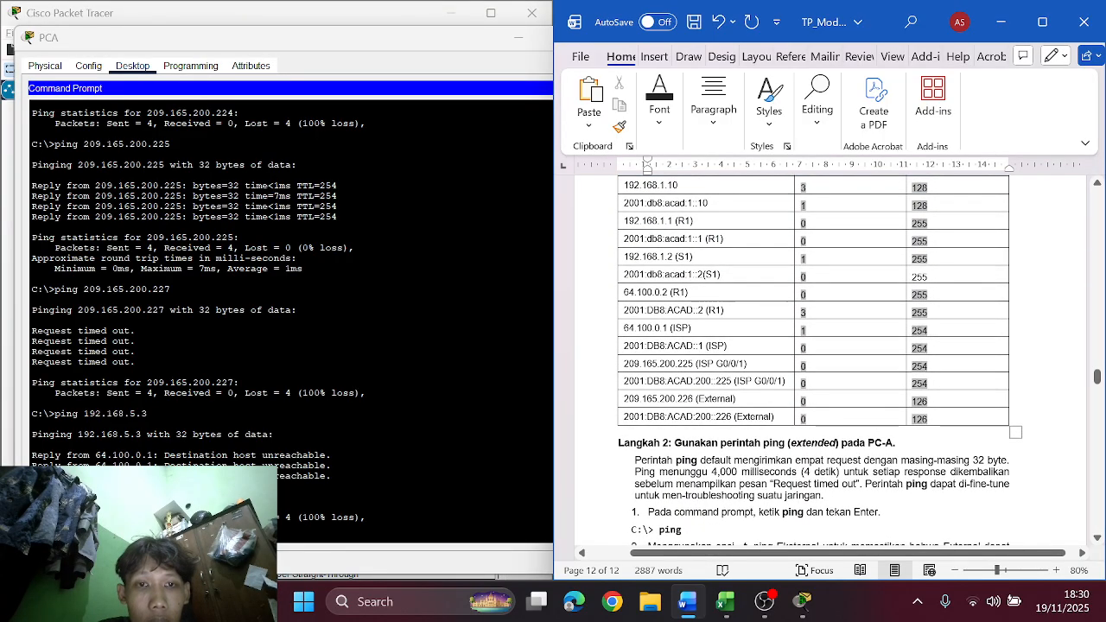
pyautogui.scroll(-1, 813, 346)
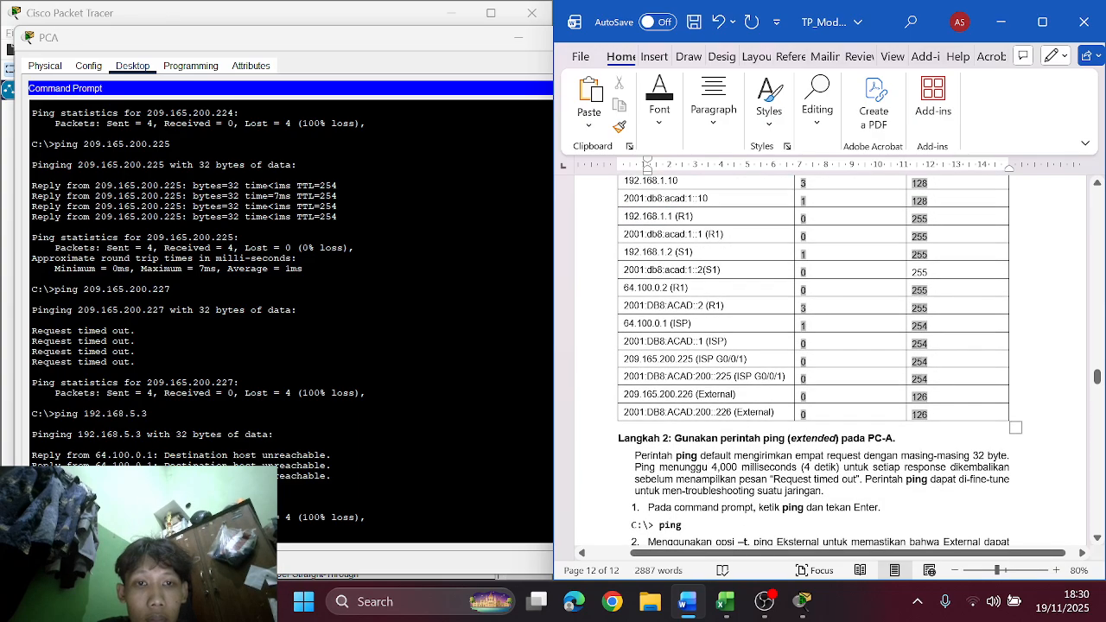
pyautogui.scroll(-1, 813, 345)
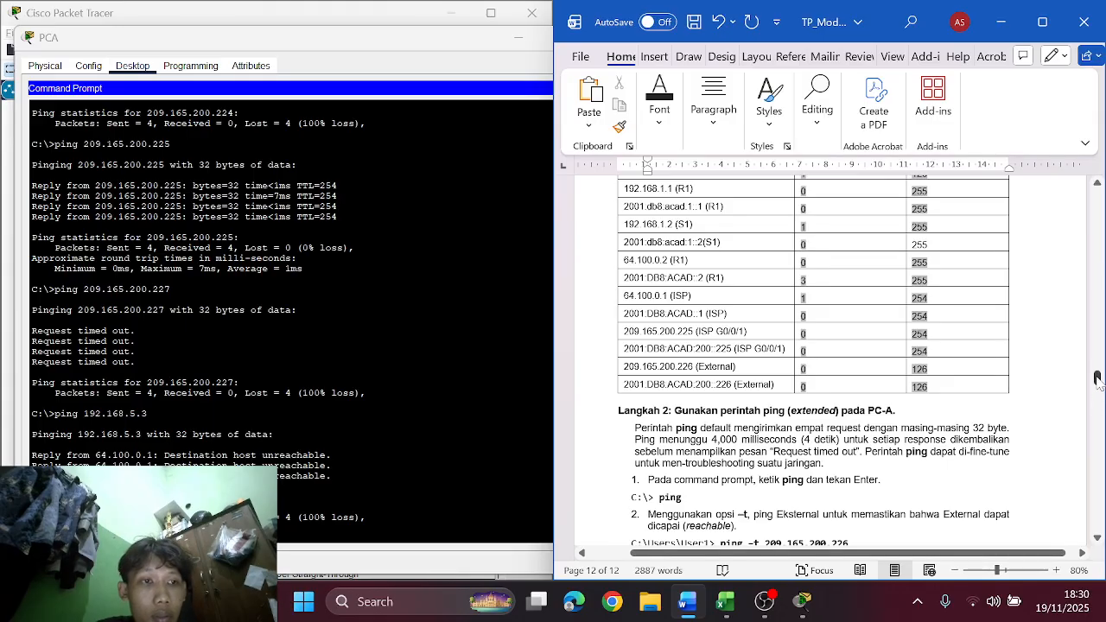
pyautogui.moveTo(1098, 378); pyautogui.dragTo(1103, 605)
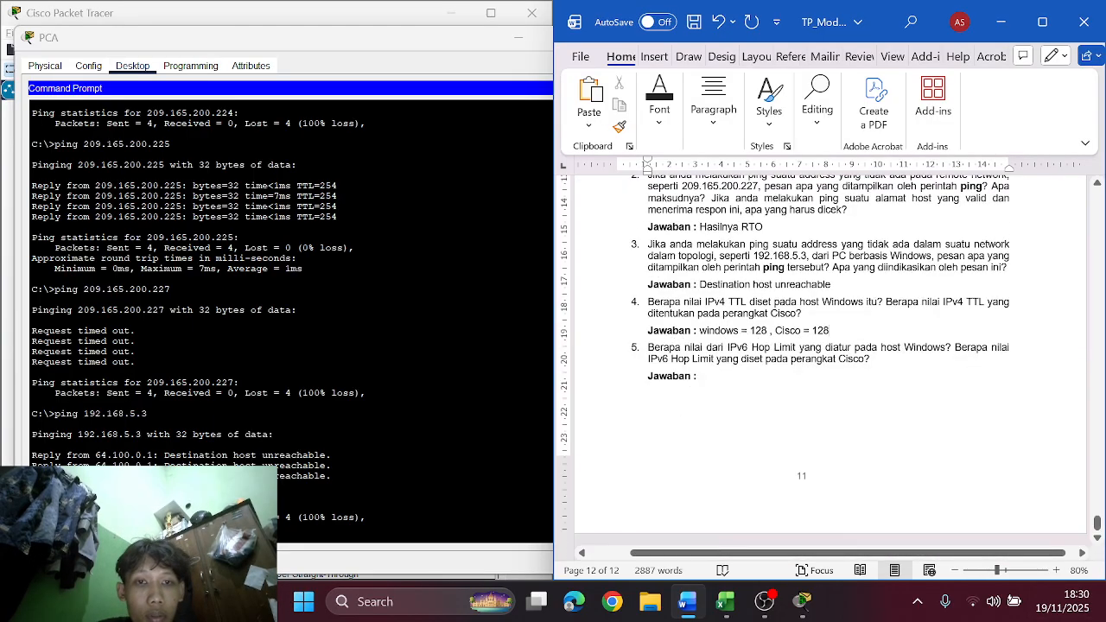
pyautogui.write('windo')
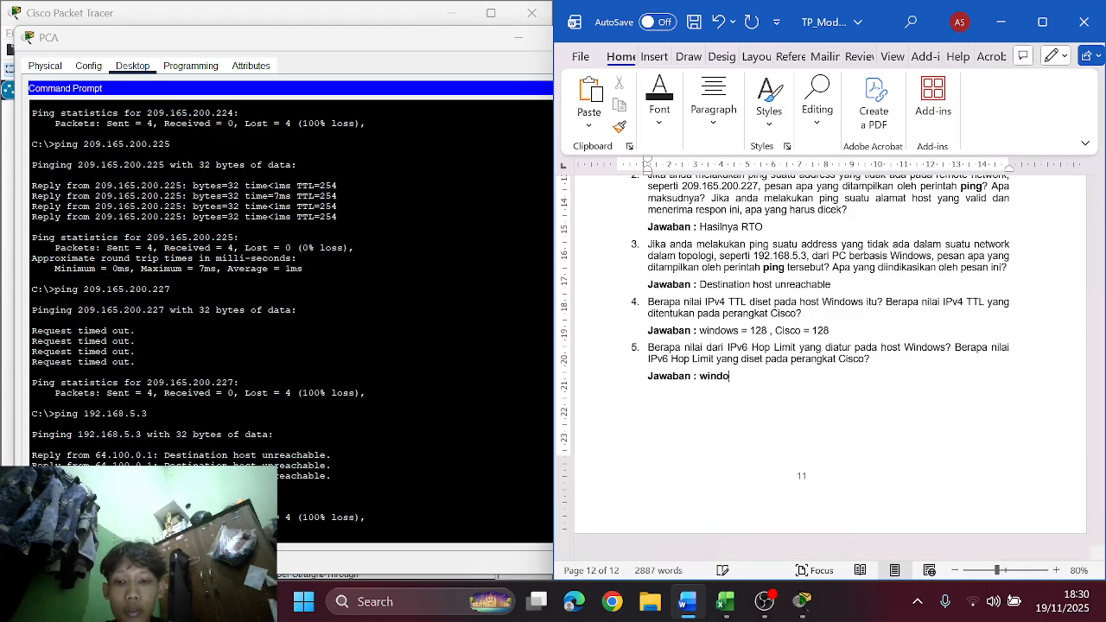
pyautogui.write('ws')
pyautogui.press('BackSpace')
pyautogui.press('BackSpace')
pyautogui.press('BackSpace')
pyautogui.press('BackSpace')
pyautogui.press('BackSpace')
pyautogui.press('BackSpace')
pyautogui.press('BackSpace')
pyautogui.press('BackSpace')
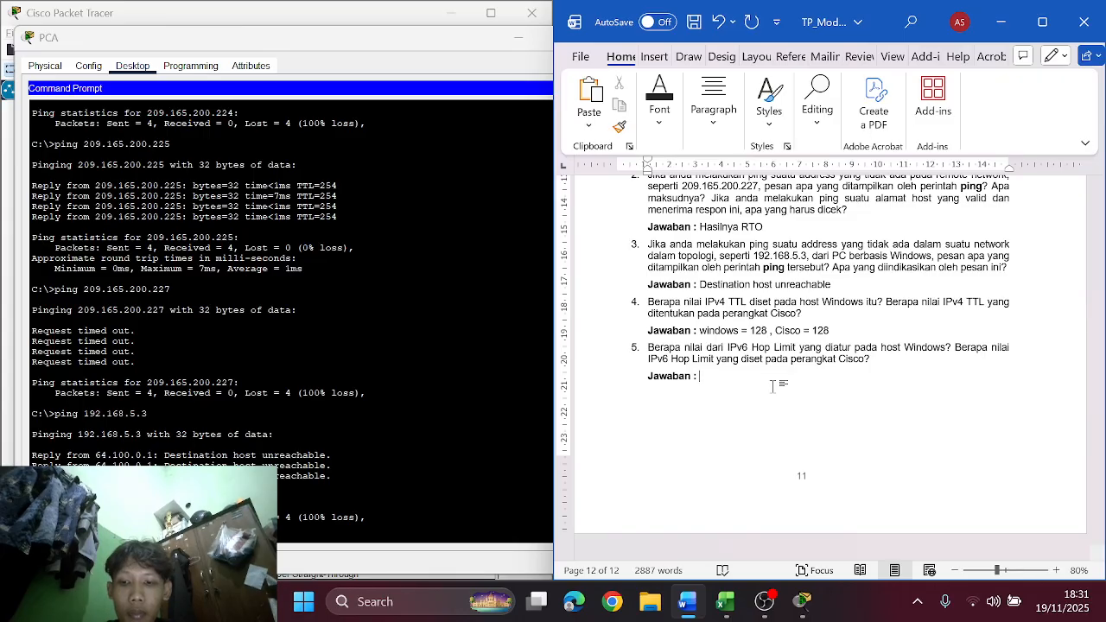
# Step: Start question 5's answer after "Jawaban :" with the non-bold text "Windows = 126,"
pyautogui.write('Windows ')
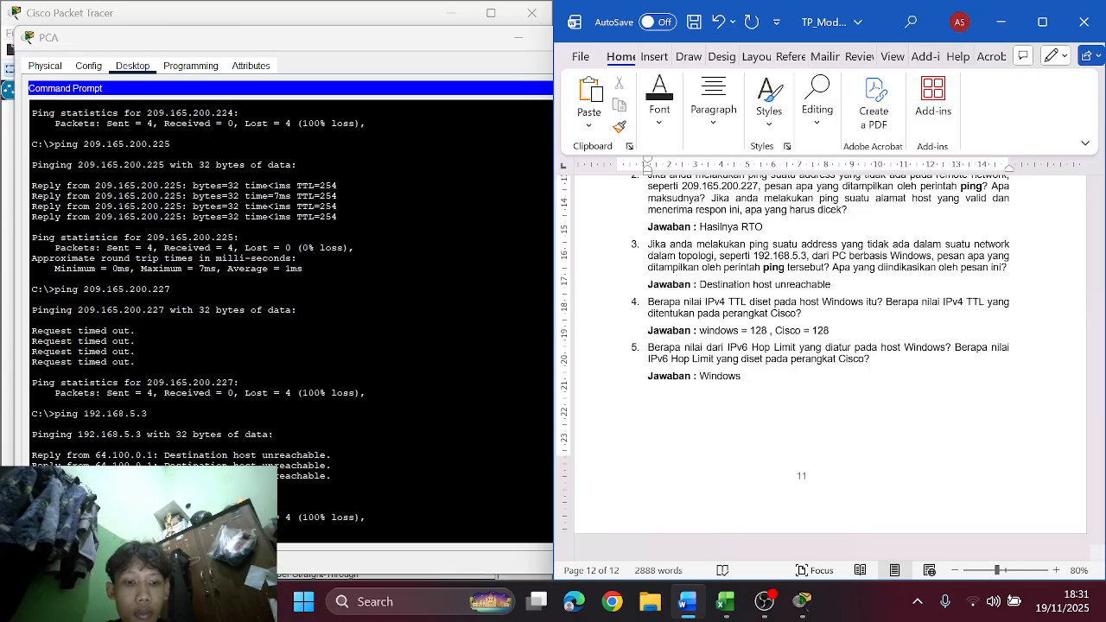
pyautogui.write('=')
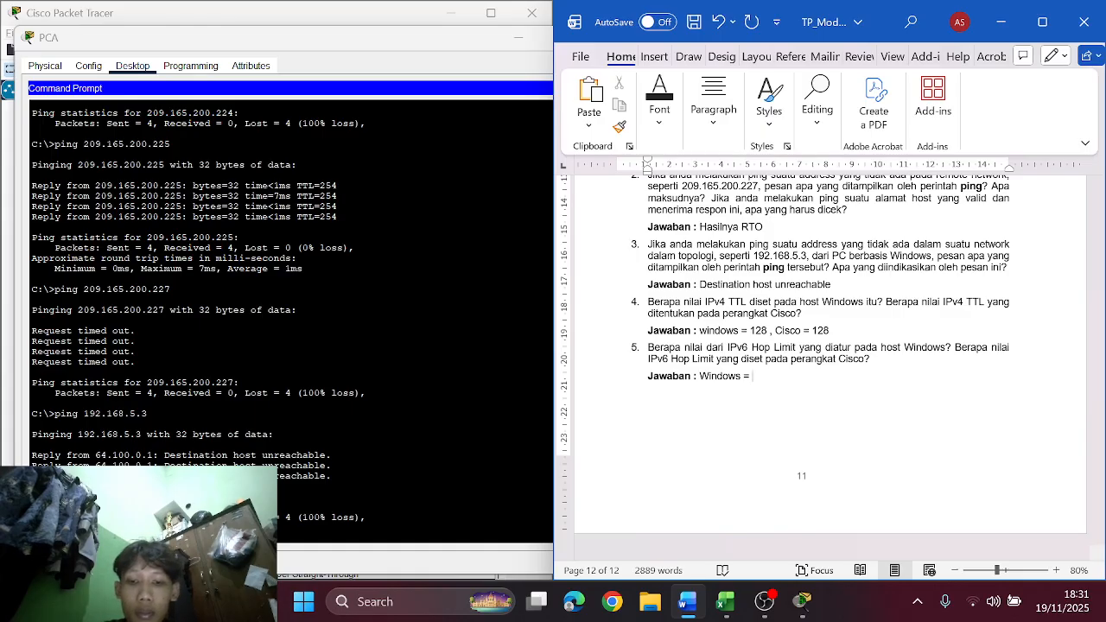
pyautogui.write(' 126')
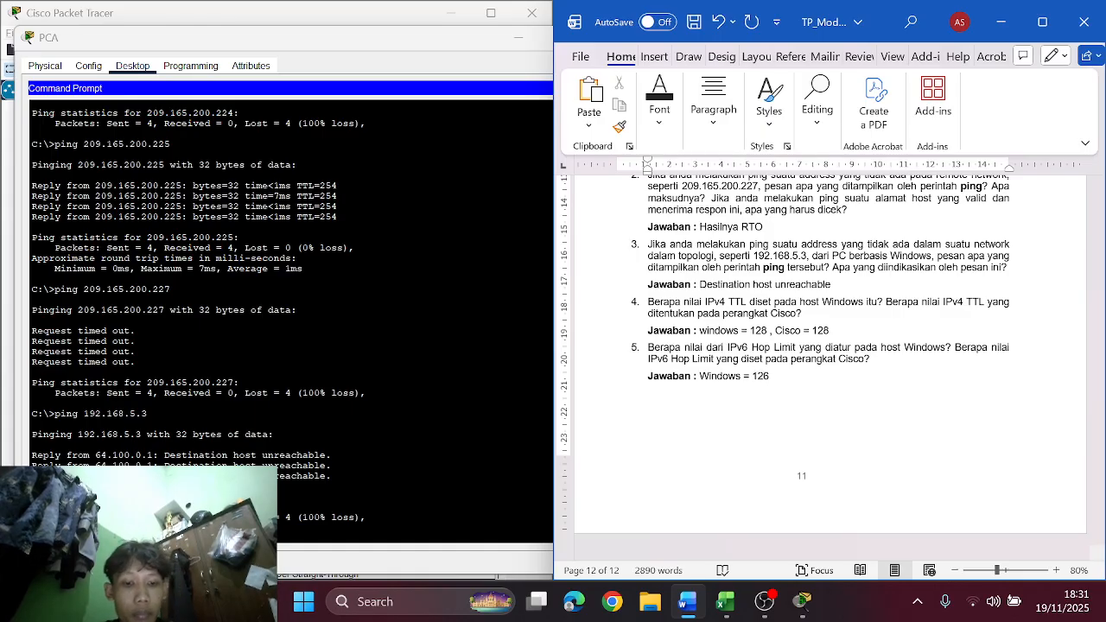
pyautogui.write(', cisc')
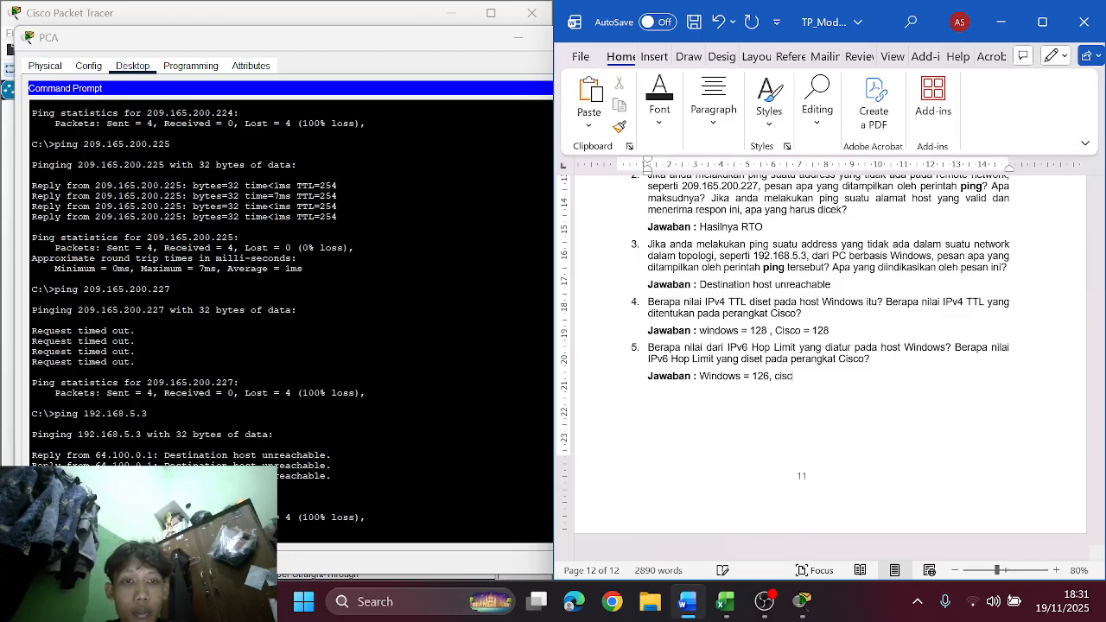
pyautogui.press('BackSpace')
pyautogui.press('BackSpace')
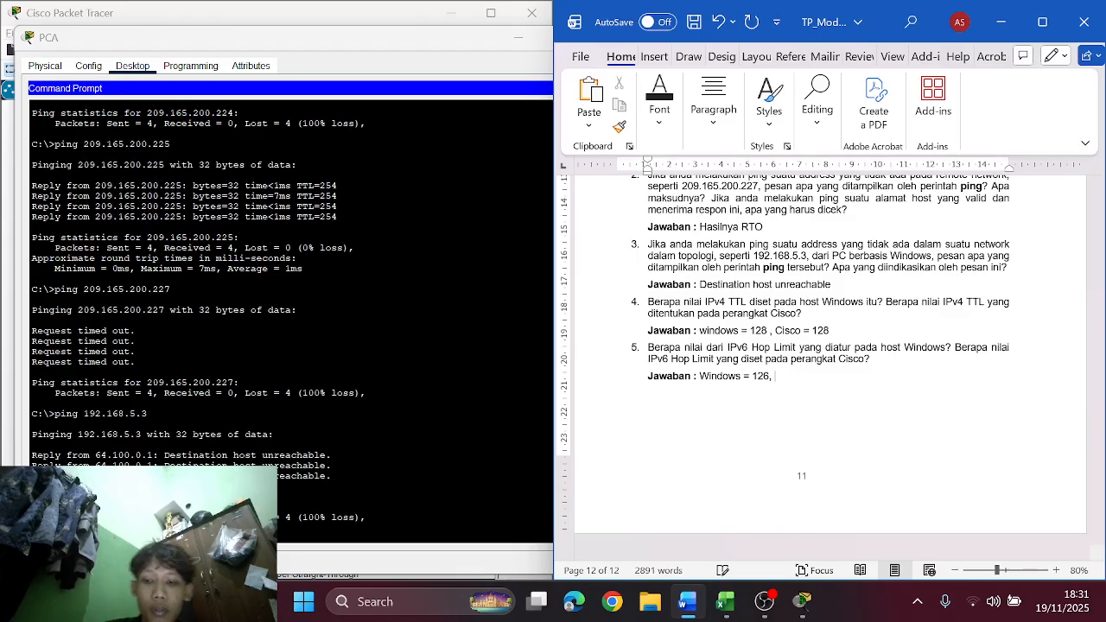